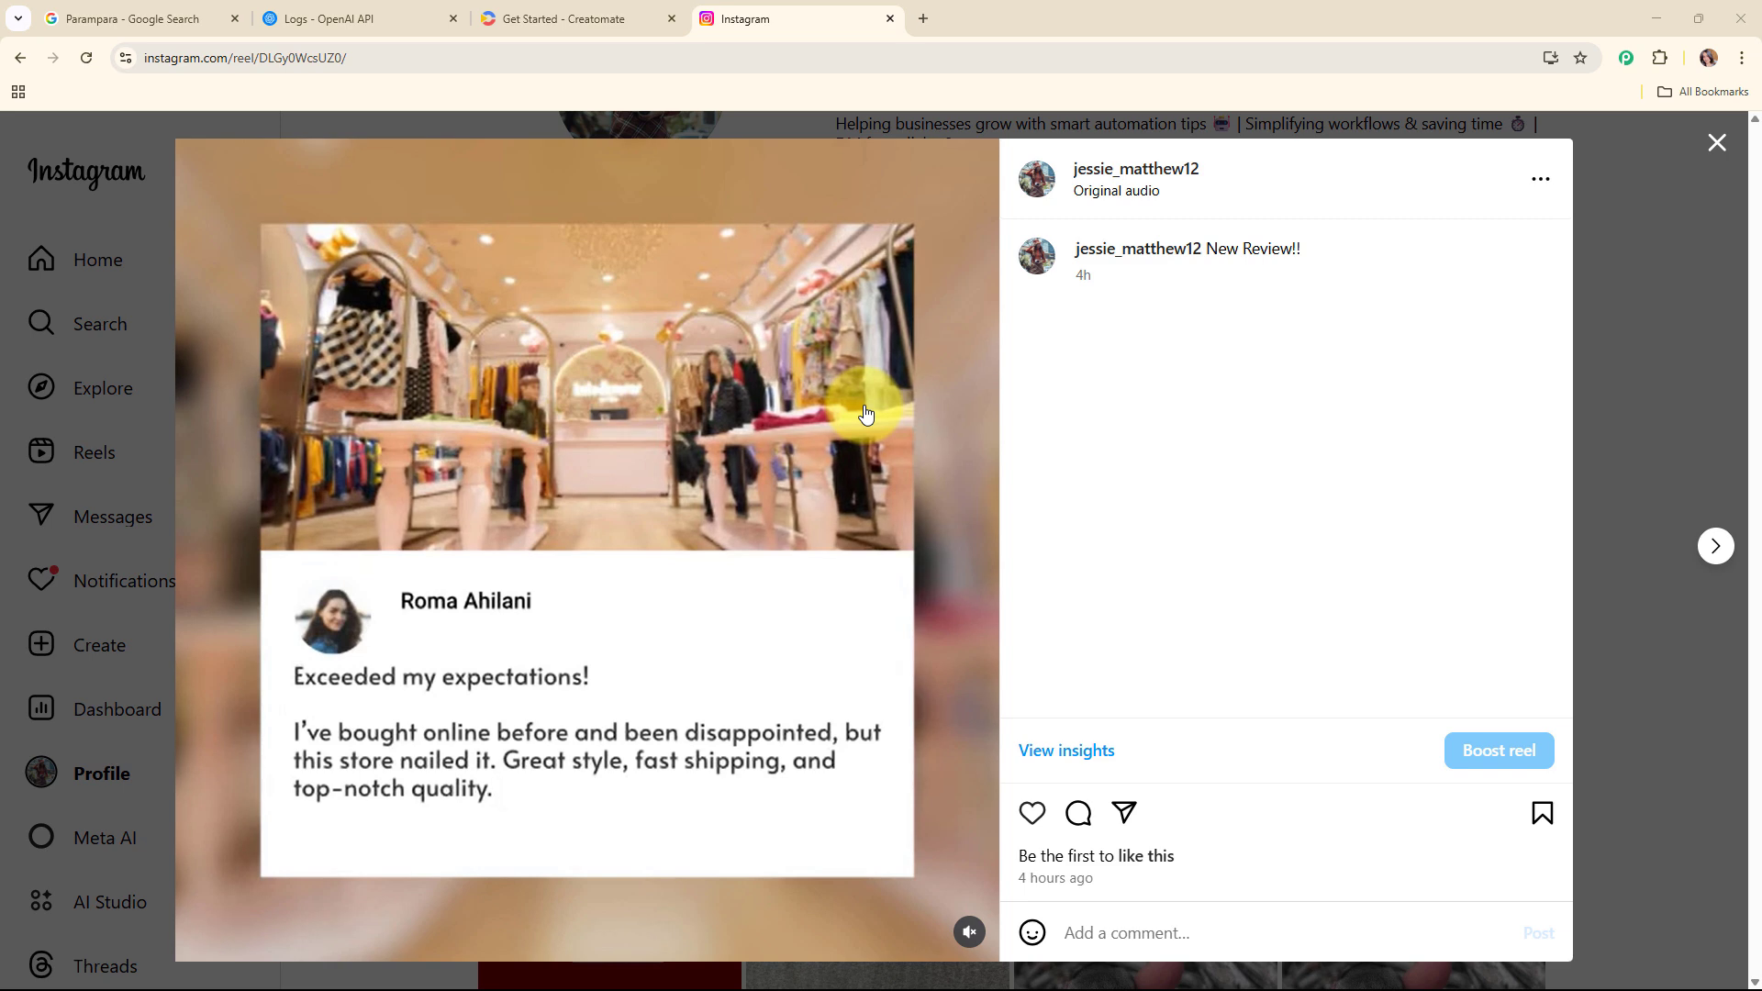
Step: Close the reel viewer and examine the Parampara Google Business Profile and its reviews
{"action": "left_click", "coordinate": [1716, 144]}
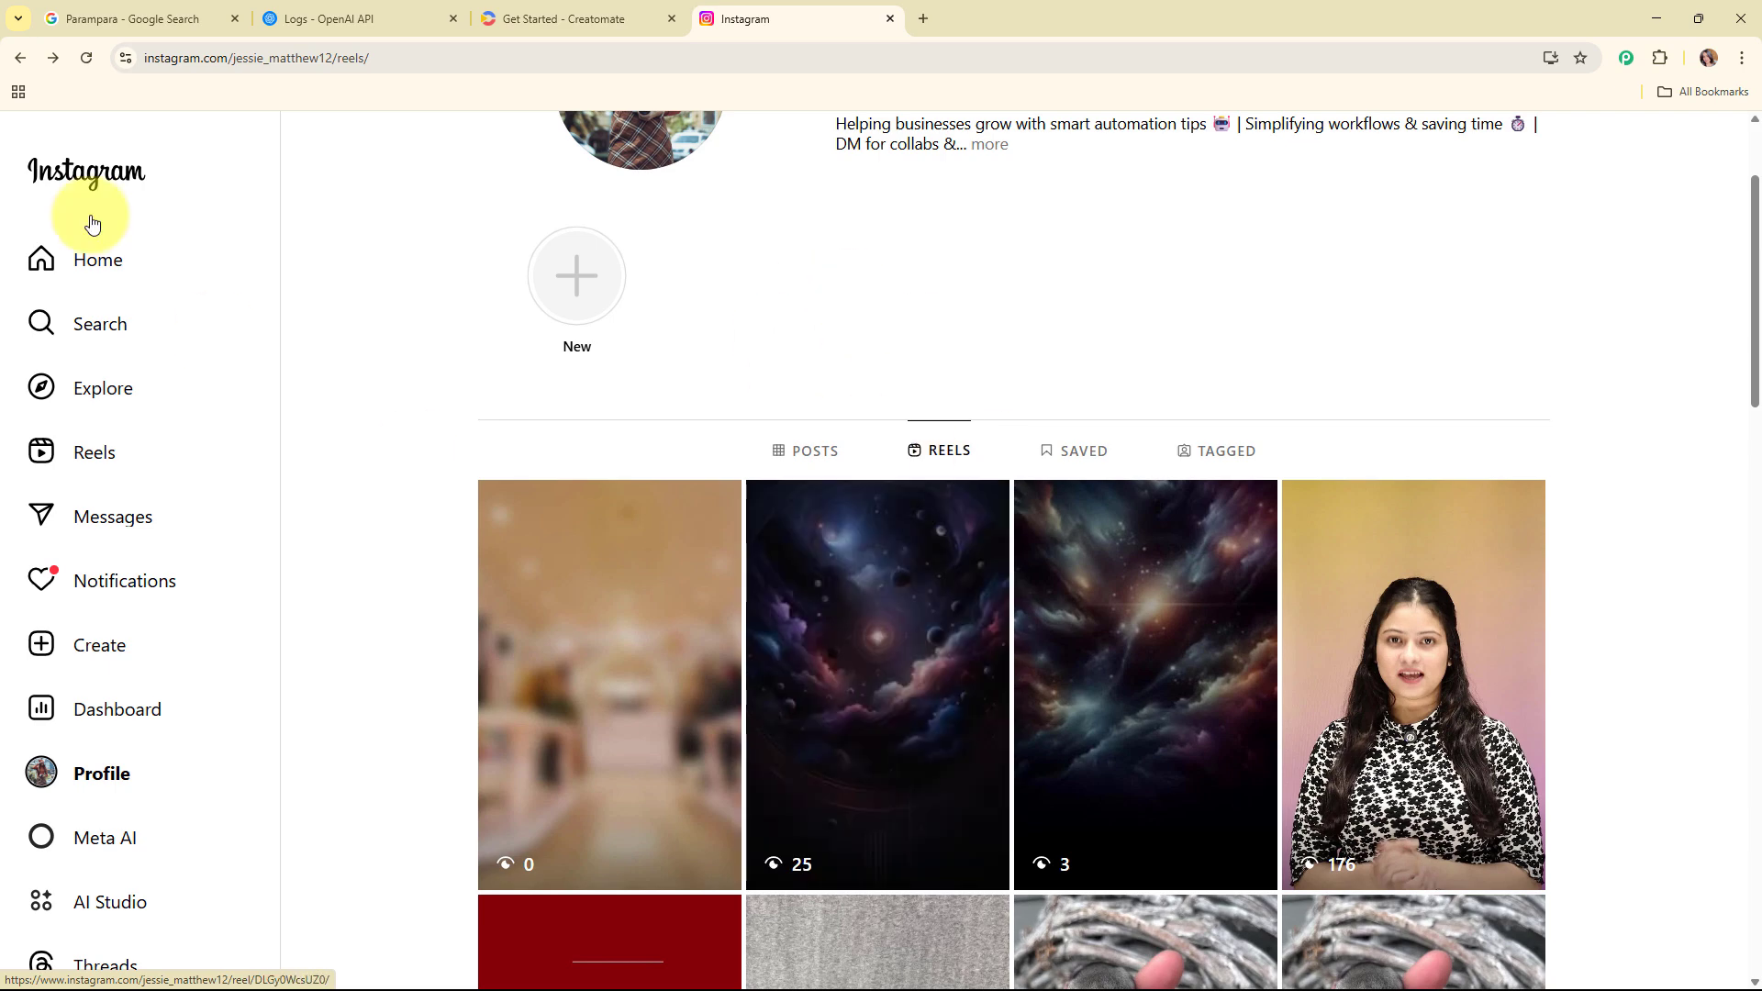
{"action": "left_click", "coordinate": [223, 8]}
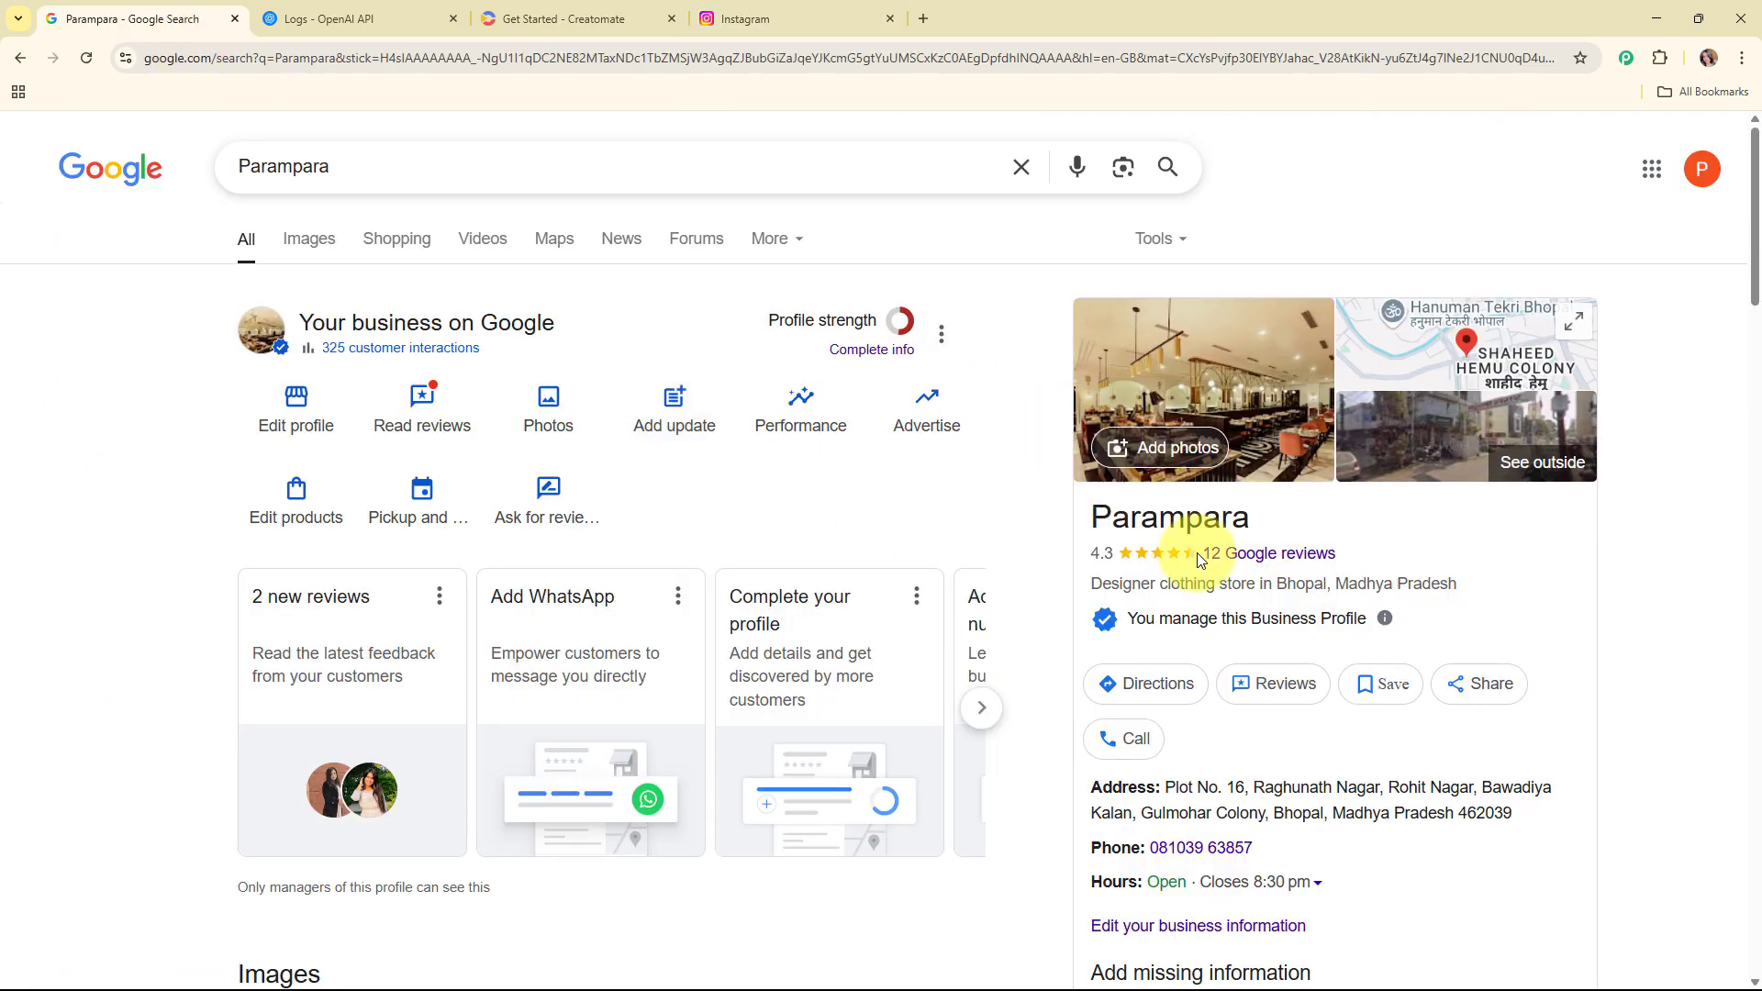
{"action": "scroll", "coordinate": [1413, 500], "scroll_direction": "down", "scroll_amount": 1}
{"action": "scroll", "coordinate": [1411, 493], "scroll_direction": "down", "scroll_amount": 4}
{"action": "scroll", "coordinate": [1441, 550], "scroll_direction": "up", "scroll_amount": 3}
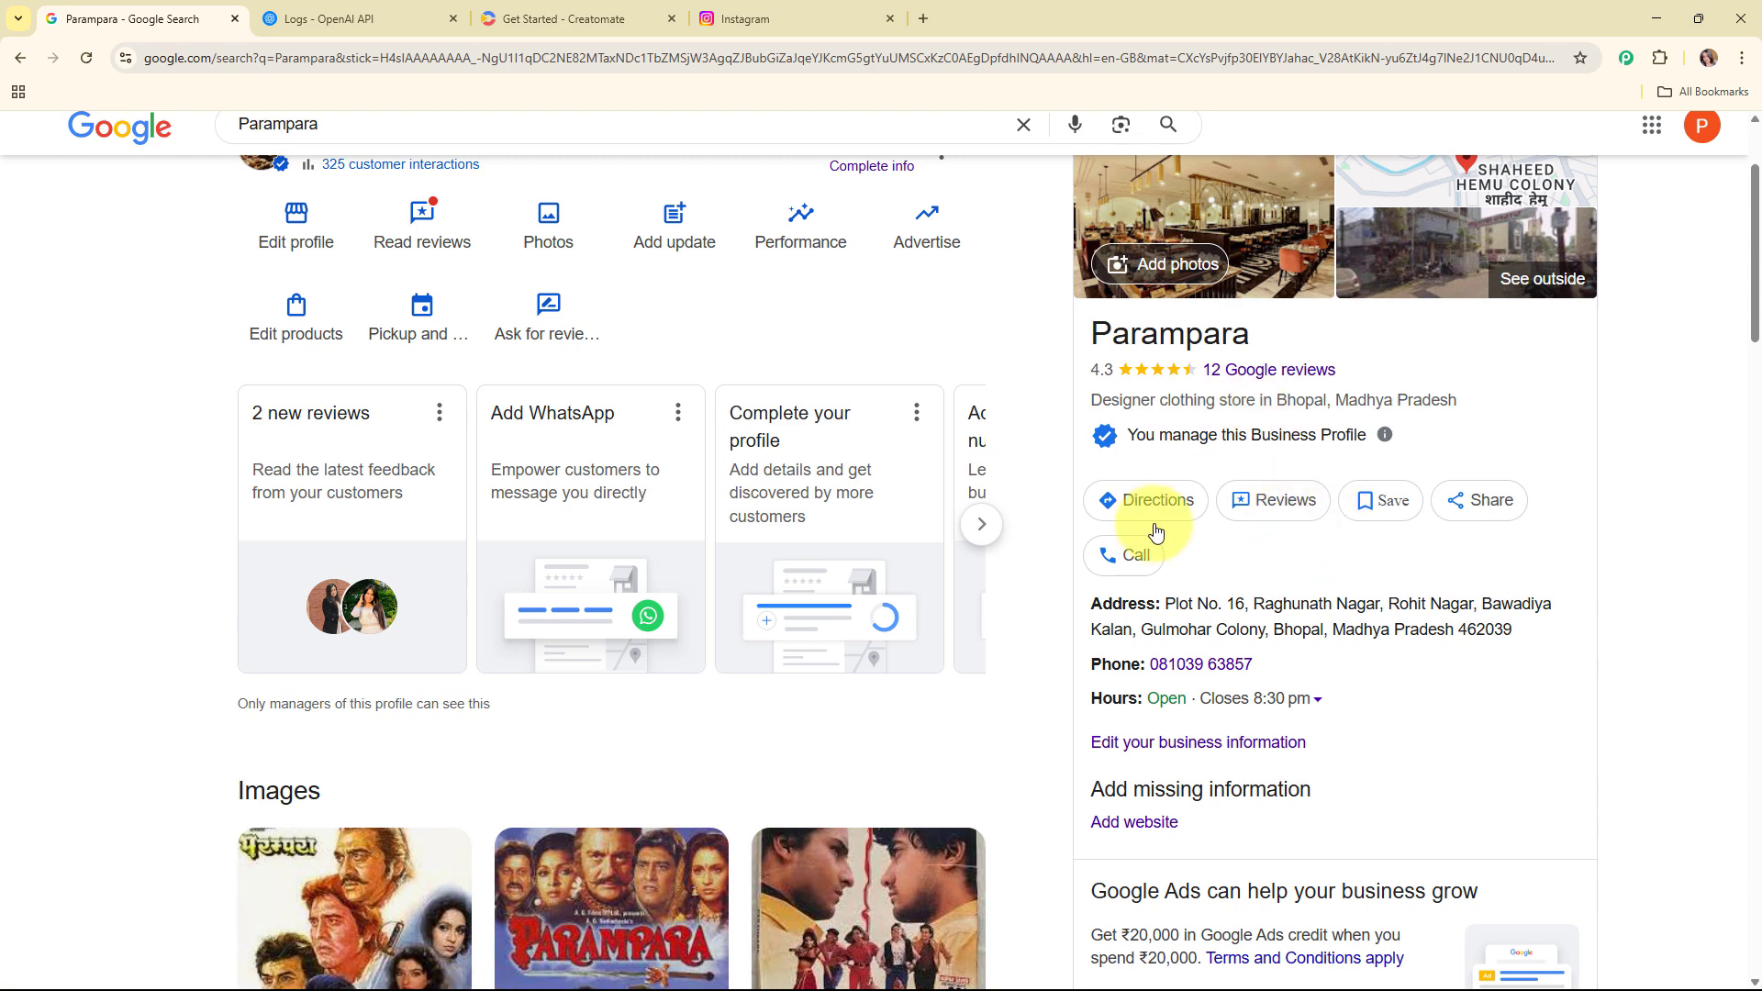
{"action": "scroll", "coordinate": [1311, 481], "scroll_direction": "up", "scroll_amount": 2}
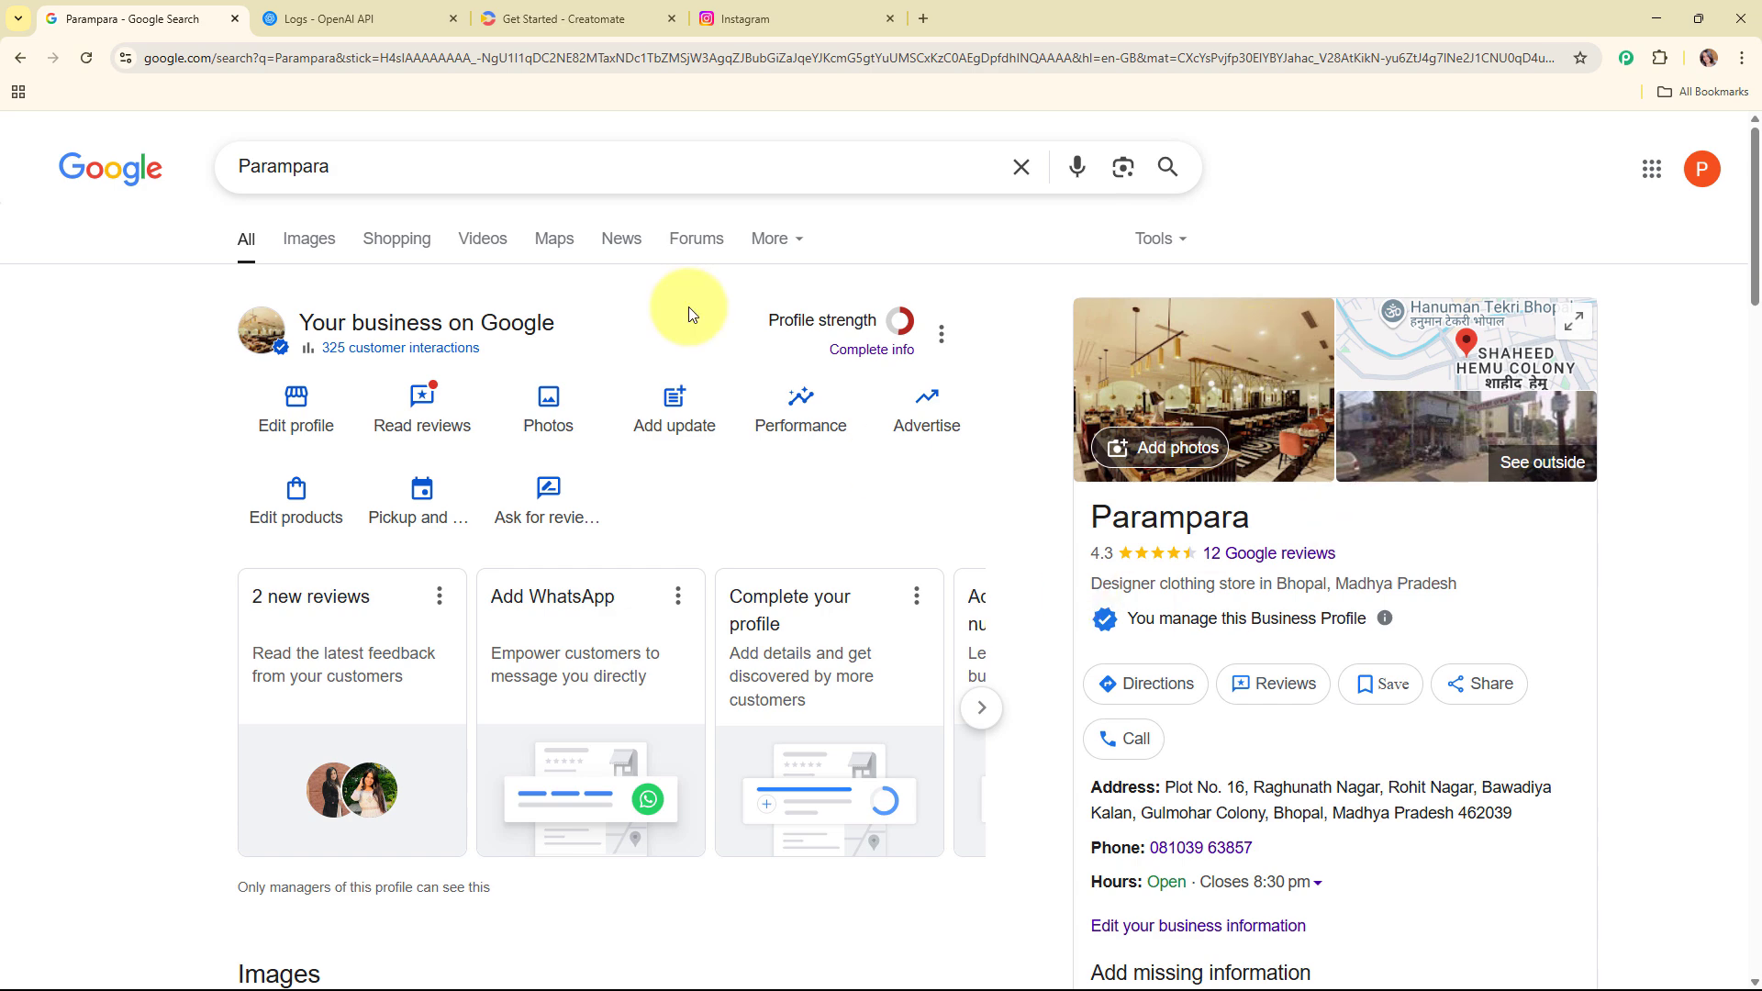
Step: Go through the open Instagram, OpenAI and Creatomate tabs
{"action": "left_click", "coordinate": [751, 7]}
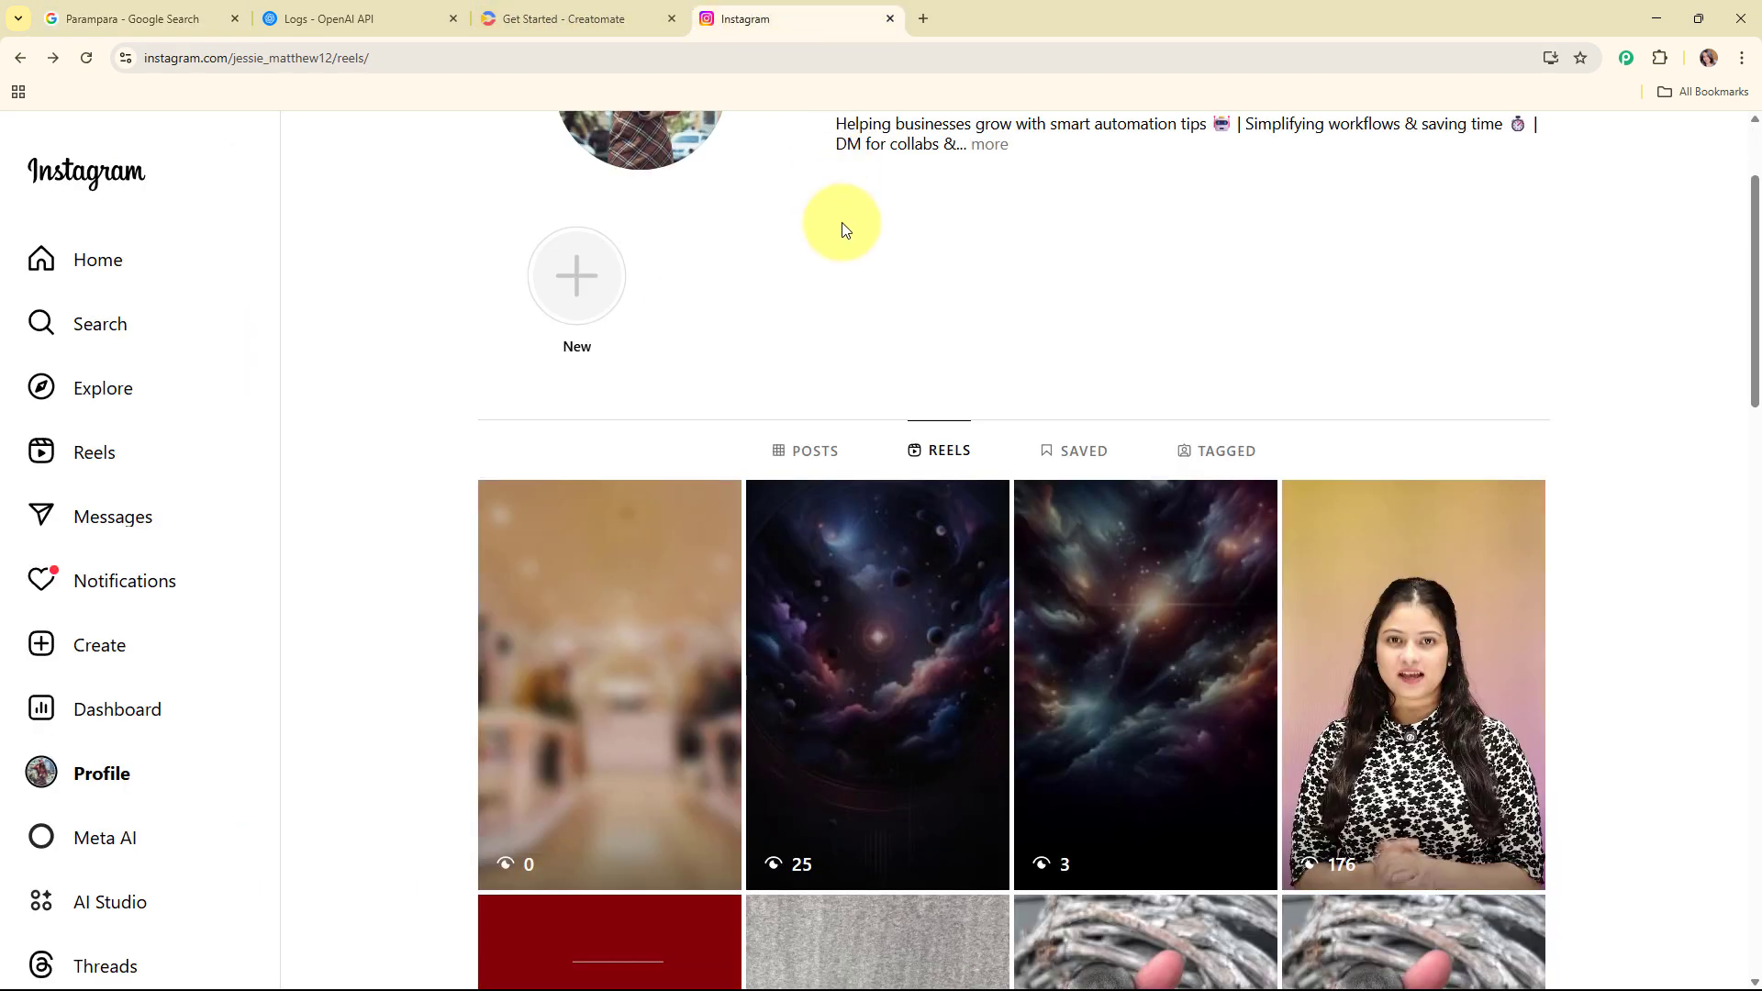
{"action": "left_click", "coordinate": [190, 9]}
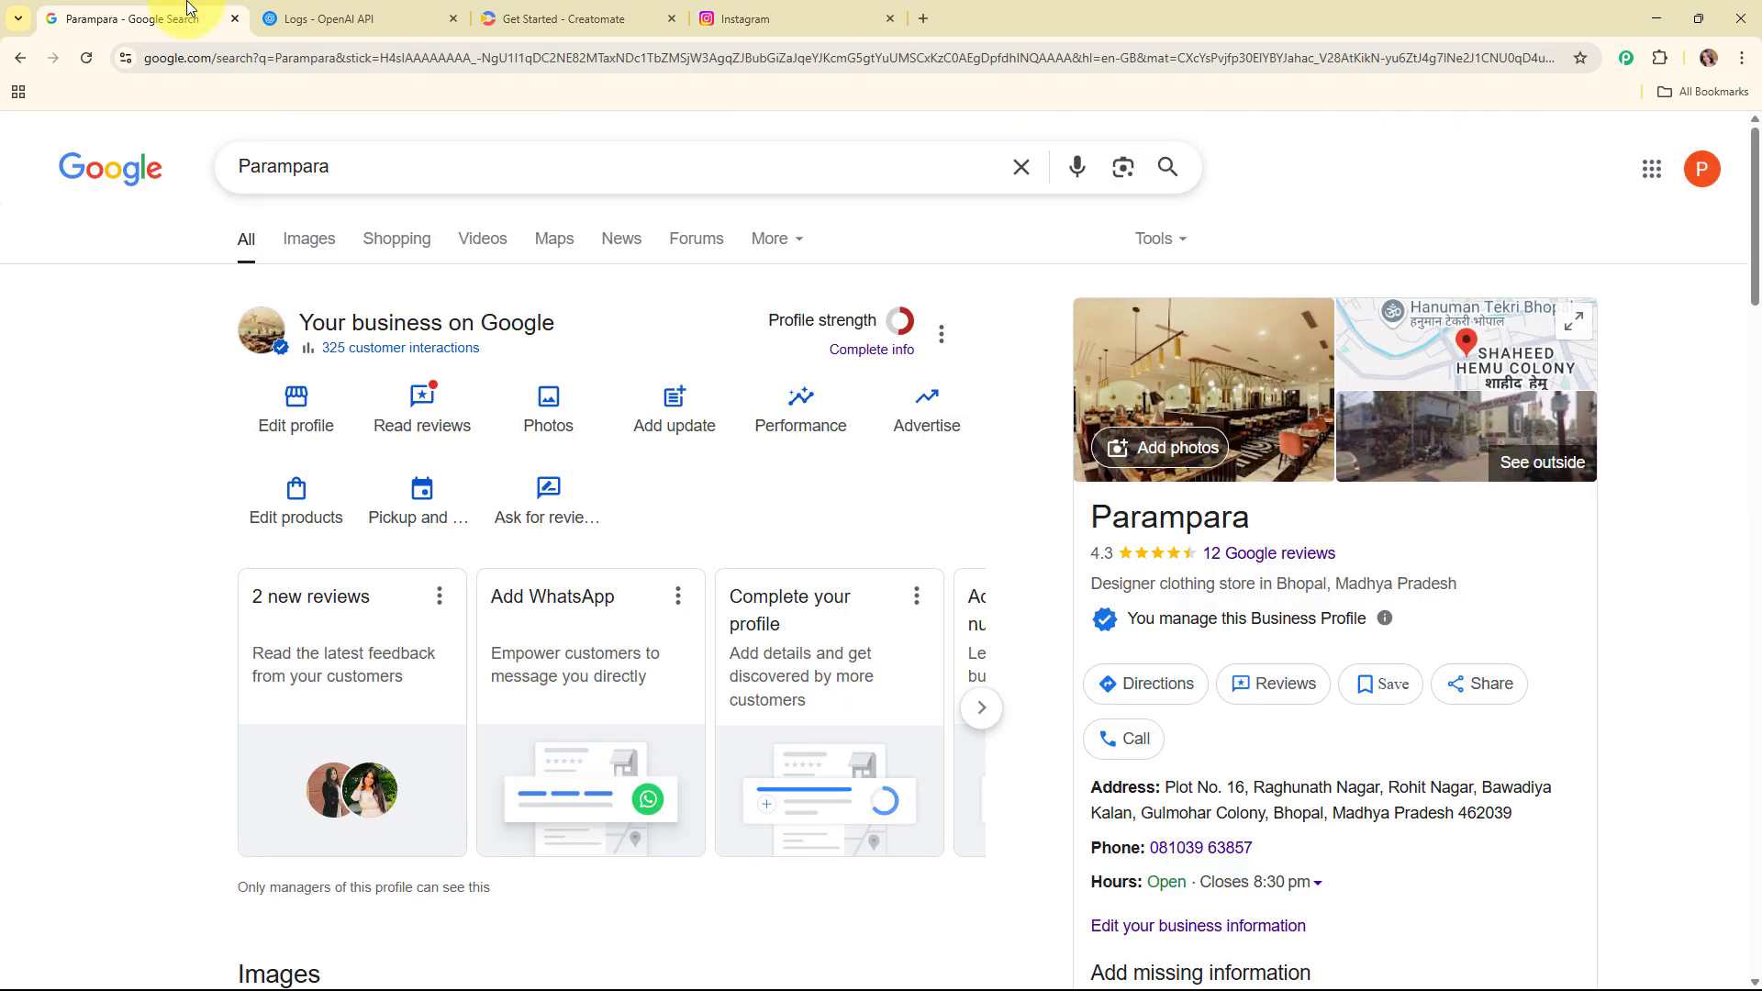
{"action": "left_click", "coordinate": [563, 8]}
{"action": "left_click", "coordinate": [384, 8]}
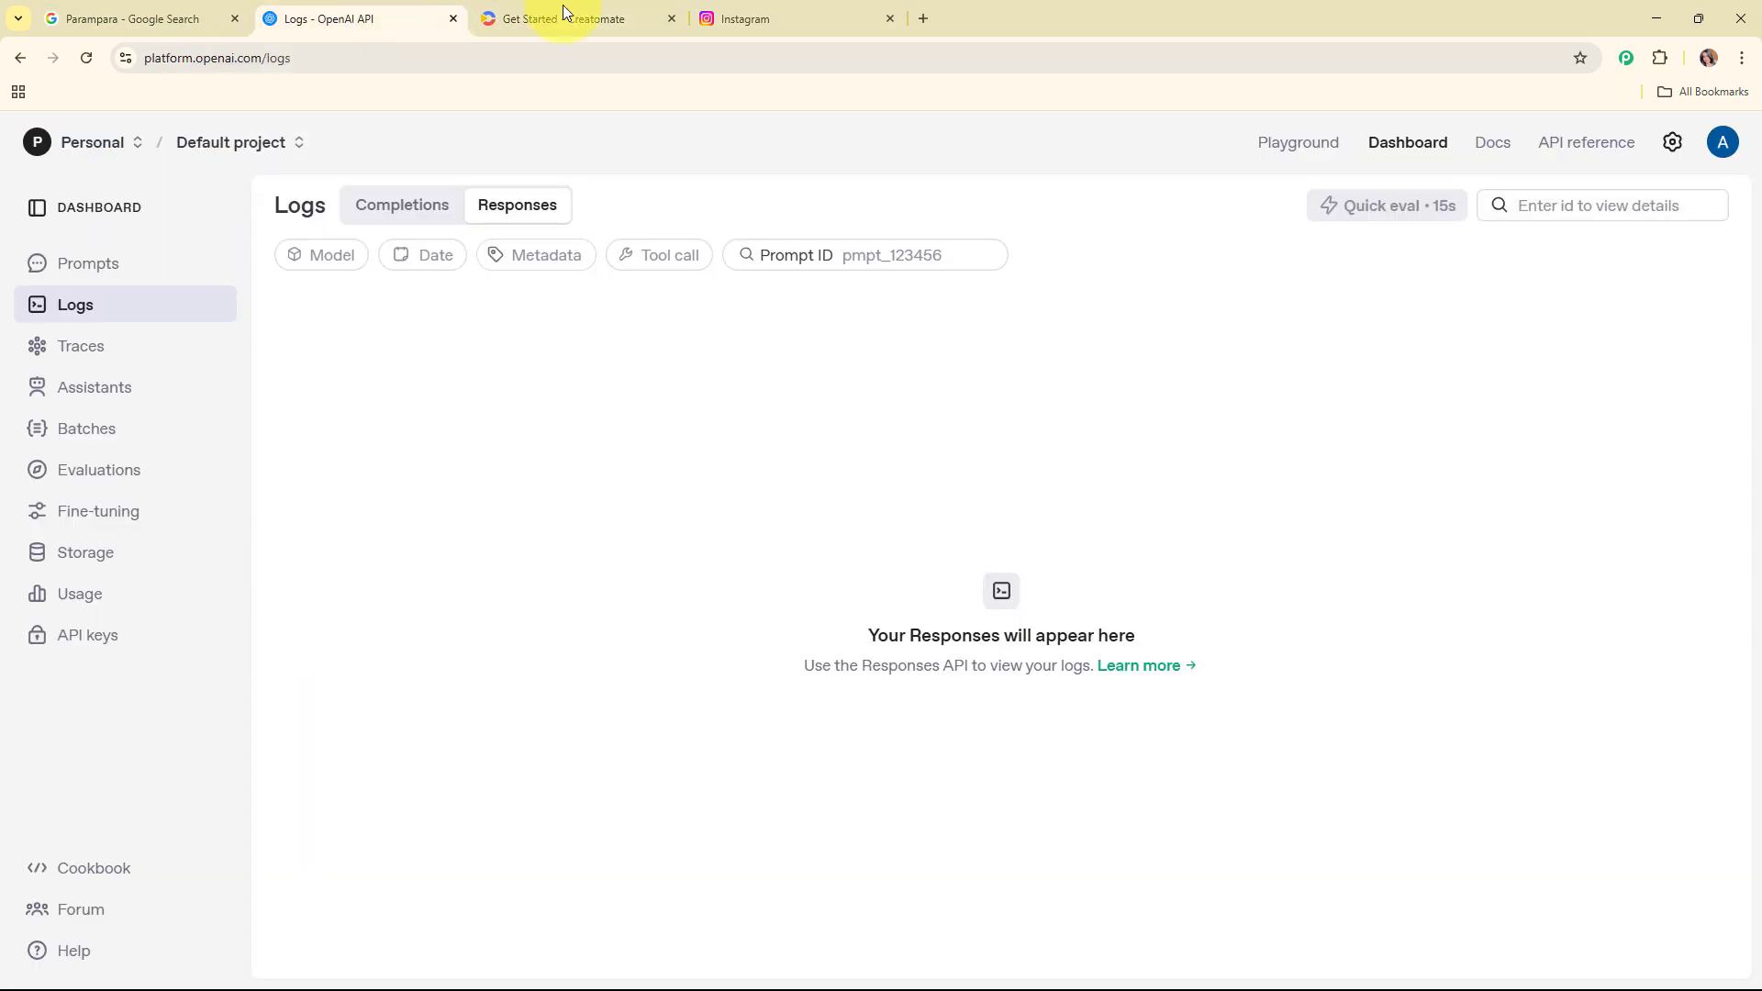
{"action": "left_click", "coordinate": [794, 11]}
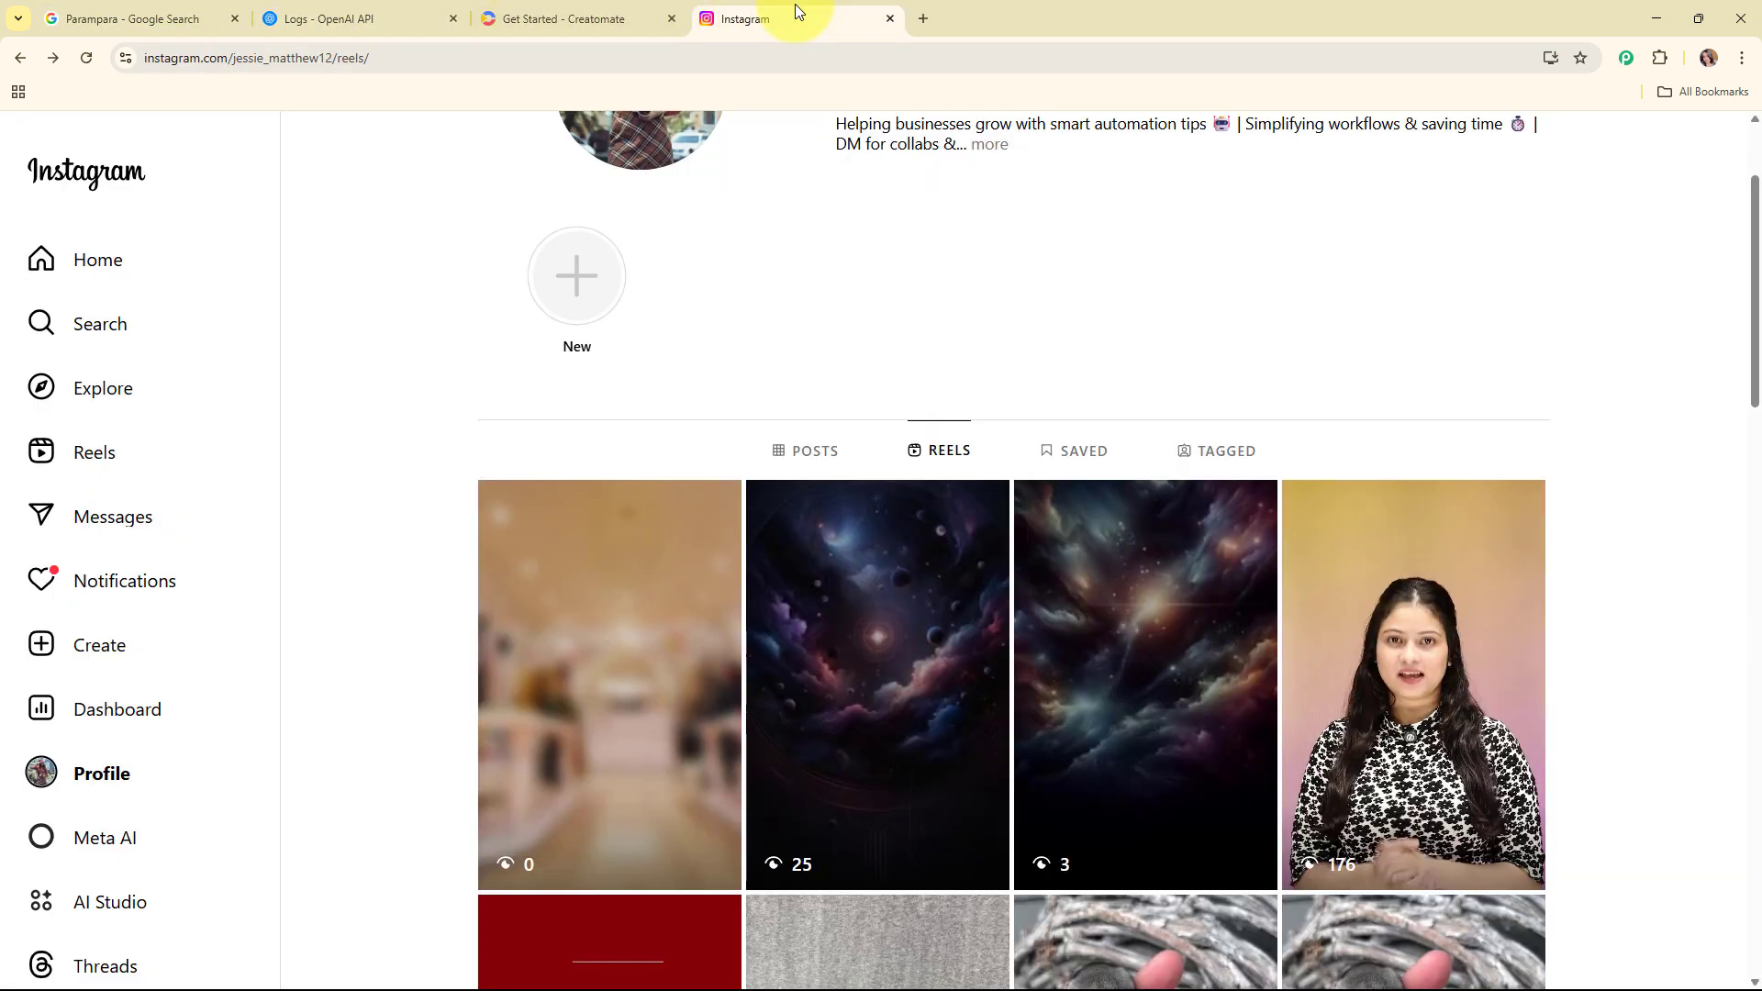
Step: Open the Pabbly Connect website in a new tab
{"action": "left_click", "coordinate": [929, 13]}
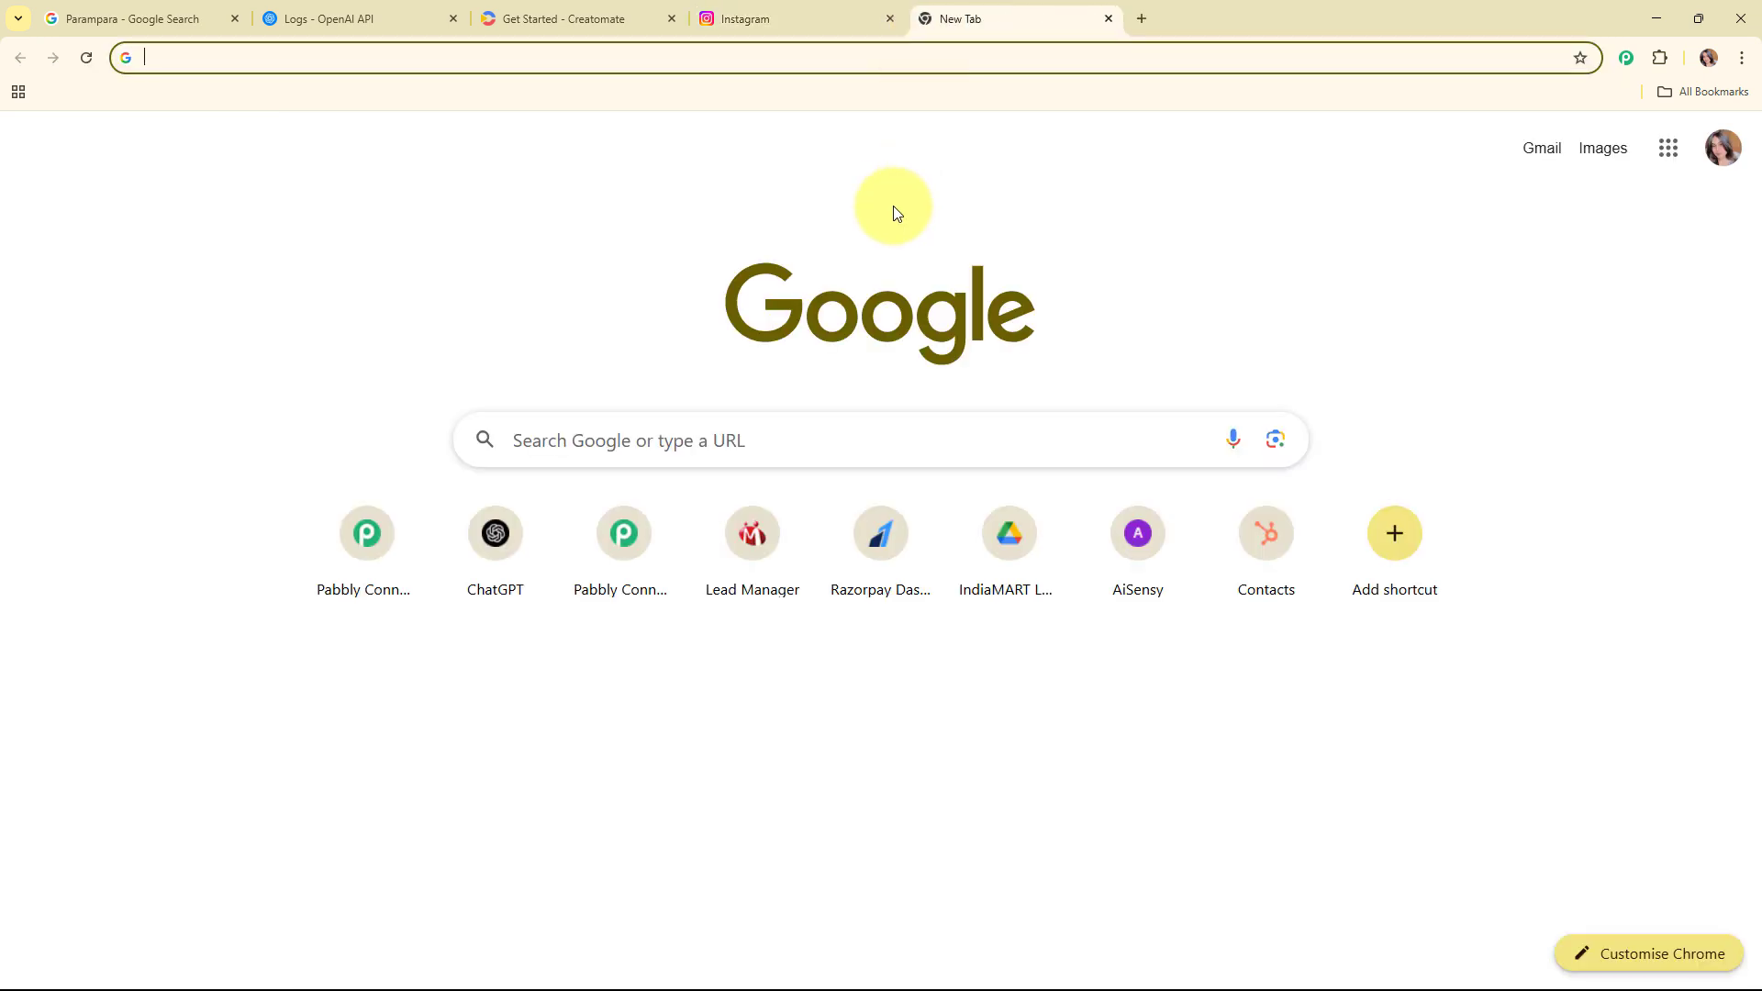
{"action": "type", "text": "pabb"}
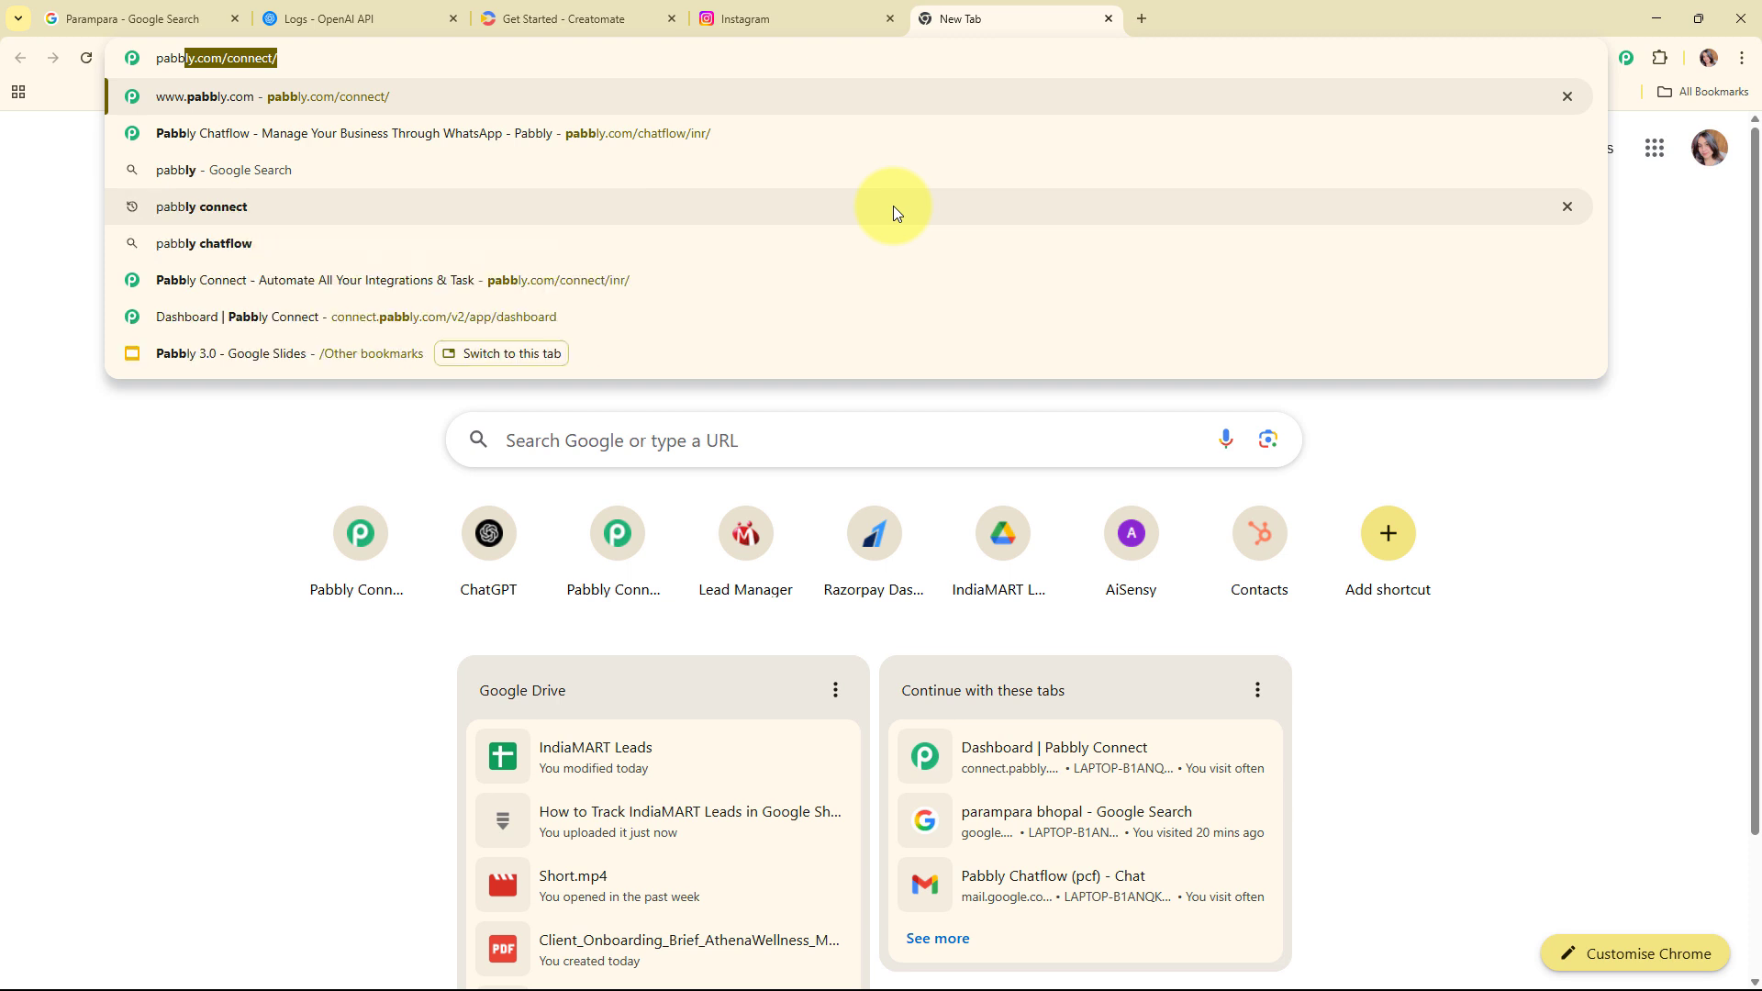
{"action": "key", "text": "Return"}
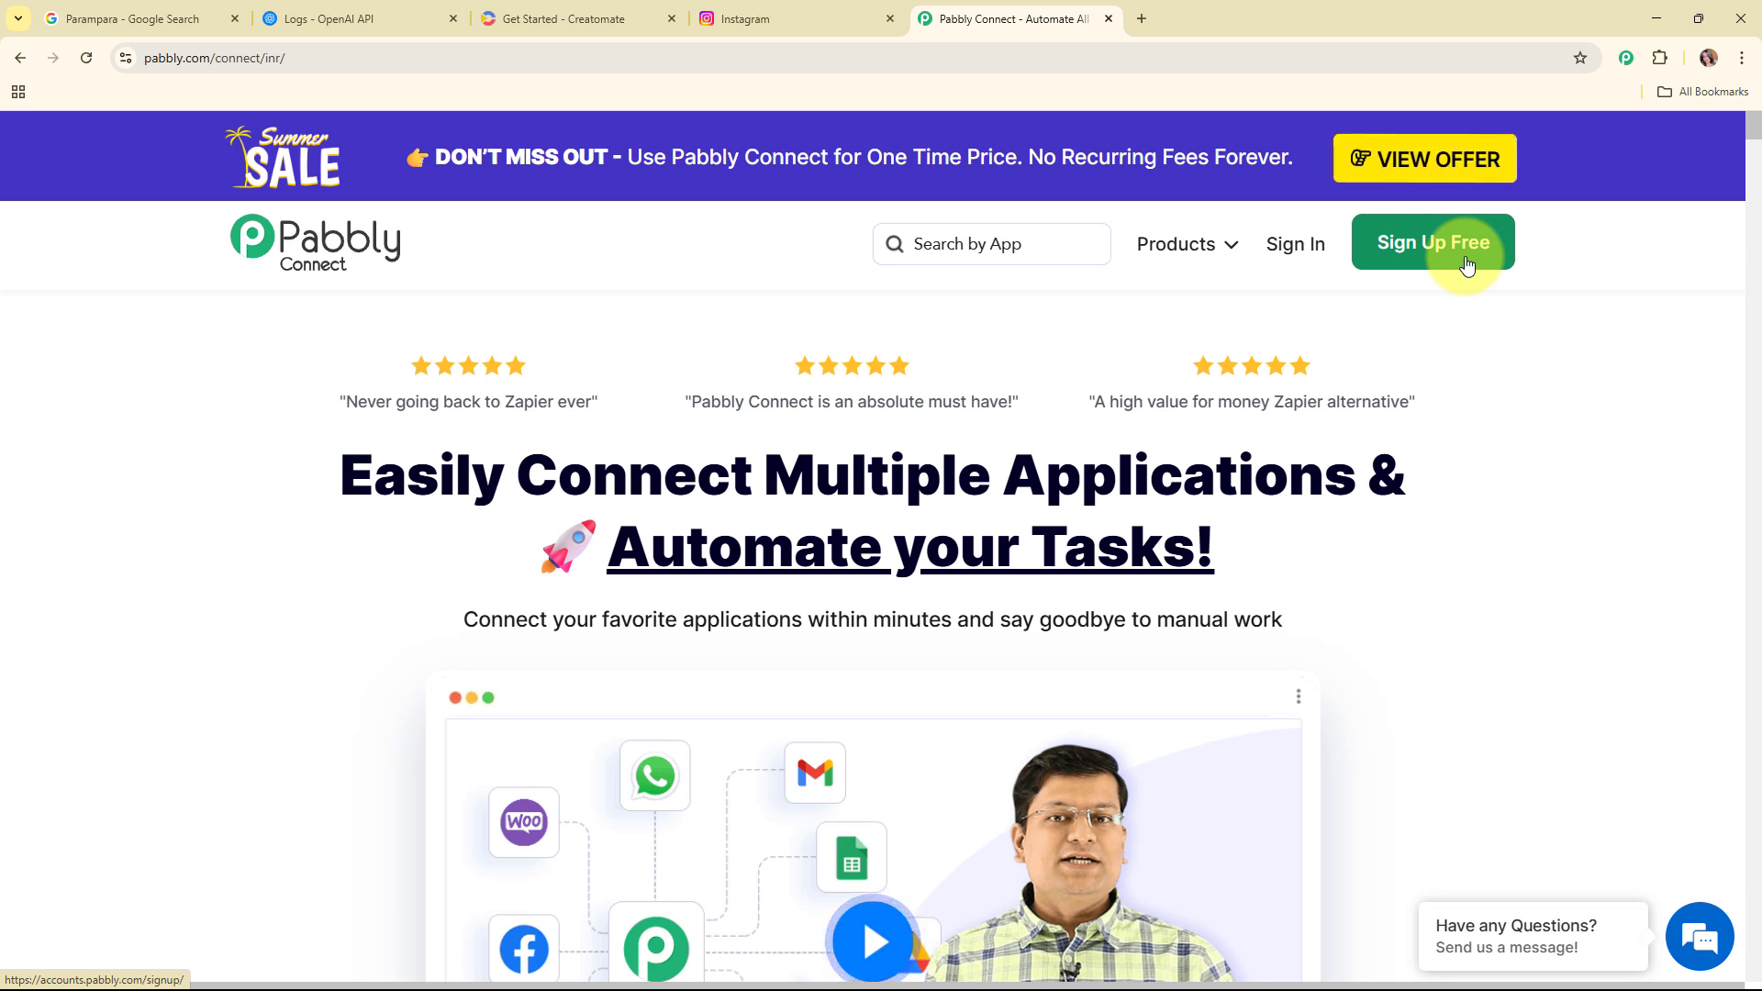
Step: Sign in to Pabbly and open Pabbly Connect from the list of apps
{"action": "left_click", "coordinate": [1284, 254]}
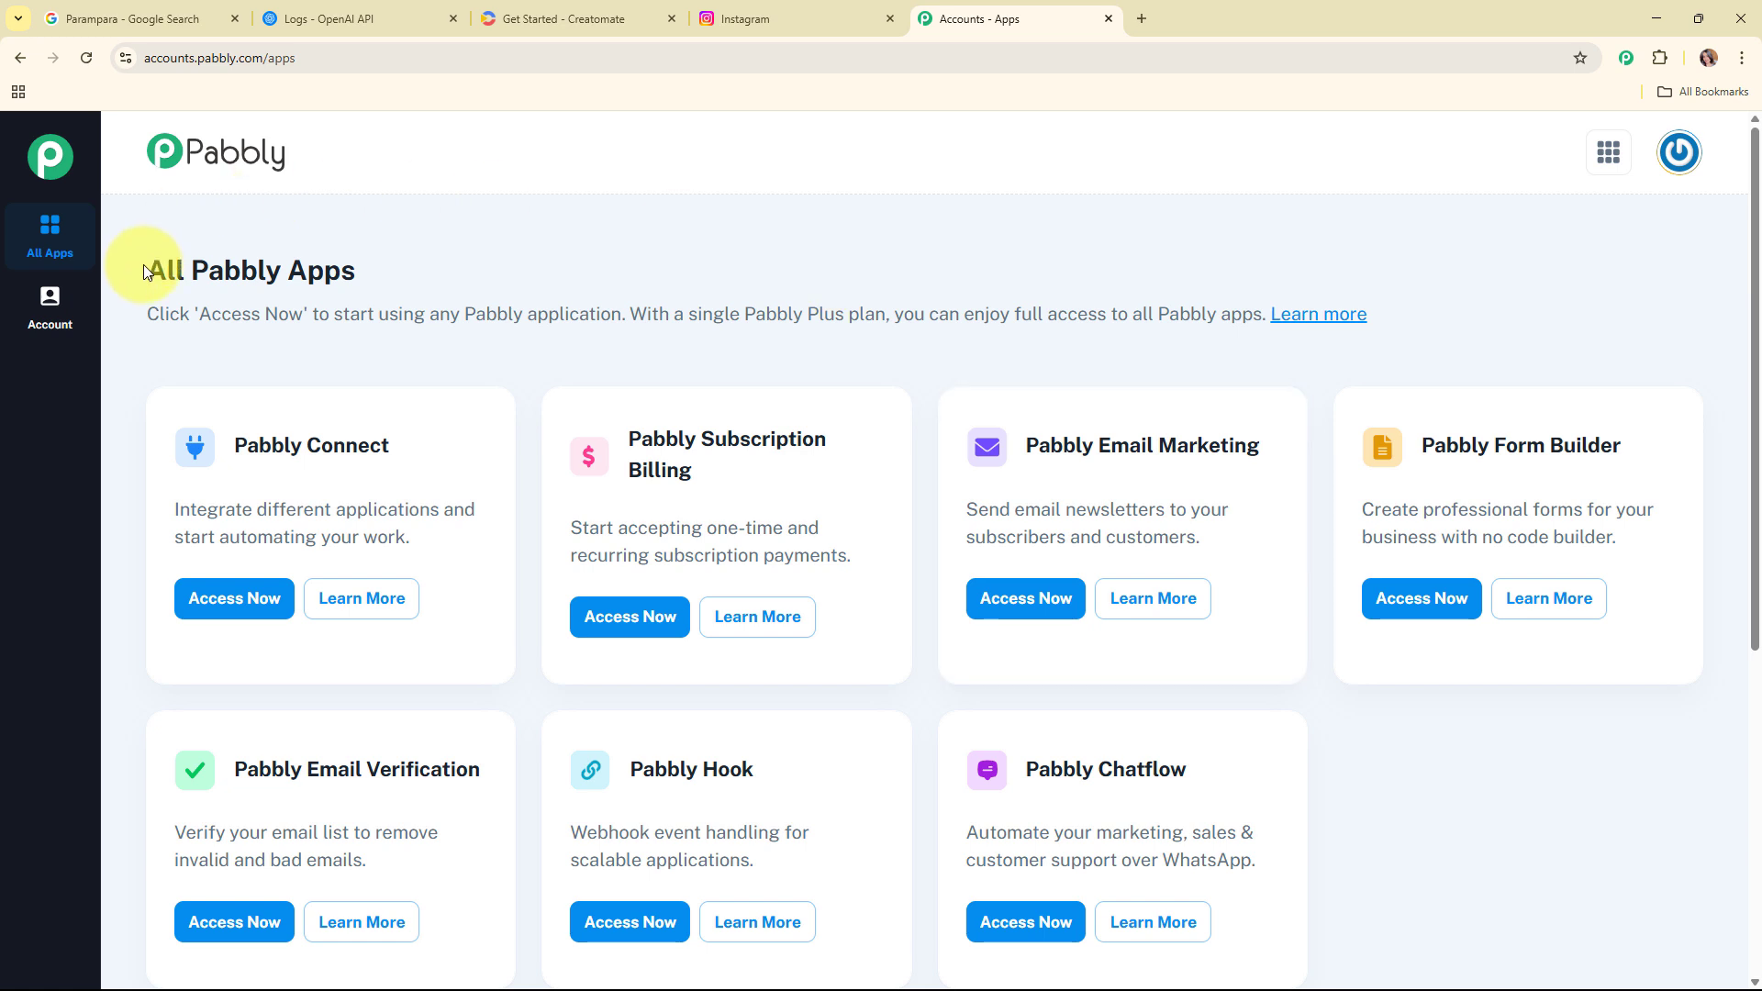
{"action": "left_click_drag", "start_coordinate": [150, 268], "coordinate": [444, 264]}
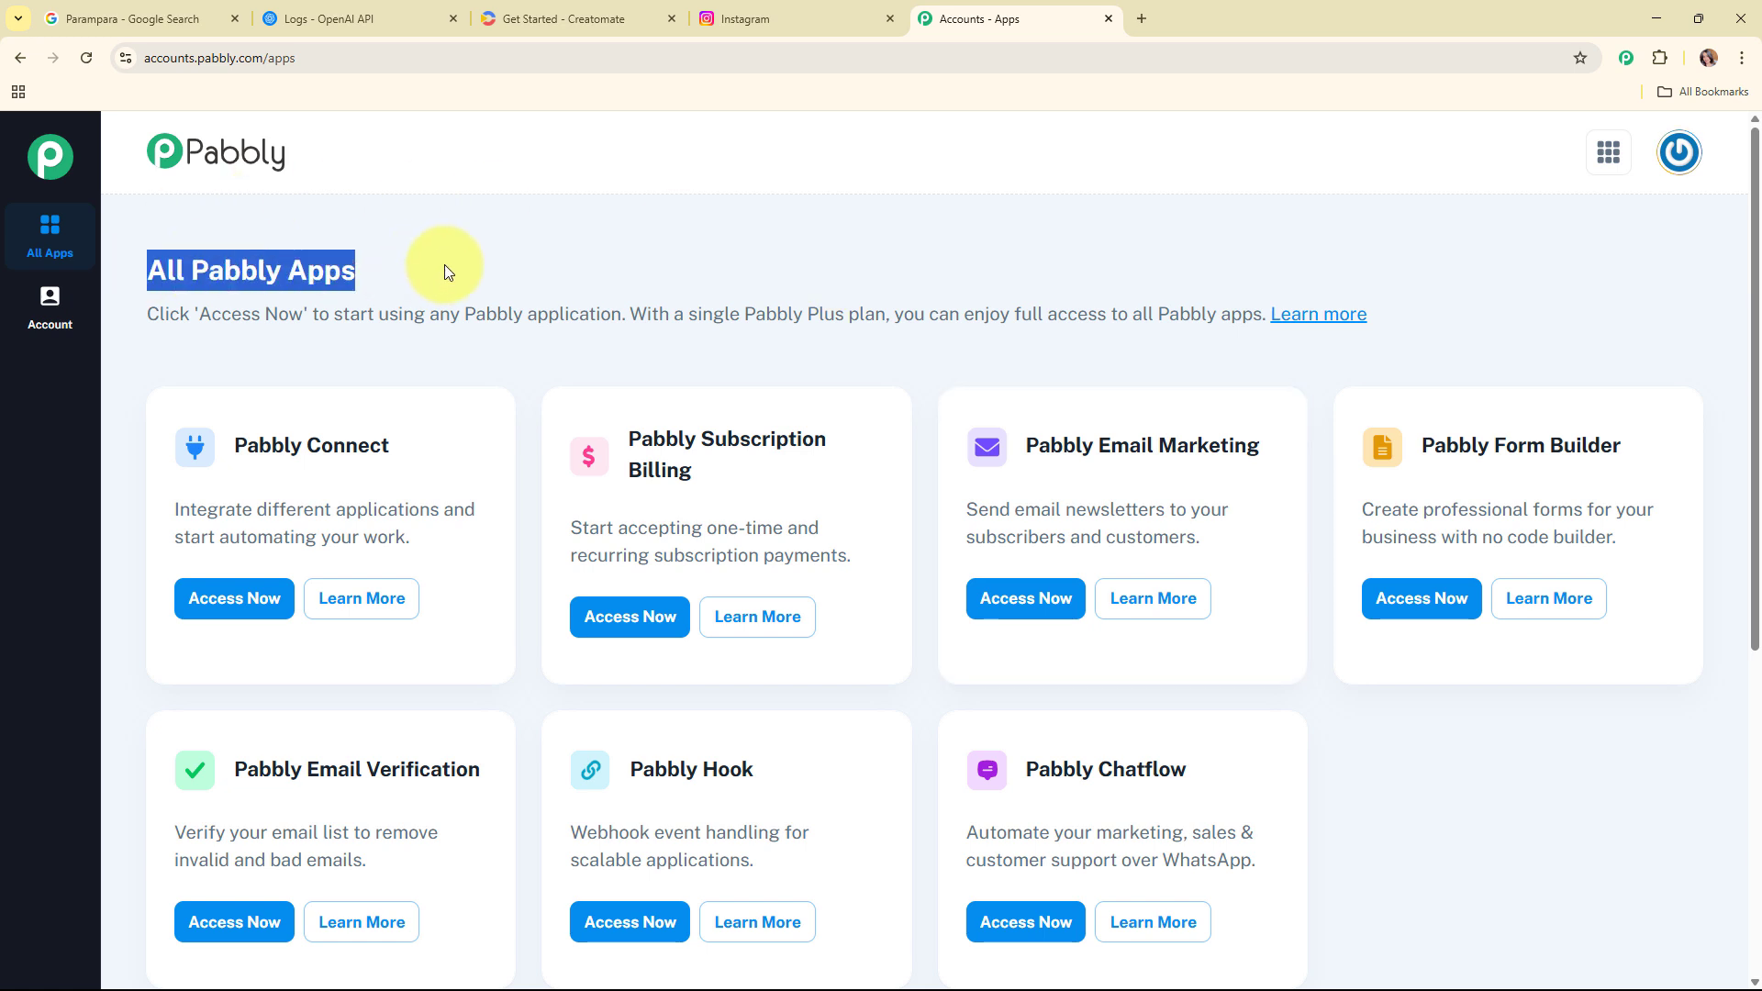
{"action": "left_click", "coordinate": [851, 267]}
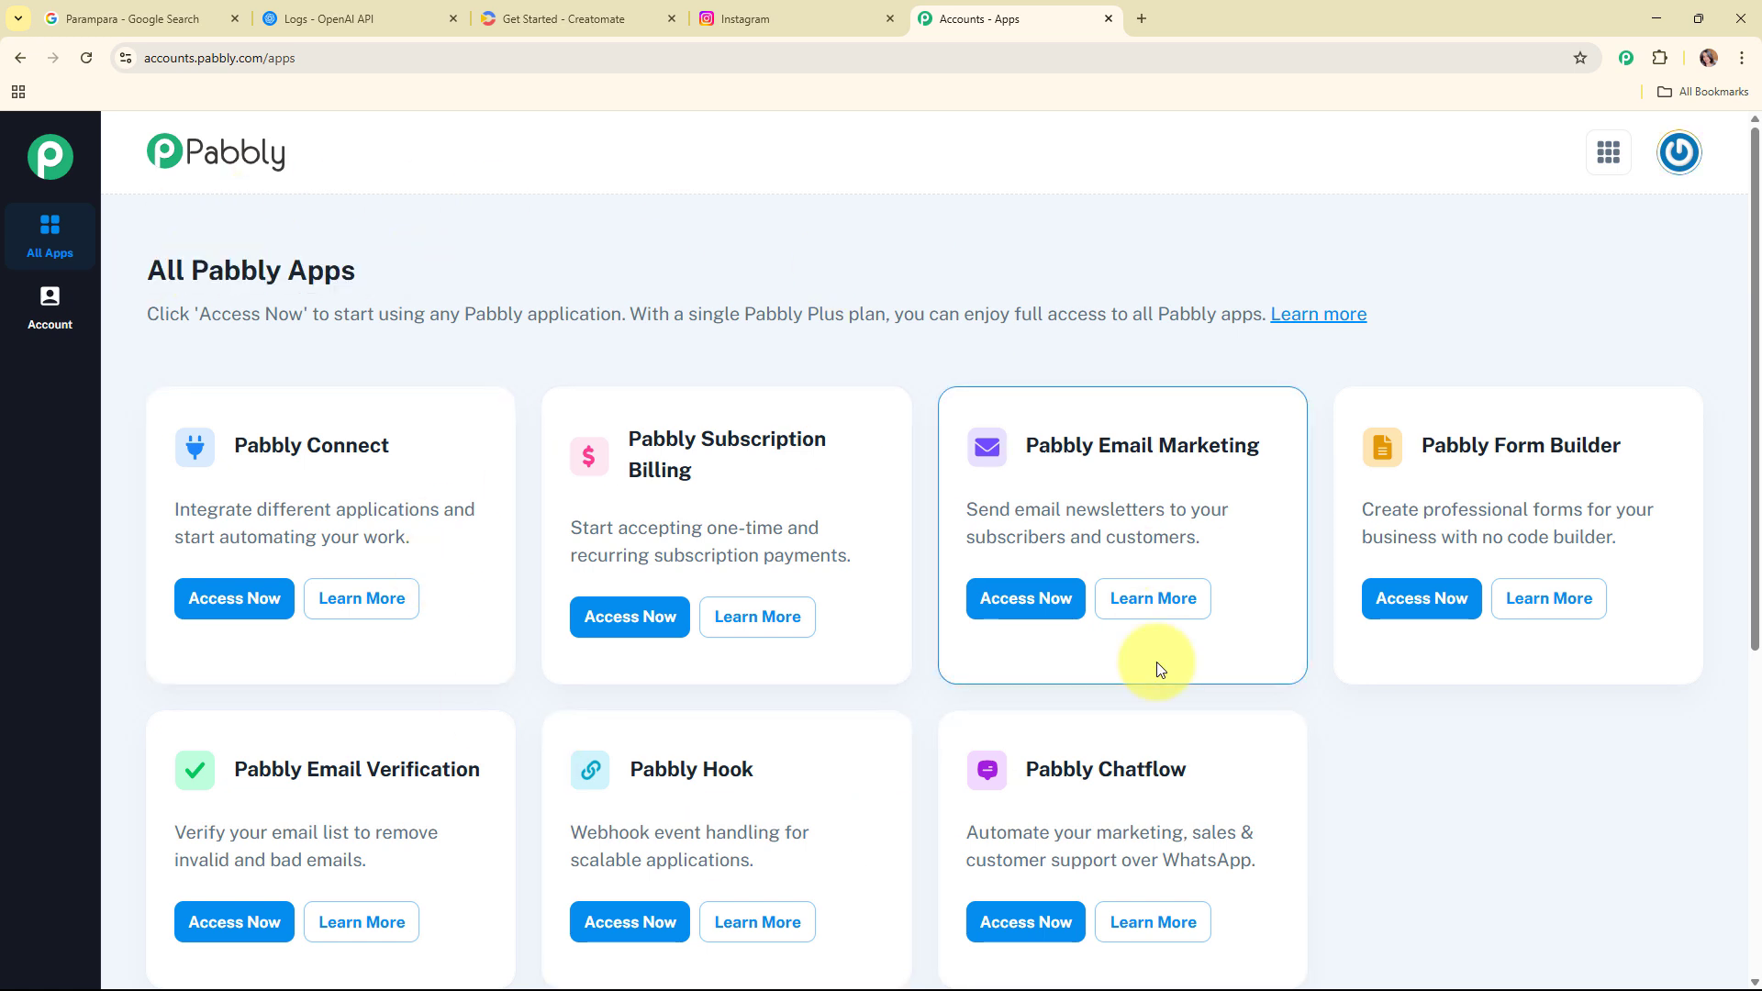
{"action": "left_click", "coordinate": [200, 611]}
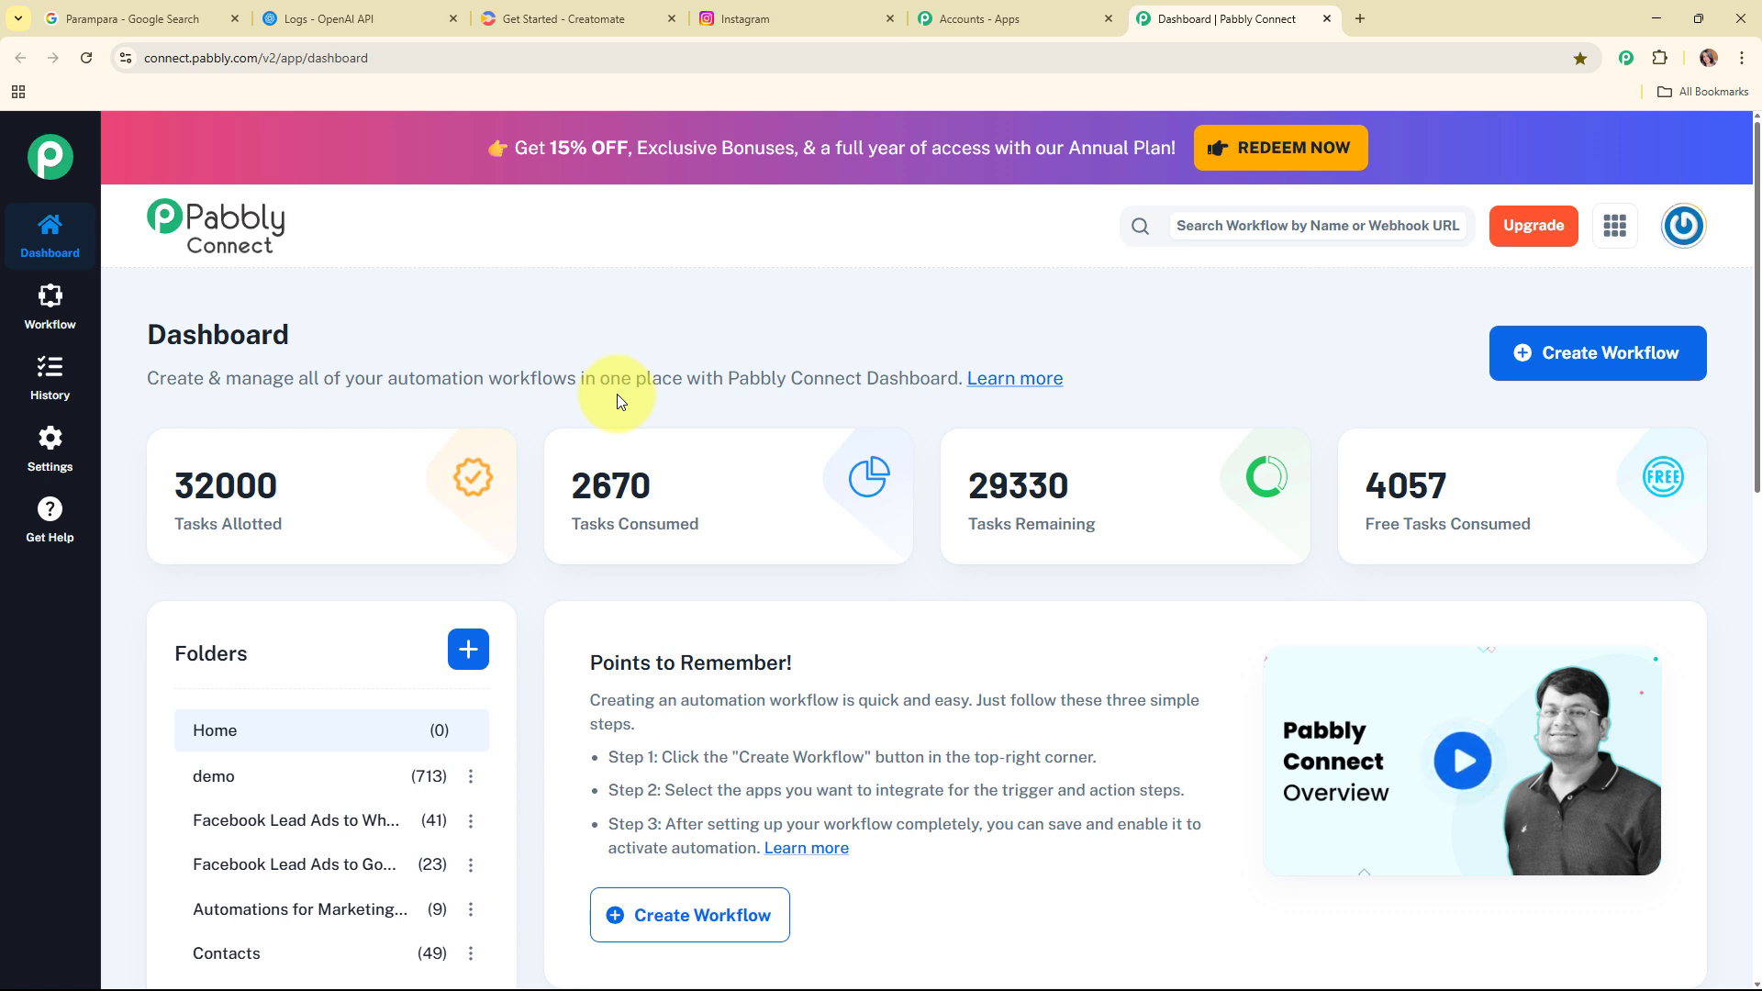
Step: Start a new workflow named 'Showcase Your Business Reviews on Instagram as Reels using AI Agent' in the Automations folder
{"action": "left_click", "coordinate": [1662, 370]}
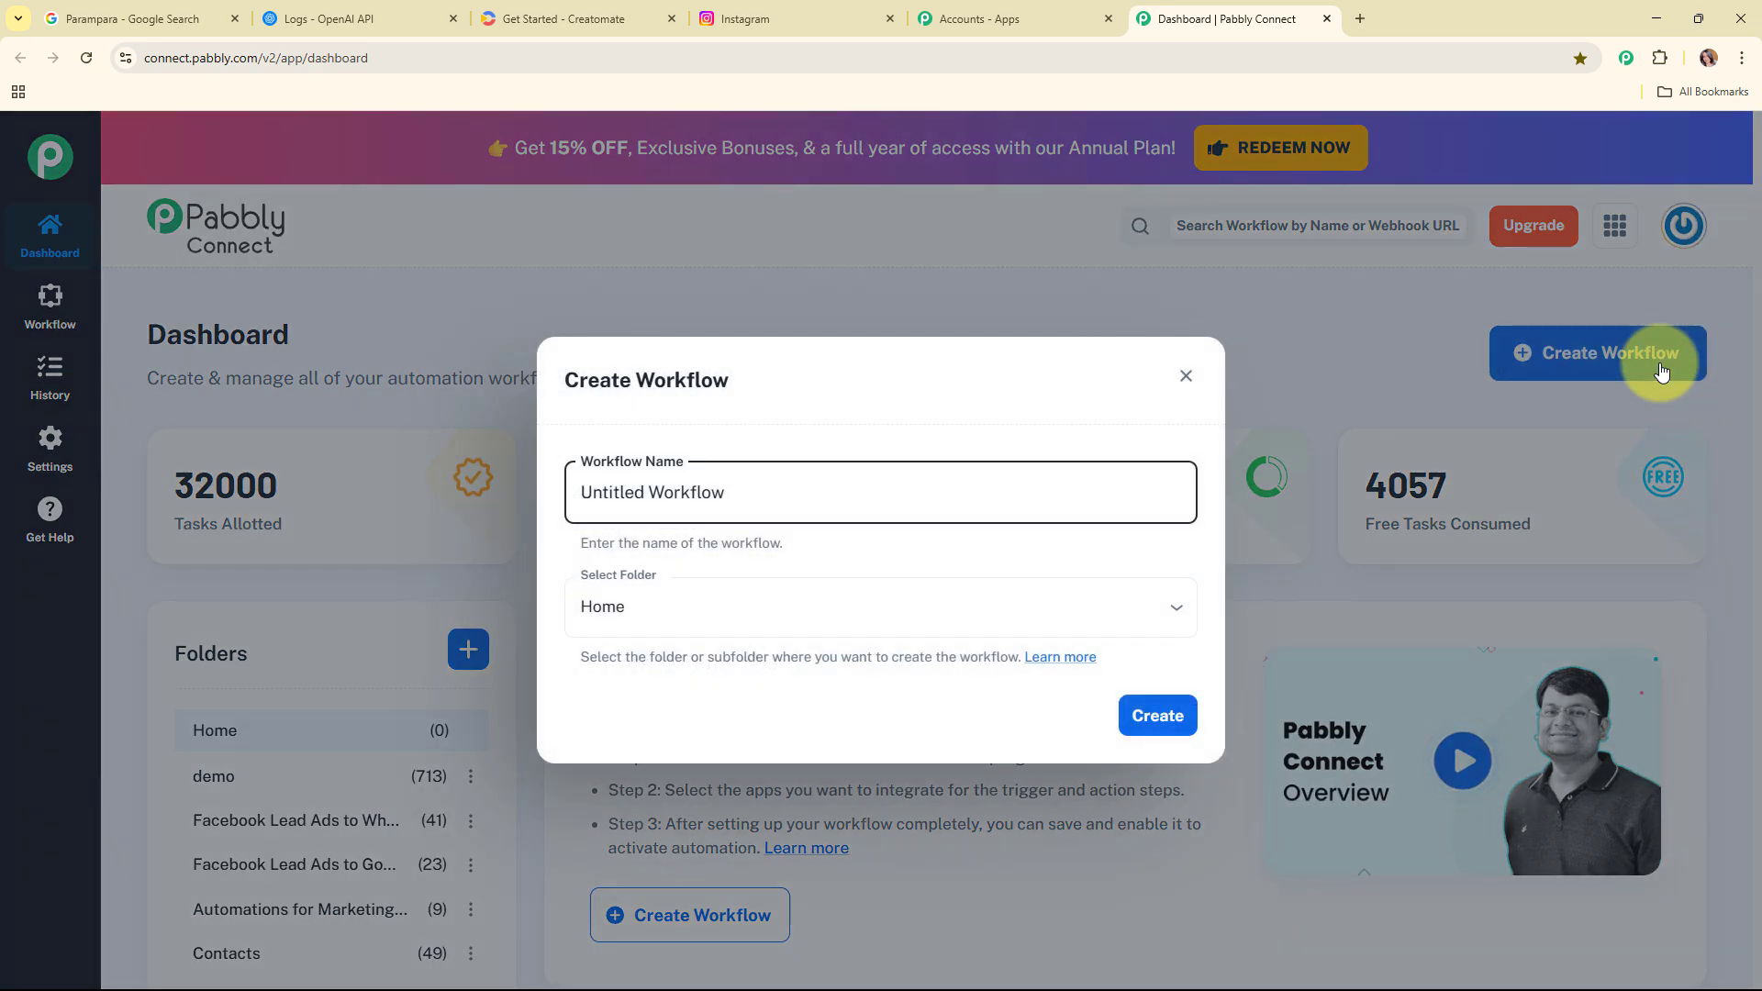
{"action": "left_click_drag", "start_coordinate": [747, 484], "coordinate": [507, 486]}
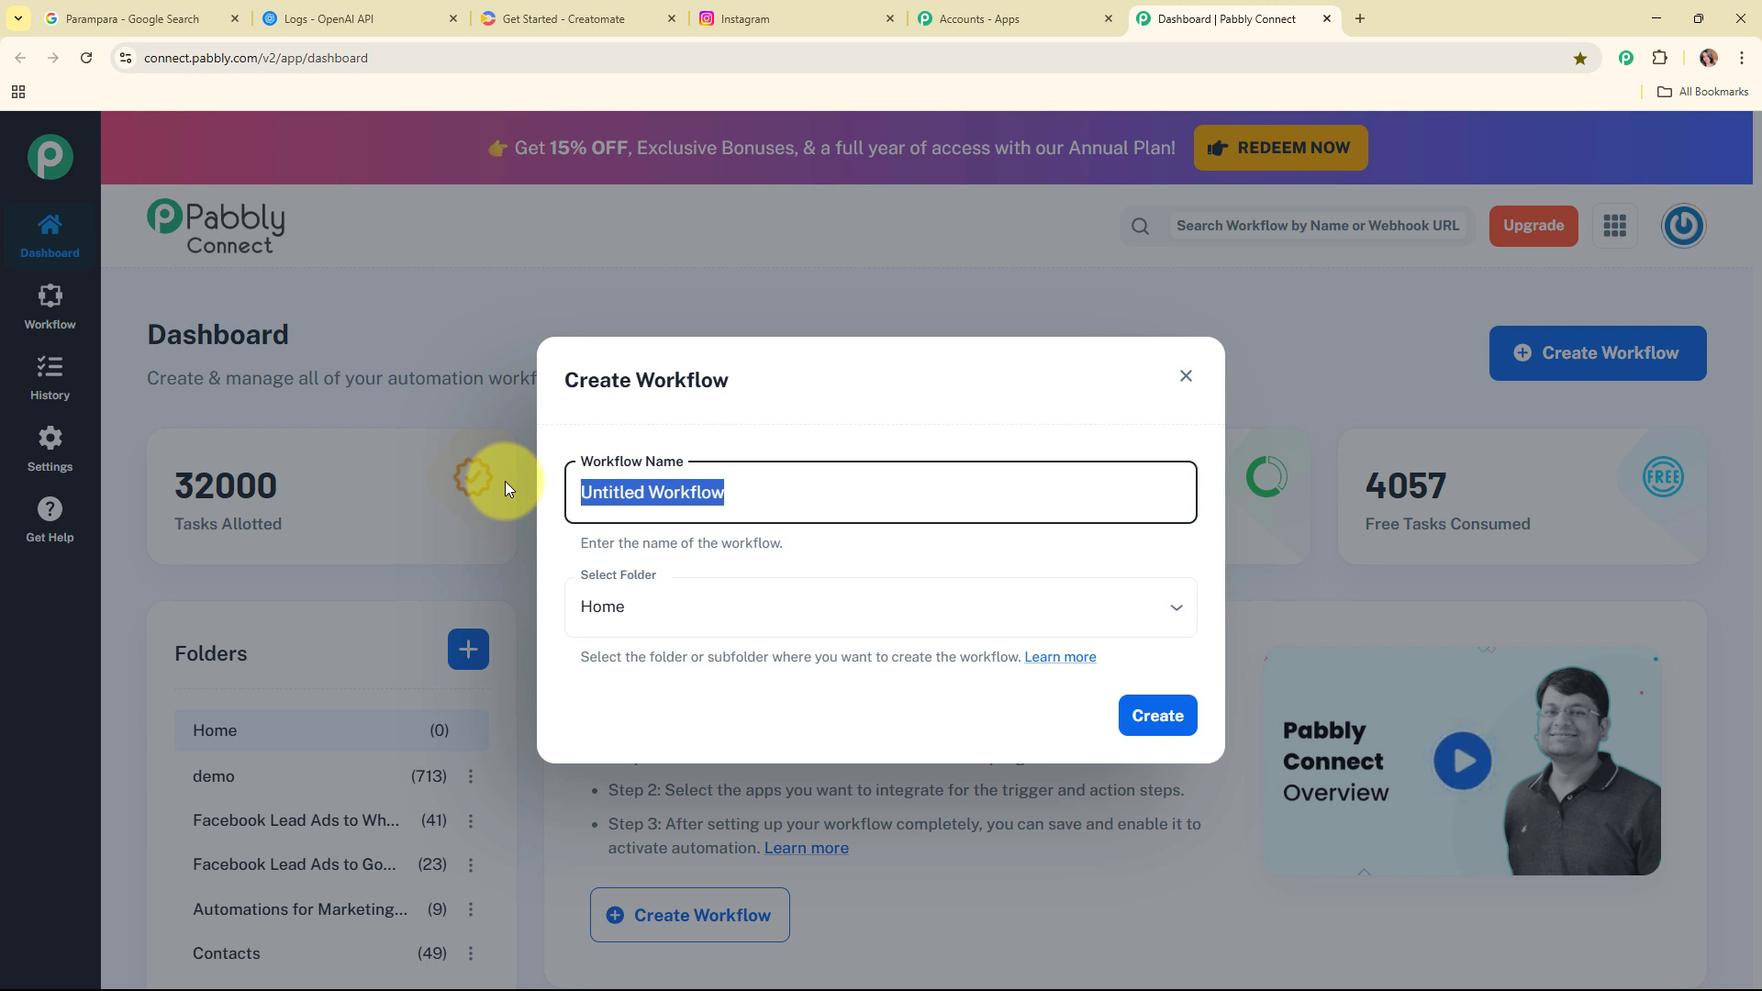
{"action": "type", "text": "Showcase Your Business Reviews on Instagram as Reels using AI Agent"}
{"action": "left_click_drag", "start_coordinate": [580, 493], "coordinate": [1218, 498]}
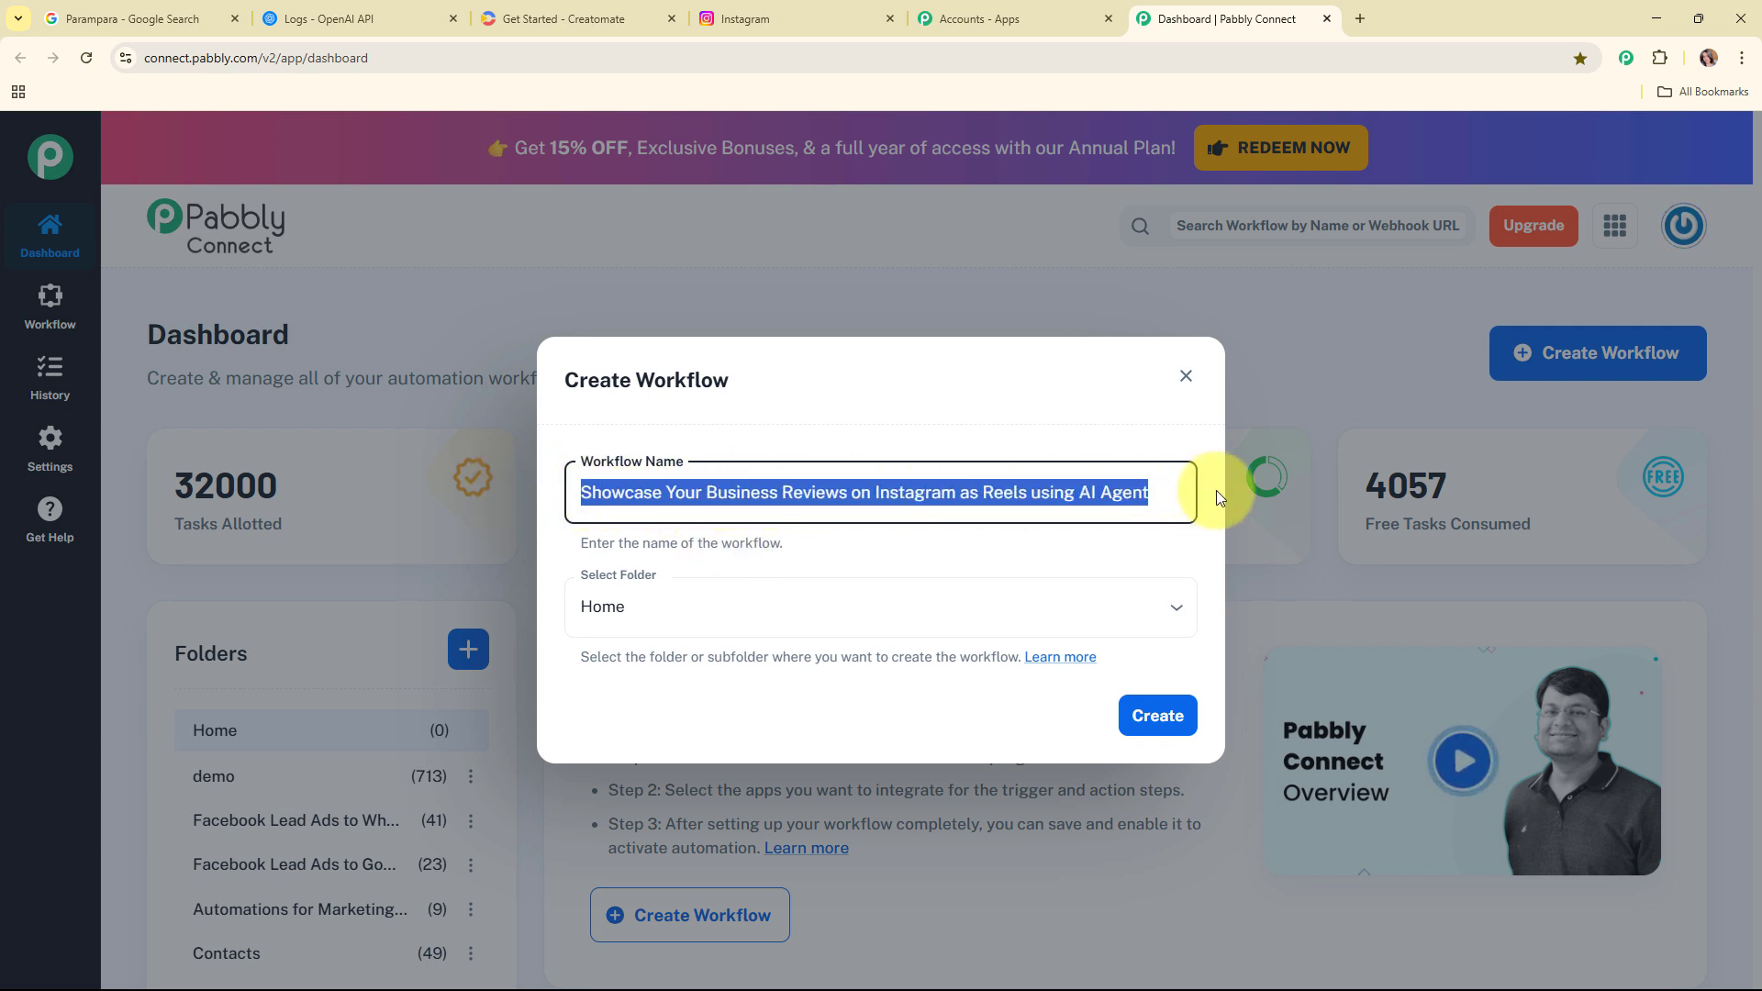
{"action": "left_click", "coordinate": [986, 561]}
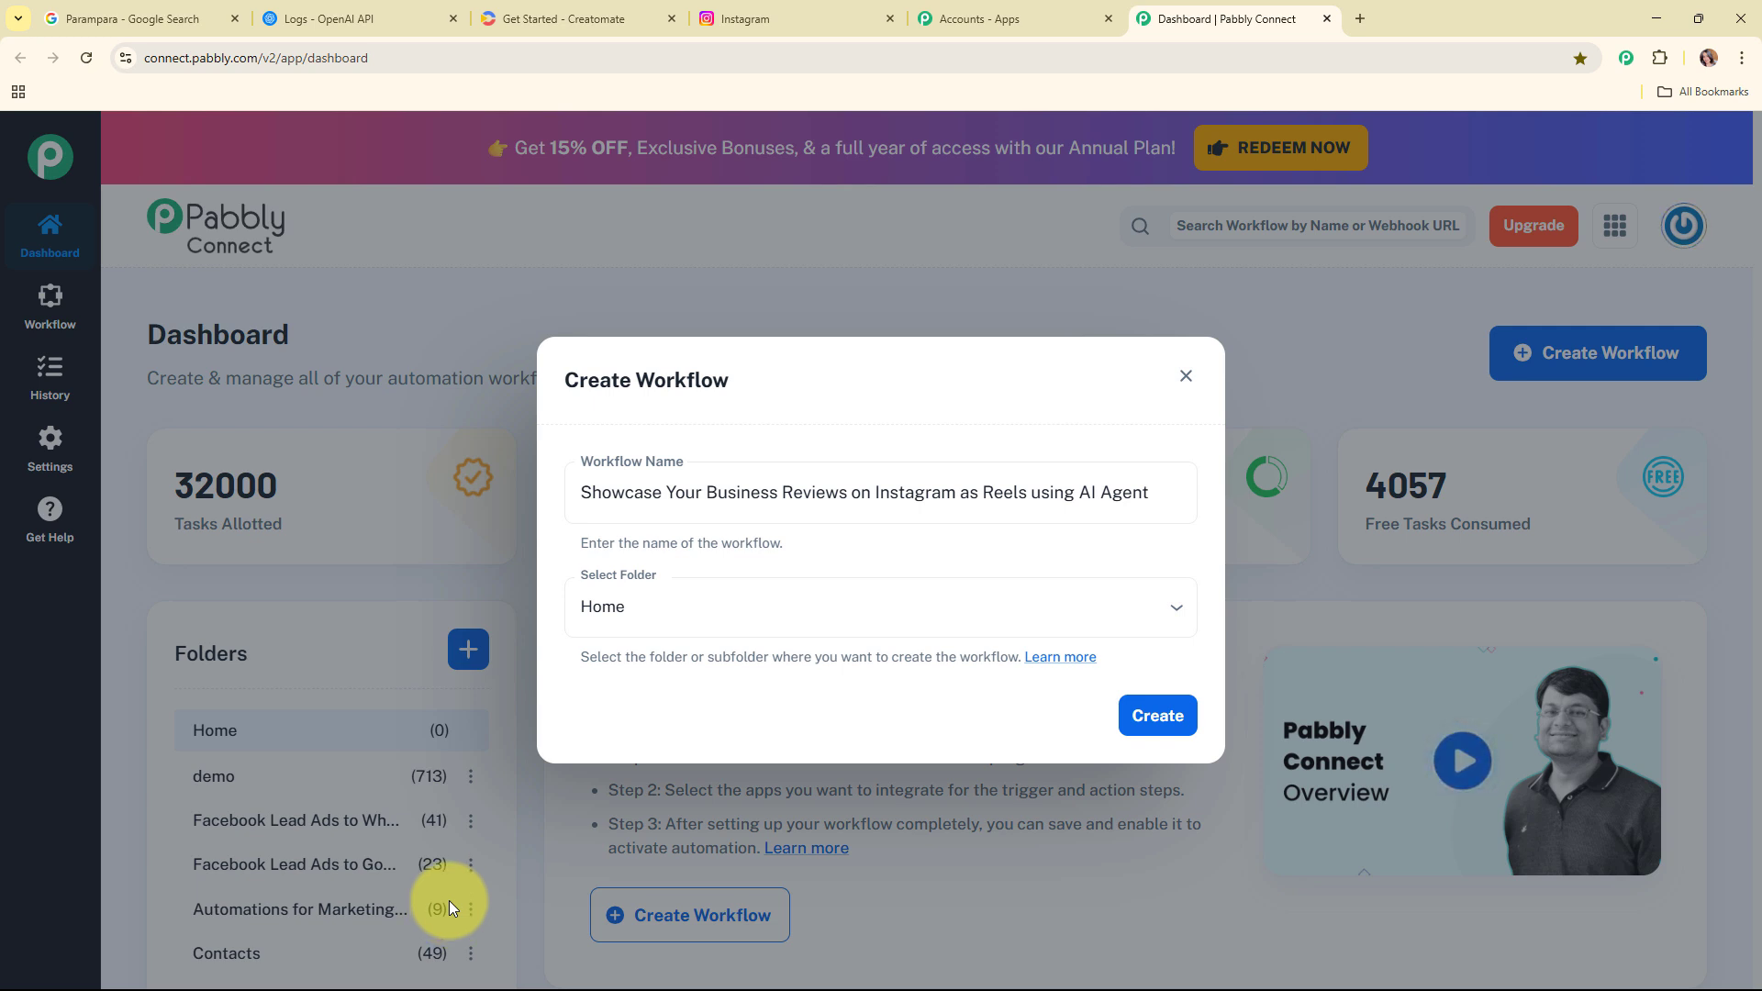
{"action": "left_click", "coordinate": [873, 608]}
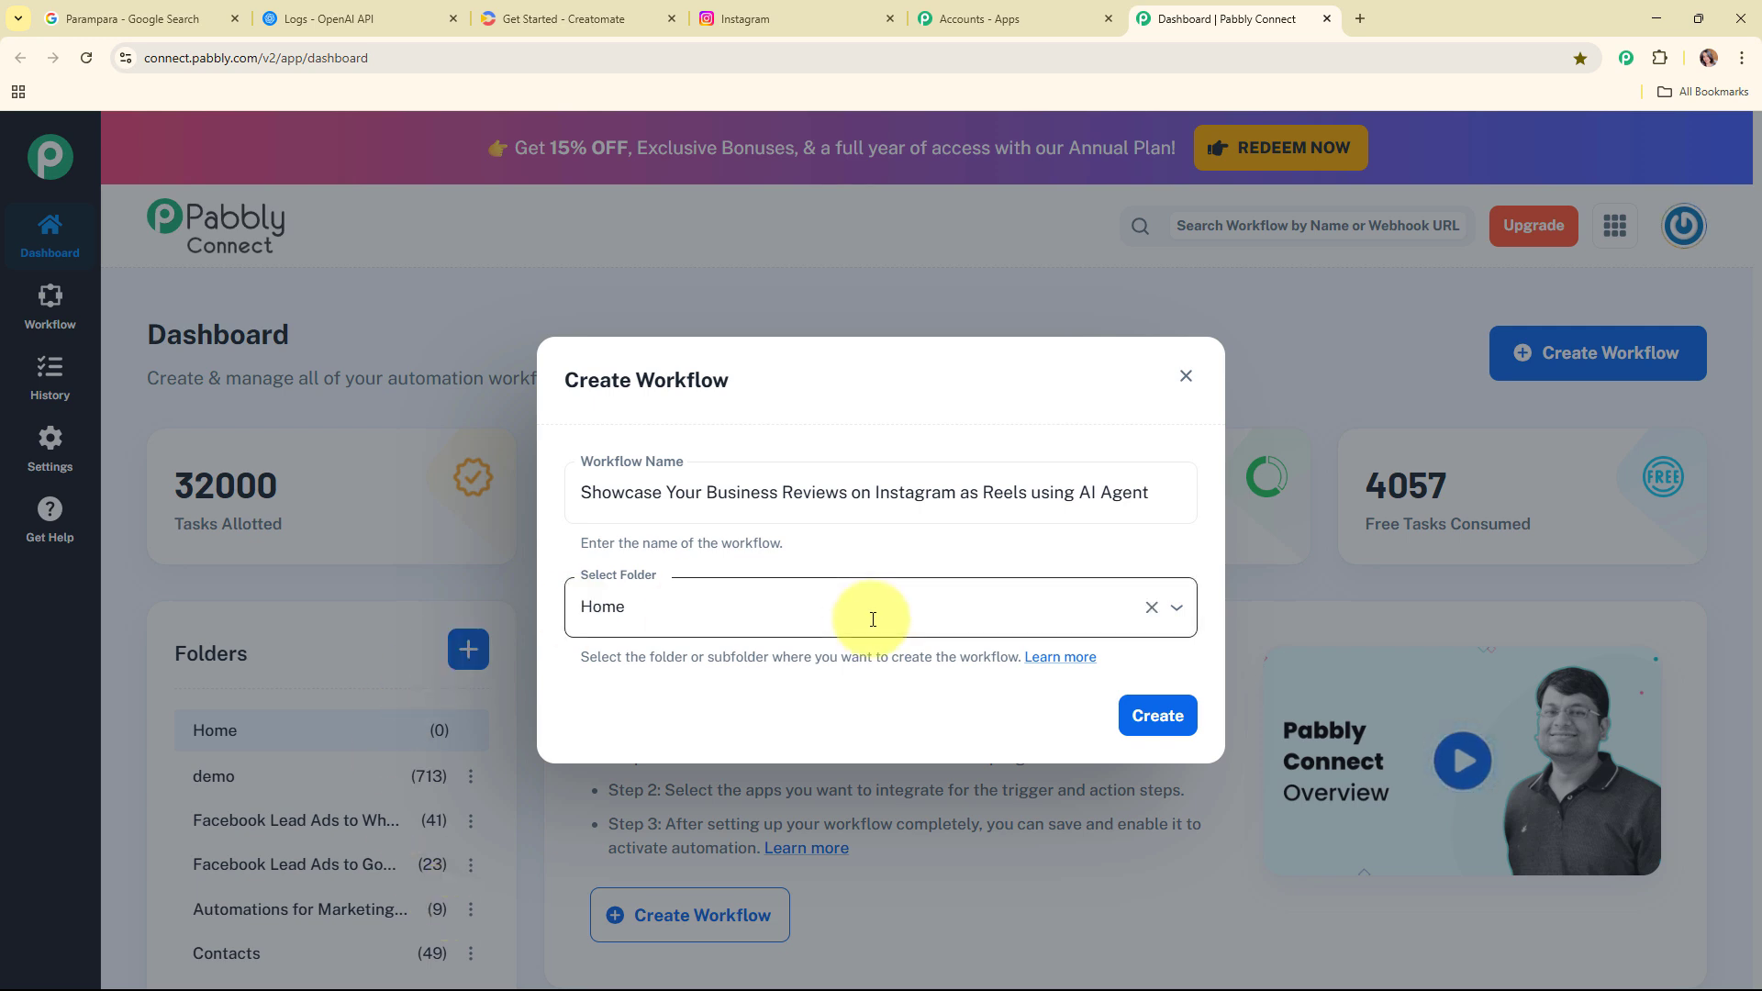
{"action": "left_click", "coordinate": [787, 554]}
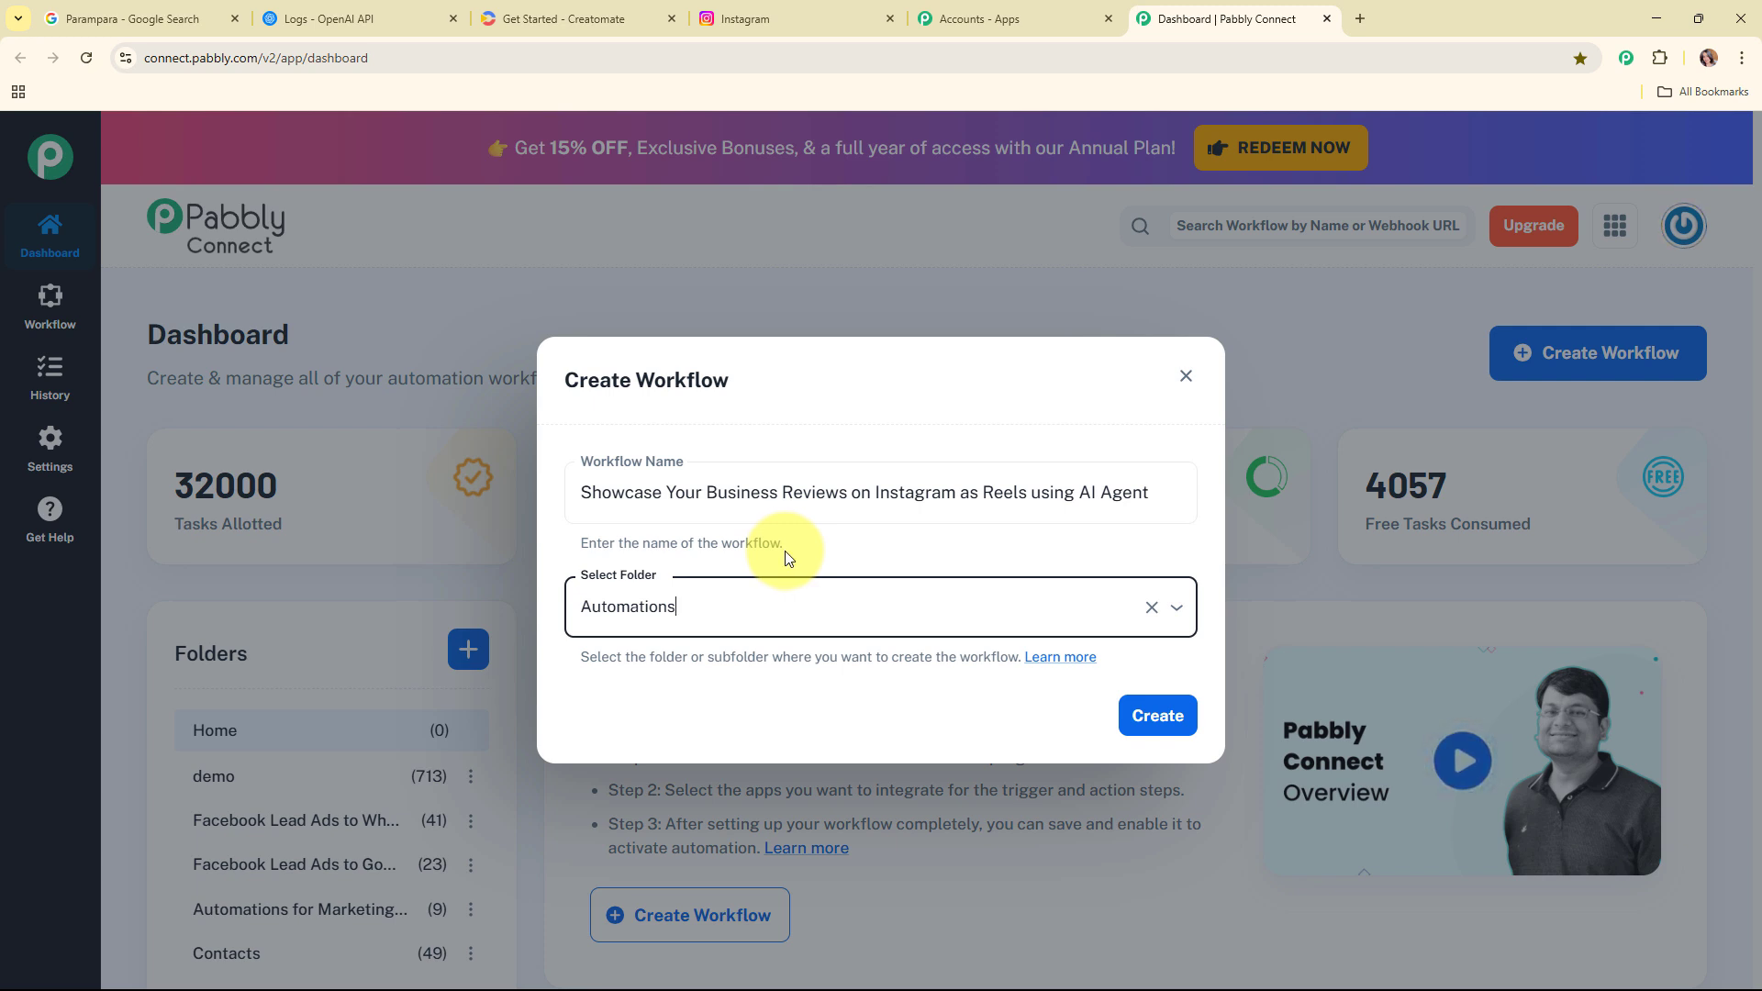
Step: Read the Pabbly help article about workflow folders, then close it
{"action": "left_click", "coordinate": [1069, 659]}
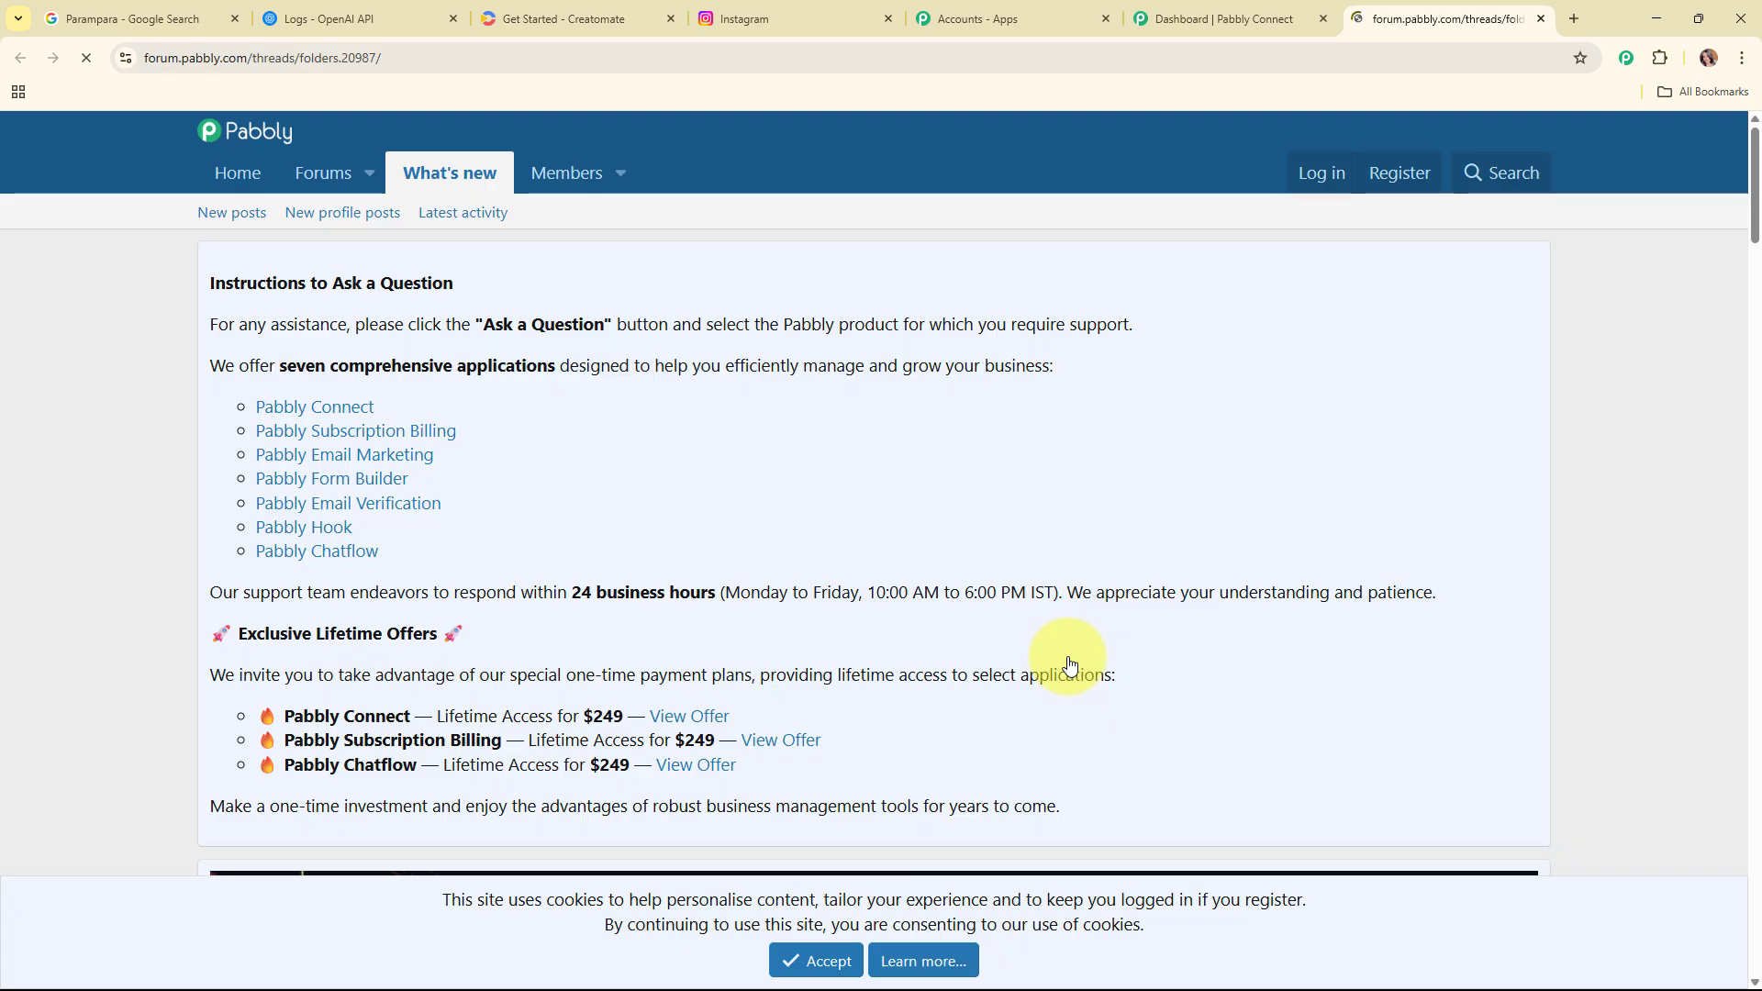
{"action": "scroll", "coordinate": [877, 483], "scroll_direction": "down", "scroll_amount": 14}
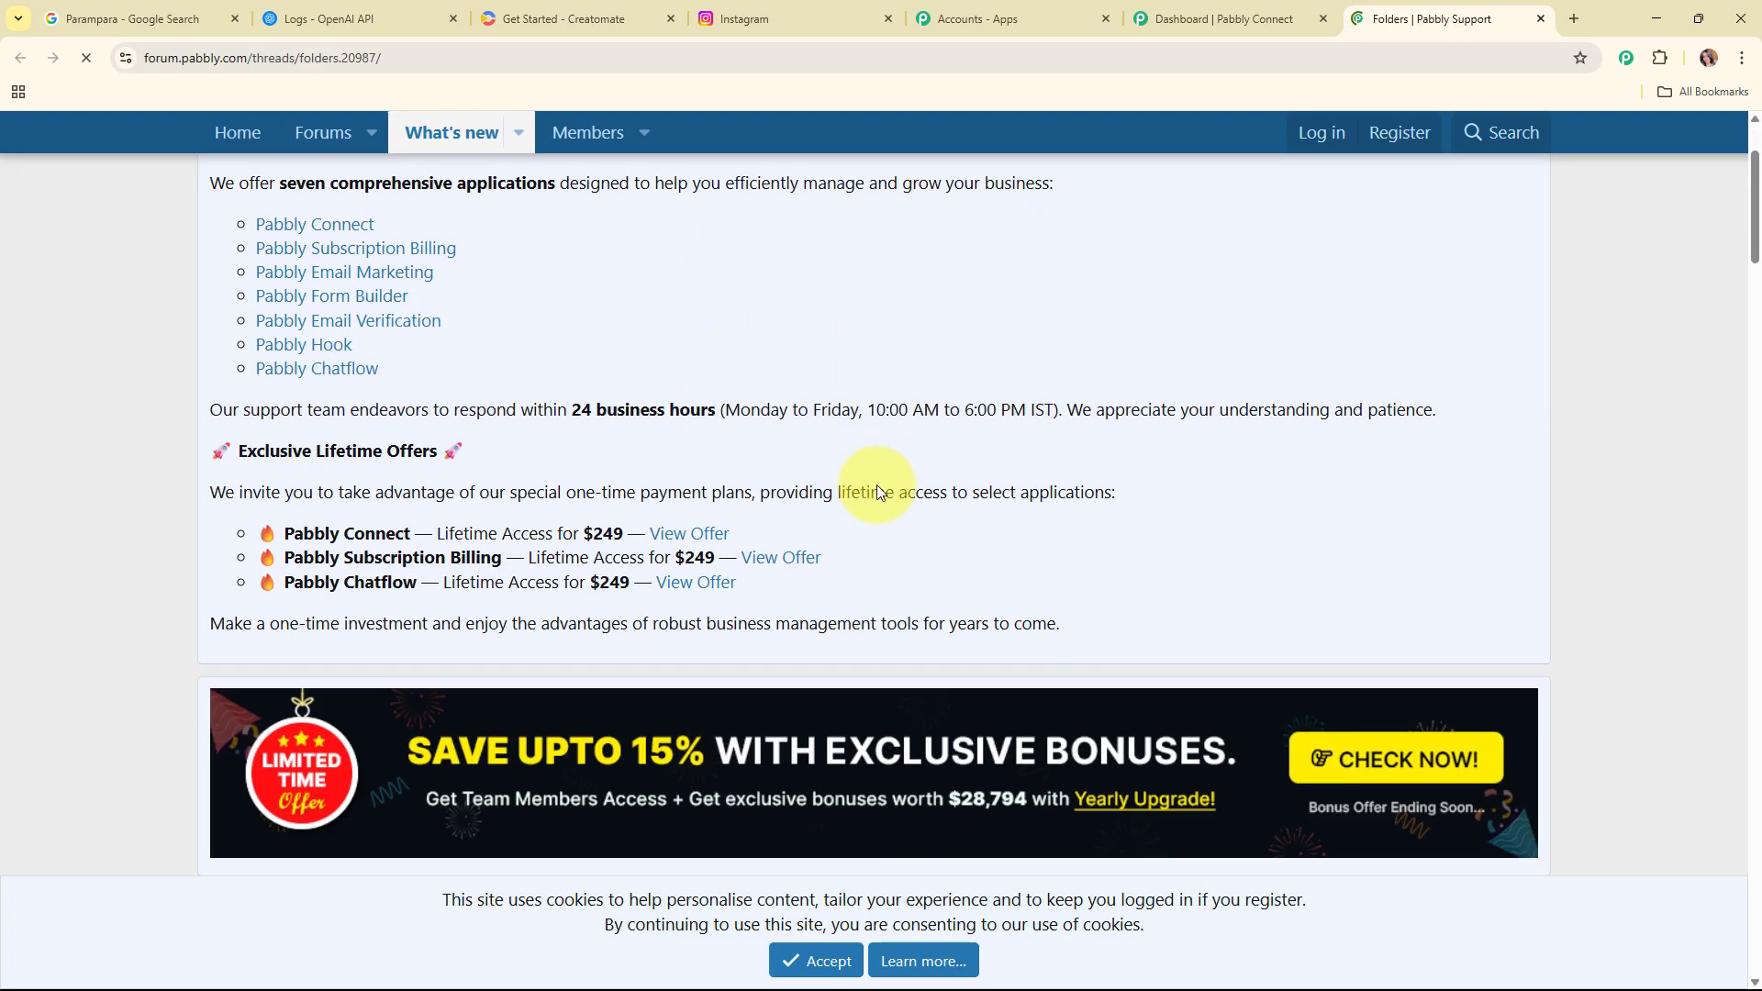
{"action": "scroll", "coordinate": [878, 495], "scroll_direction": "down", "scroll_amount": 15}
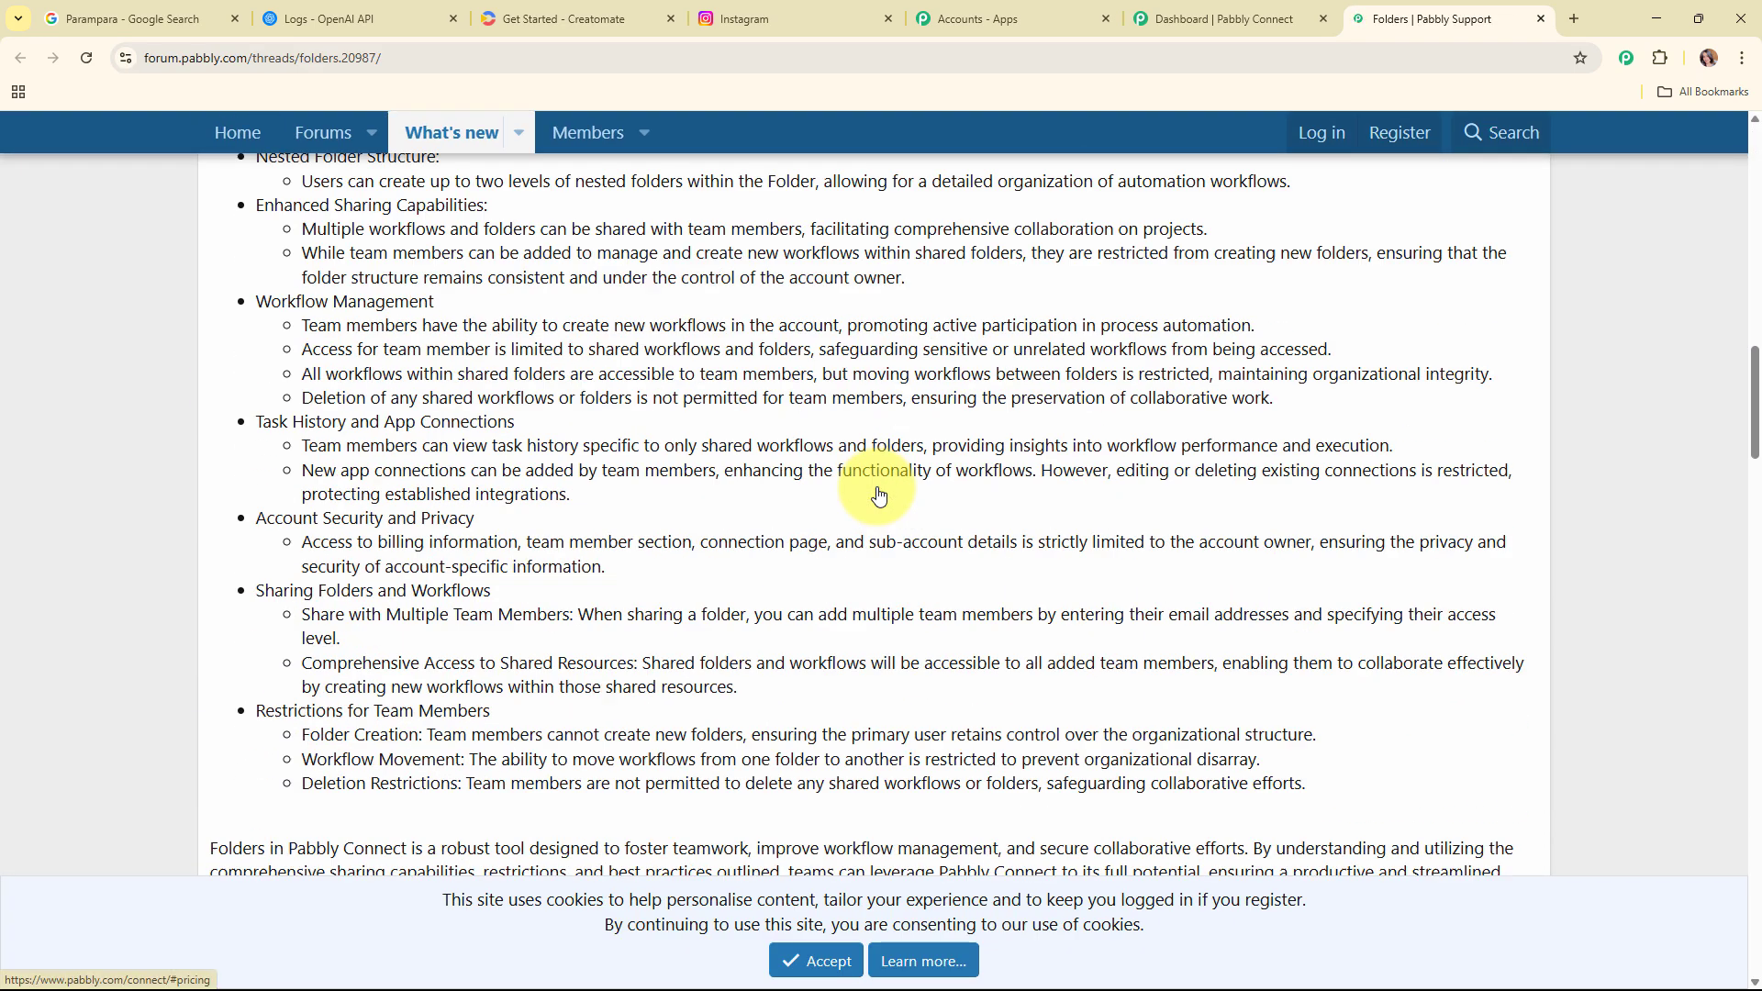
{"action": "scroll", "coordinate": [877, 500], "scroll_direction": "down", "scroll_amount": 3}
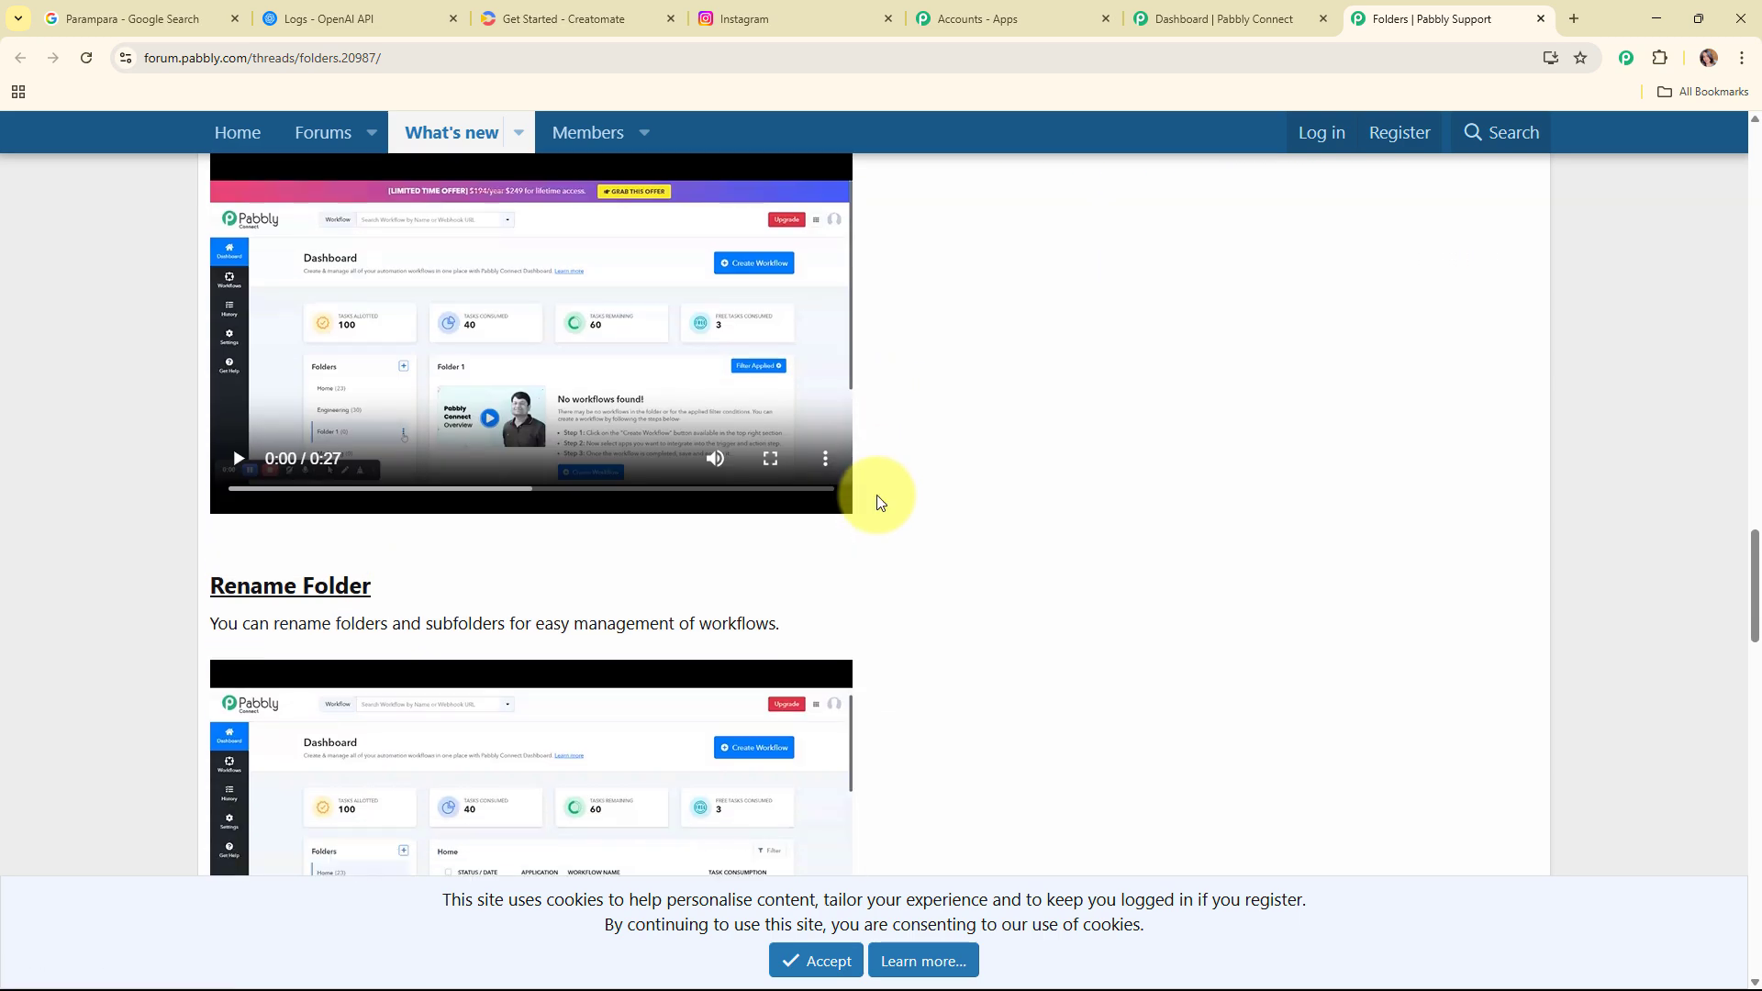
{"action": "scroll", "coordinate": [877, 500], "scroll_direction": "up", "scroll_amount": 12}
{"action": "scroll", "coordinate": [878, 494], "scroll_direction": "up", "scroll_amount": 5}
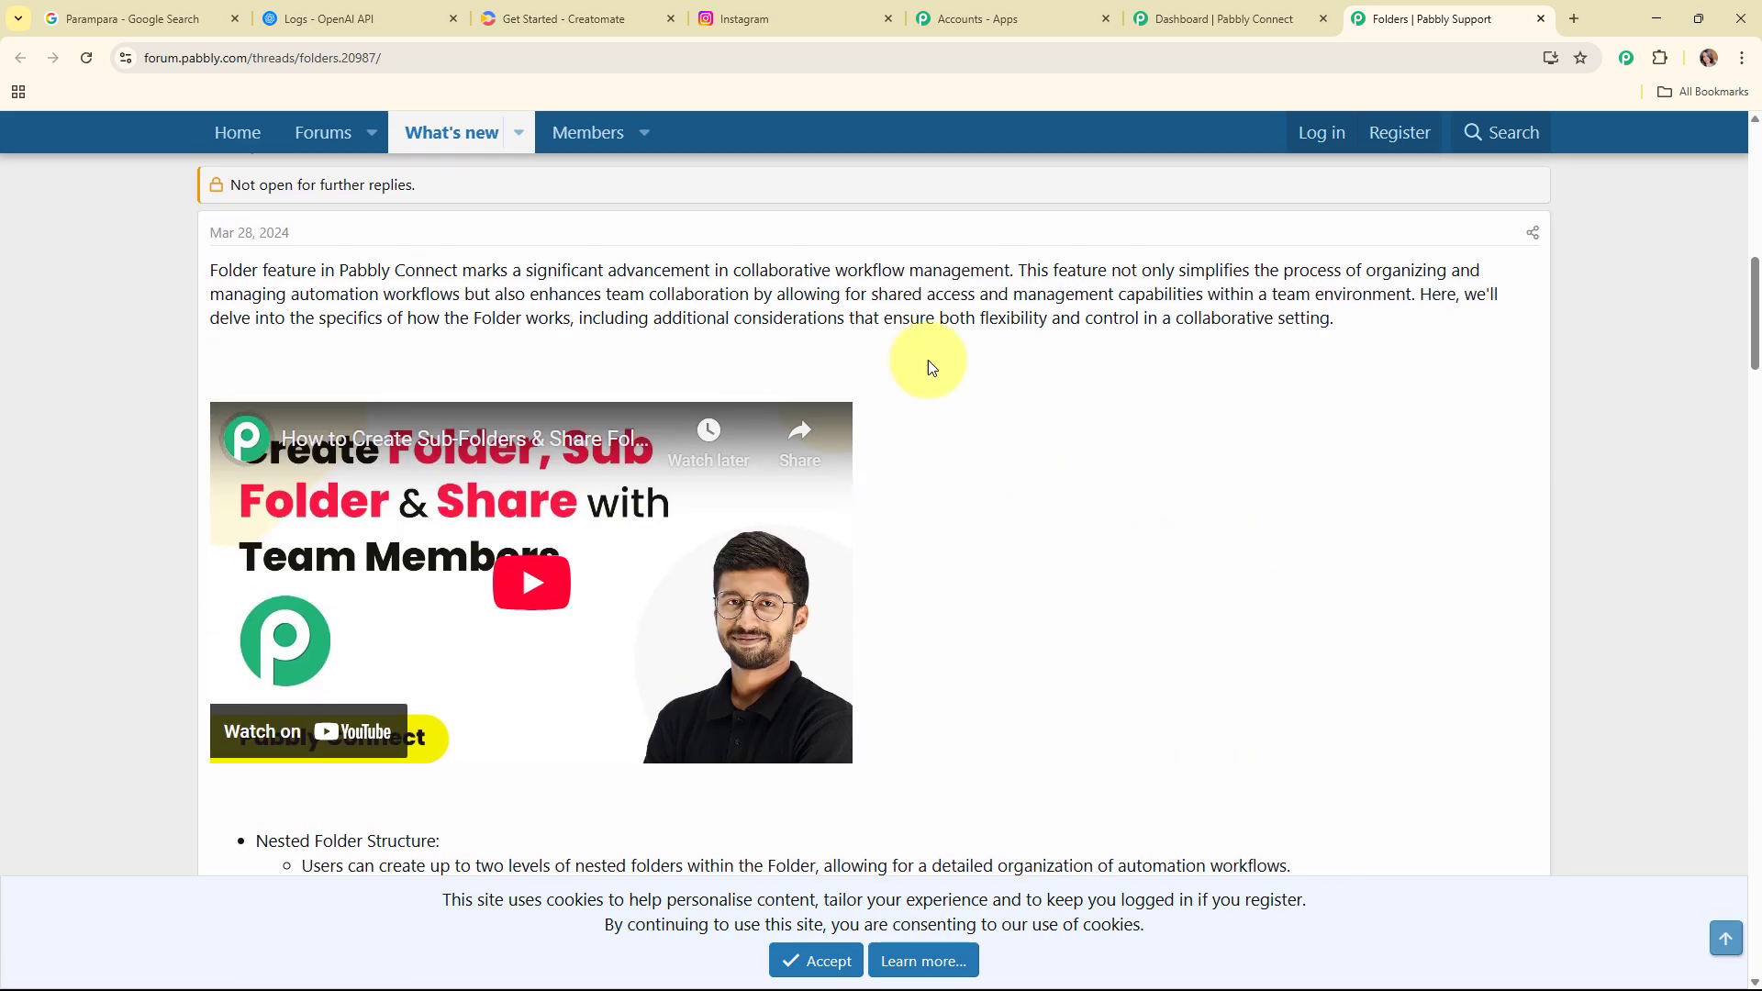
{"action": "left_click", "coordinate": [1541, 18]}
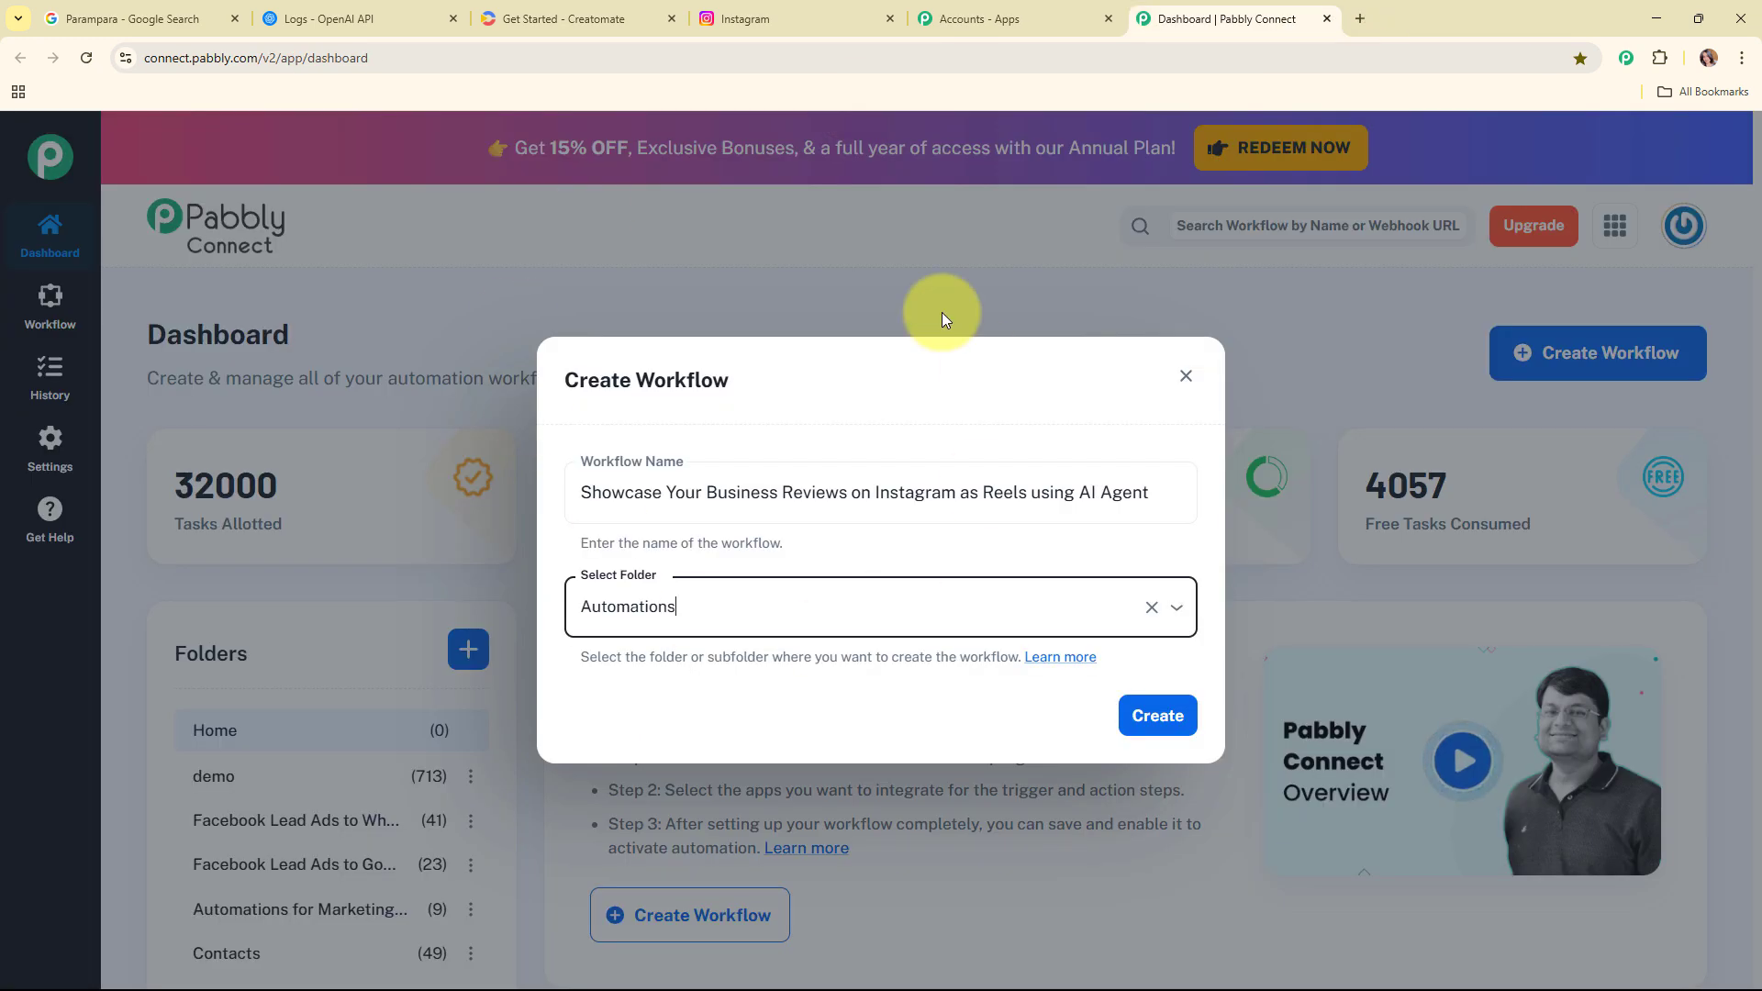
Step: Create the workflow
{"action": "left_click", "coordinate": [1158, 721]}
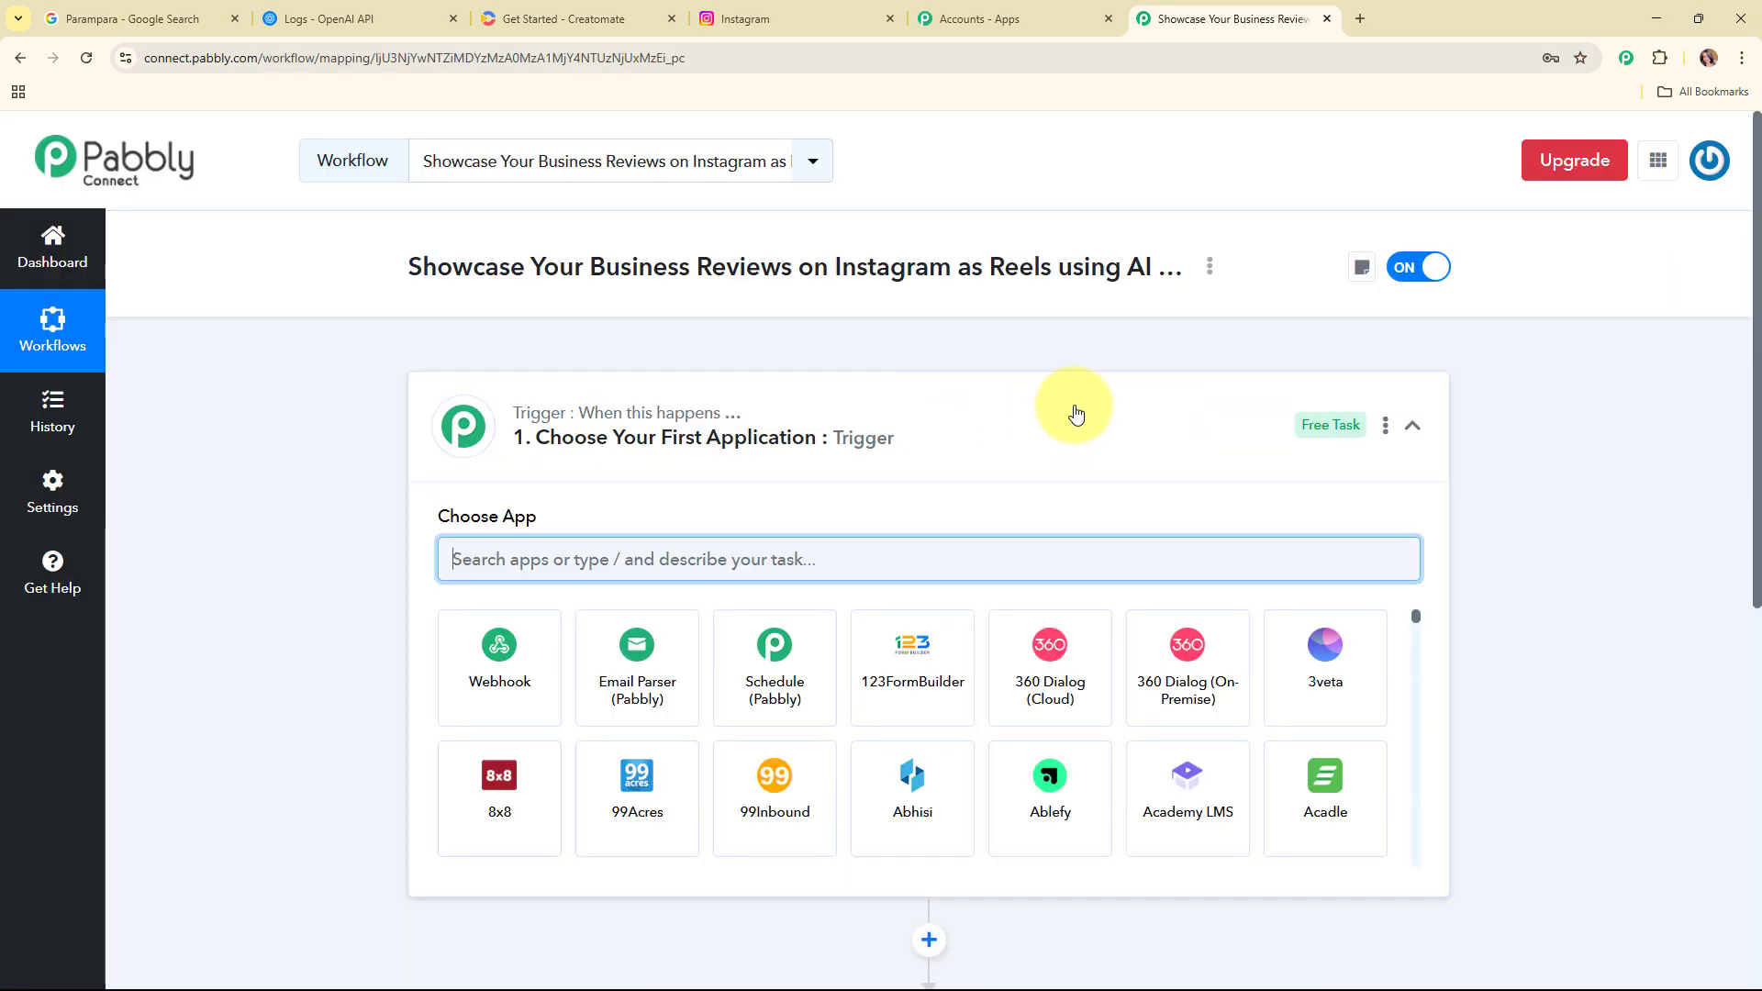
{"action": "left_click", "coordinate": [1076, 416]}
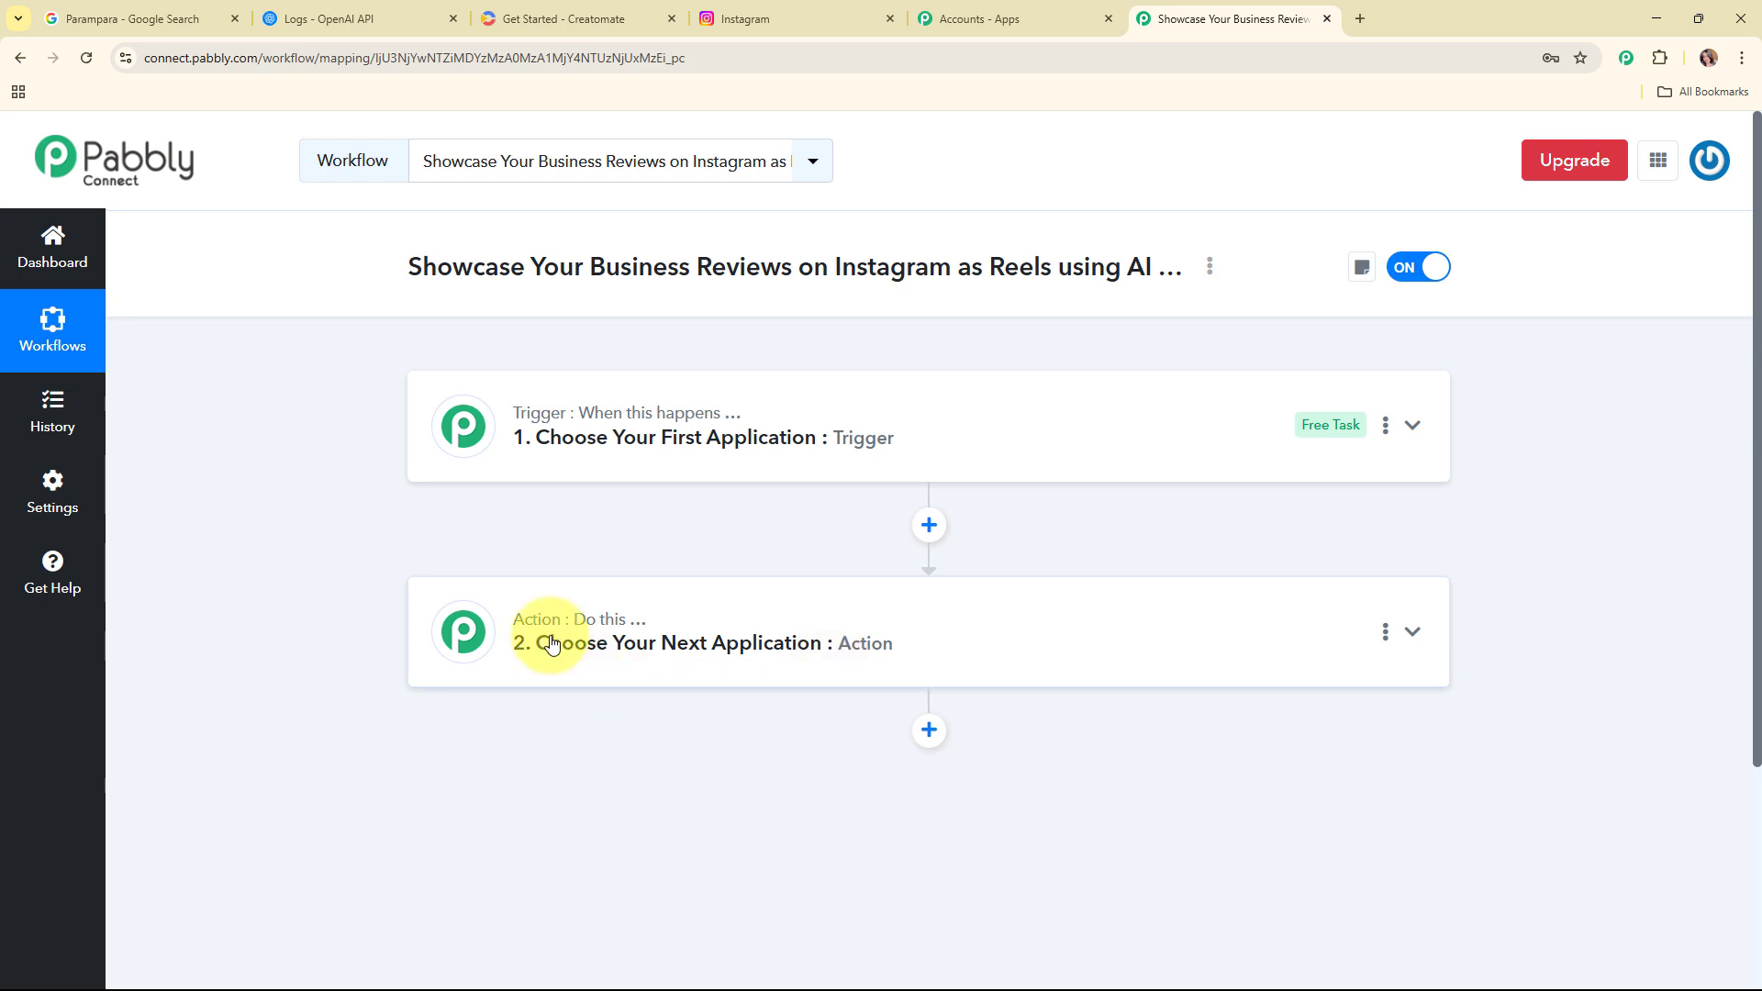
{"action": "left_click", "coordinate": [1071, 422]}
Step: Set the trigger app to Google Business Profile with the New Review trigger event
{"action": "left_click", "coordinate": [688, 570]}
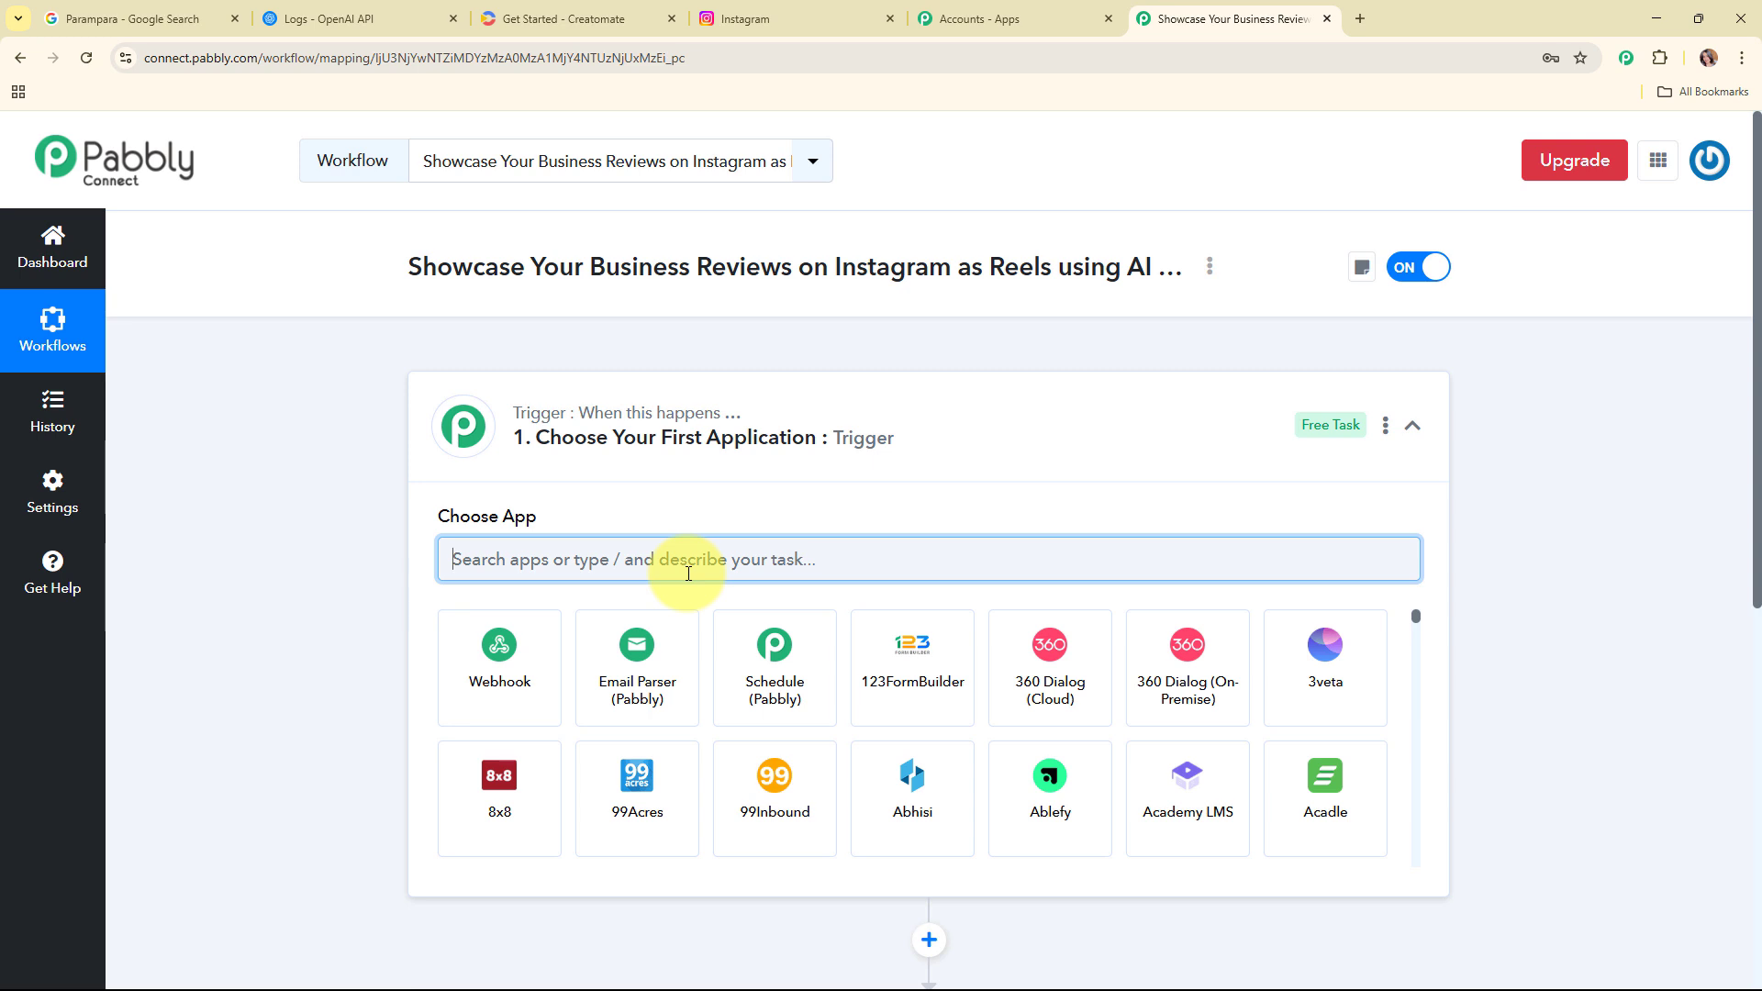
{"action": "type", "text": "goog"}
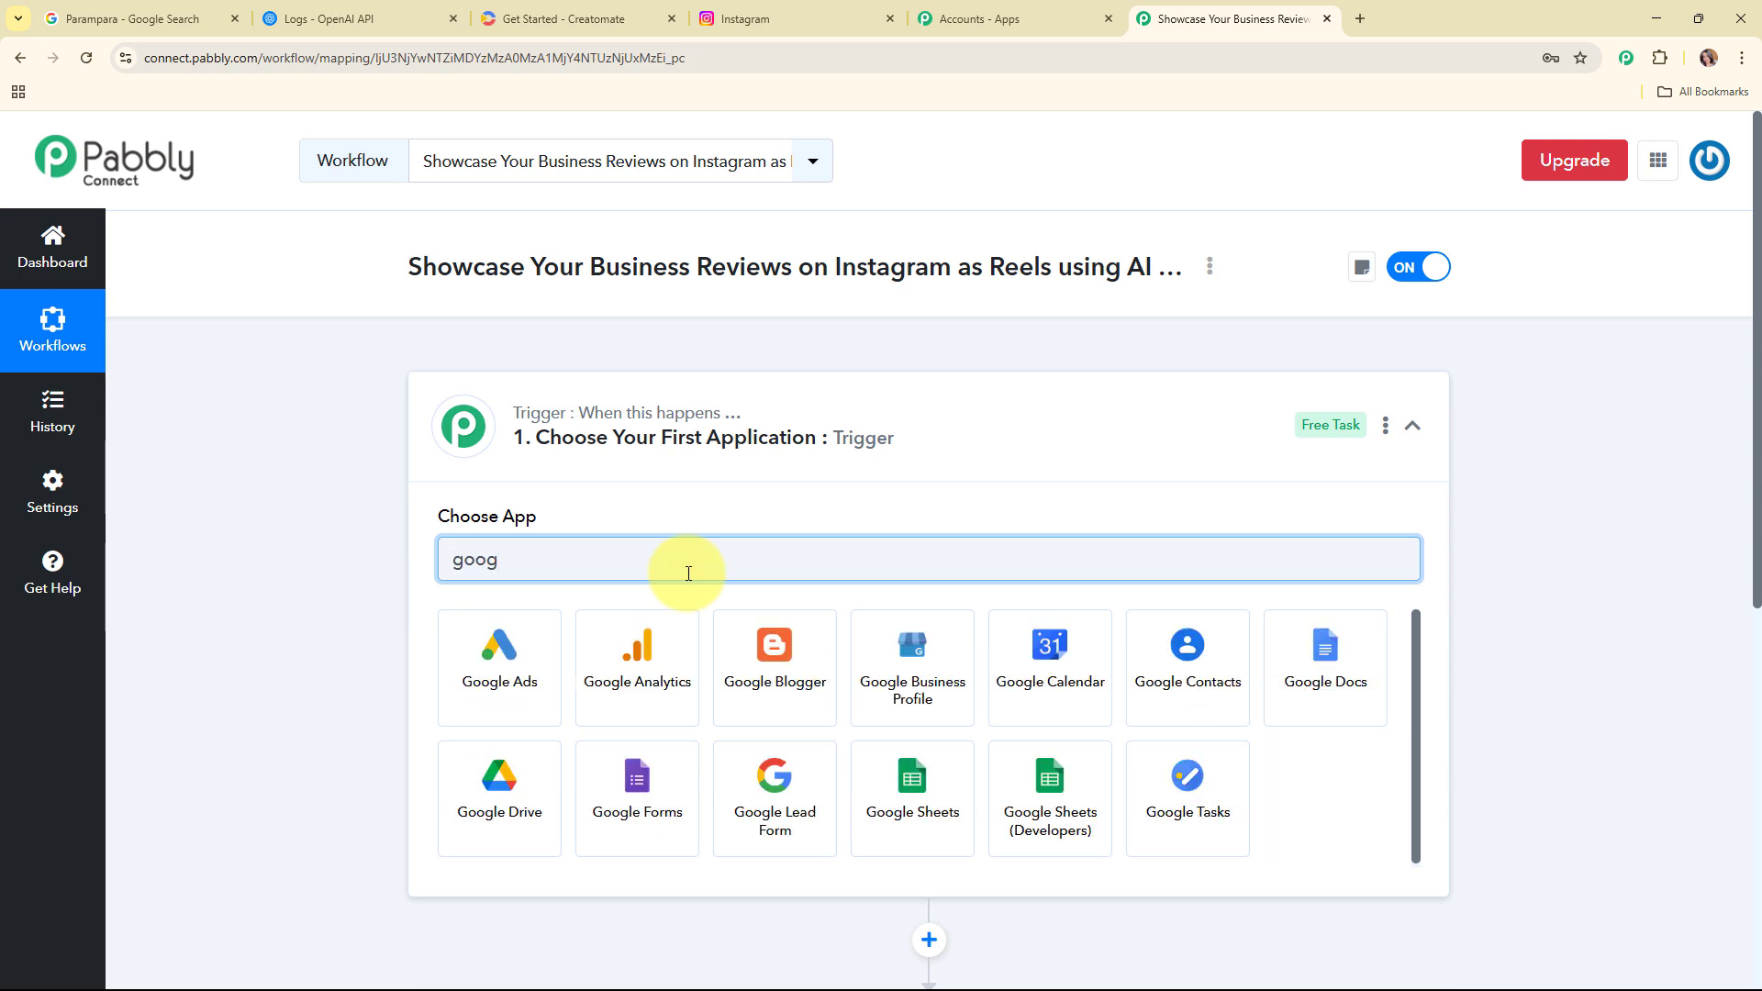
{"action": "left_click", "coordinate": [918, 707]}
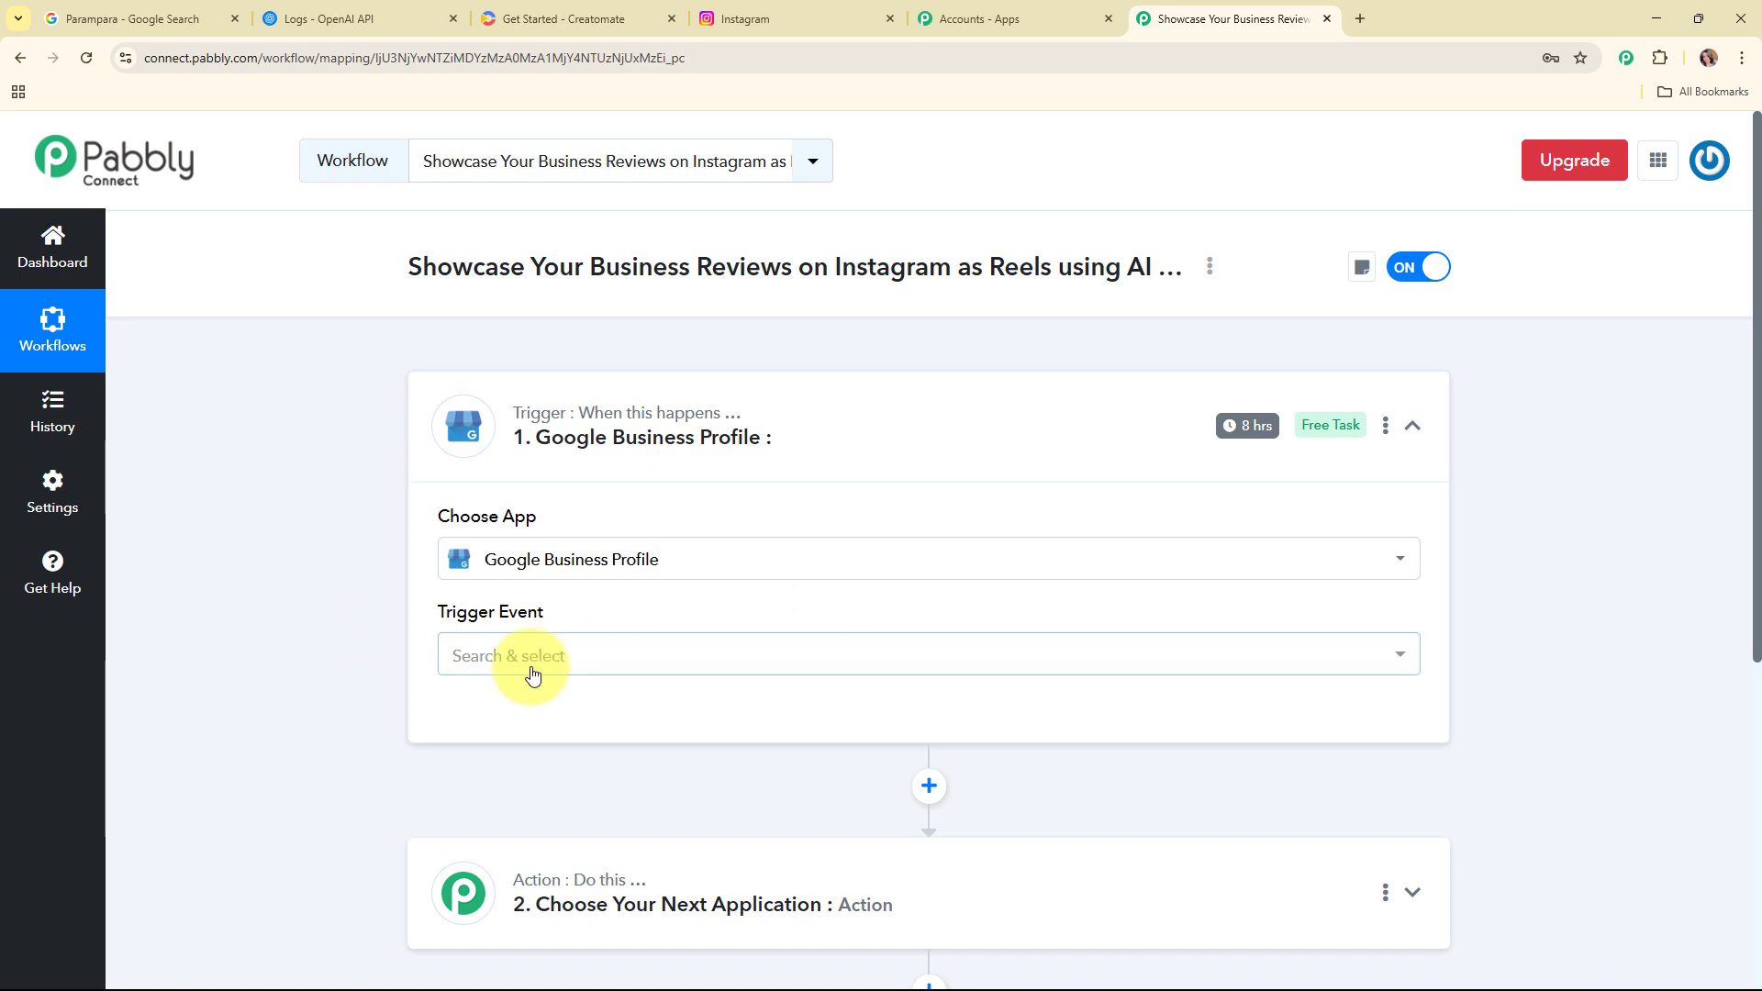
{"action": "left_click", "coordinate": [533, 674]}
{"action": "left_click", "coordinate": [569, 823]}
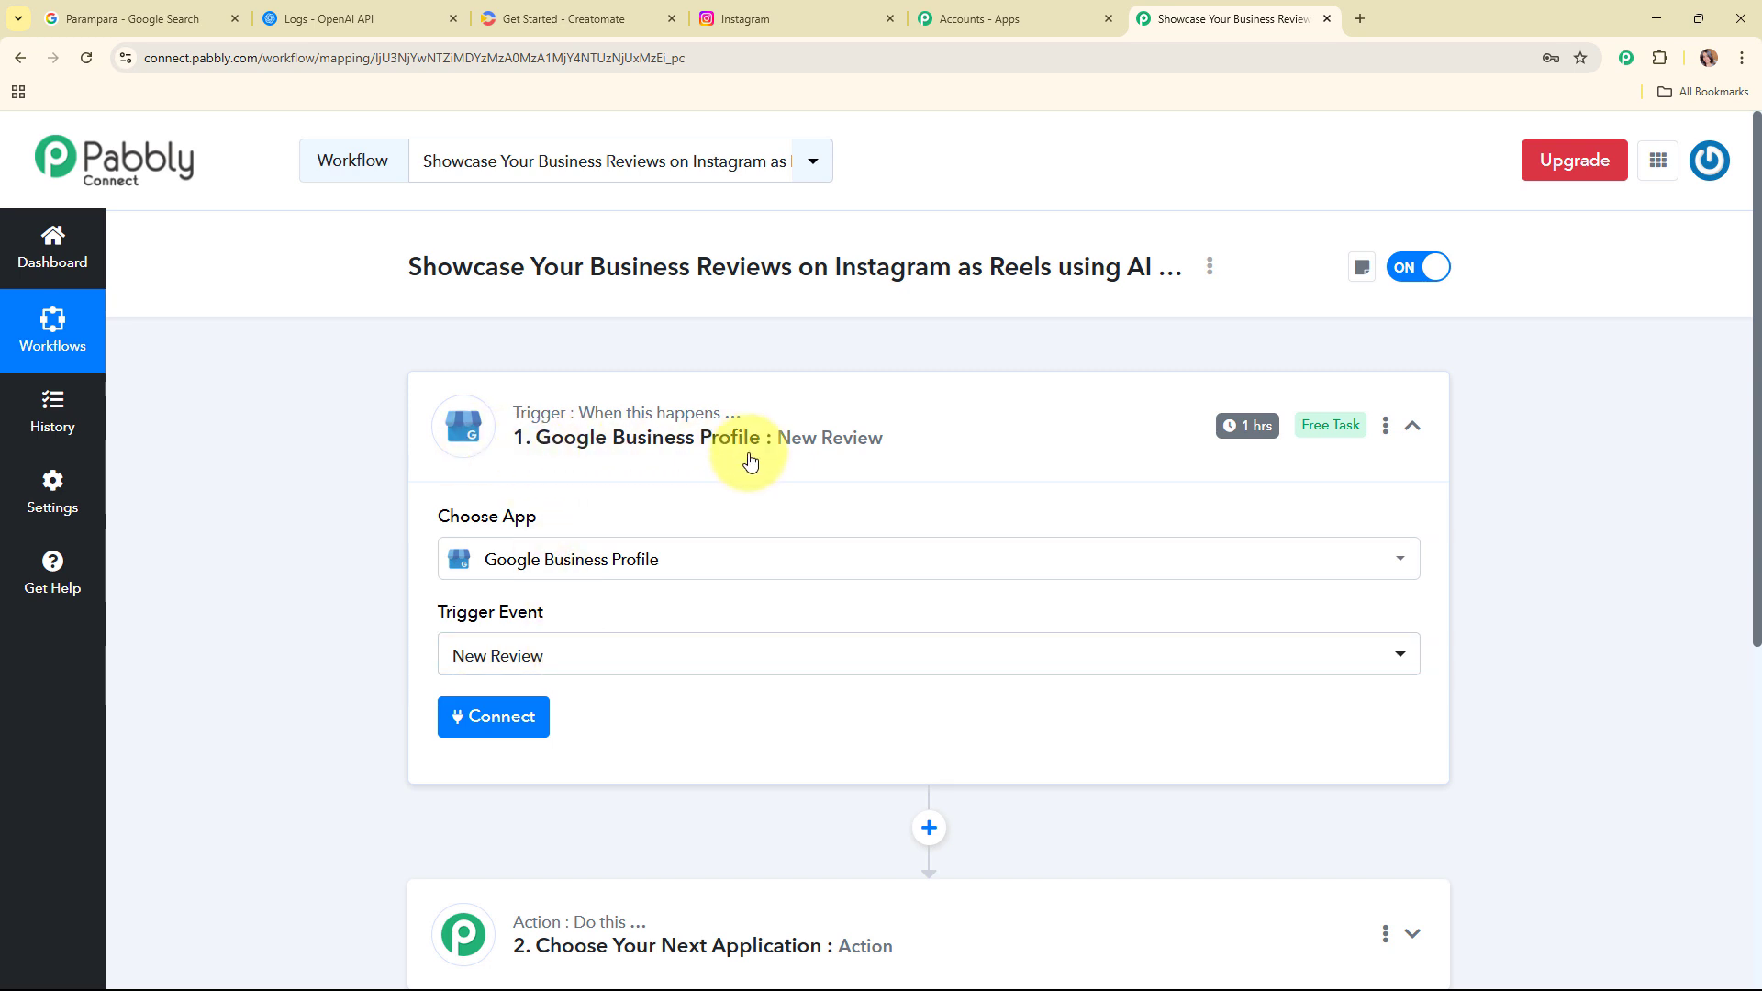
Step: Add a new Google Business Profile connection by signing in with the business's Google account and authorizing access
{"action": "left_click", "coordinate": [502, 724]}
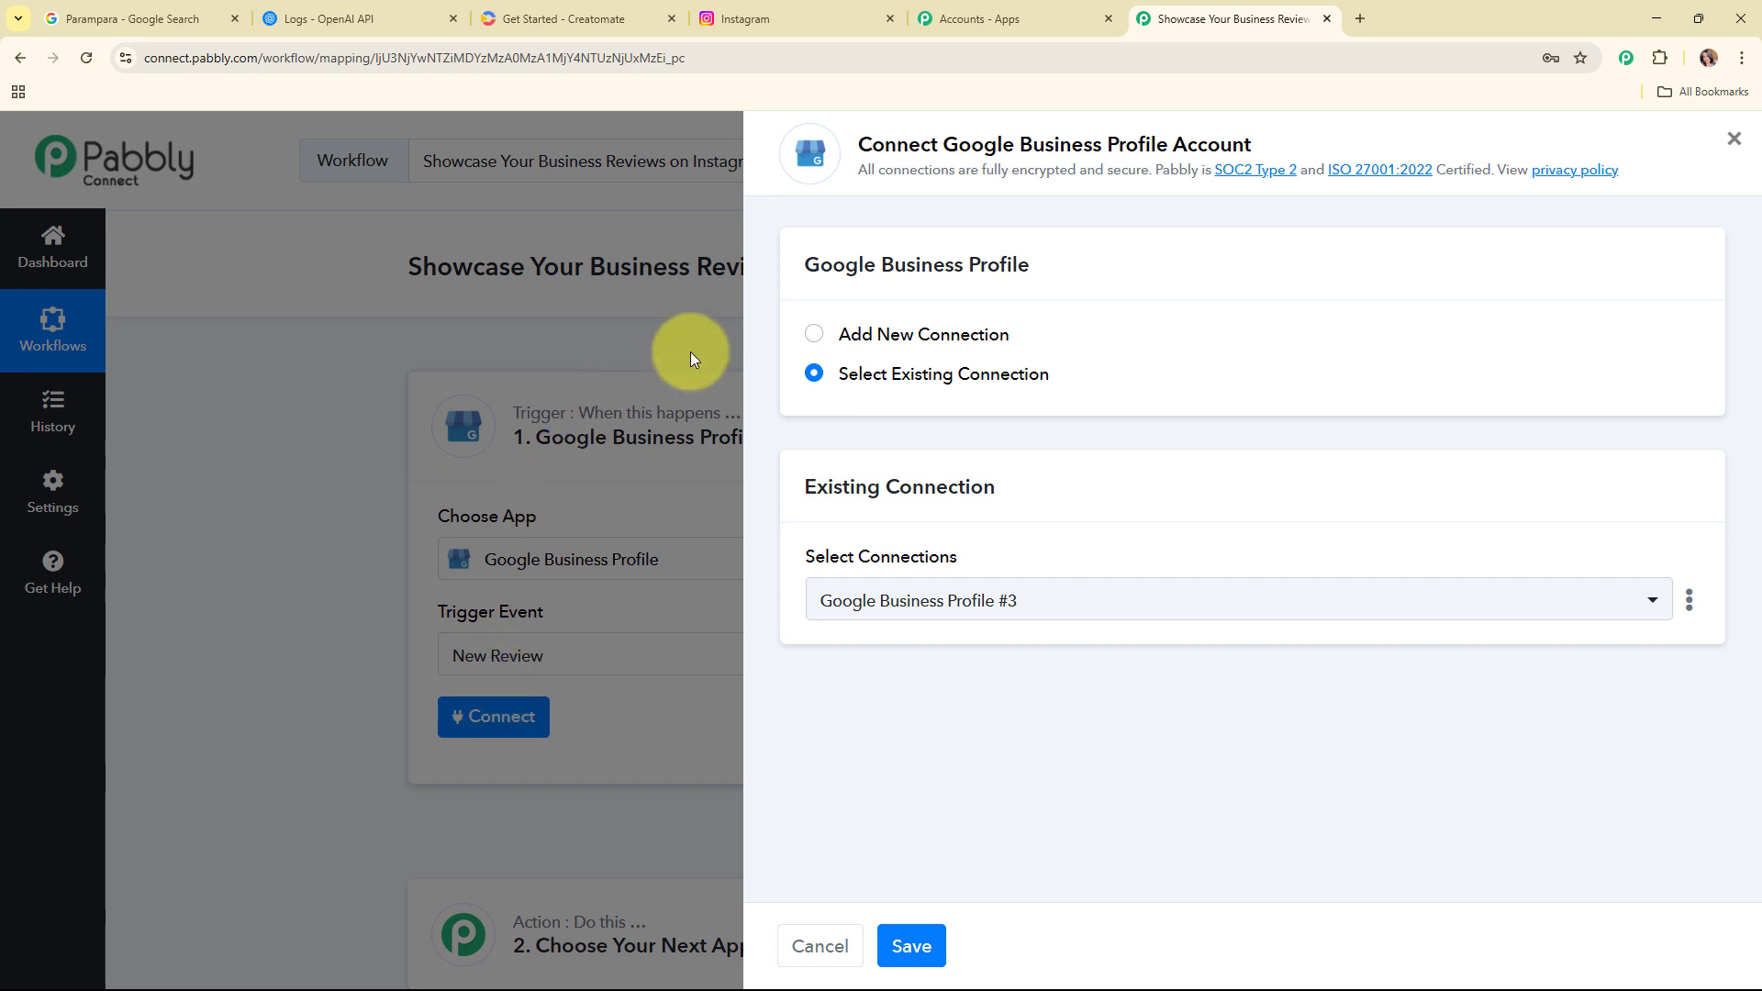
{"action": "left_click", "coordinate": [814, 336]}
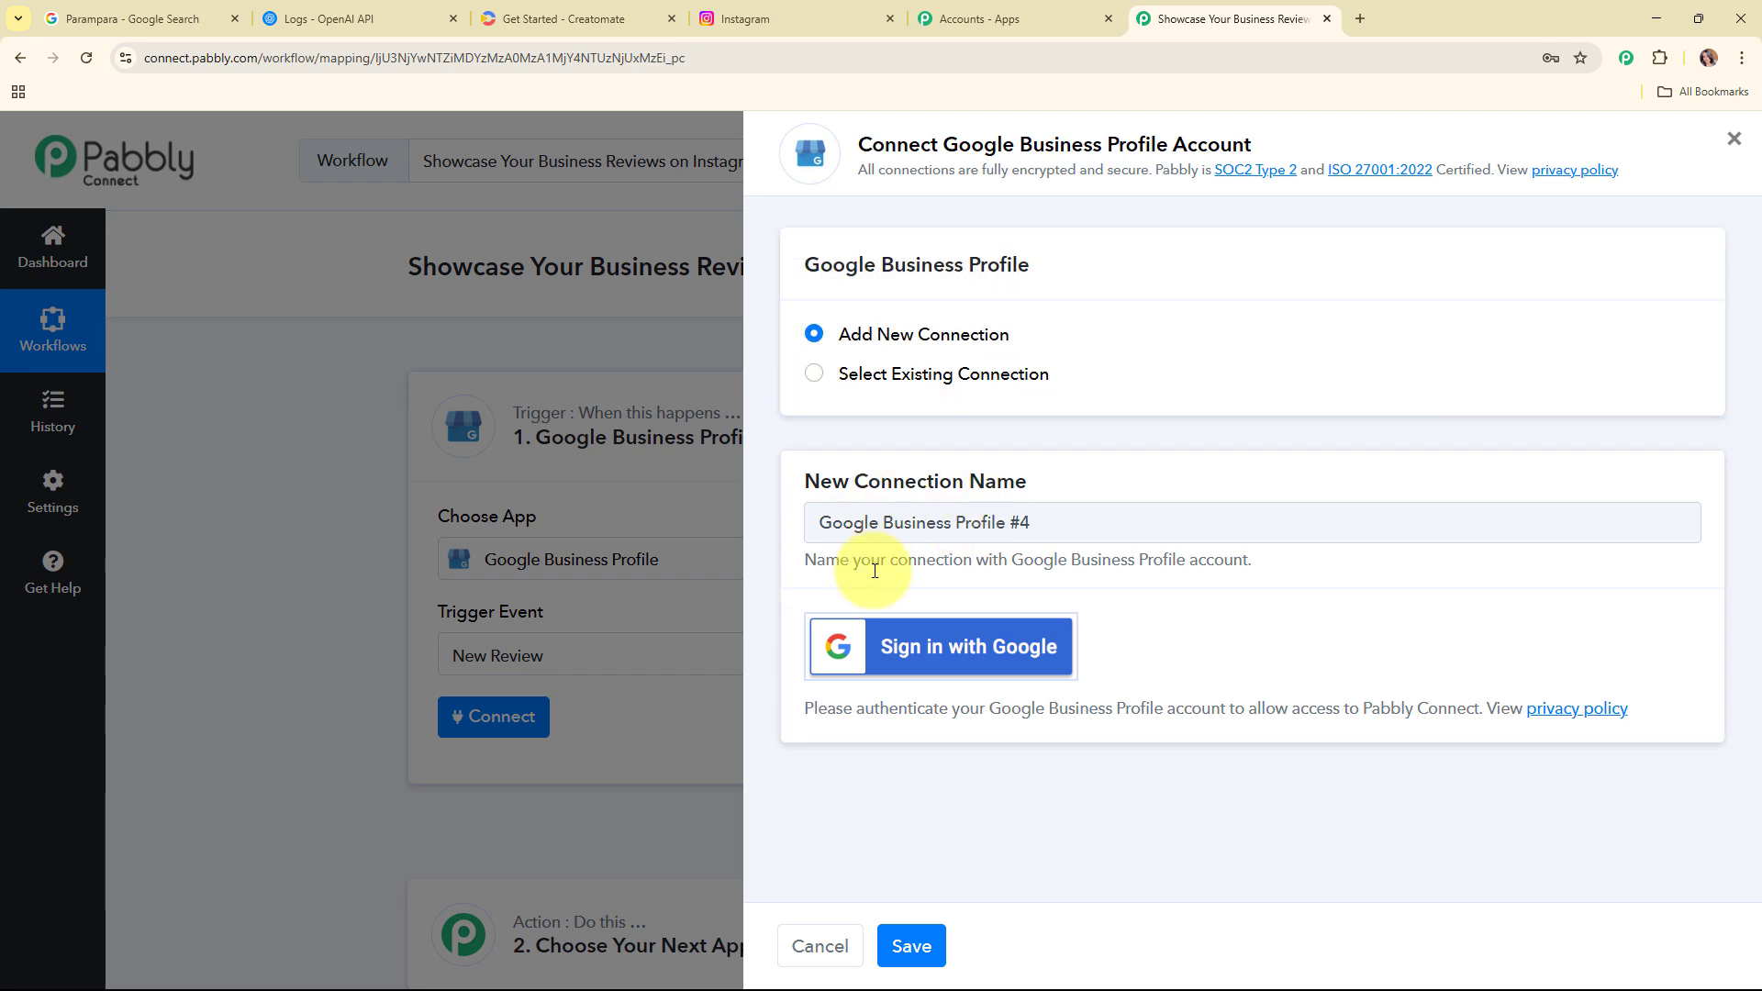
{"action": "left_click", "coordinate": [946, 654]}
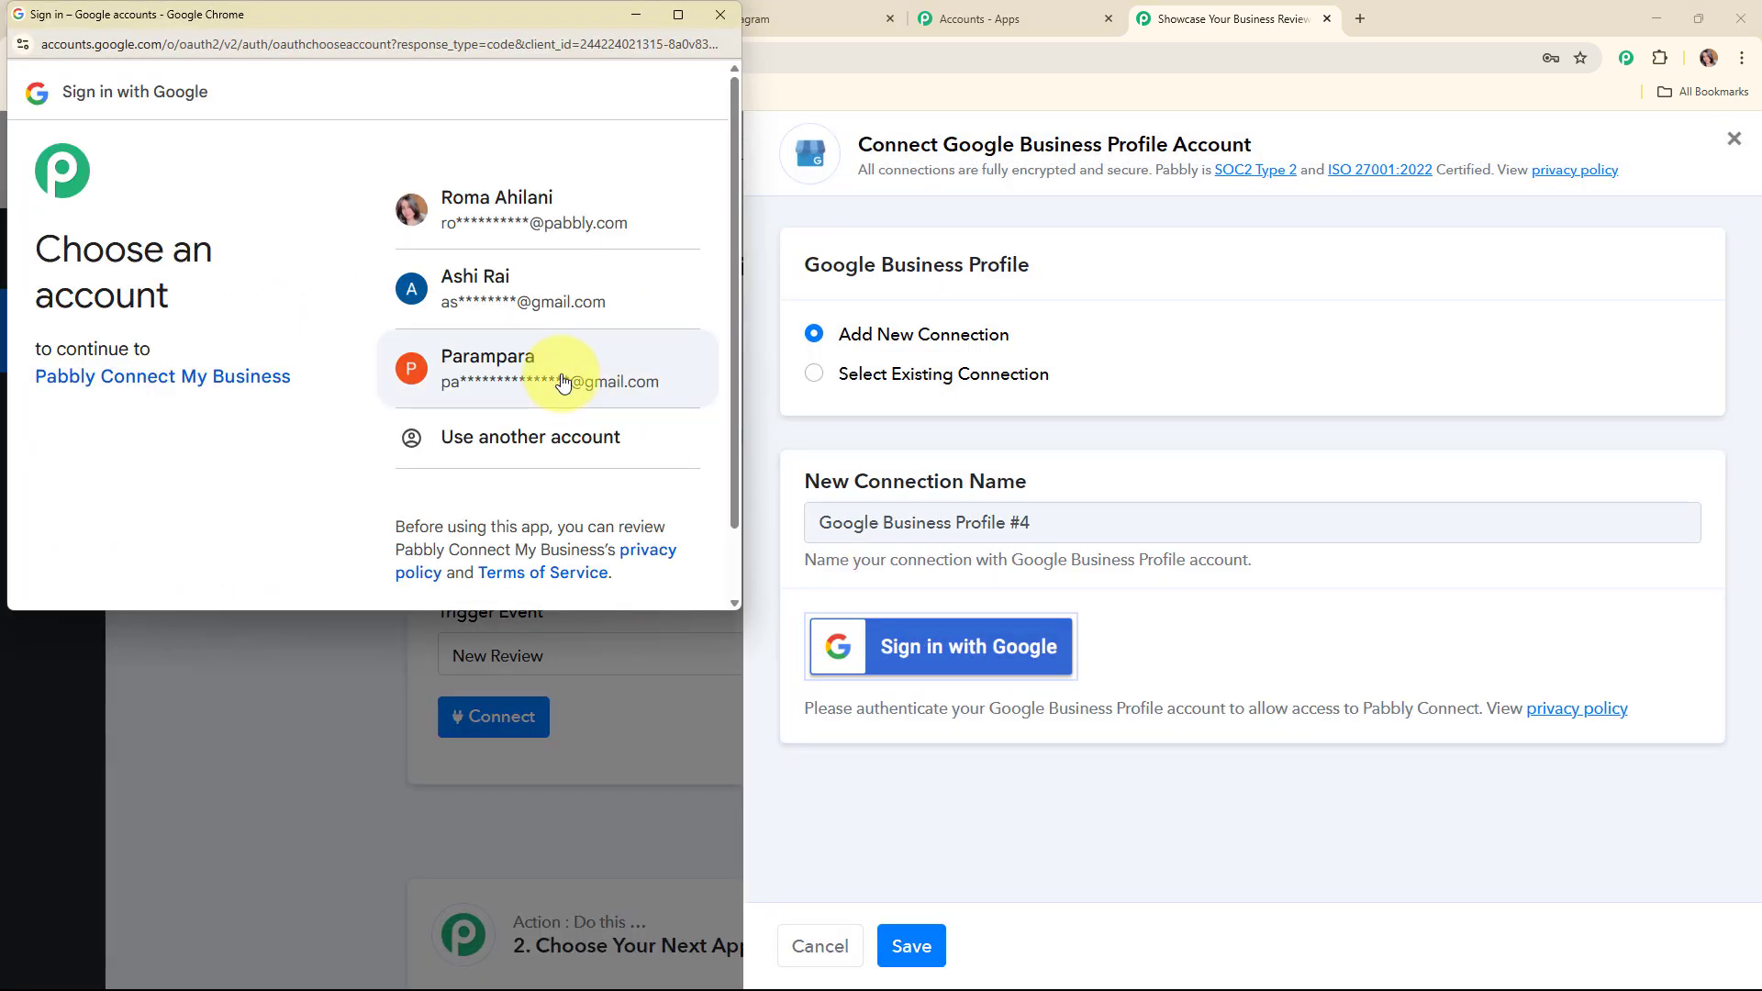
{"action": "left_click", "coordinate": [563, 383]}
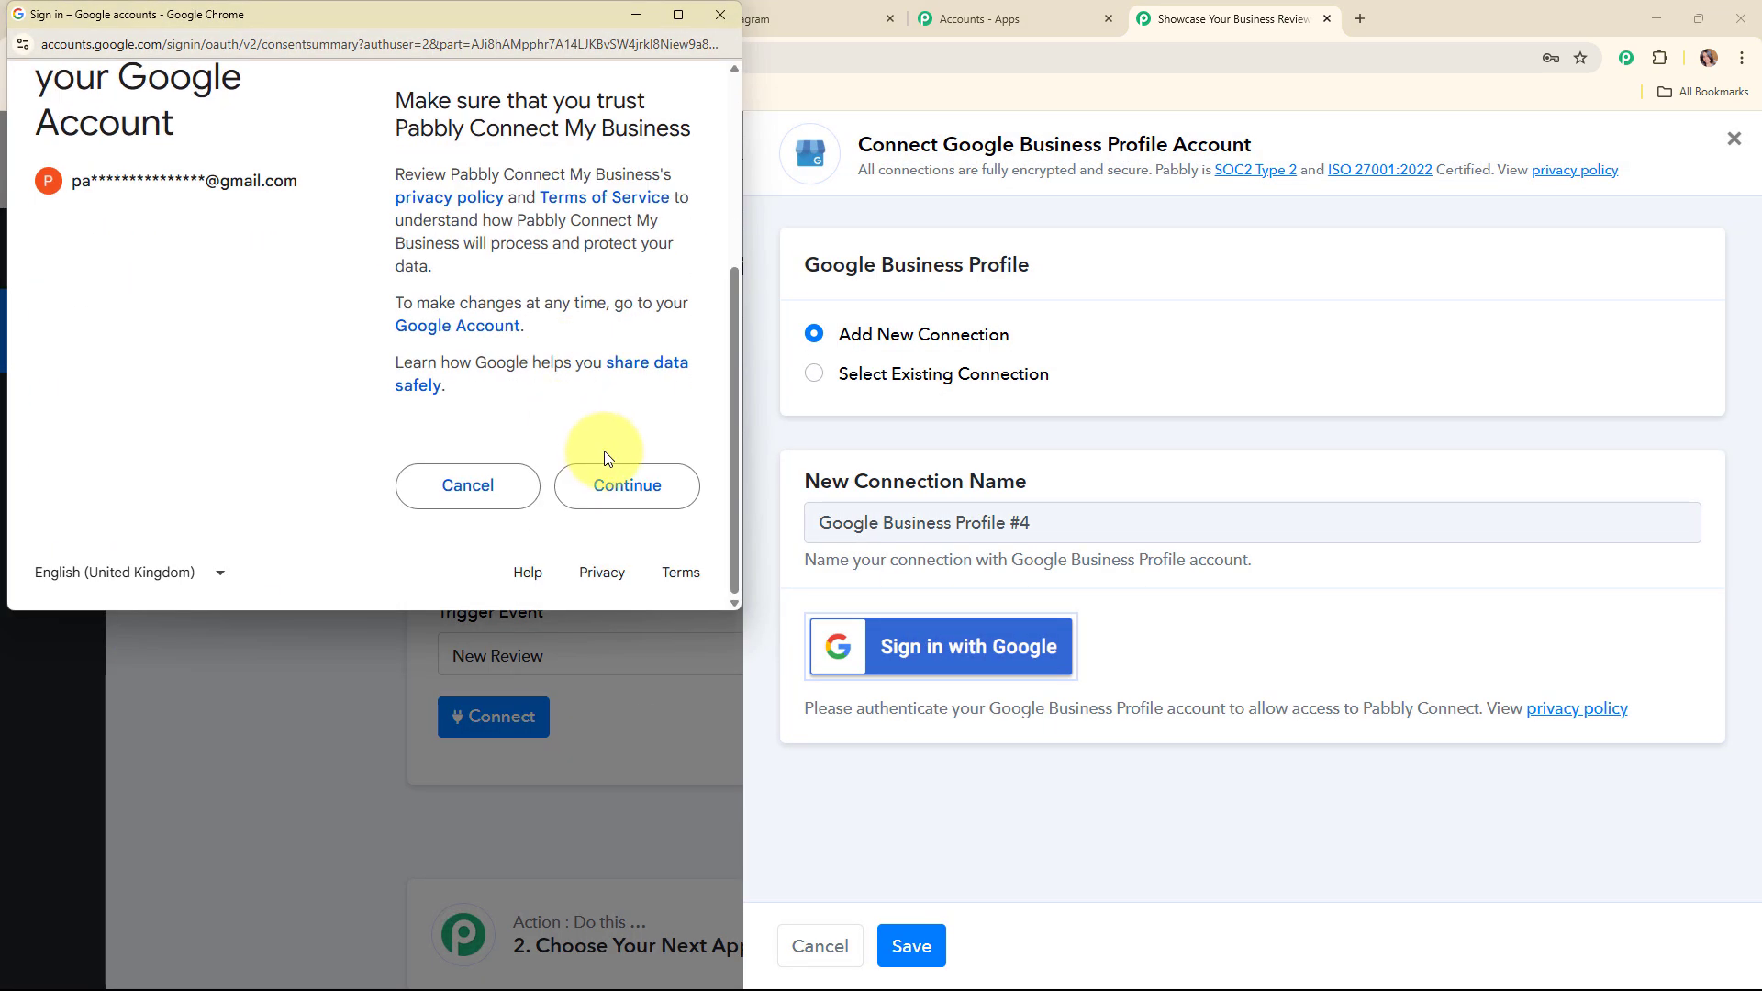
{"action": "left_click", "coordinate": [669, 501]}
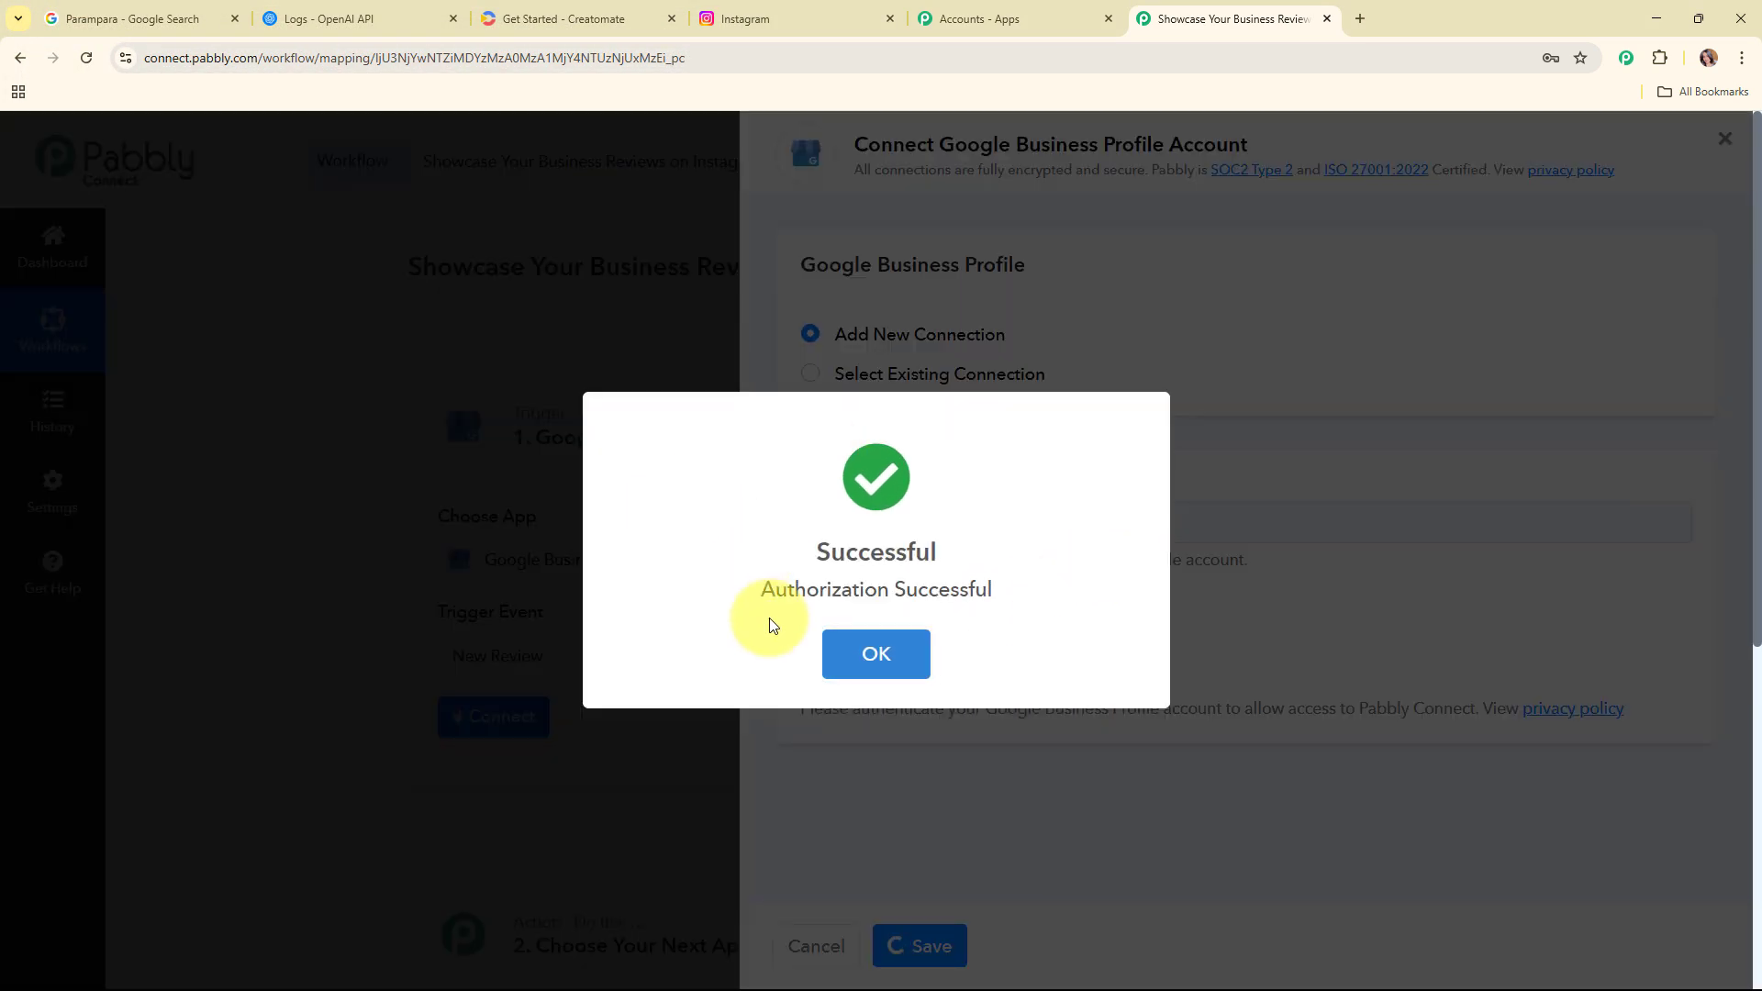
{"action": "left_click", "coordinate": [871, 647]}
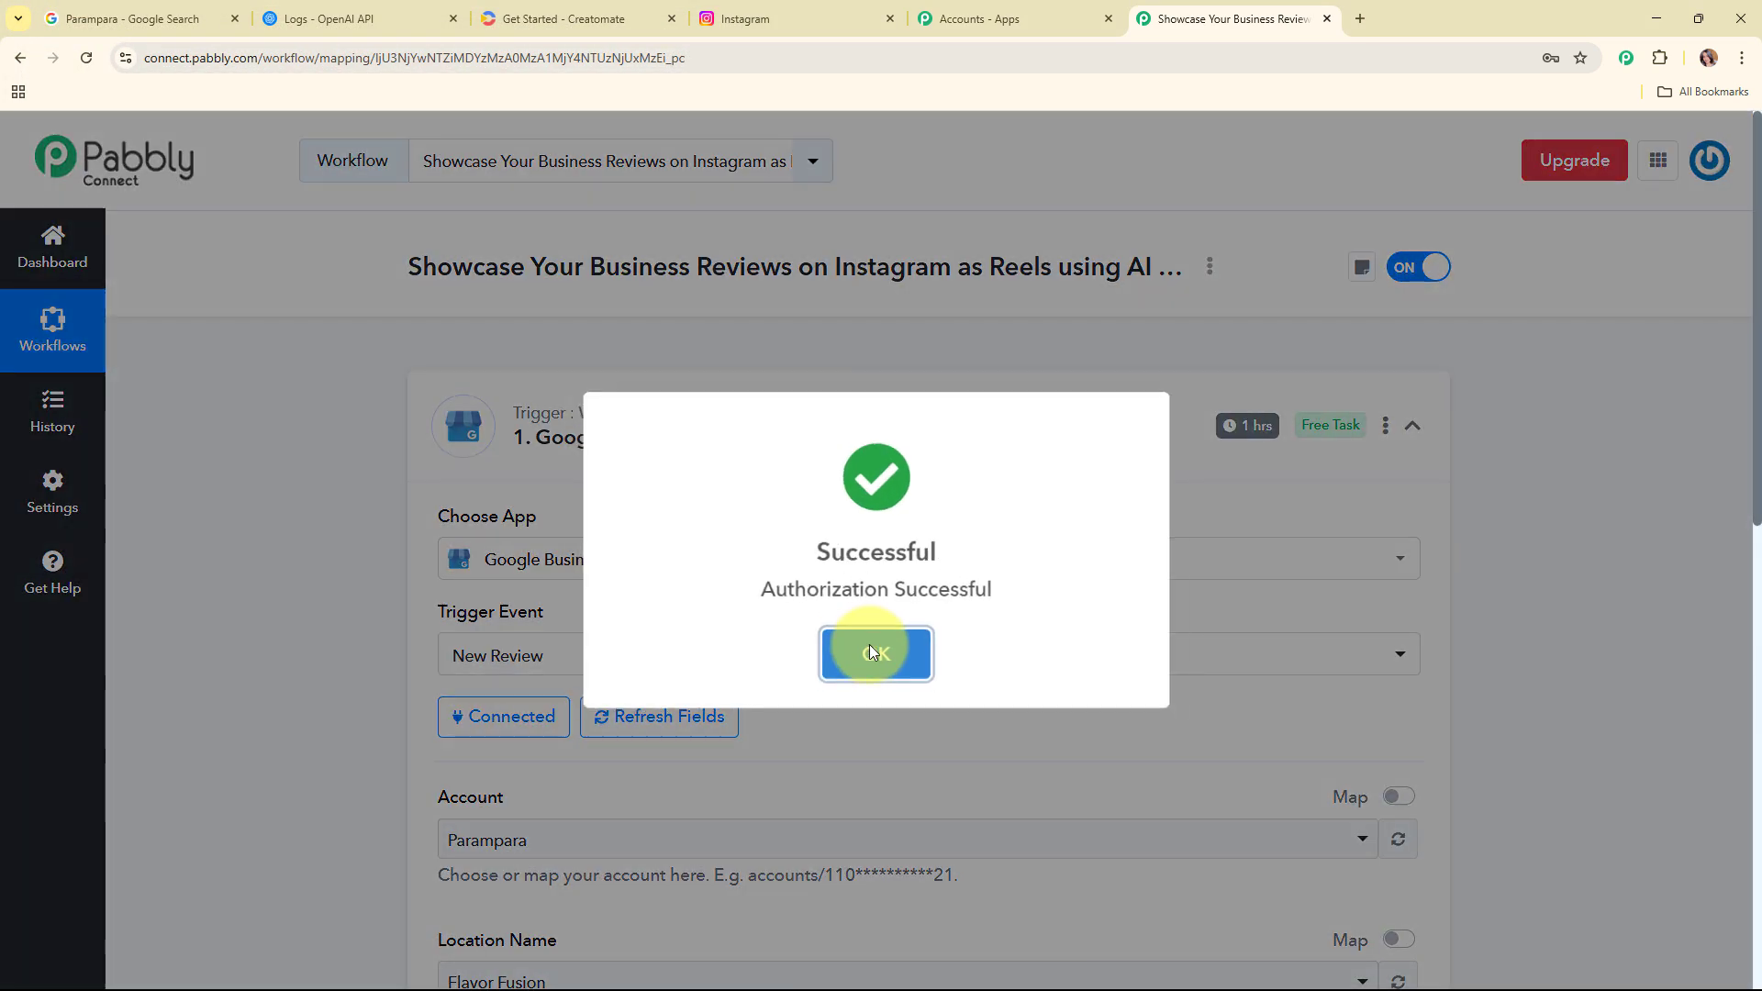
{"action": "left_click", "coordinate": [870, 644]}
Step: Set the trigger's Account to Parampara and its Location Name to Parampara
{"action": "scroll", "coordinate": [834, 689], "scroll_direction": "down", "scroll_amount": 2}
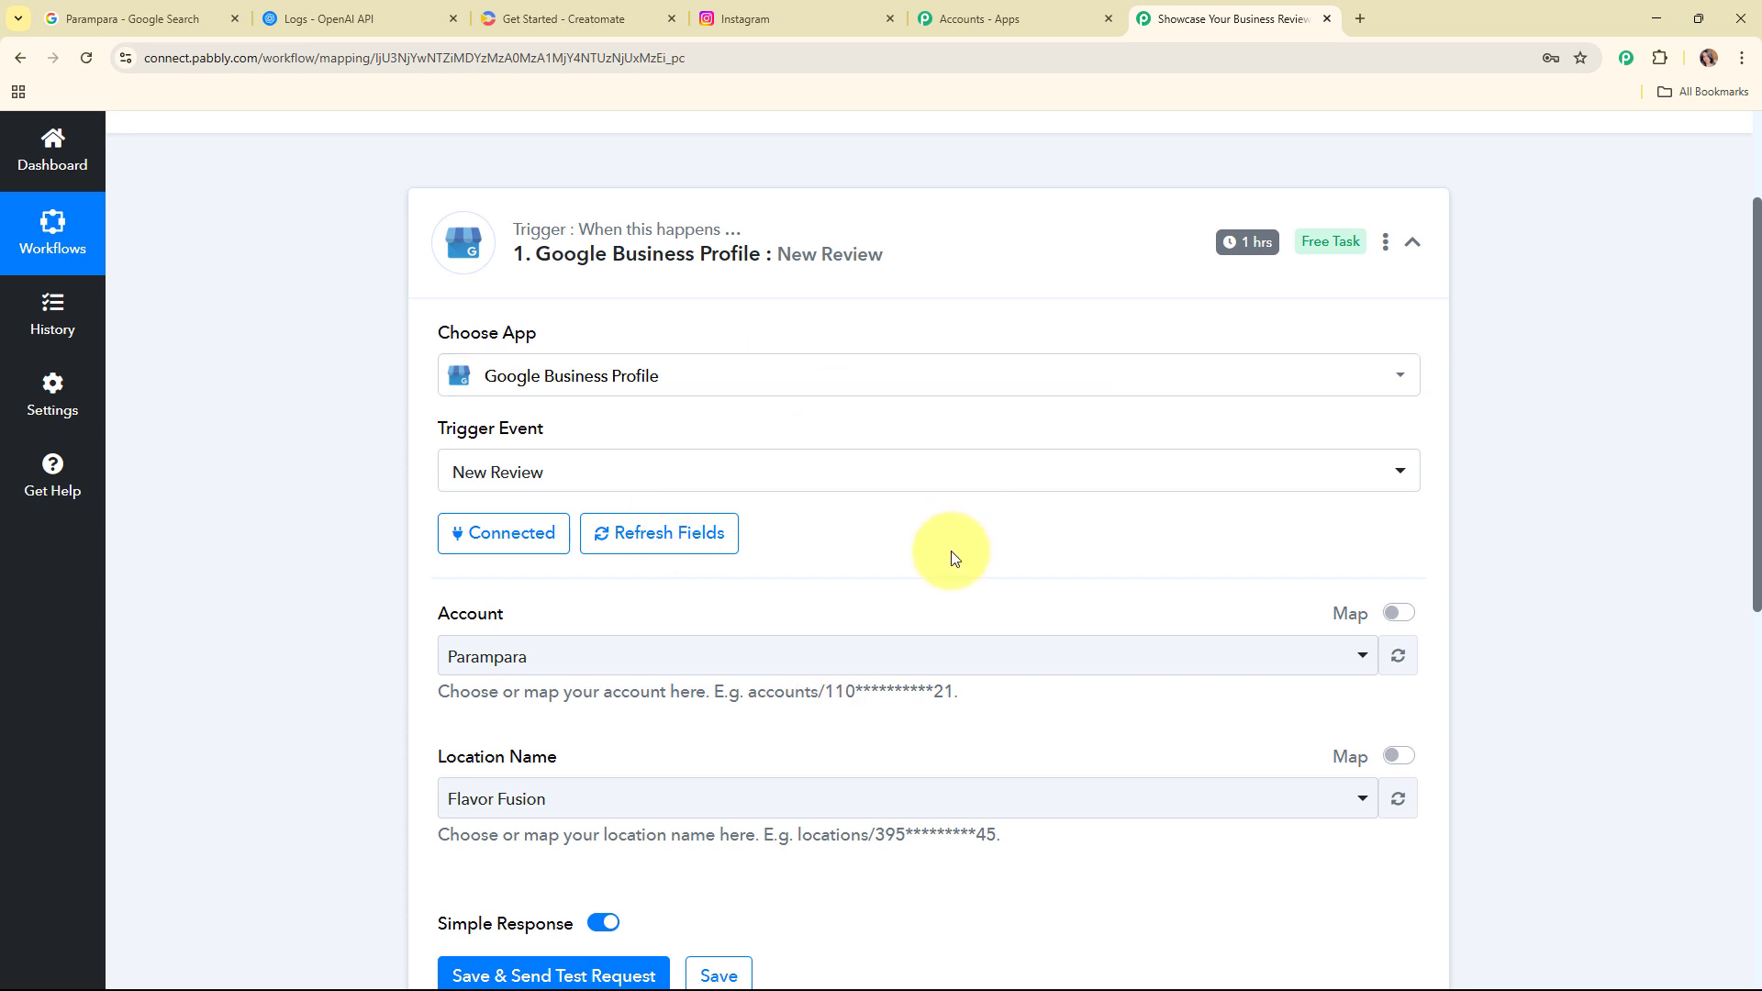
{"action": "scroll", "coordinate": [951, 555], "scroll_direction": "down", "scroll_amount": 3}
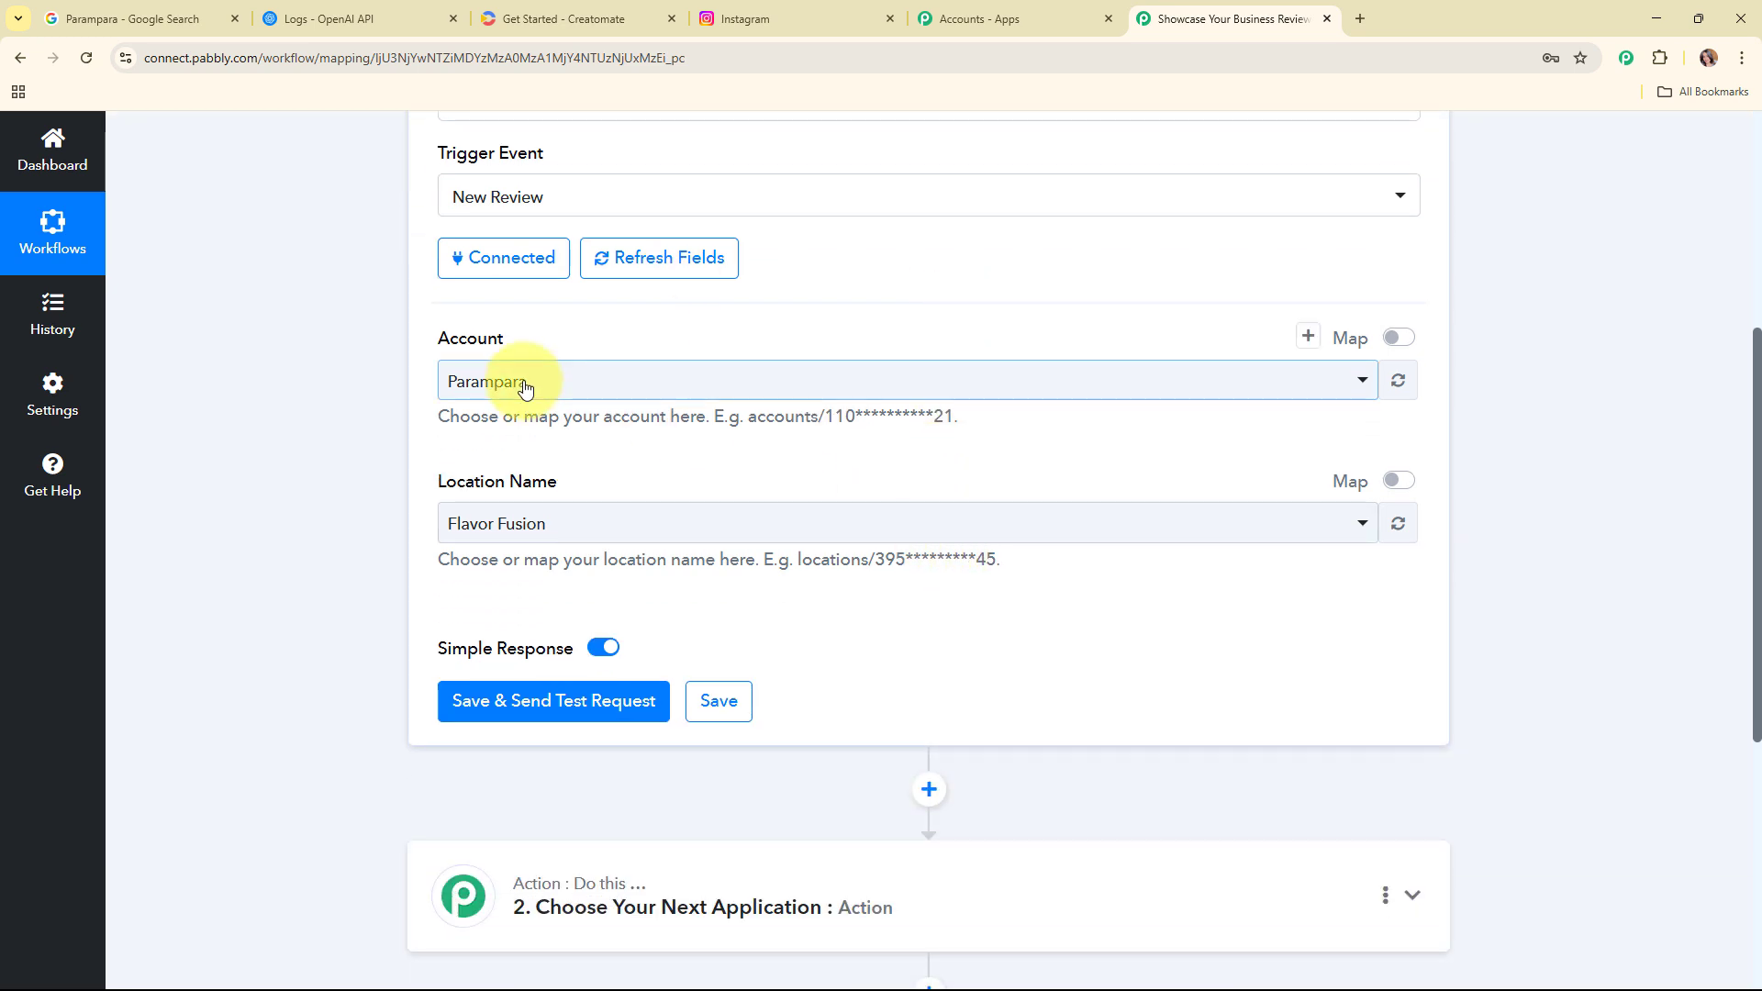
{"action": "left_click_drag", "start_coordinate": [431, 332], "coordinate": [670, 341]}
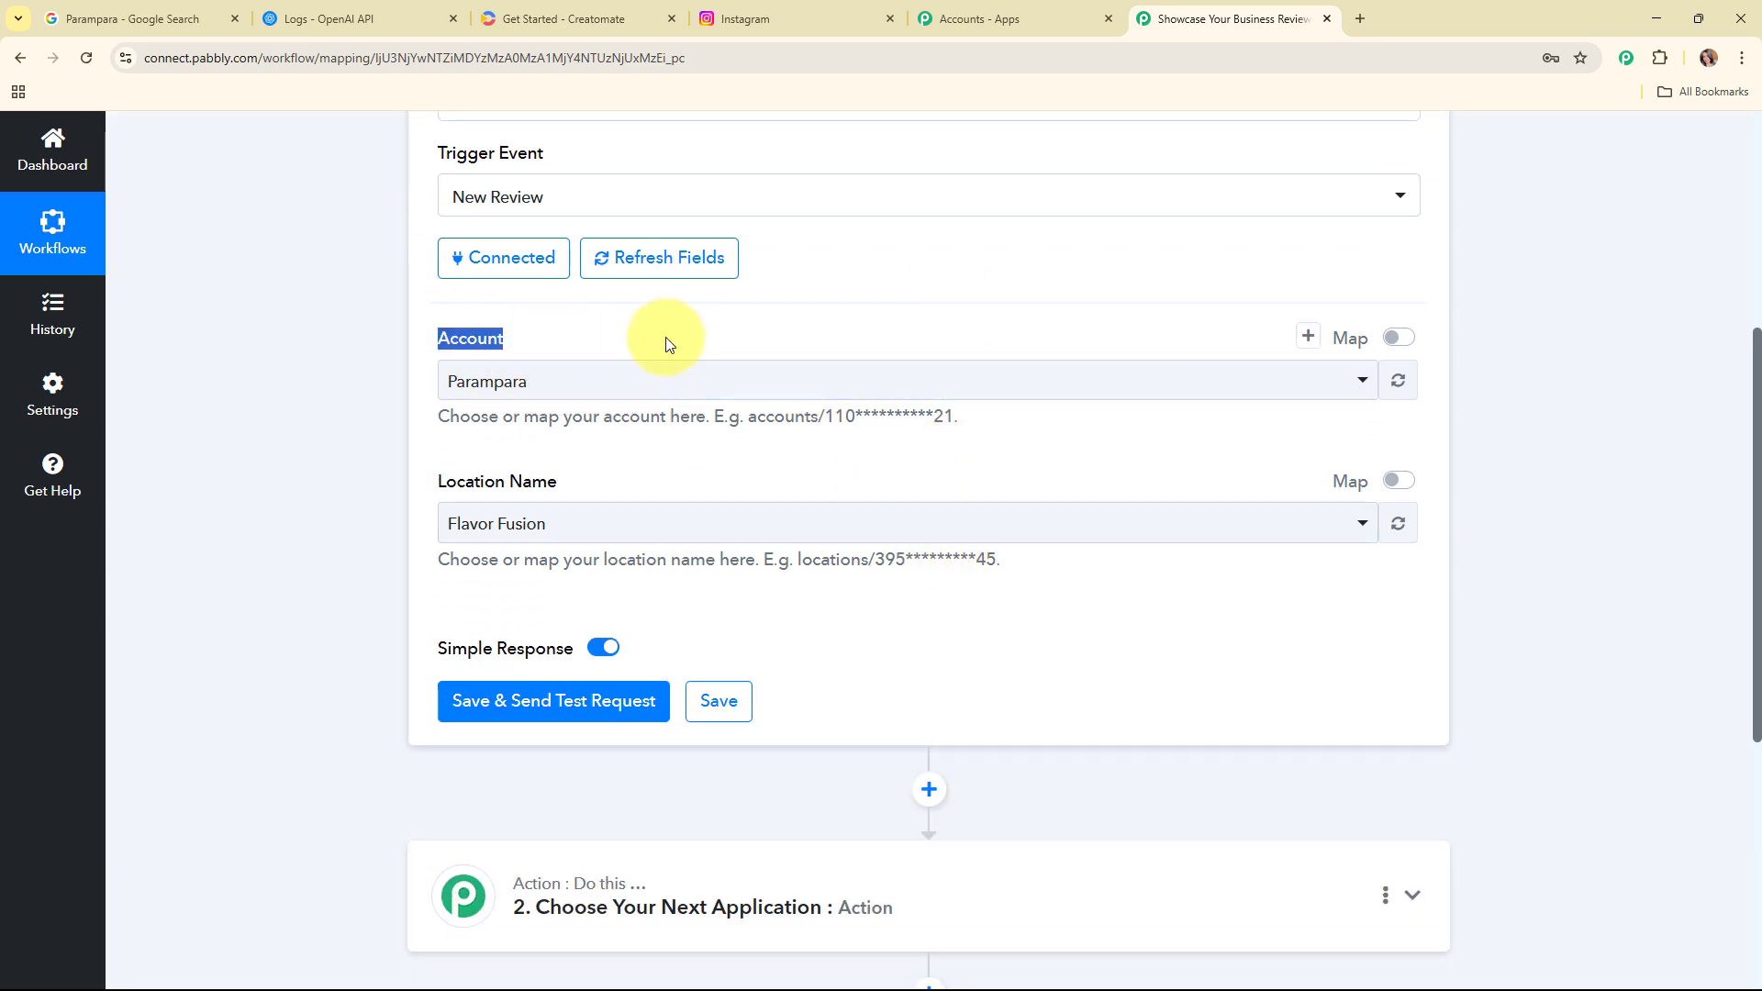
{"action": "left_click", "coordinate": [655, 476]}
{"action": "left_click", "coordinate": [758, 370]}
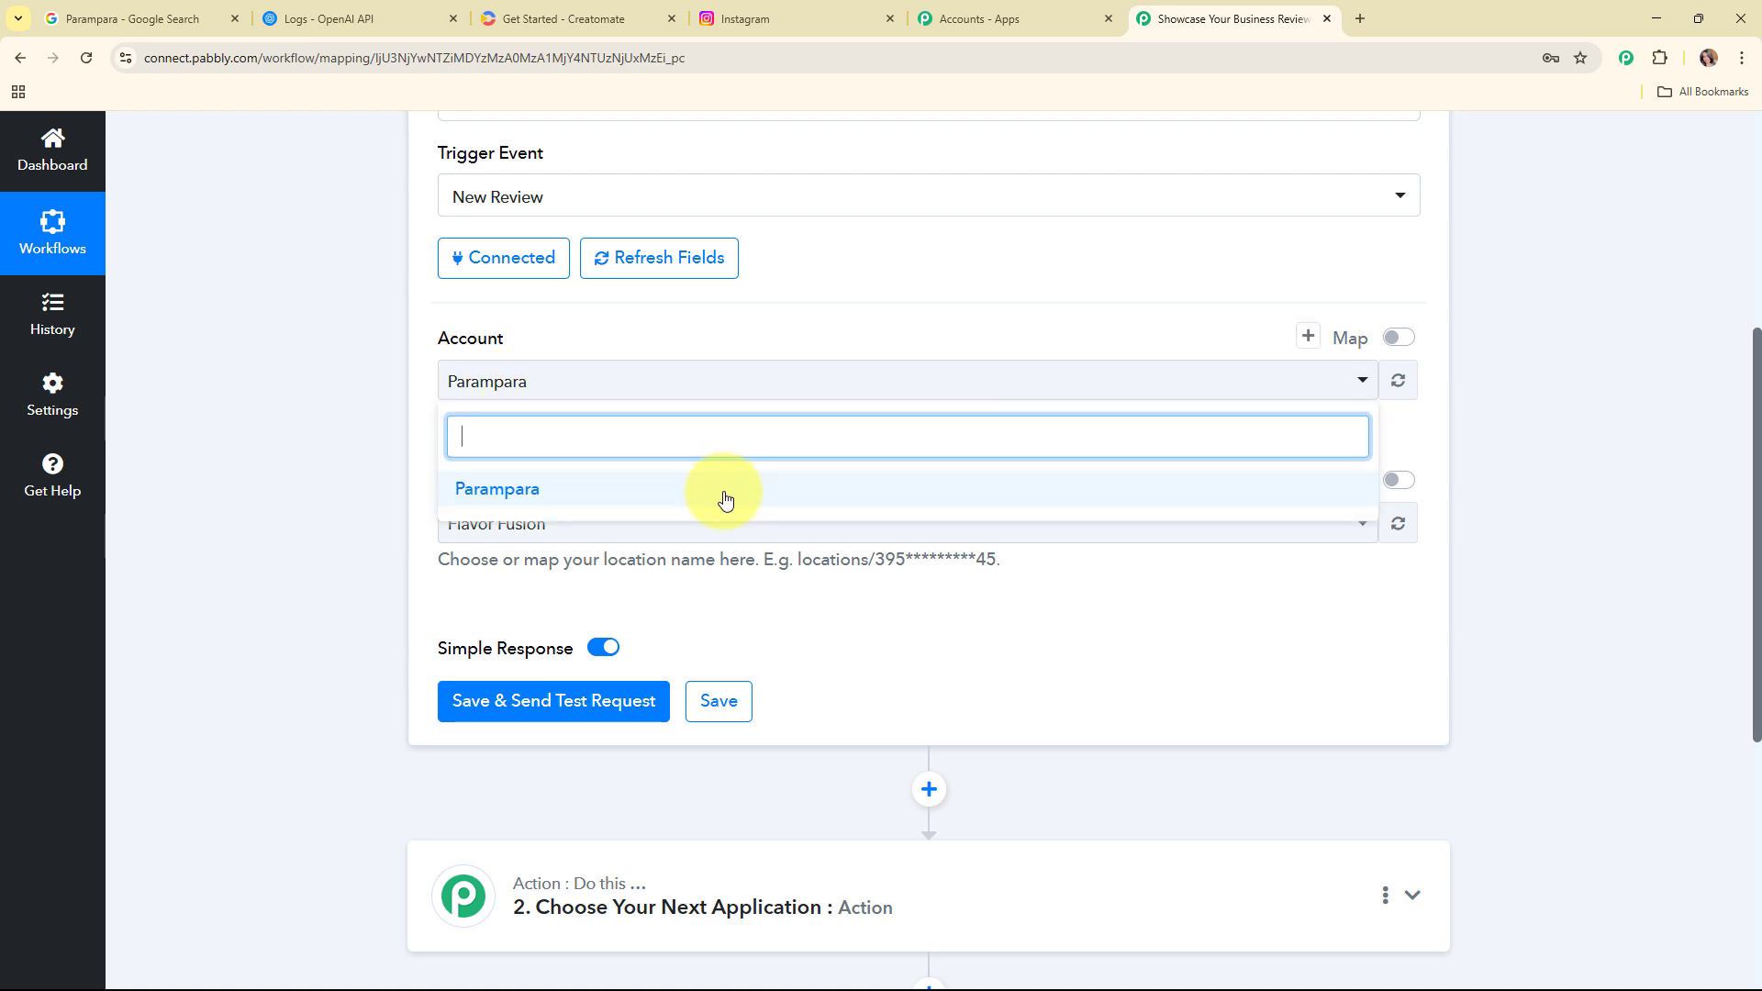
{"action": "left_click", "coordinate": [494, 494]}
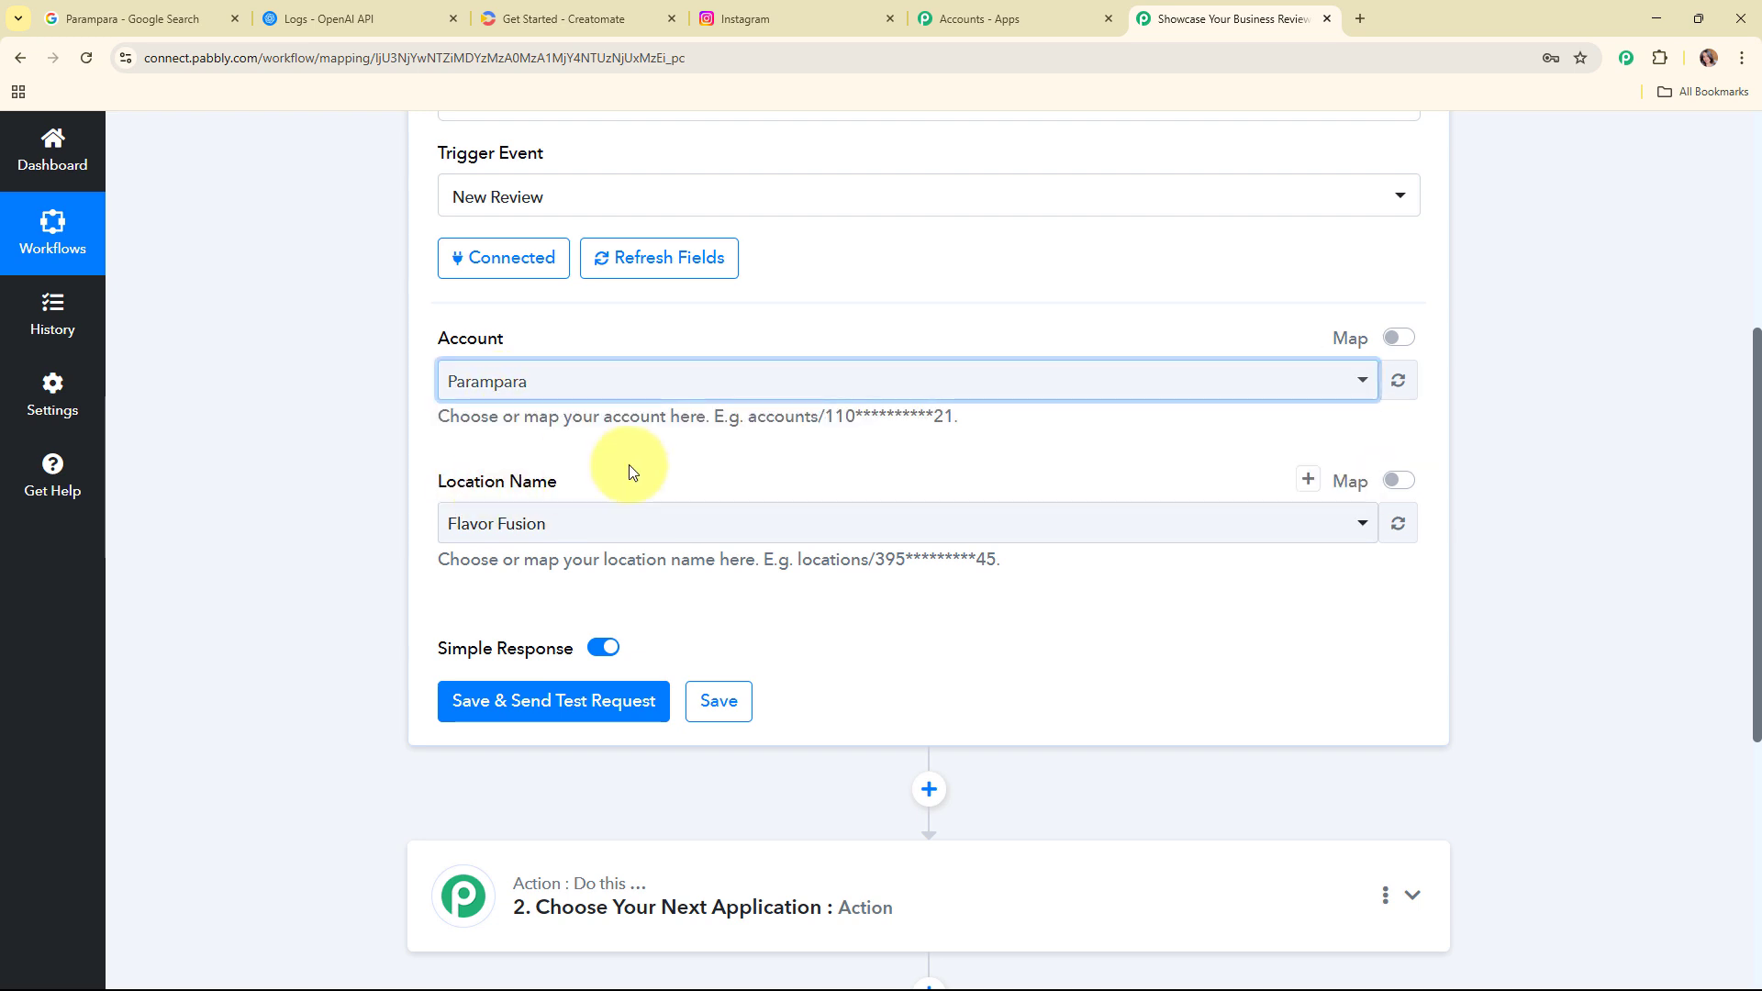
{"action": "scroll", "coordinate": [642, 456], "scroll_direction": "down", "scroll_amount": 1}
{"action": "left_click", "coordinate": [641, 433]}
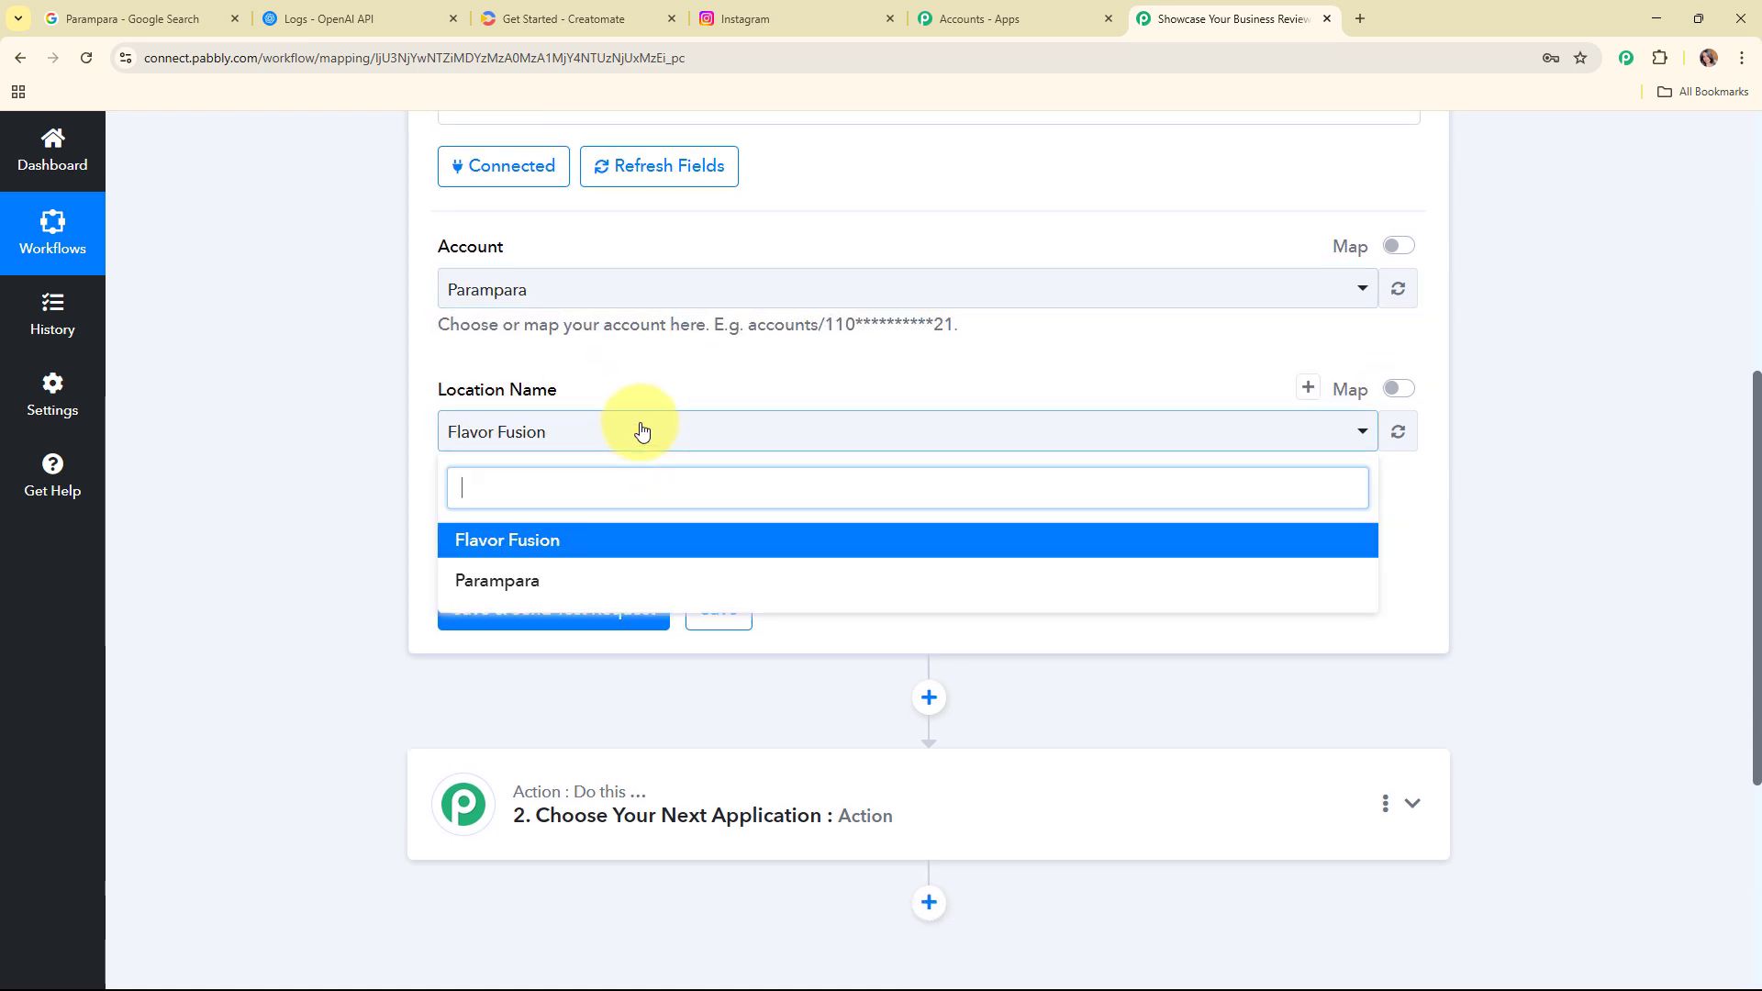
{"action": "left_click", "coordinate": [642, 590]}
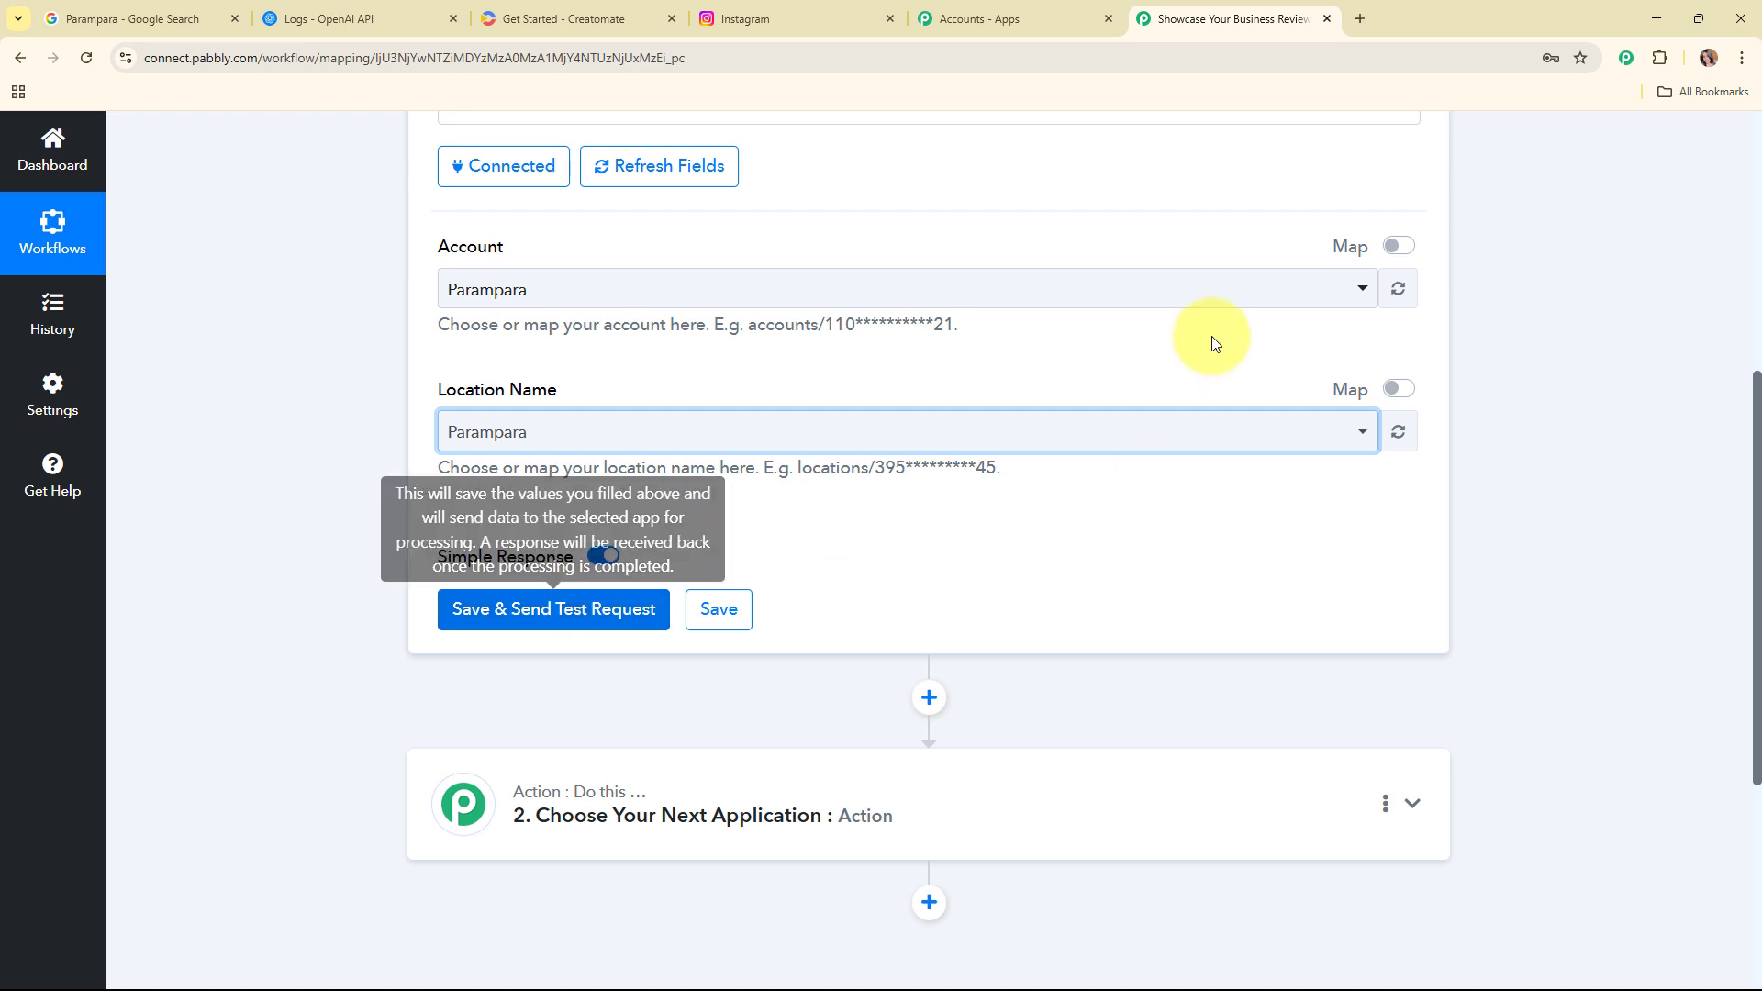
Step: In a new browser tab, search Google for parampara bhopal and open the Parampara designer clothing store listing
{"action": "scroll", "coordinate": [873, 396], "scroll_direction": "up", "scroll_amount": 3}
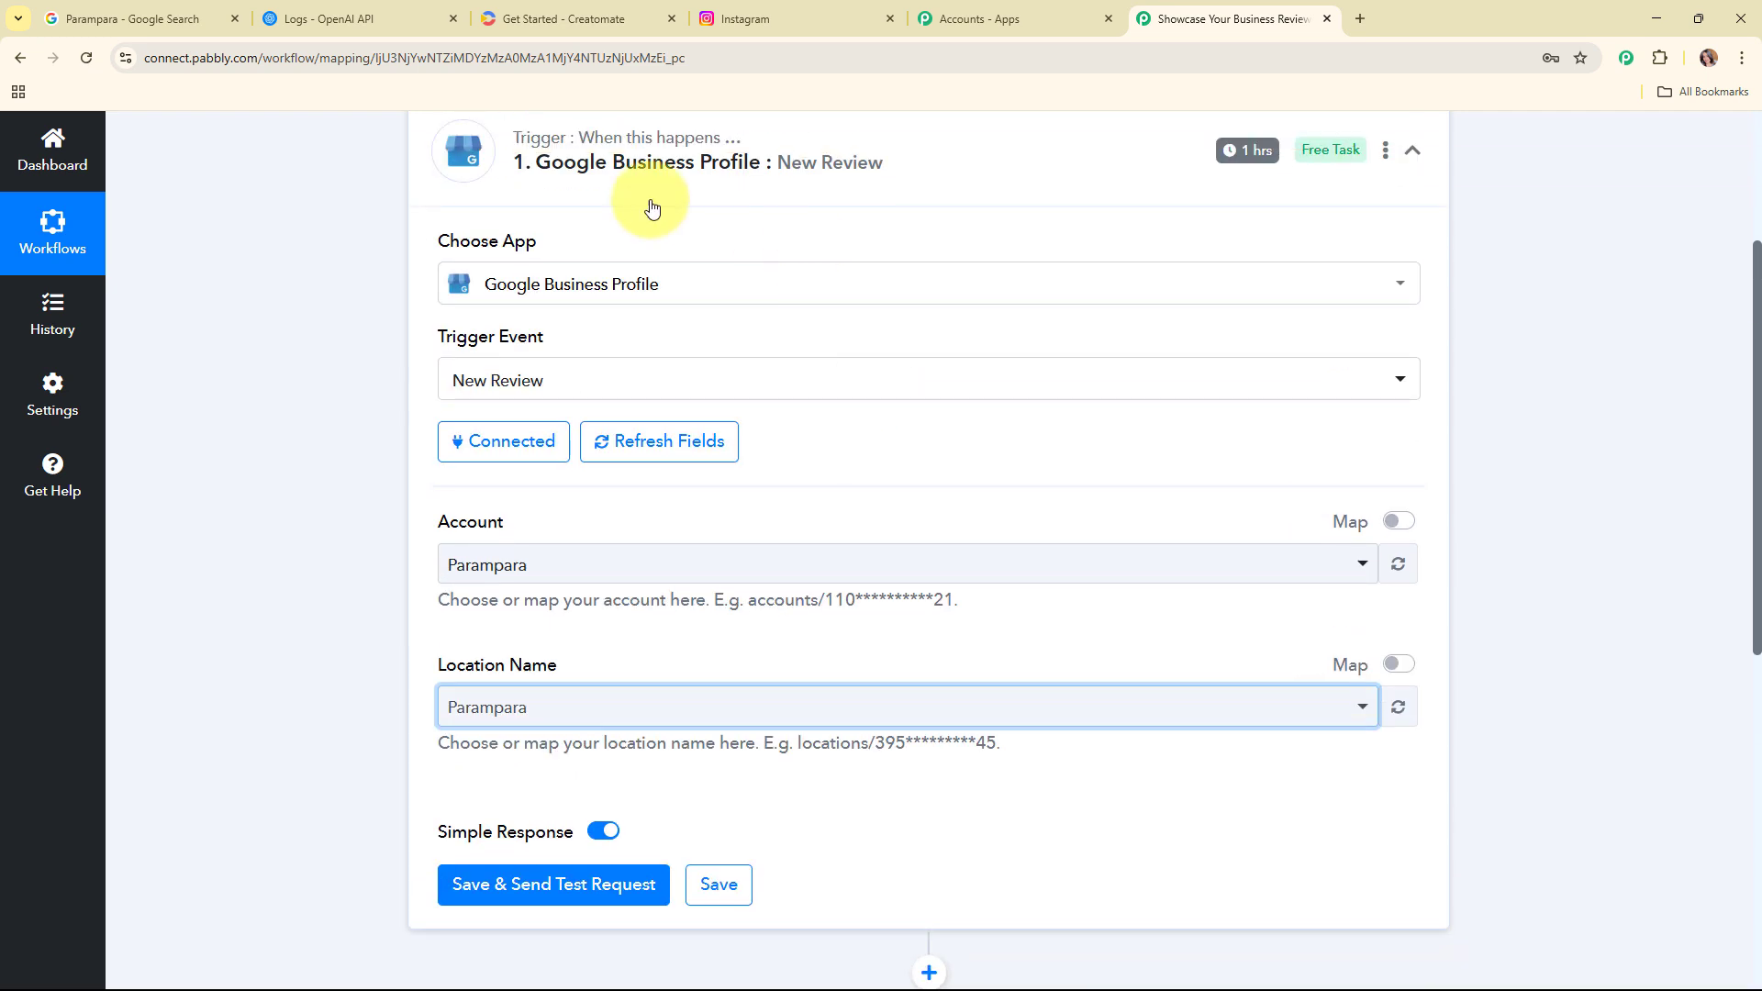
{"action": "left_click", "coordinate": [1361, 19]}
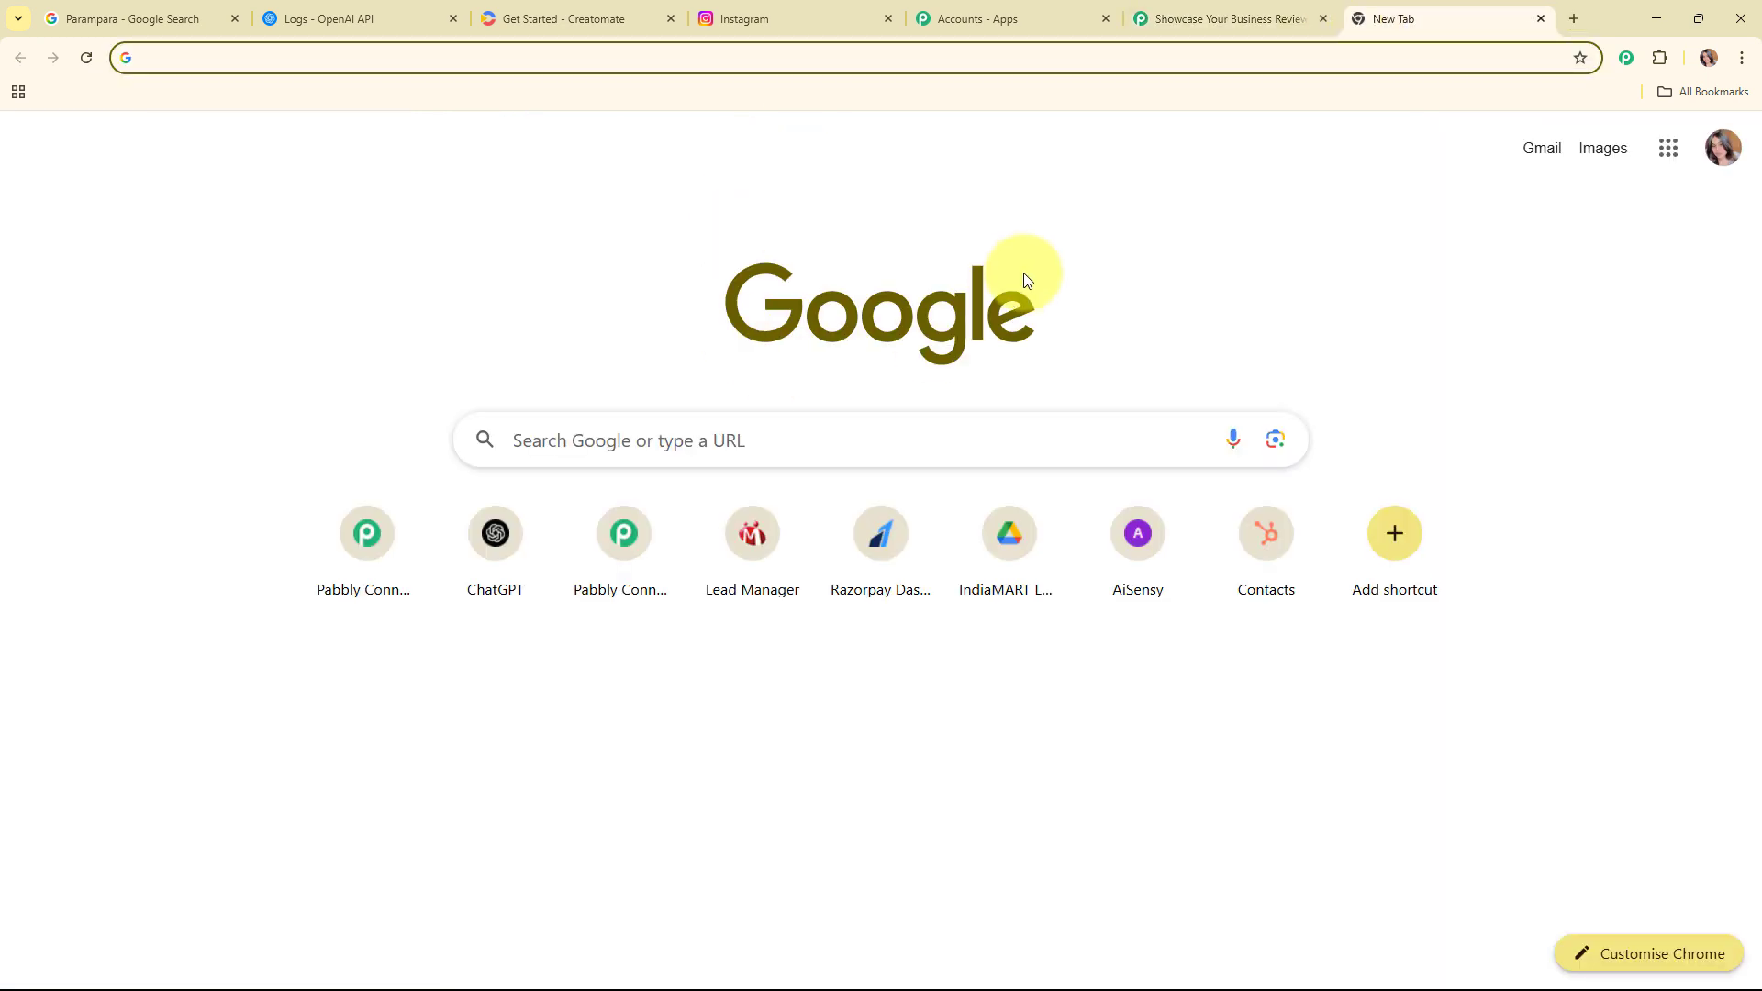
{"action": "left_click", "coordinate": [767, 440]}
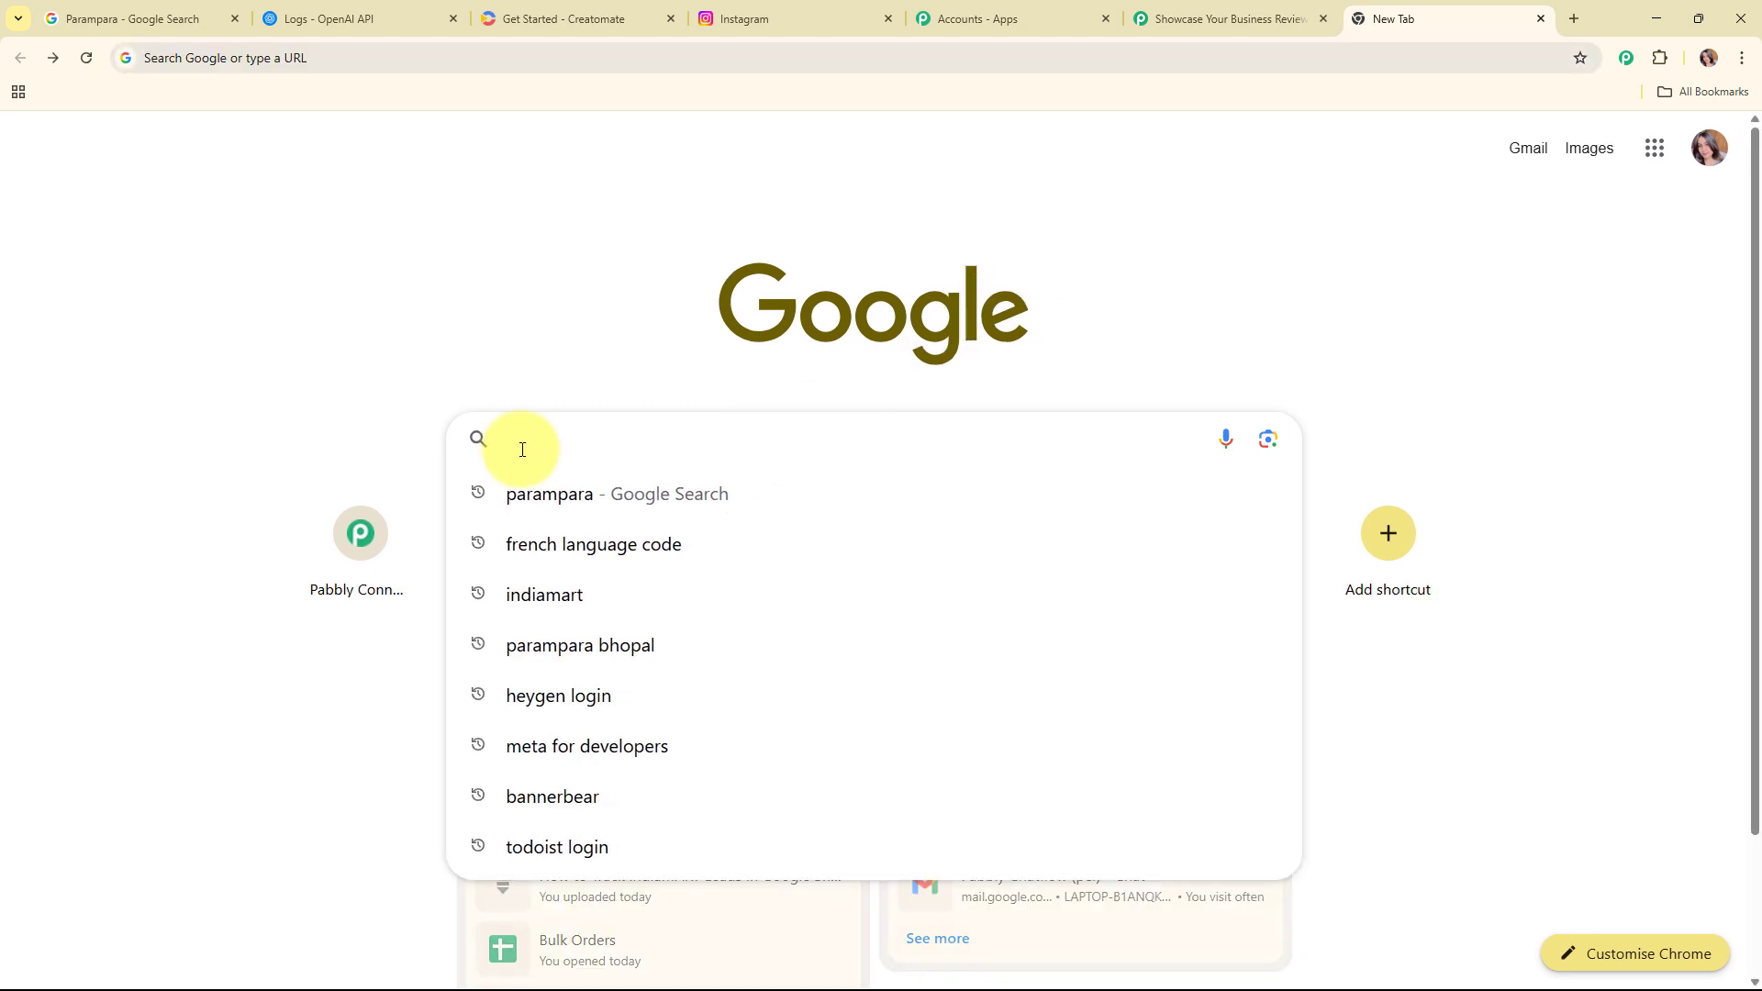
{"action": "type", "text": "para"}
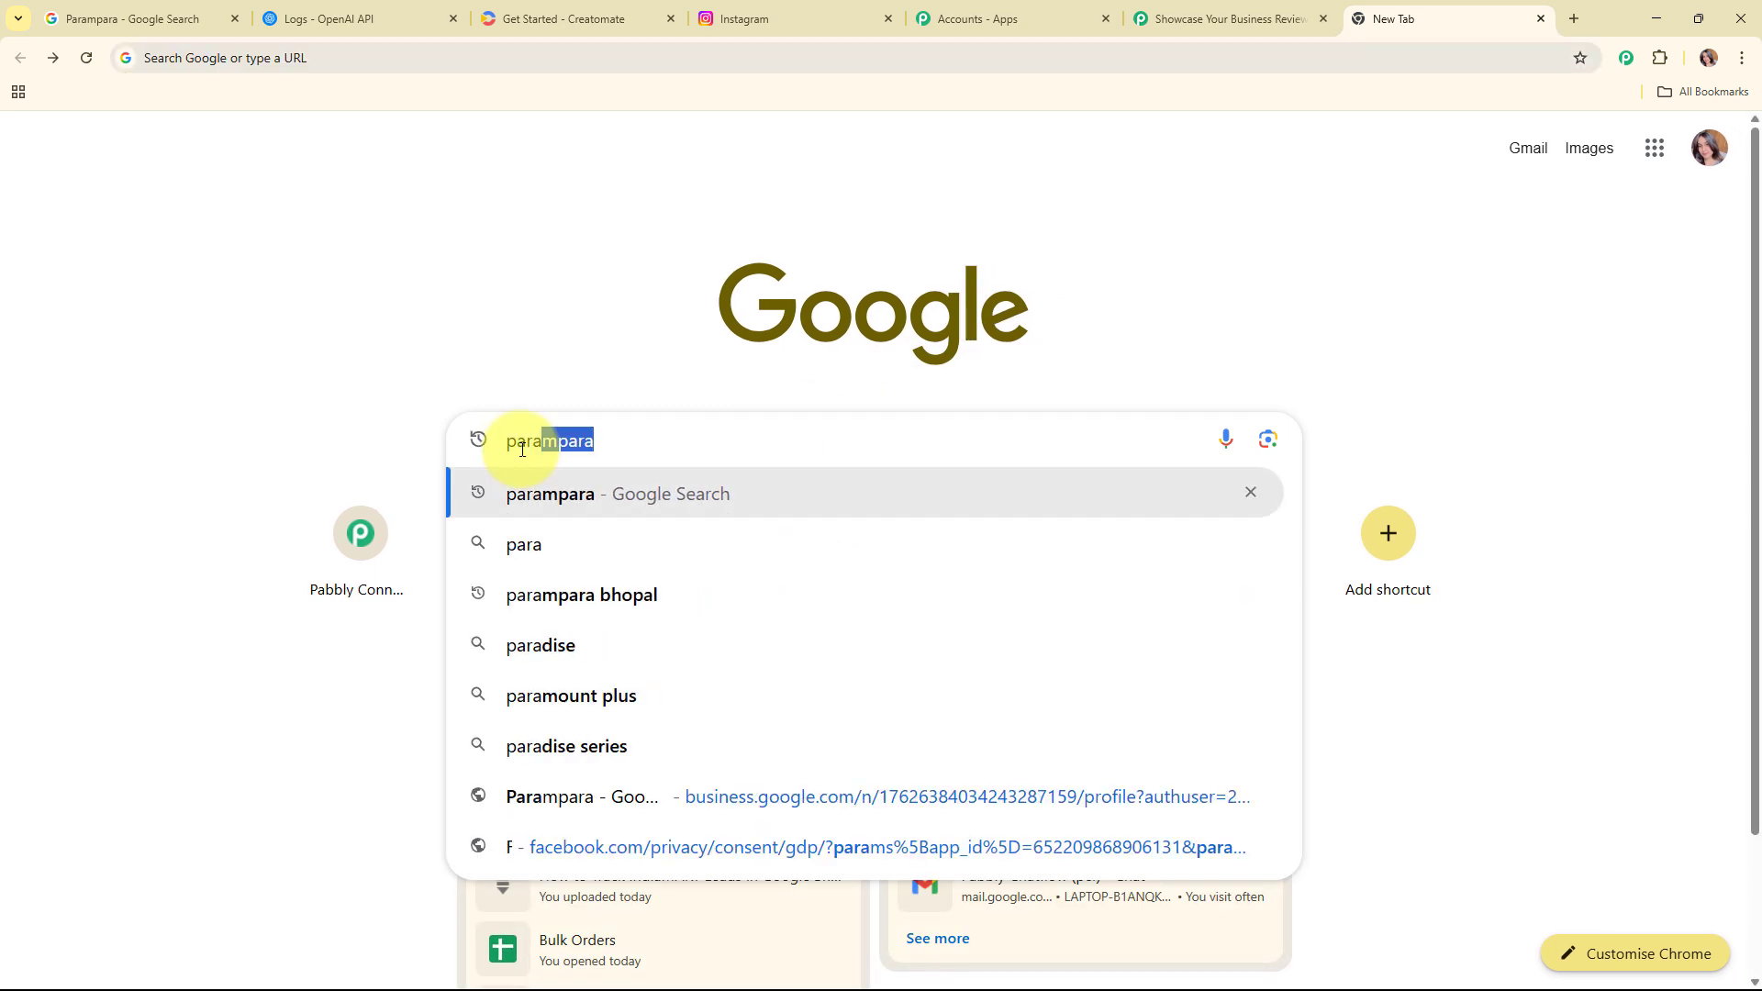
{"action": "left_click", "coordinate": [582, 595]}
{"action": "scroll", "coordinate": [827, 382], "scroll_direction": "down", "scroll_amount": 3}
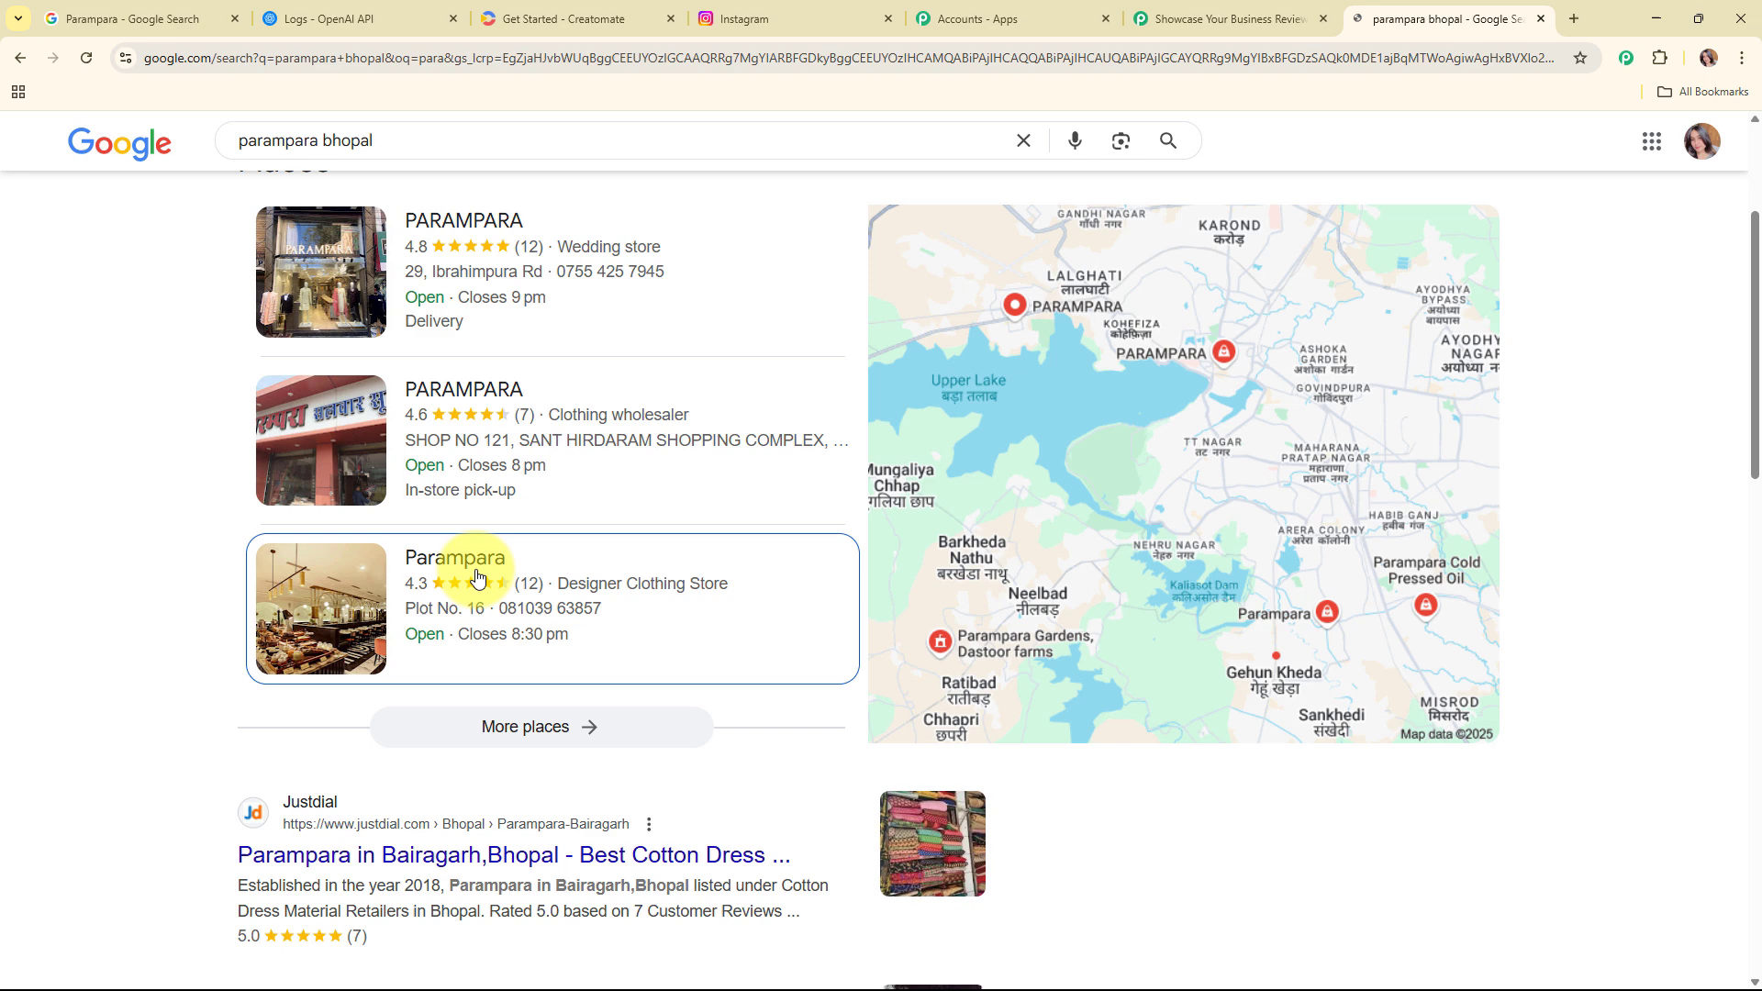
{"action": "left_click", "coordinate": [315, 609]}
Step: Post a five-star review on the listing with pasted text praising the quality, fabric and fit
{"action": "scroll", "coordinate": [1230, 362], "scroll_direction": "down", "scroll_amount": 3}
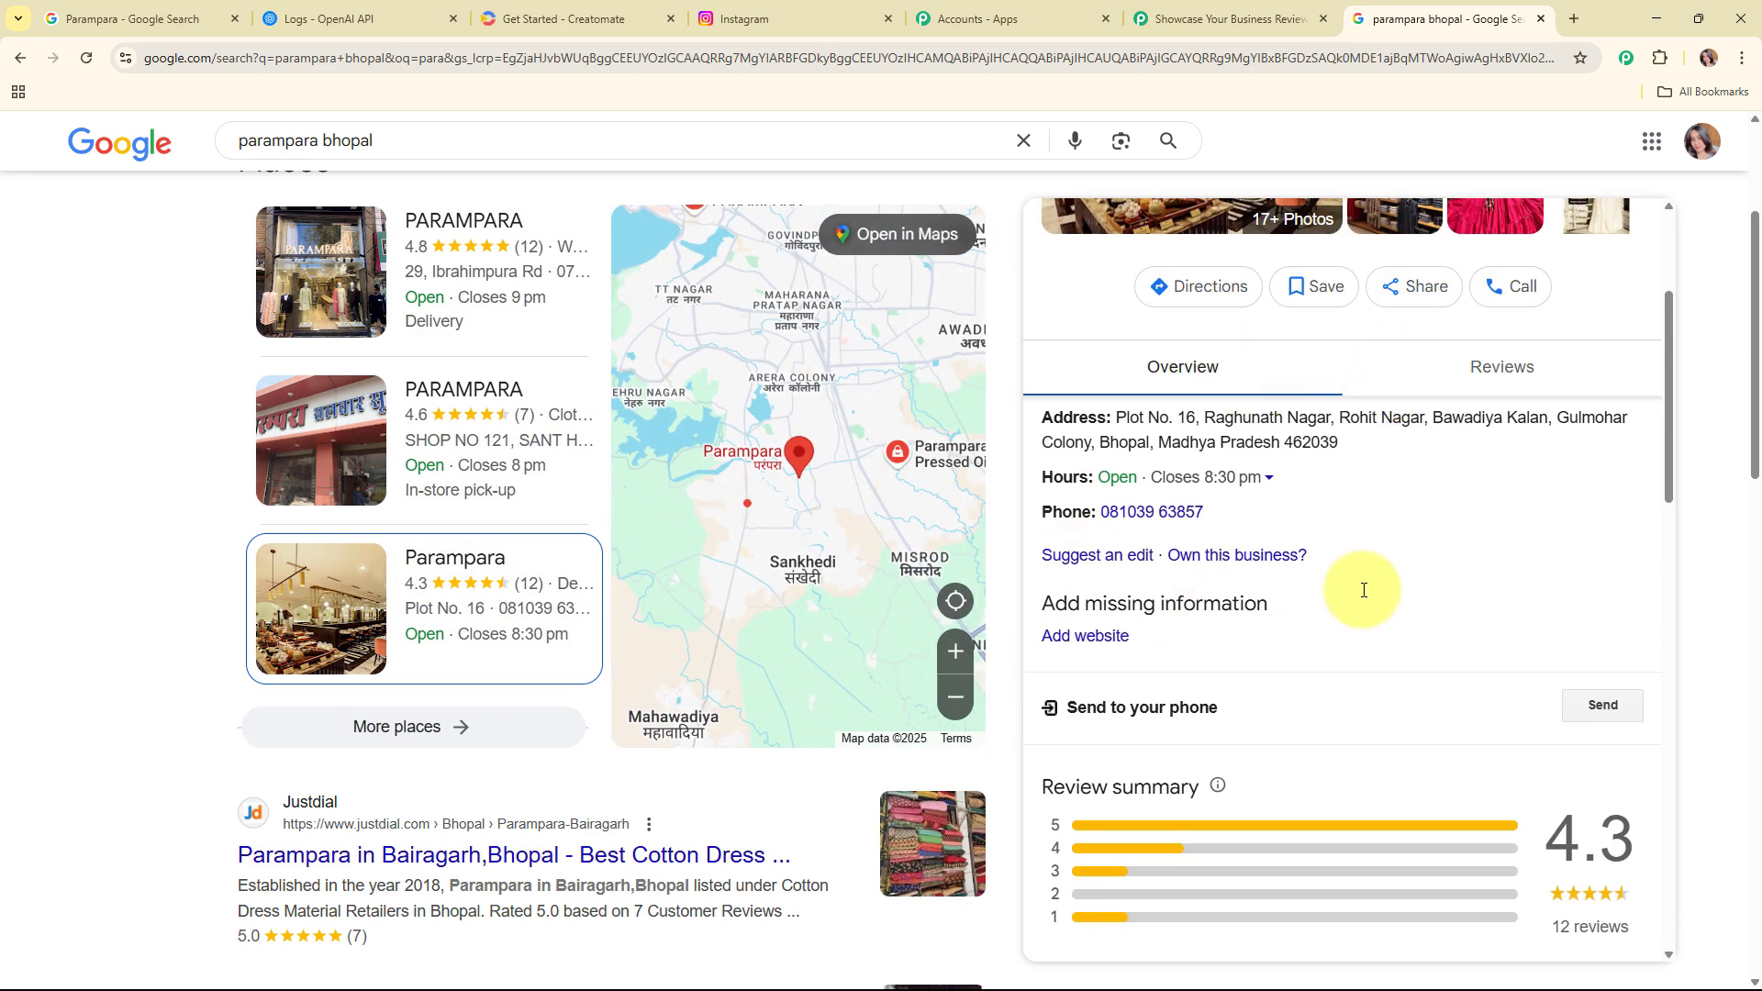
{"action": "left_click", "coordinate": [1505, 372]}
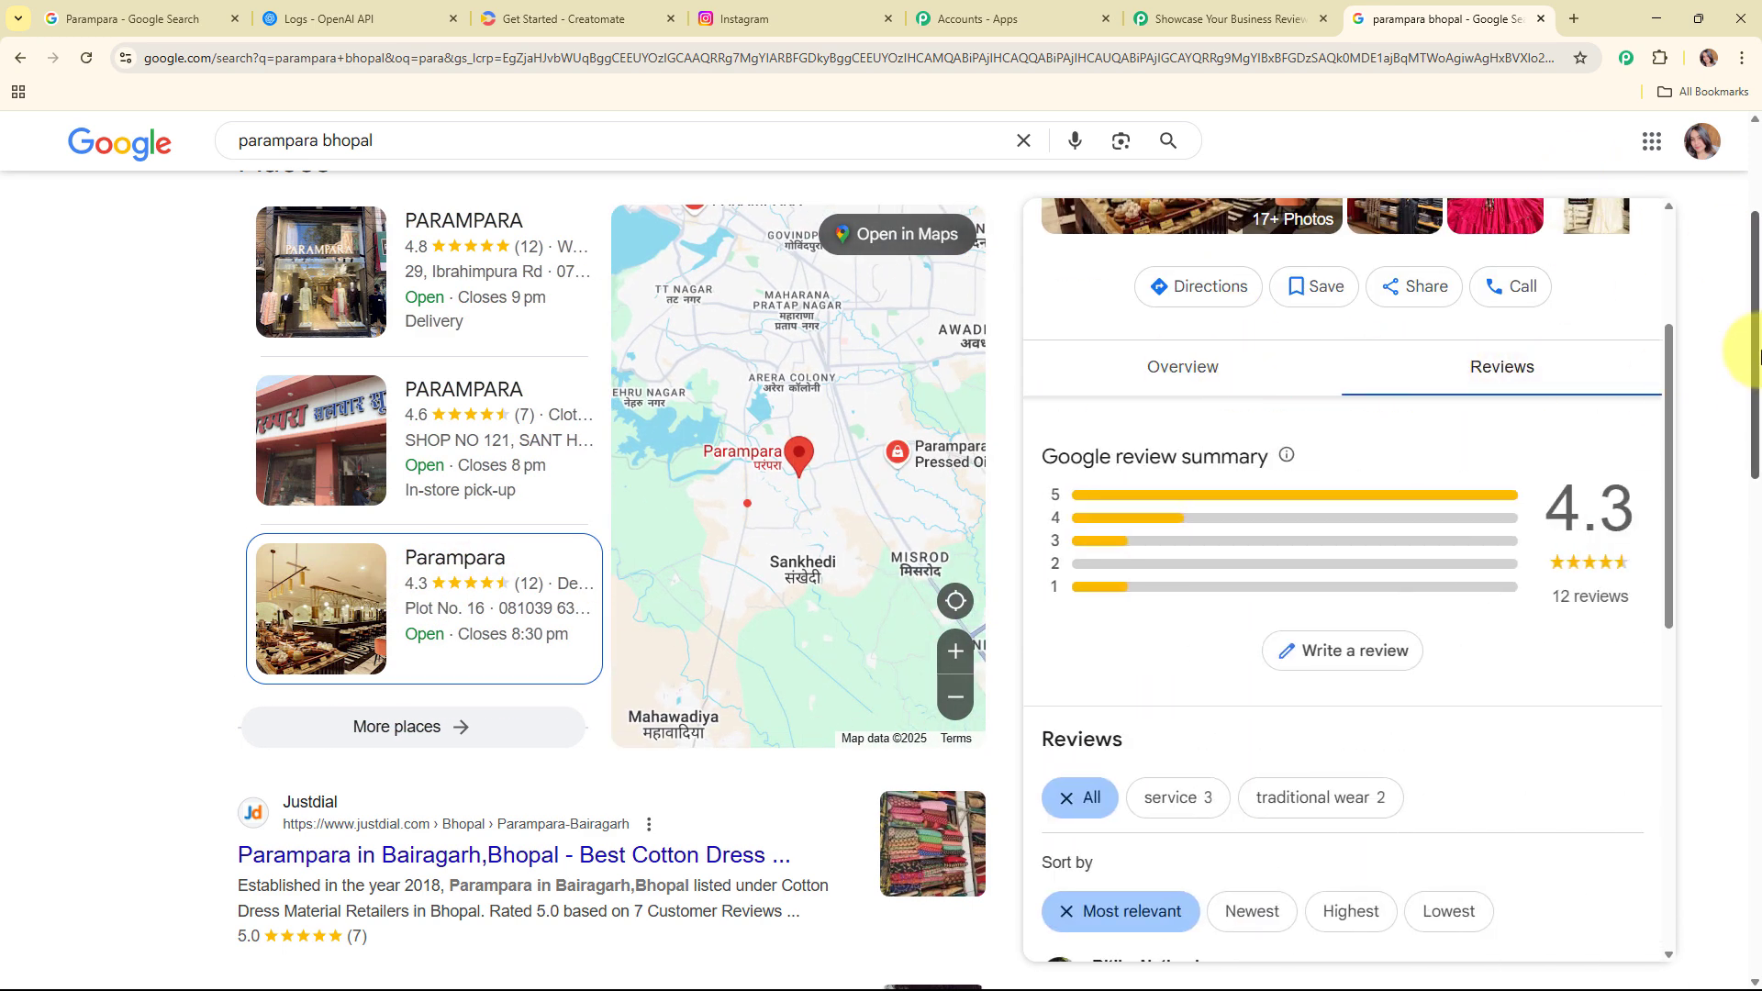
{"action": "left_click", "coordinate": [1341, 653]}
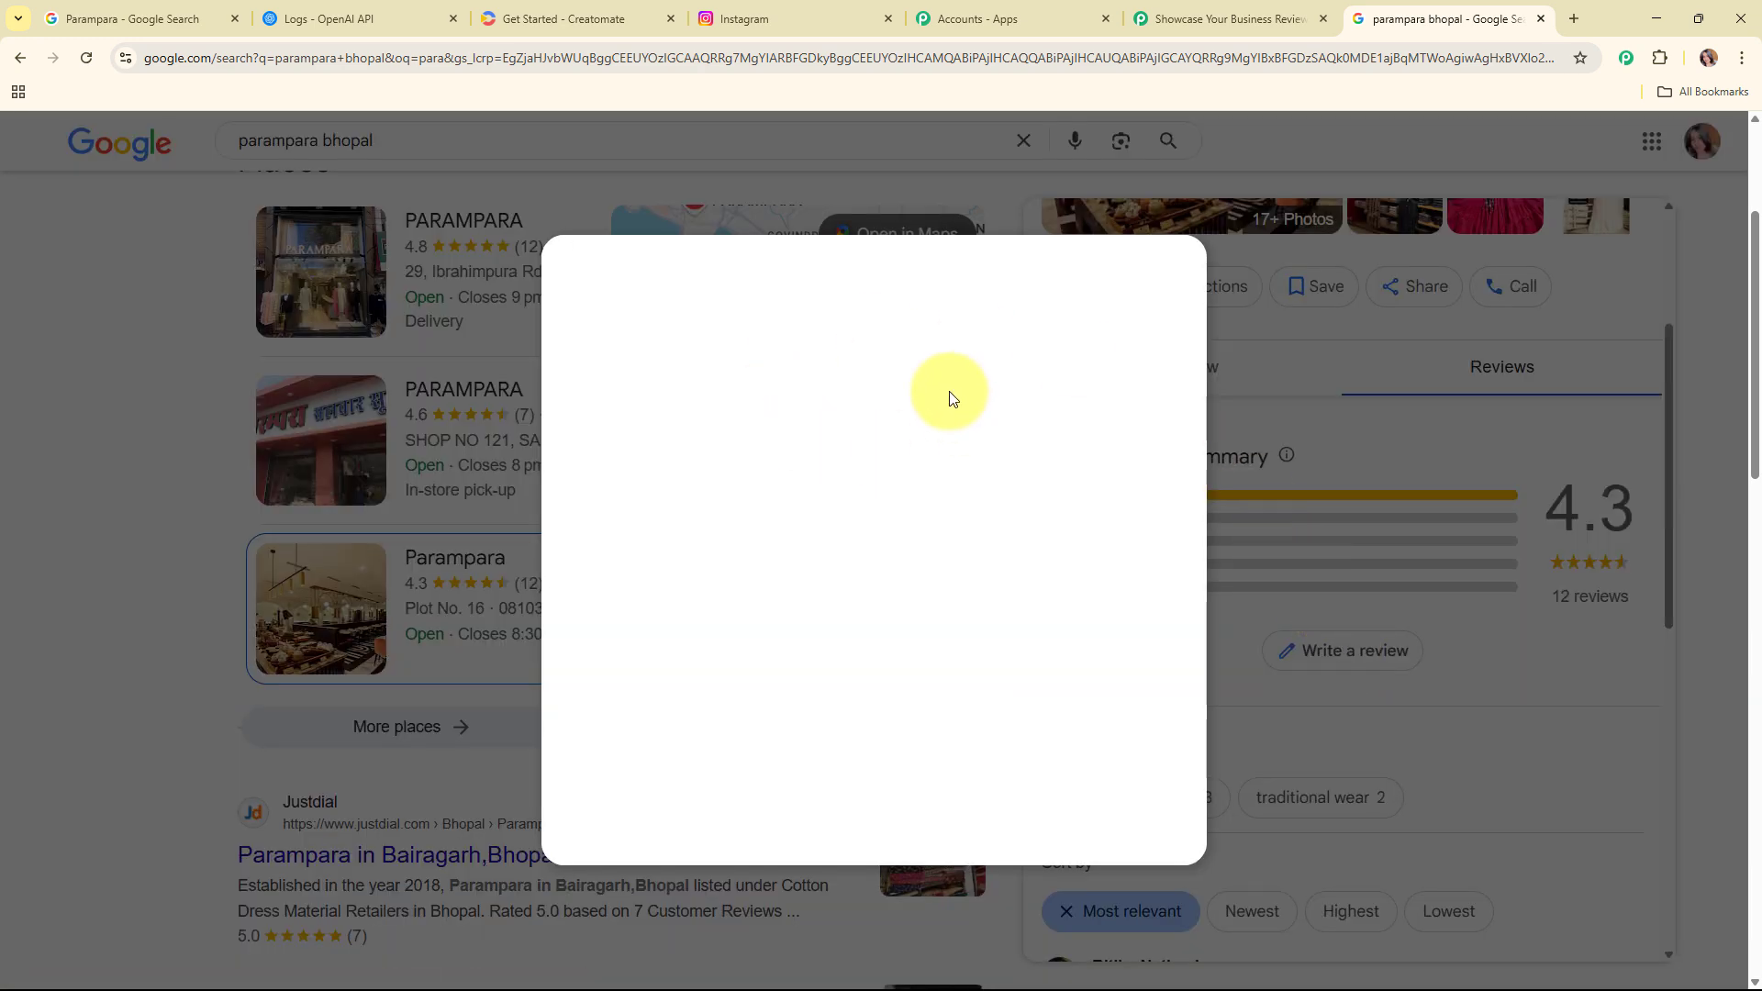
{"action": "left_click", "coordinate": [986, 440]}
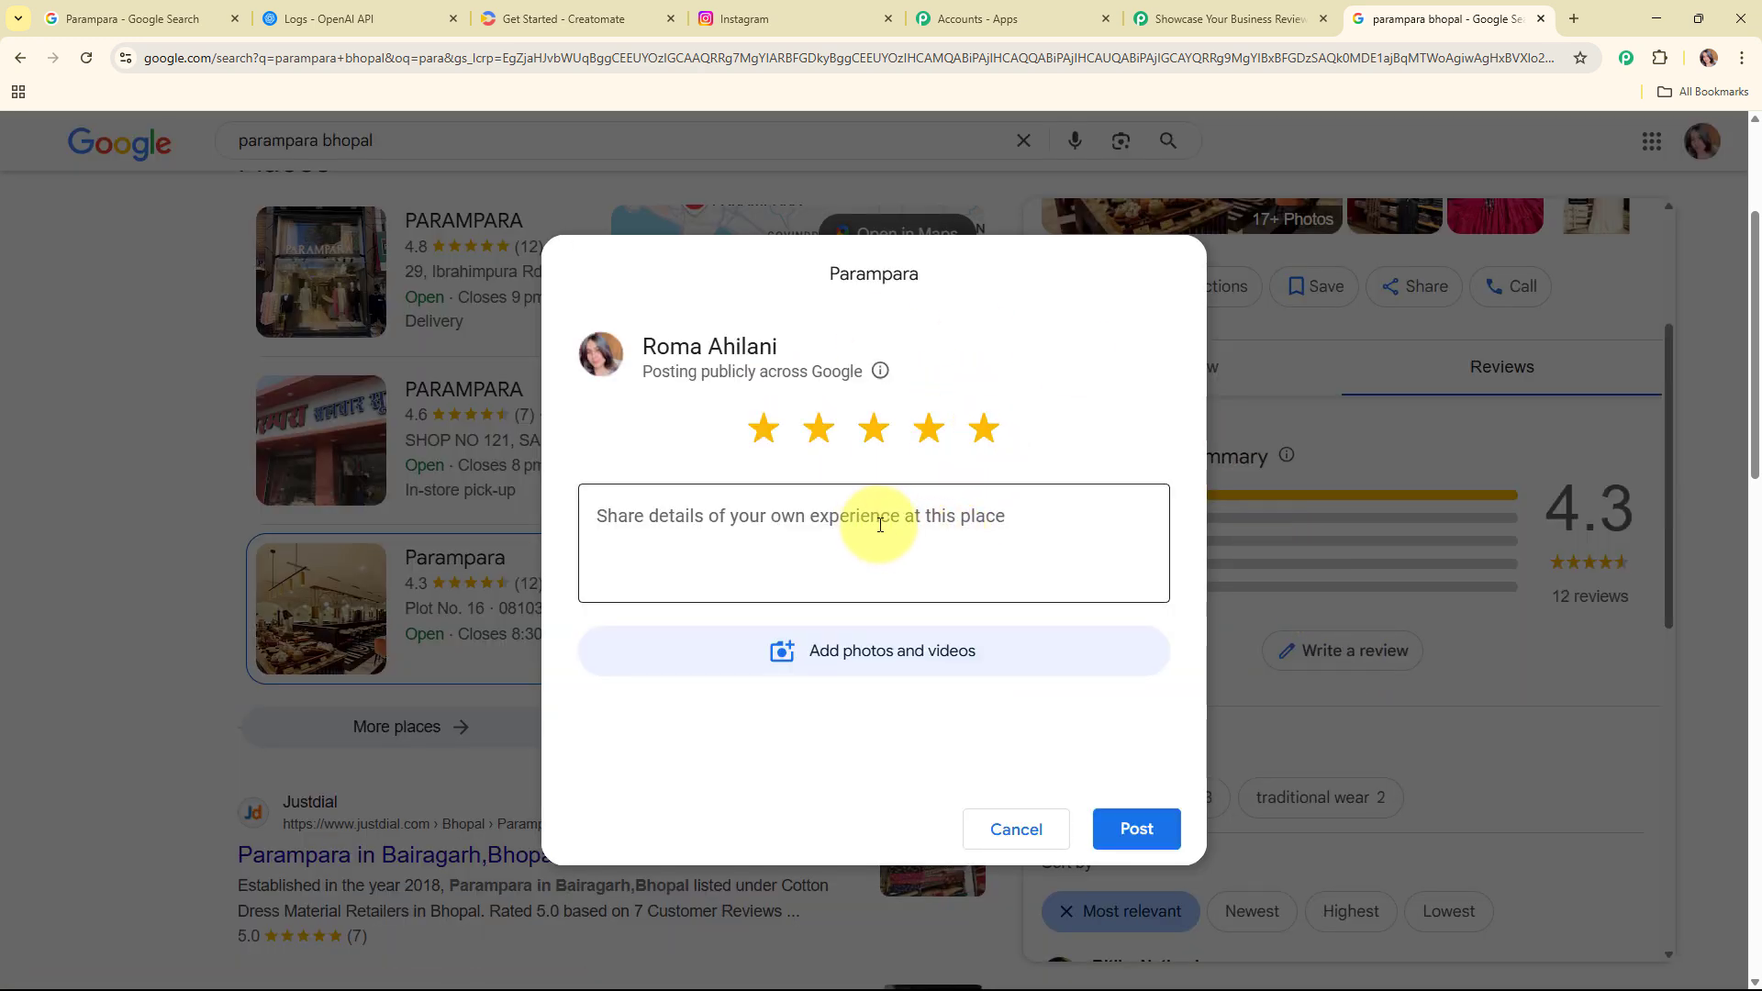
{"action": "left_click", "coordinate": [893, 533]}
{"action": "type", "text": "Absolutely love the quality!  The fabric feels premium, and the fit is just perfect. Got so many compliments already. Will definitely order again!"}
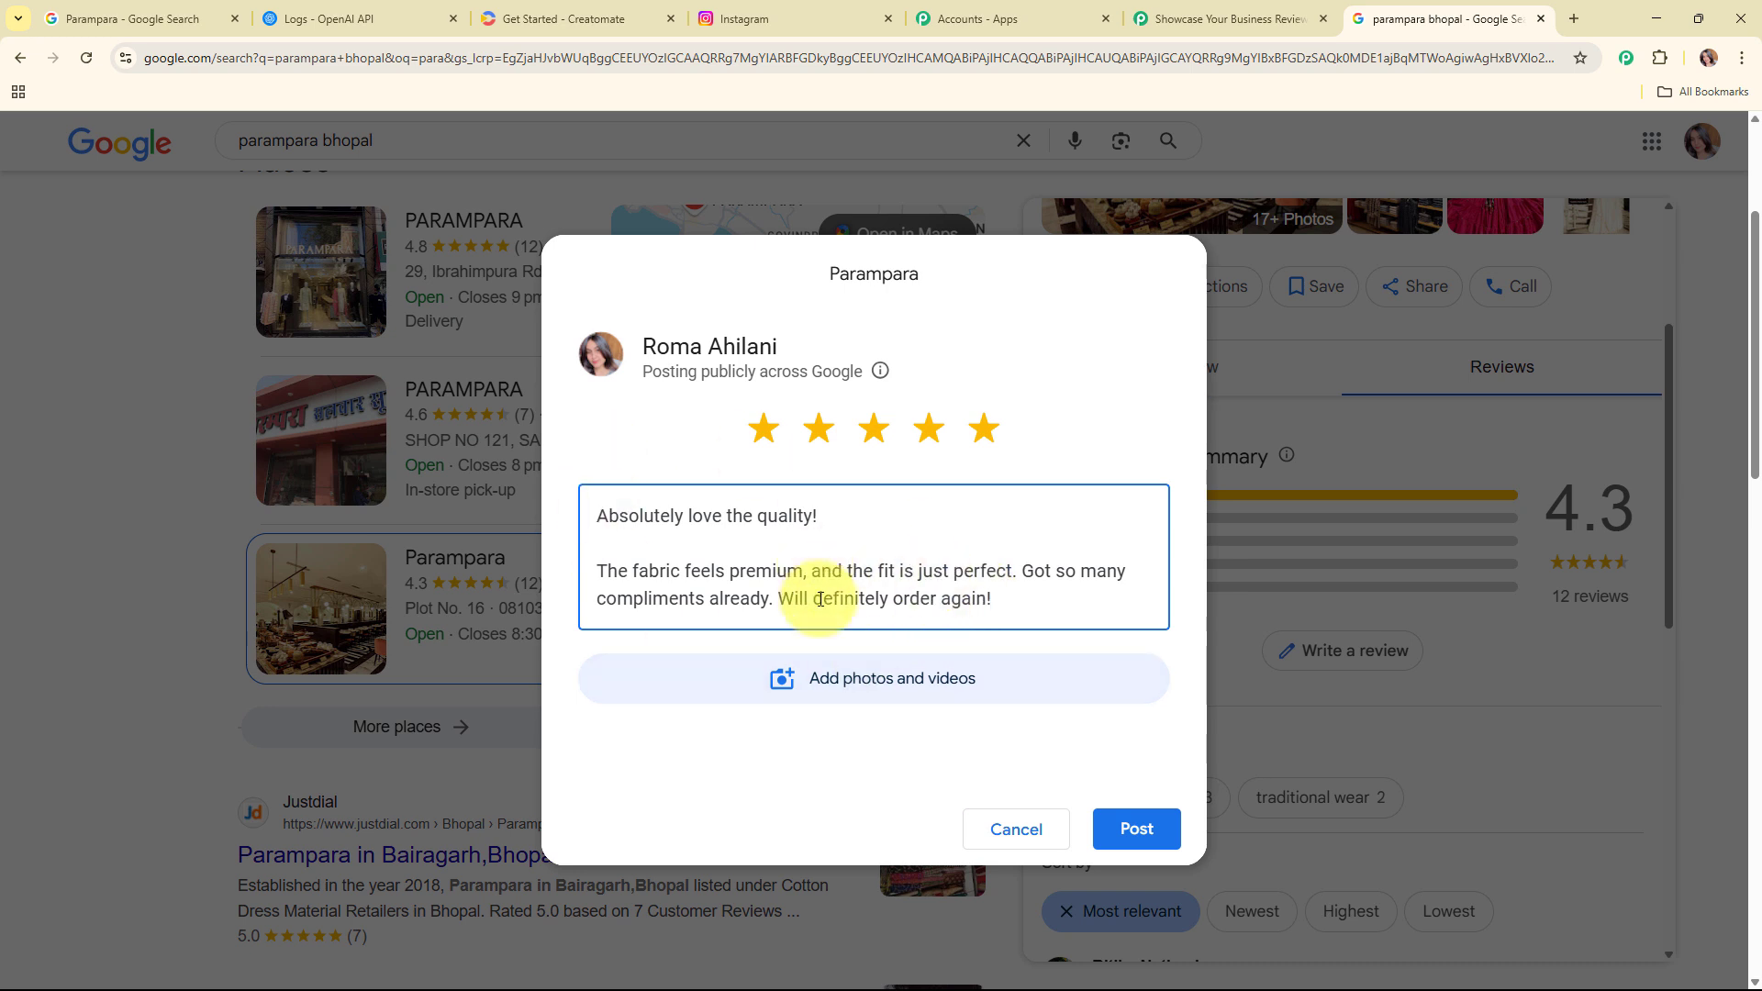
{"action": "left_click", "coordinate": [1131, 829]}
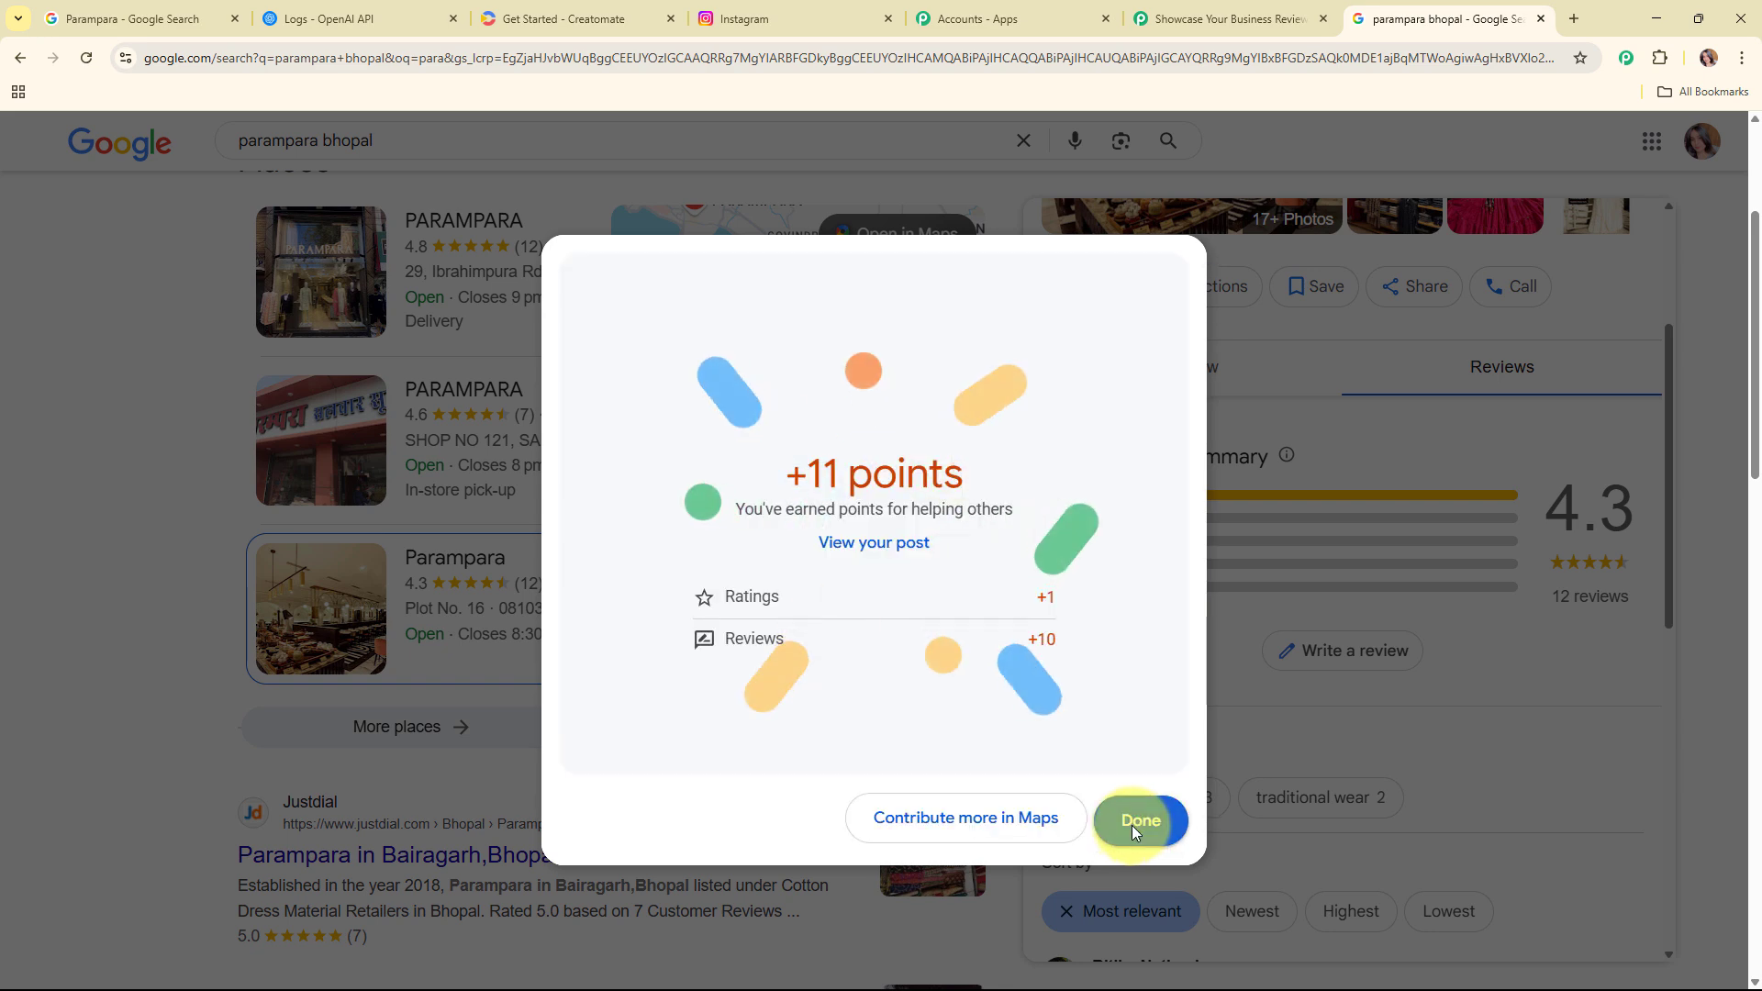
{"action": "left_click", "coordinate": [1141, 819]}
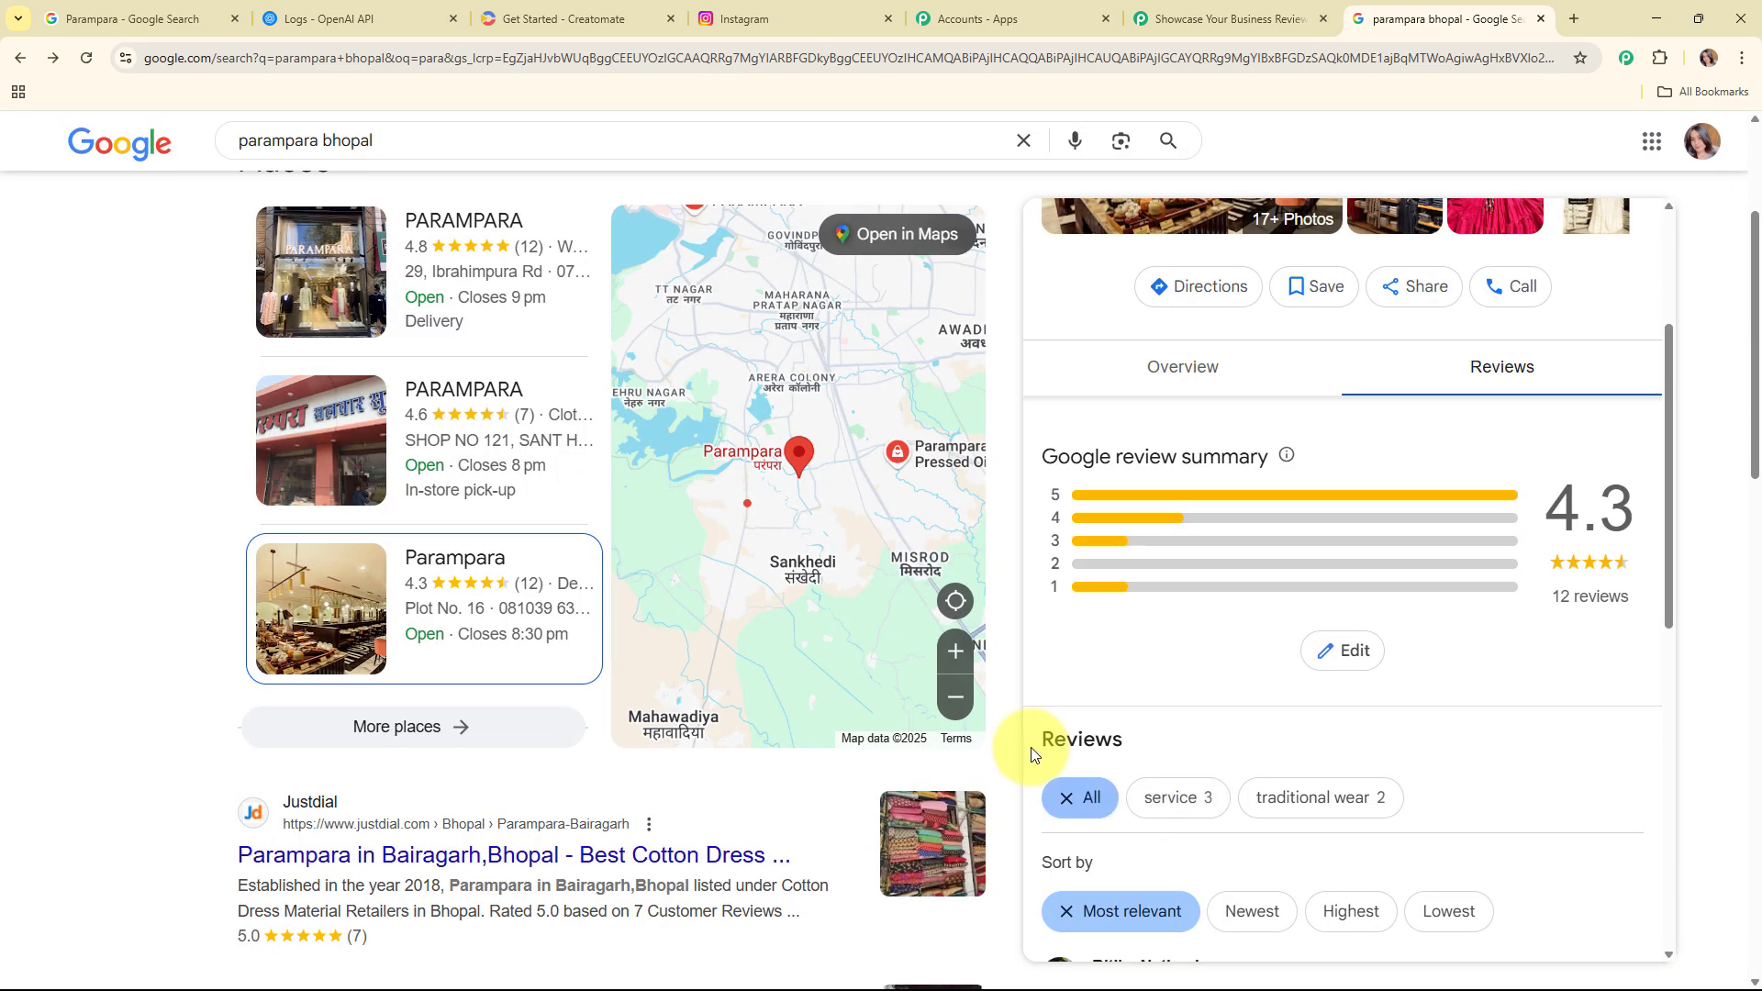
Step: Back in the workflow, save and send a test request for the trigger, then examine the captured review fields
{"action": "left_click", "coordinate": [1230, 19]}
{"action": "left_click", "coordinate": [576, 883]}
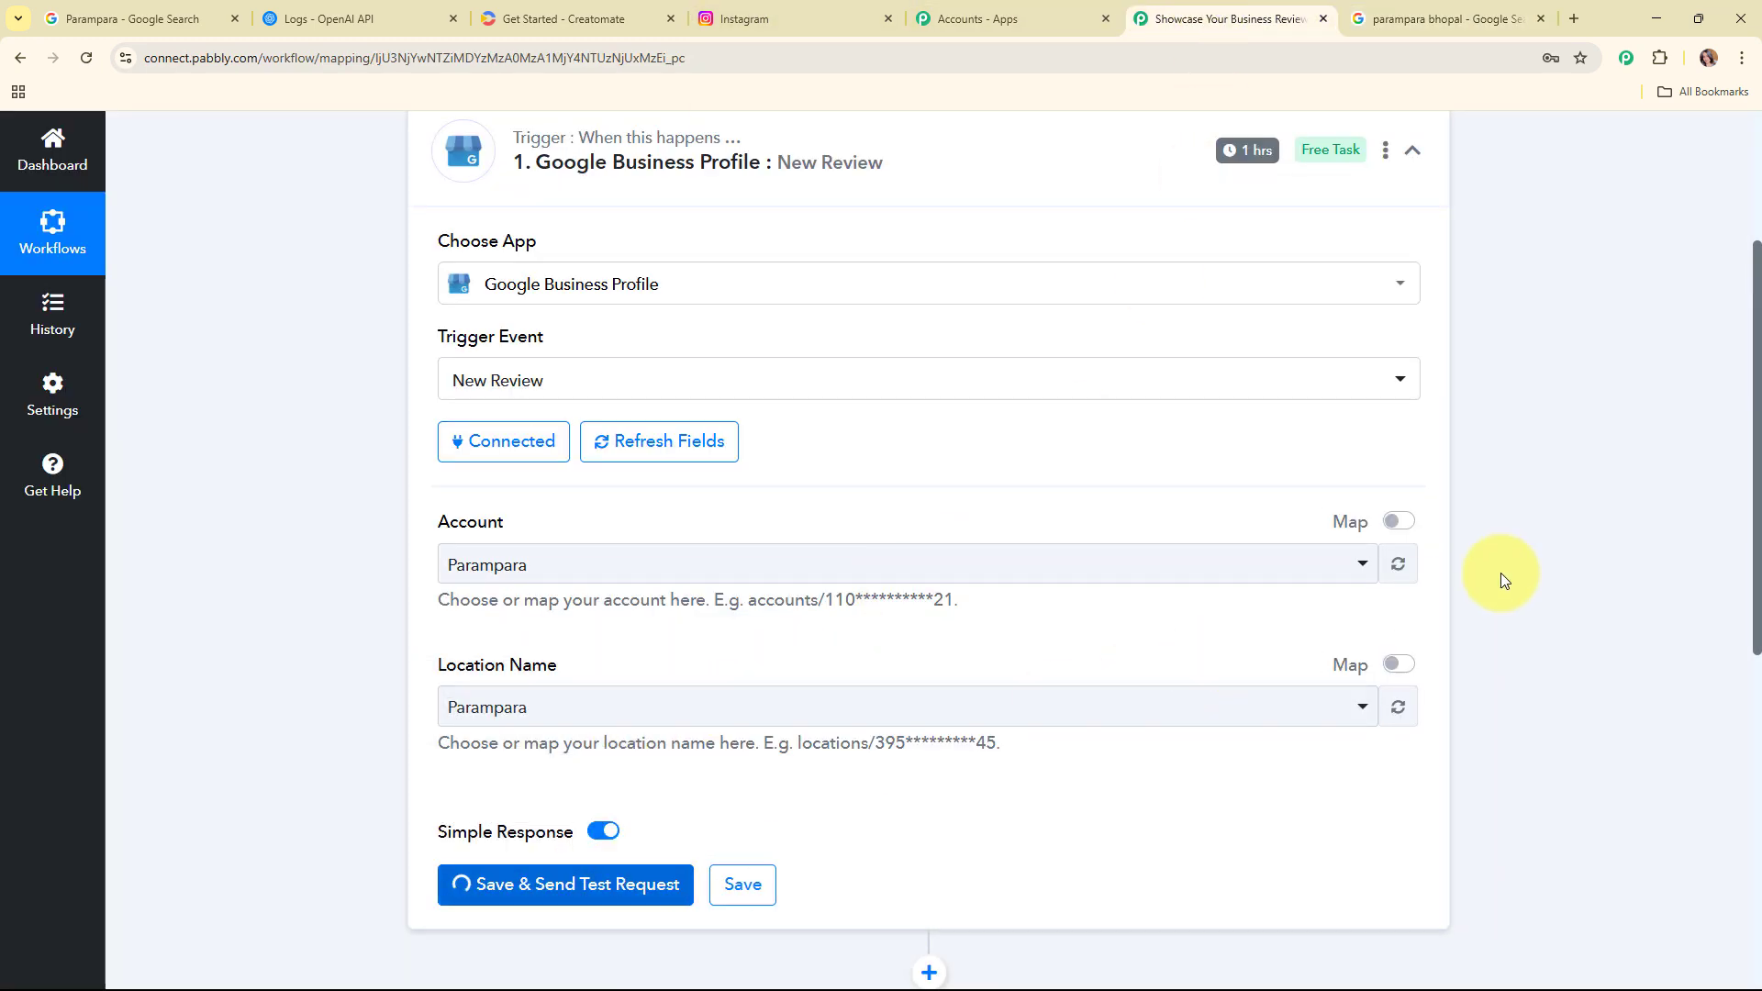
{"action": "scroll", "coordinate": [1642, 509], "scroll_direction": "down", "scroll_amount": 4}
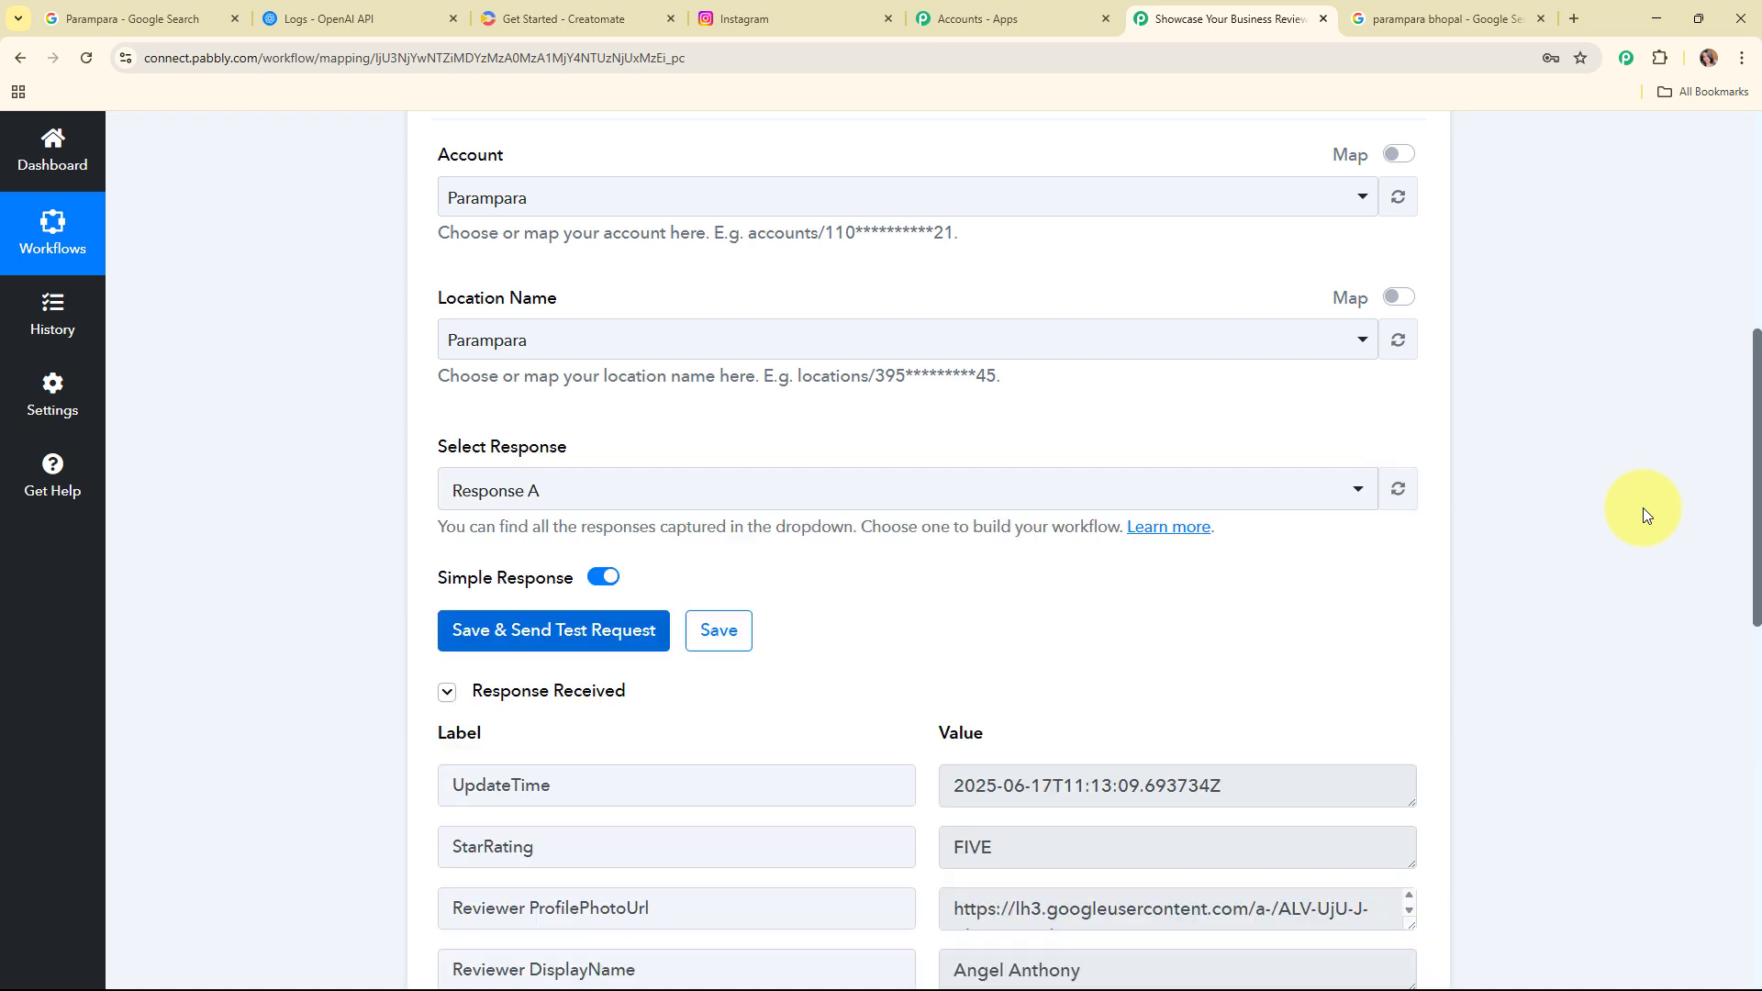
{"action": "scroll", "coordinate": [1569, 507], "scroll_direction": "down", "scroll_amount": 4}
{"action": "scroll", "coordinate": [1556, 502], "scroll_direction": "down", "scroll_amount": 4}
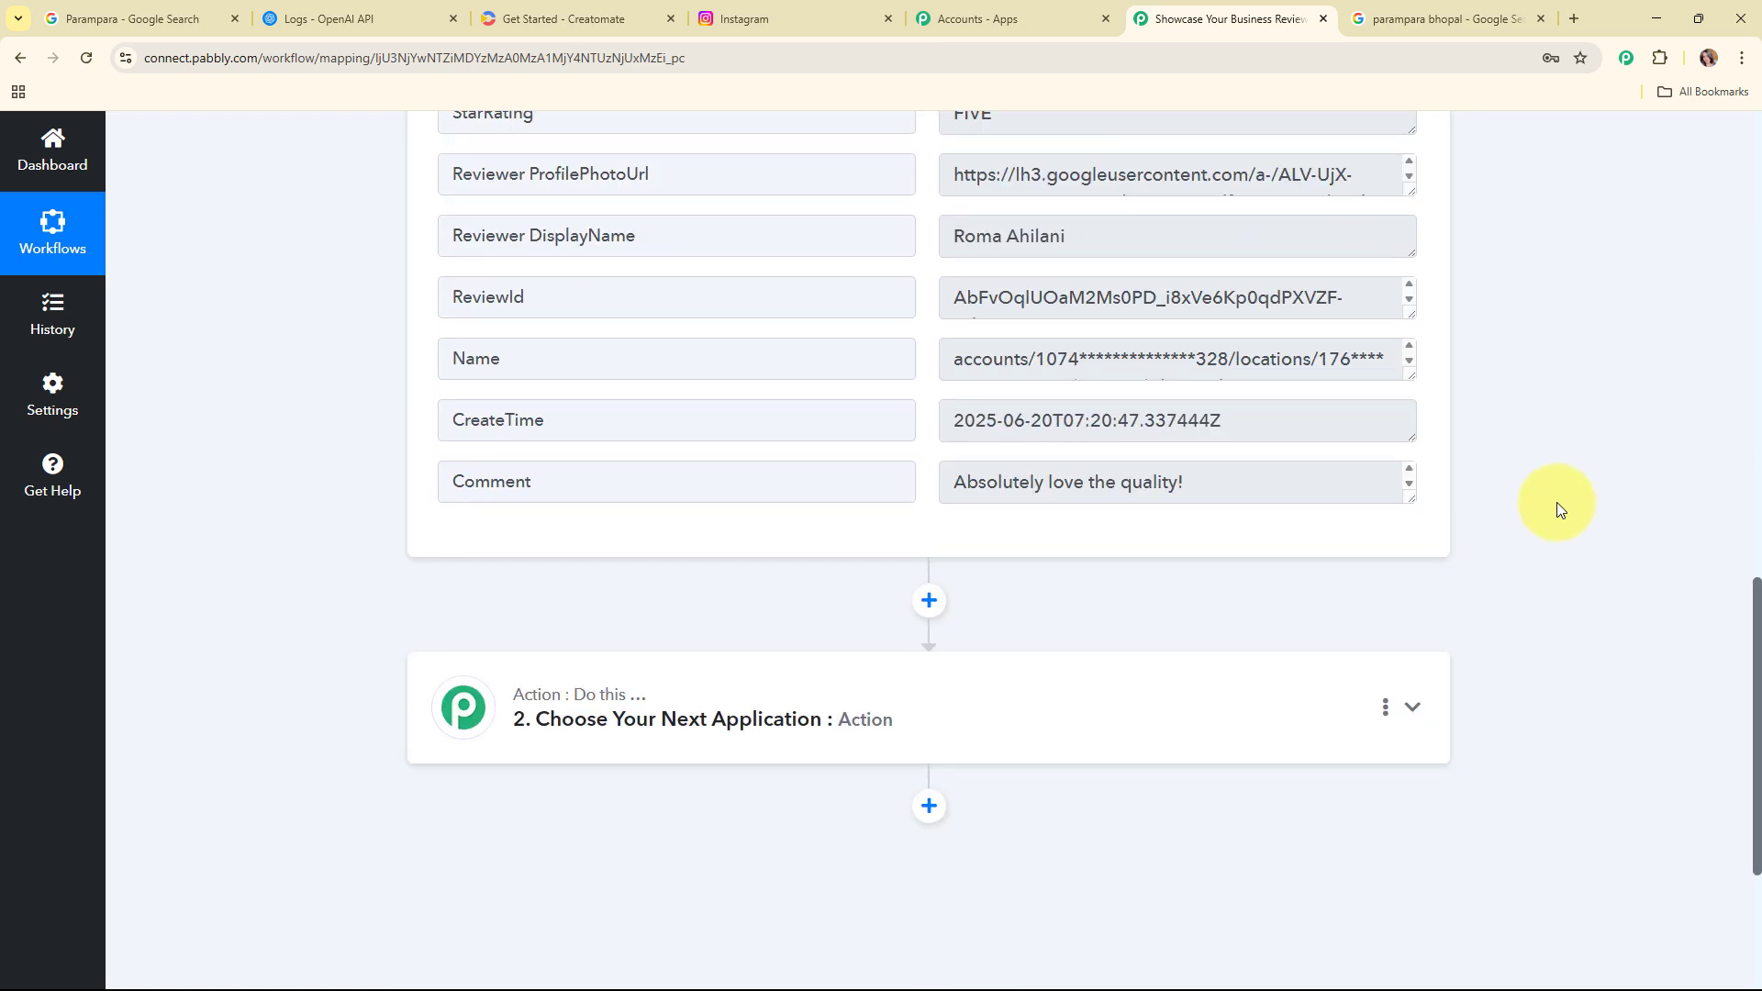
{"action": "scroll", "coordinate": [1385, 315], "scroll_direction": "up", "scroll_amount": 3}
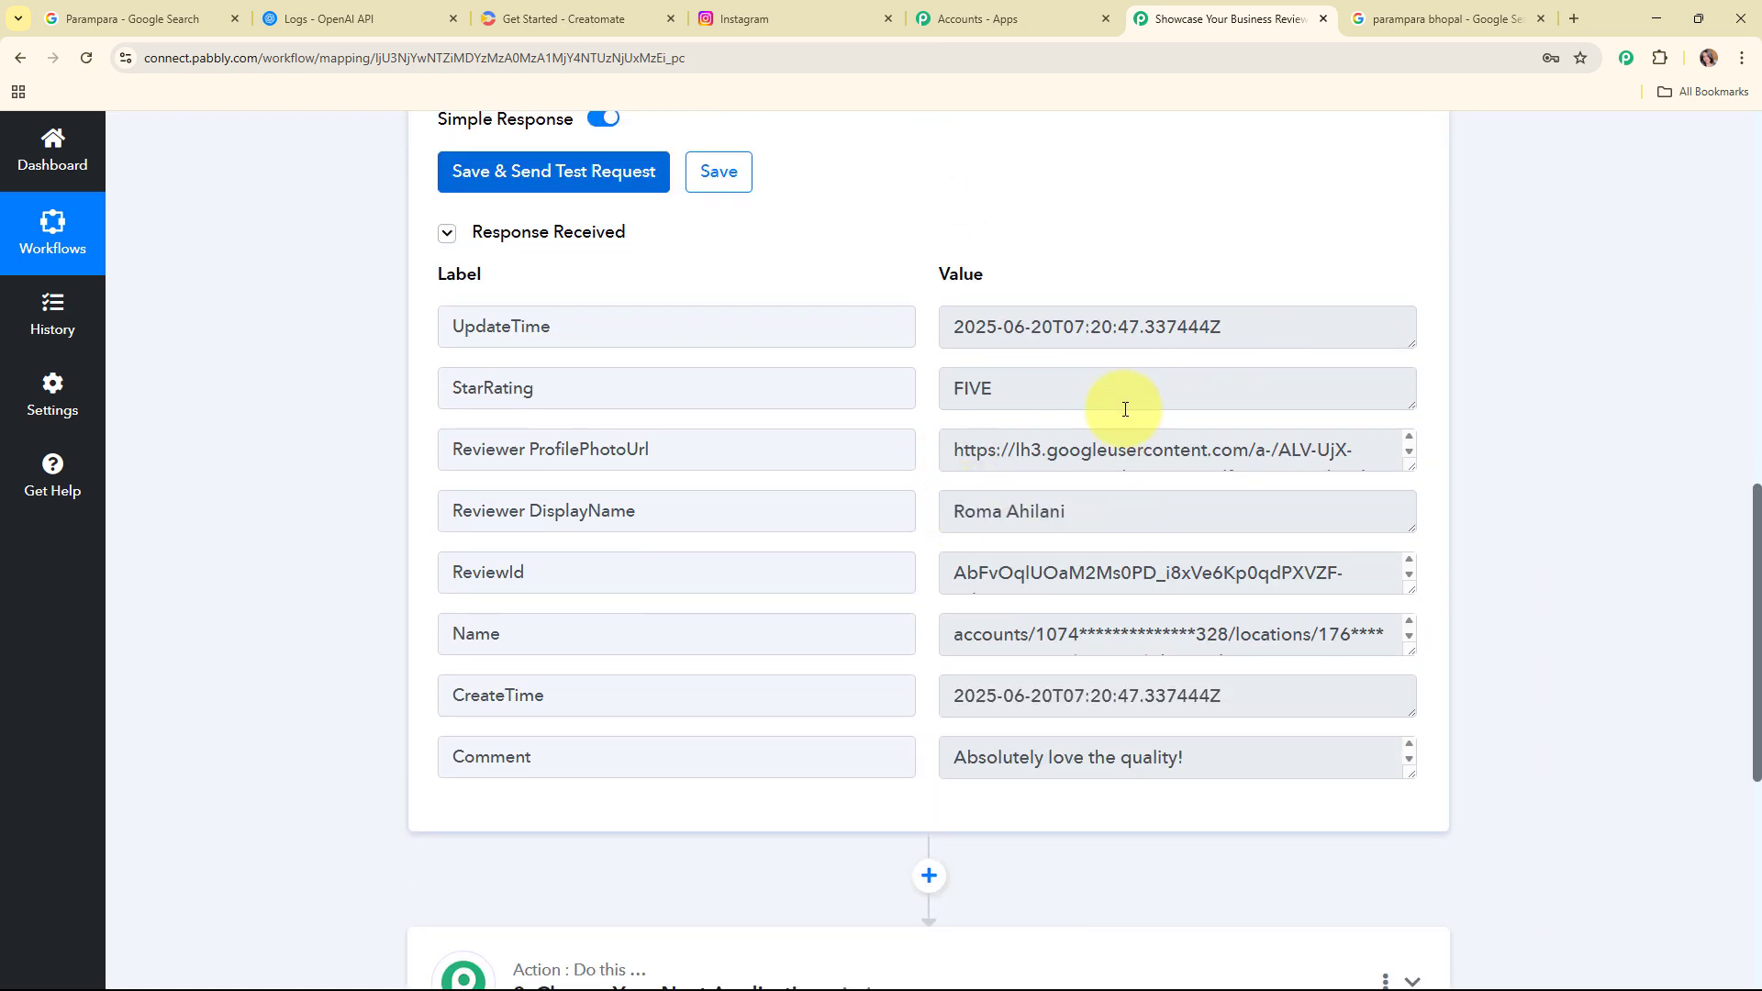
{"action": "left_click", "coordinate": [1075, 401]}
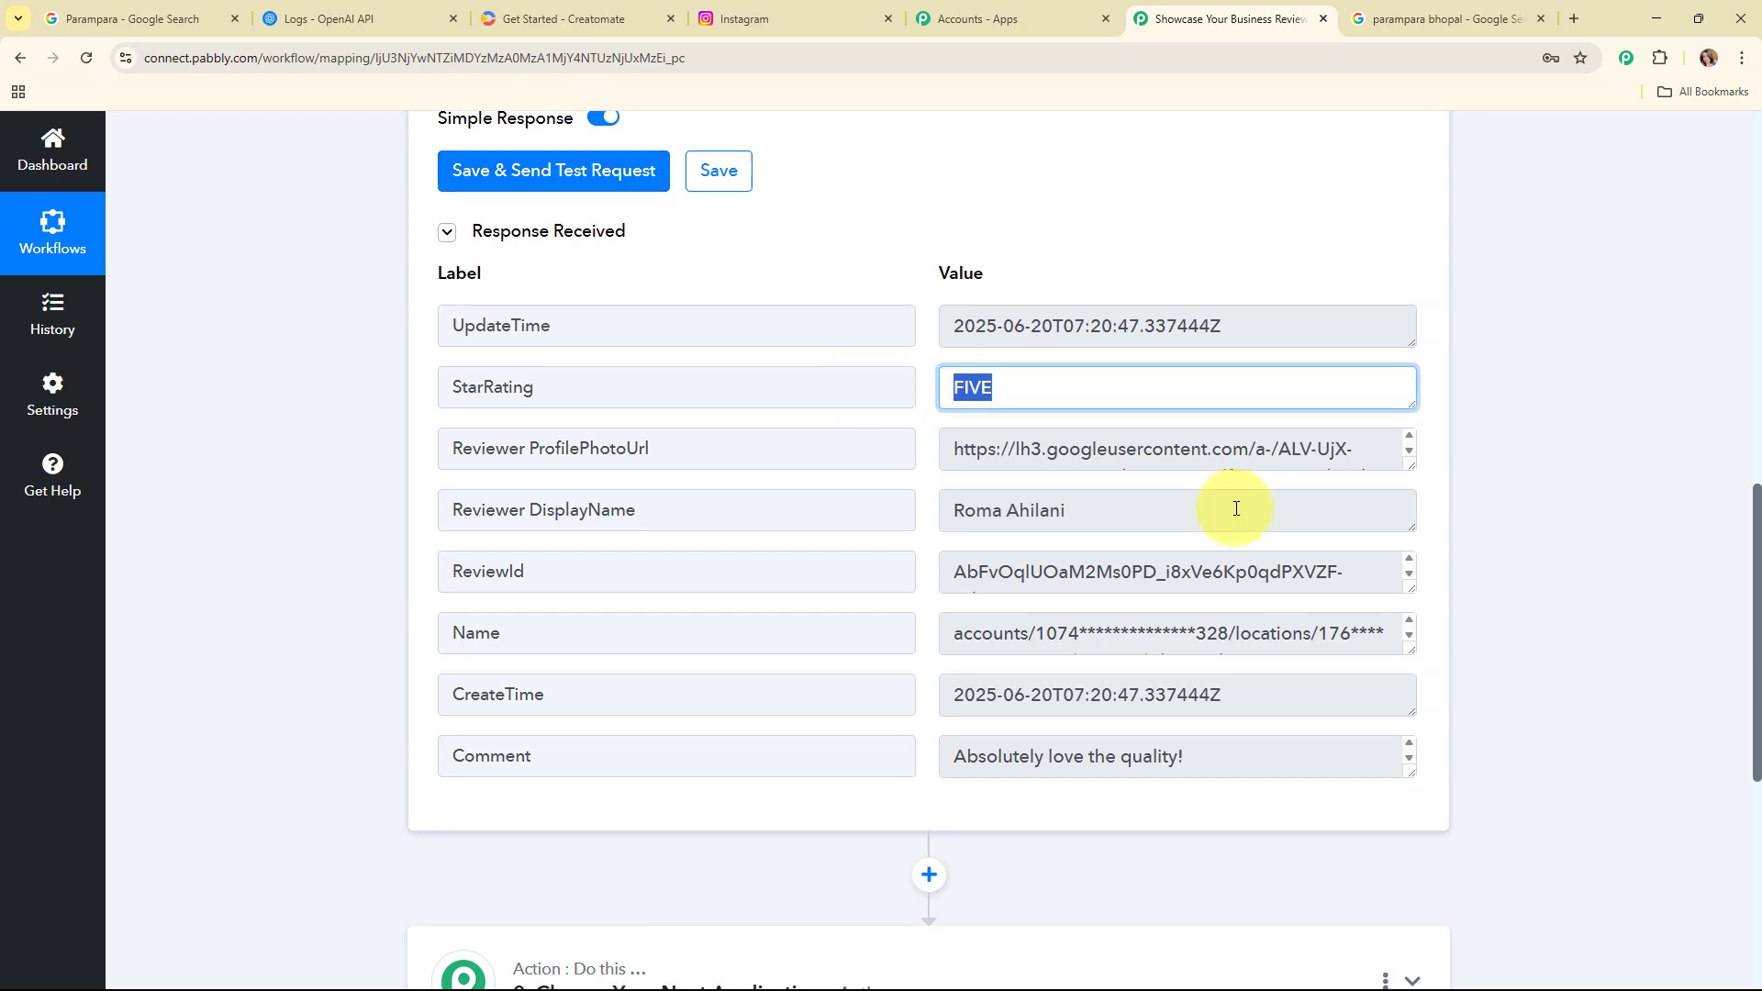
{"action": "scroll", "coordinate": [1412, 624], "scroll_direction": "down", "scroll_amount": 3}
{"action": "scroll", "coordinate": [1251, 405], "scroll_direction": "down", "scroll_amount": 2}
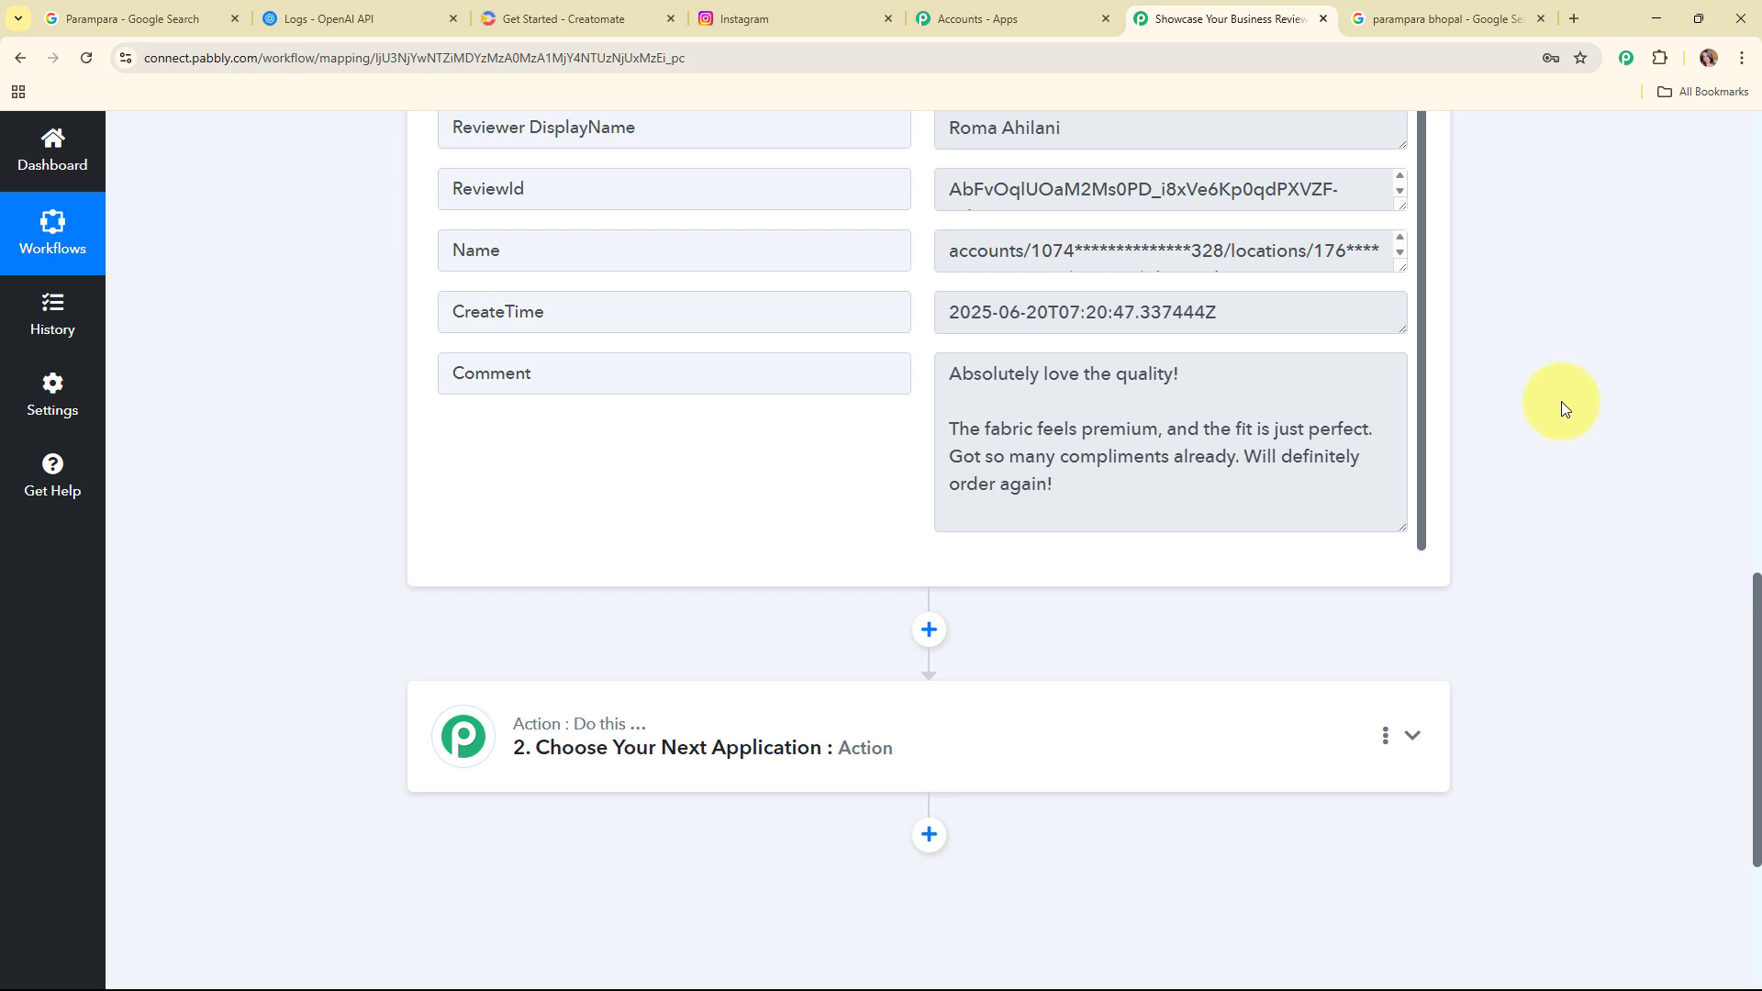
{"action": "scroll", "coordinate": [1561, 400], "scroll_direction": "up", "scroll_amount": 8}
{"action": "scroll", "coordinate": [1561, 400], "scroll_direction": "up", "scroll_amount": 7}
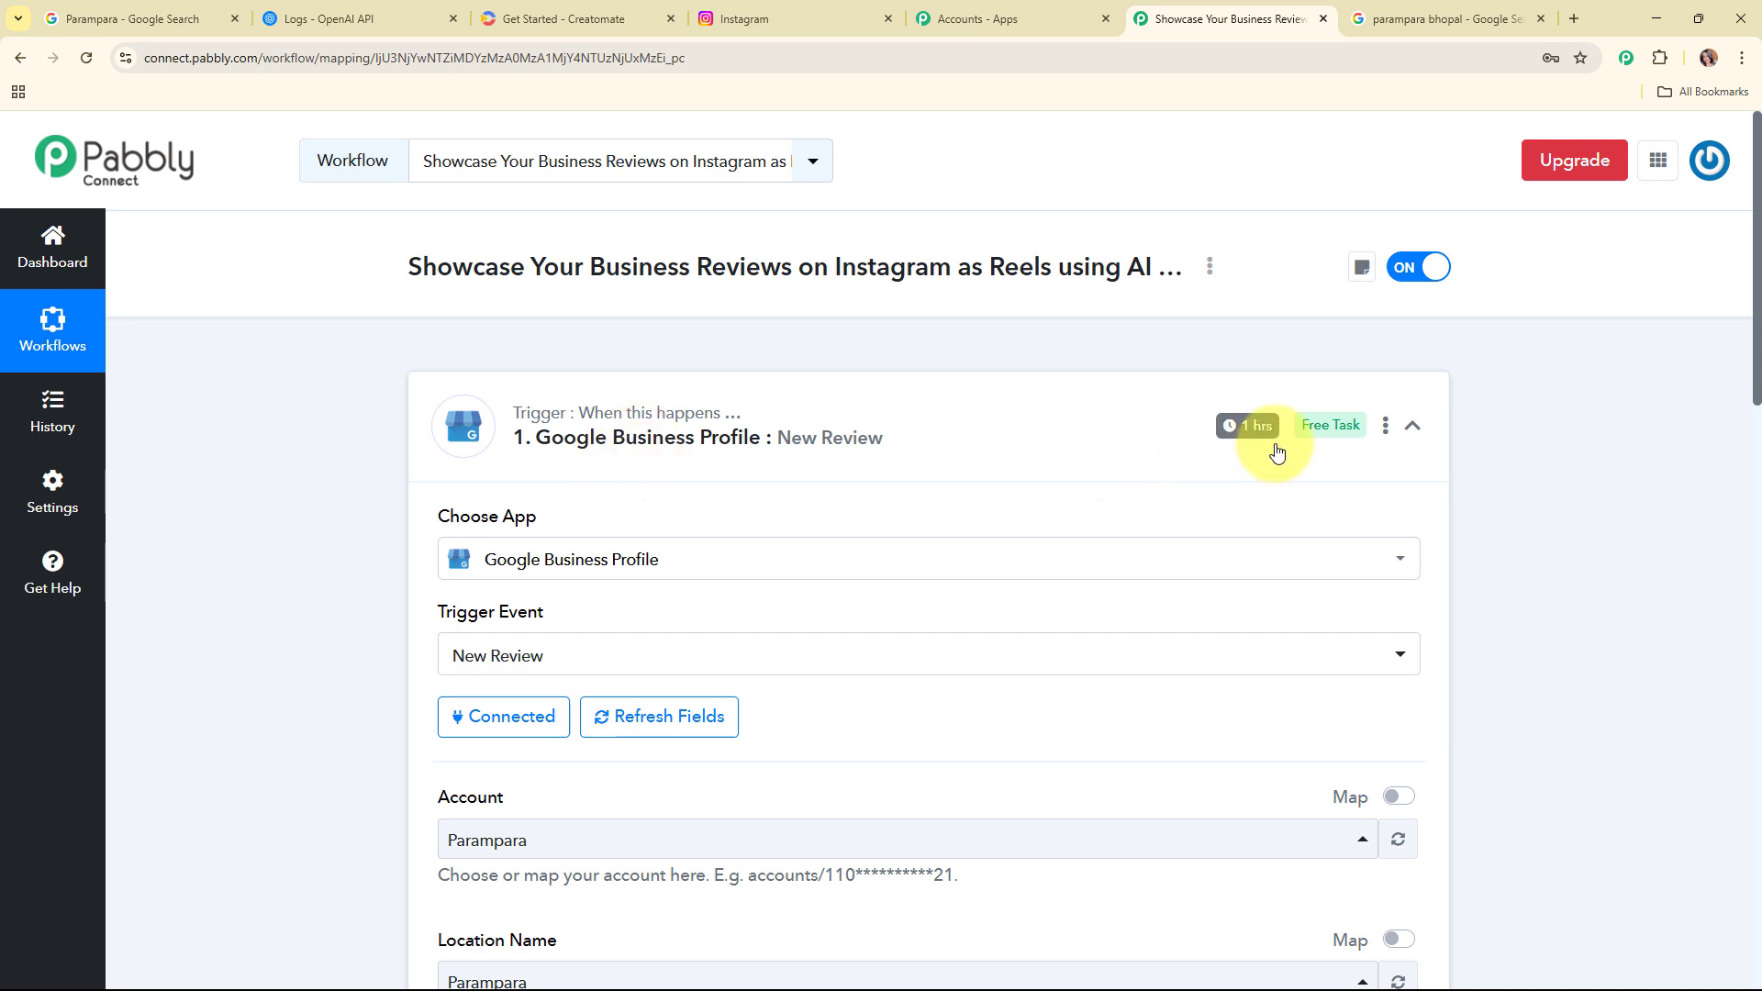
Step: Set the trigger's polling time to check every 10 minutes and collapse the trigger step
{"action": "left_click", "coordinate": [1386, 428]}
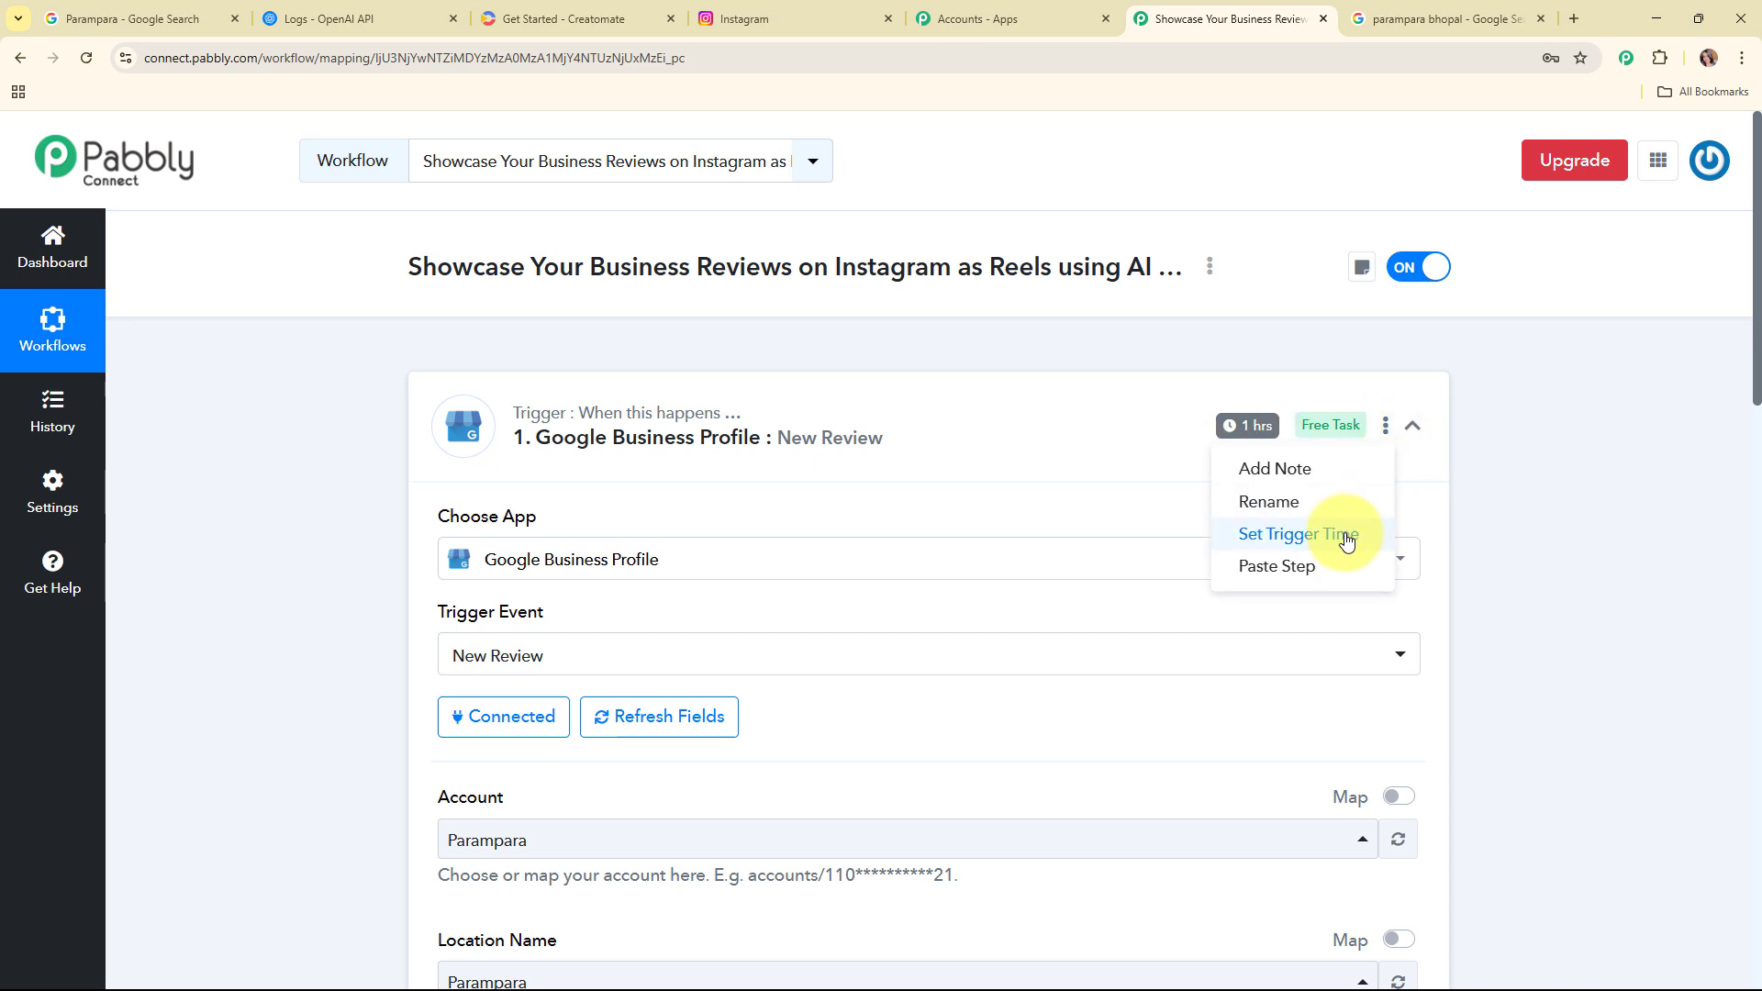
{"action": "left_click", "coordinate": [1346, 536]}
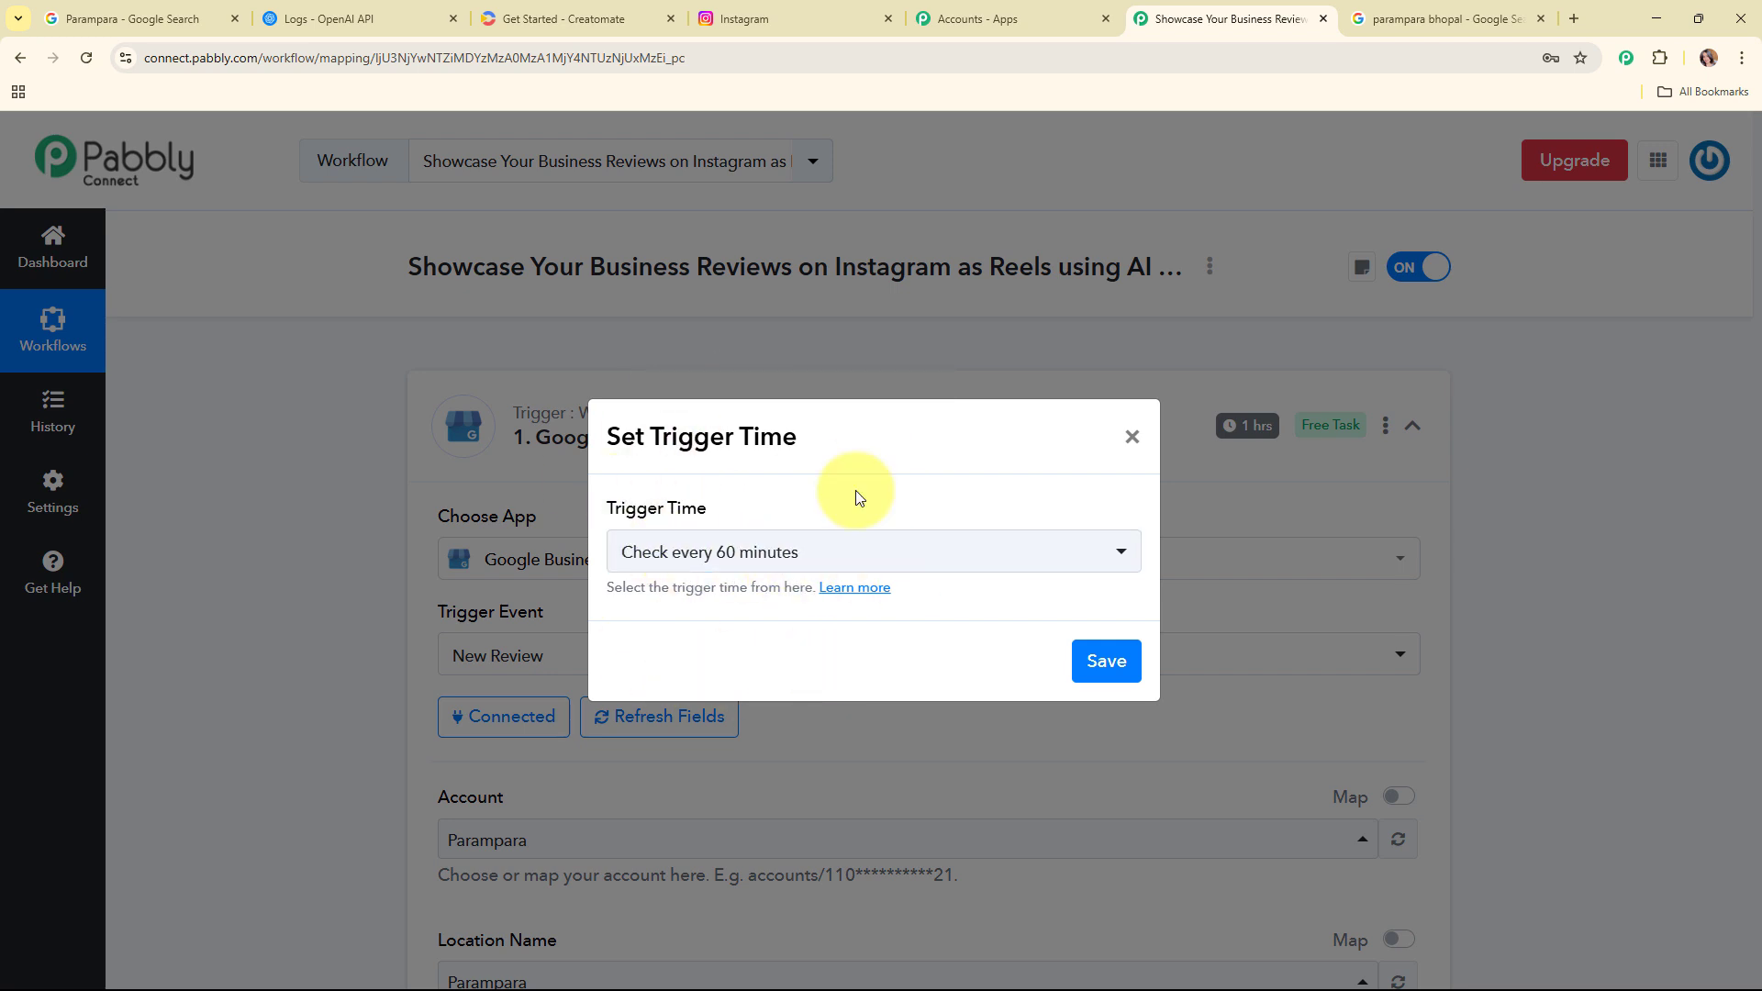
{"action": "left_click", "coordinate": [933, 550]}
{"action": "scroll", "coordinate": [931, 766], "scroll_direction": "down", "scroll_amount": 2}
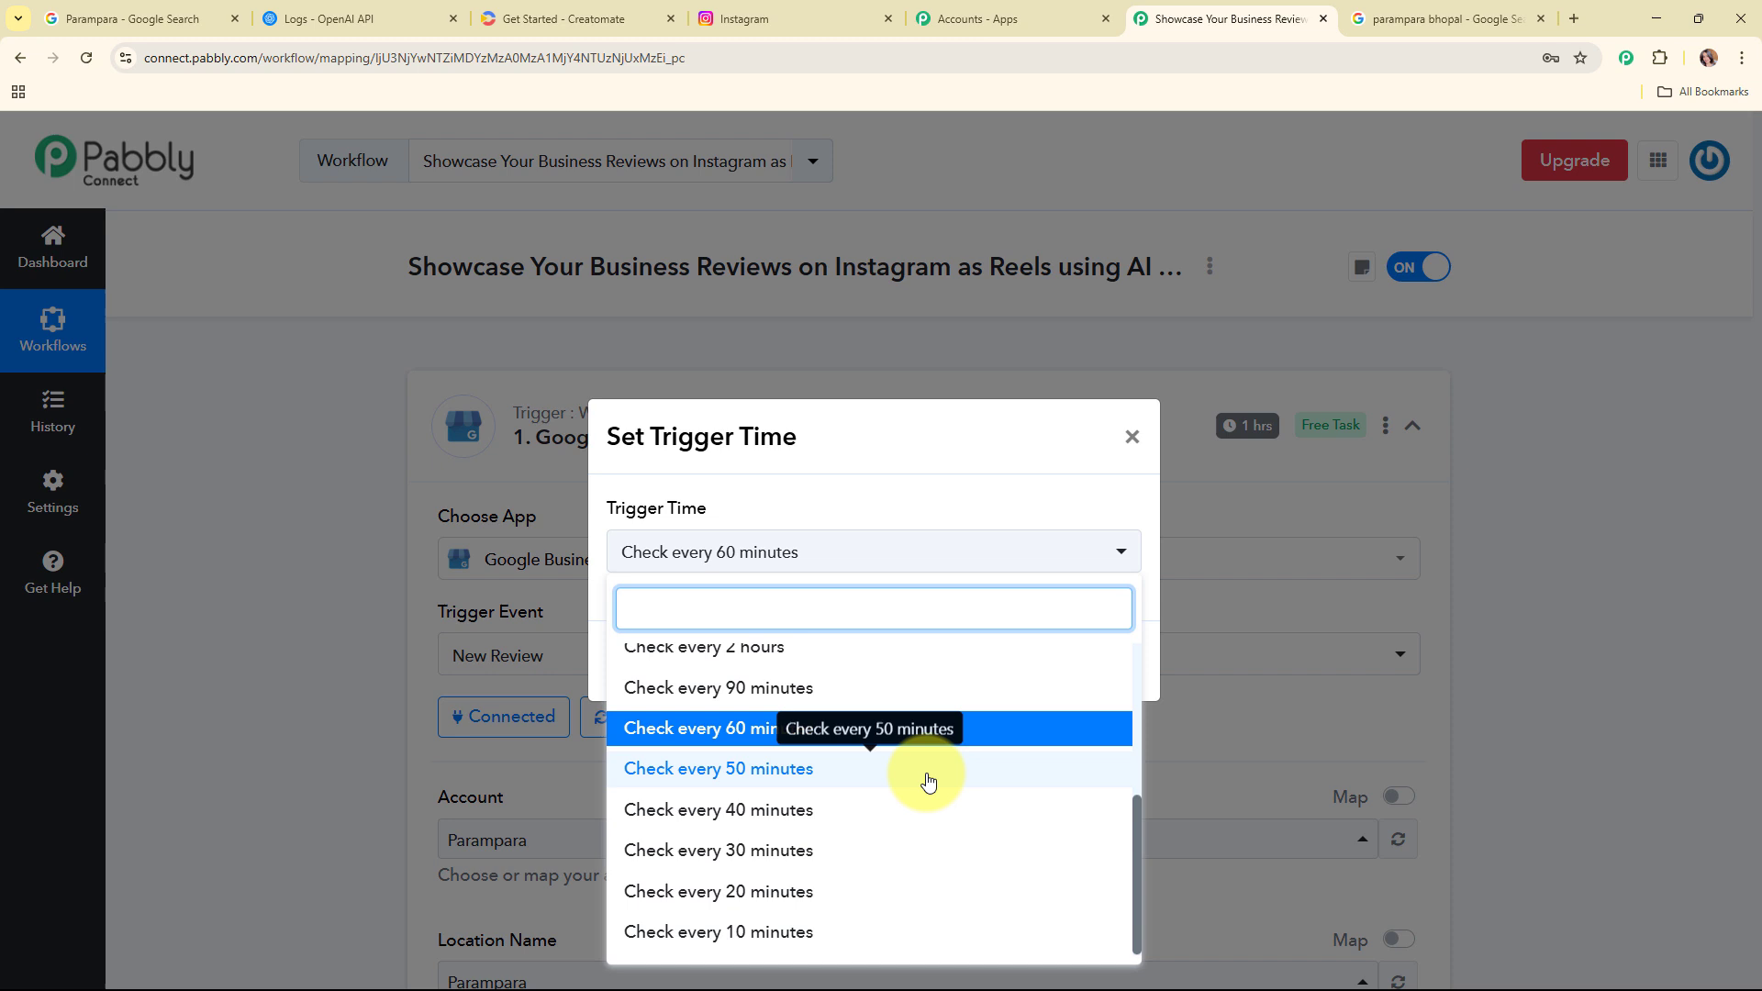
{"action": "left_click", "coordinate": [771, 946]}
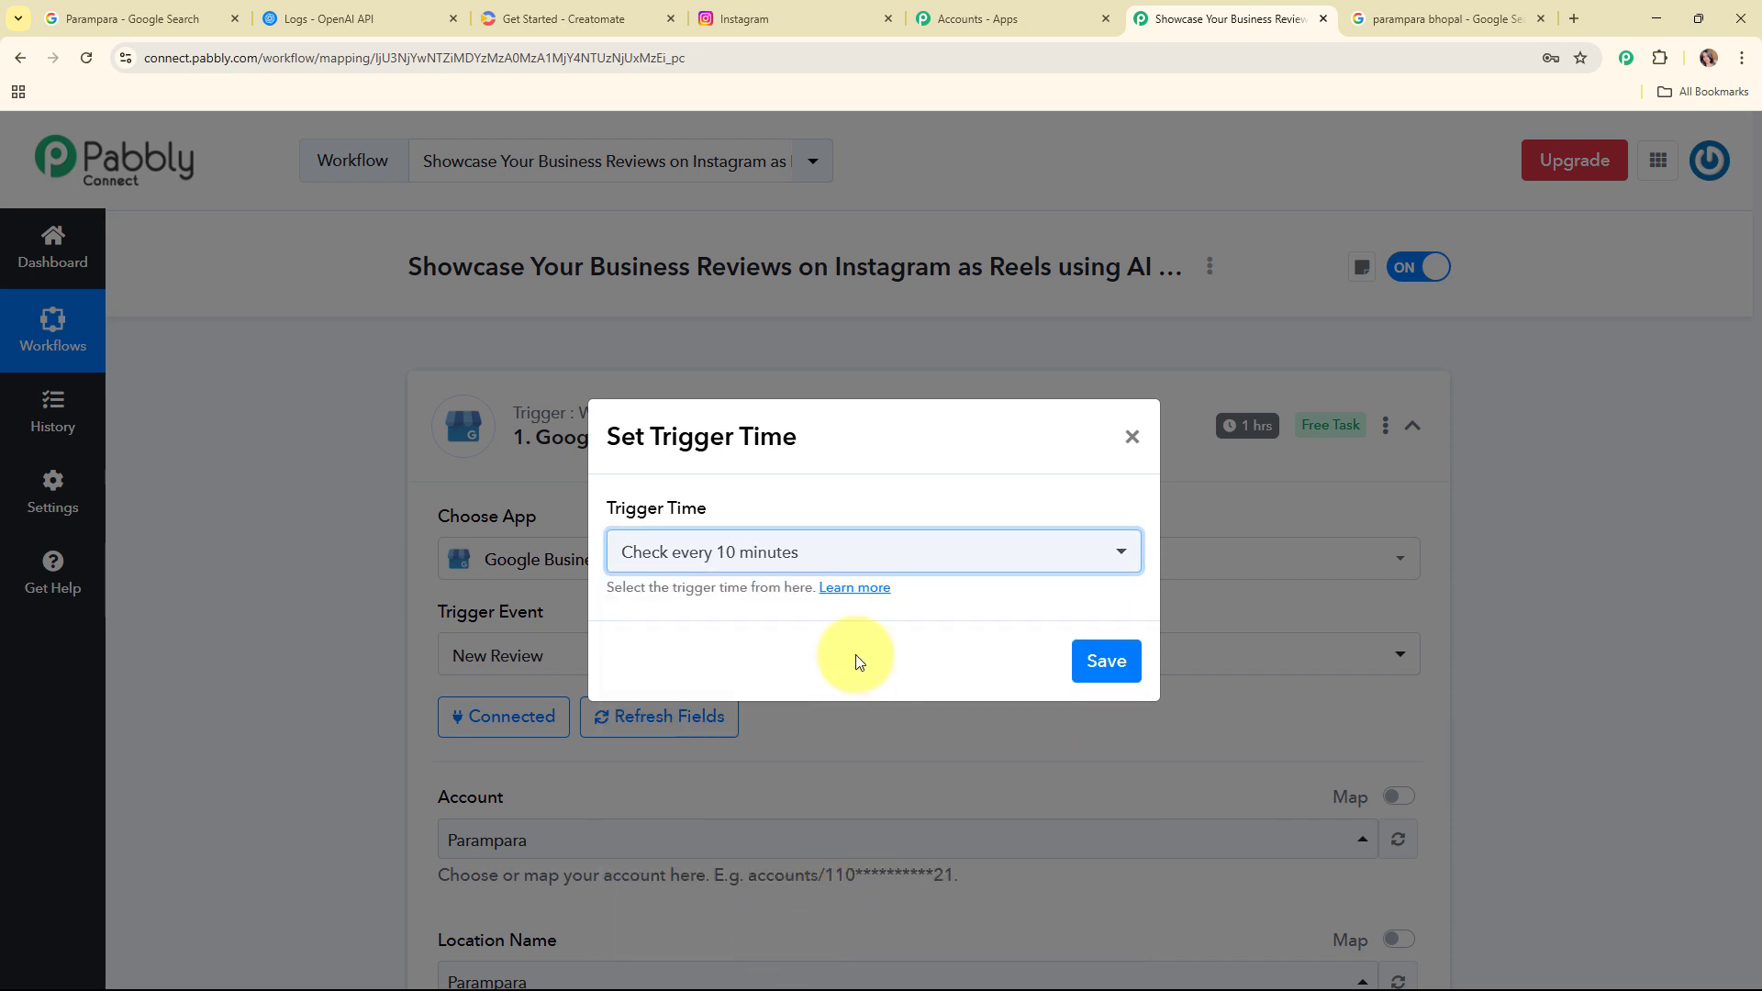
{"action": "left_click", "coordinate": [839, 558]}
{"action": "scroll", "coordinate": [846, 681], "scroll_direction": "up", "scroll_amount": 3}
{"action": "scroll", "coordinate": [913, 683], "scroll_direction": "up", "scroll_amount": 1}
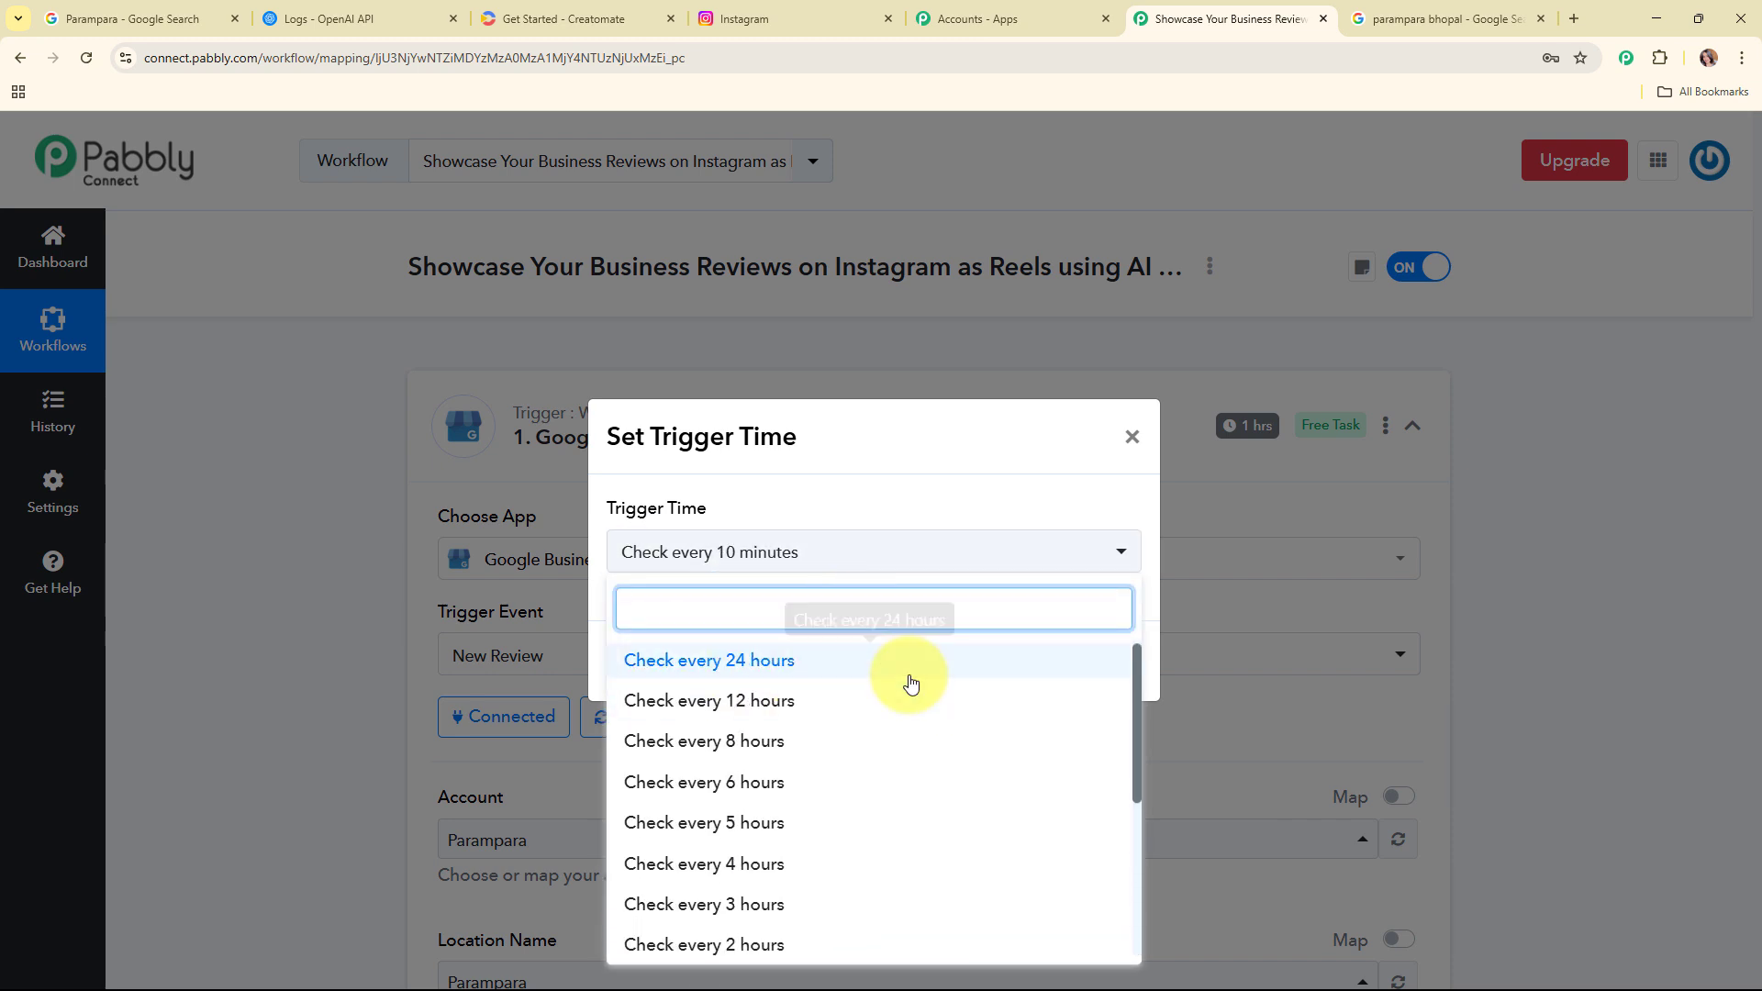
{"action": "left_click", "coordinate": [948, 504]}
{"action": "left_click", "coordinate": [1102, 687]}
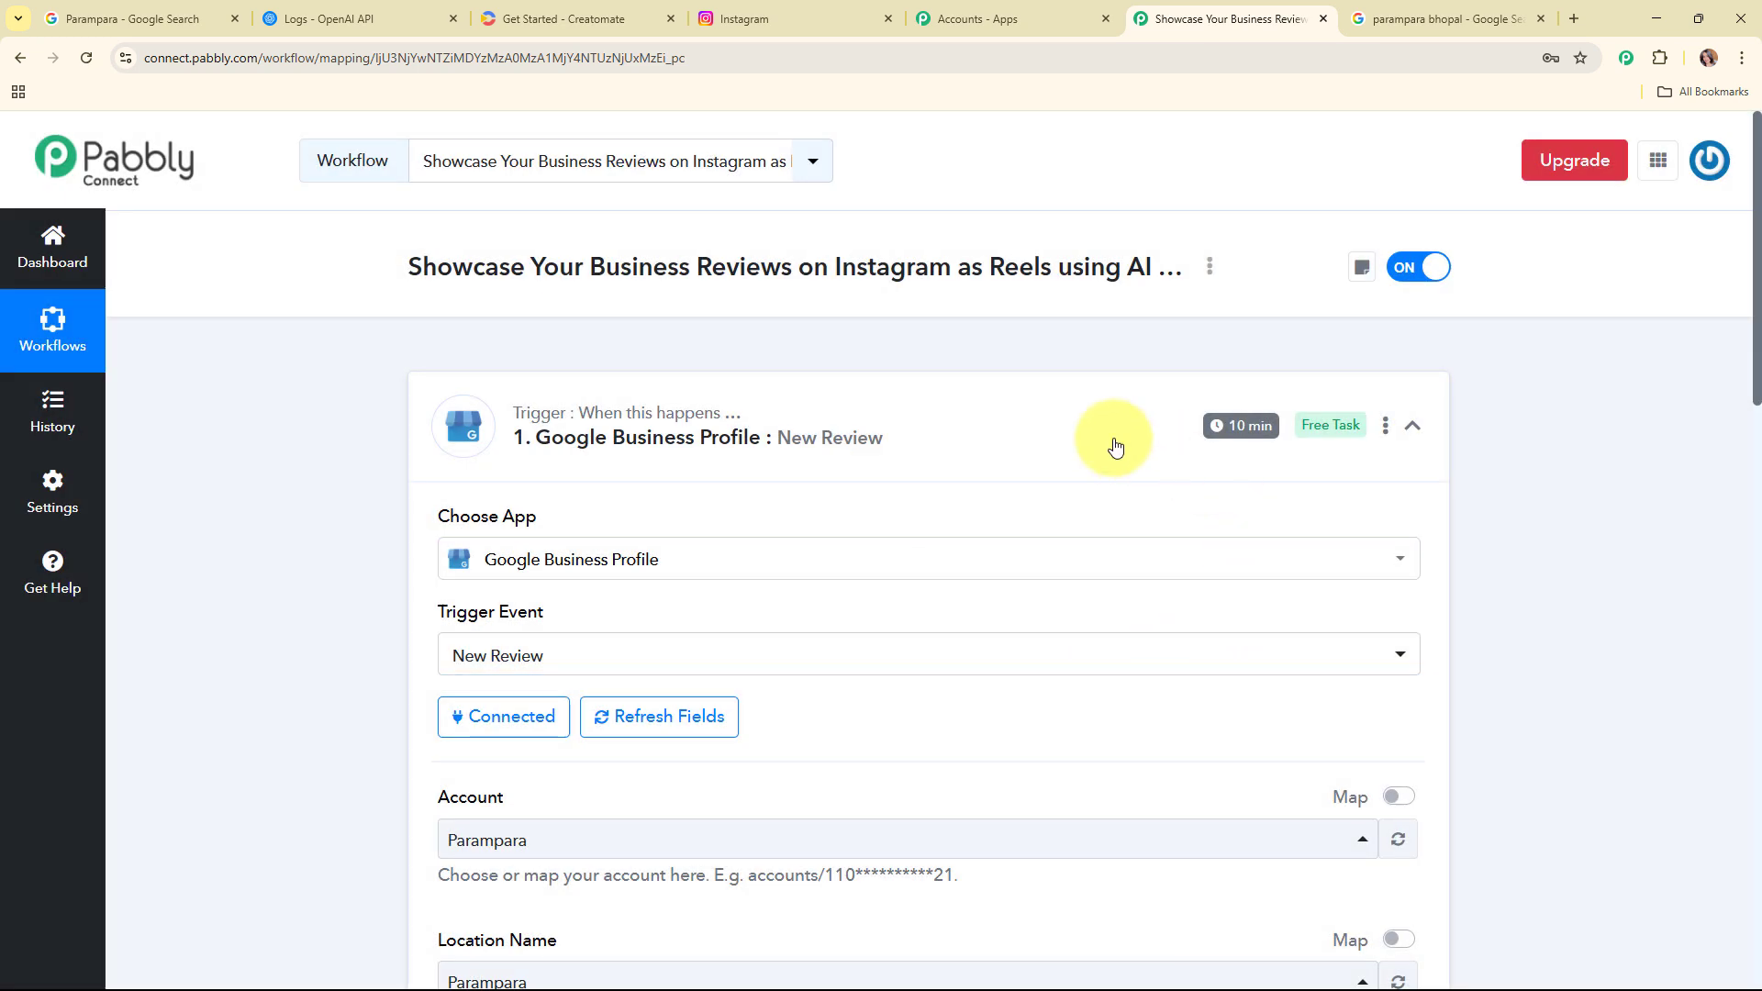
{"action": "left_click", "coordinate": [1115, 447]}
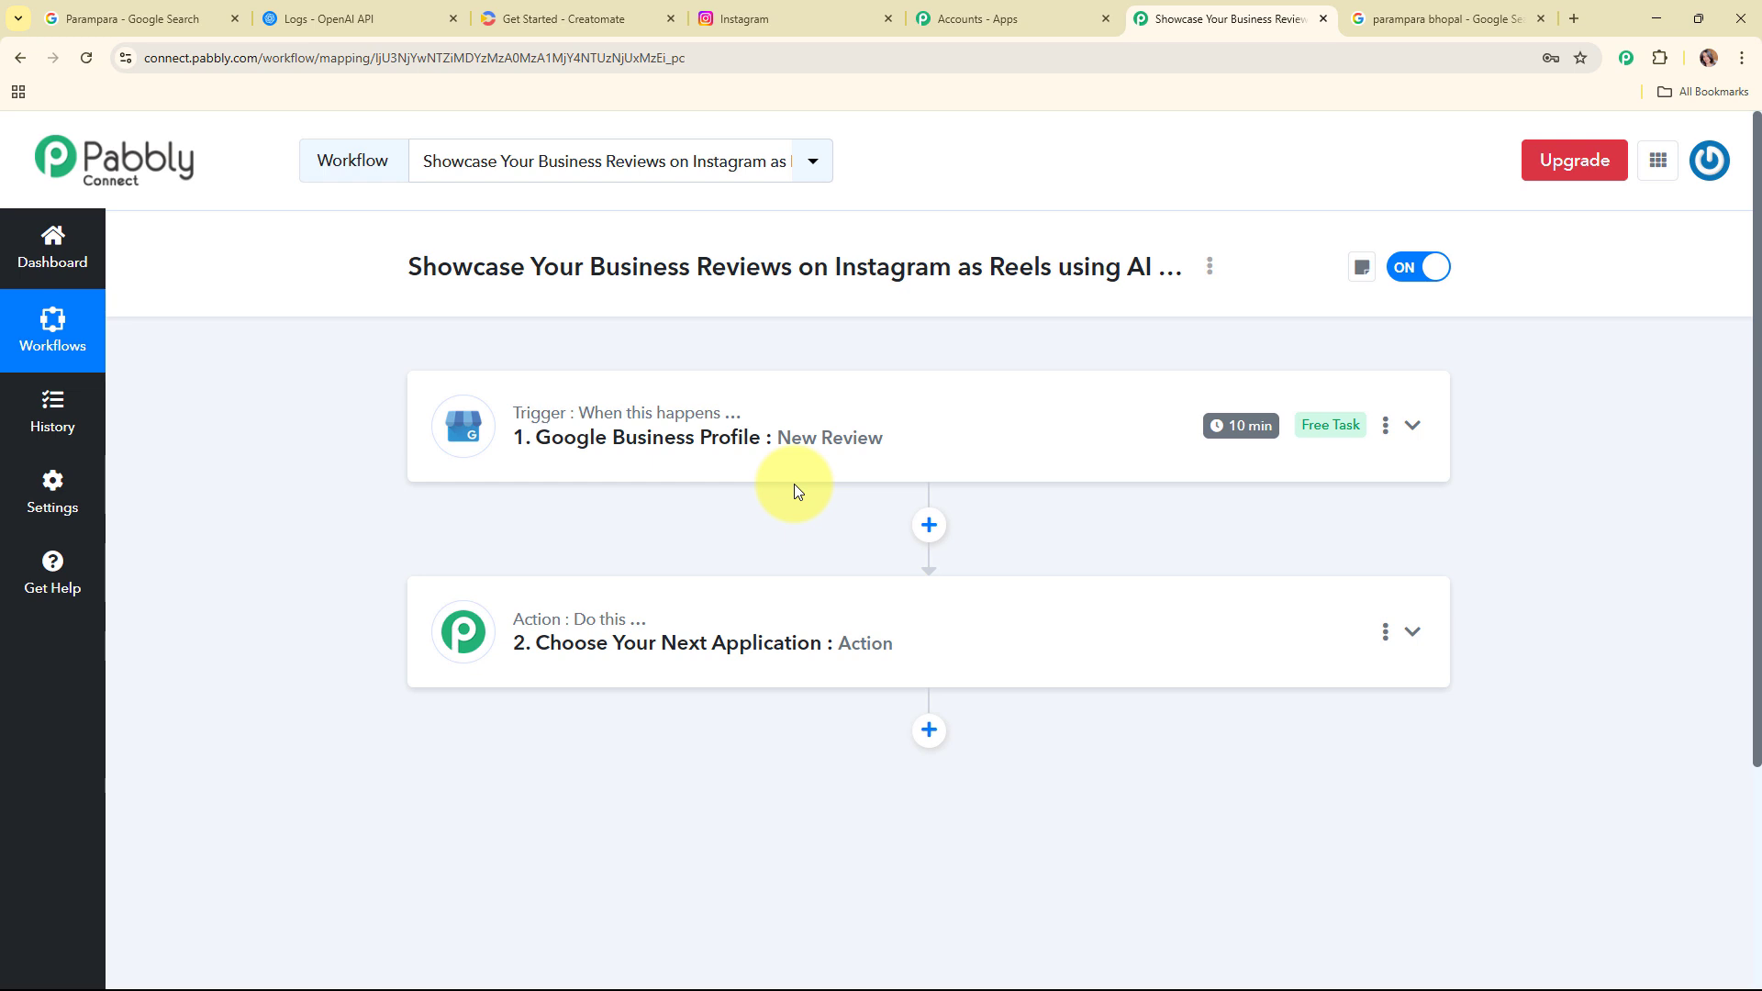
Step: Choose Filter (Pabbly) with the Filter Values event for the second step and connect it
{"action": "left_click", "coordinate": [851, 624]}
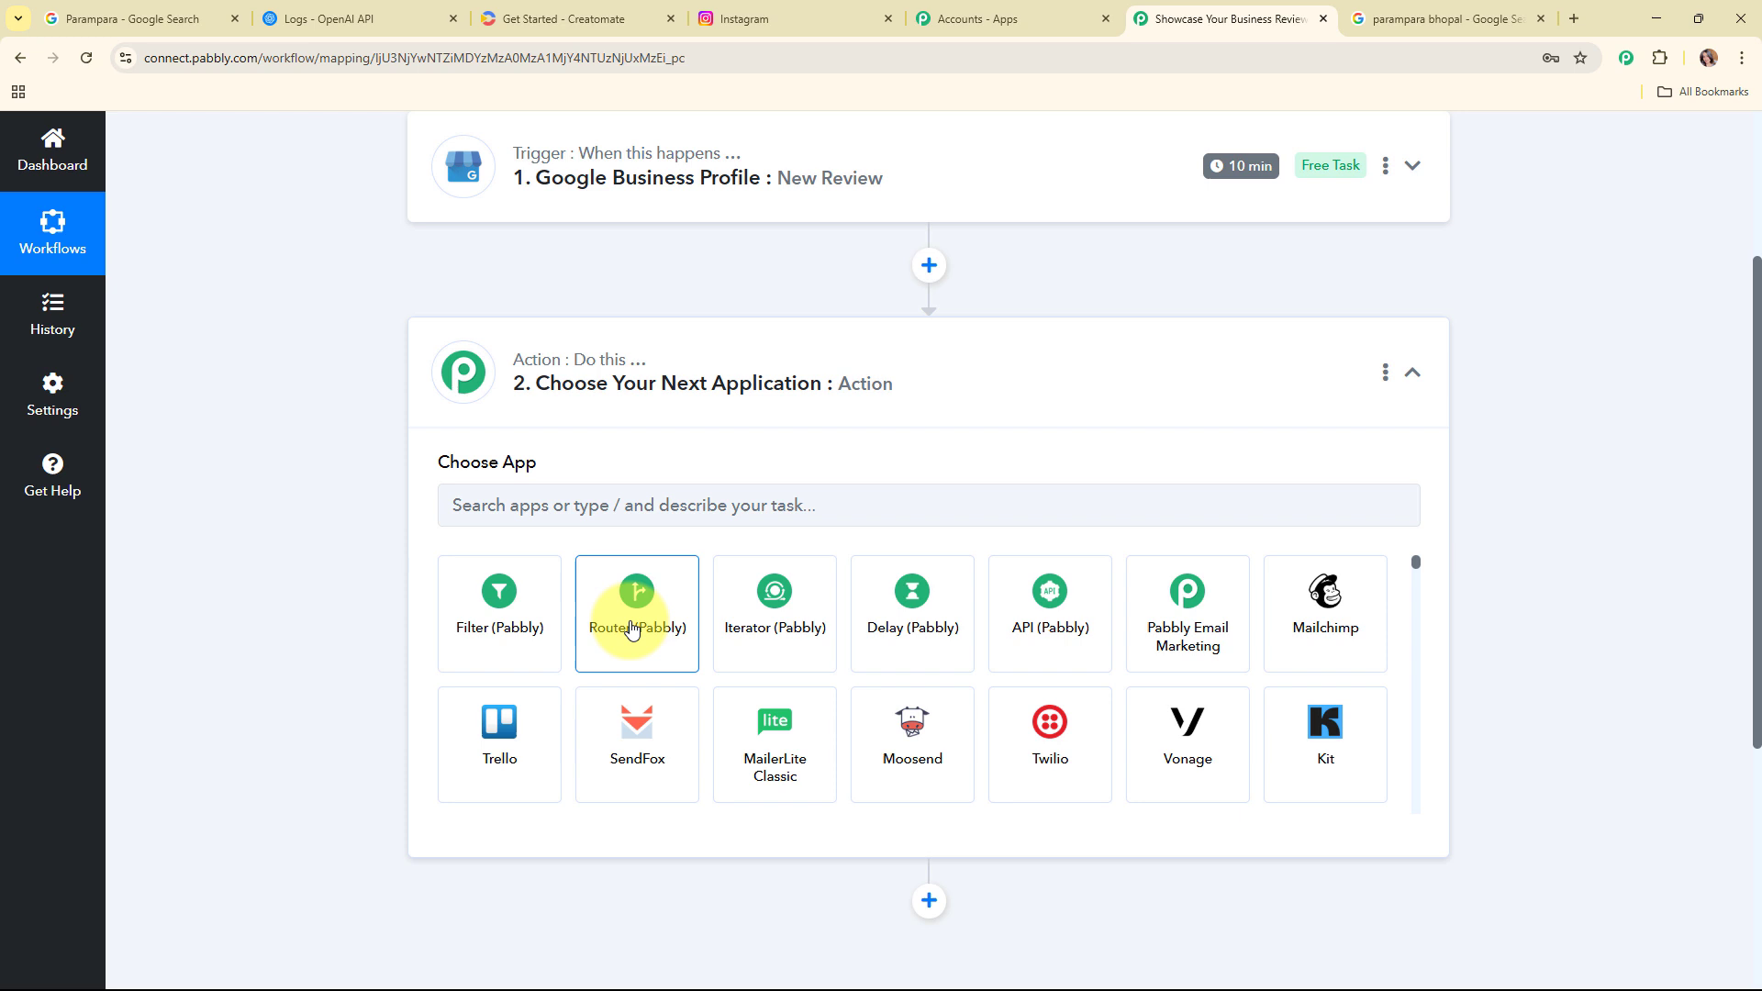
{"action": "left_click", "coordinate": [544, 606]}
{"action": "left_click", "coordinate": [546, 603]}
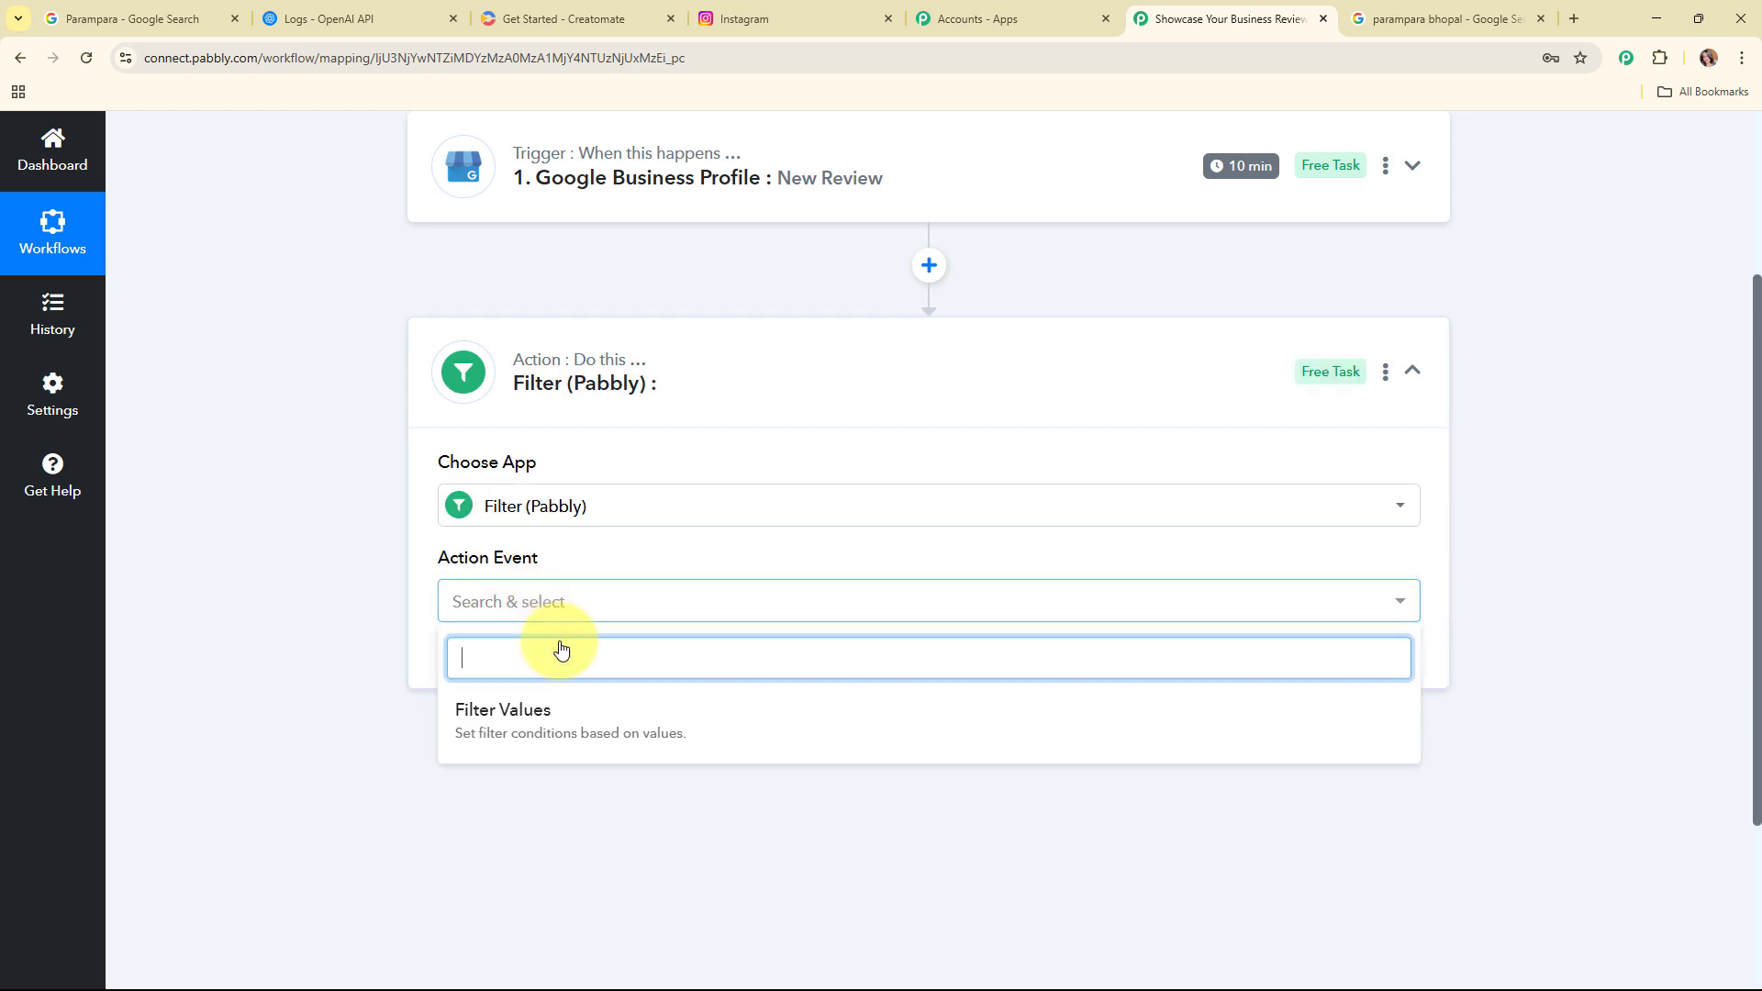
{"action": "left_click", "coordinate": [570, 728]}
{"action": "scroll", "coordinate": [933, 505], "scroll_direction": "down", "scroll_amount": 2}
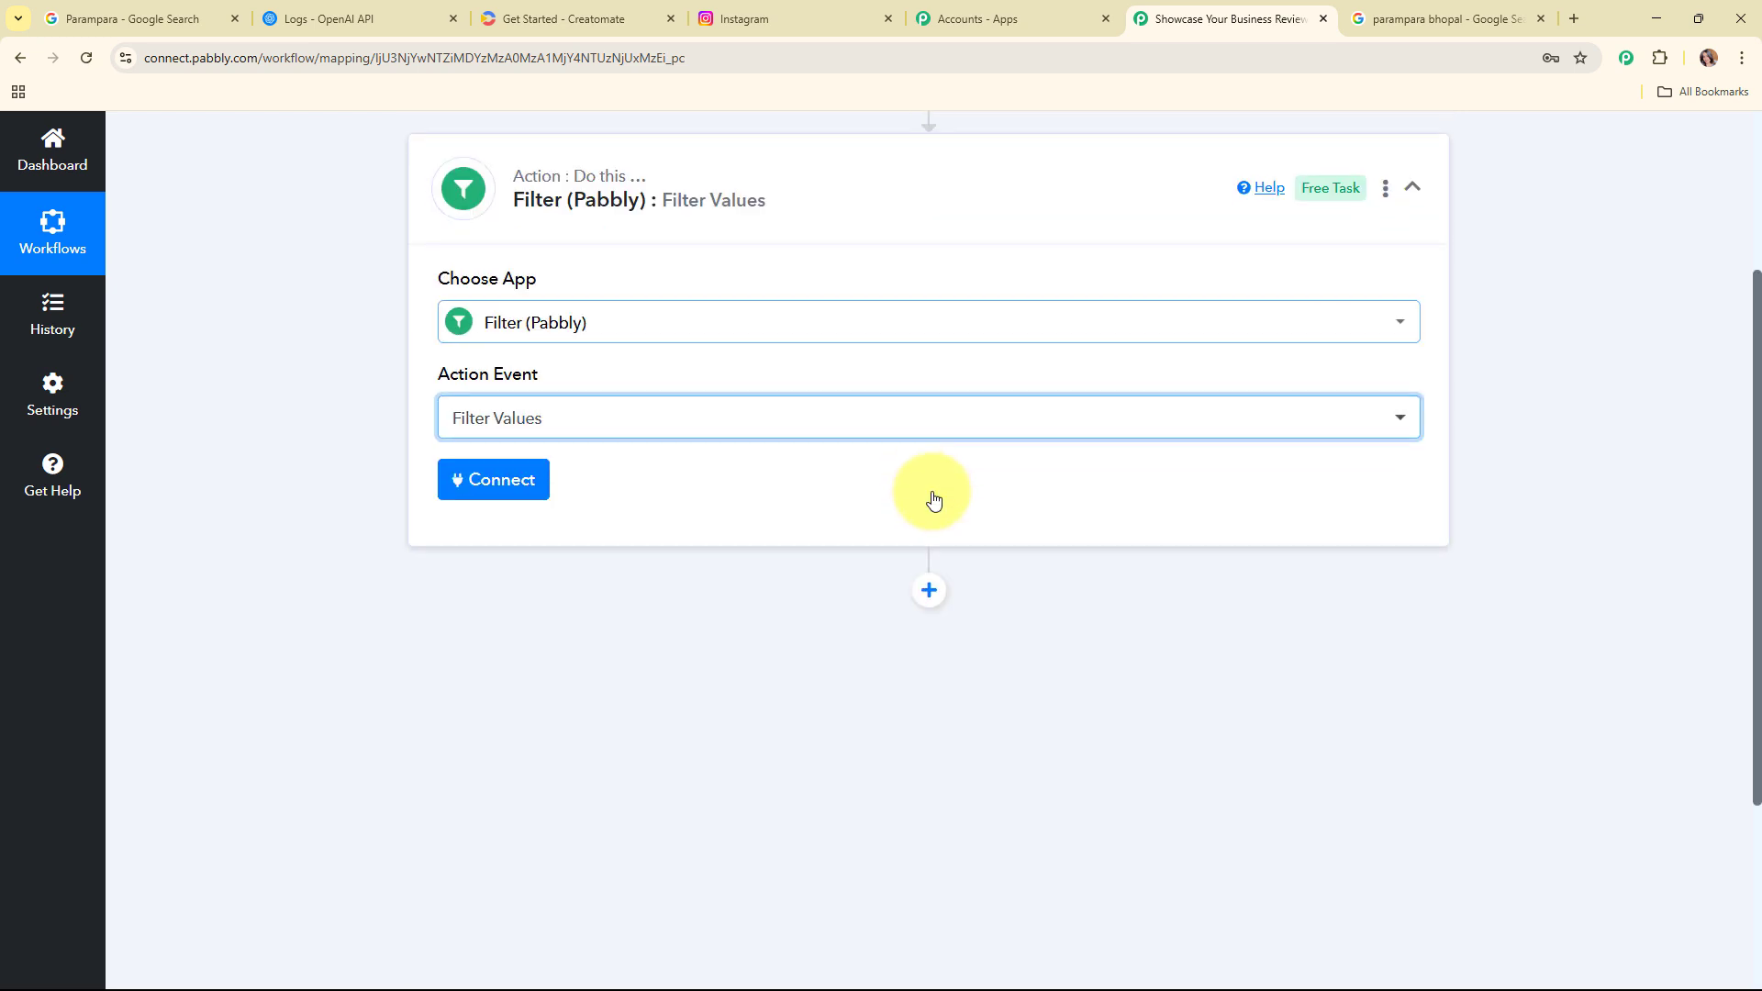
{"action": "left_click", "coordinate": [497, 480]}
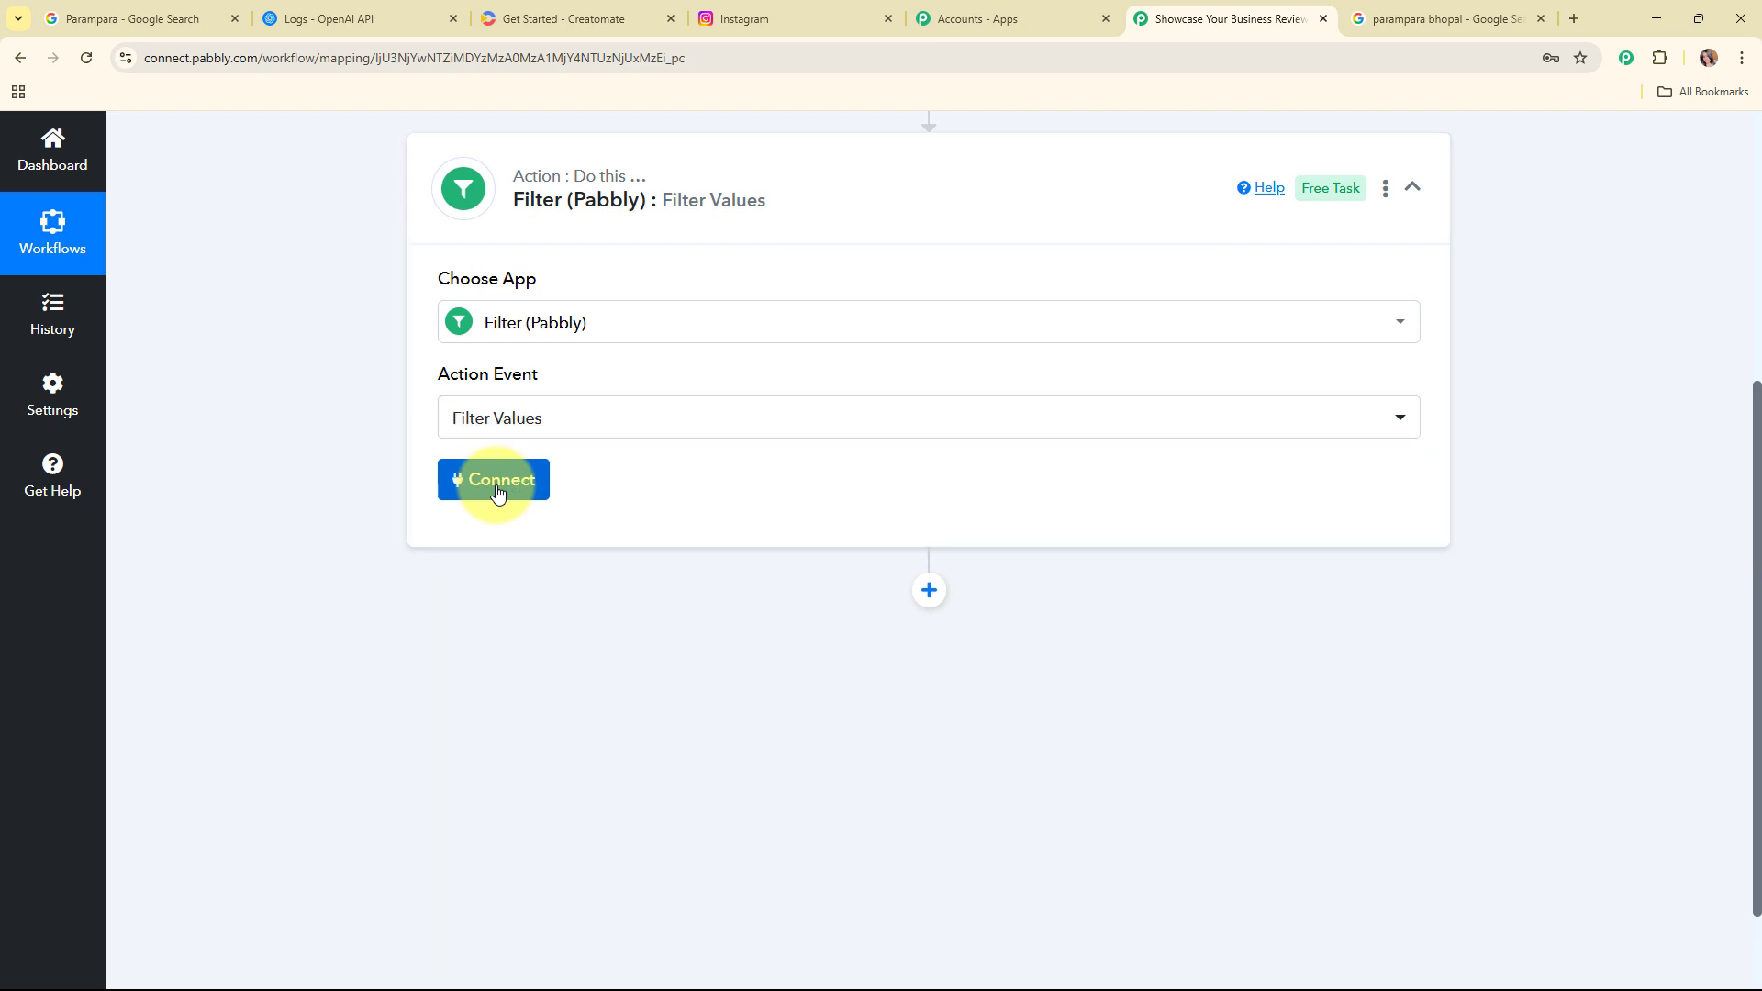
Step: Set the filter condition so StarRating is Equal to FIVE
{"action": "scroll", "coordinate": [551, 197], "scroll_direction": "down", "scroll_amount": 3}
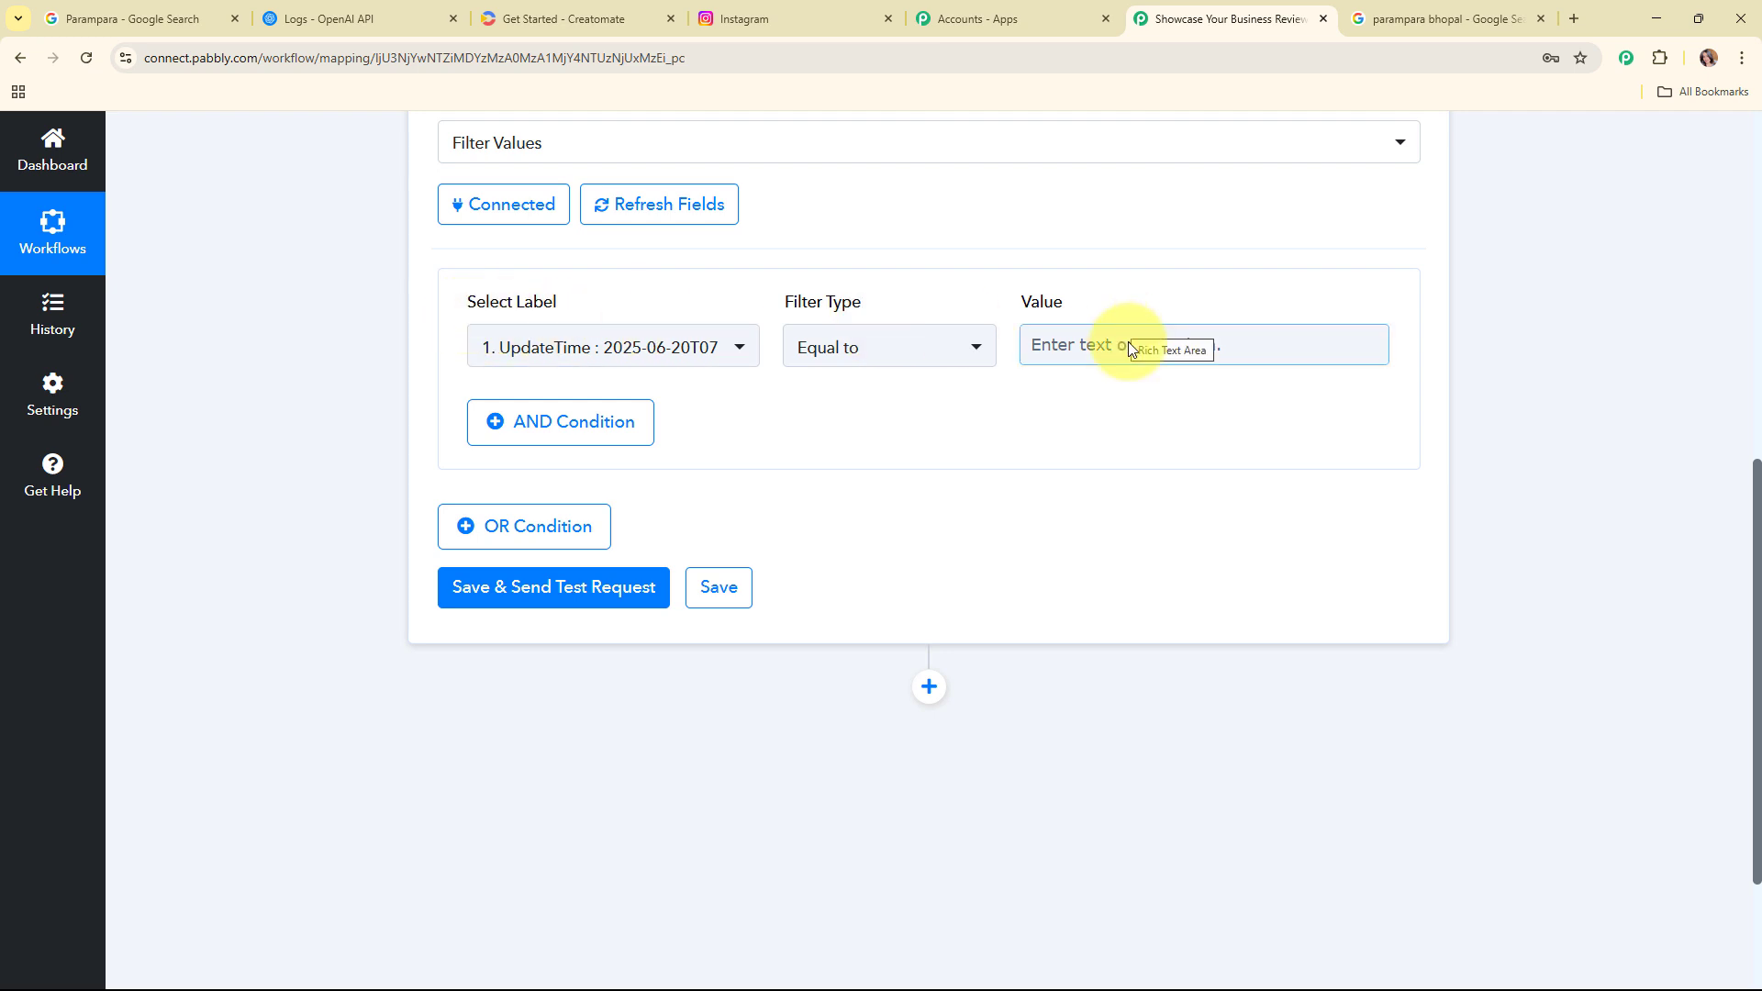
{"action": "left_click", "coordinate": [655, 333]}
{"action": "left_click", "coordinate": [807, 482]}
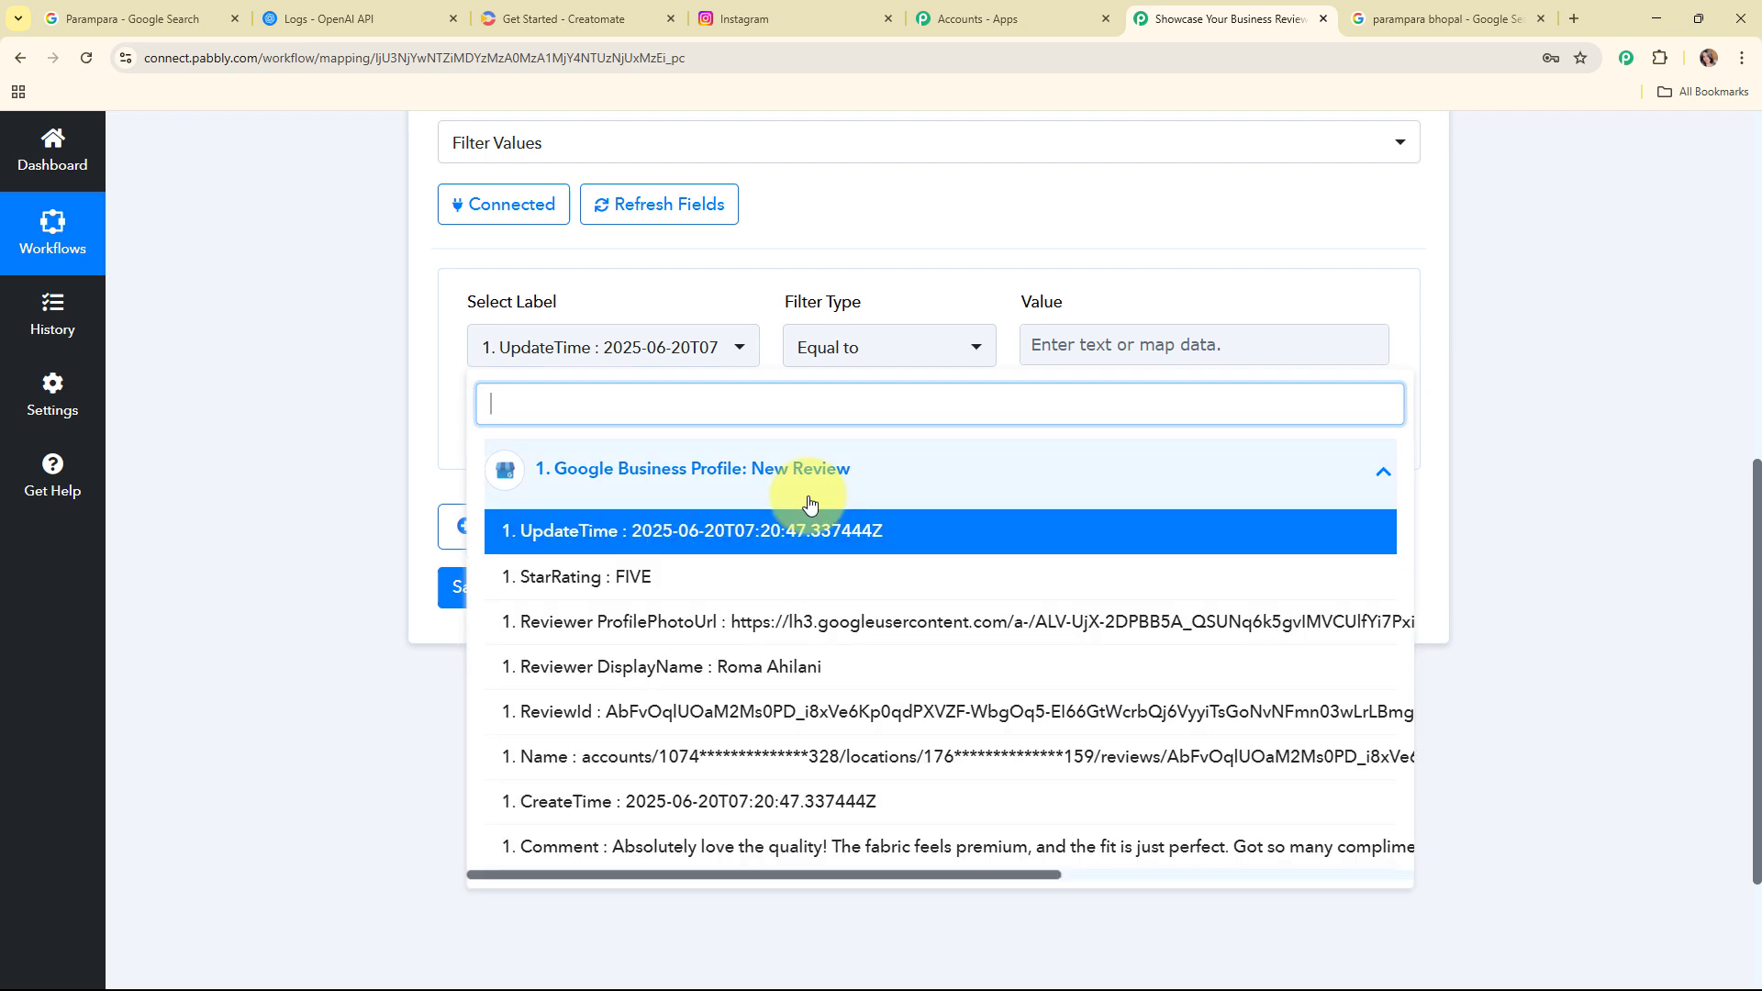
{"action": "left_click", "coordinate": [559, 578]}
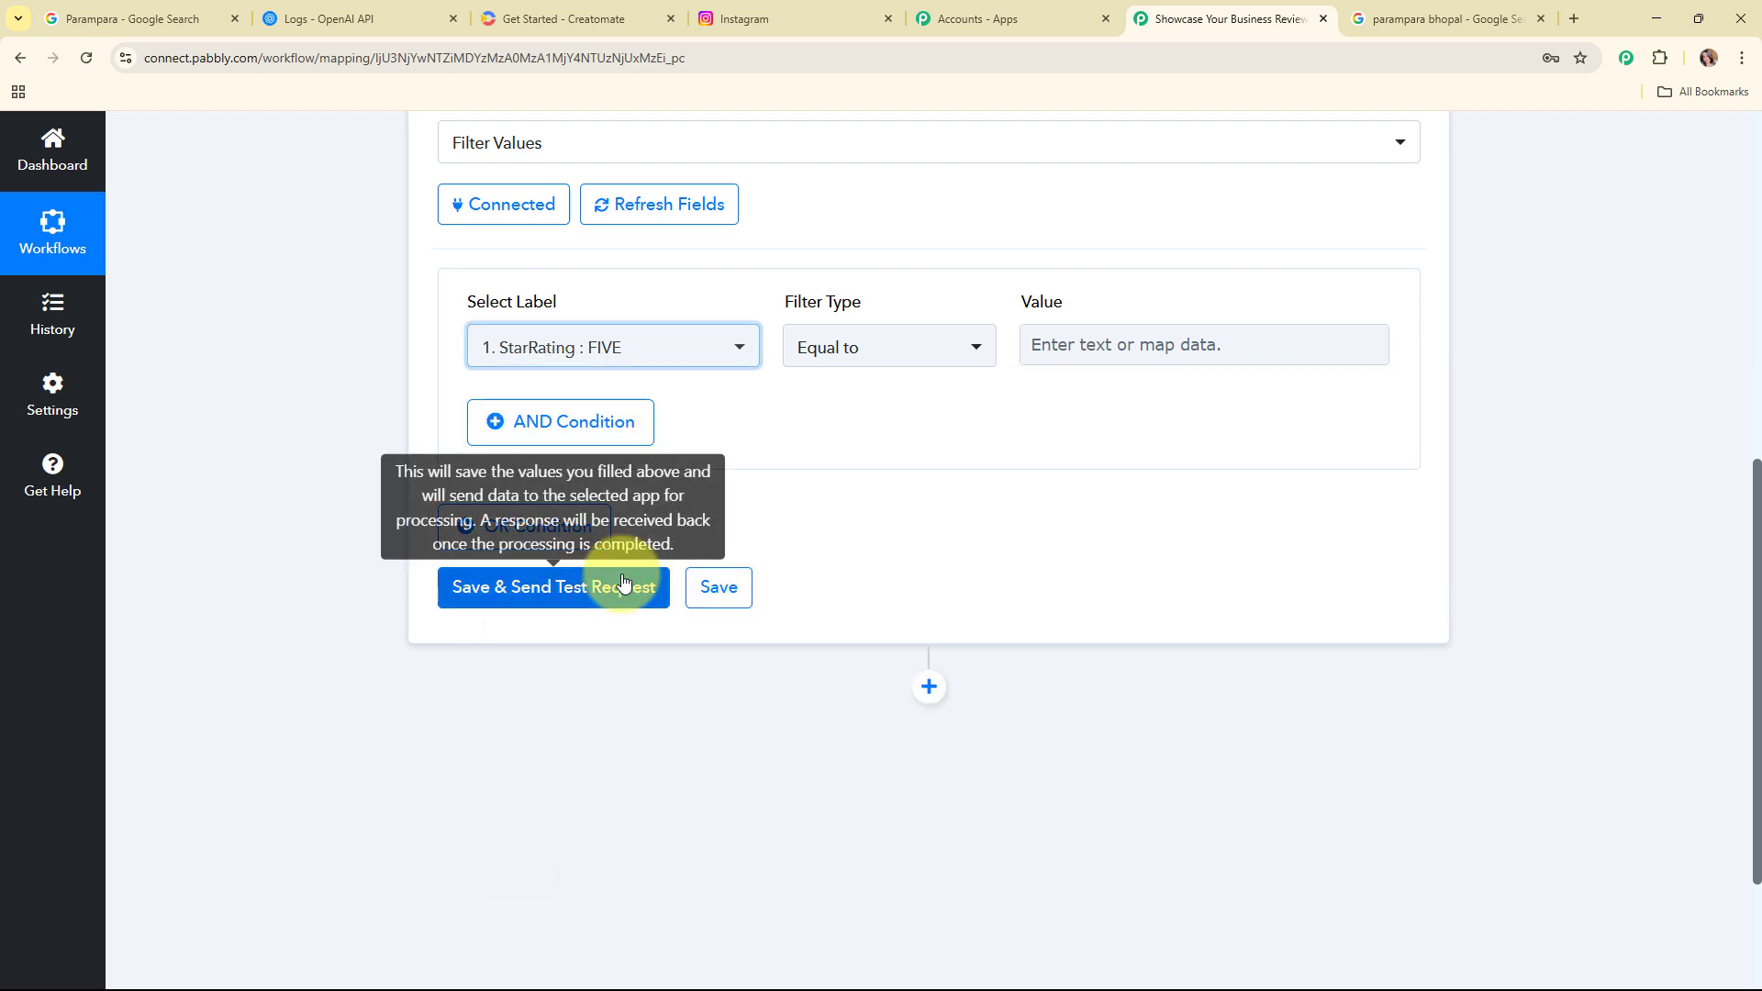
{"action": "left_click", "coordinate": [895, 370]}
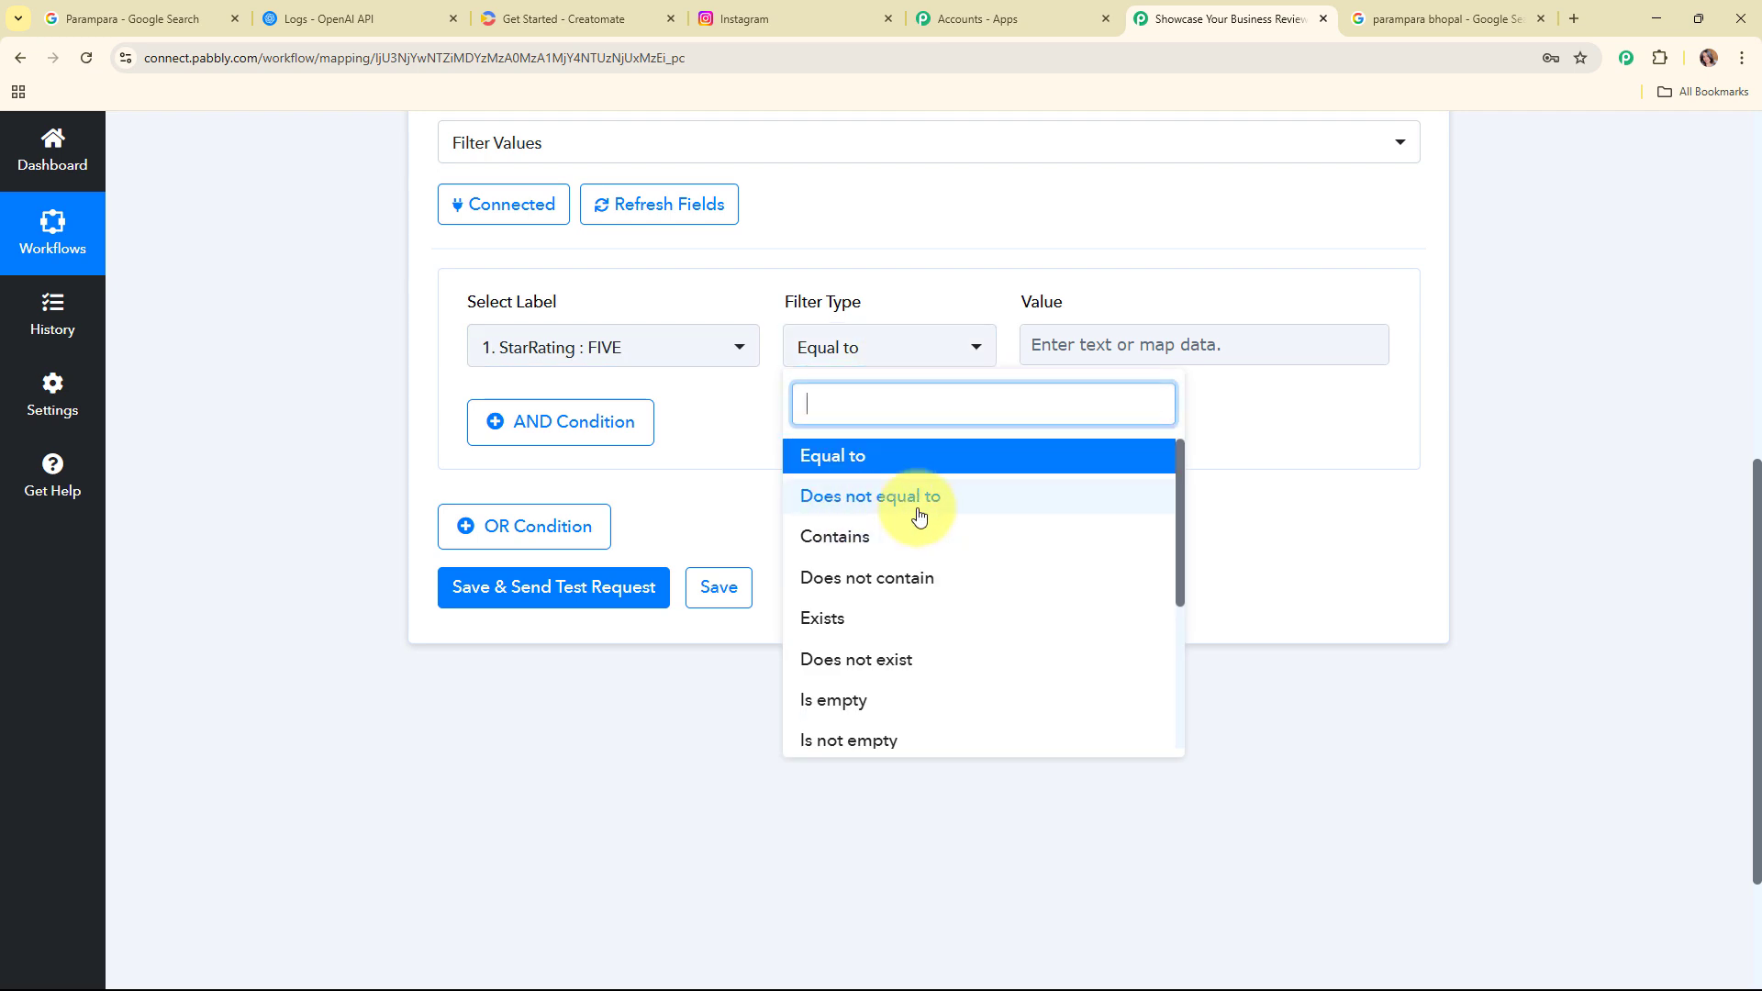
{"action": "scroll", "coordinate": [992, 593], "scroll_direction": "down", "scroll_amount": 3}
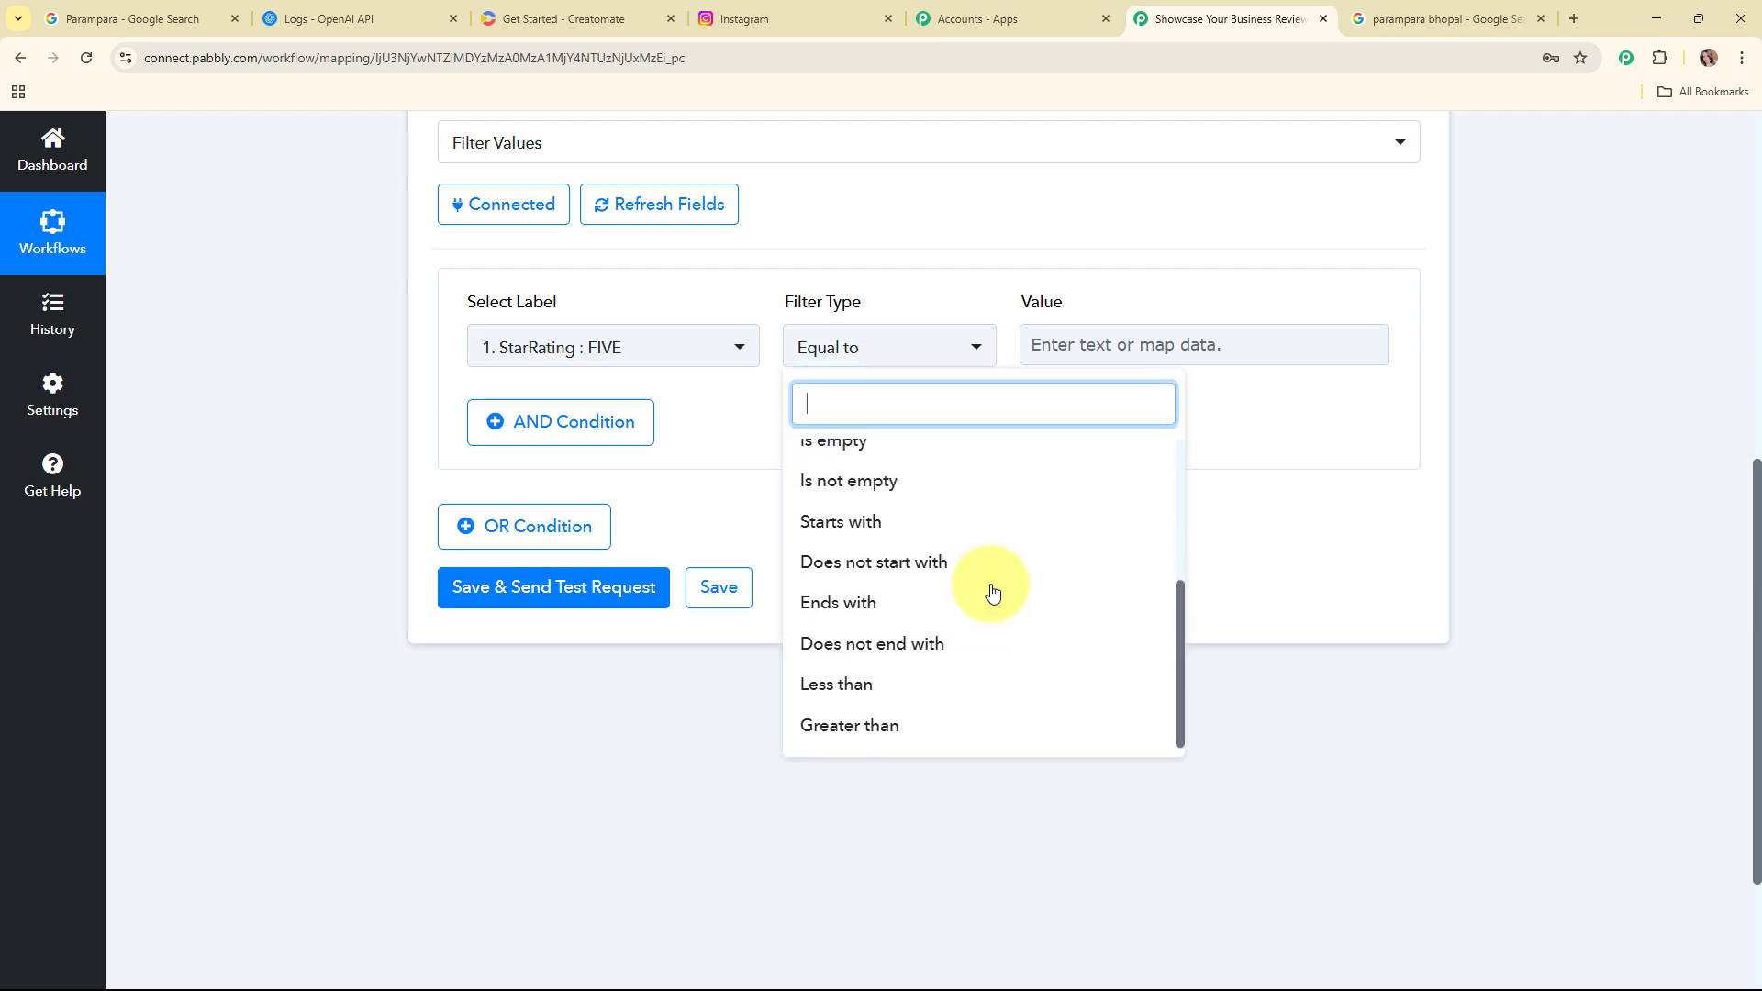
{"action": "scroll", "coordinate": [992, 593], "scroll_direction": "up", "scroll_amount": 3}
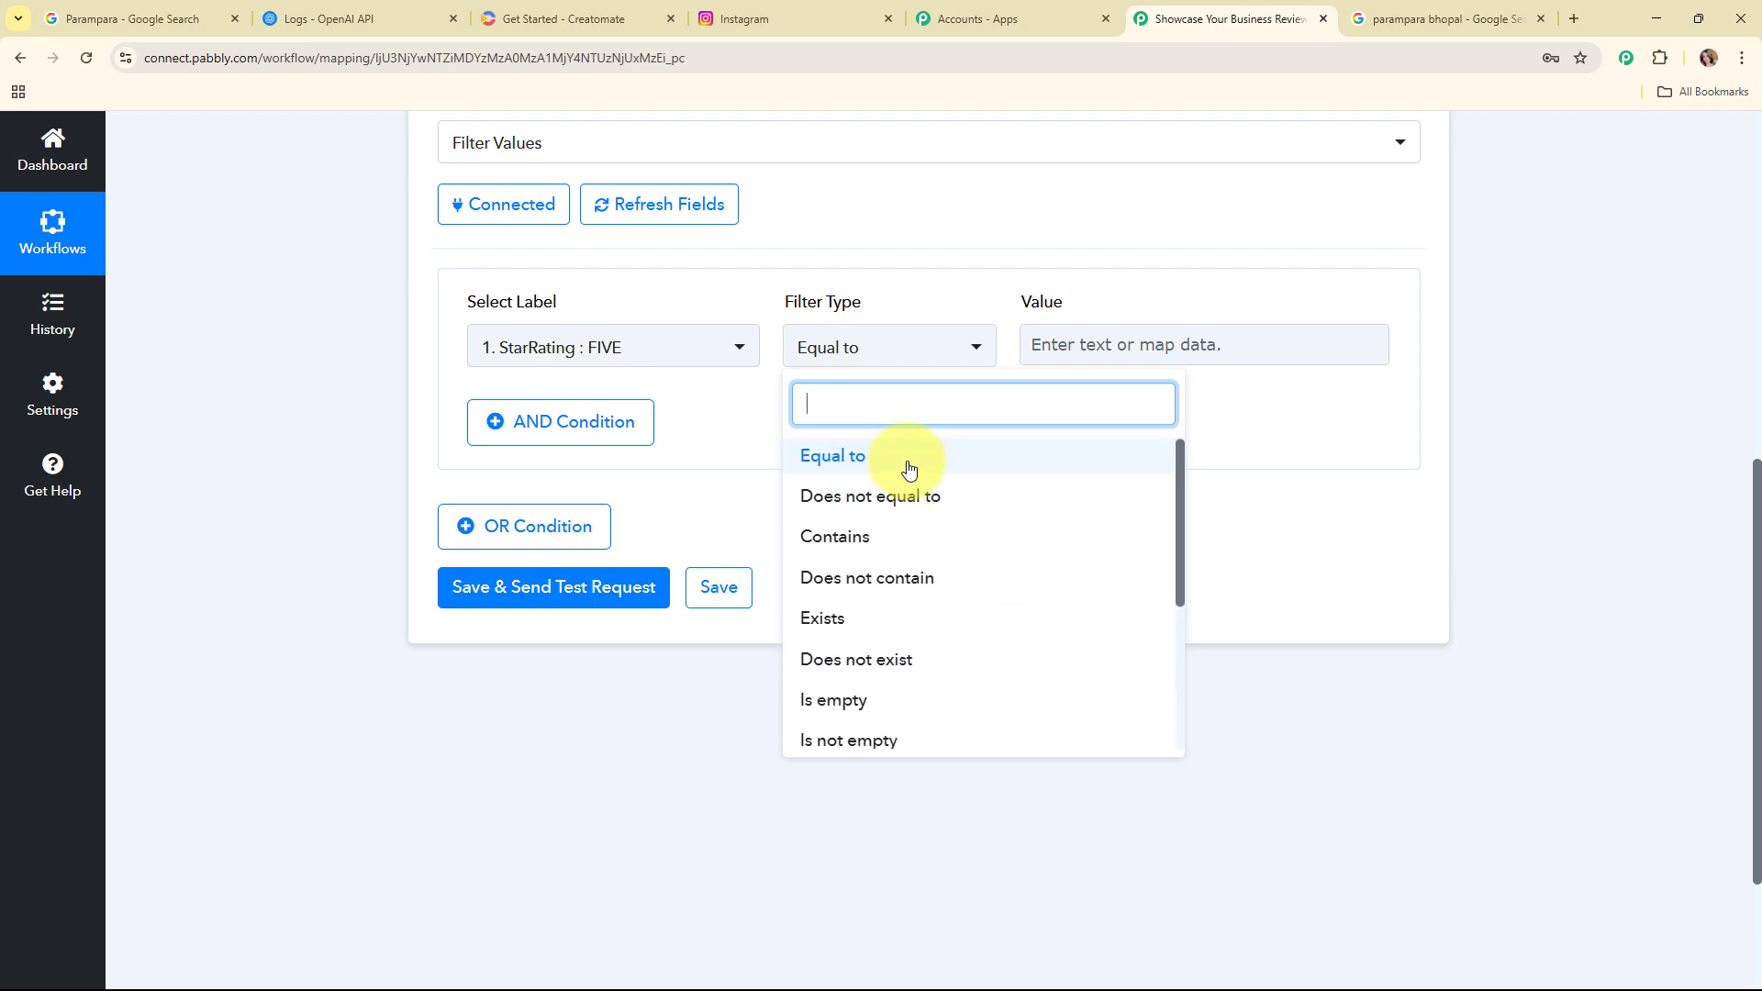
{"action": "left_click", "coordinate": [909, 470]}
{"action": "left_click", "coordinate": [1130, 361]}
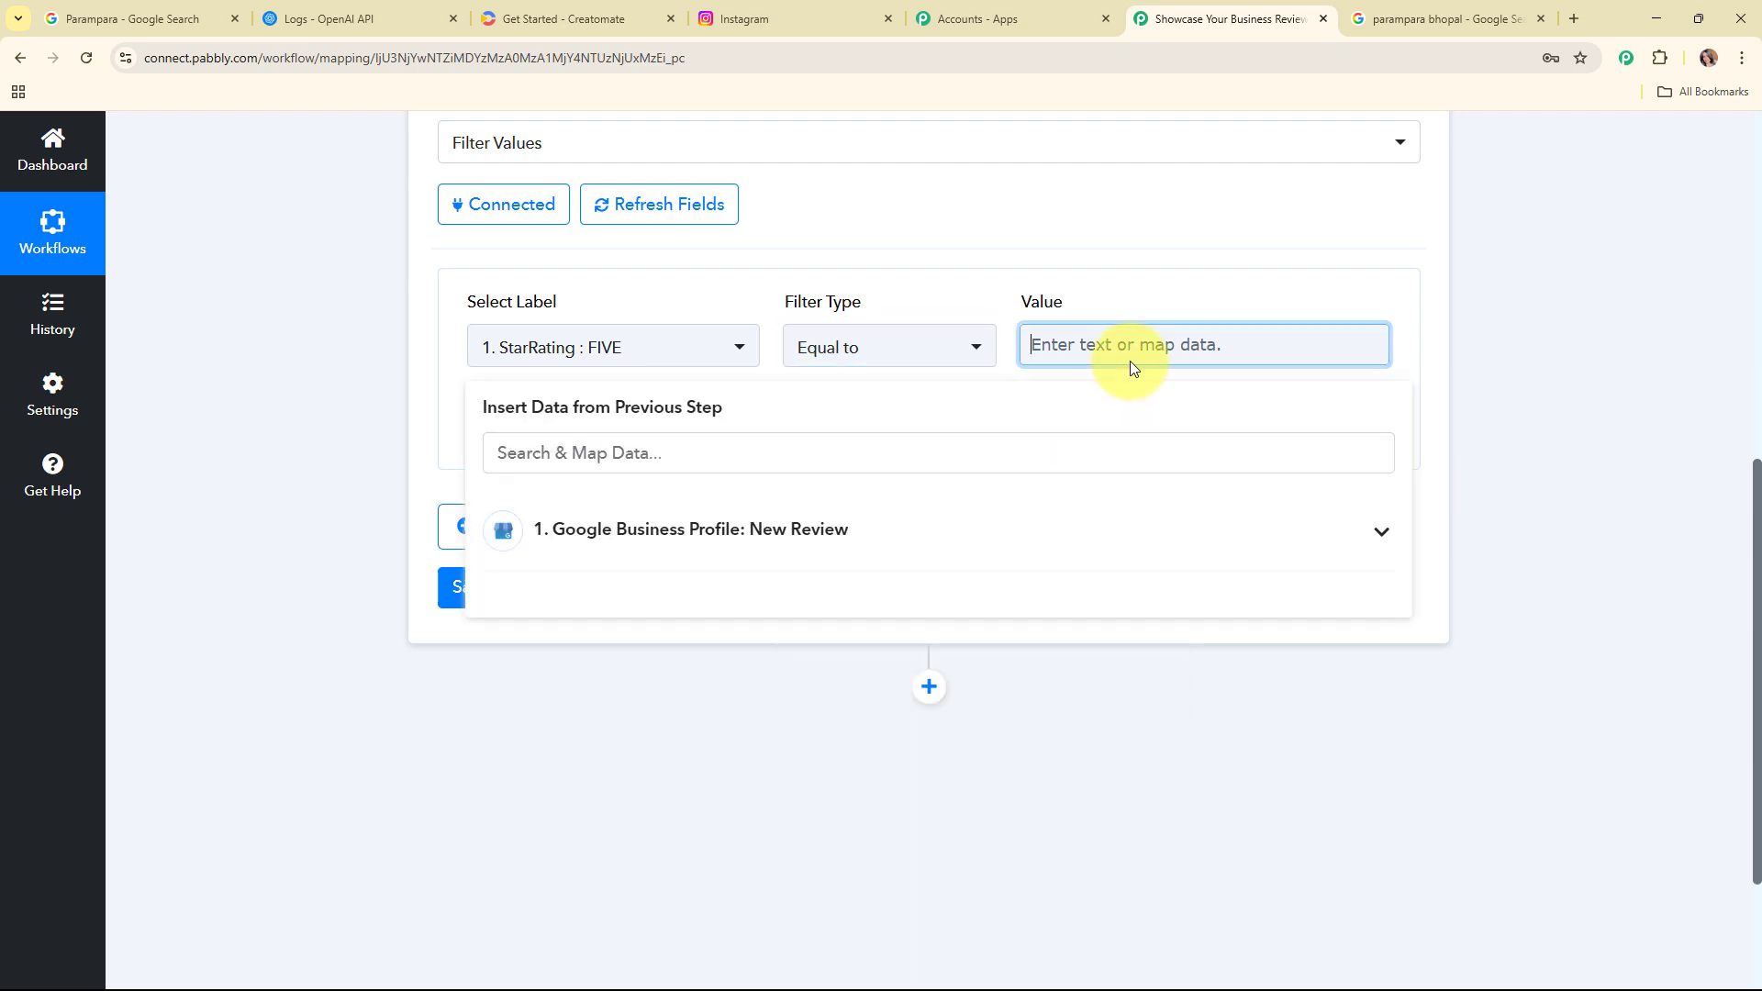
{"action": "type", "text": "FIVE"}
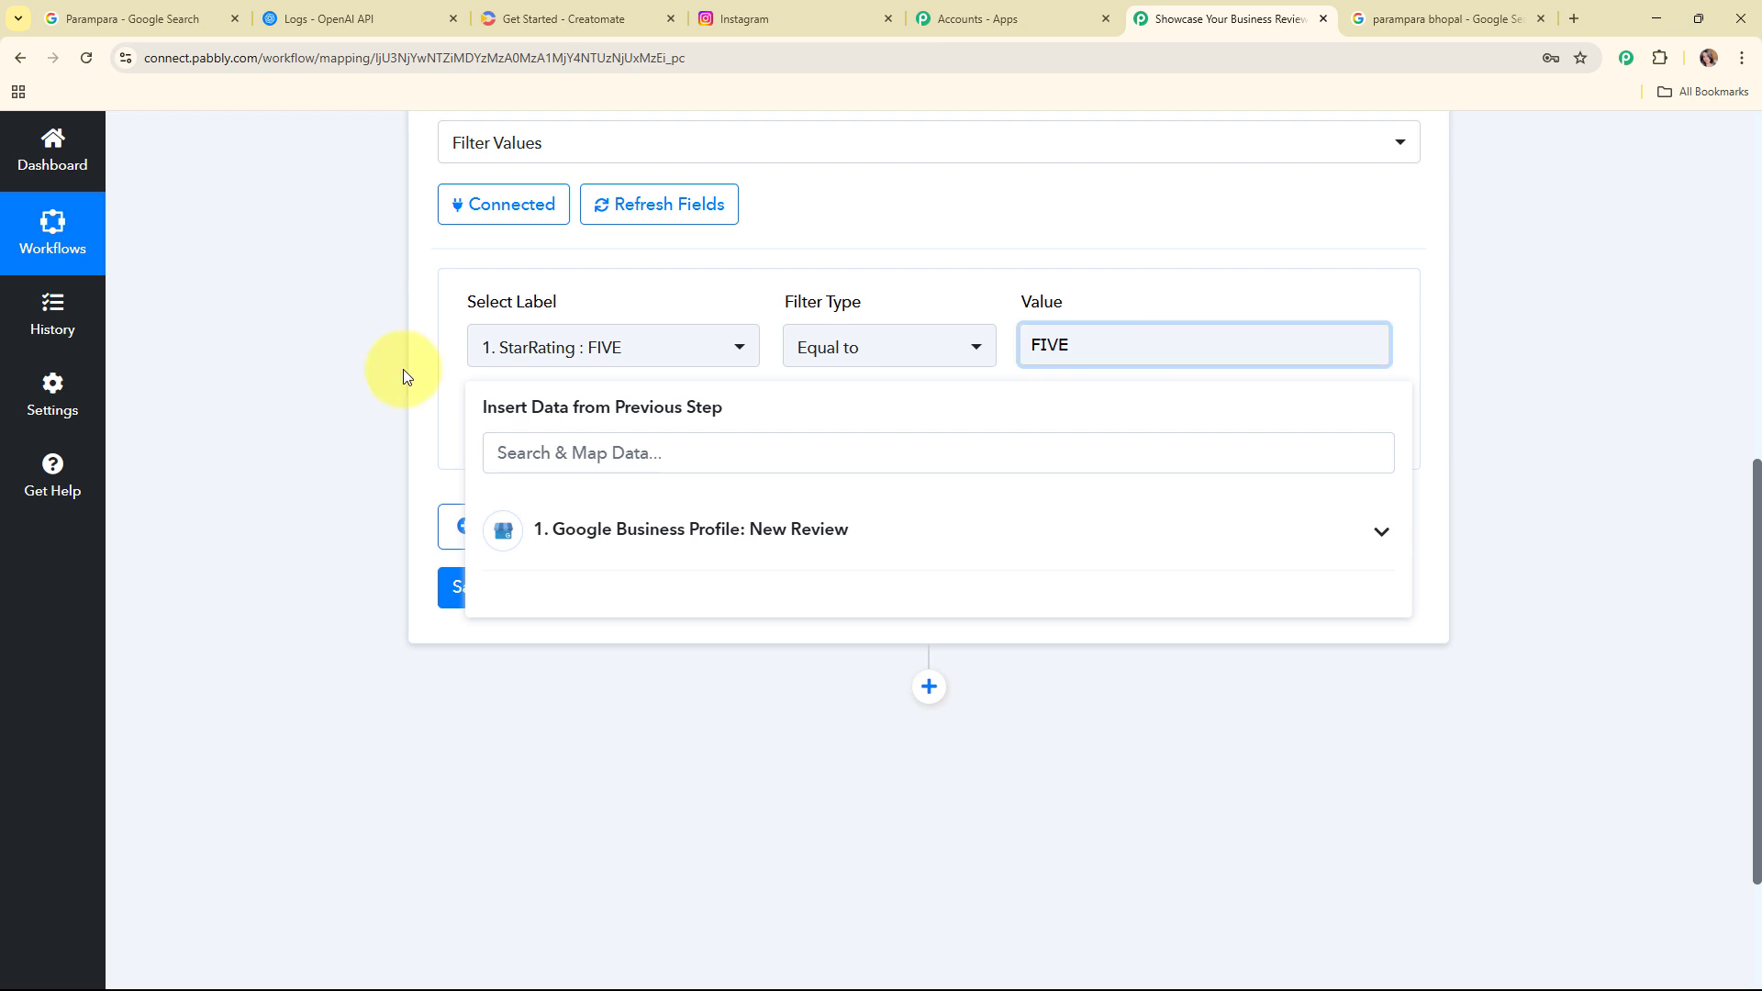
{"action": "left_click", "coordinate": [347, 362]}
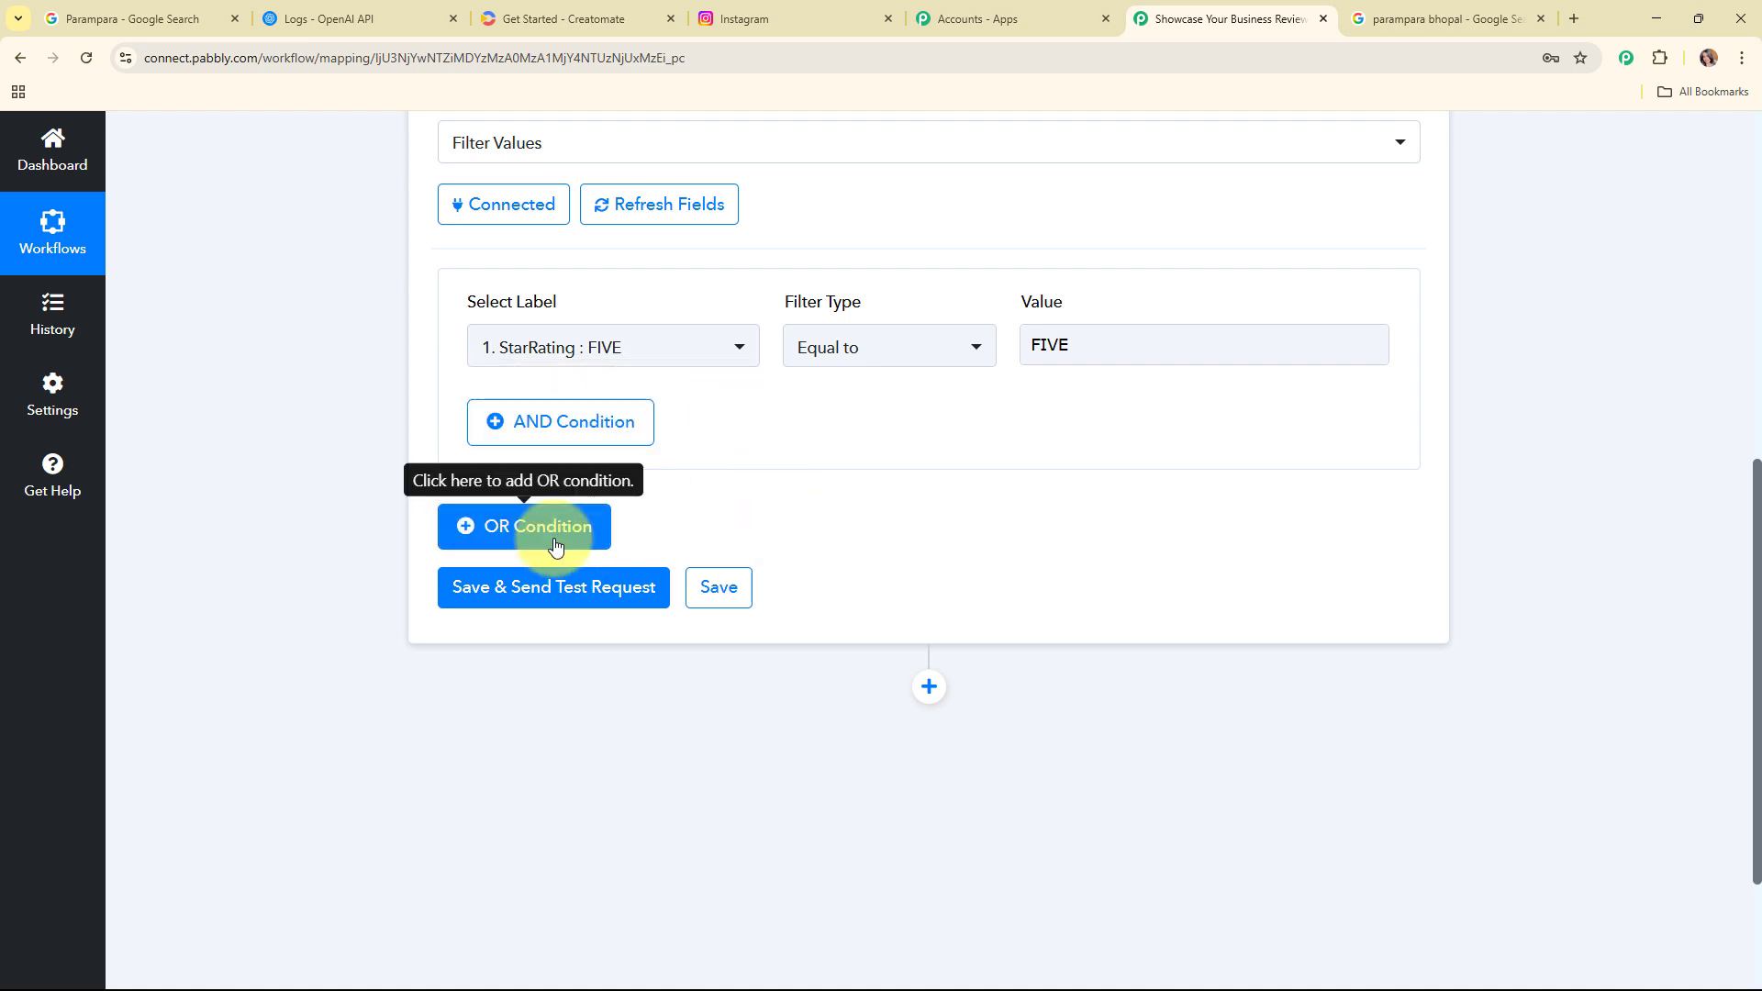
Step: Save and send a test request for the filter, review the response, and collapse the filter step
{"action": "left_click", "coordinate": [577, 590]}
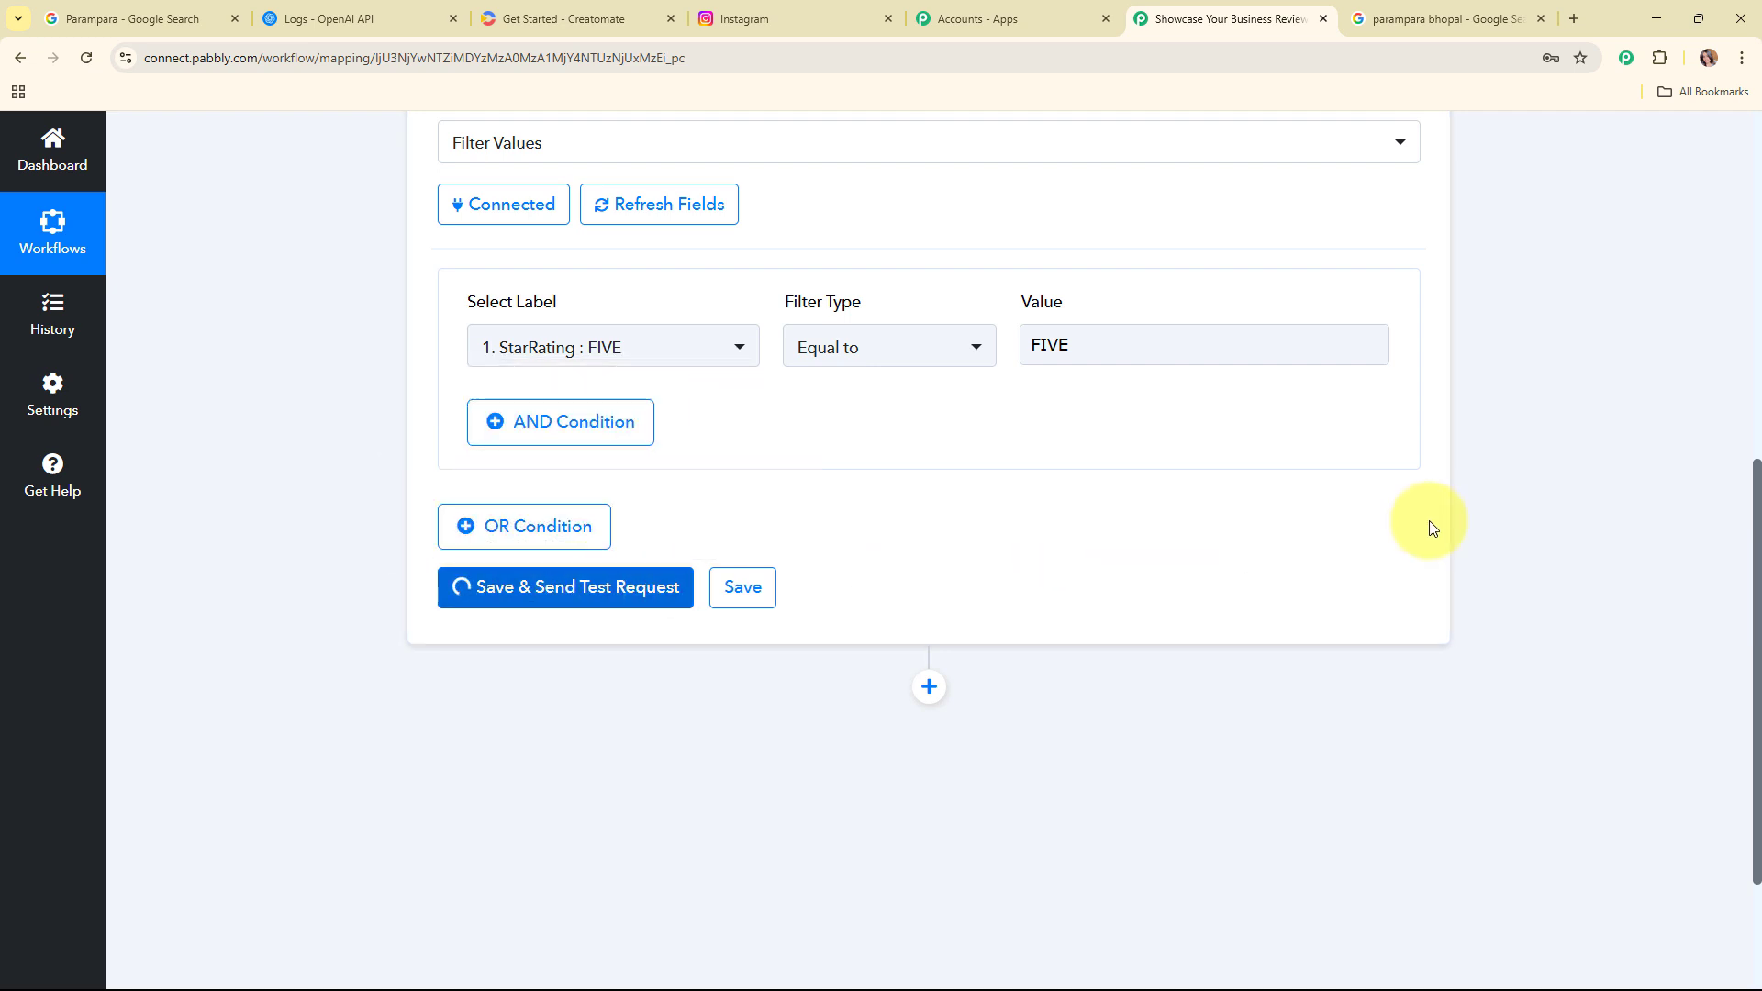
{"action": "scroll", "coordinate": [991, 251], "scroll_direction": "down", "scroll_amount": 3}
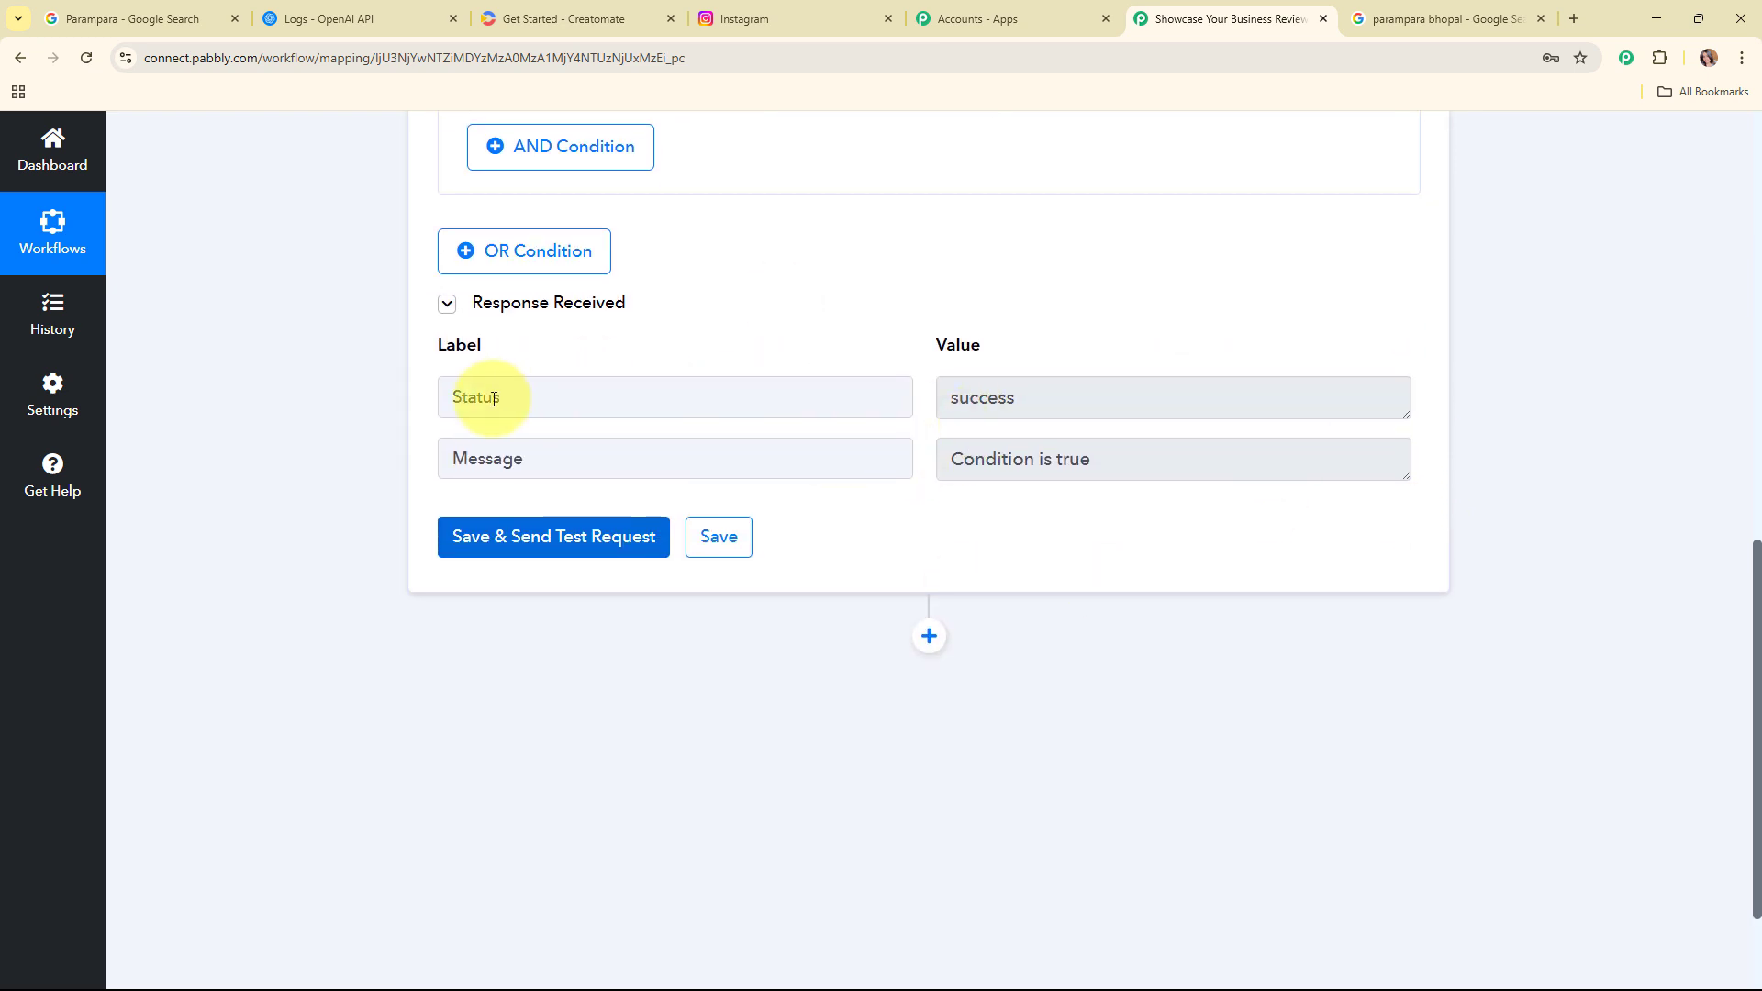
{"action": "left_click_drag", "start_coordinate": [1239, 397], "coordinate": [778, 405]}
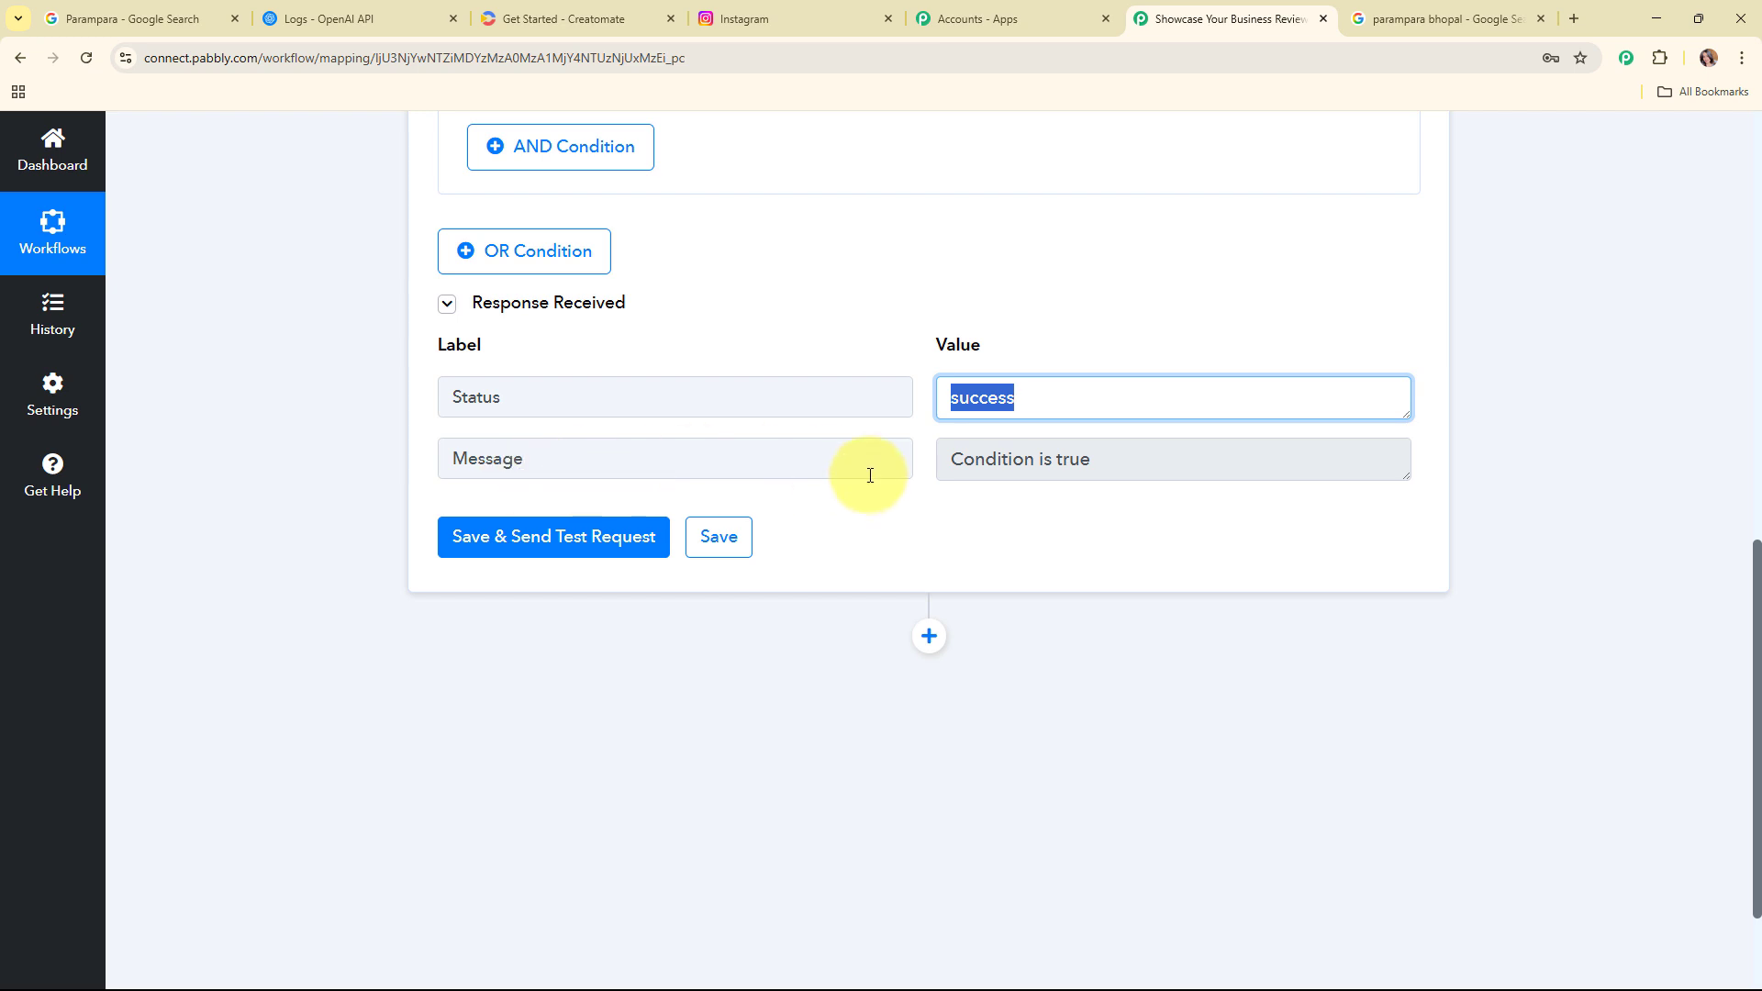
{"action": "left_click_drag", "start_coordinate": [1190, 467], "coordinate": [759, 480]}
{"action": "left_click", "coordinate": [1190, 547]}
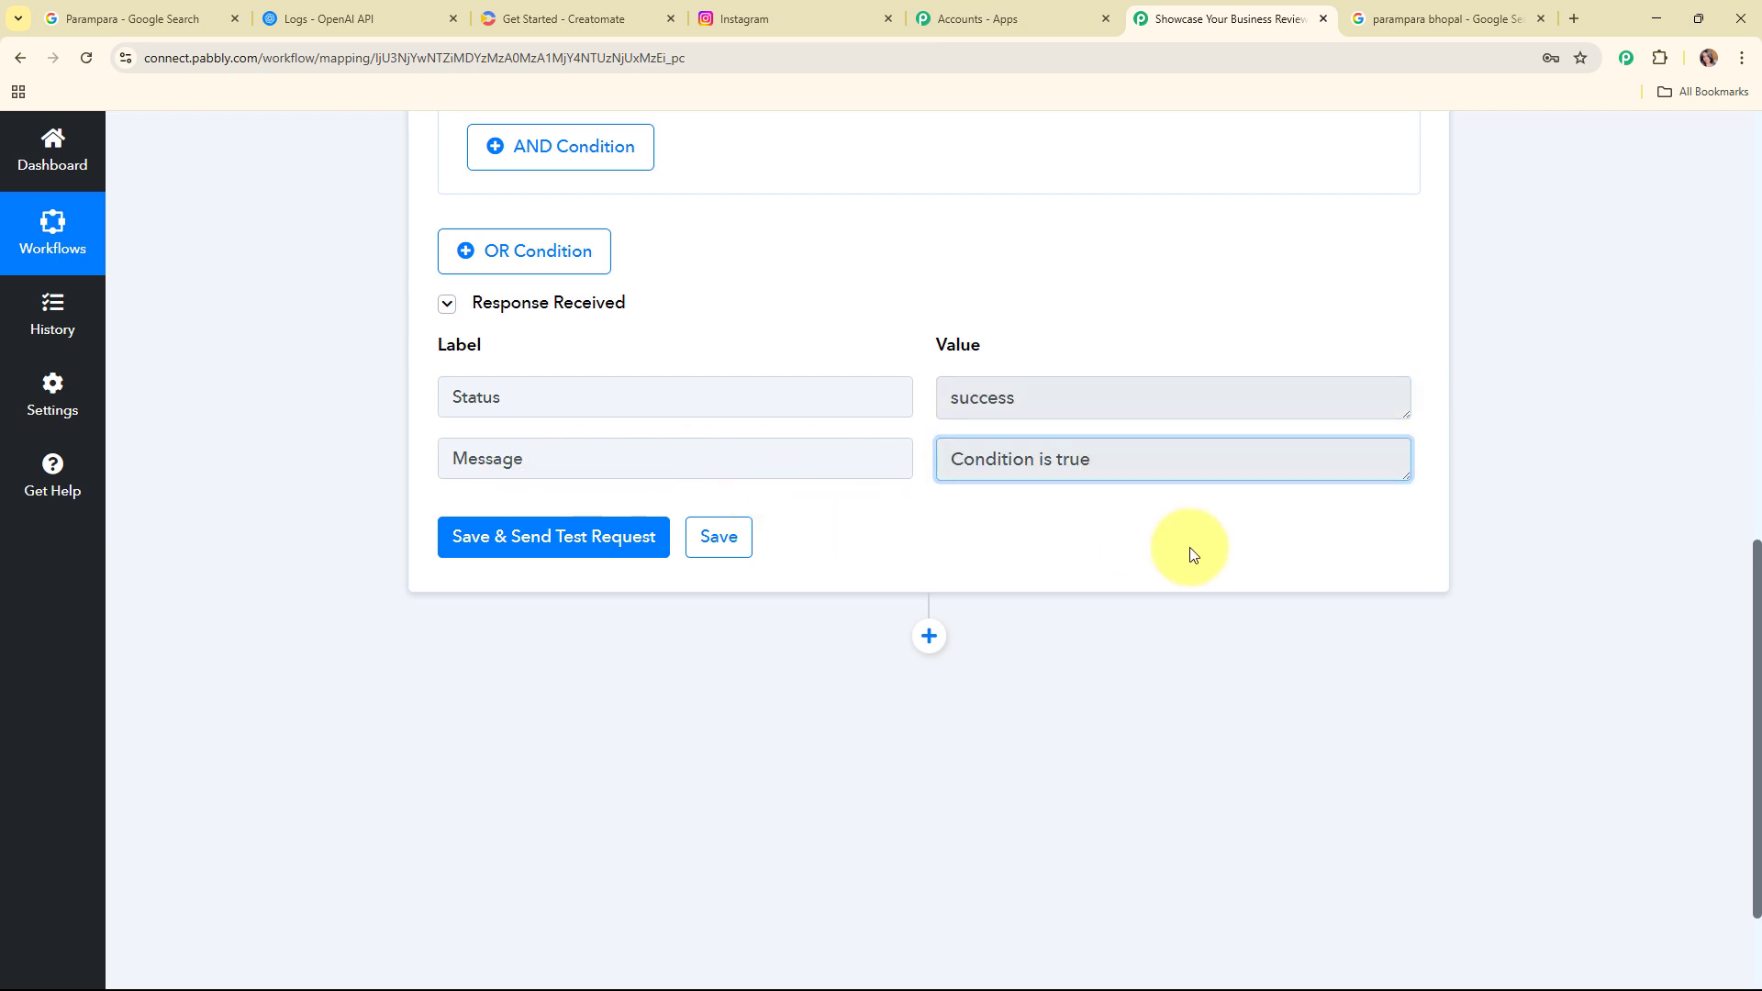
{"action": "scroll", "coordinate": [1534, 504], "scroll_direction": "up", "scroll_amount": 9}
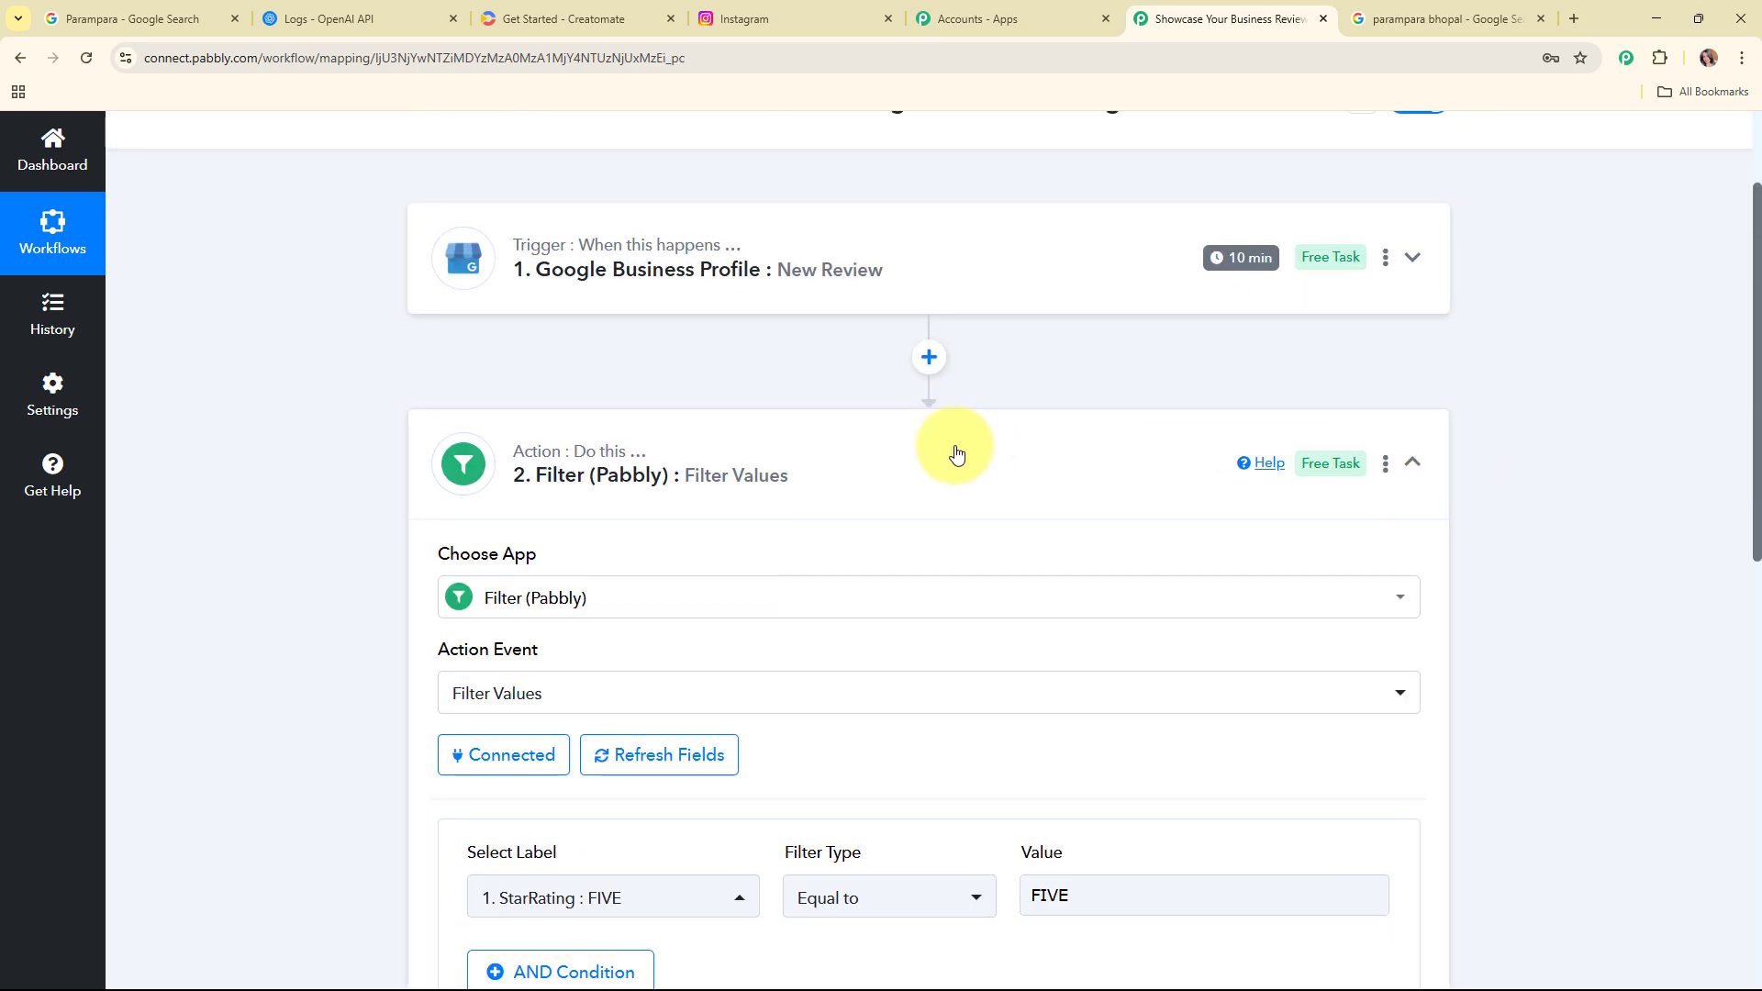
{"action": "left_click", "coordinate": [955, 452]}
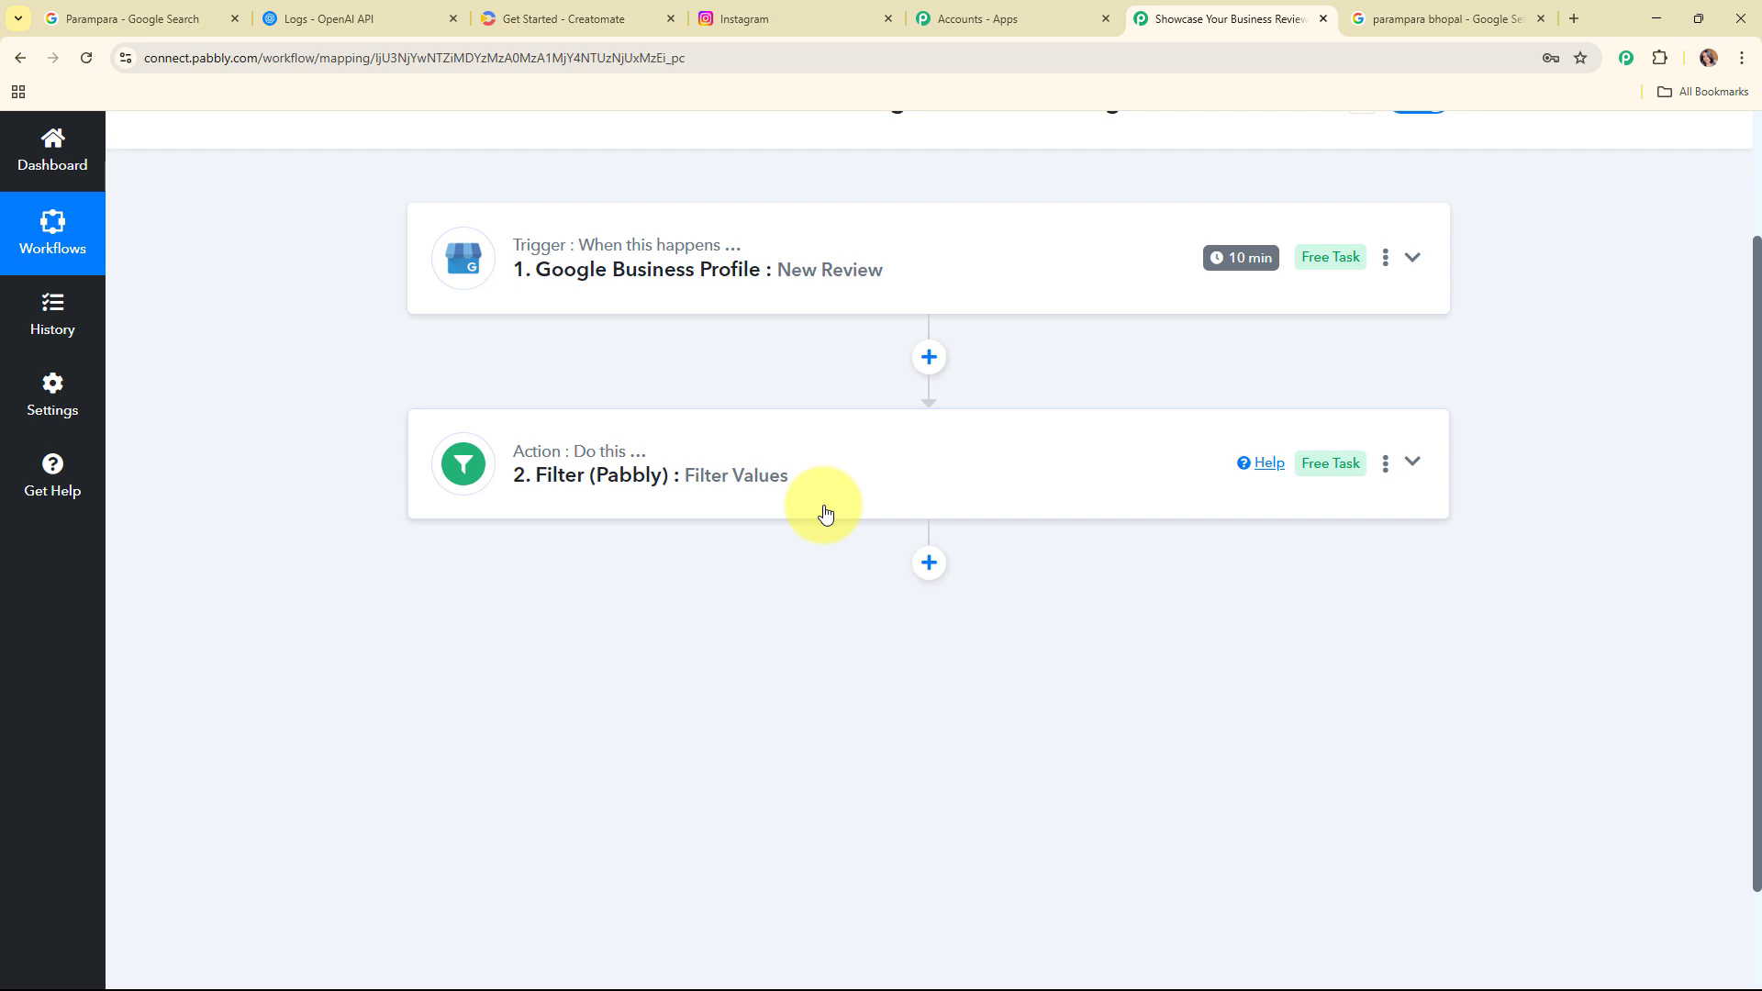
Step: Check the Instagram Reel Template among the Creatomate templates, then return to the workflow
{"action": "left_click", "coordinate": [647, 15]}
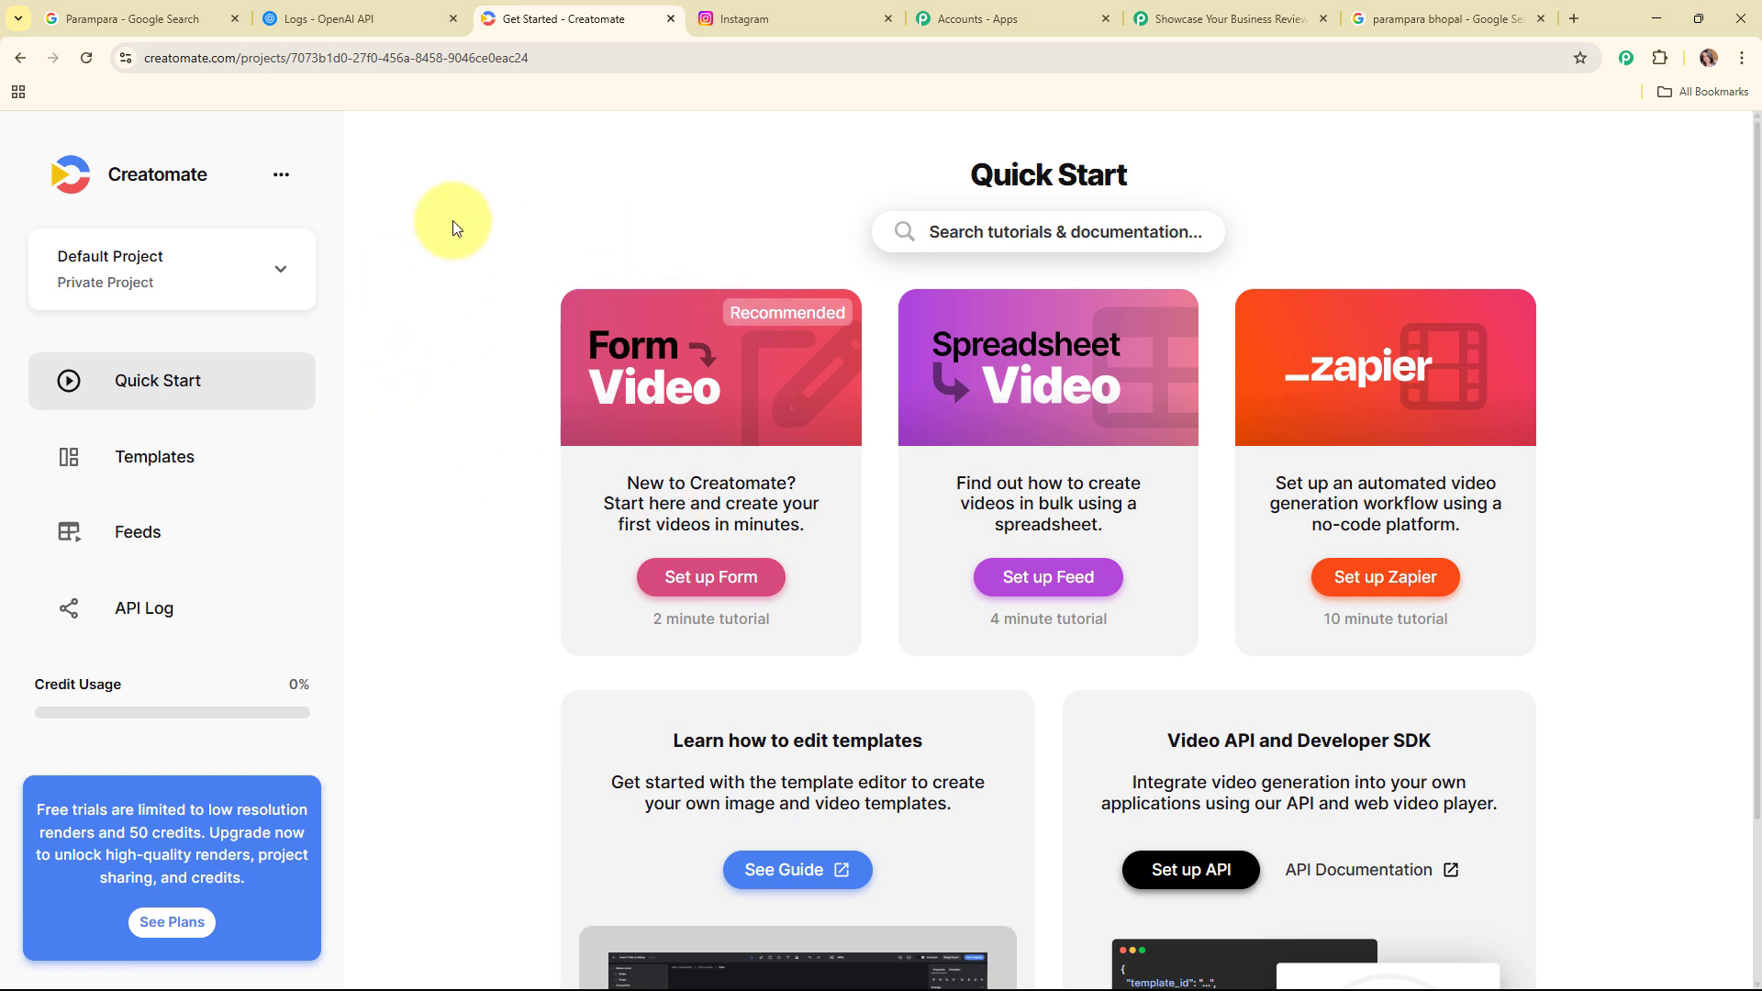
{"action": "left_click", "coordinate": [183, 459]}
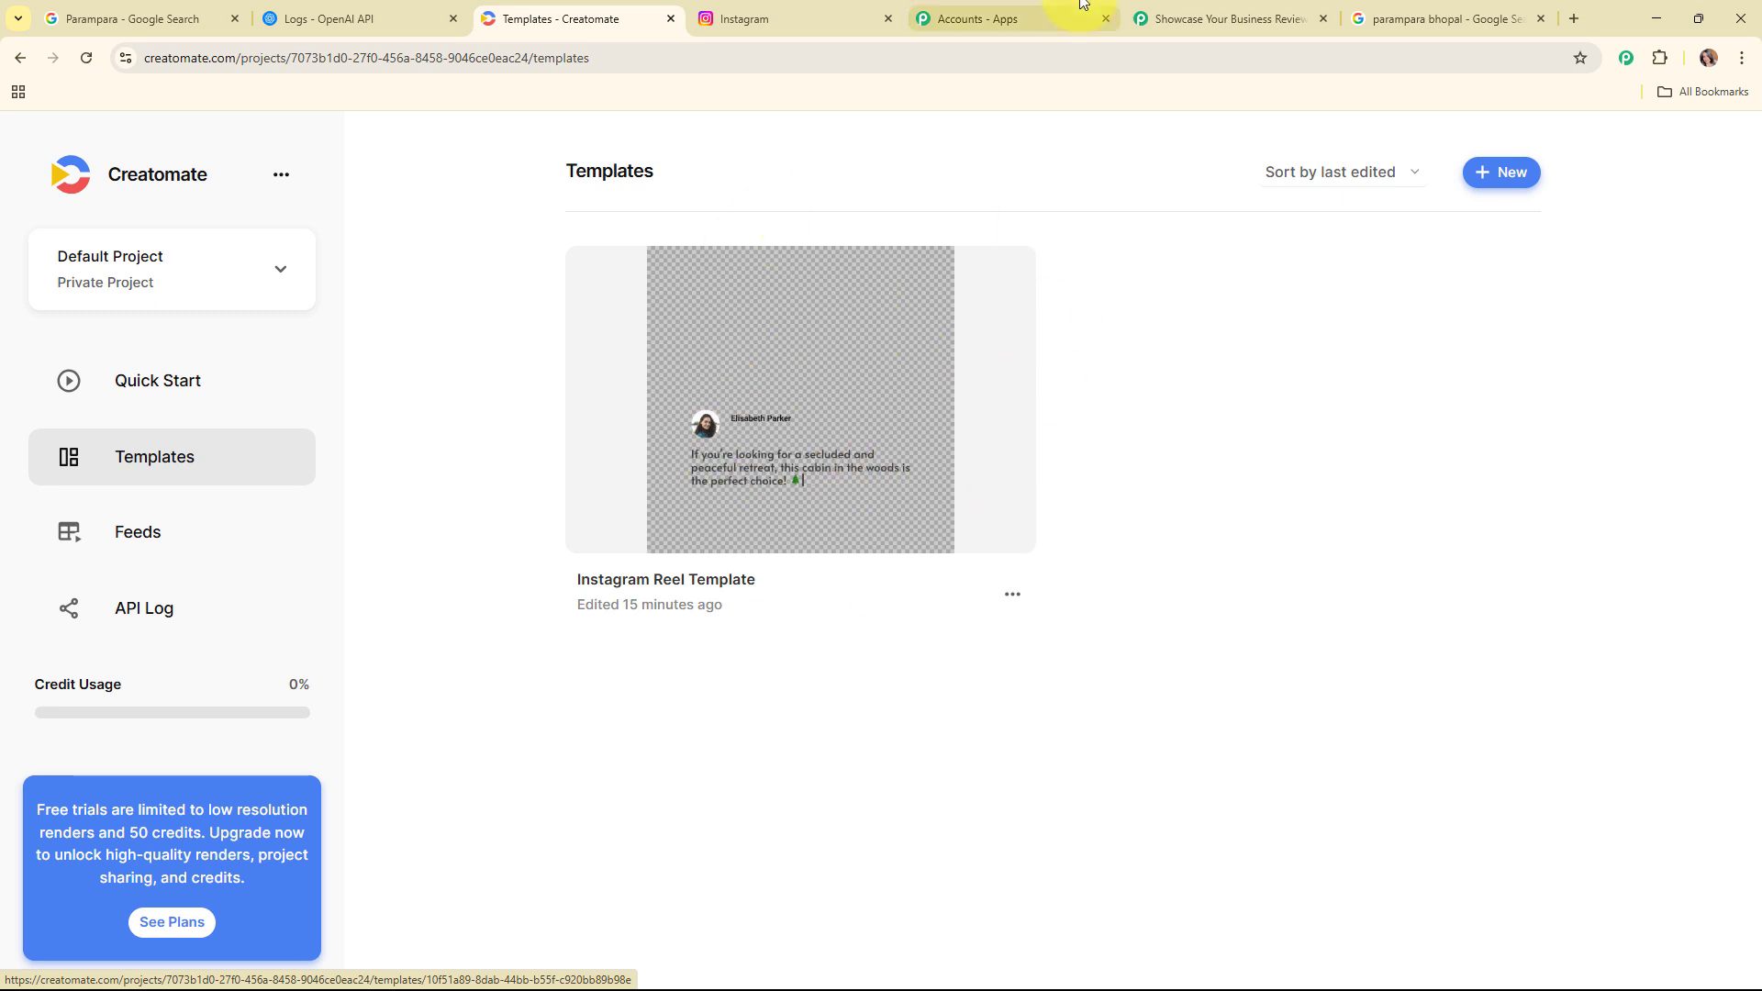
{"action": "left_click", "coordinate": [1189, 13]}
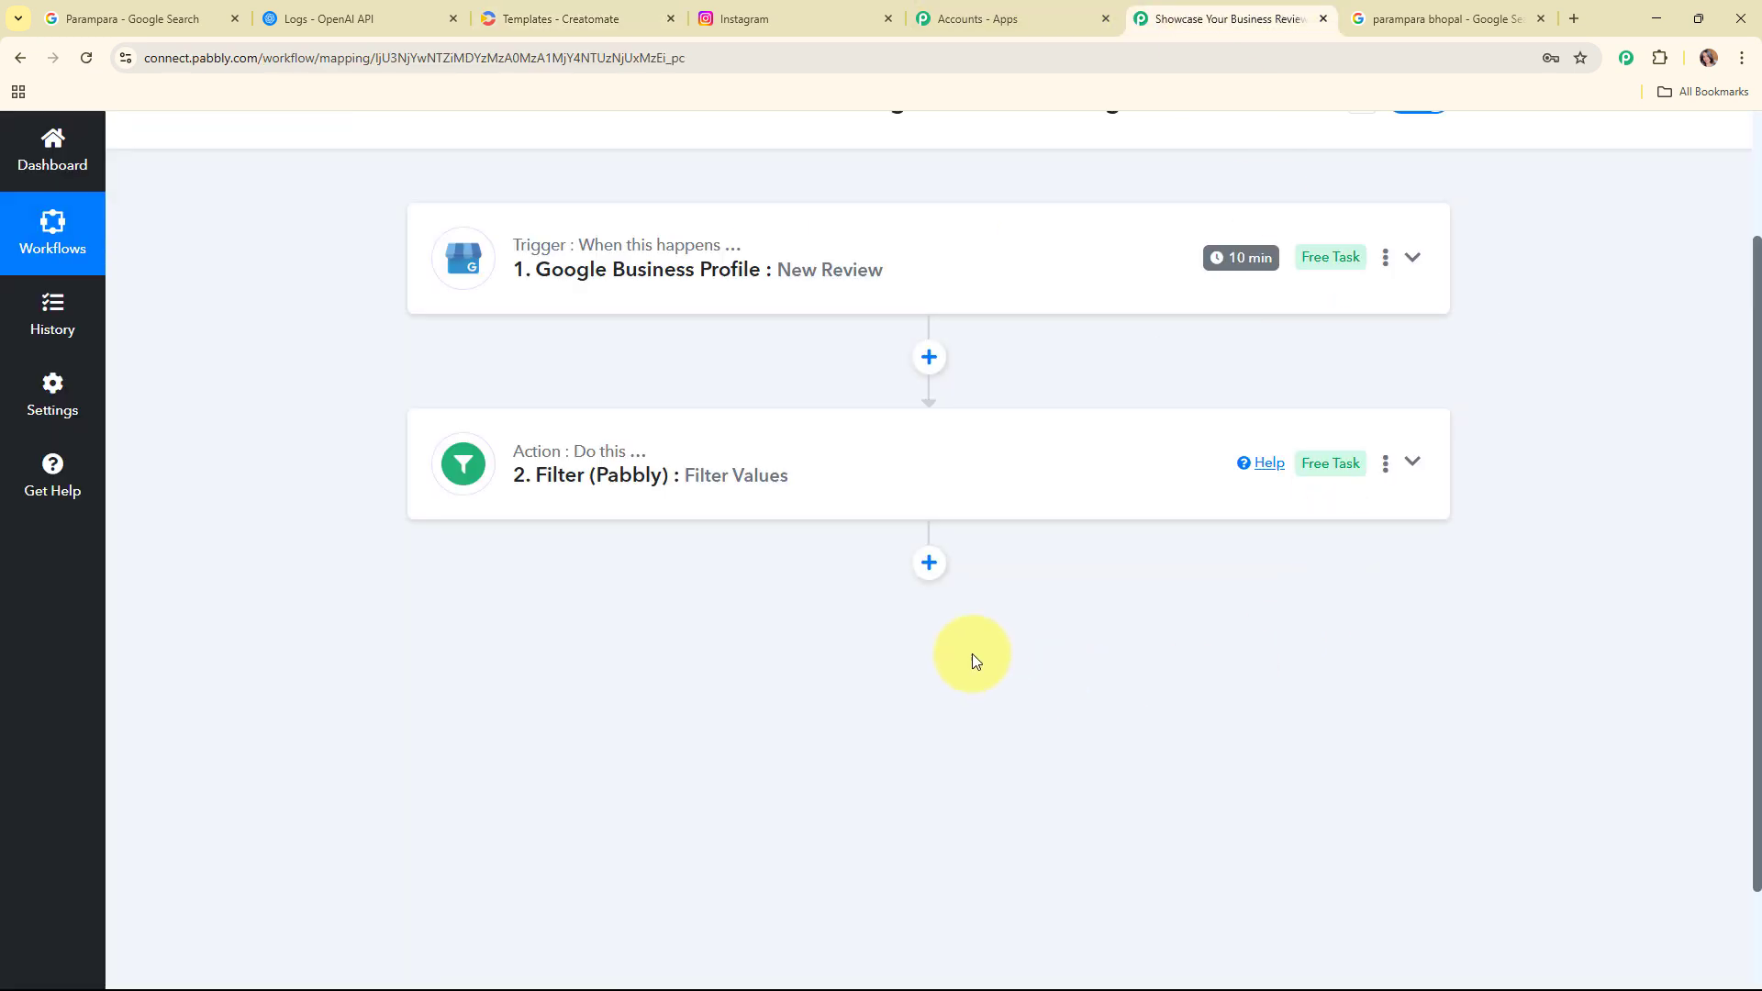
Step: Add a Creatomate action step with the Create Single Render event and open its account connection
{"action": "left_click", "coordinate": [934, 576]}
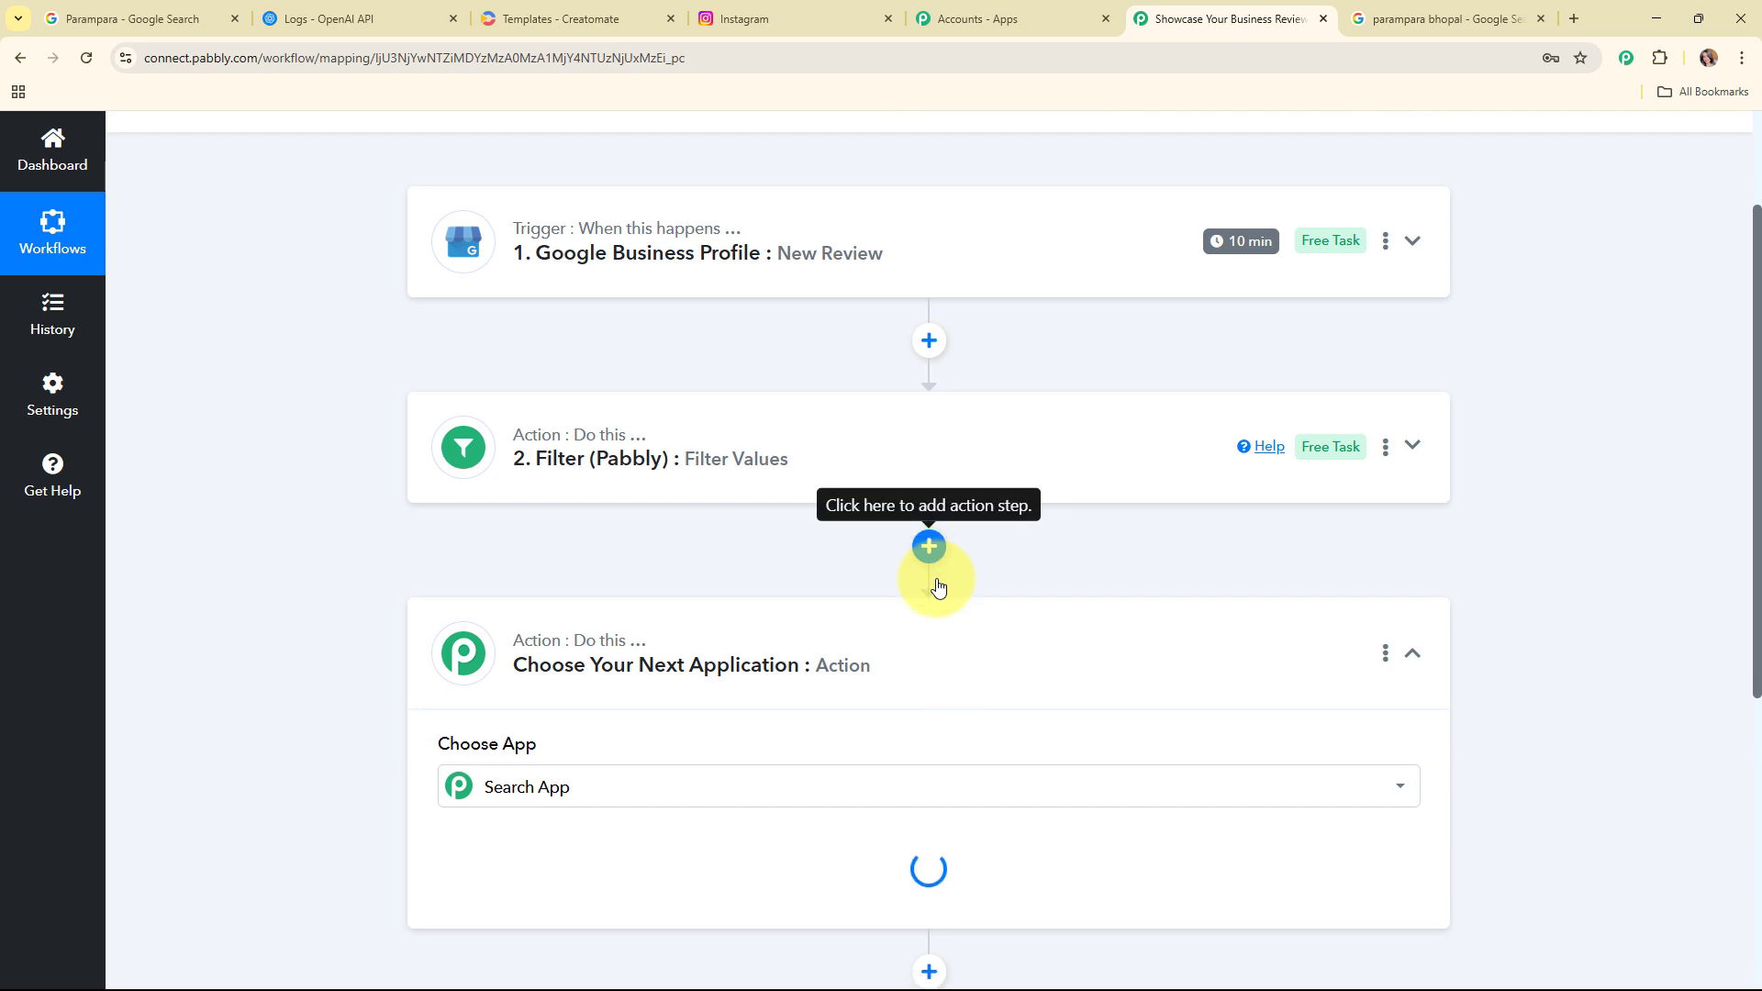
{"action": "type", "text": "cre"}
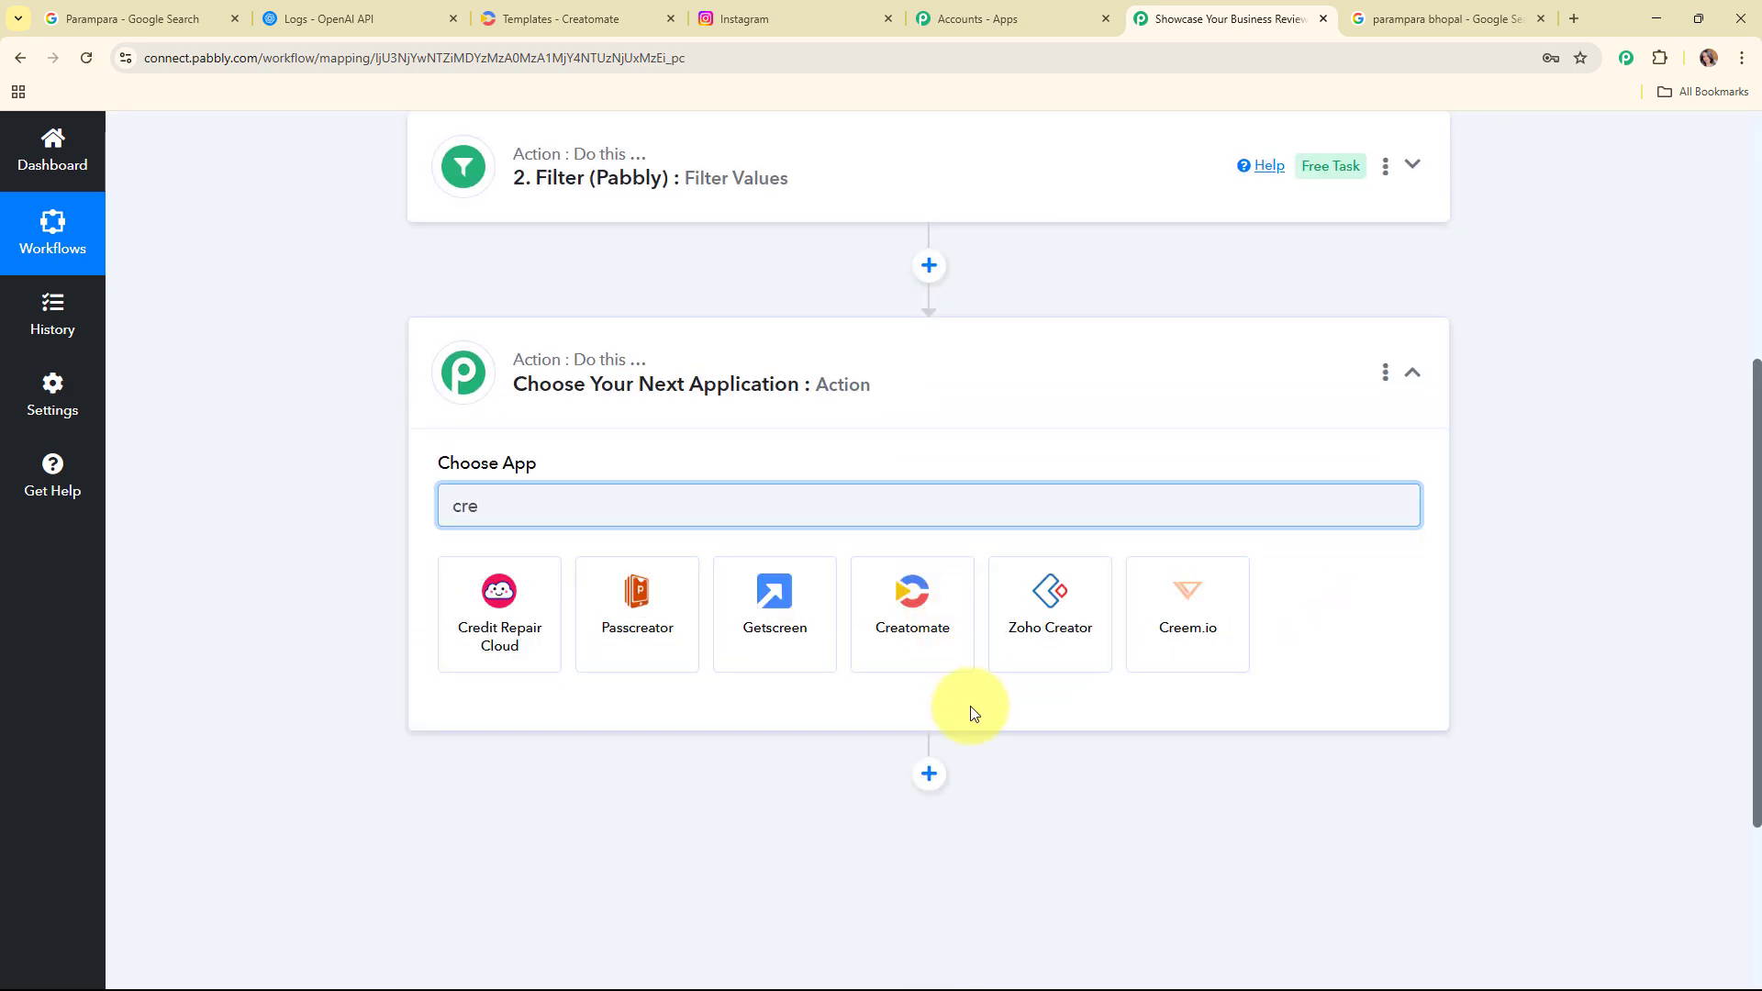
{"action": "left_click", "coordinate": [955, 640]}
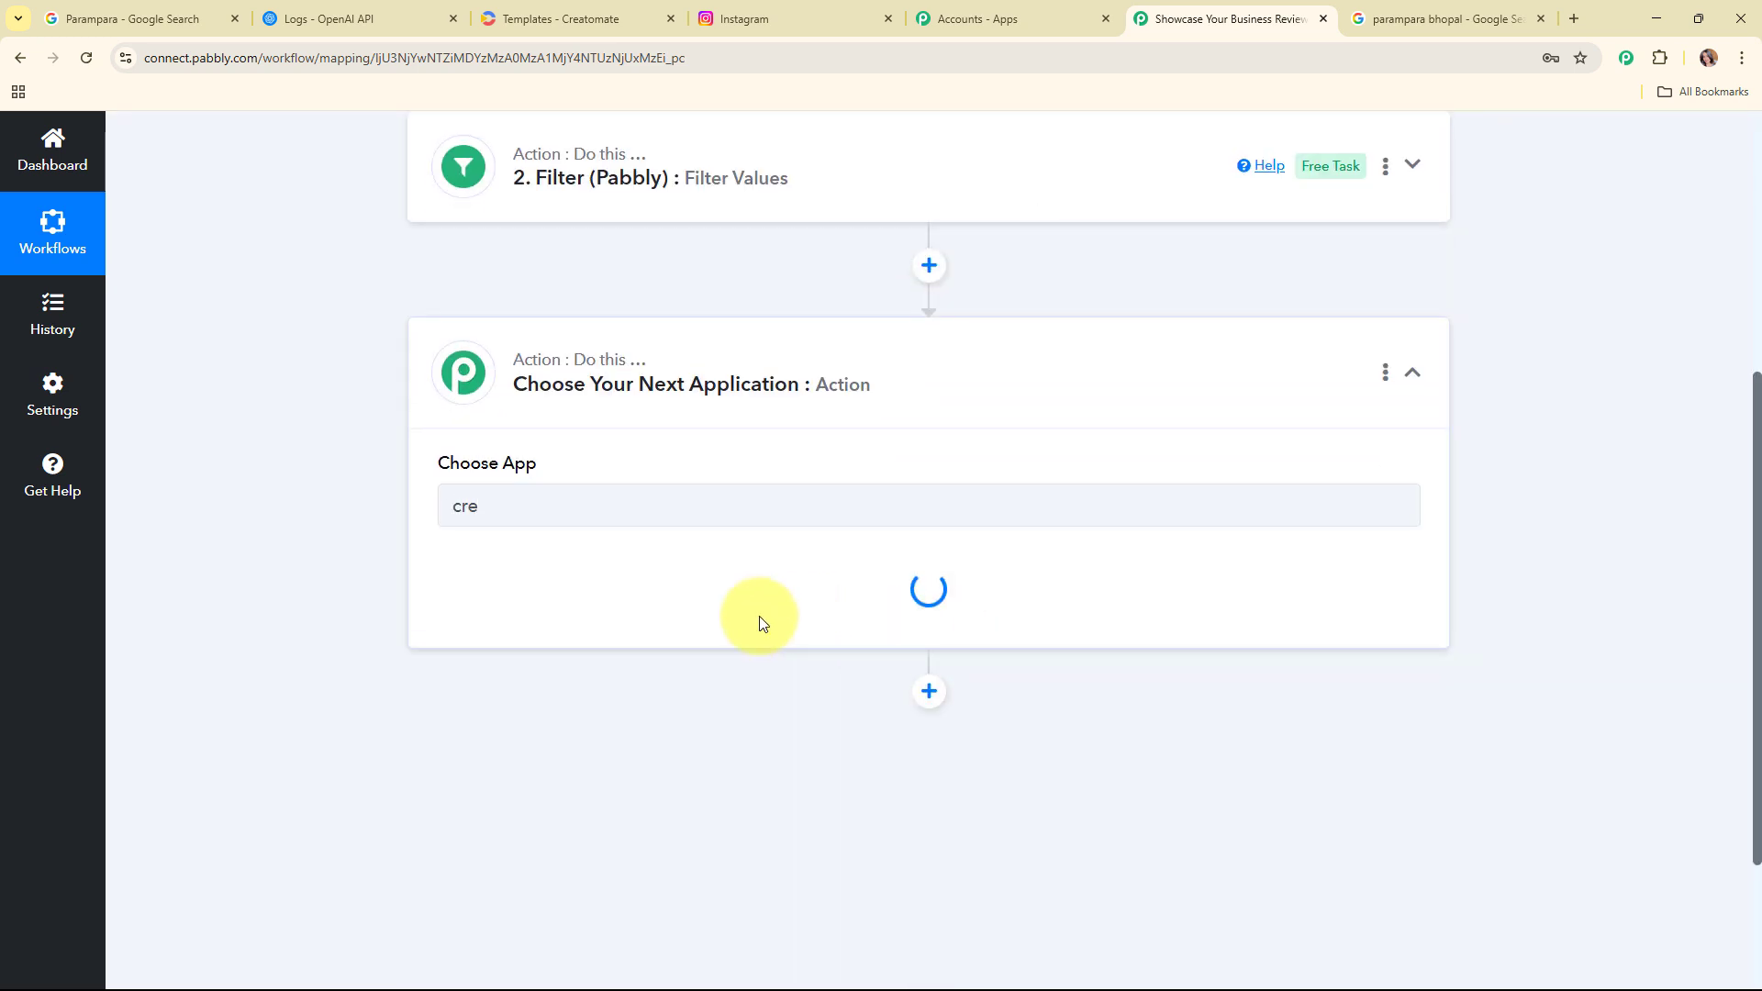
{"action": "left_click", "coordinate": [610, 602]}
{"action": "left_click", "coordinate": [619, 690]}
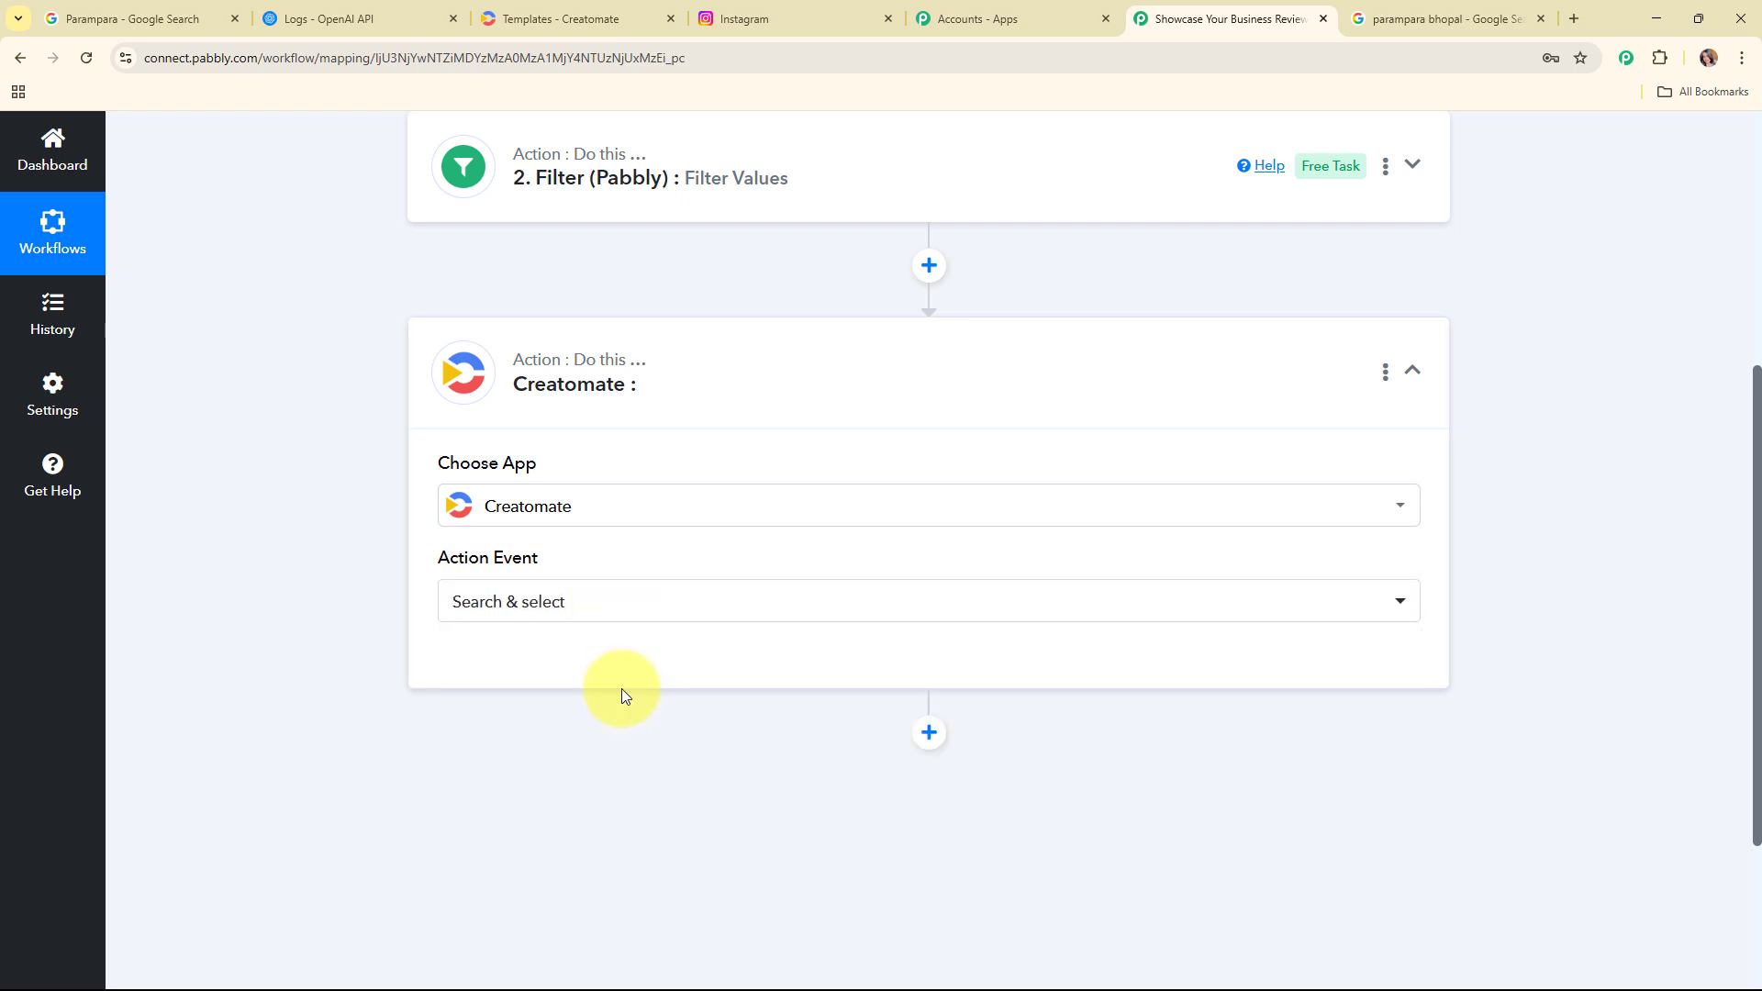
{"action": "left_click", "coordinate": [578, 600]}
{"action": "left_click", "coordinate": [570, 709]}
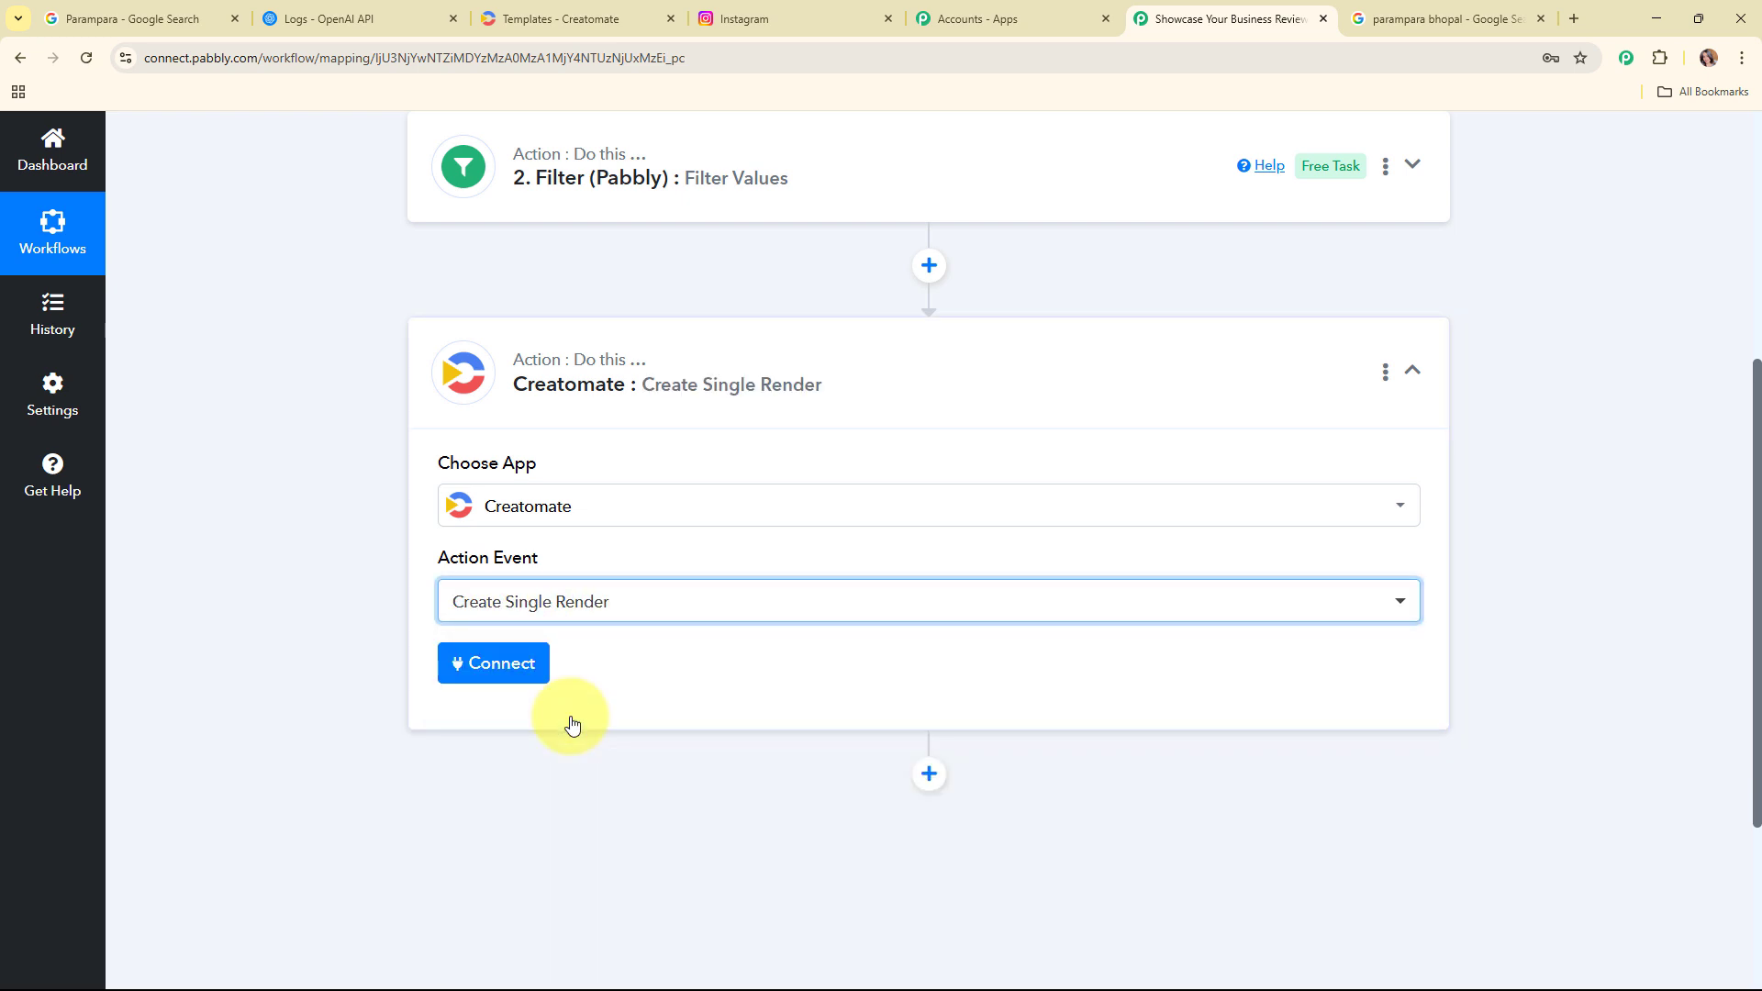
{"action": "left_click", "coordinate": [487, 671]}
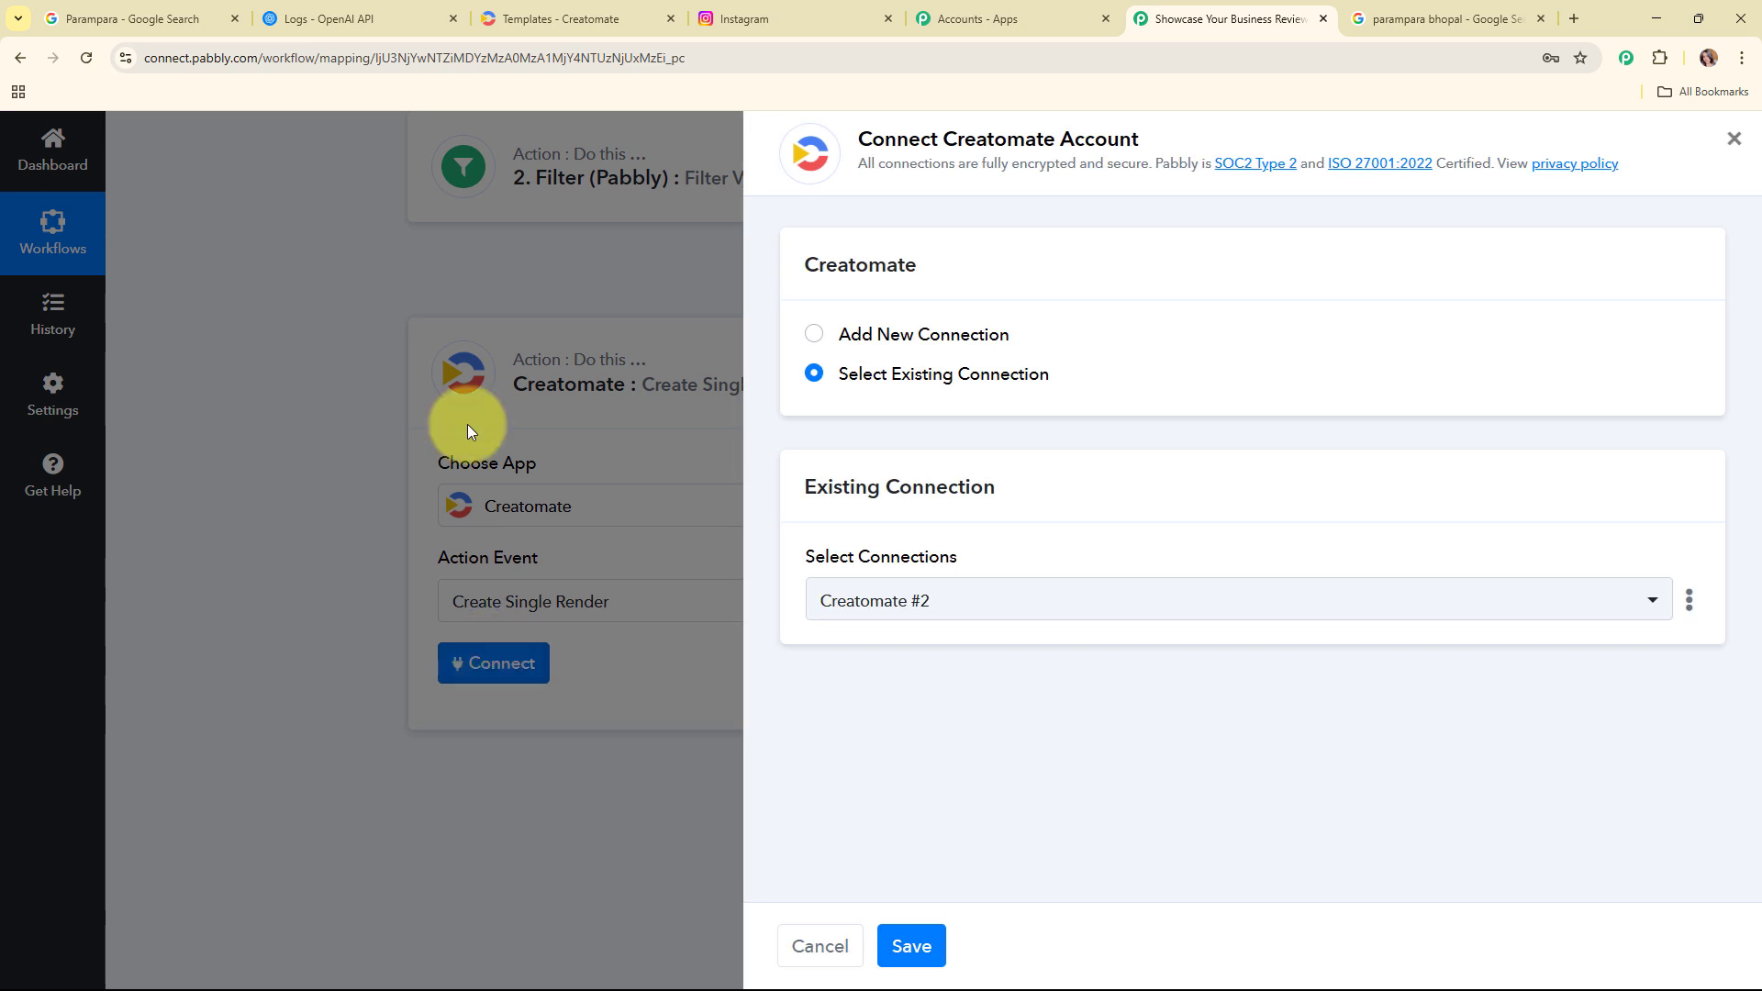
Step: Create a new Creatomate connection, copying the API key from the Creatomate project settings into the Token field, and save it
{"action": "left_click", "coordinate": [813, 342]}
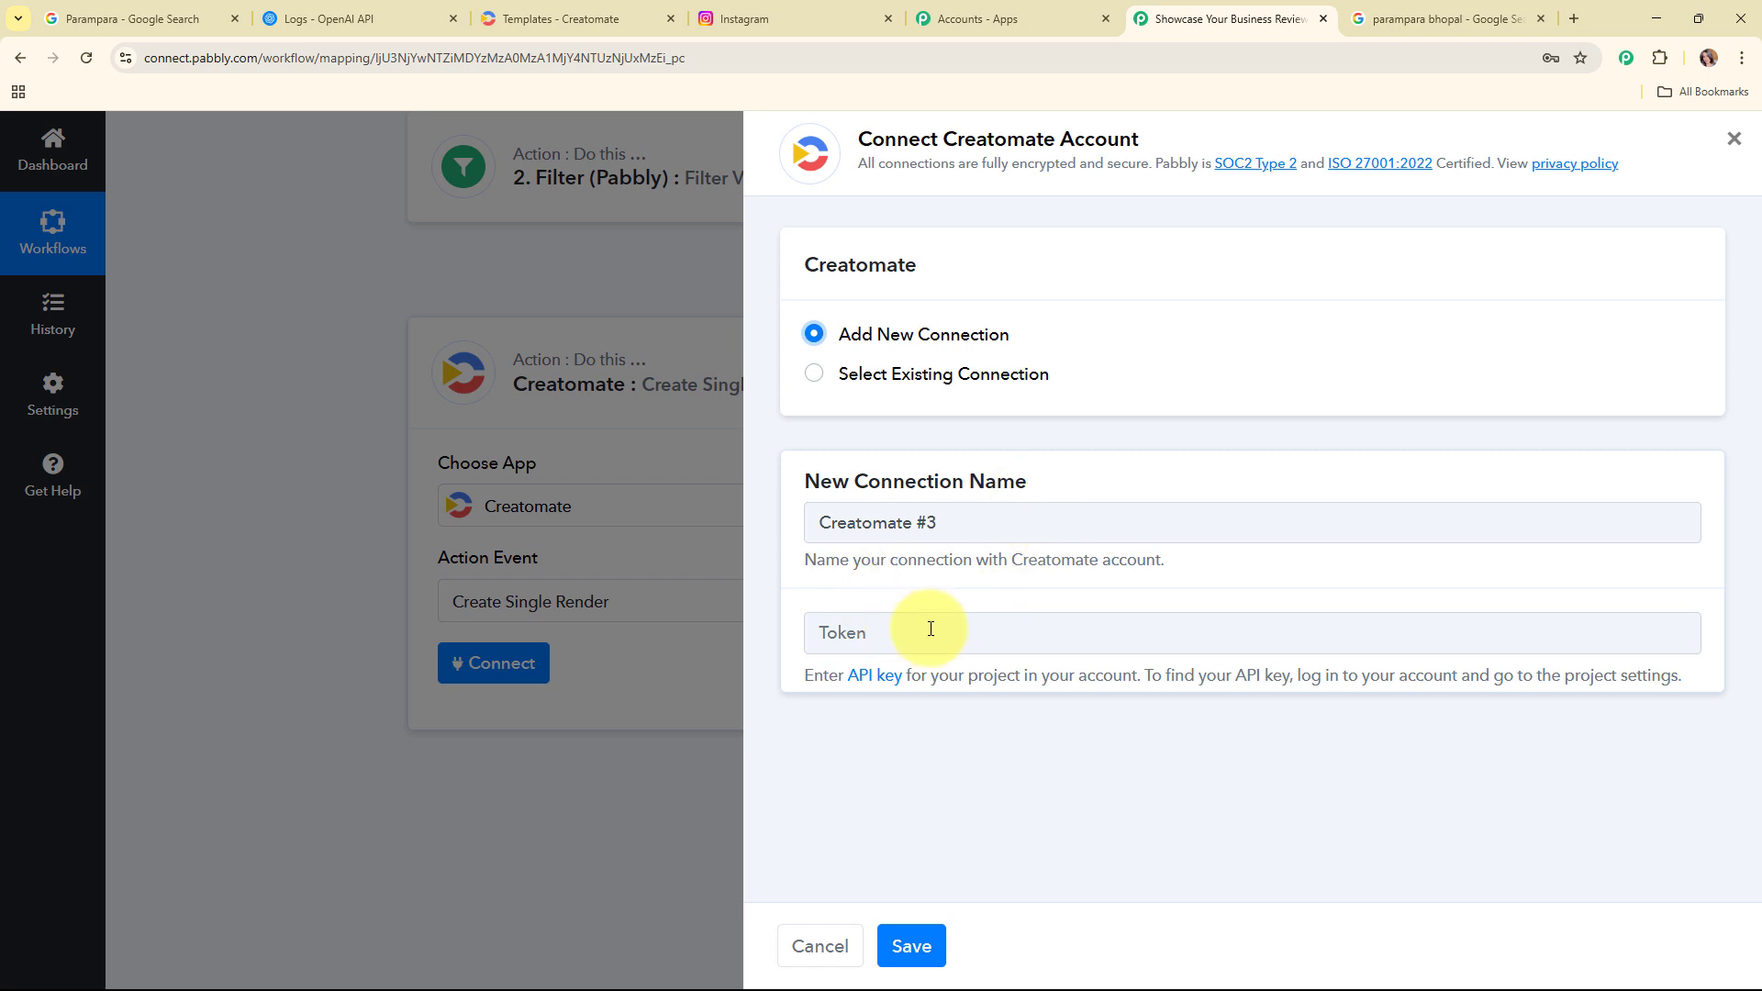
{"action": "left_click_drag", "start_coordinate": [806, 676], "coordinate": [1670, 720]}
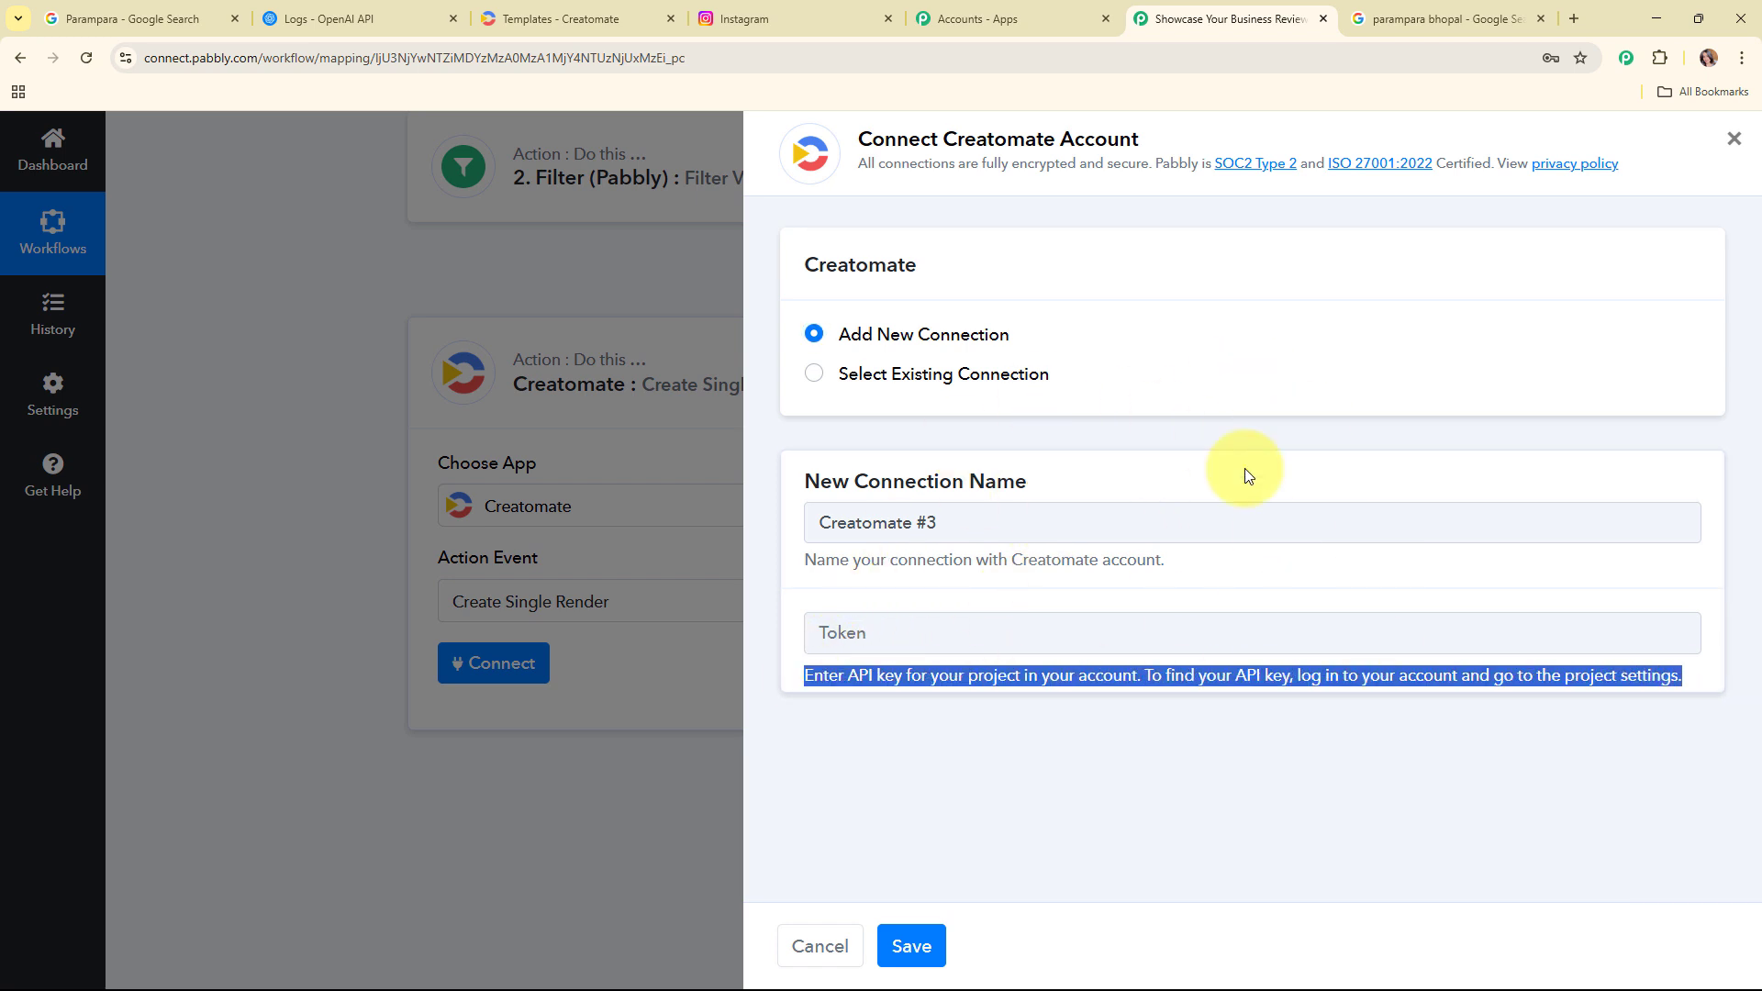
{"action": "left_click", "coordinate": [563, 9]}
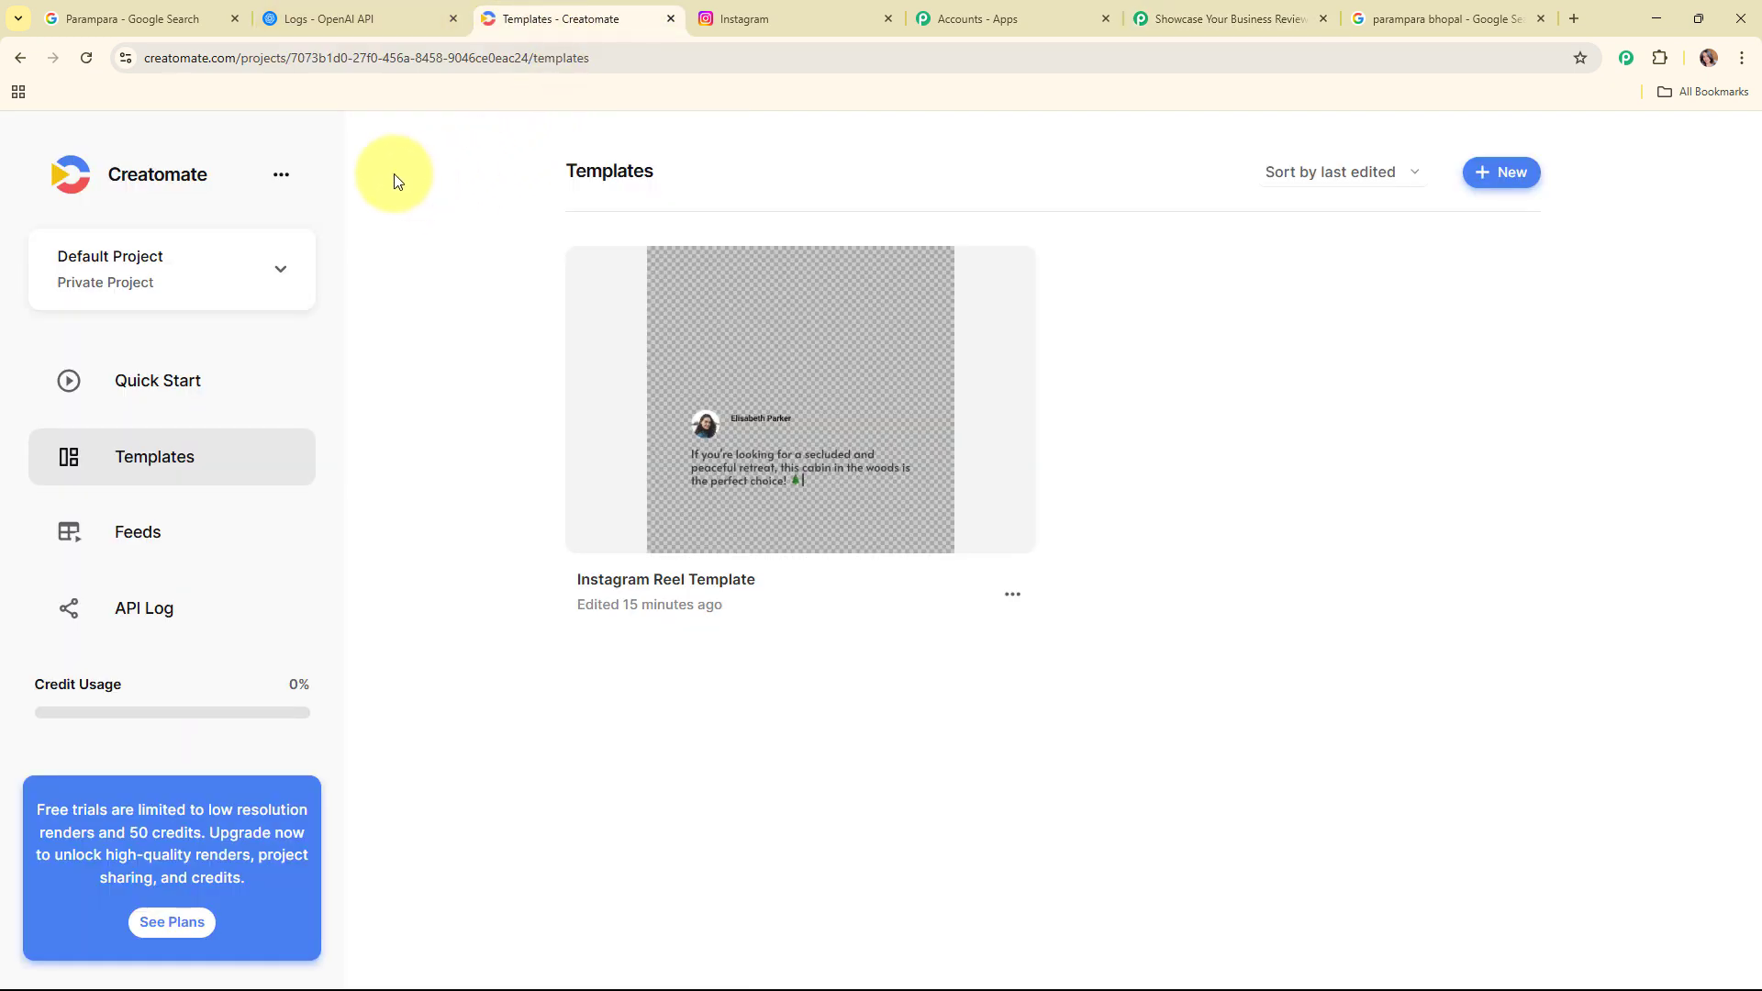
{"action": "left_click", "coordinate": [278, 174]}
{"action": "left_click", "coordinate": [305, 272]}
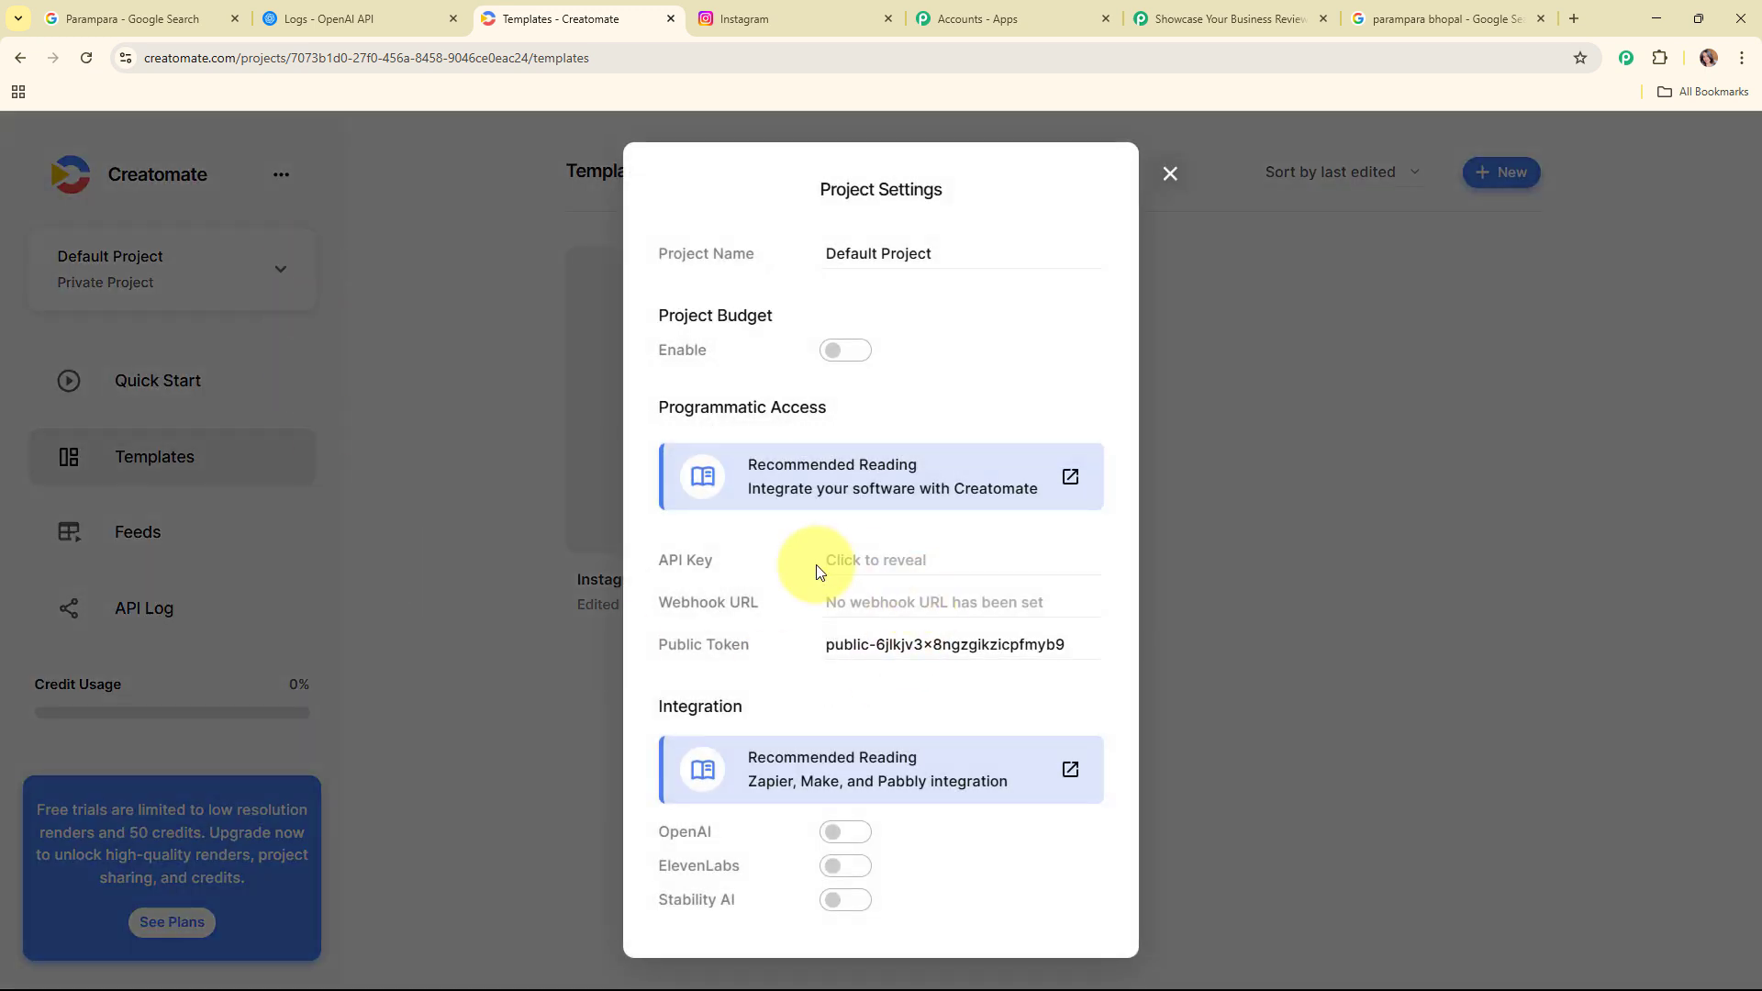
{"action": "left_click", "coordinate": [872, 574]}
{"action": "double_click", "coordinate": [980, 562]}
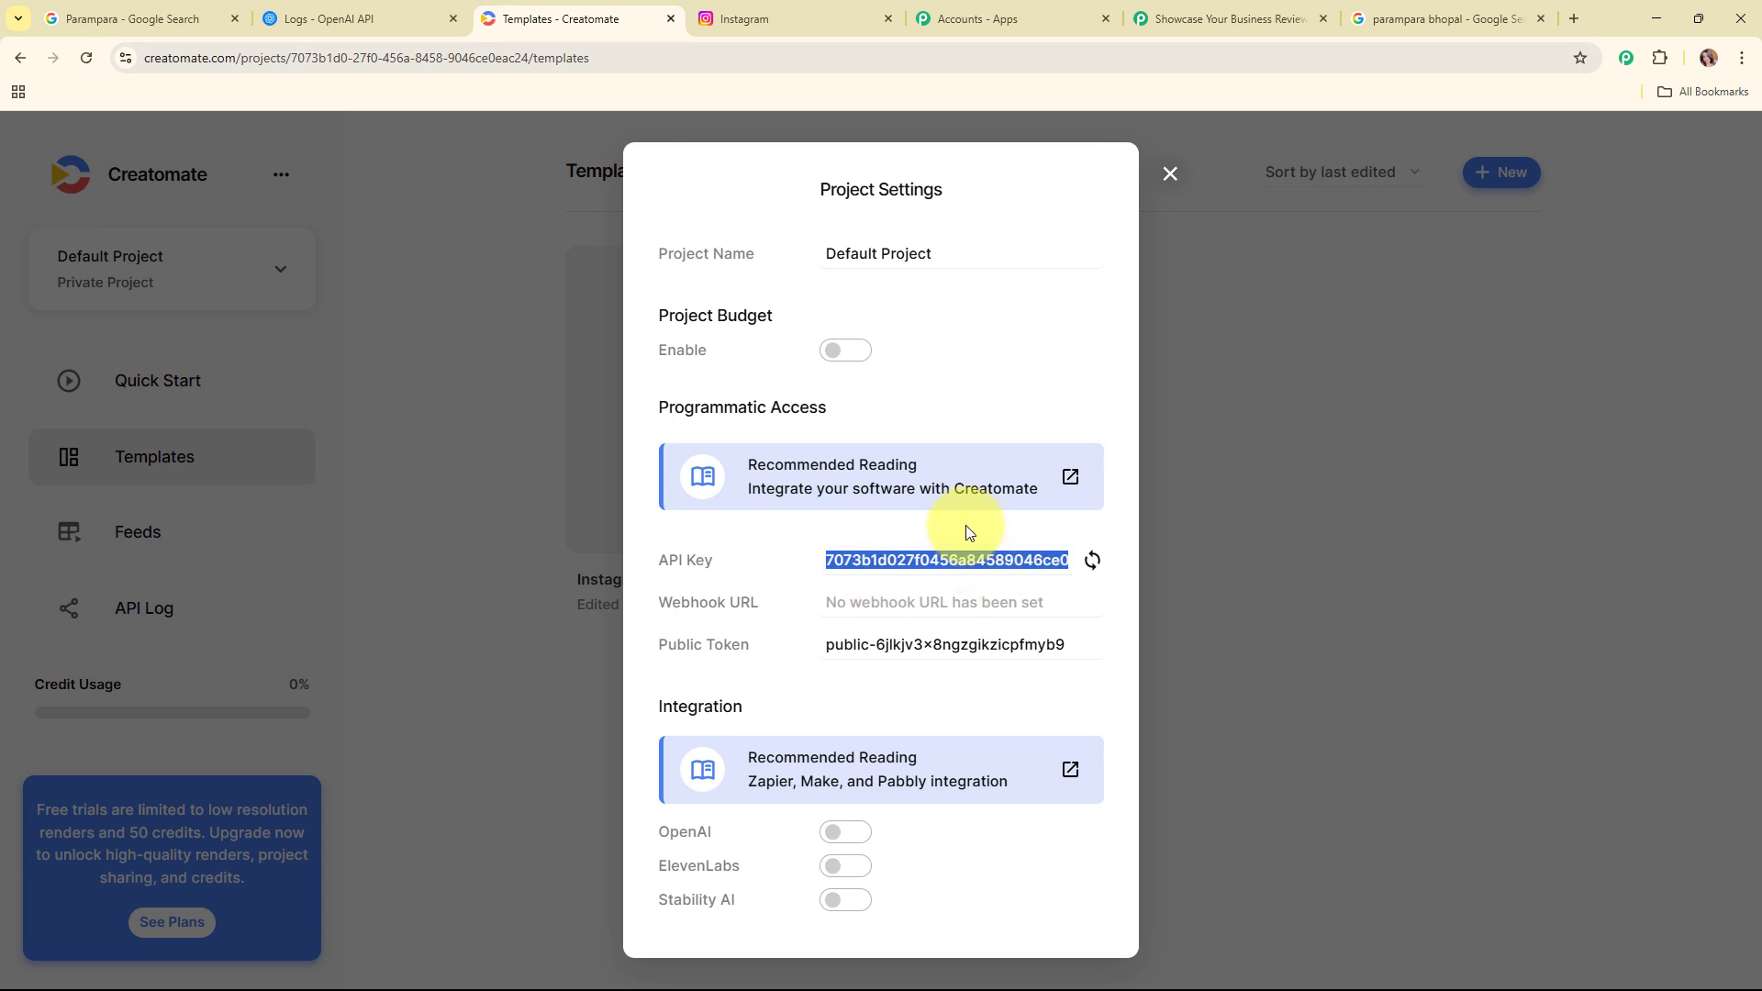
{"action": "left_click", "coordinate": [1203, 11]}
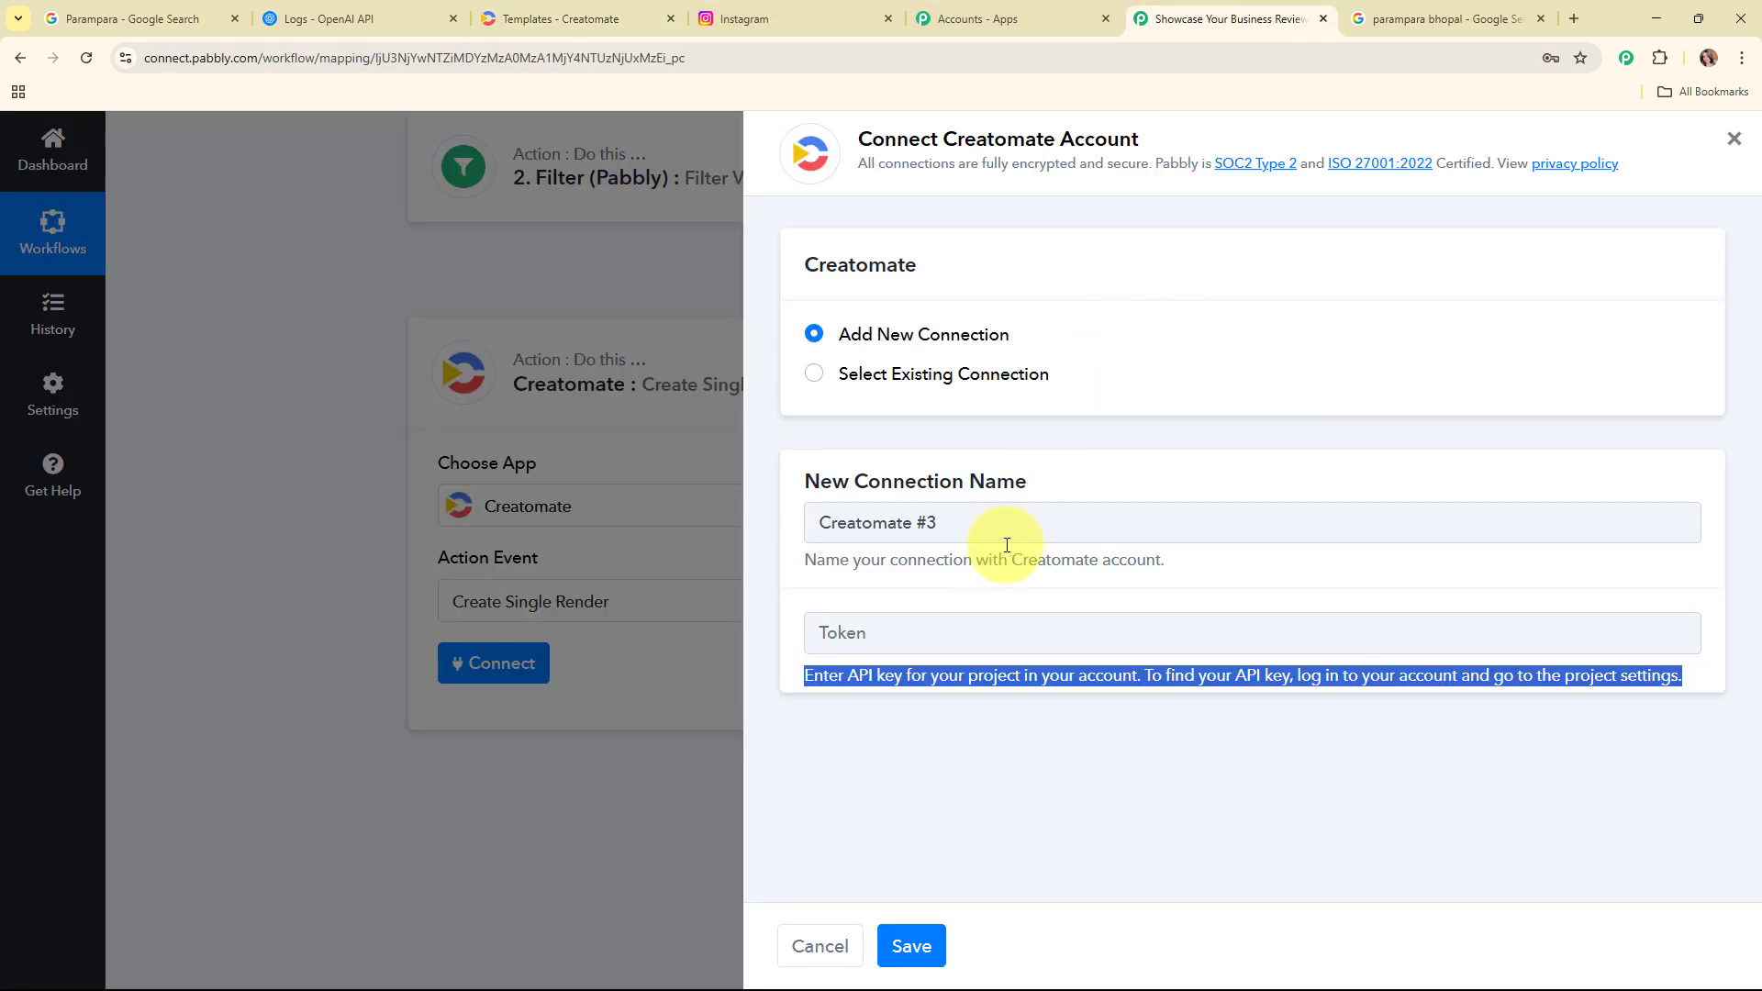
{"action": "right_click", "coordinate": [984, 632]}
{"action": "left_click", "coordinate": [1026, 426]}
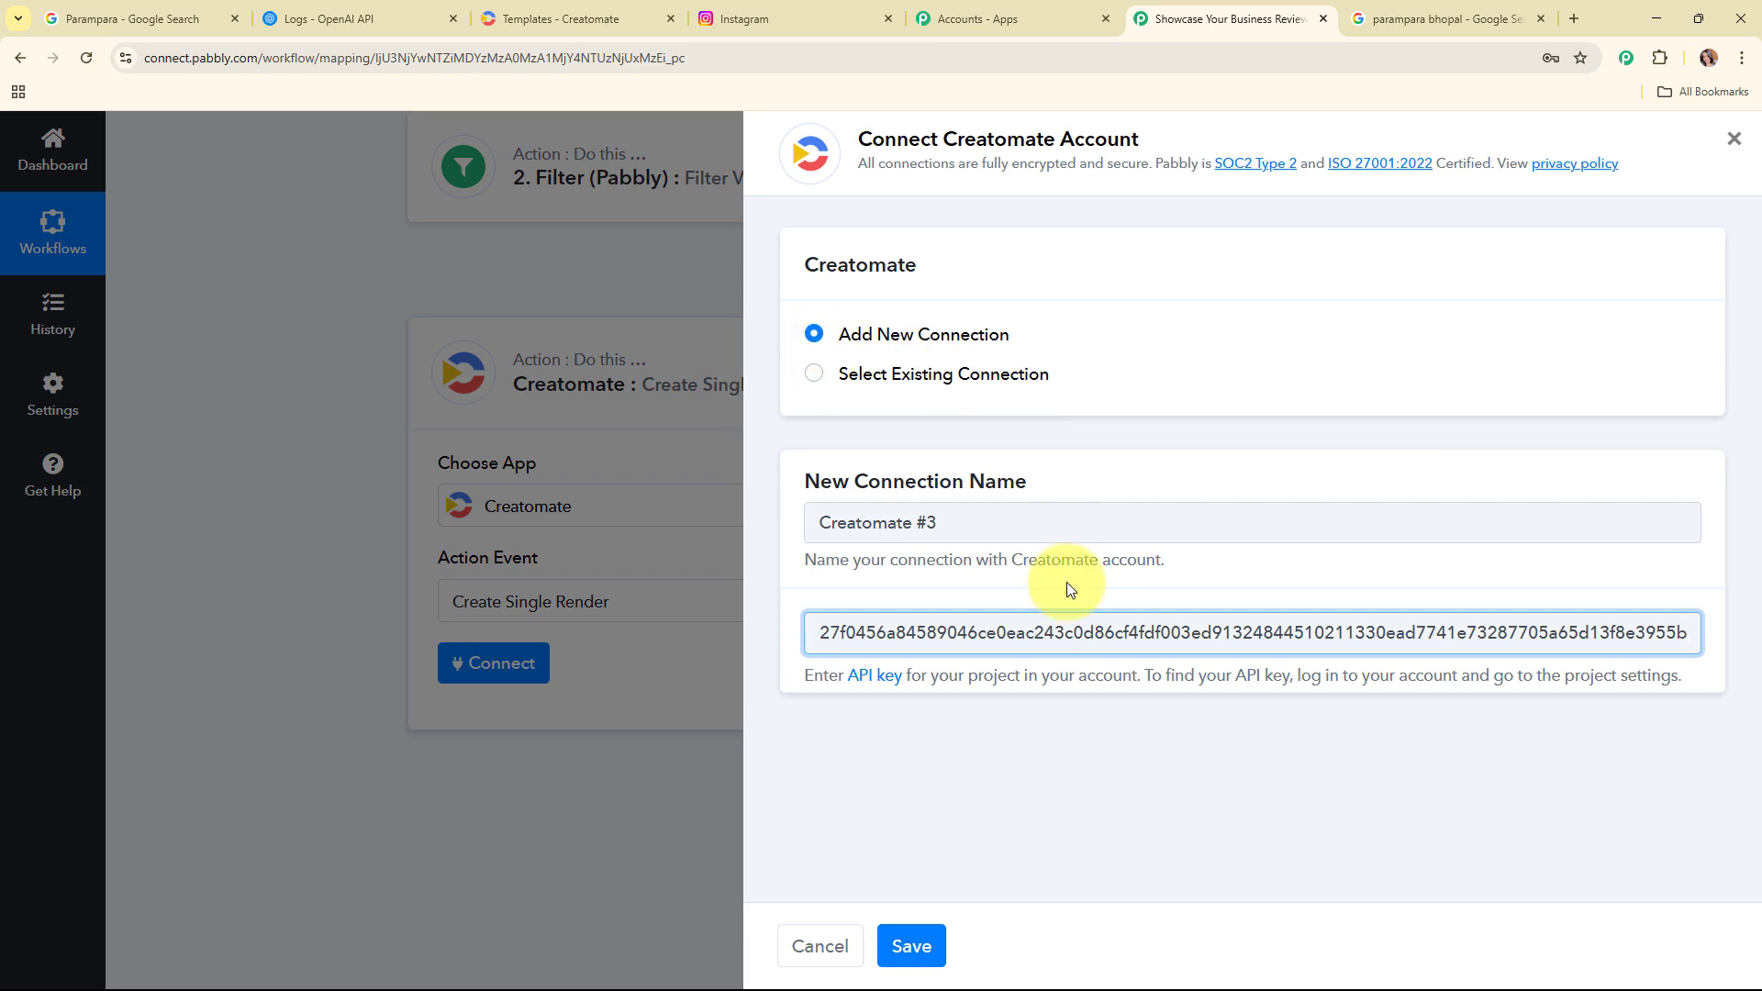
{"action": "left_click", "coordinate": [912, 945]}
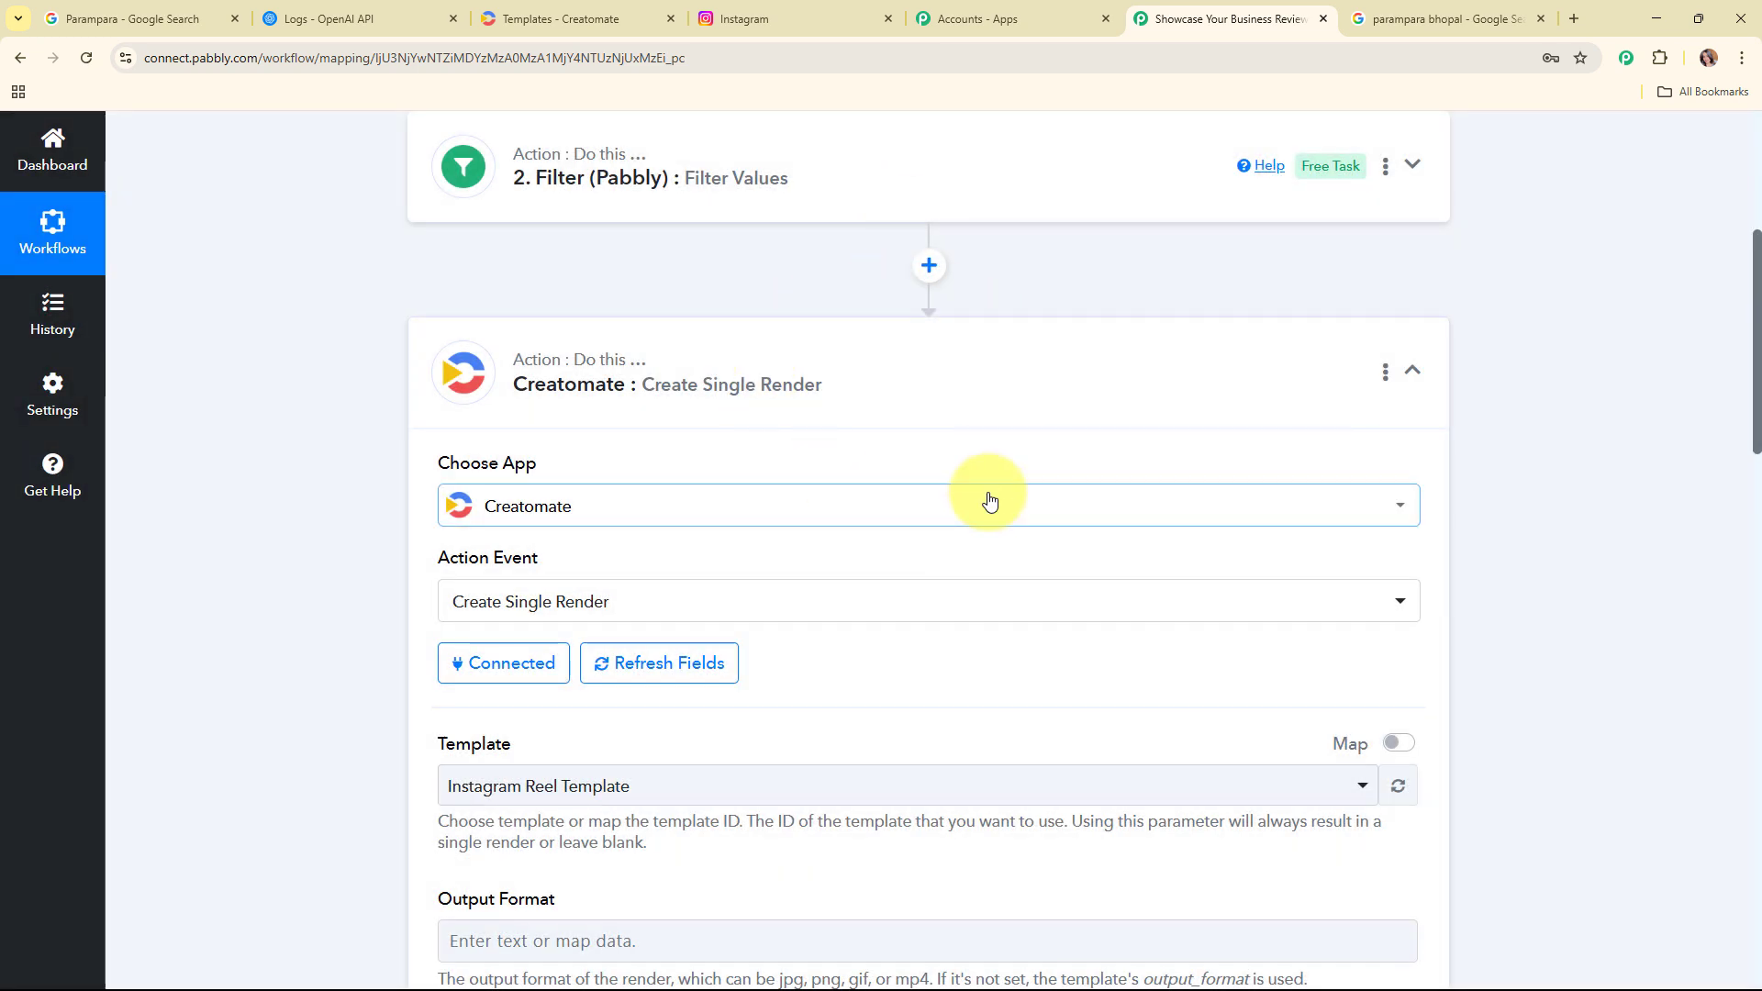
Step: Review the Create Single Render fields down to Modifications, keeping Instagram Reel Template as the template
{"action": "scroll", "coordinate": [990, 500], "scroll_direction": "down", "scroll_amount": 5}
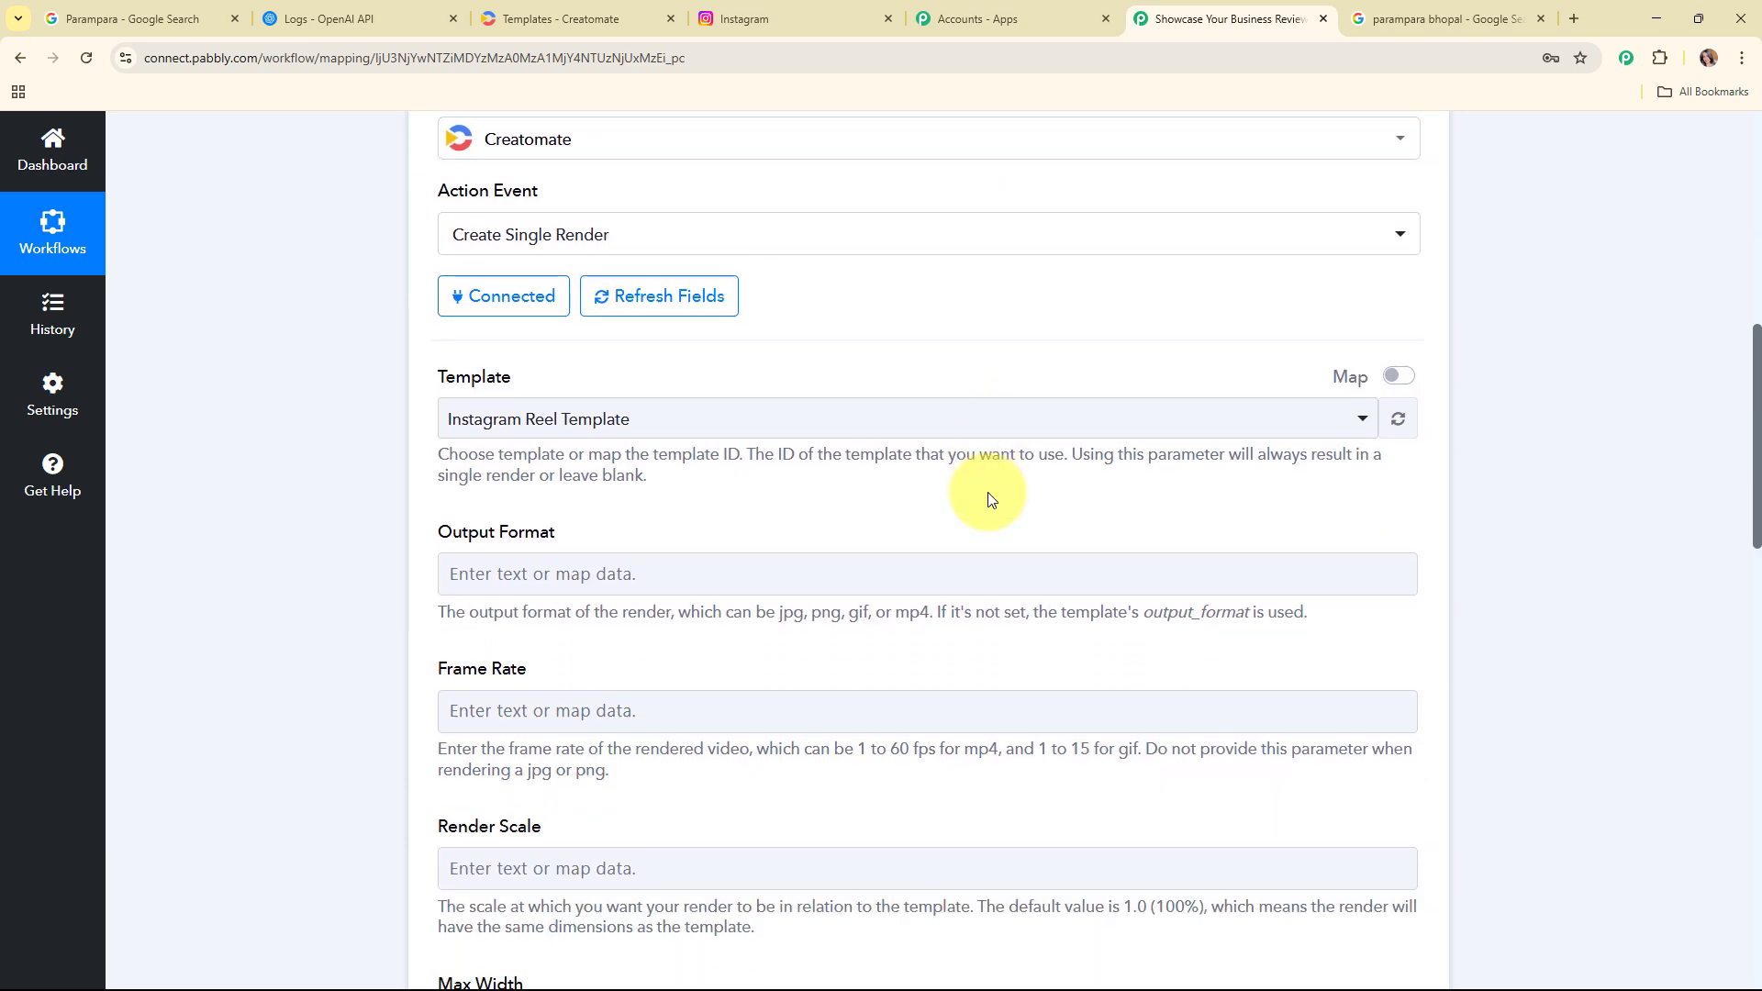
{"action": "left_click_drag", "start_coordinate": [411, 262], "coordinate": [591, 261]}
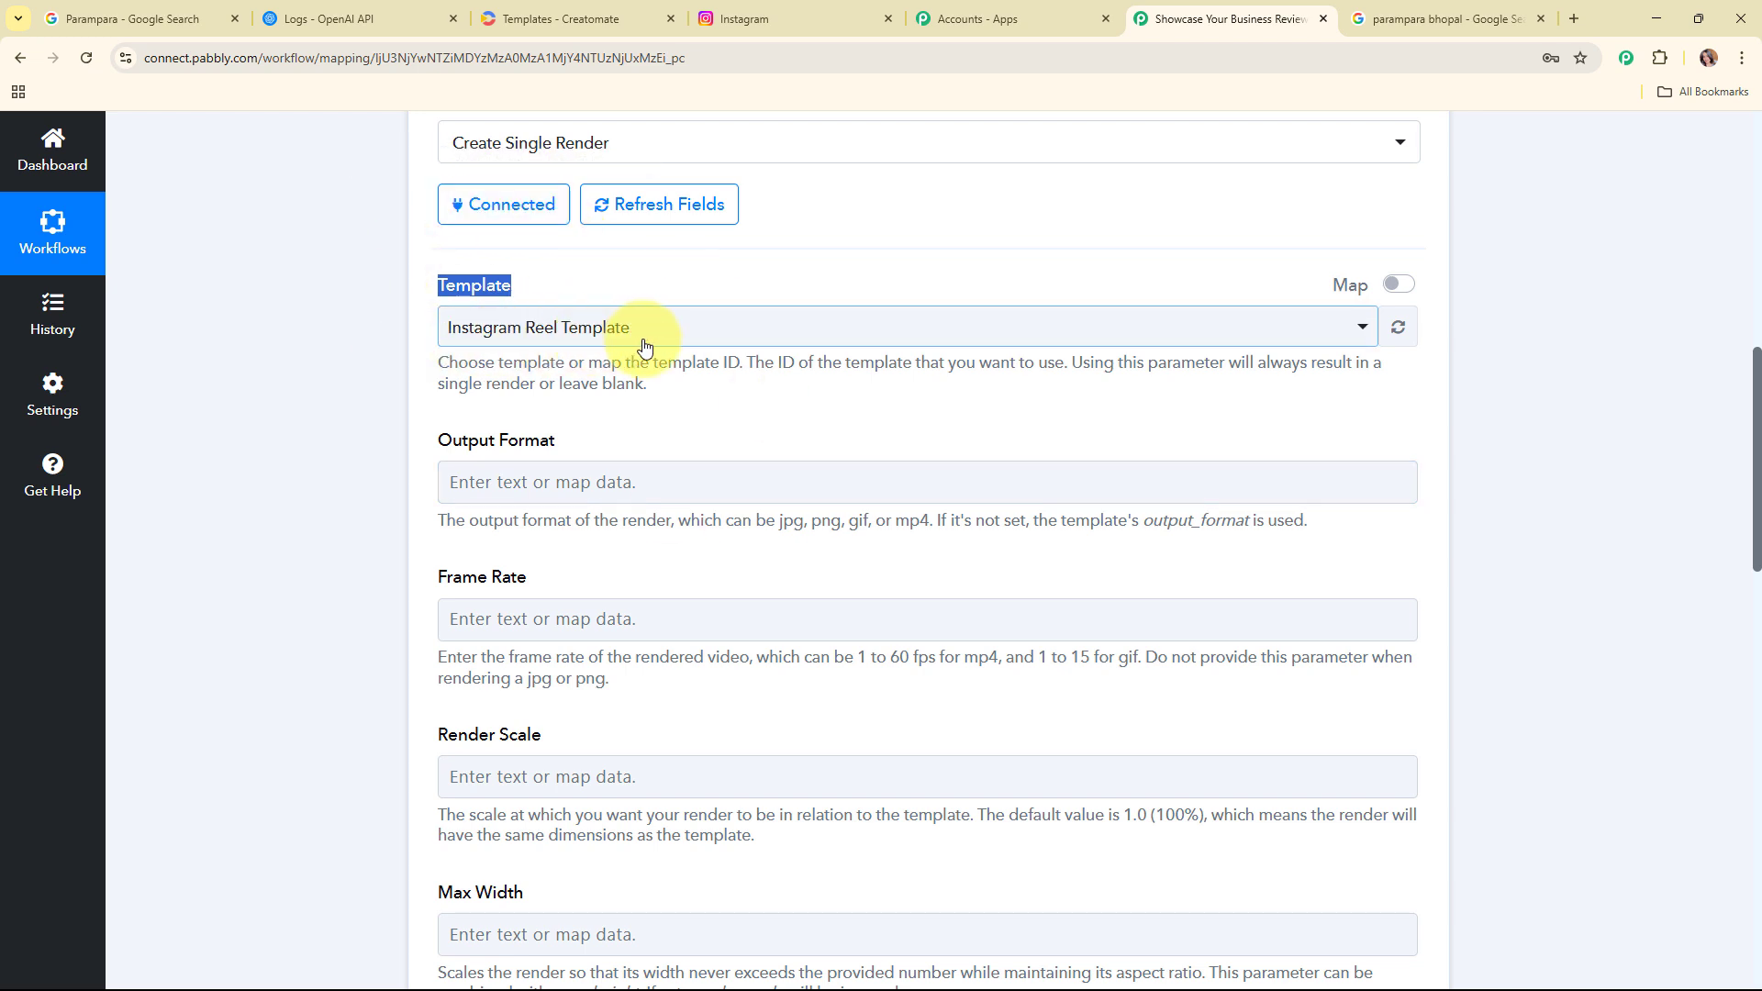
{"action": "left_click", "coordinate": [779, 344]}
{"action": "left_click", "coordinate": [779, 438]}
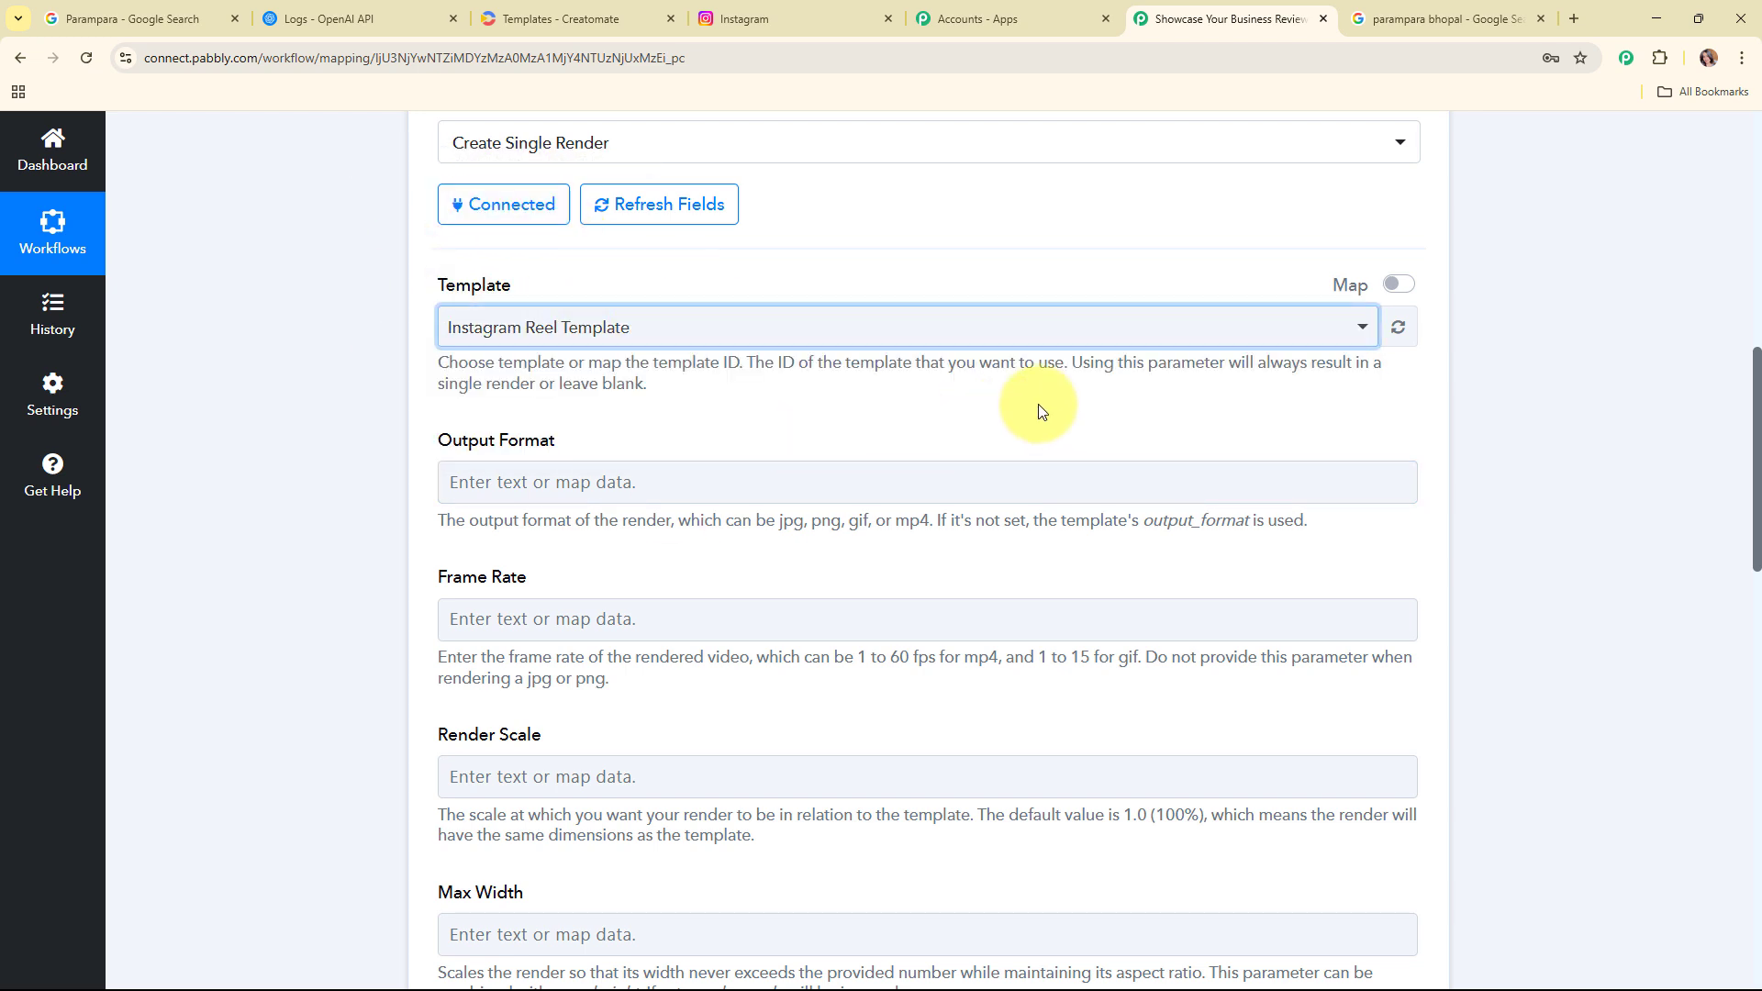
{"action": "scroll", "coordinate": [1040, 408], "scroll_direction": "down", "scroll_amount": 10}
{"action": "scroll", "coordinate": [826, 386], "scroll_direction": "up", "scroll_amount": 9}
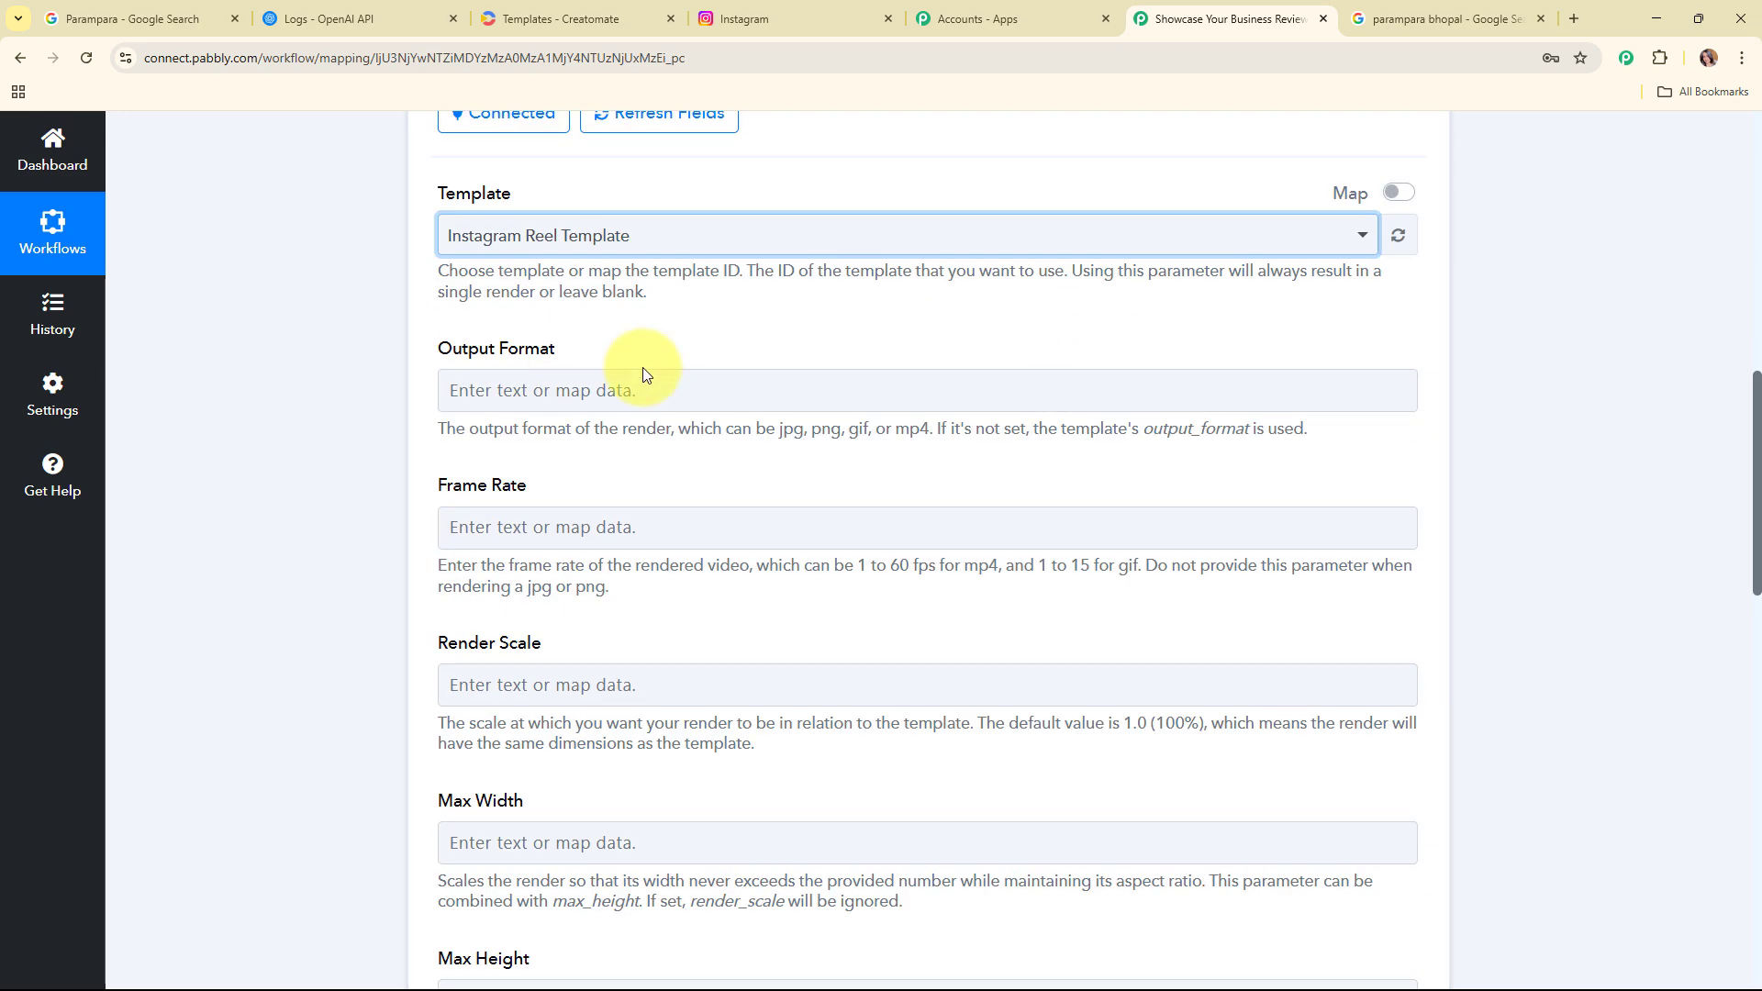
{"action": "scroll", "coordinate": [1100, 647], "scroll_direction": "down", "scroll_amount": 6}
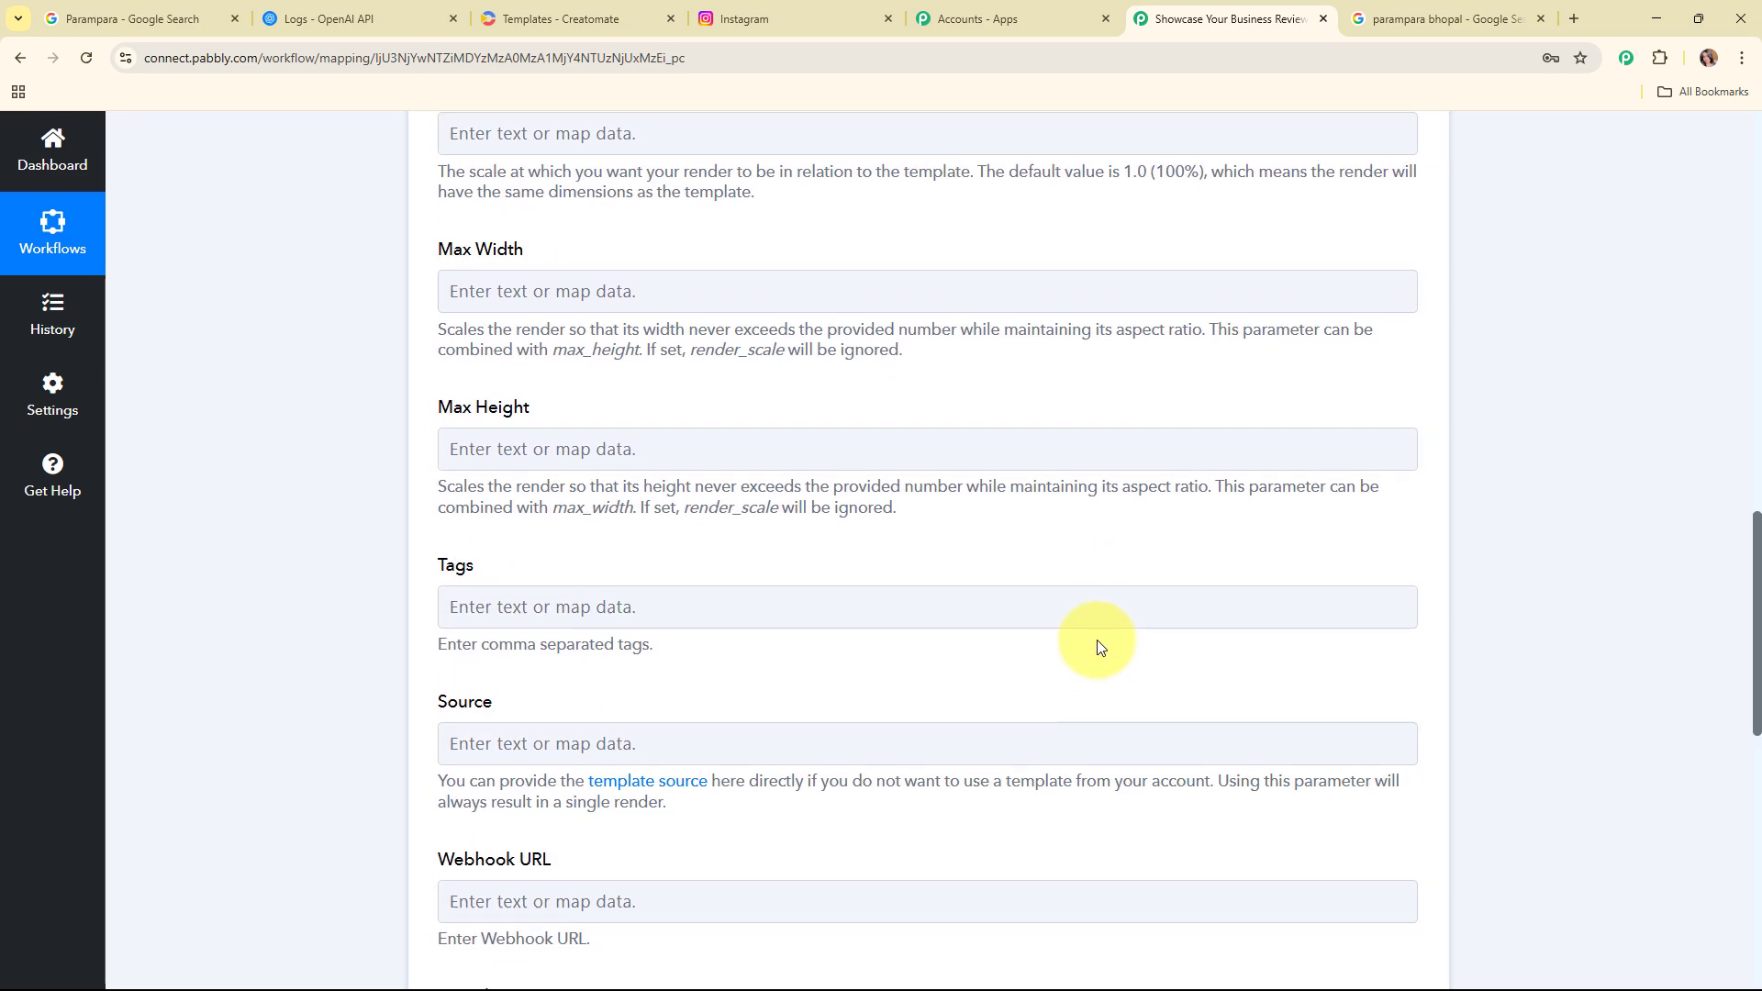
{"action": "scroll", "coordinate": [1097, 640], "scroll_direction": "down", "scroll_amount": 6}
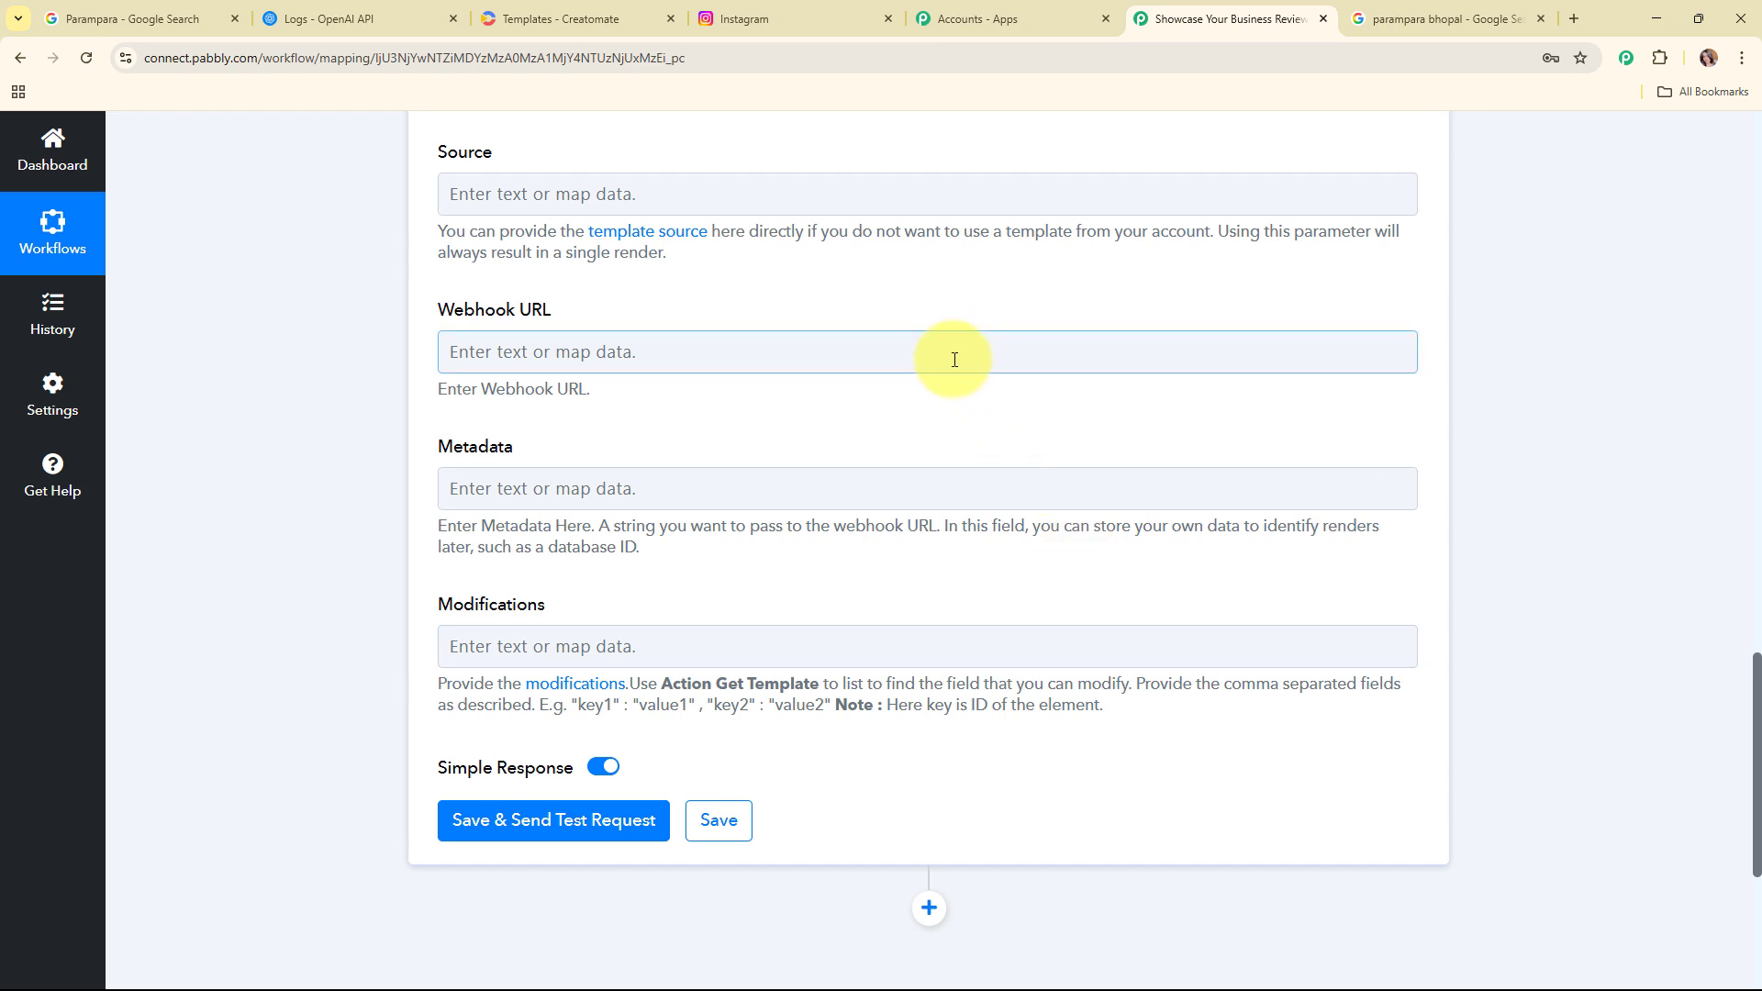
{"action": "scroll", "coordinate": [954, 413], "scroll_direction": "down", "scroll_amount": 2}
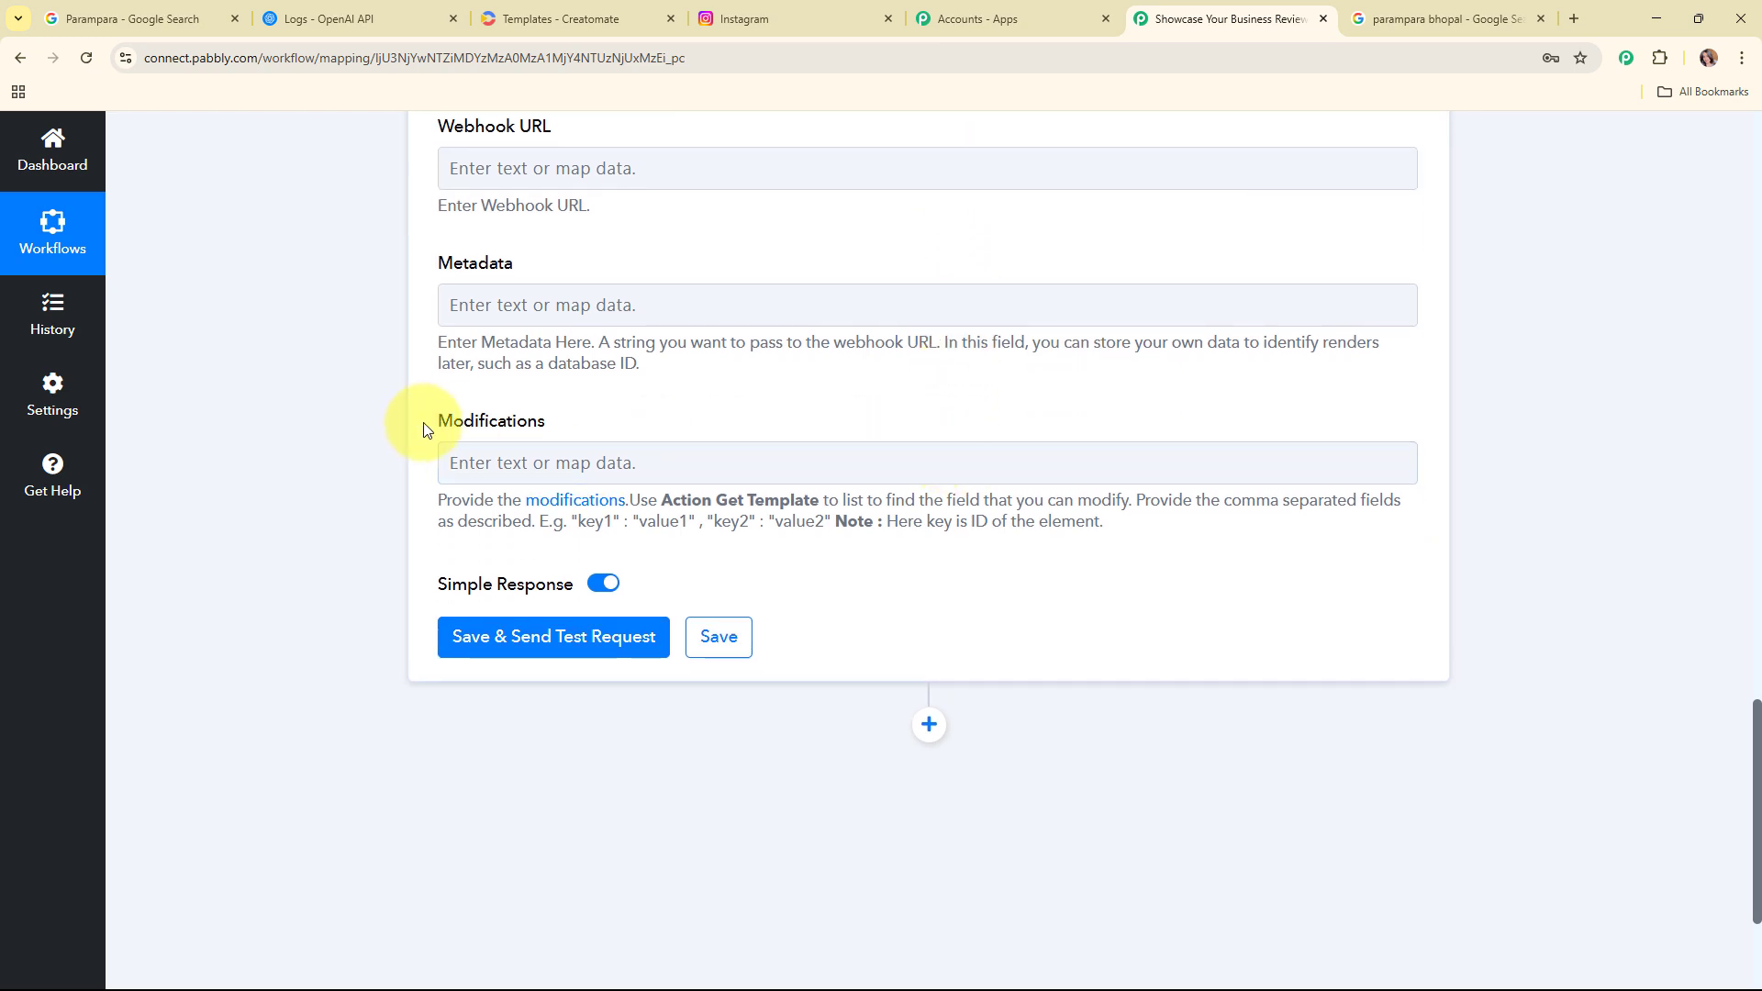
{"action": "left_click_drag", "start_coordinate": [423, 424], "coordinate": [590, 441]}
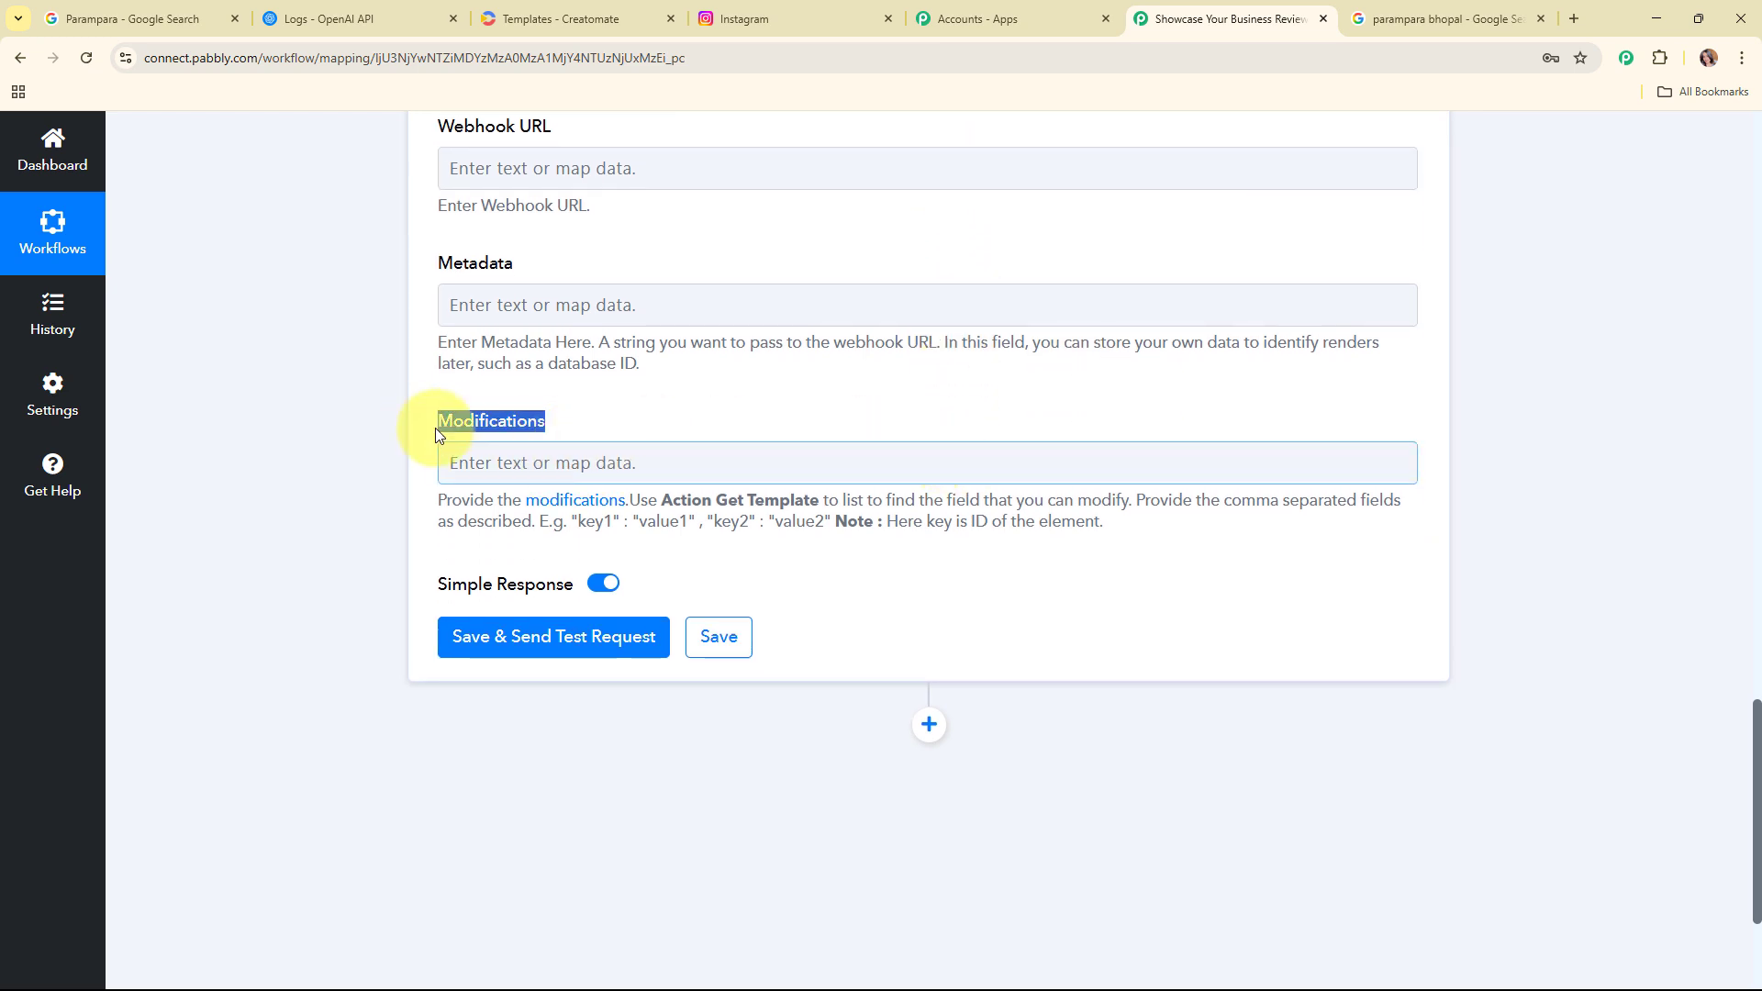
{"action": "left_click", "coordinate": [613, 452]}
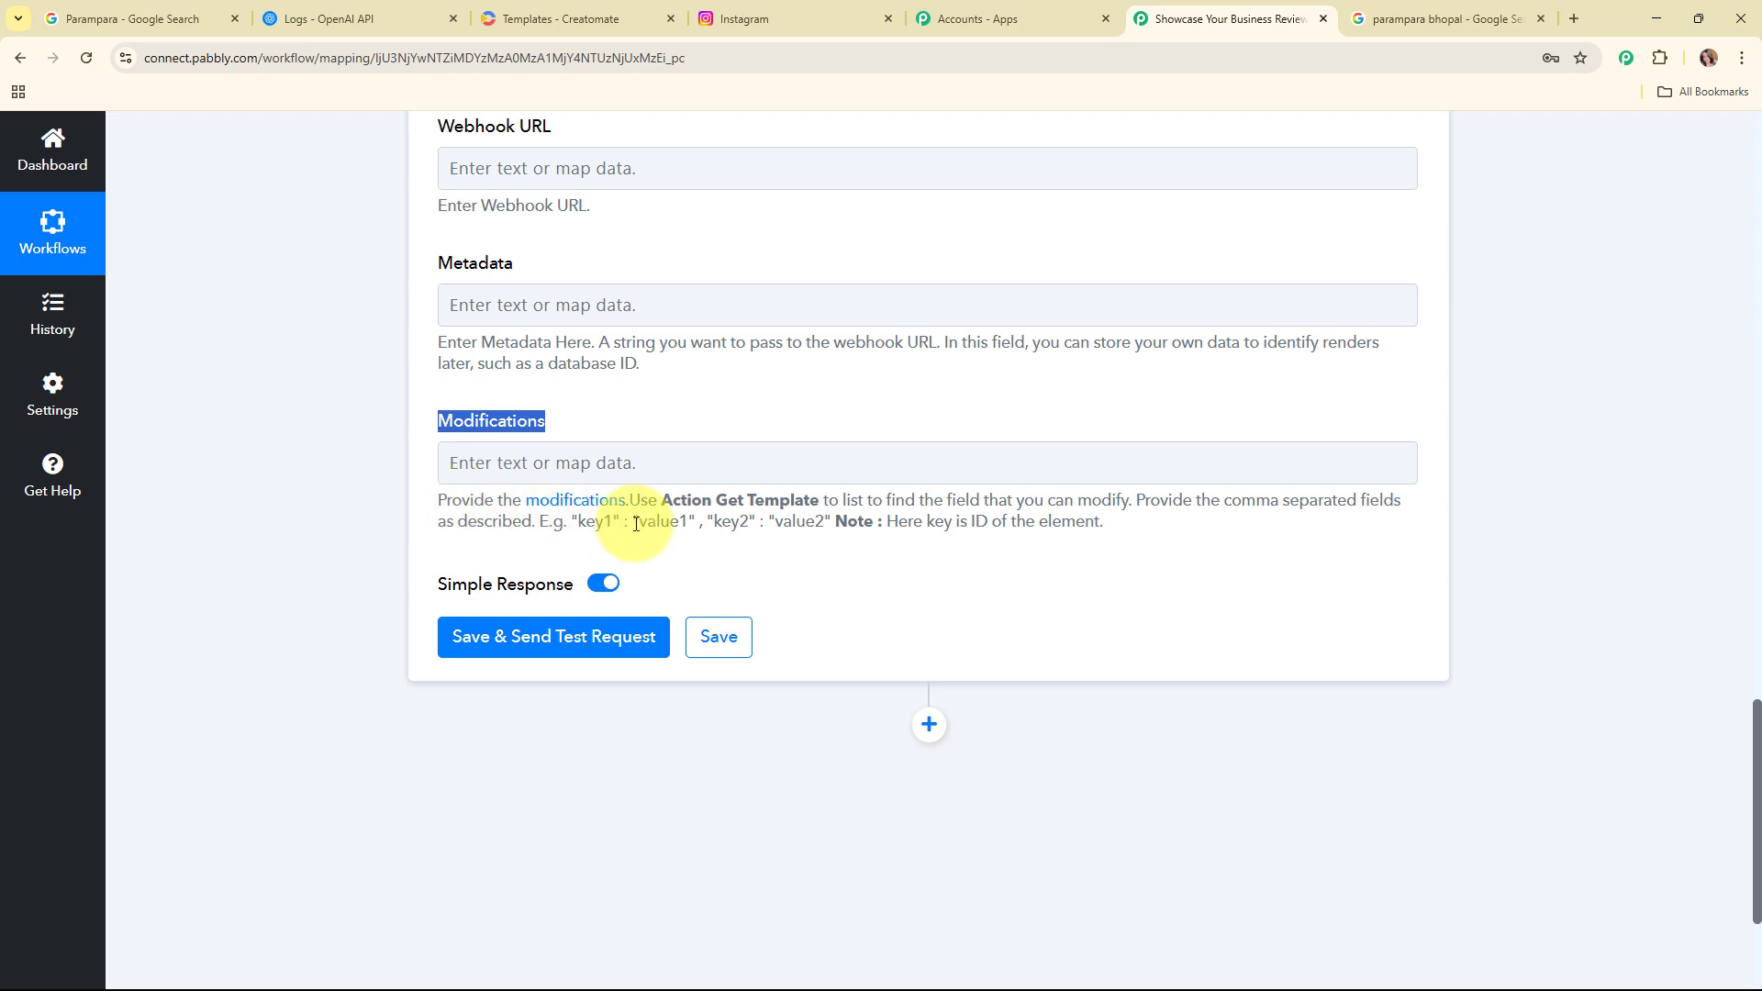
Step: Open the Instagram Reel Template's API integration example in Creatomate and copy the Name.text and Review-Text.text modification lines
{"action": "left_click", "coordinate": [598, 11]}
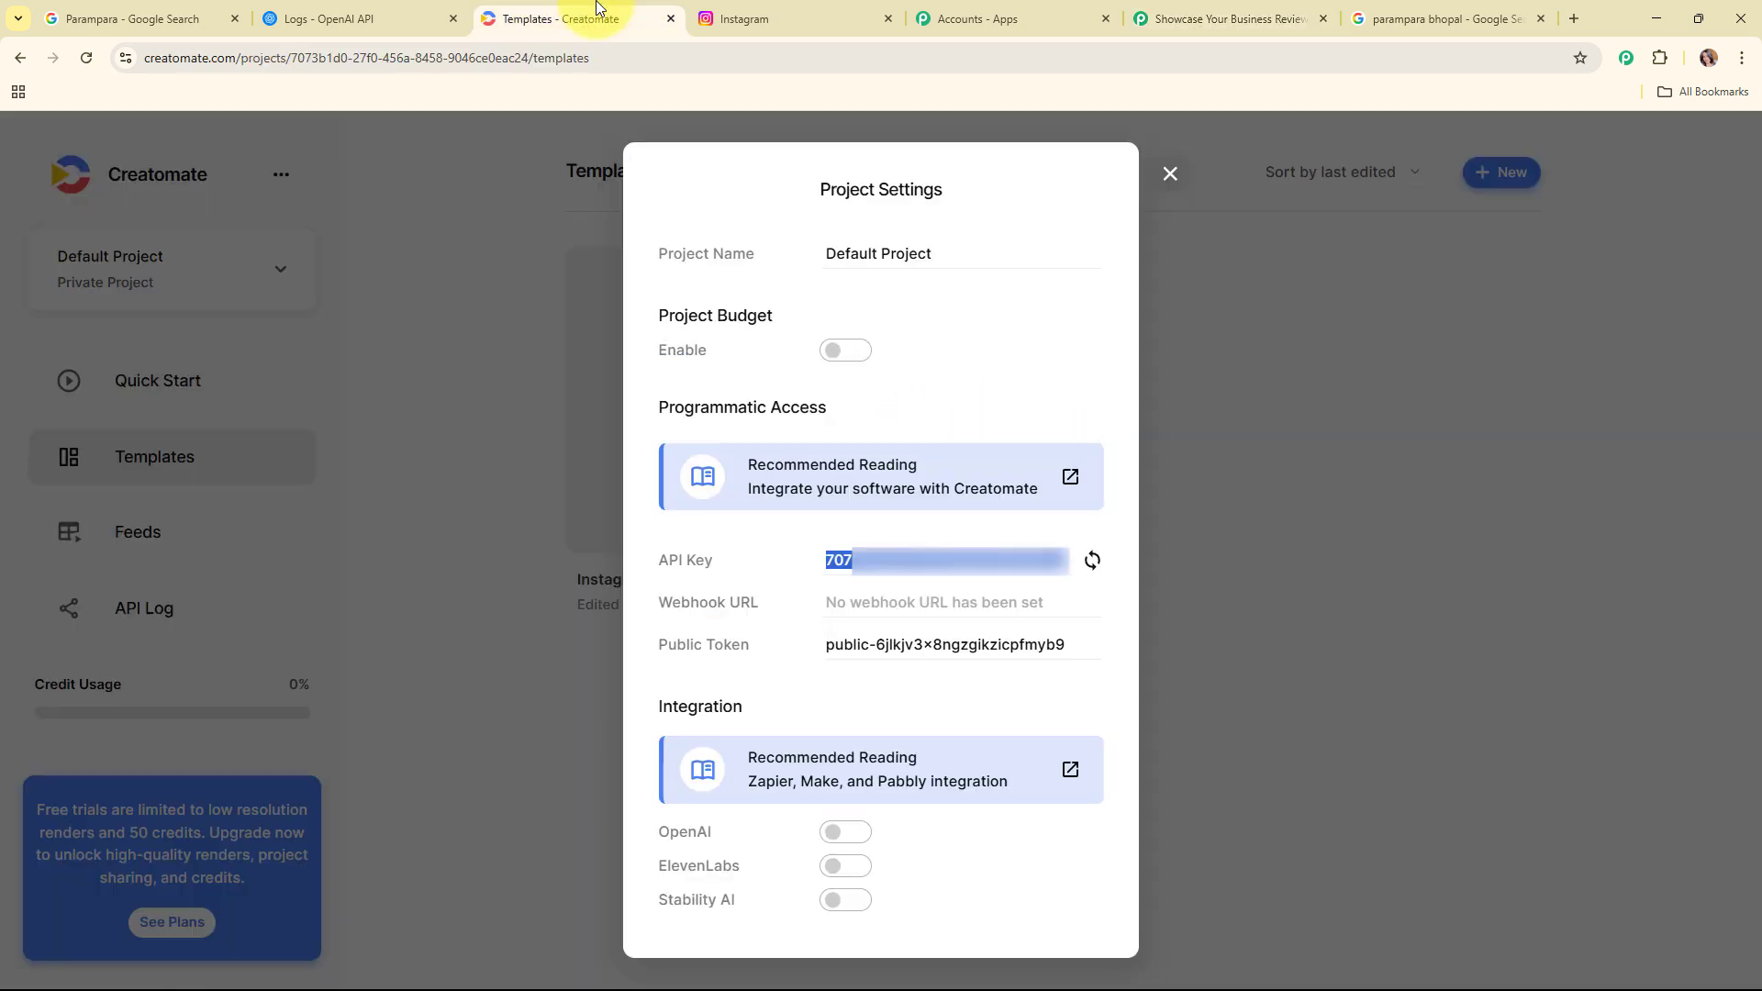
{"action": "left_click", "coordinate": [1168, 175]}
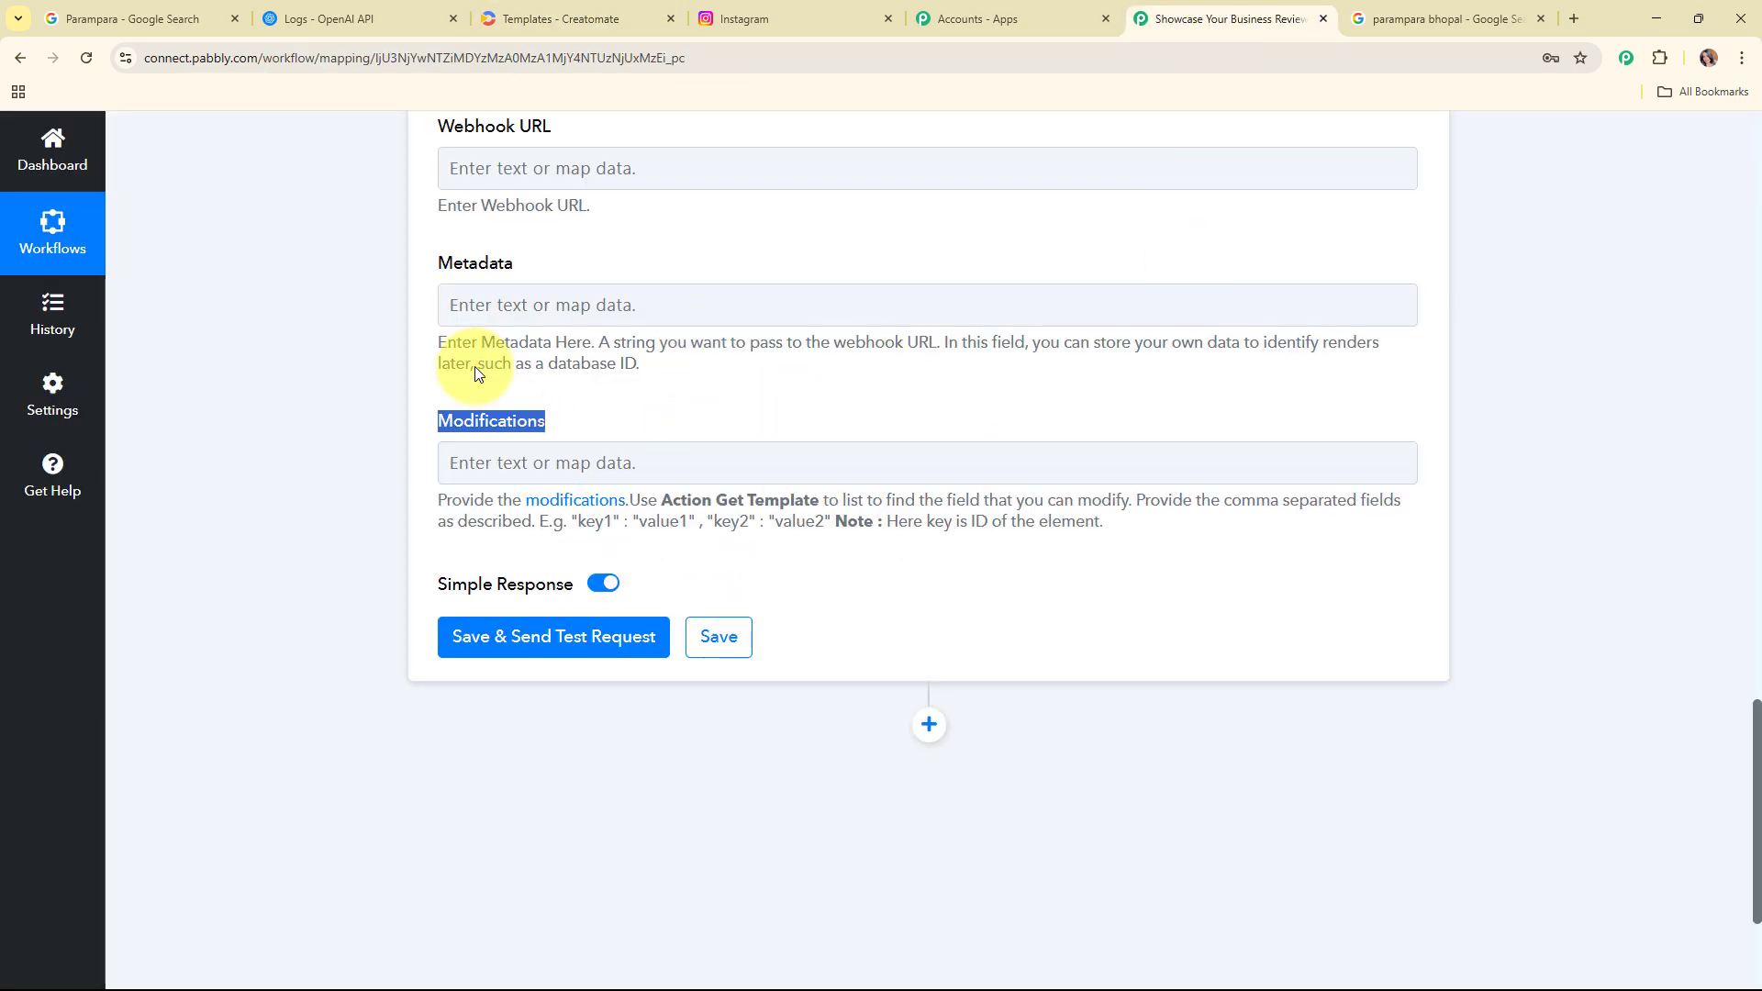
{"action": "left_click", "coordinate": [527, 9]}
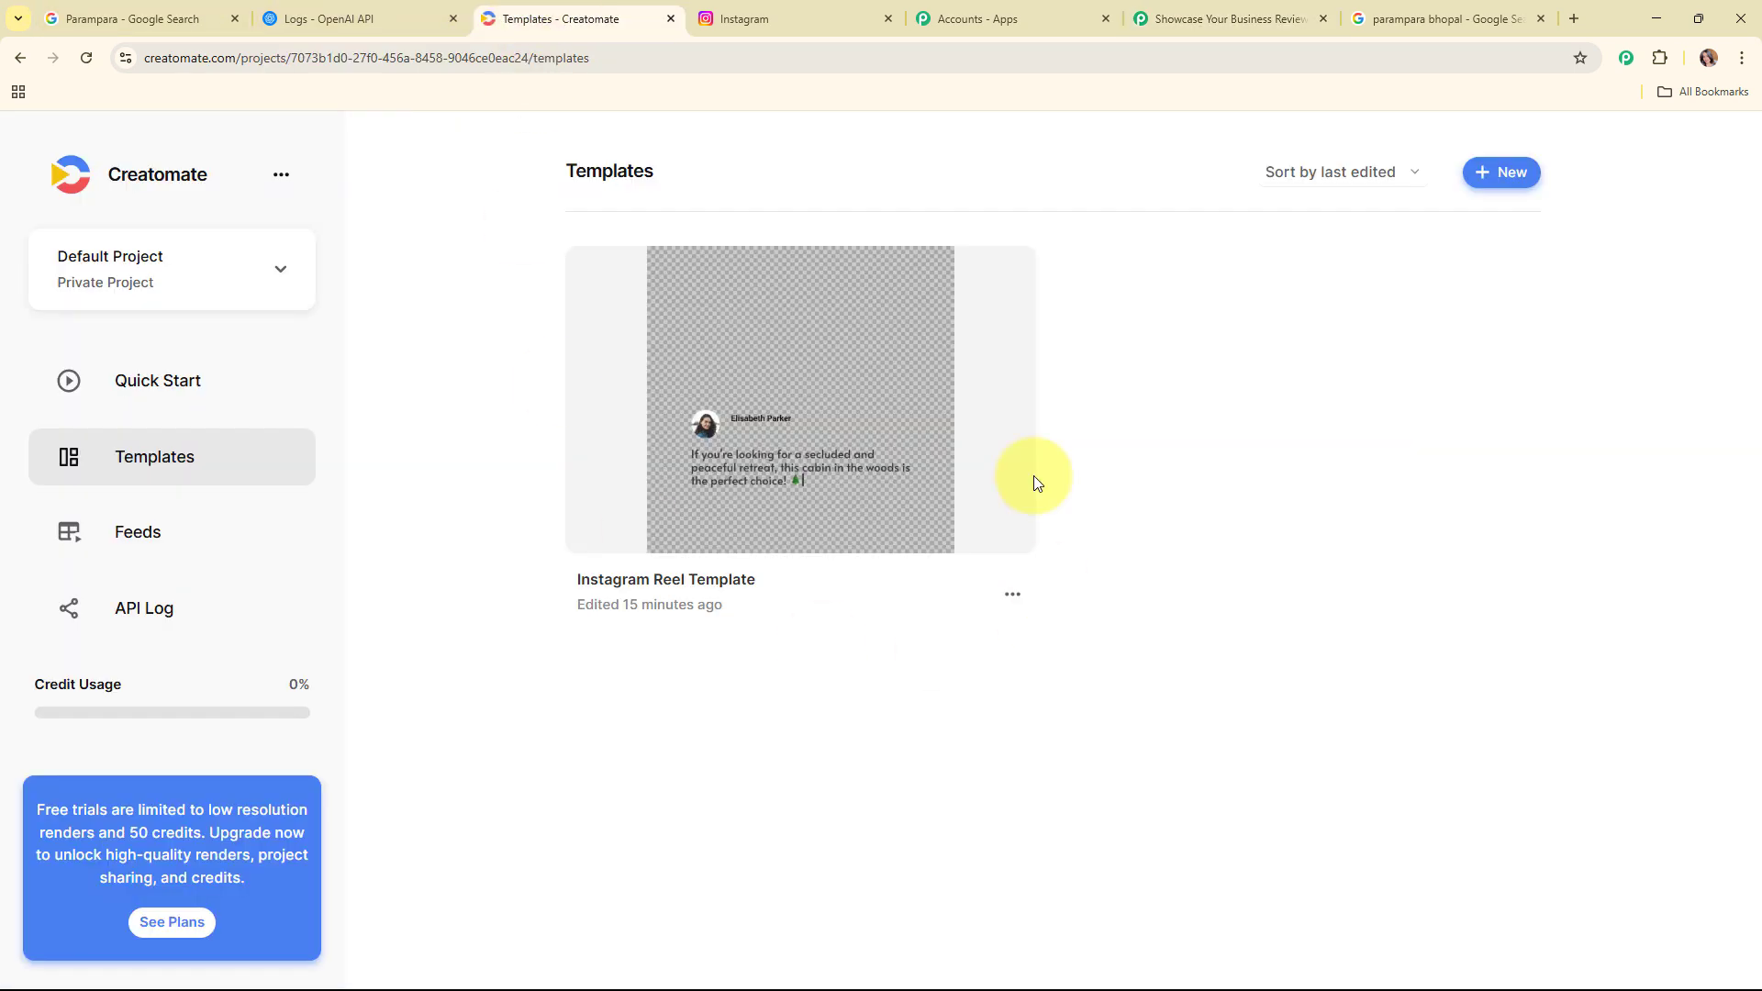
{"action": "left_click", "coordinate": [835, 384]}
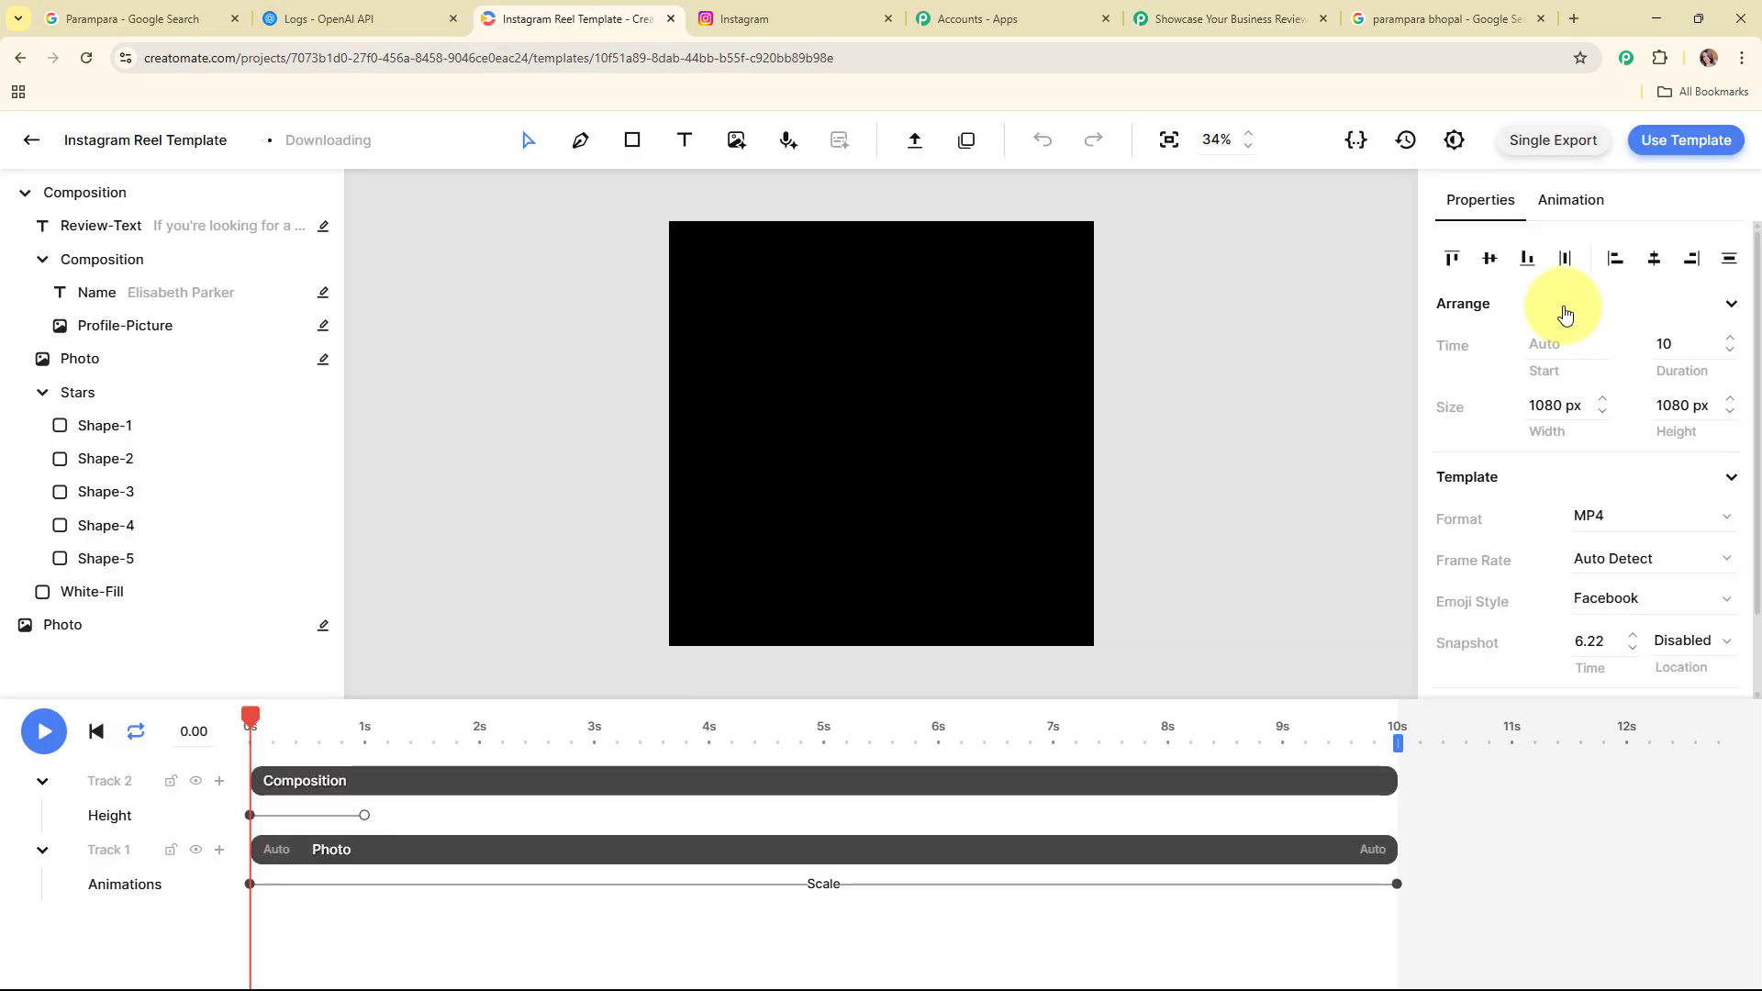
{"action": "left_click", "coordinate": [1700, 147]}
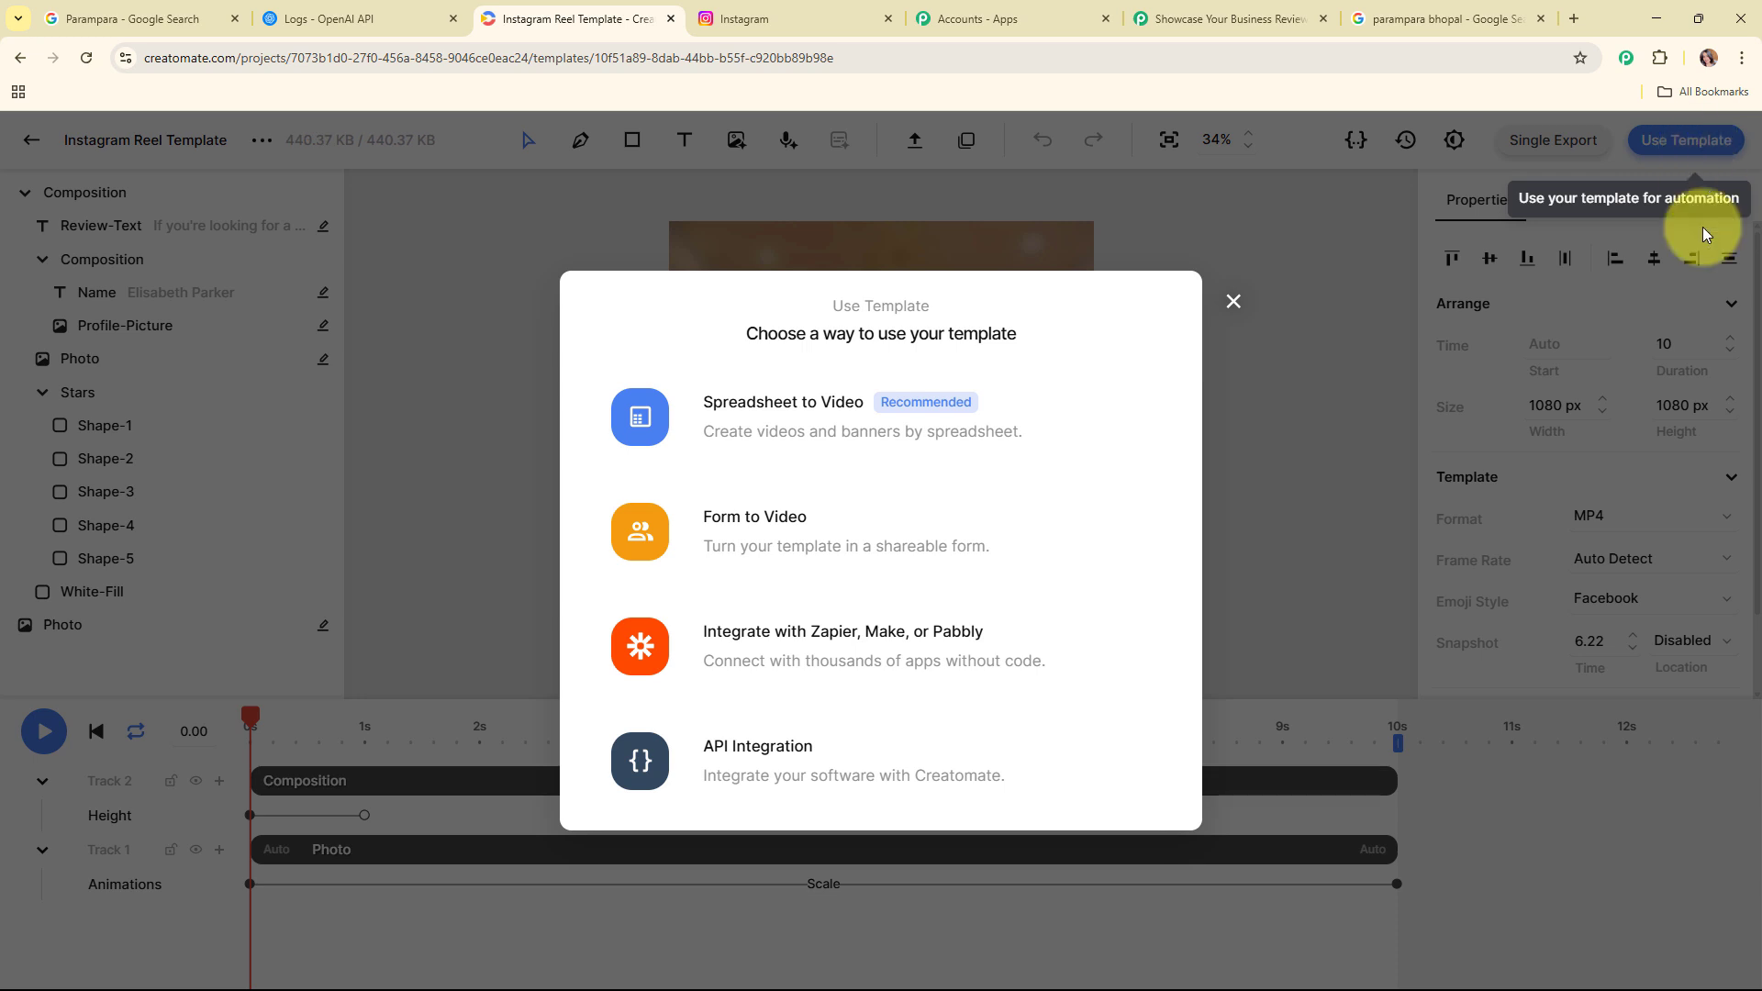
{"action": "left_click", "coordinate": [798, 775]}
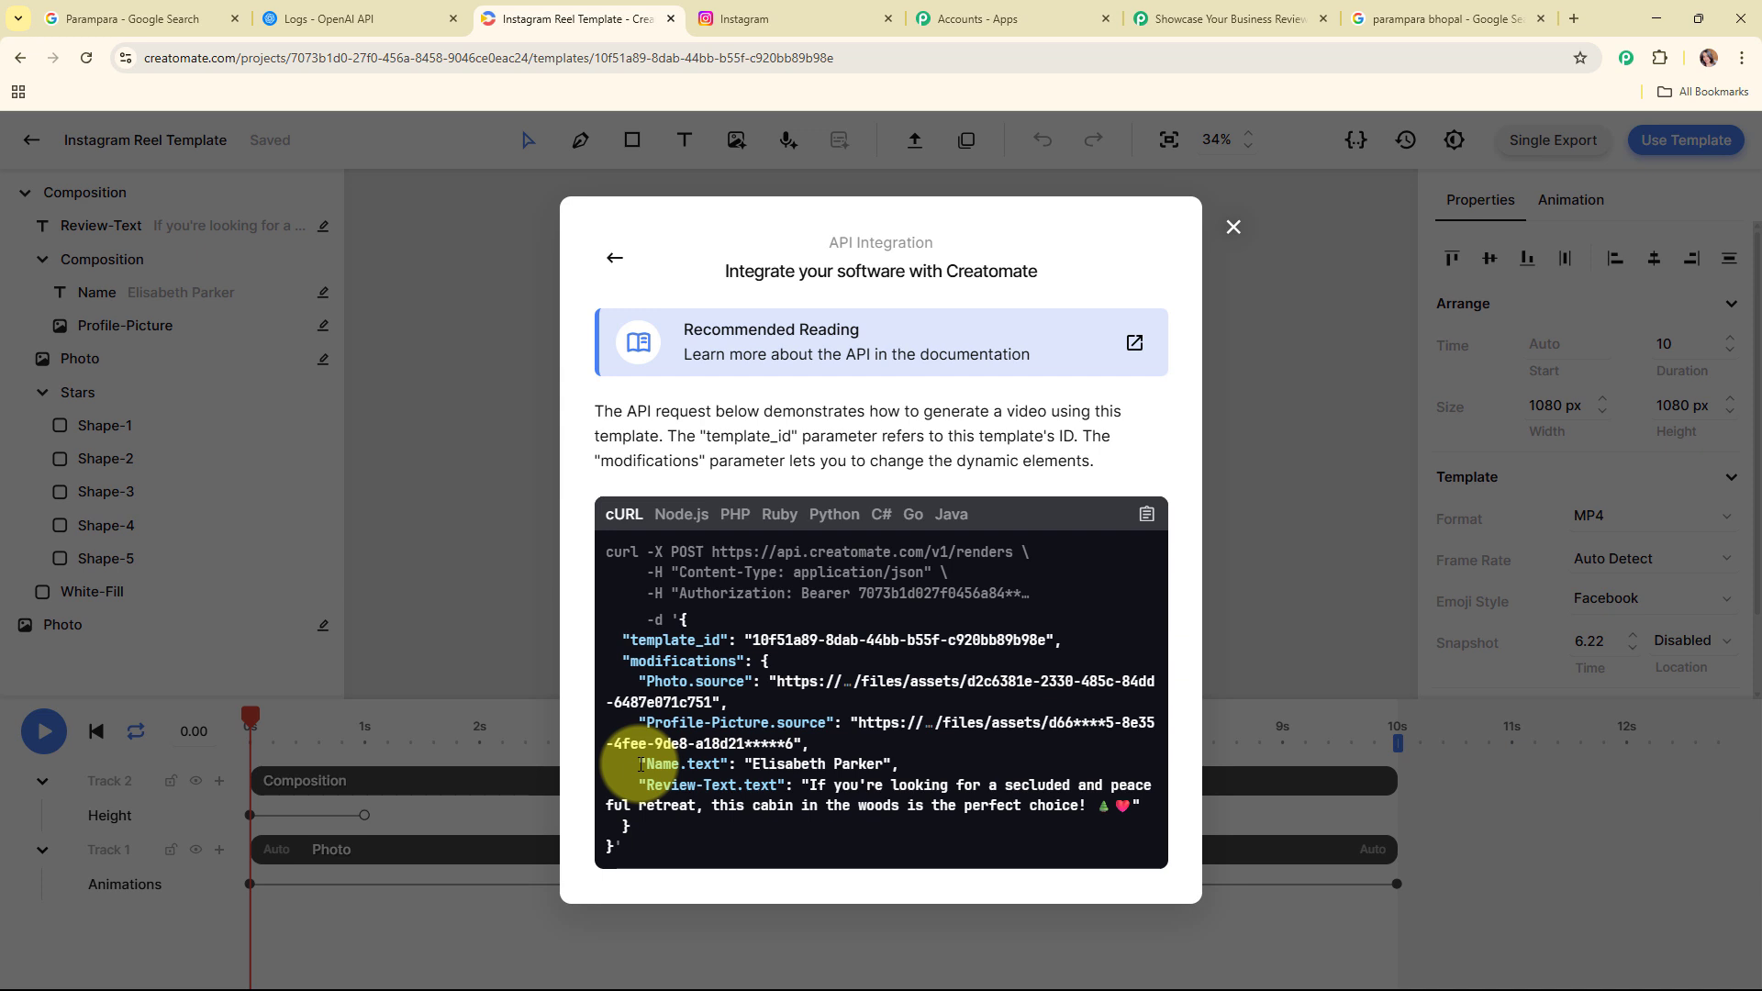
{"action": "left_click_drag", "start_coordinate": [640, 764], "coordinate": [1134, 812]}
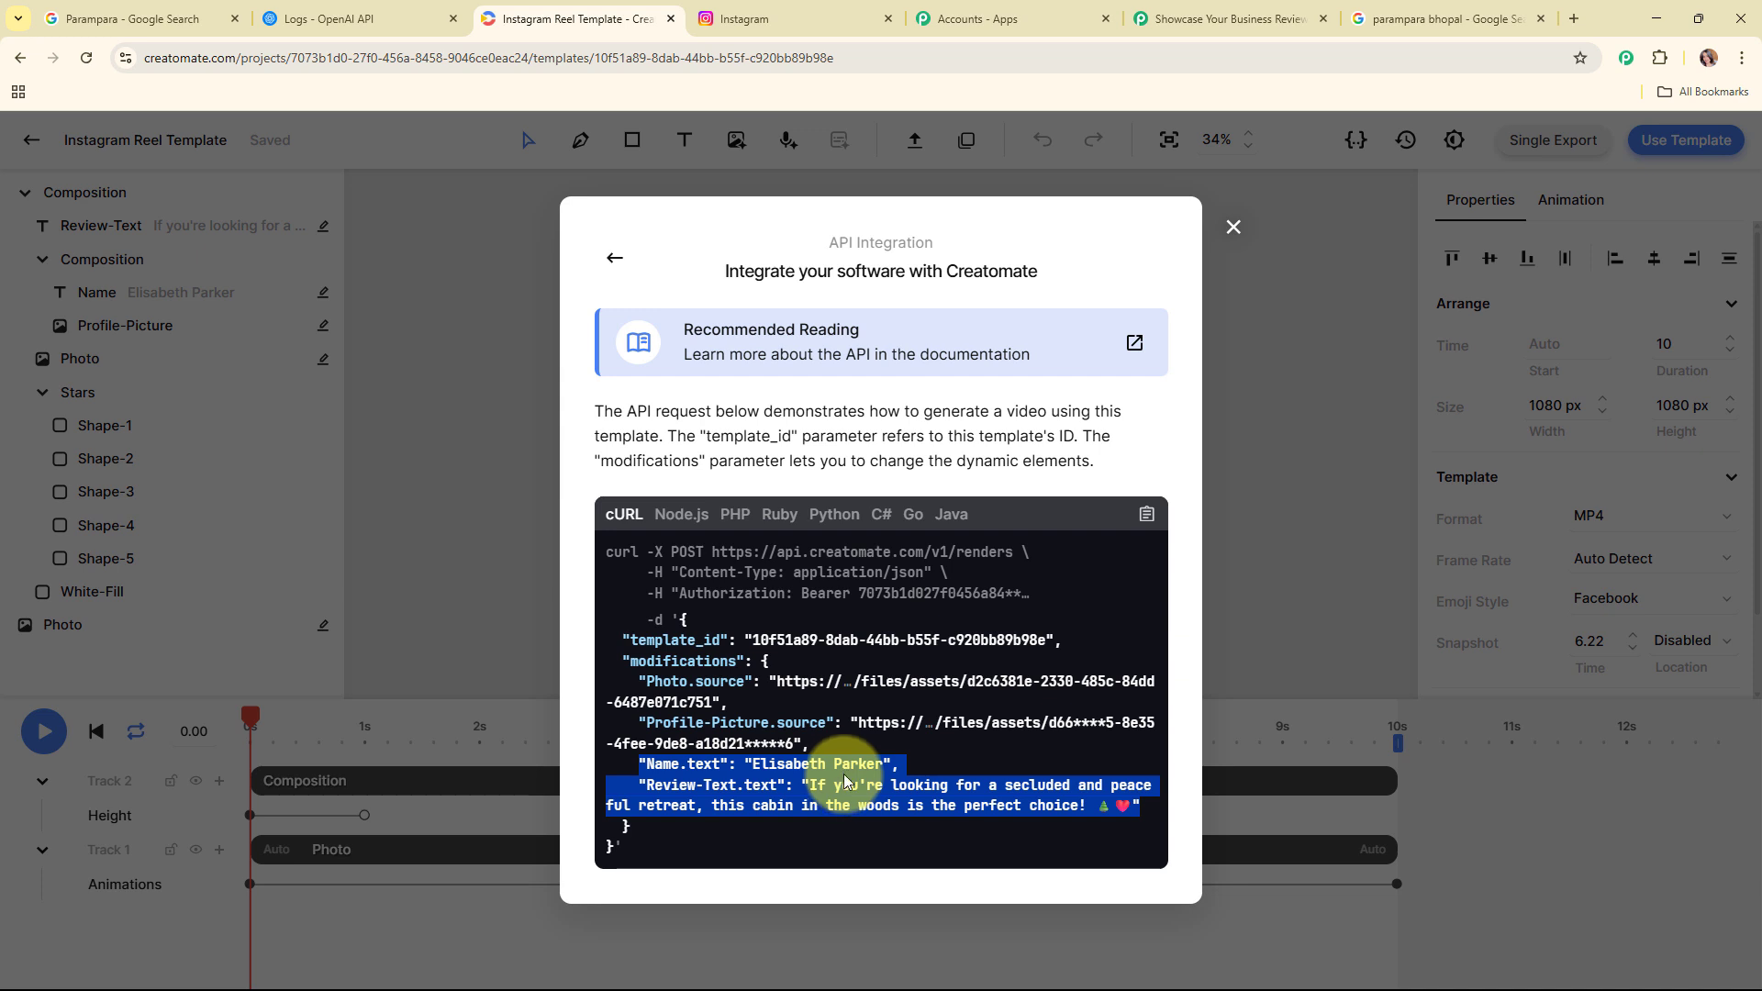
Step: Paste the modification lines into the Modifications field and map Reviewer DisplayName into Name.text
{"action": "left_click", "coordinate": [1247, 29]}
{"action": "left_click", "coordinate": [660, 462]}
{"action": "type", "text": "\"Name.text\": \"\", \"Review-Text.text\": \"\""}
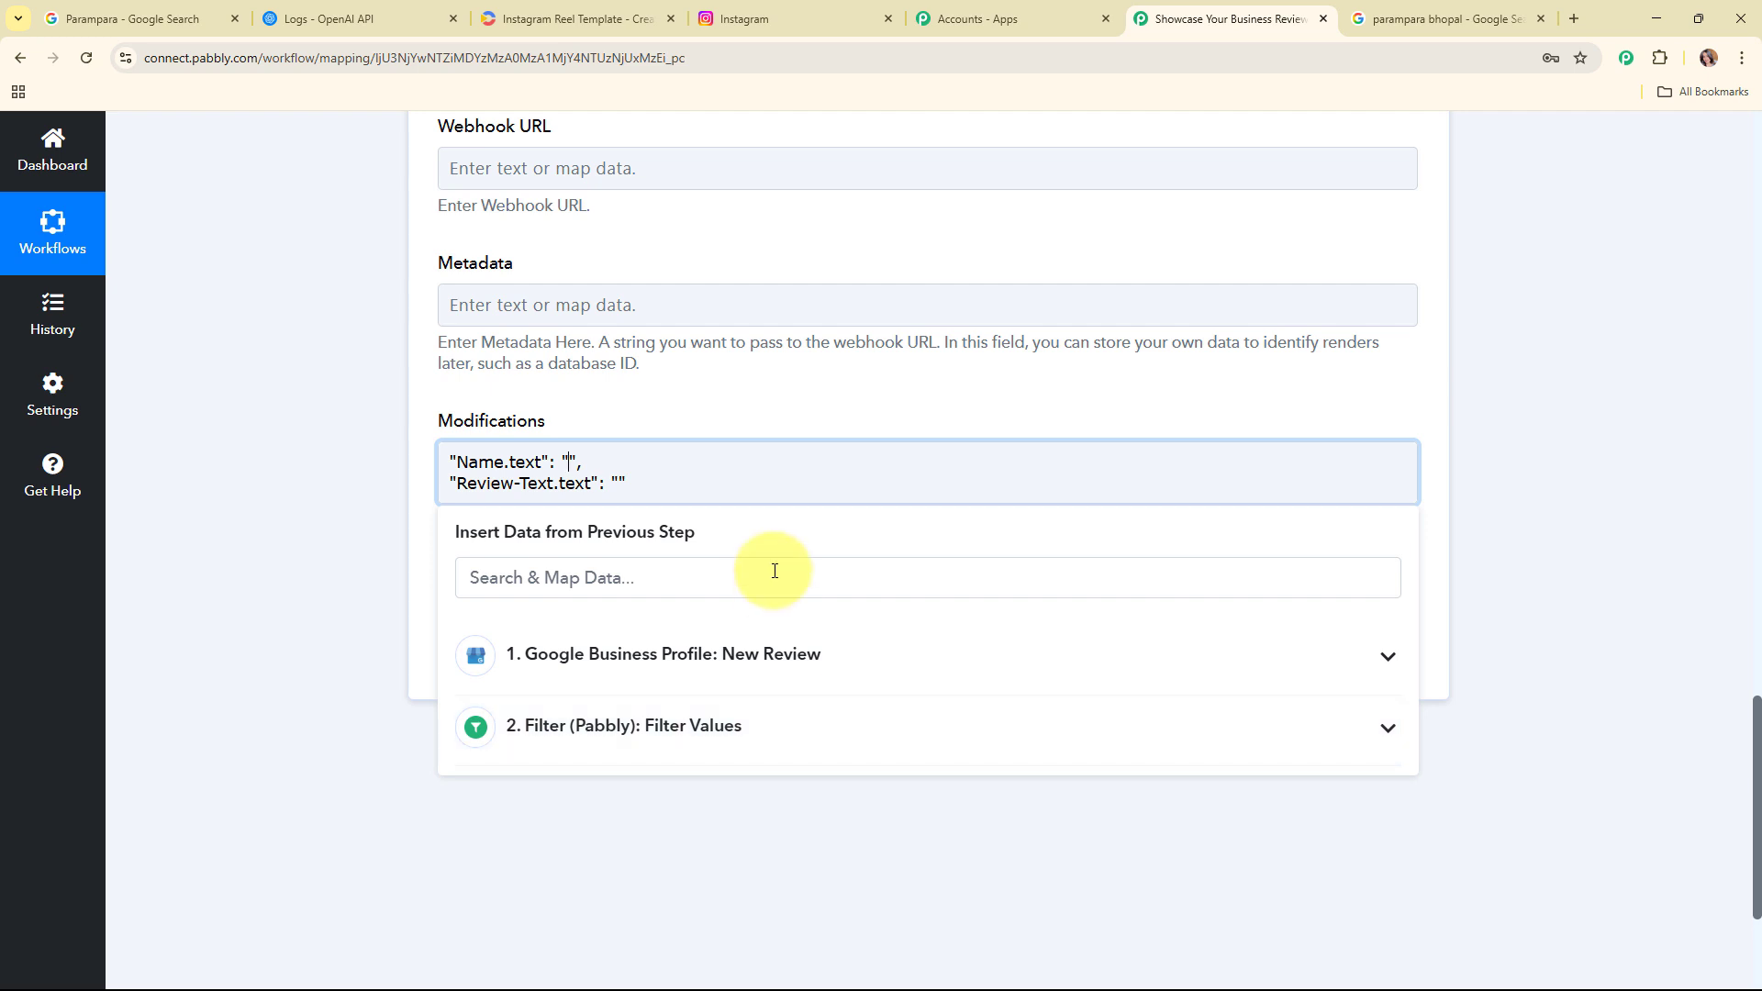
{"action": "left_click", "coordinate": [569, 461]}
{"action": "left_click", "coordinate": [760, 650]}
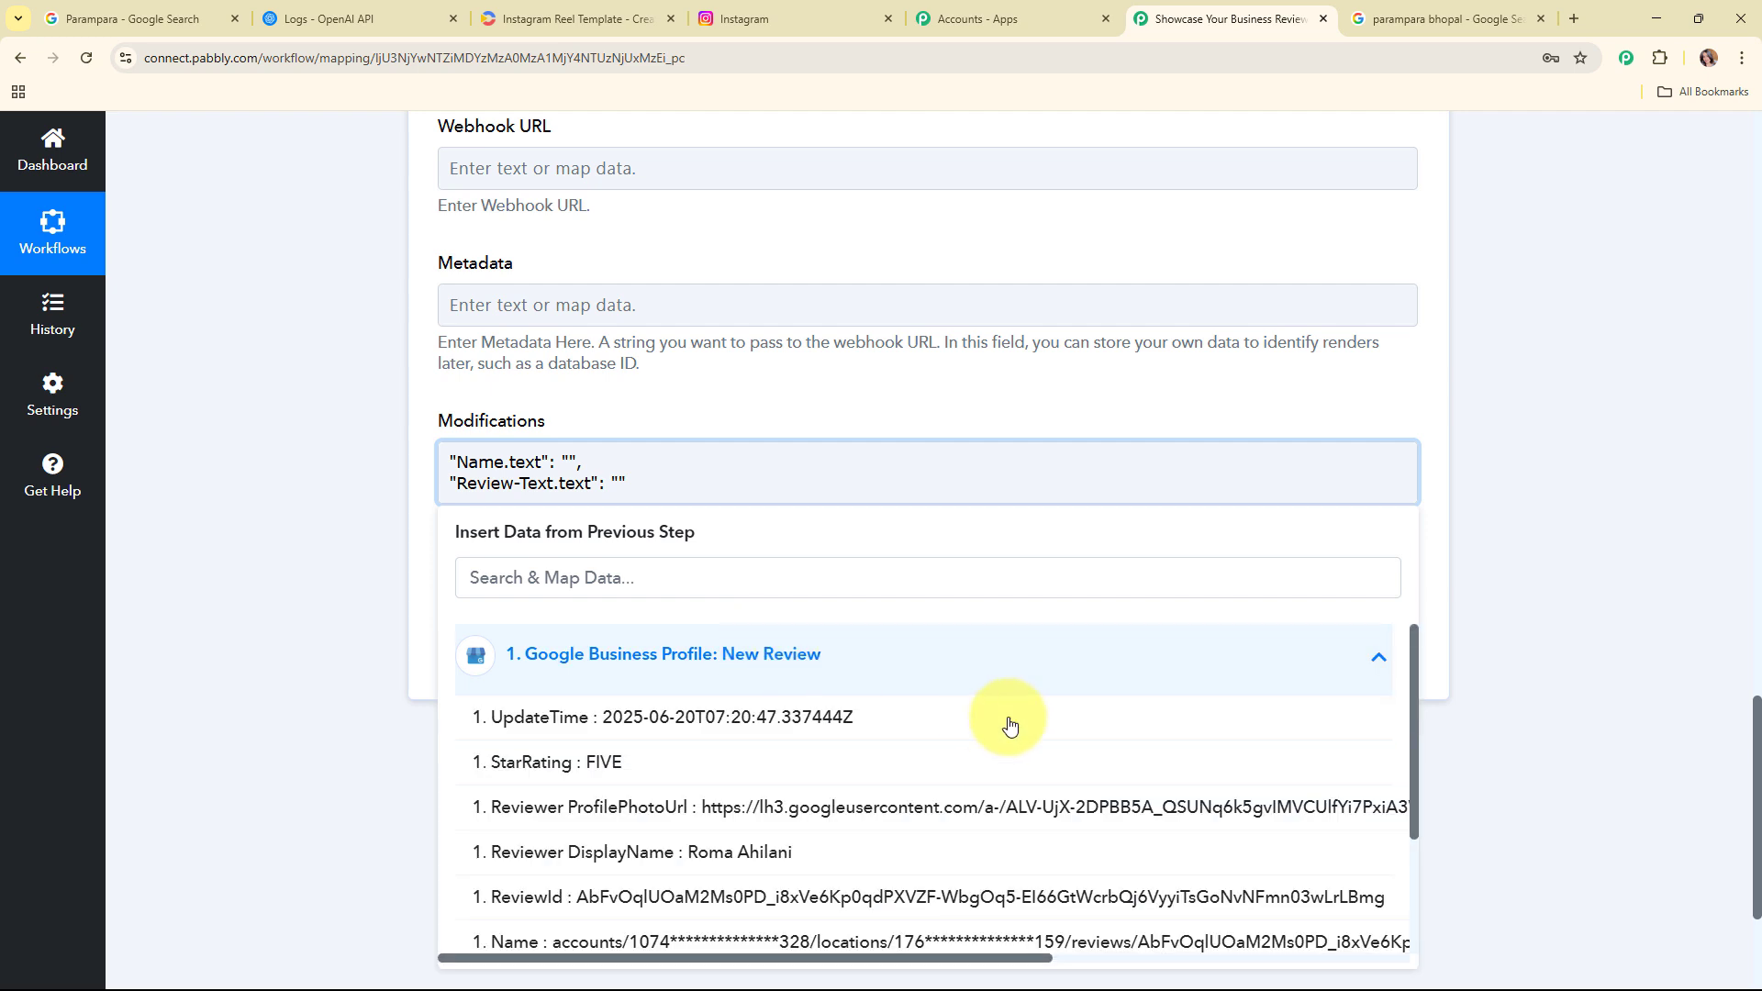
{"action": "left_click", "coordinate": [904, 851]}
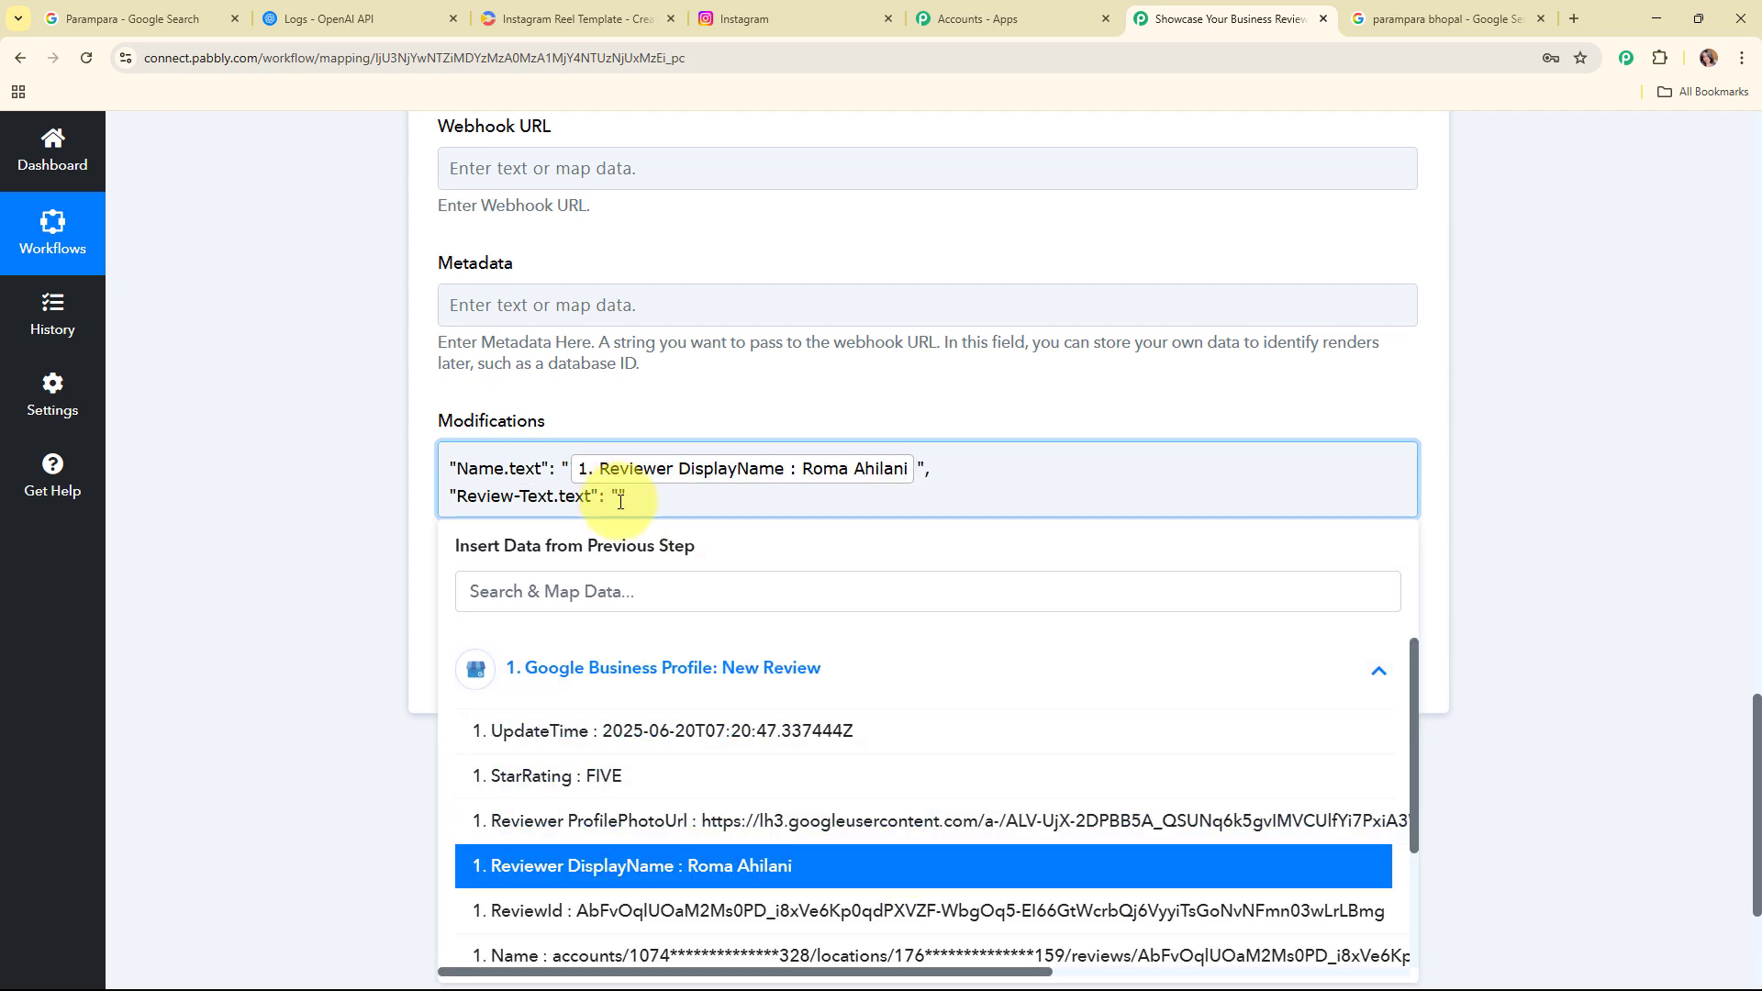
Step: Map the review Comment into the Review-Text.text value of the Modifications field
{"action": "left_click", "coordinate": [620, 499]}
{"action": "left_click", "coordinate": [826, 696]}
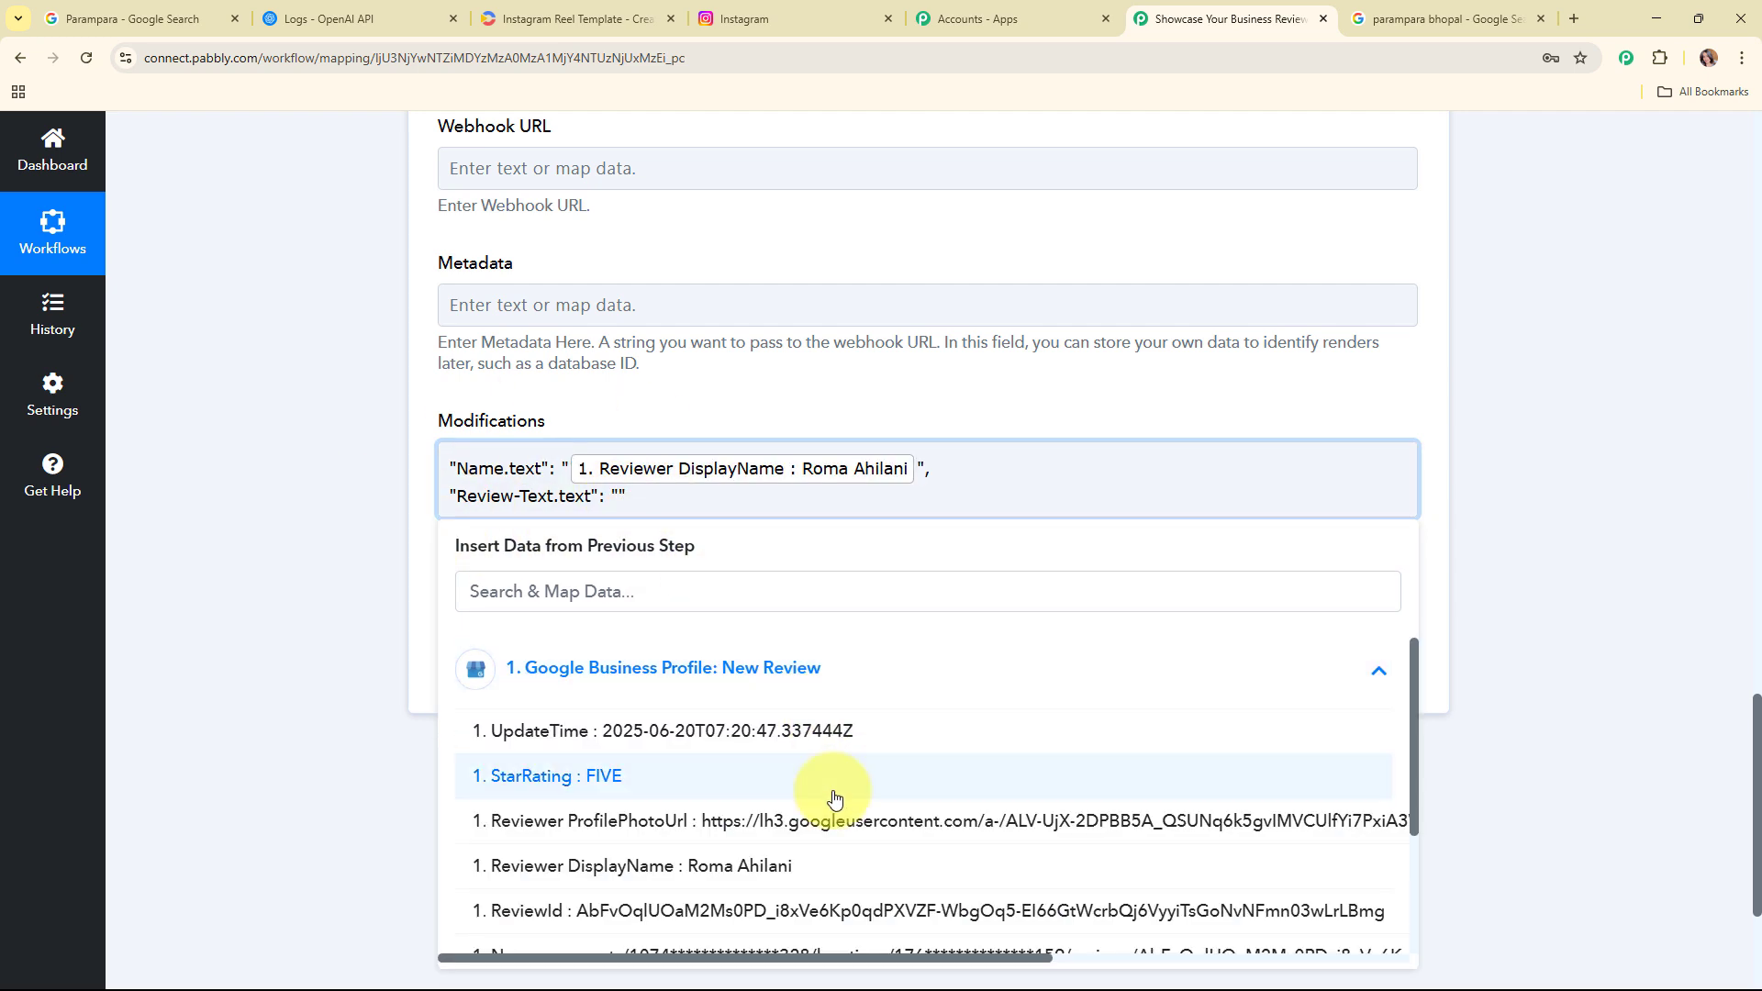
{"action": "scroll", "coordinate": [833, 798], "scroll_direction": "down", "scroll_amount": 4}
{"action": "left_click", "coordinate": [845, 858]}
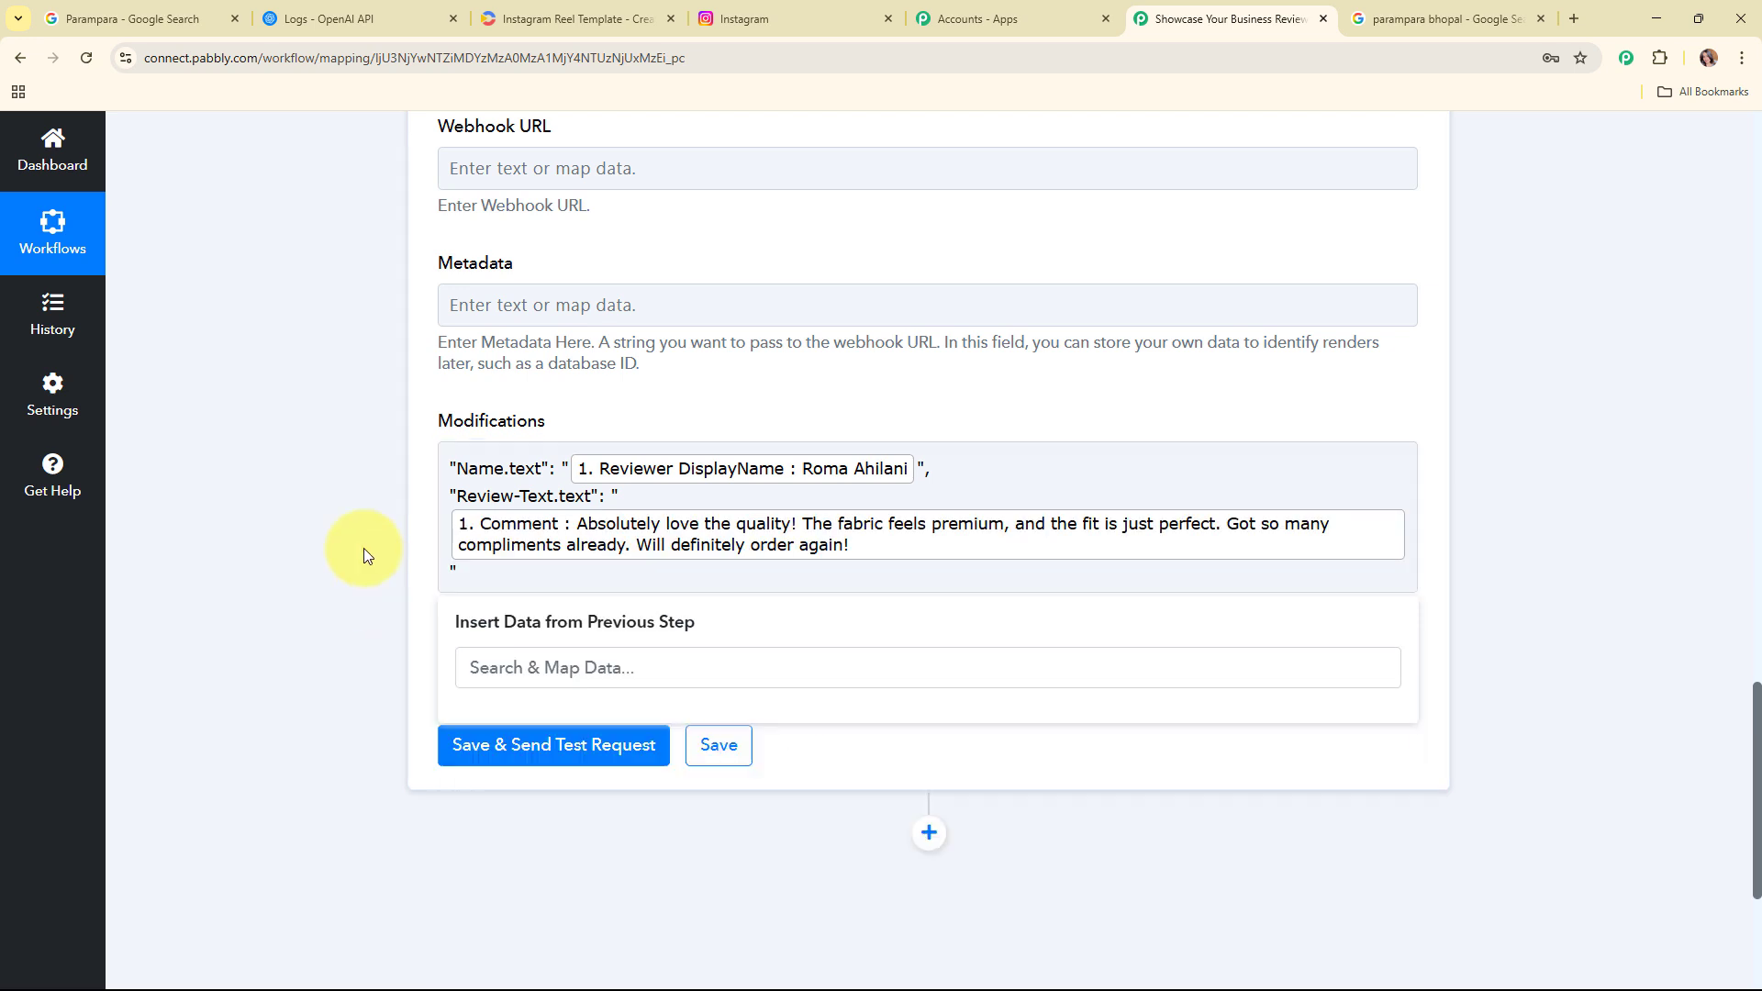
{"action": "left_click", "coordinate": [363, 548]}
Step: Save and send a test request for the Creatomate step, review the response, and collapse the step
{"action": "scroll", "coordinate": [1656, 668], "scroll_direction": "down", "scroll_amount": 4}
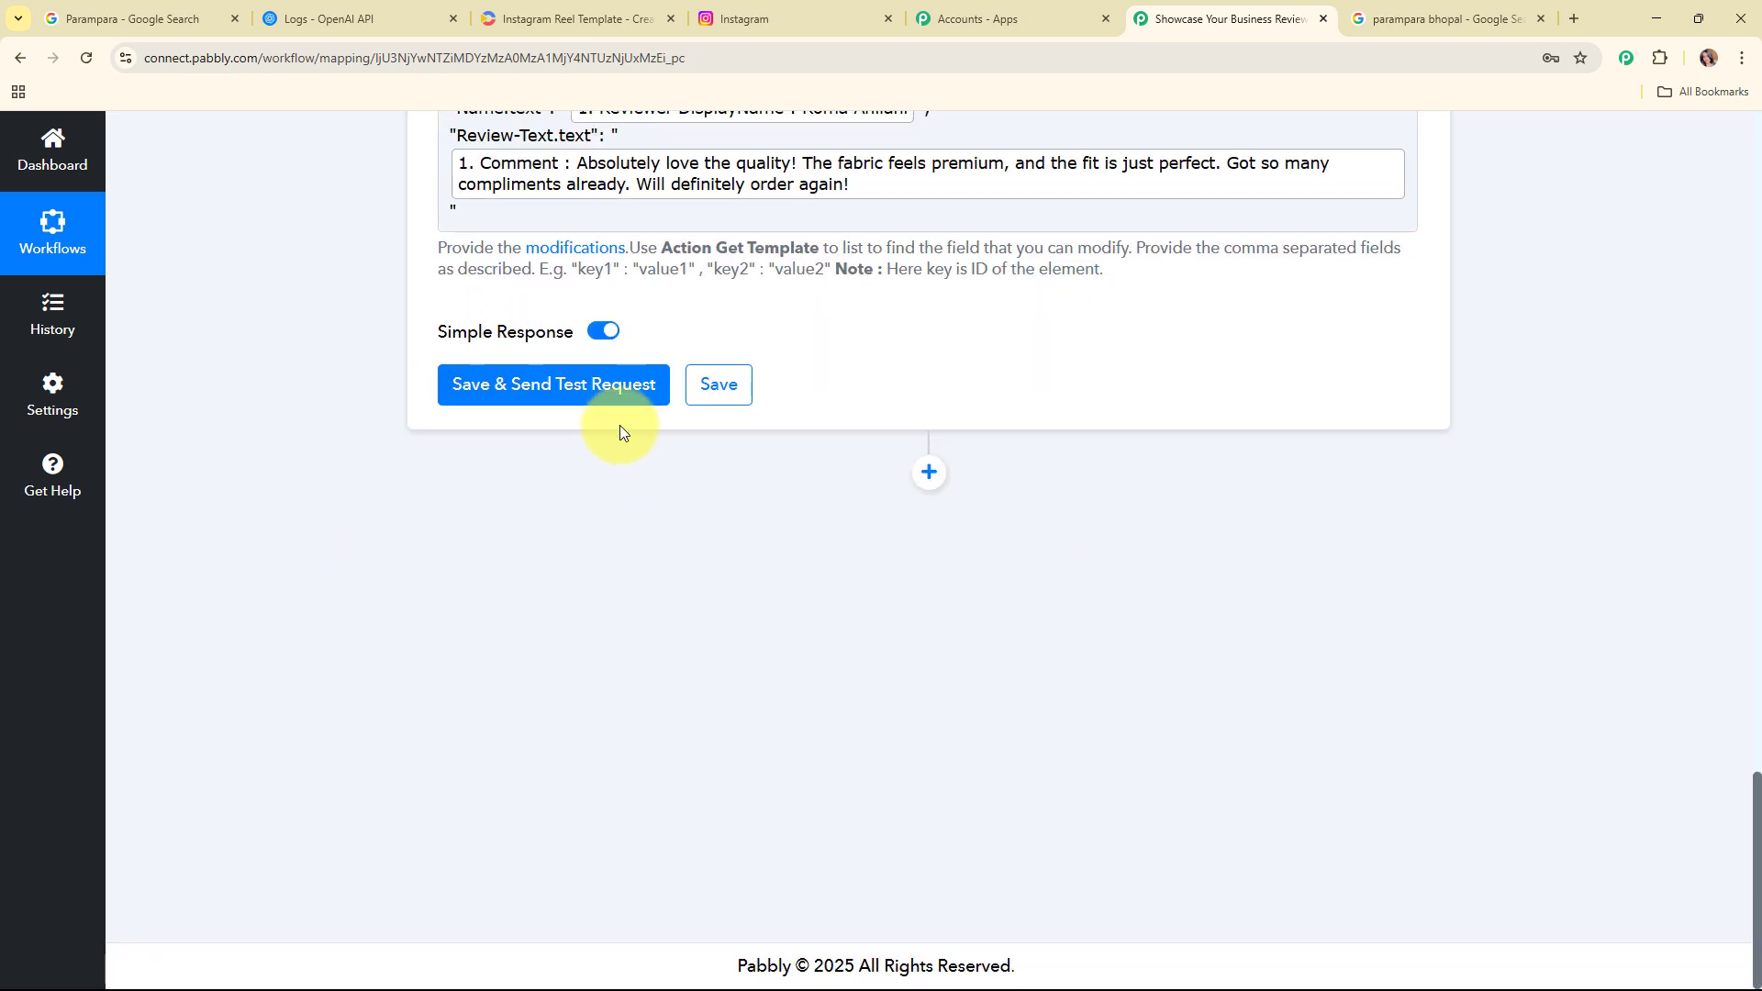
{"action": "left_click", "coordinate": [592, 394]}
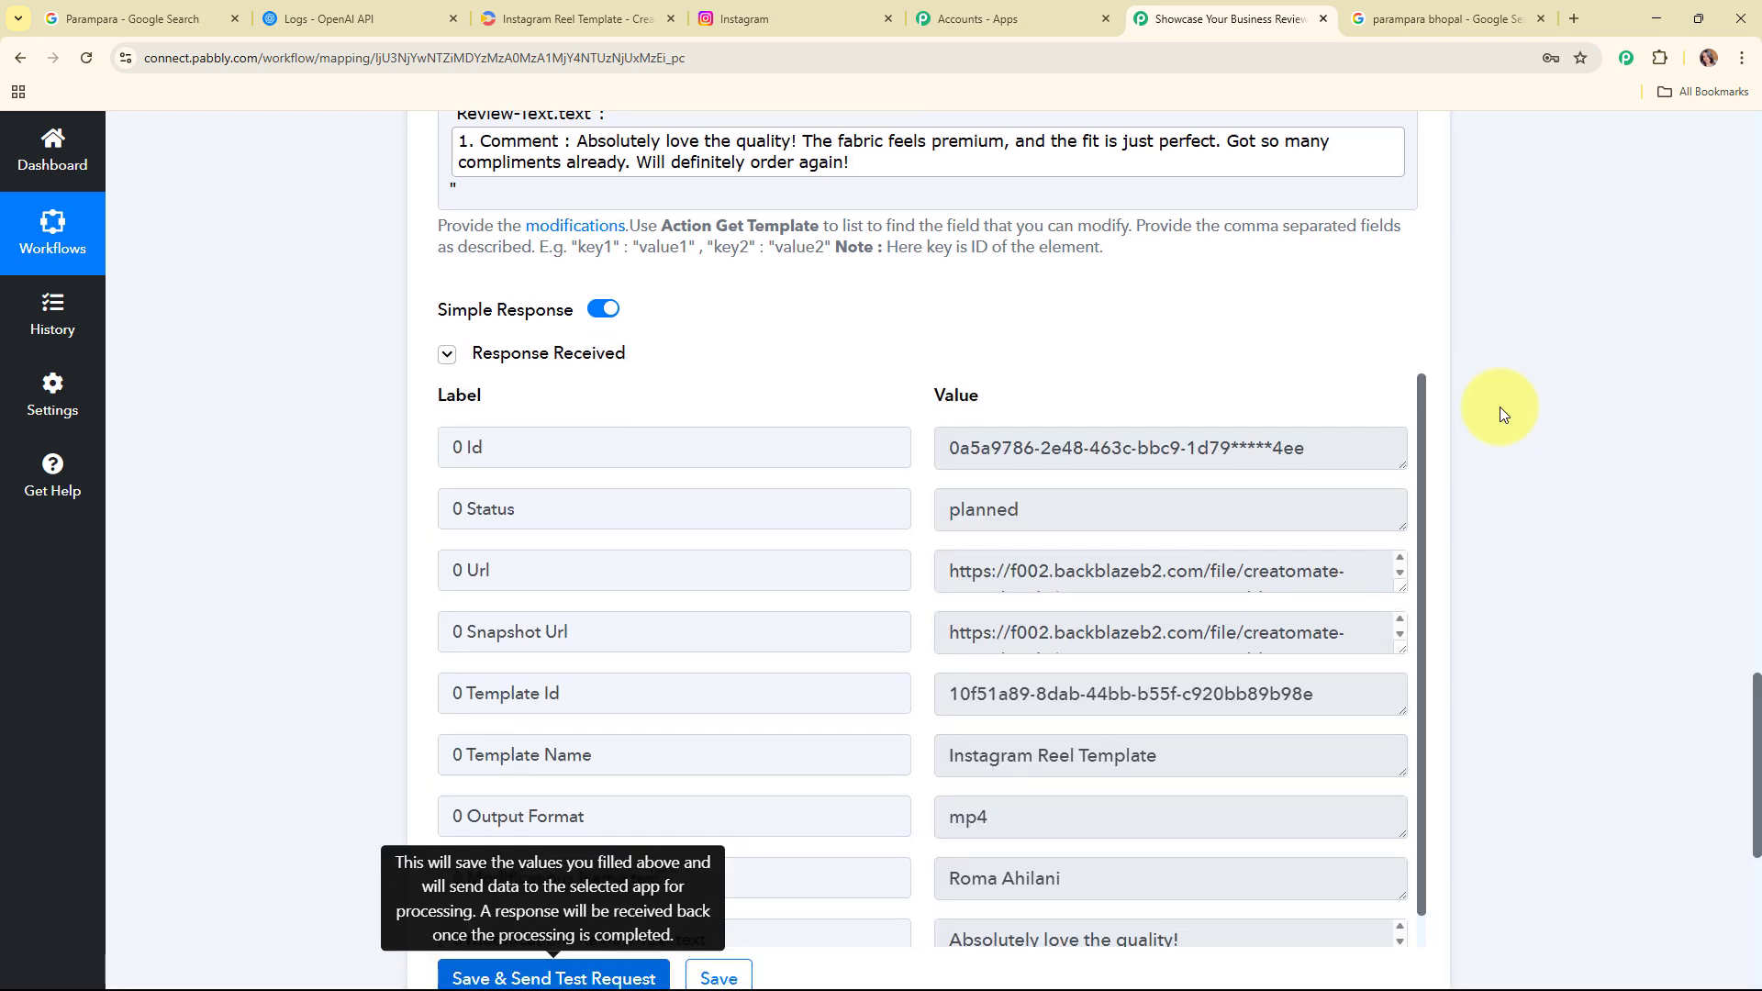
{"action": "scroll", "coordinate": [1500, 406], "scroll_direction": "down", "scroll_amount": 4}
{"action": "scroll", "coordinate": [1175, 415], "scroll_direction": "down", "scroll_amount": 1}
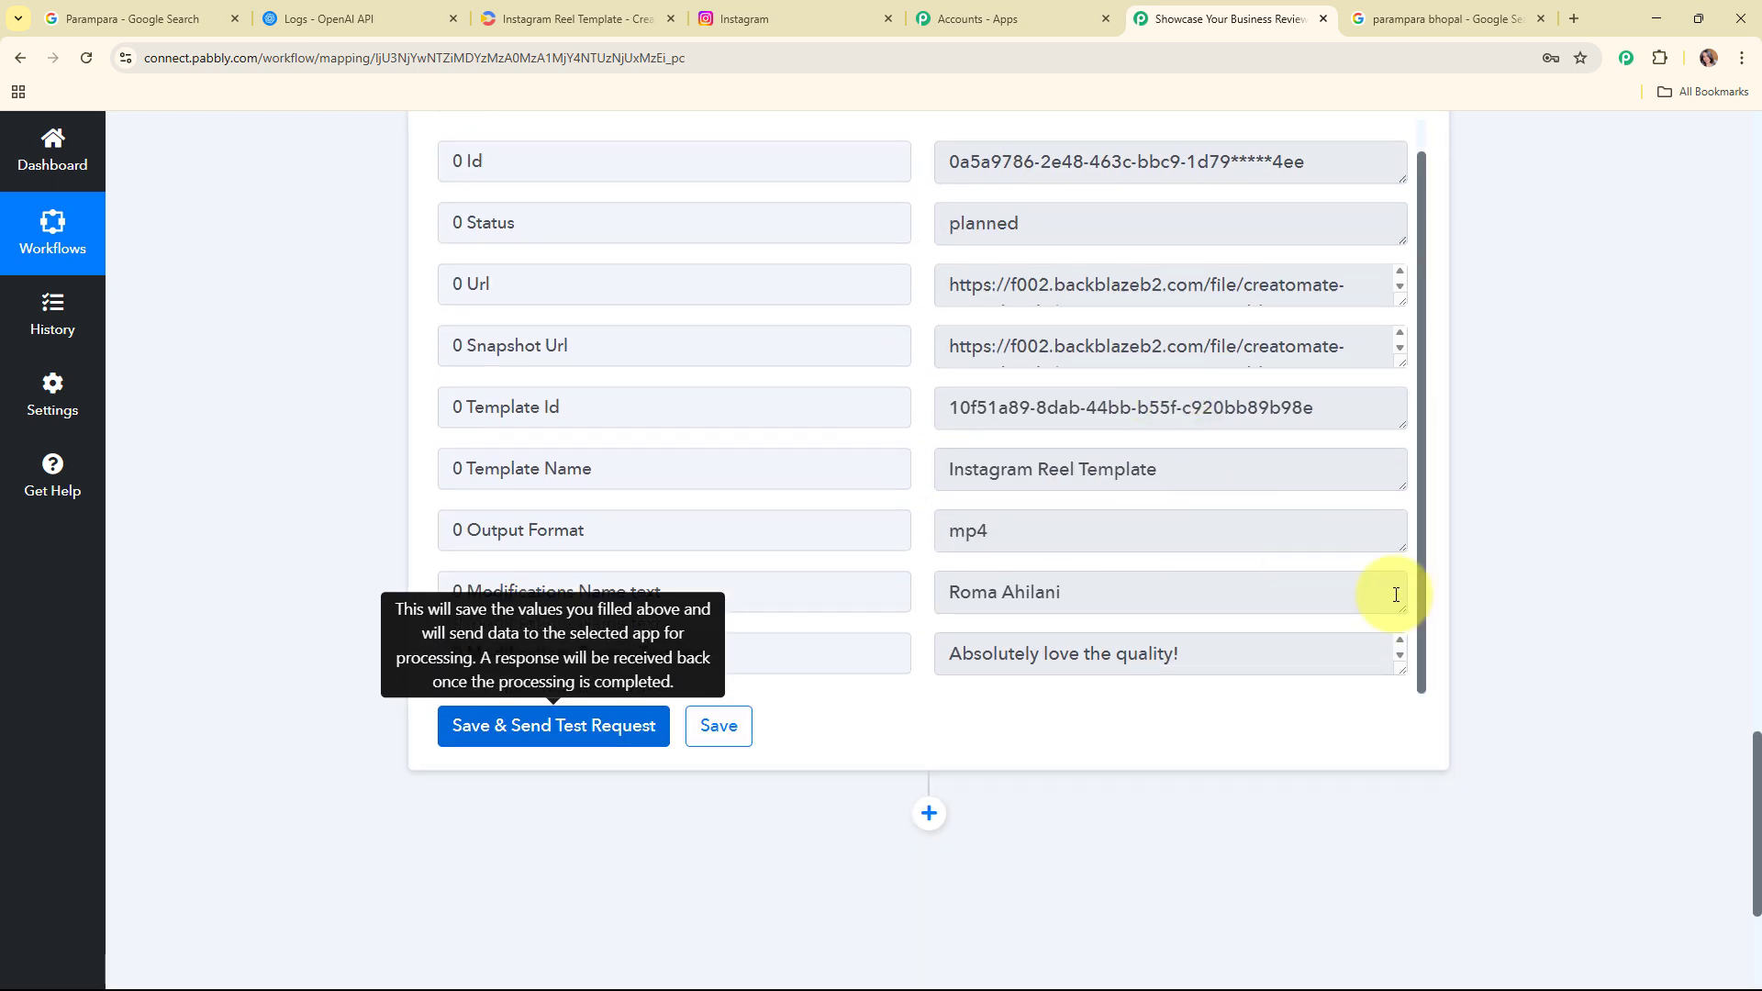
{"action": "scroll", "coordinate": [1520, 503], "scroll_direction": "up", "scroll_amount": 12}
{"action": "scroll", "coordinate": [1521, 503], "scroll_direction": "up", "scroll_amount": 12}
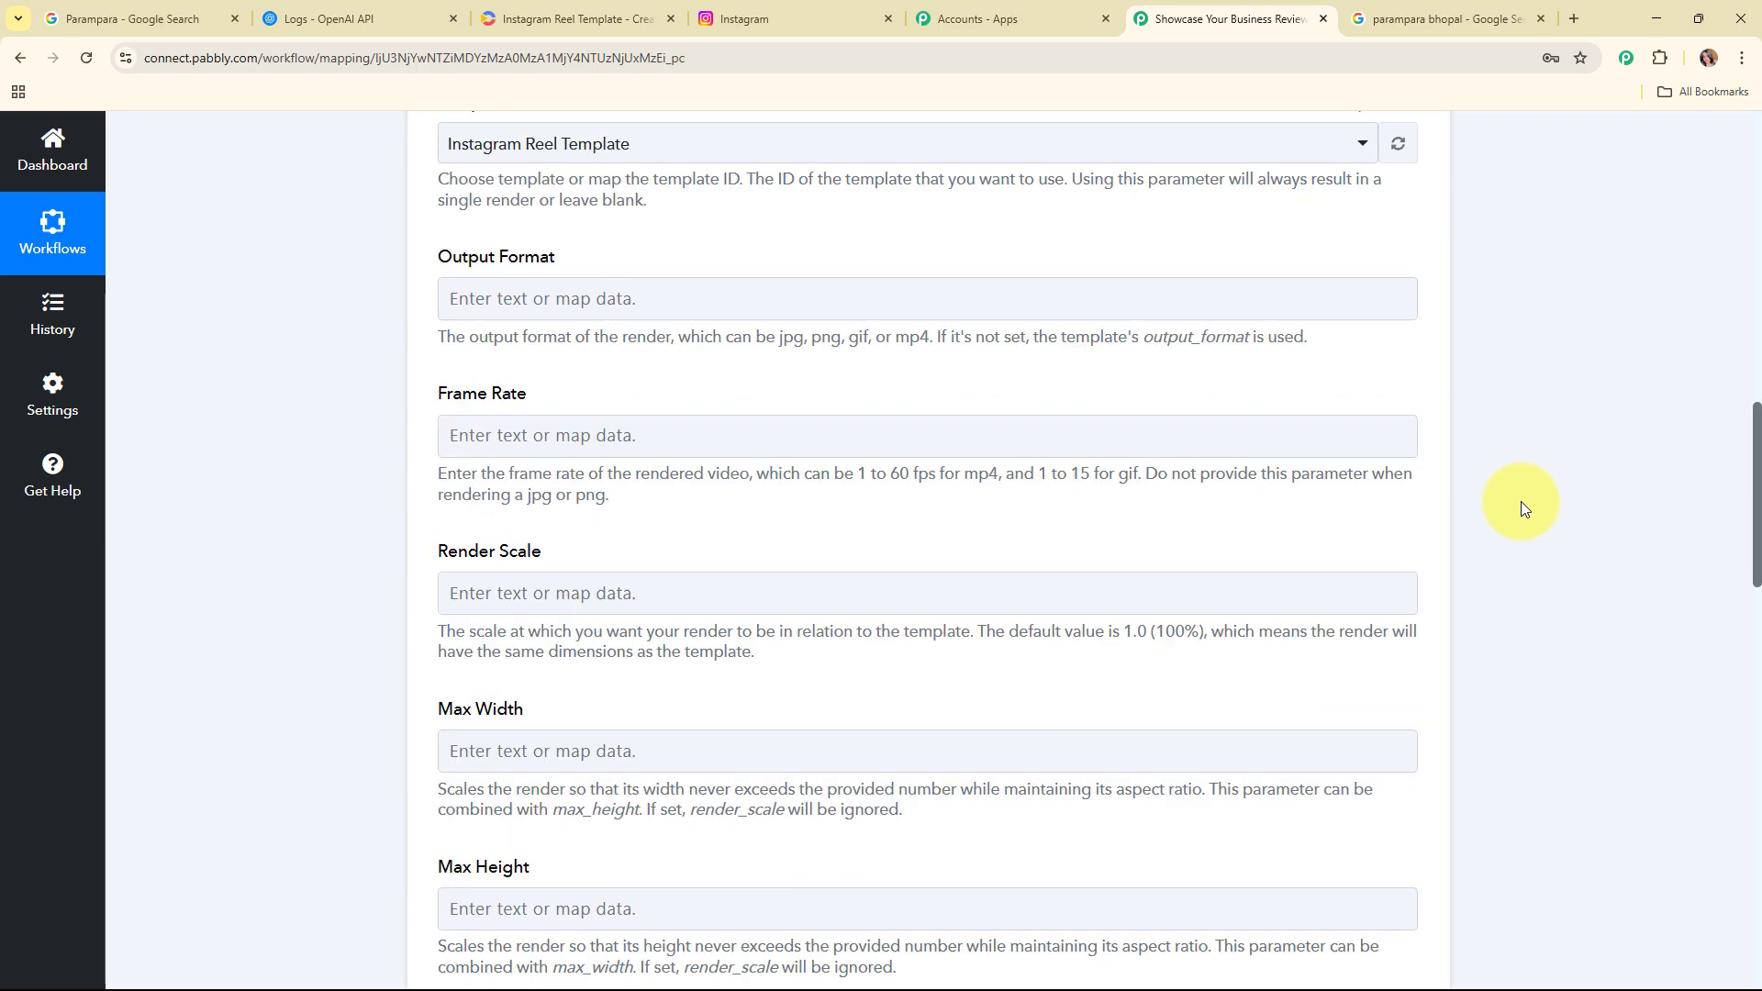
{"action": "left_click", "coordinate": [972, 232]}
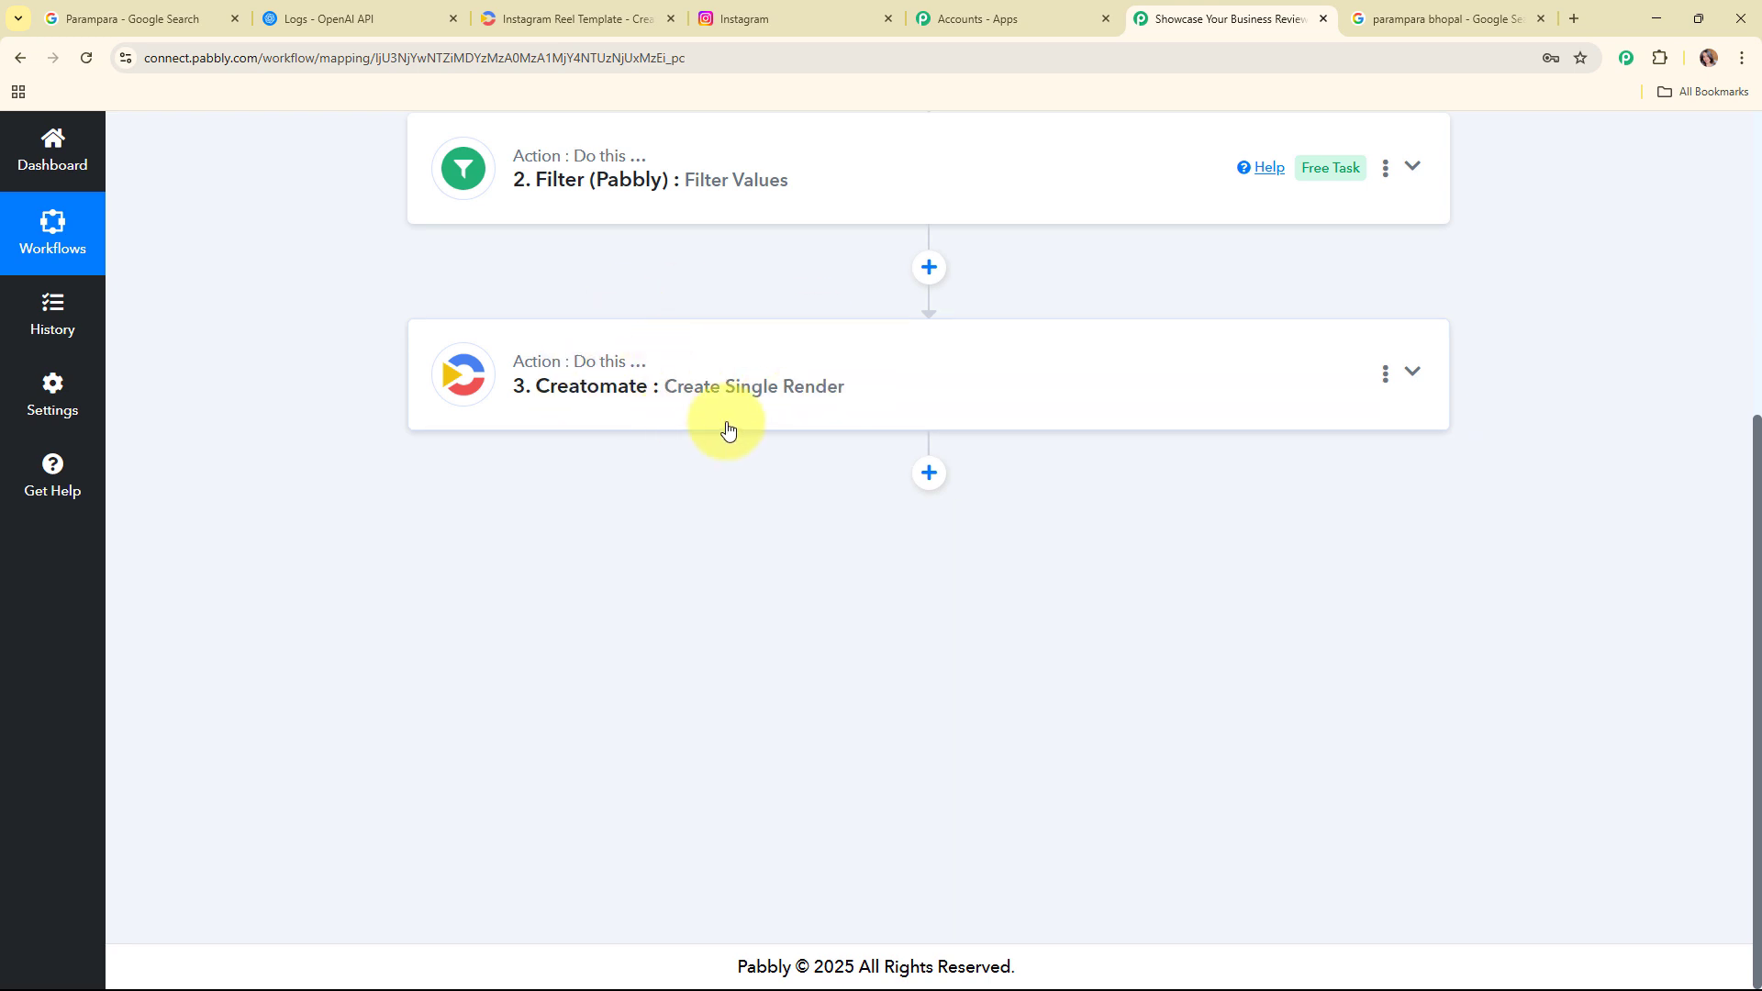
Step: Add an Instagram for Business action step after Creatomate with the Create Reel Video event
{"action": "left_click", "coordinate": [928, 475]}
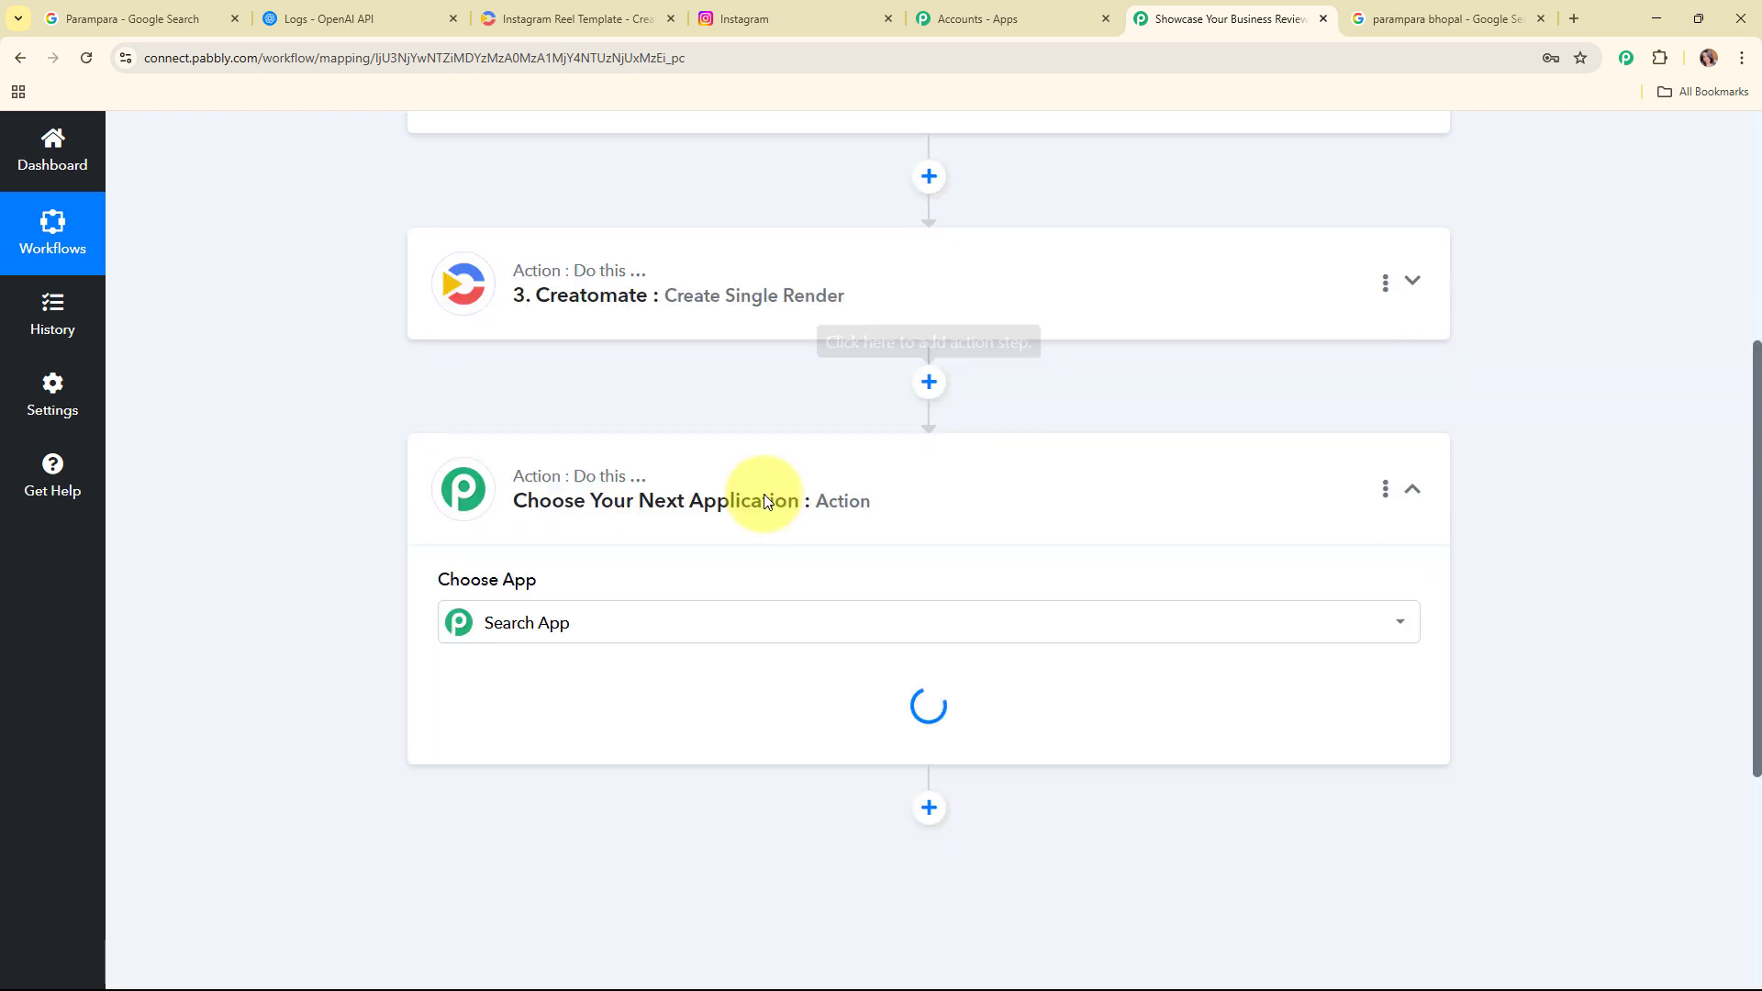
{"action": "left_click", "coordinate": [615, 321]}
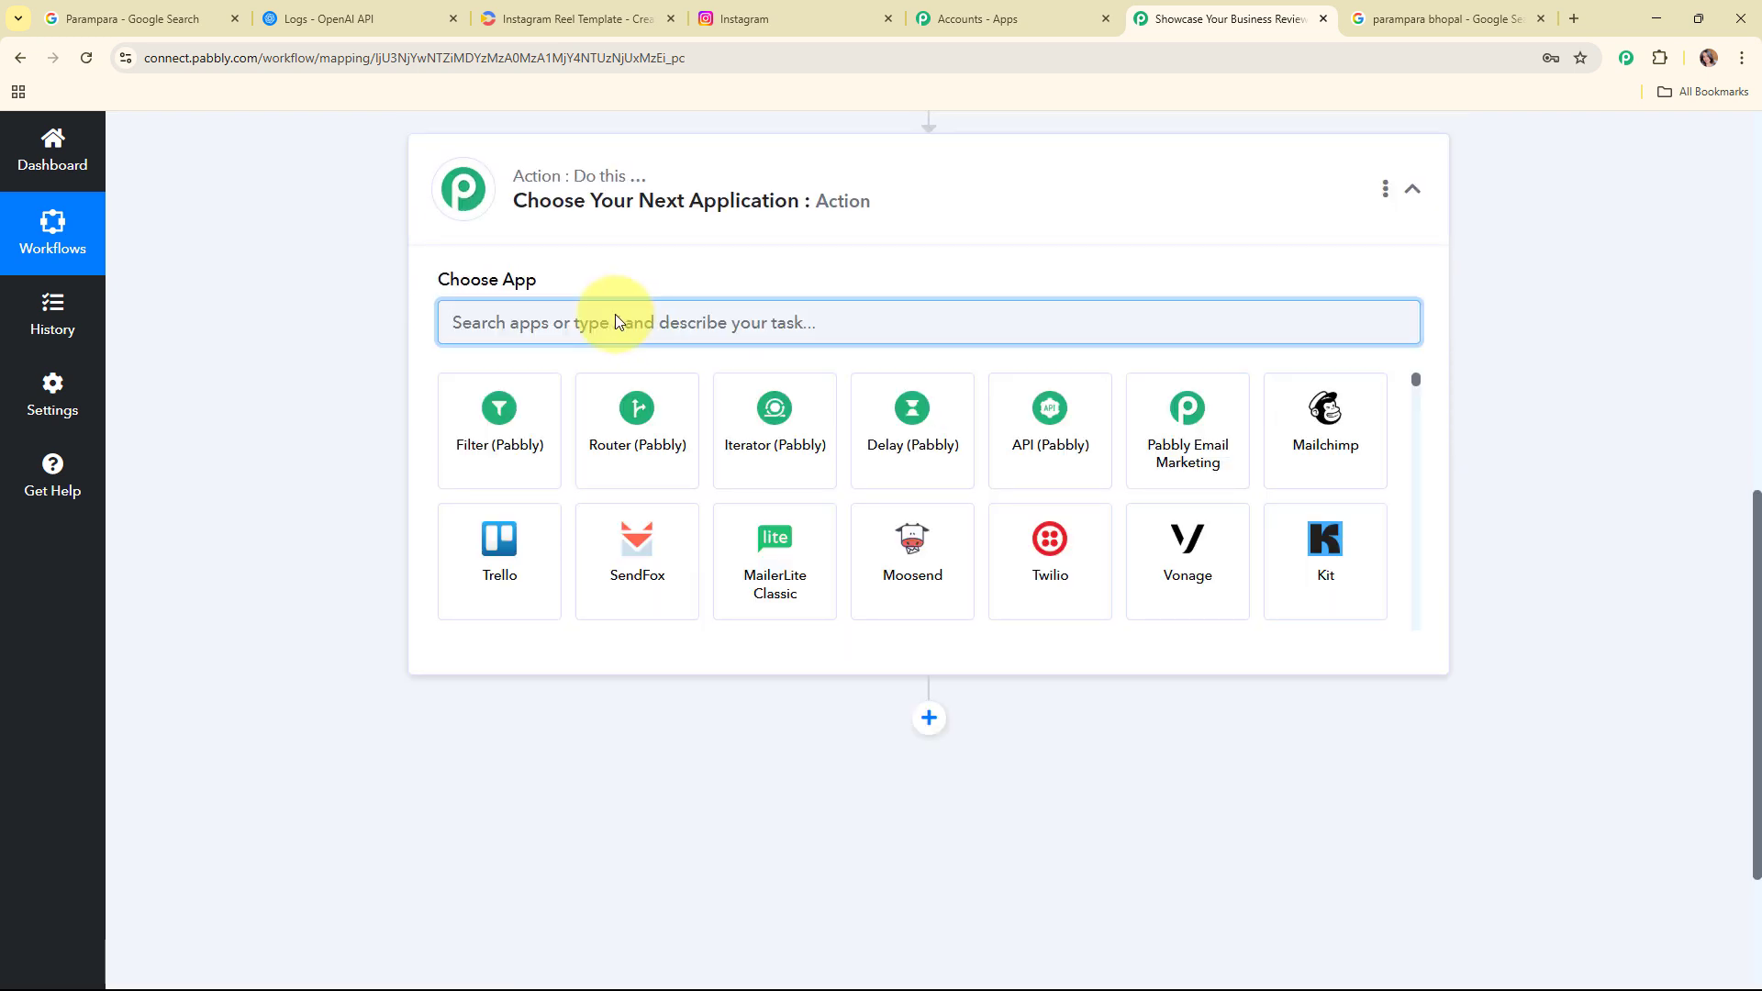
{"action": "type", "text": "ins"}
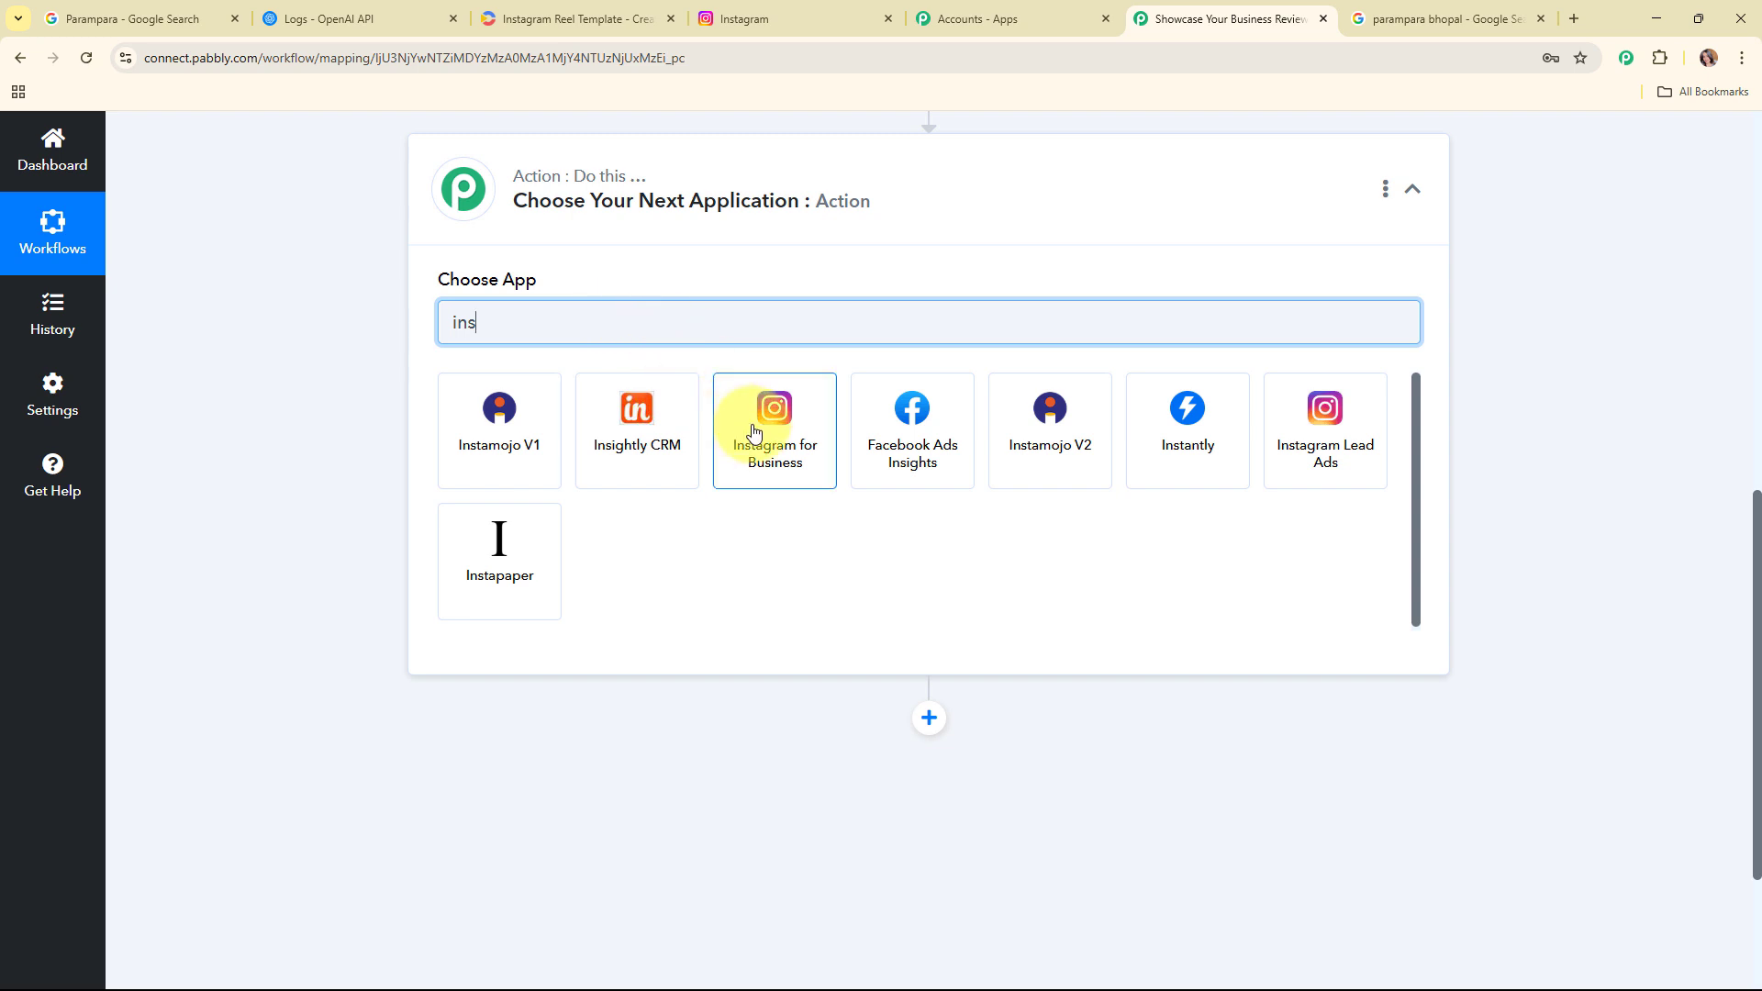
{"action": "left_click", "coordinate": [761, 437]}
{"action": "left_click", "coordinate": [760, 429]}
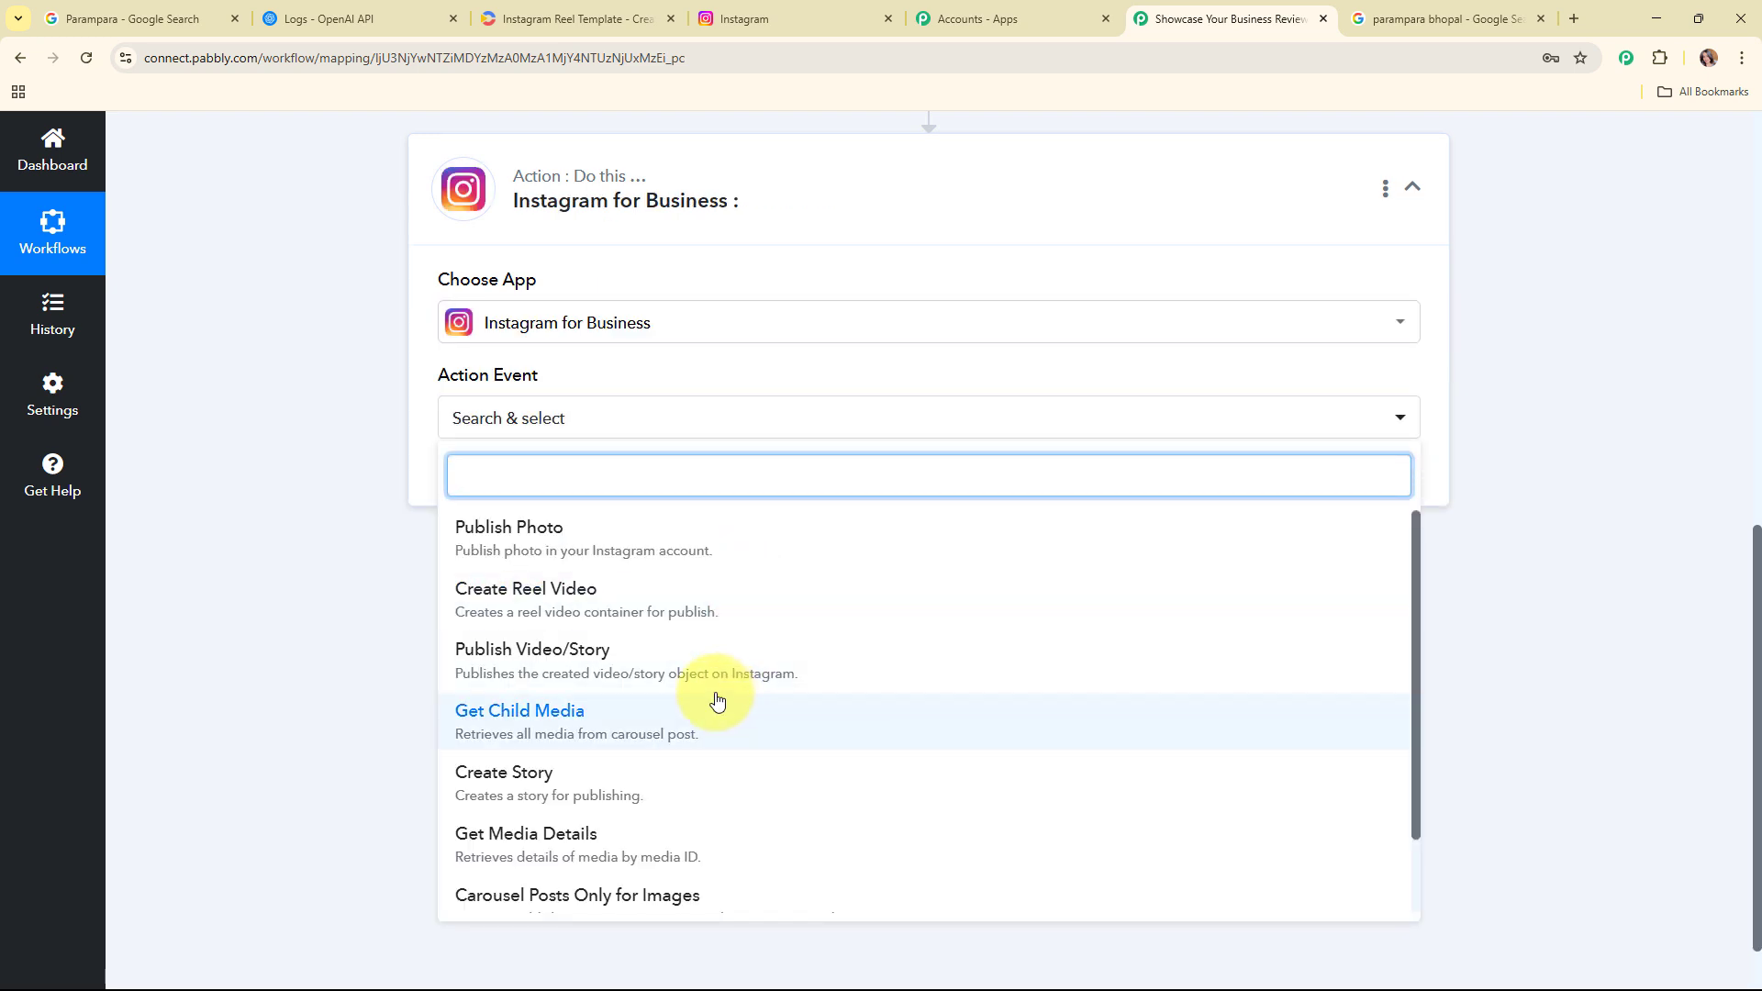
{"action": "left_click", "coordinate": [680, 620]}
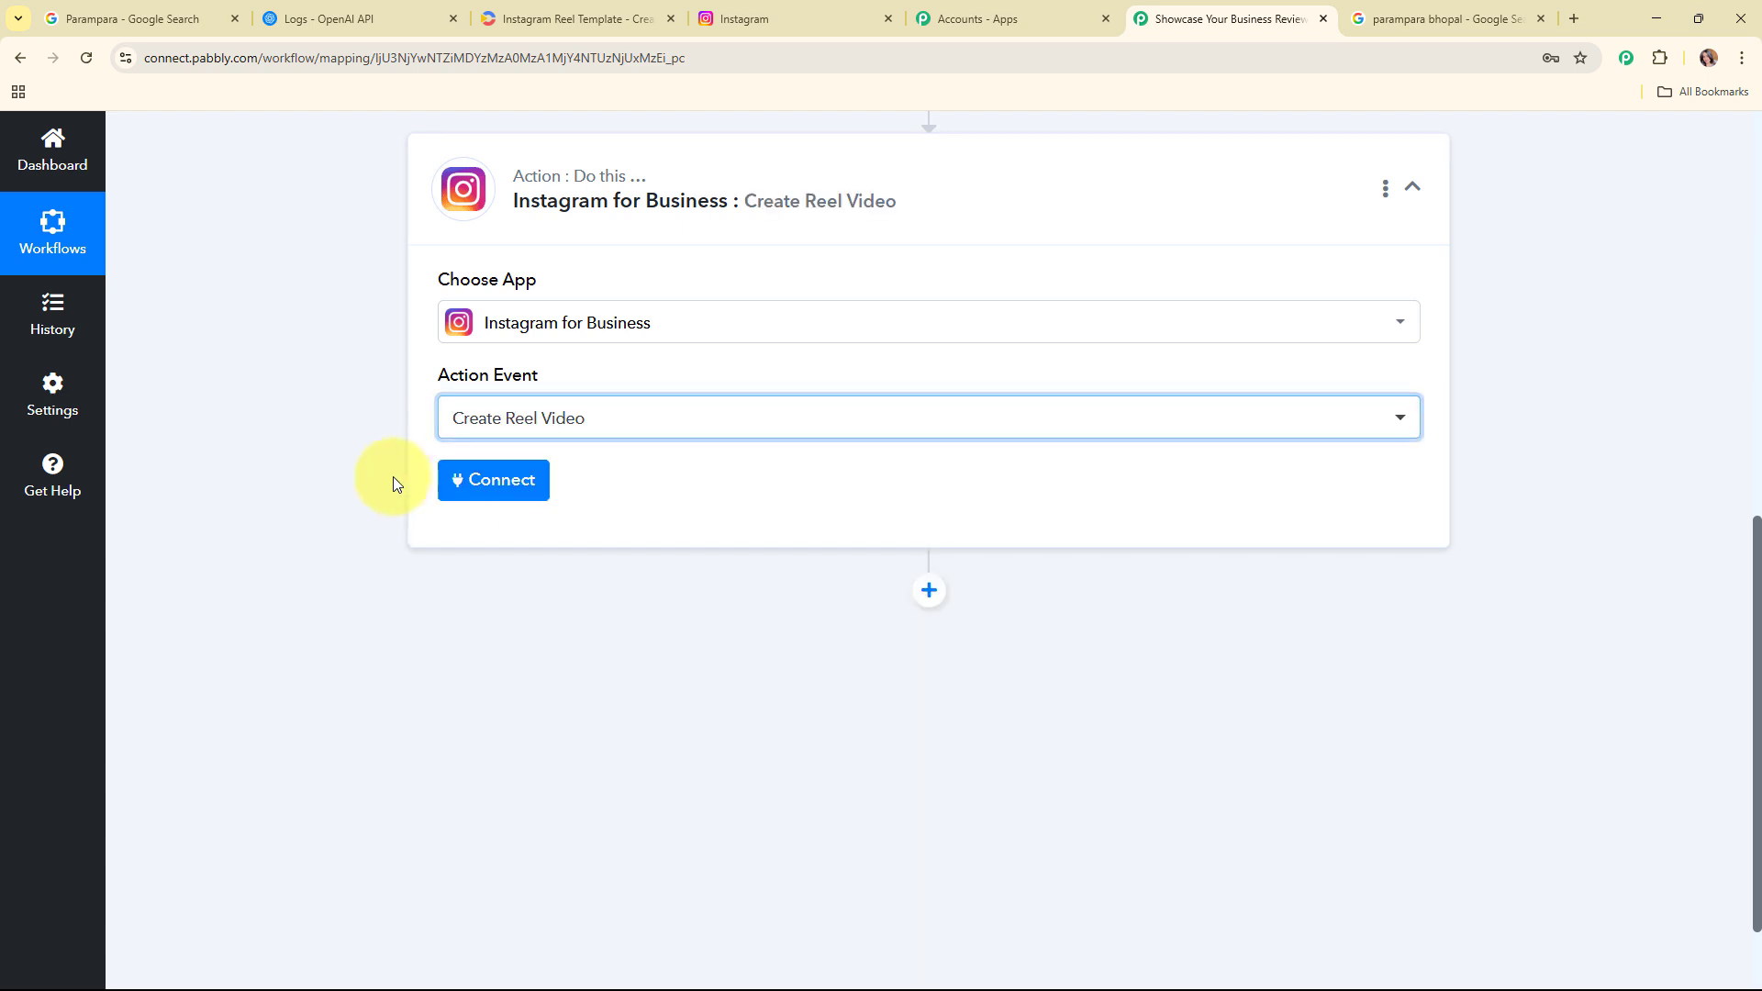
Step: Connect a new Instagram for Business account connection and authorize it
{"action": "left_click", "coordinate": [524, 501]}
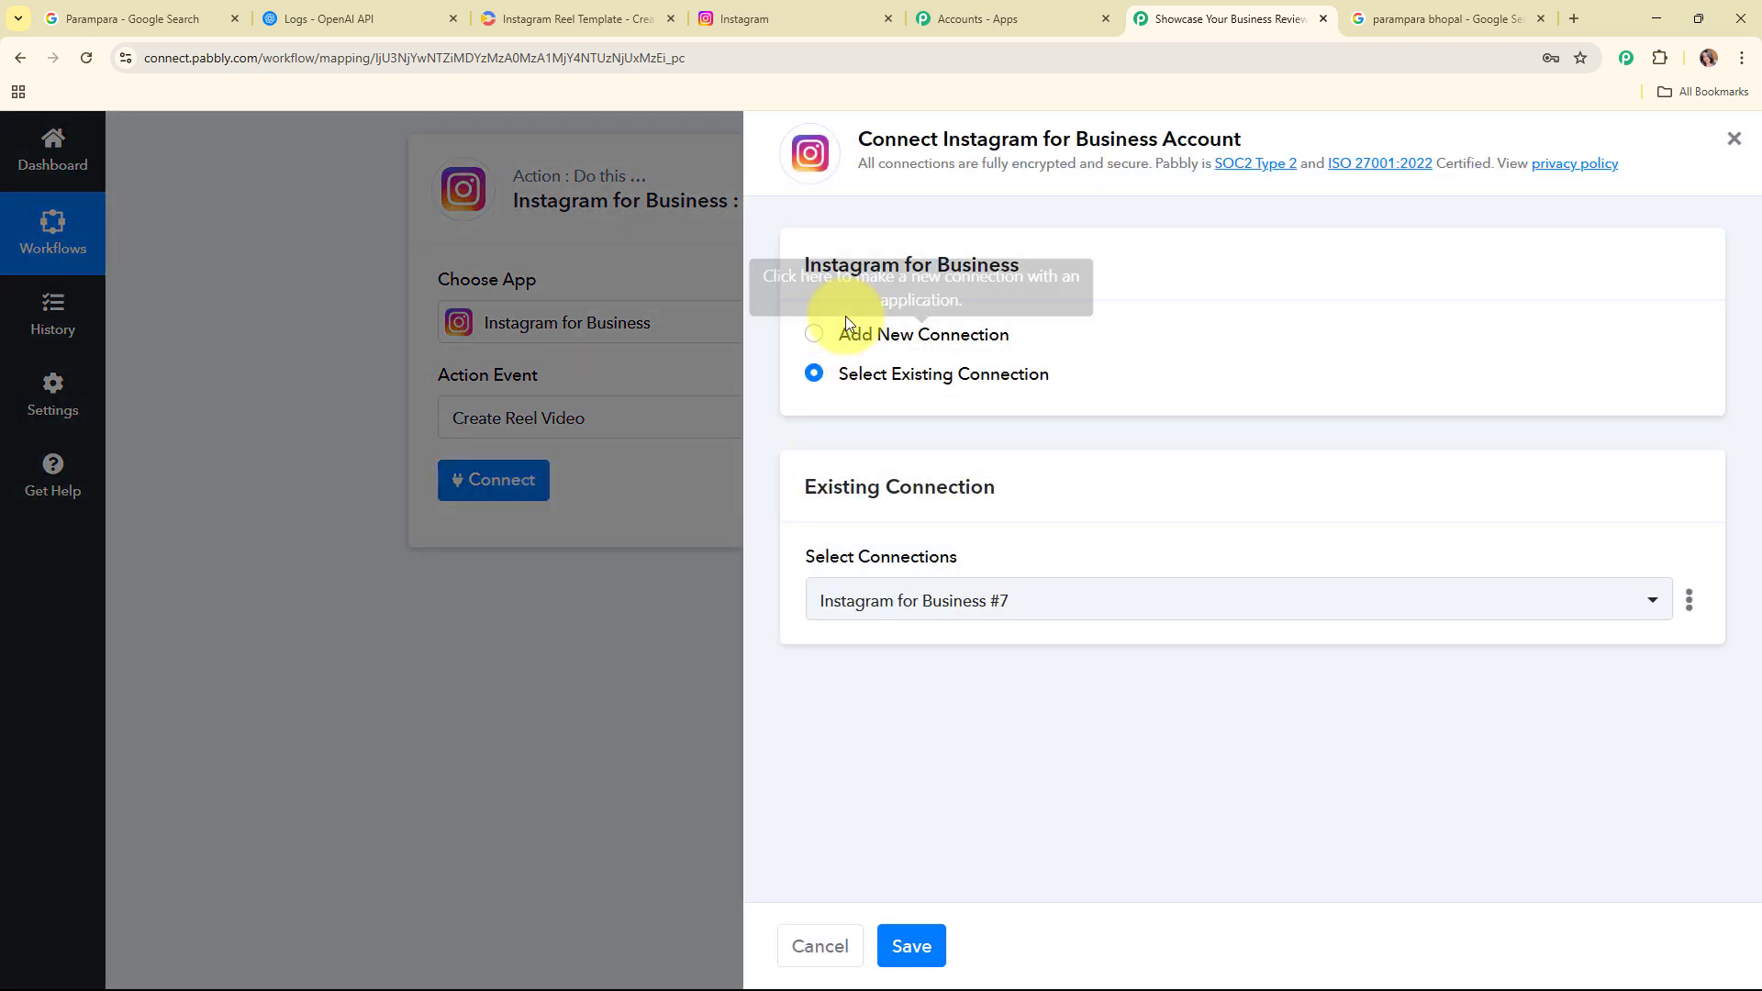
{"action": "left_click", "coordinate": [815, 336]}
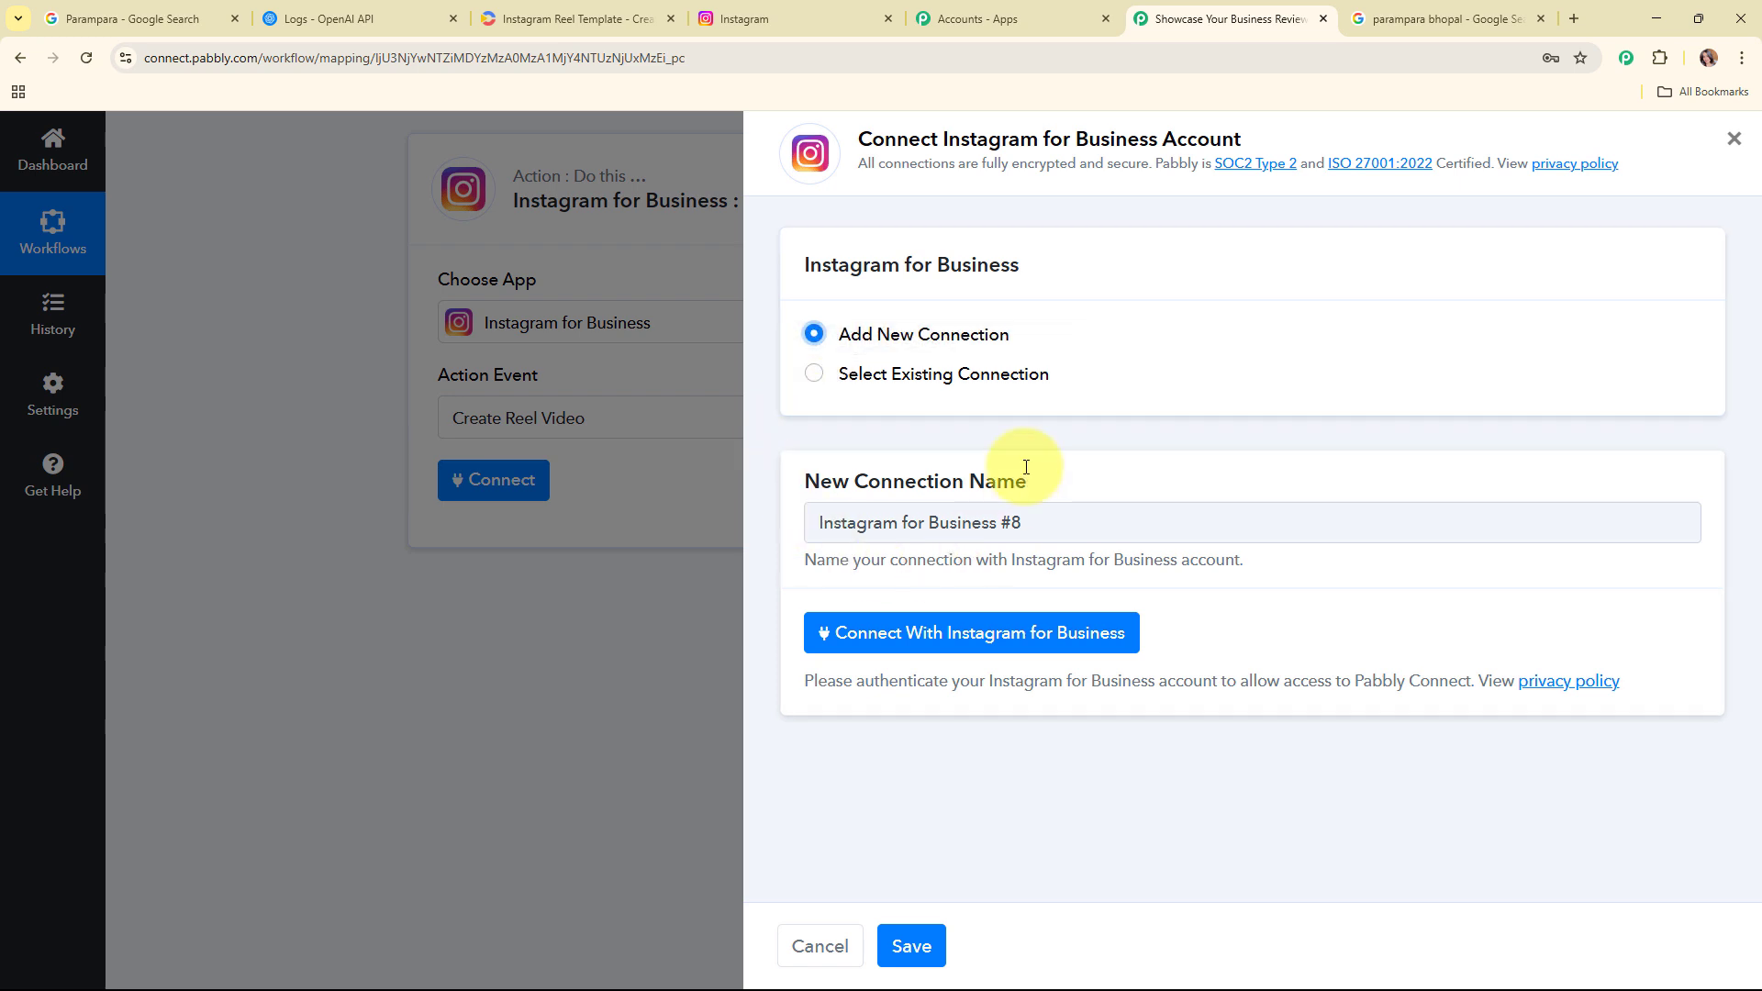
{"action": "left_click", "coordinate": [1041, 647]}
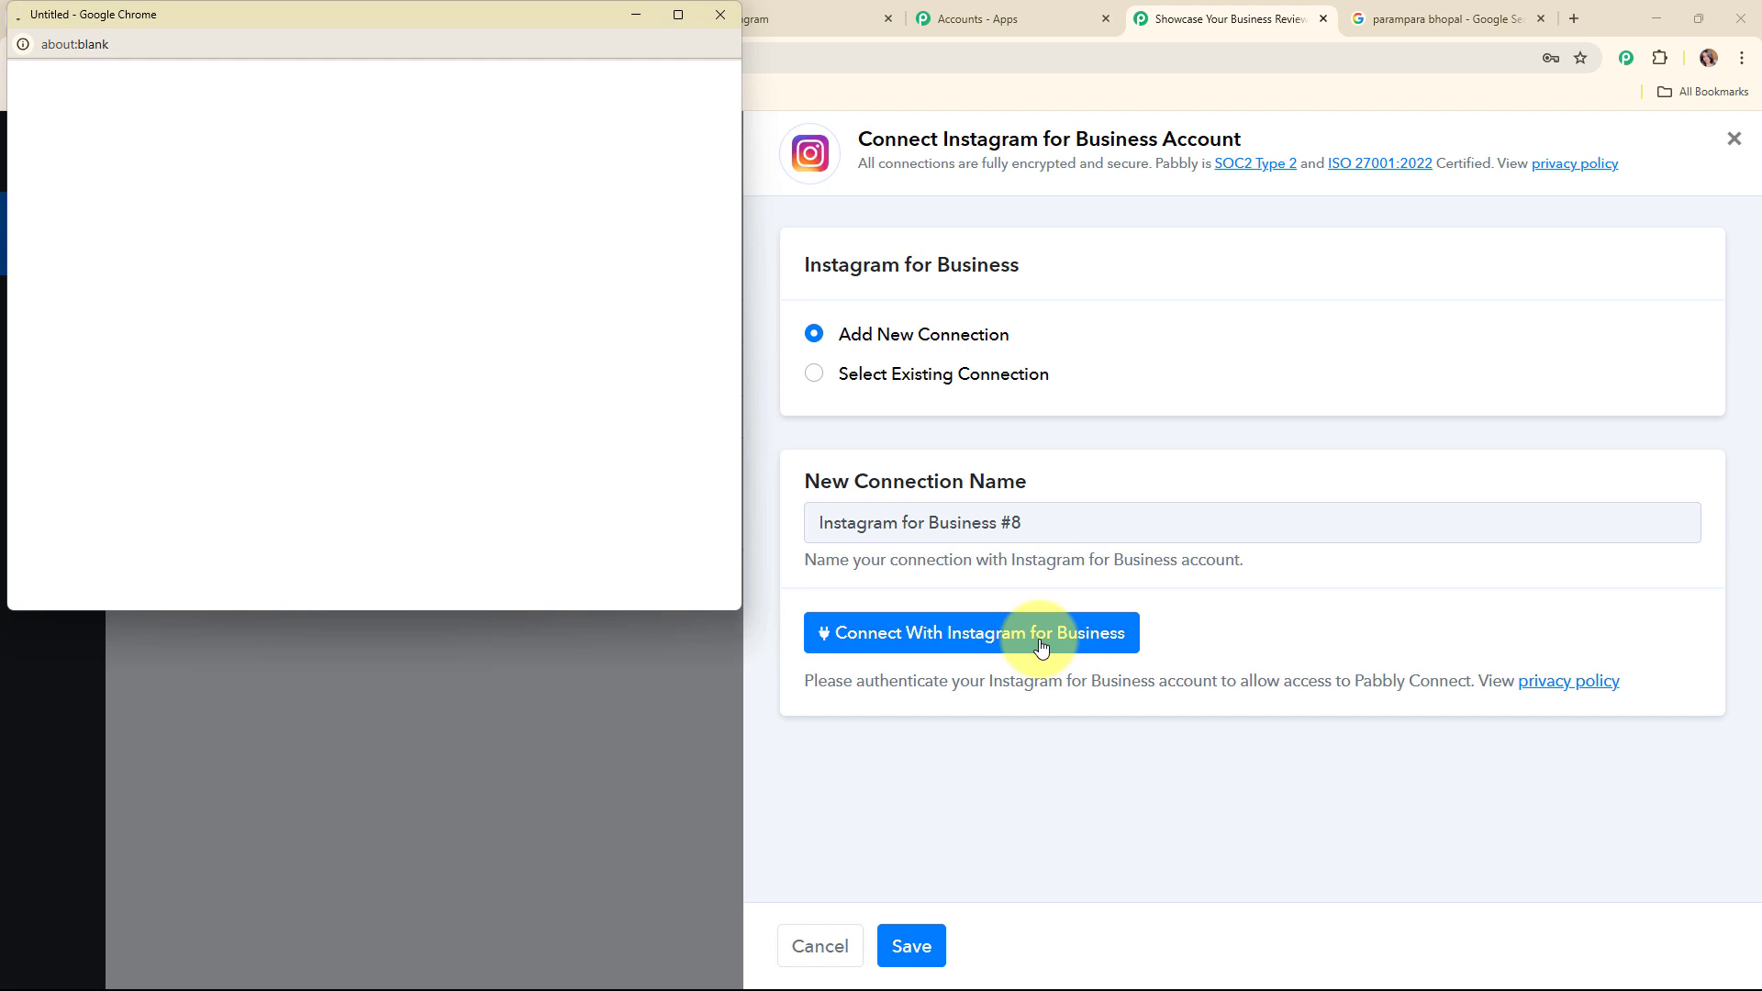
{"action": "left_click", "coordinate": [410, 413]}
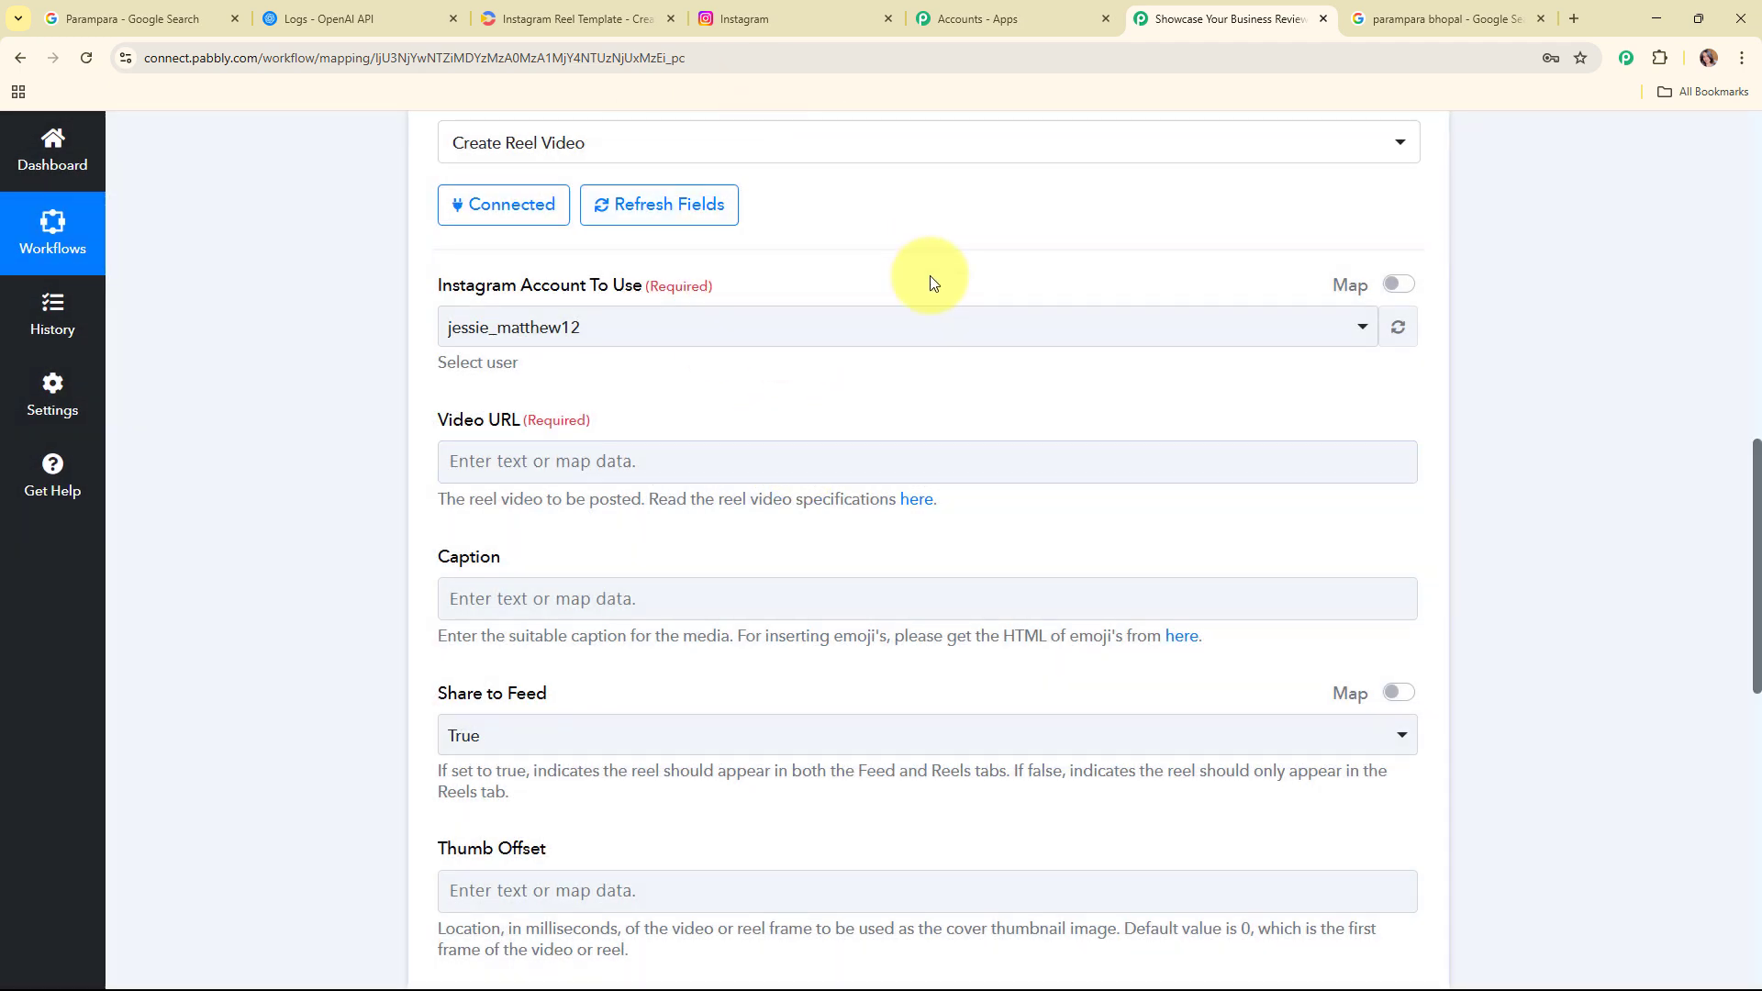
Step: Map the Creatomate step's render Url into the Video URL field
{"action": "scroll", "coordinate": [929, 276], "scroll_direction": "down", "scroll_amount": 2}
{"action": "scroll", "coordinate": [929, 275], "scroll_direction": "up", "scroll_amount": 7}
{"action": "scroll", "coordinate": [940, 382], "scroll_direction": "down", "scroll_amount": 2}
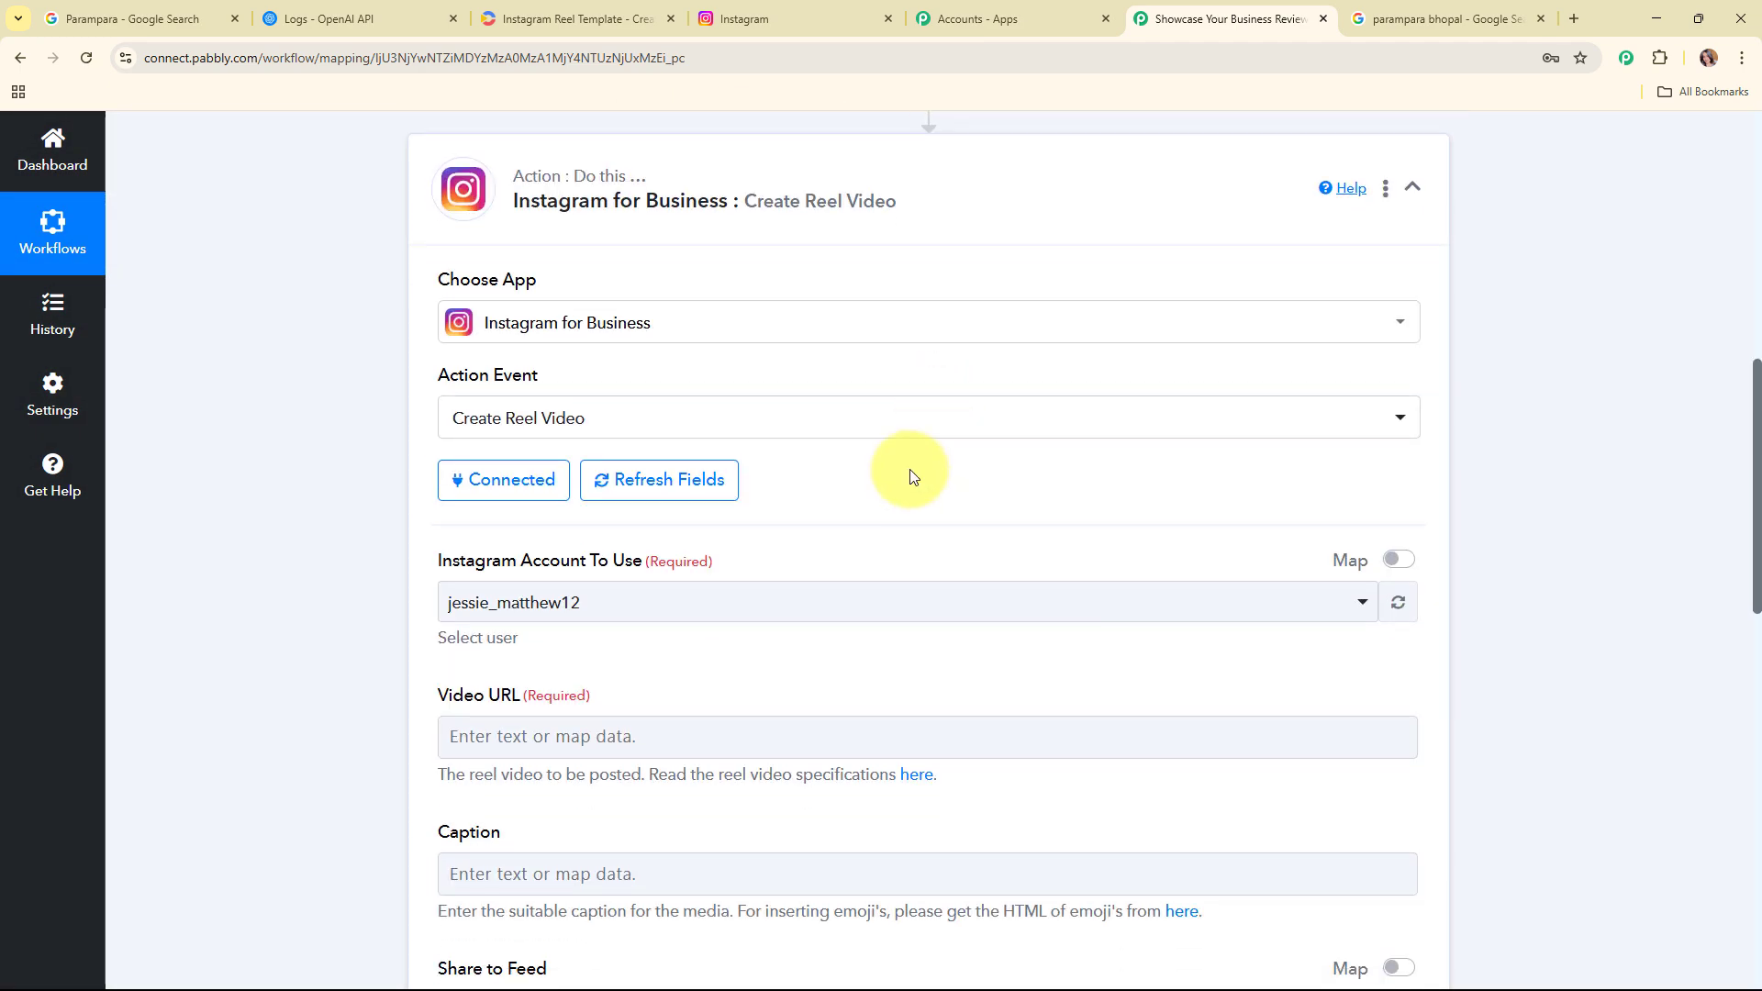
{"action": "left_click_drag", "start_coordinate": [424, 560], "coordinate": [885, 563]}
{"action": "left_click", "coordinate": [900, 669]}
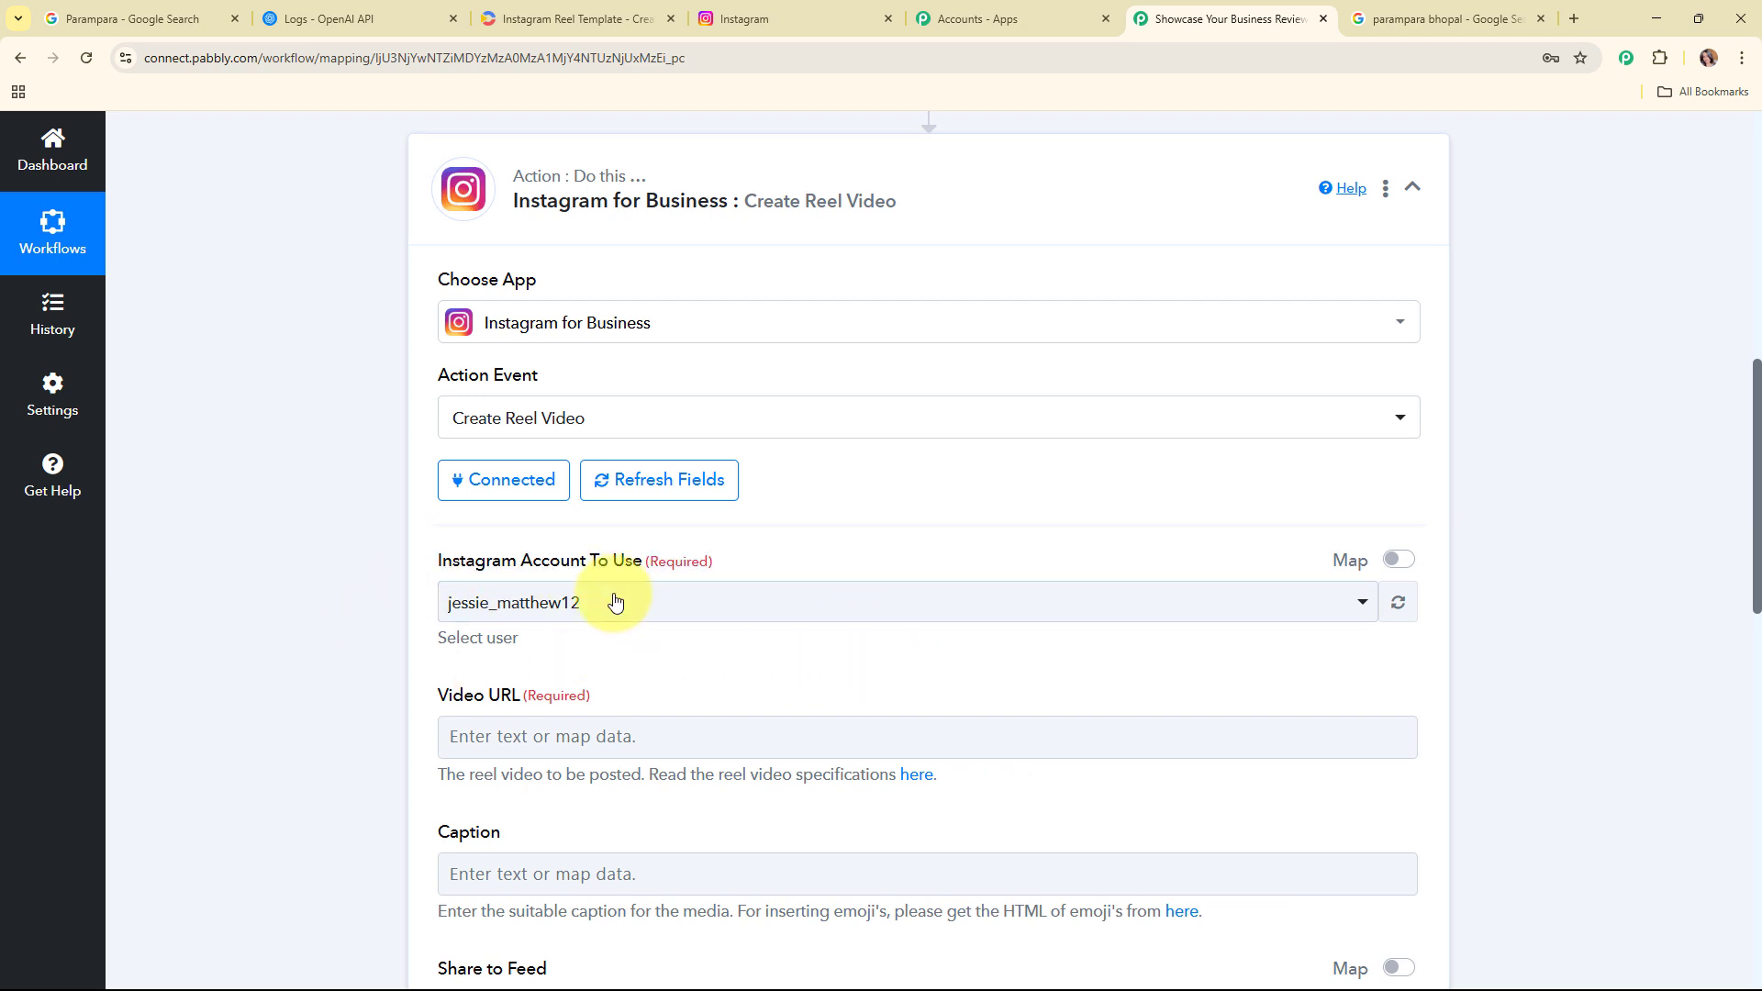
{"action": "scroll", "coordinate": [1023, 503], "scroll_direction": "down", "scroll_amount": 6}
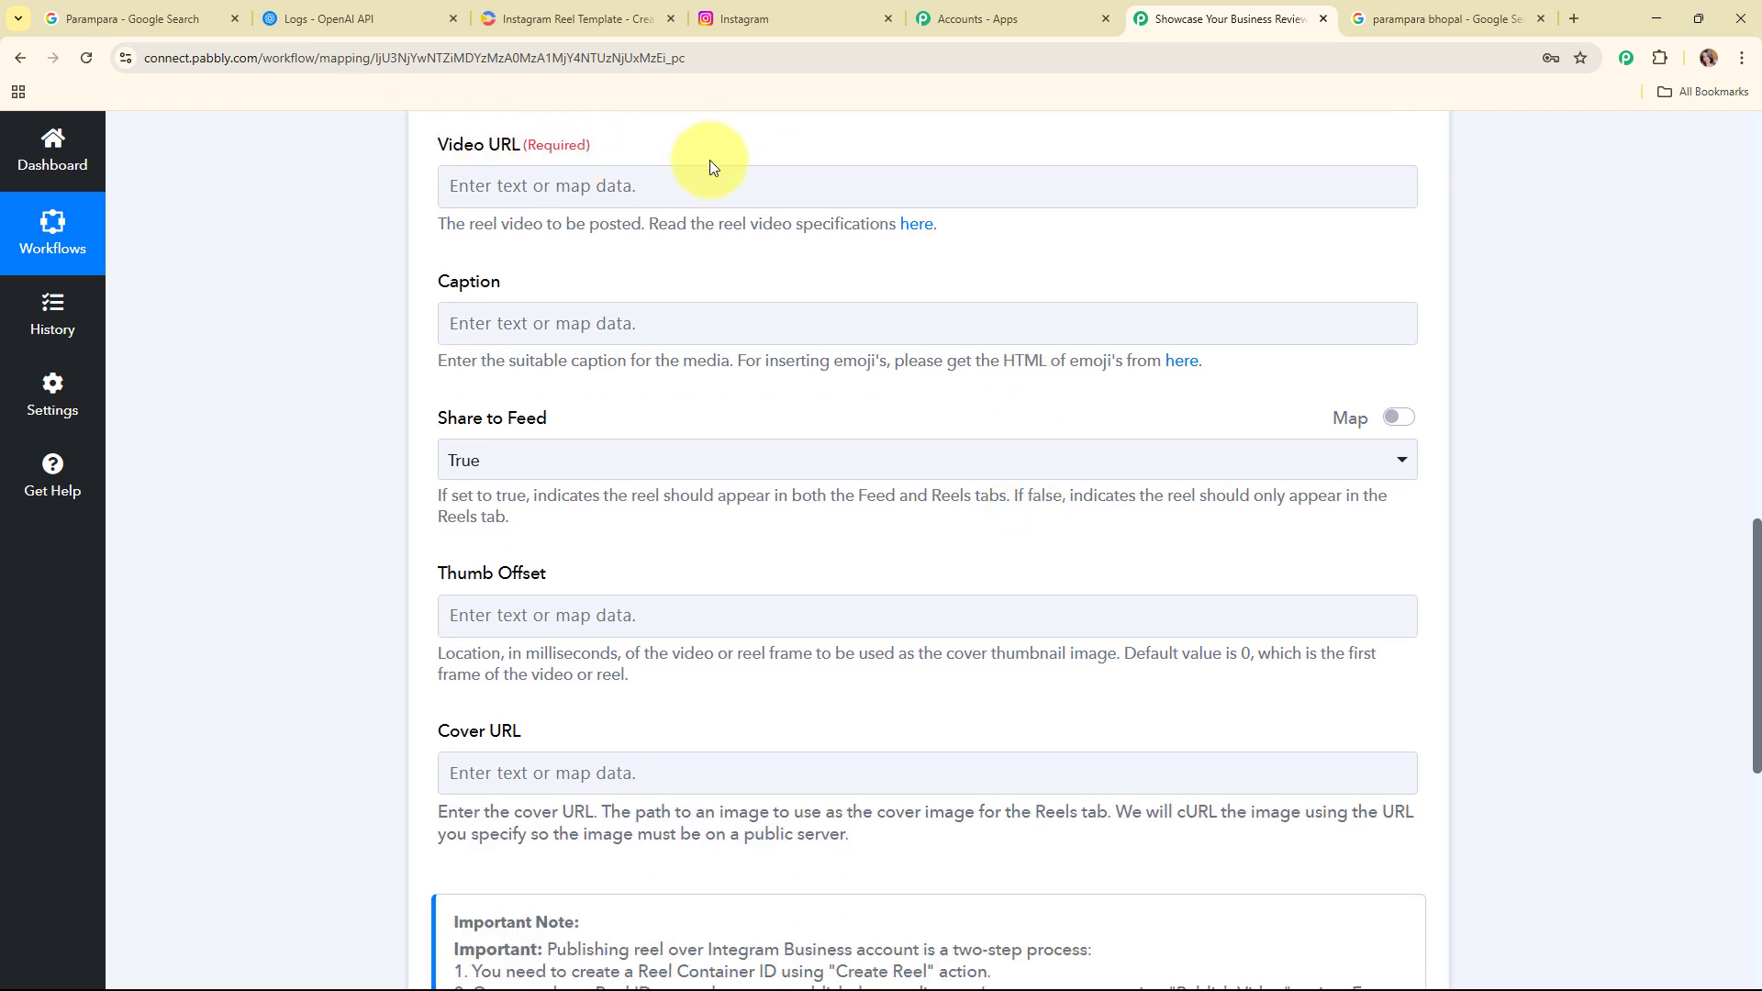
{"action": "left_click", "coordinate": [616, 196]}
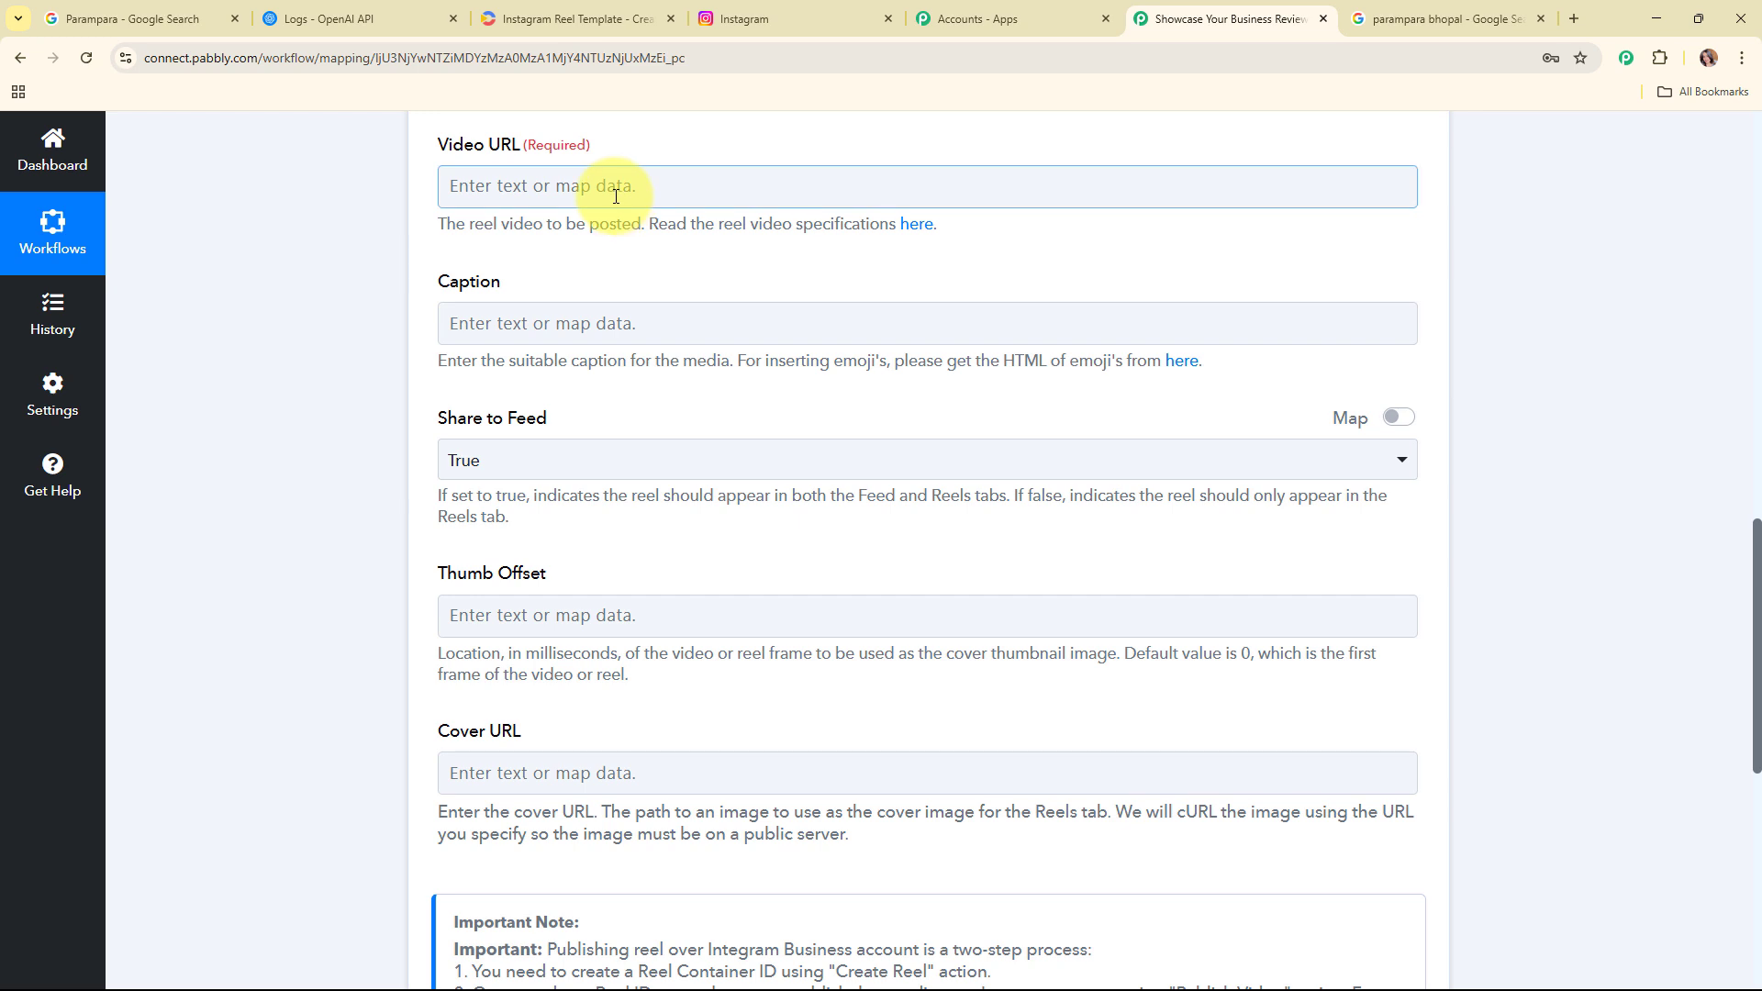
{"action": "left_click", "coordinate": [645, 500]}
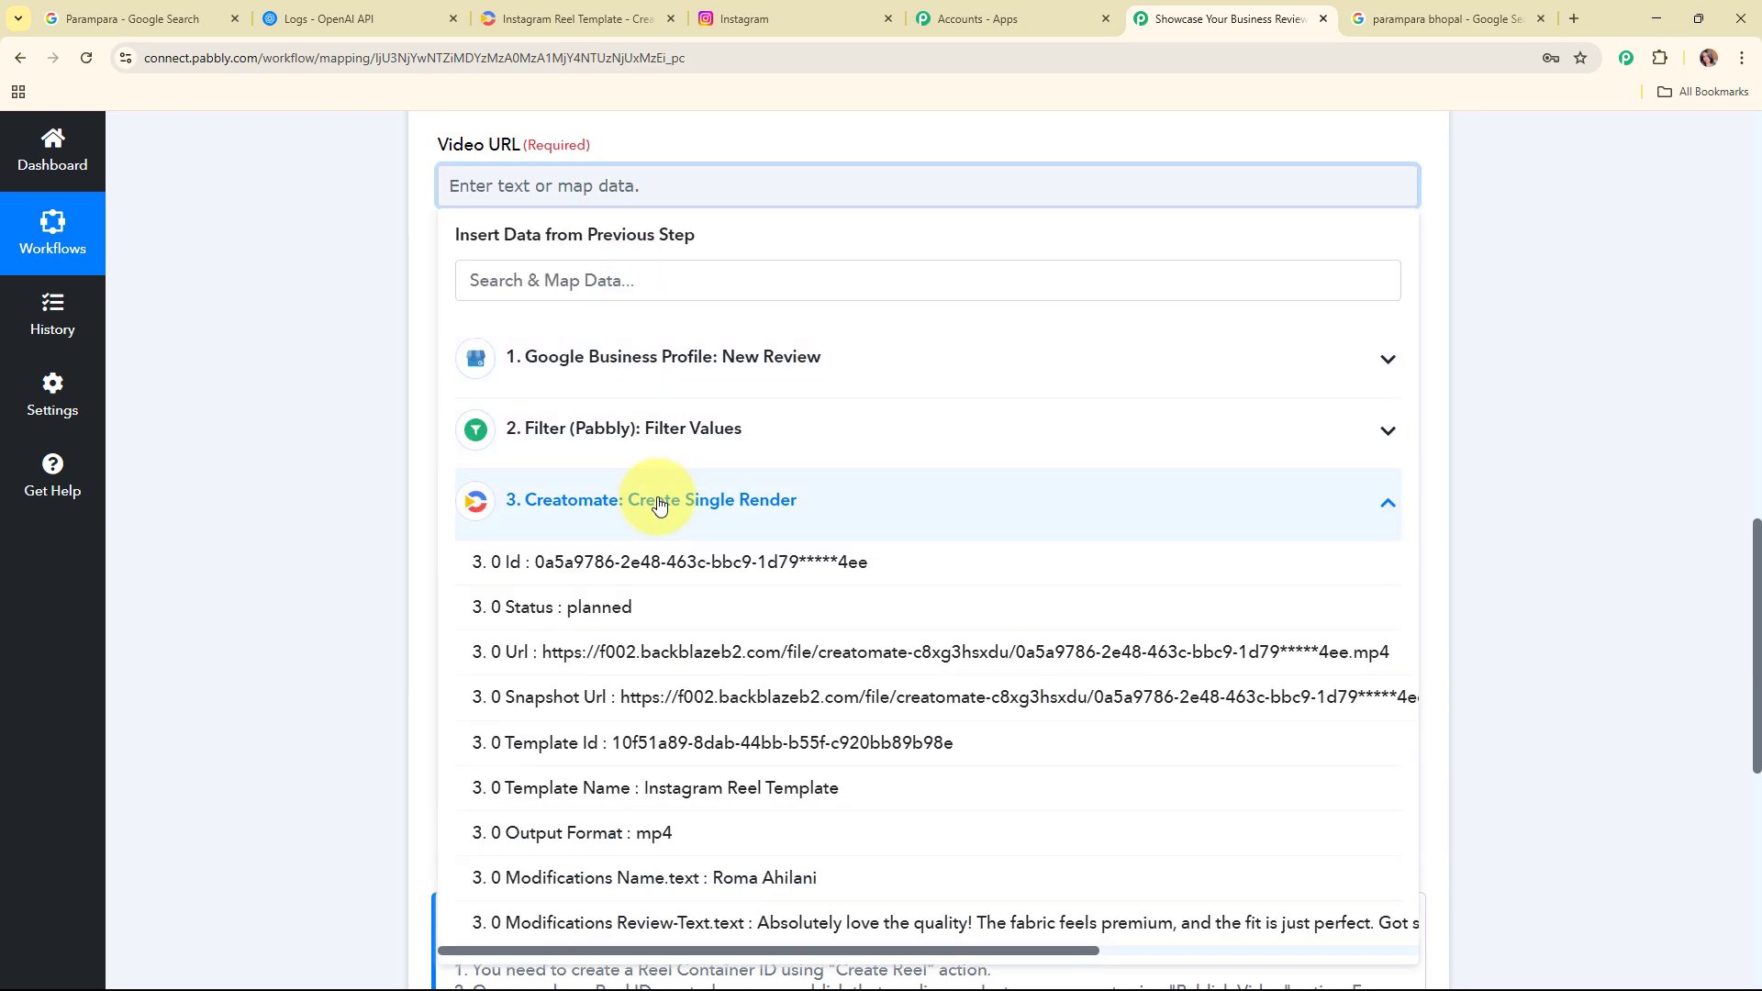
{"action": "left_click", "coordinate": [596, 653]}
{"action": "left_click", "coordinate": [290, 327]}
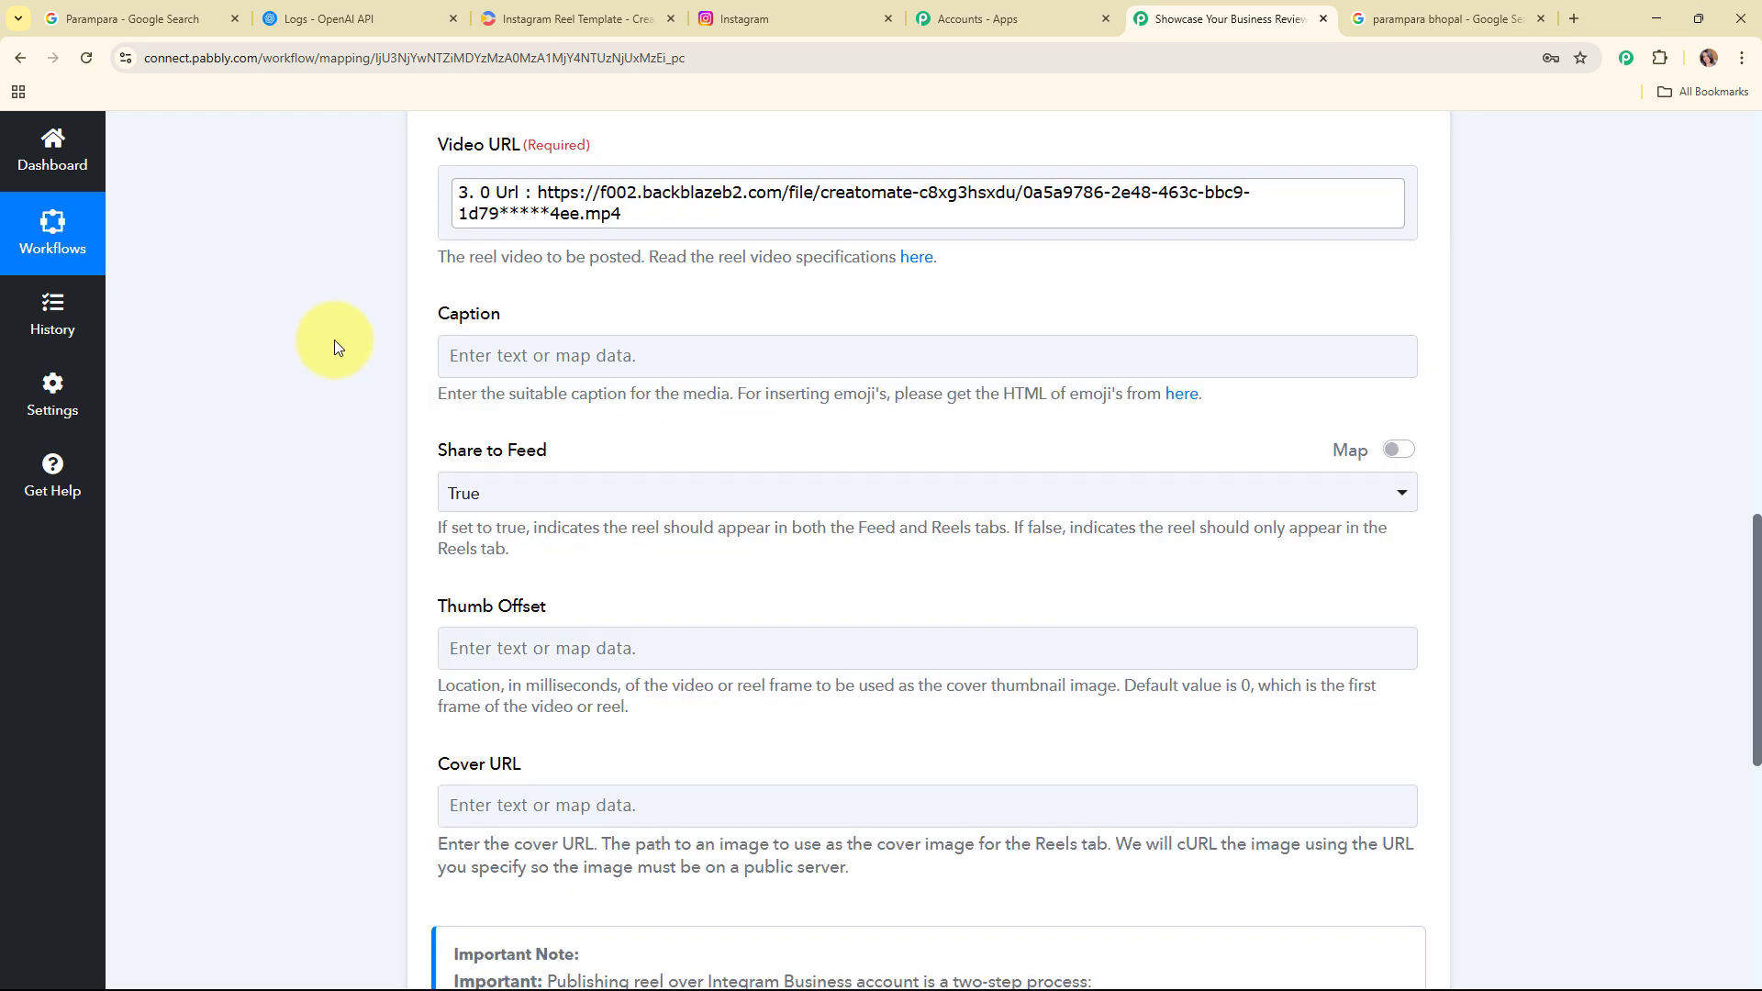
{"action": "left_click", "coordinate": [738, 339]}
{"action": "scroll", "coordinate": [738, 340], "scroll_direction": "down", "scroll_amount": 1}
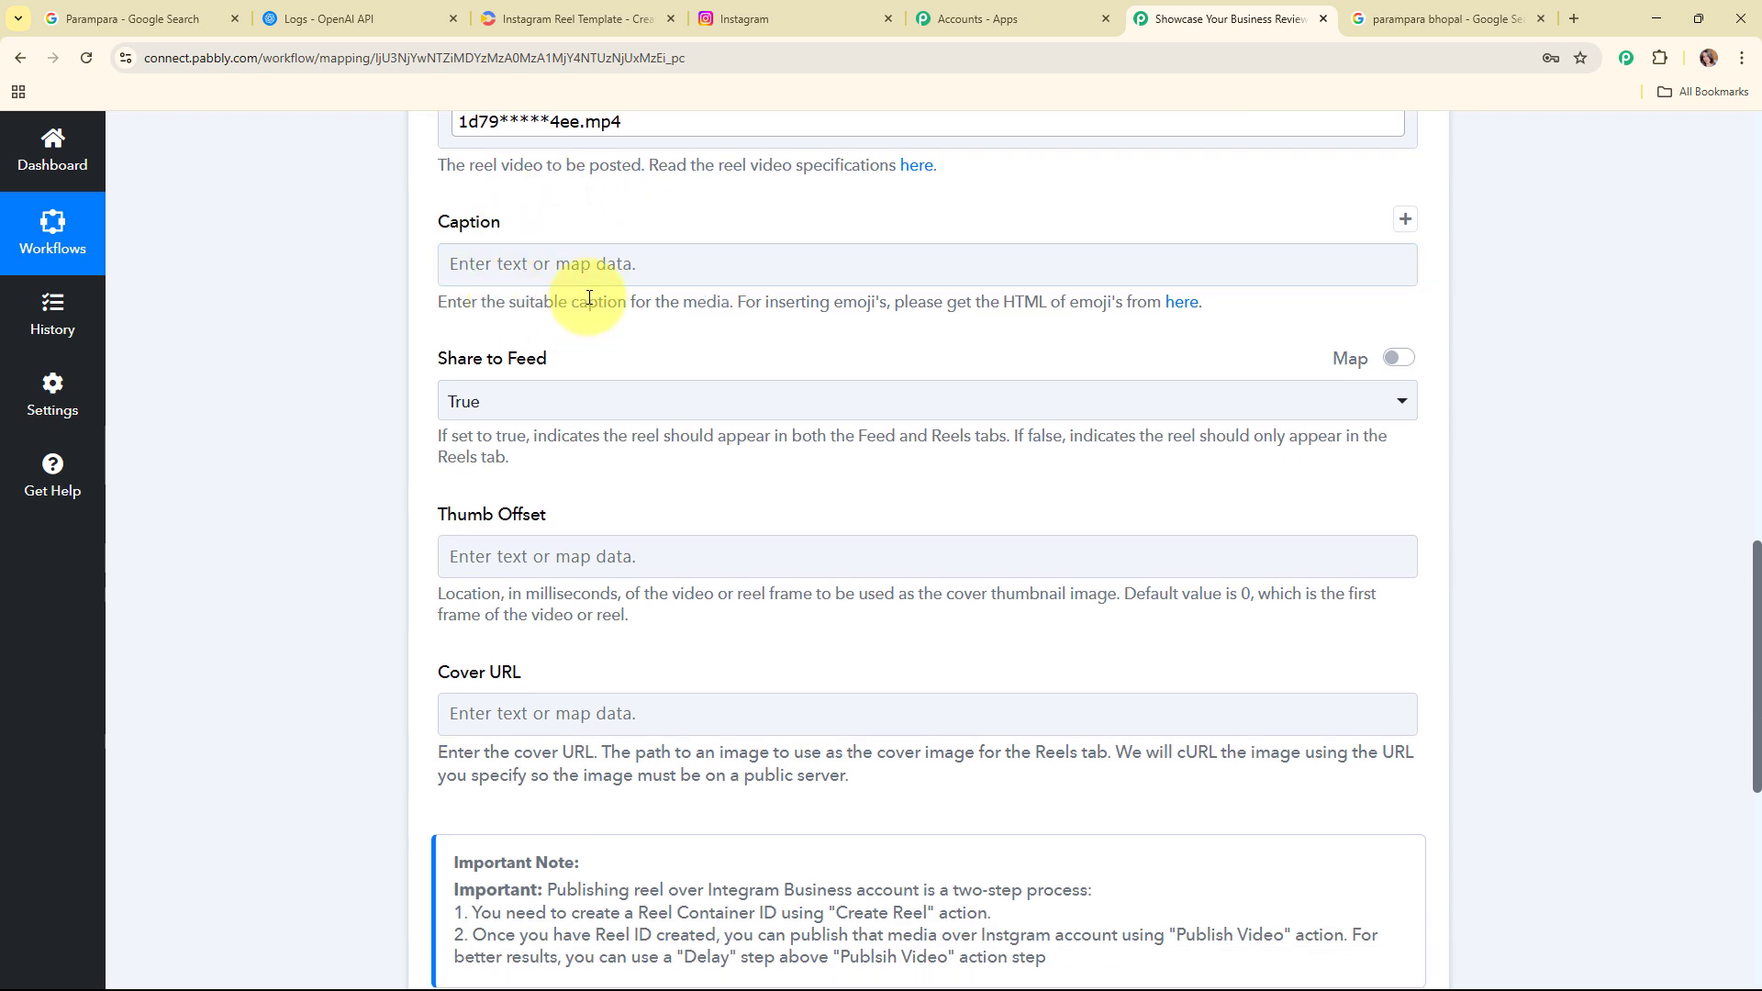
{"action": "left_click", "coordinate": [479, 276]}
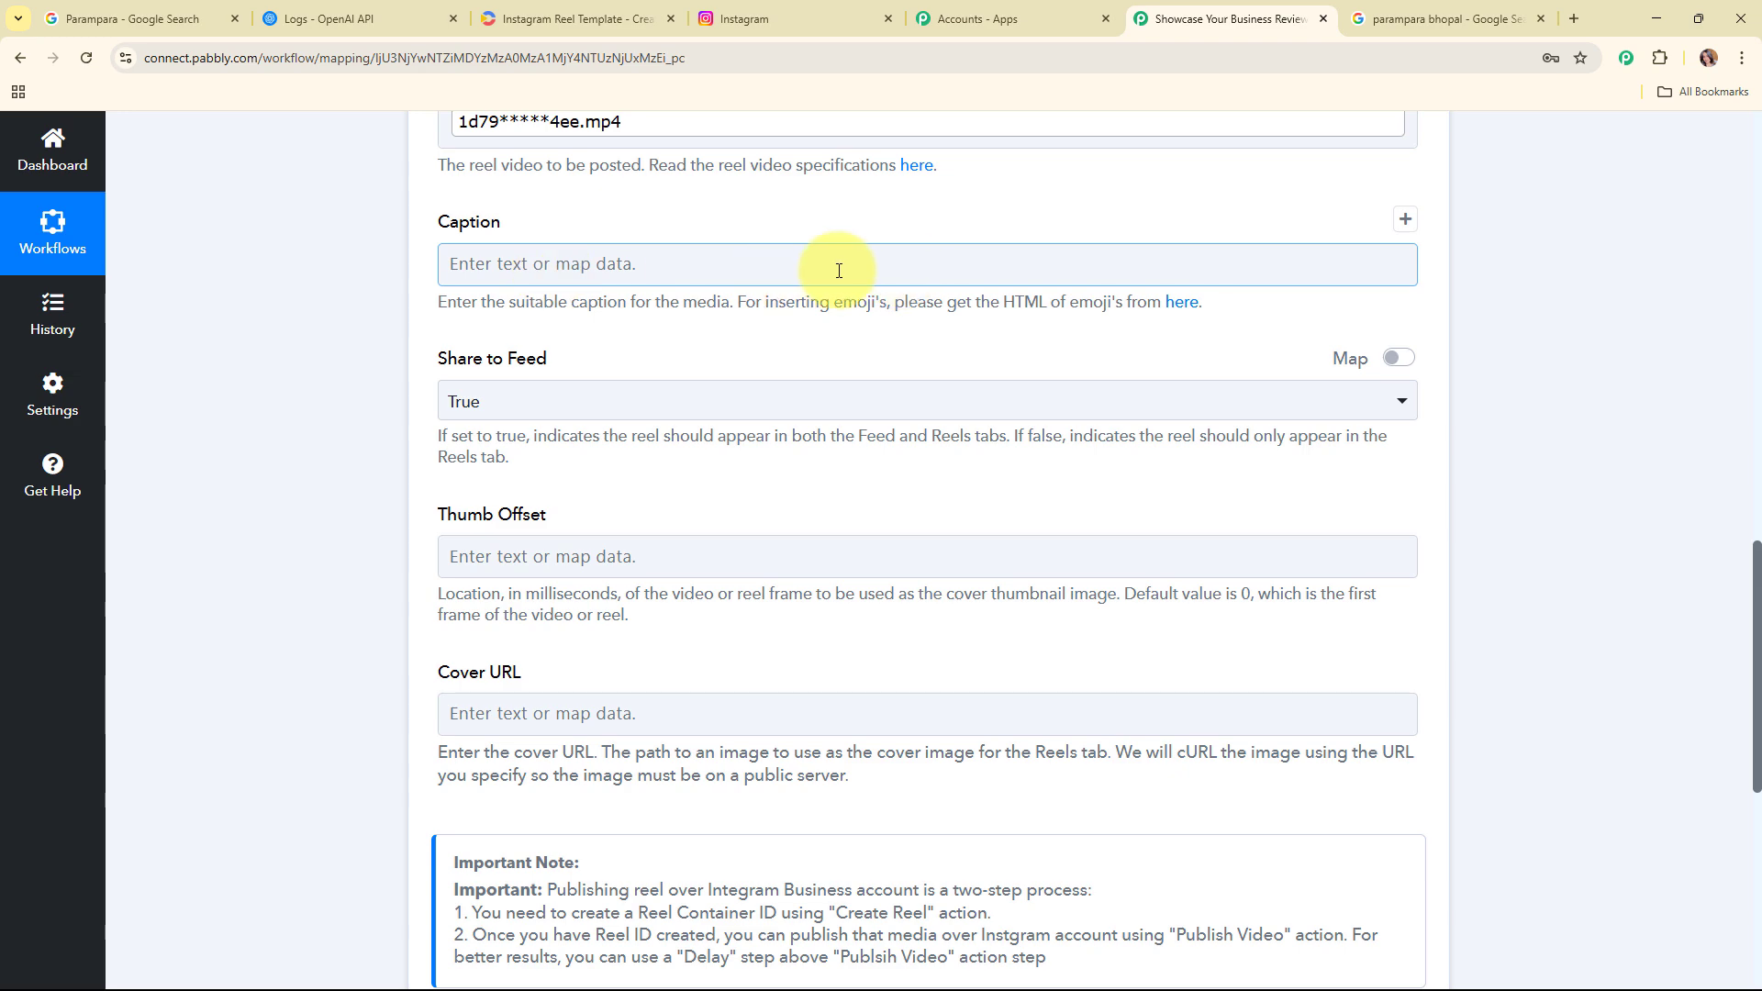
Step: Insert an OpenAI (ChatGPT, DALL-E, Whisper) action with the ChatGPT event before the Instagram step and start adding a new connection
{"action": "scroll", "coordinate": [1549, 343], "scroll_direction": "up", "scroll_amount": 3}
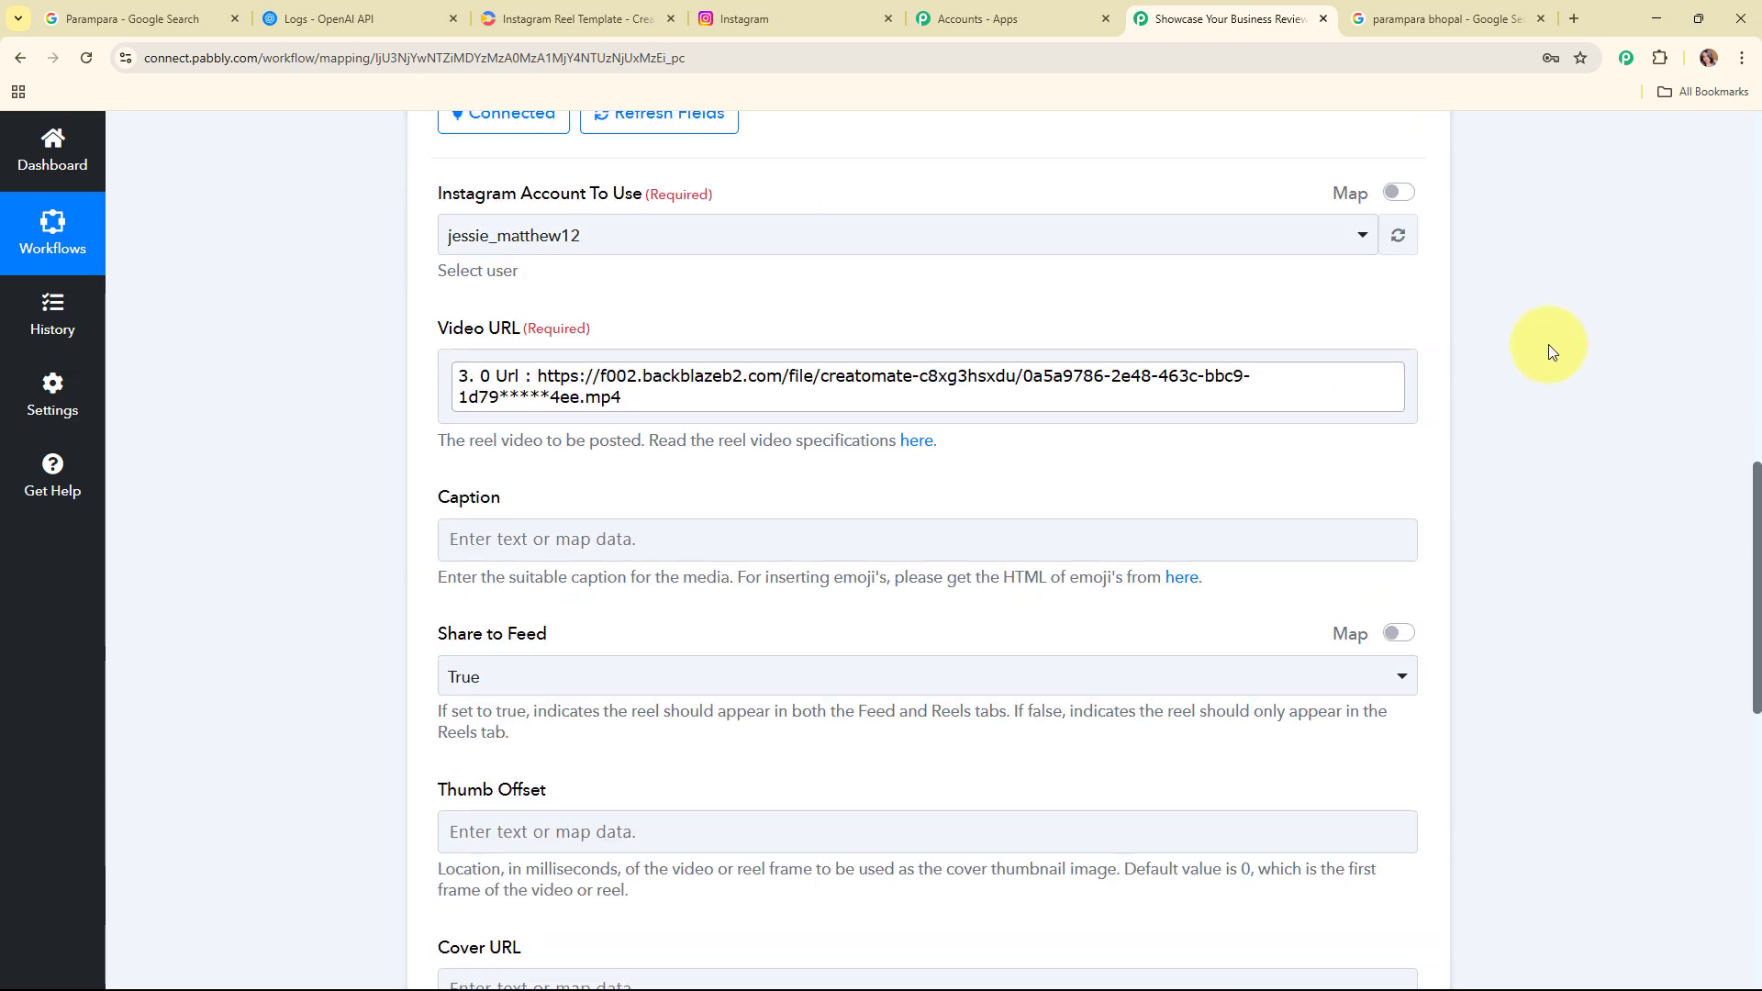
{"action": "scroll", "coordinate": [1549, 344], "scroll_direction": "up", "scroll_amount": 7}
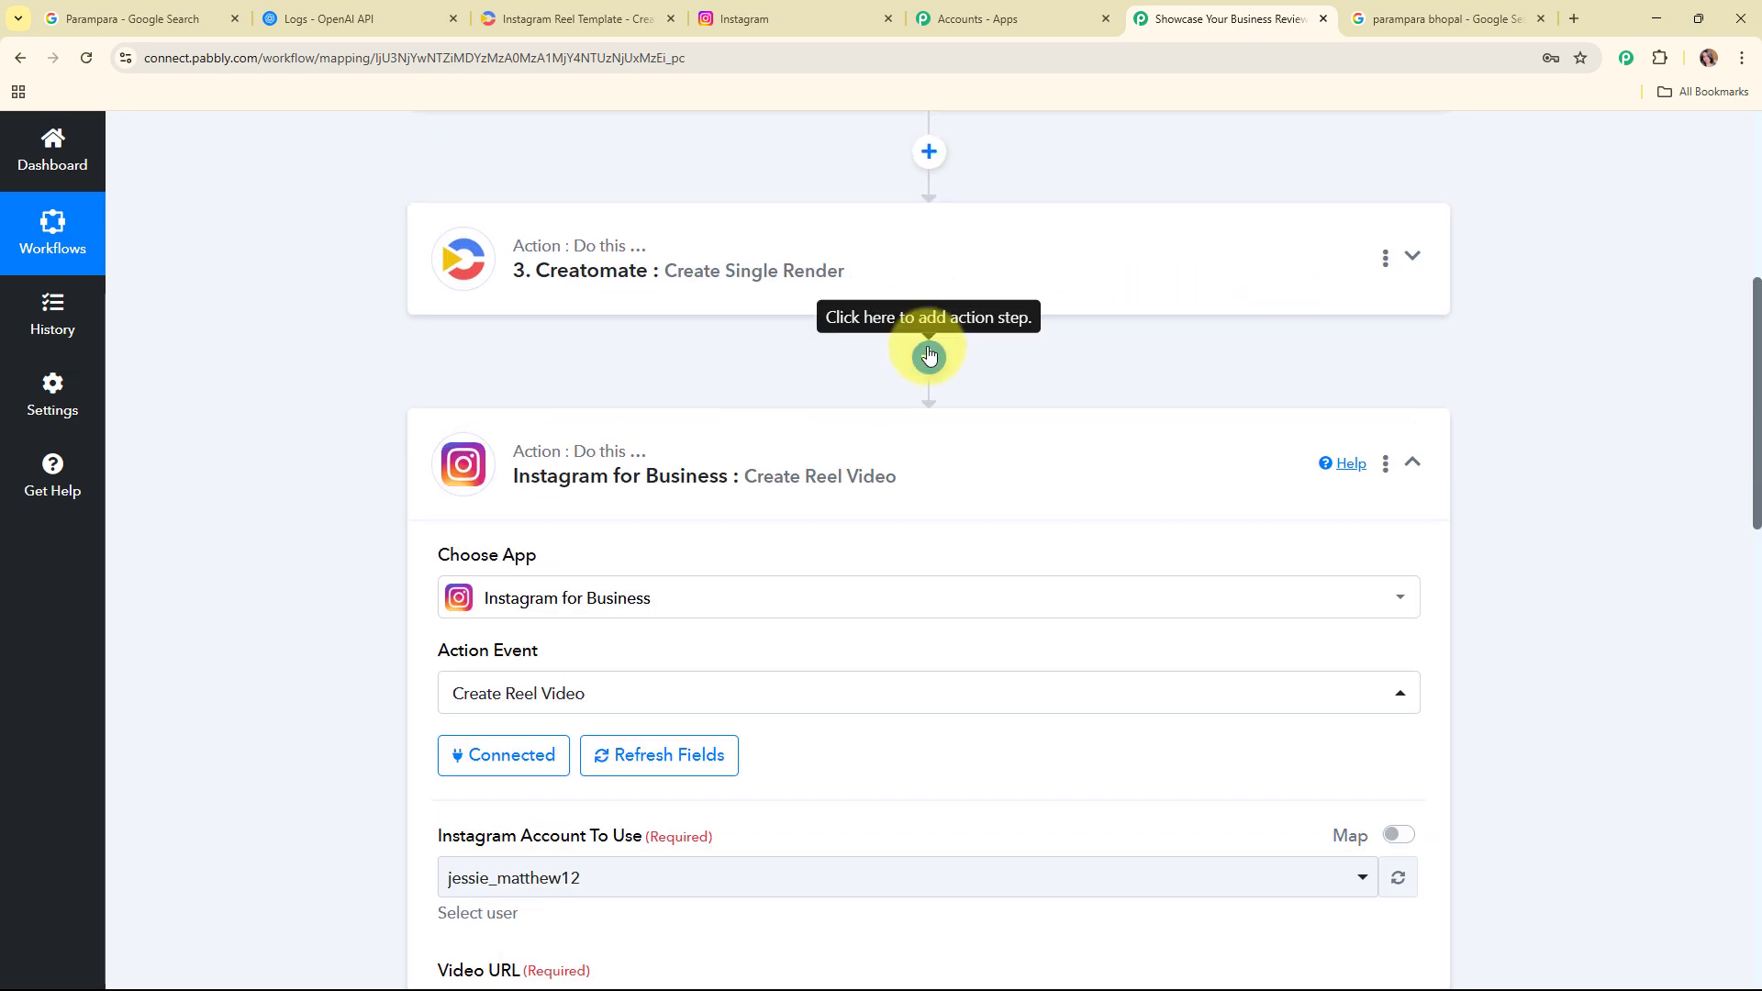
{"action": "left_click", "coordinate": [929, 356]}
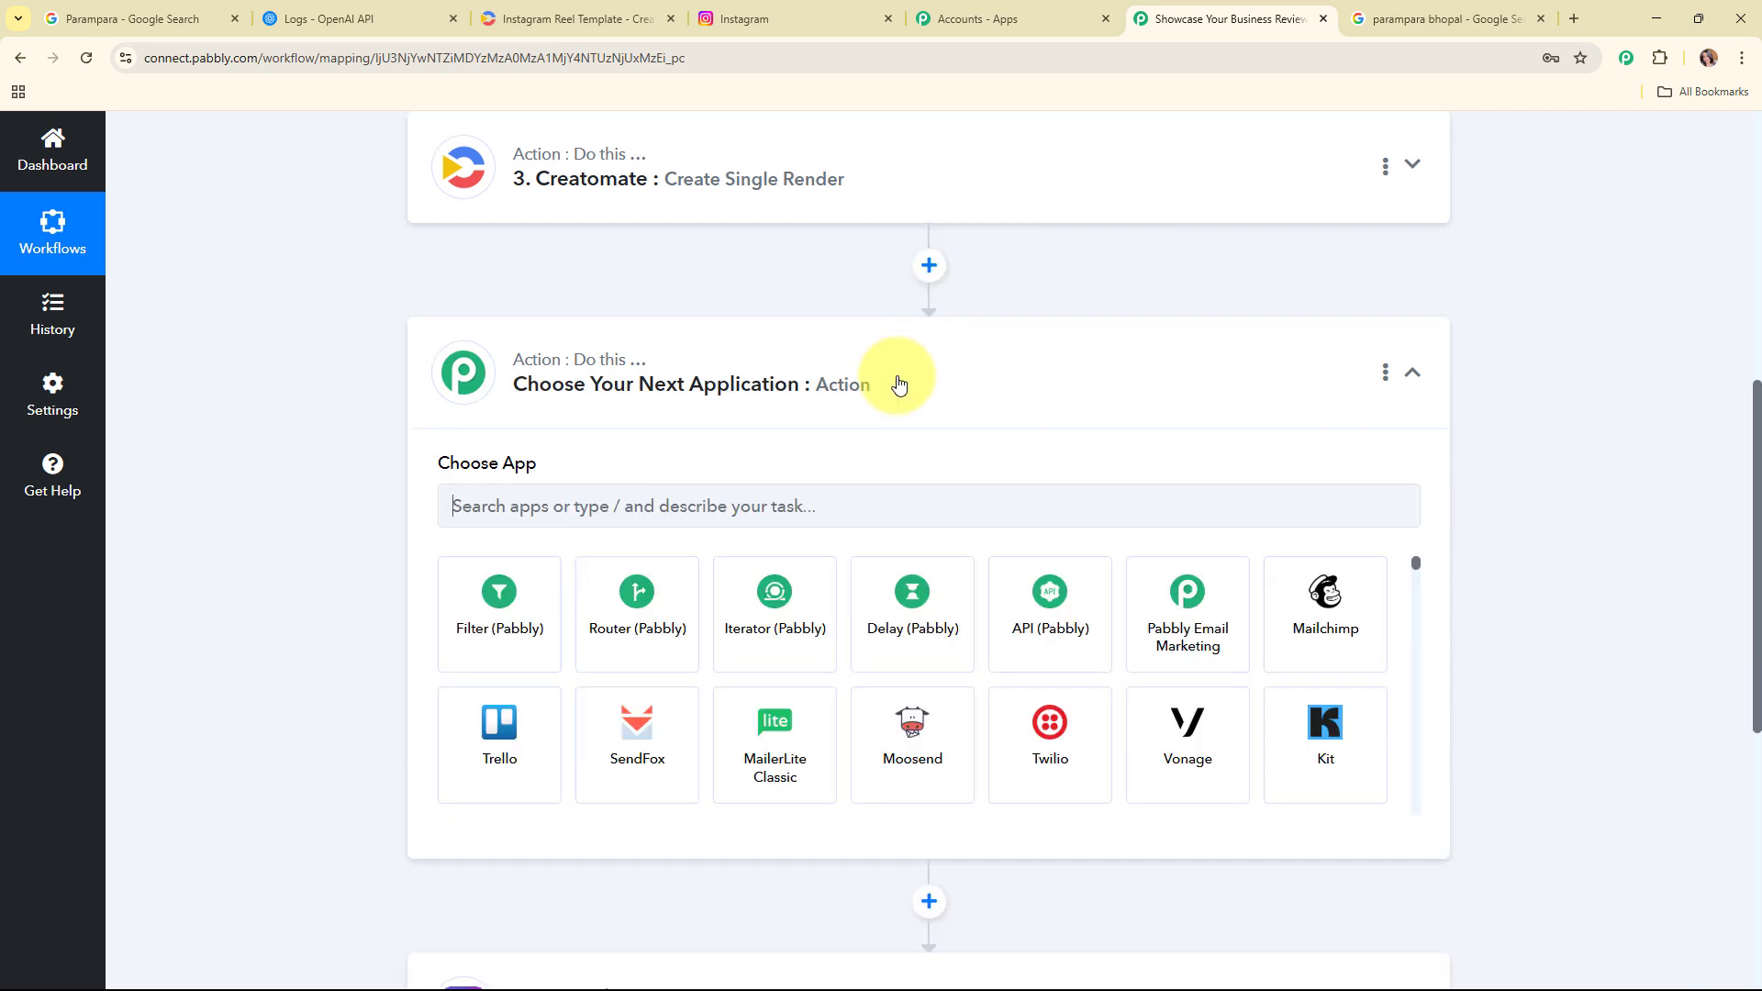
{"action": "type", "text": "ope"}
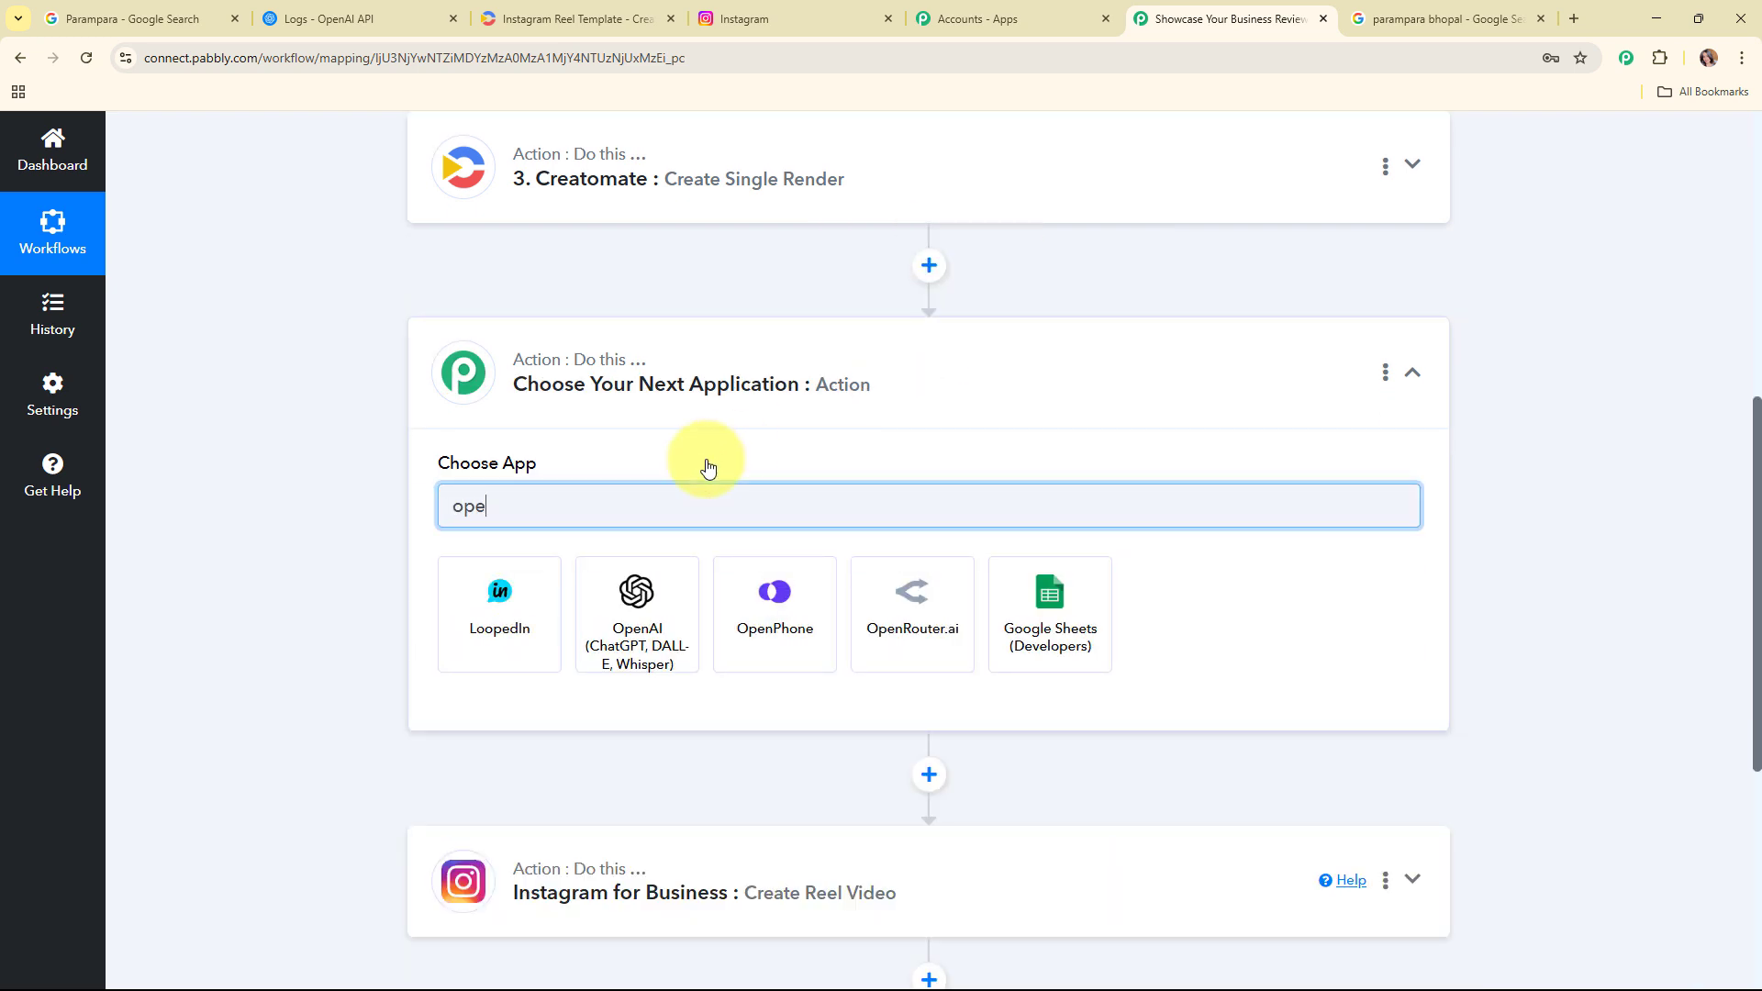
{"action": "left_click", "coordinate": [642, 609]}
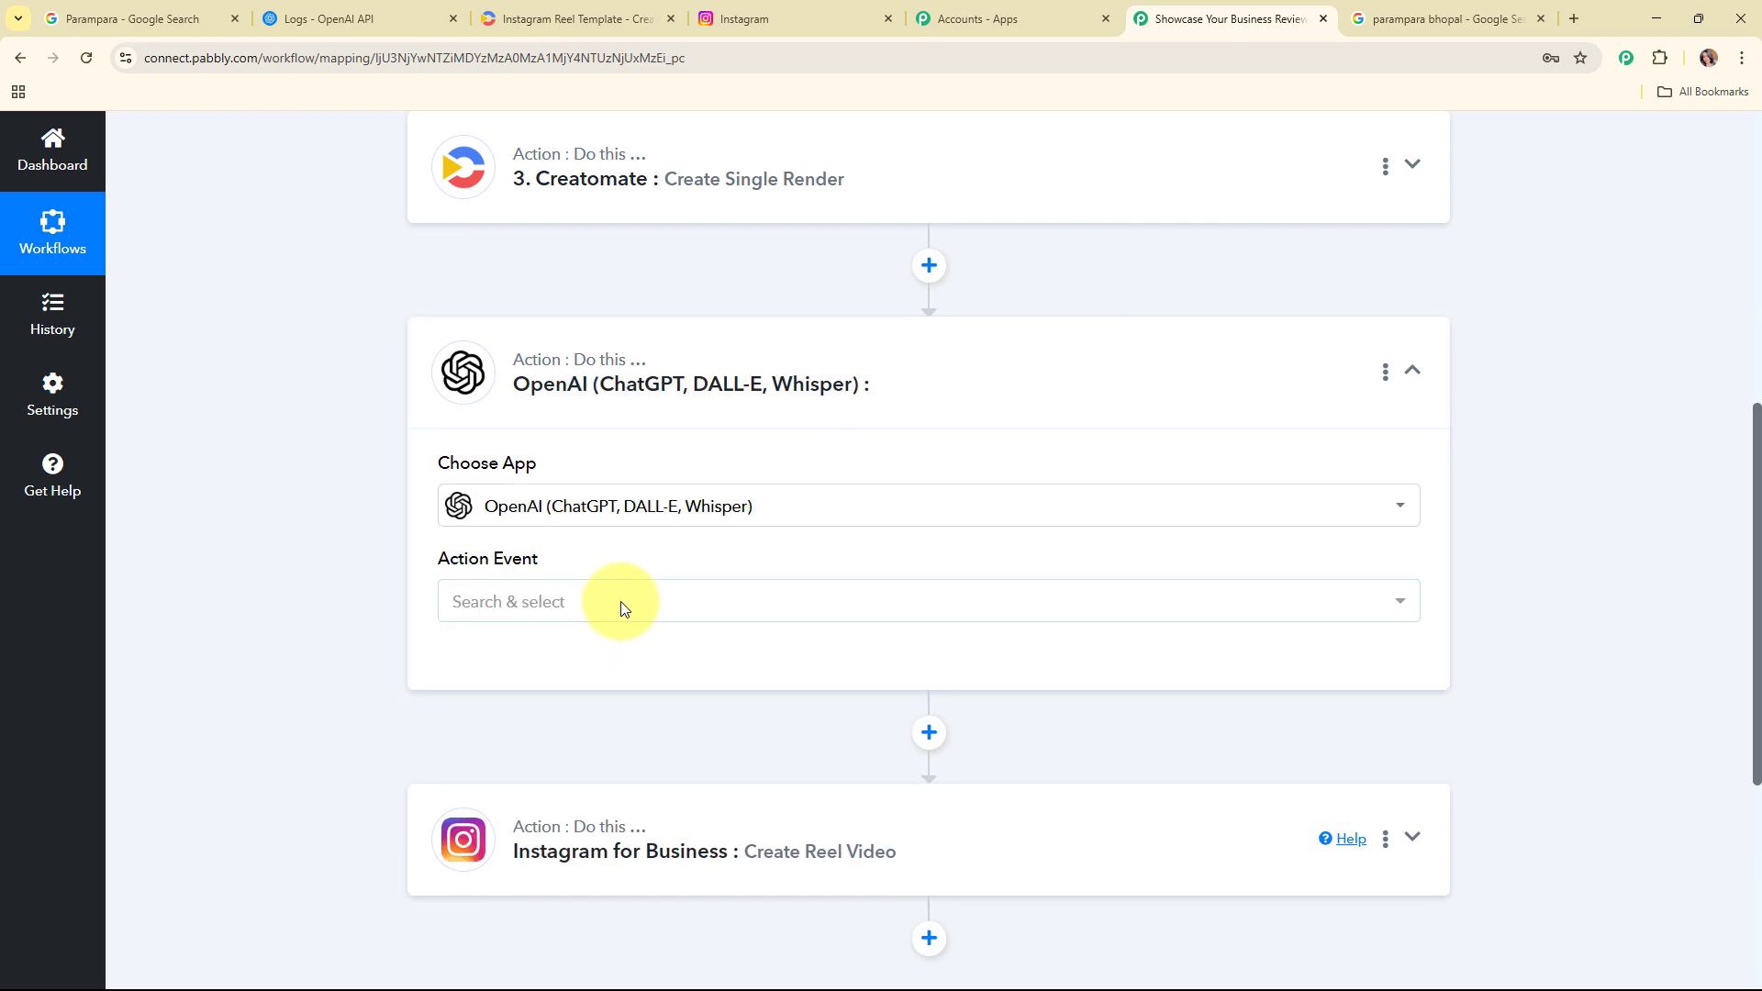
{"action": "left_click", "coordinate": [626, 607]}
{"action": "left_click", "coordinate": [583, 284]}
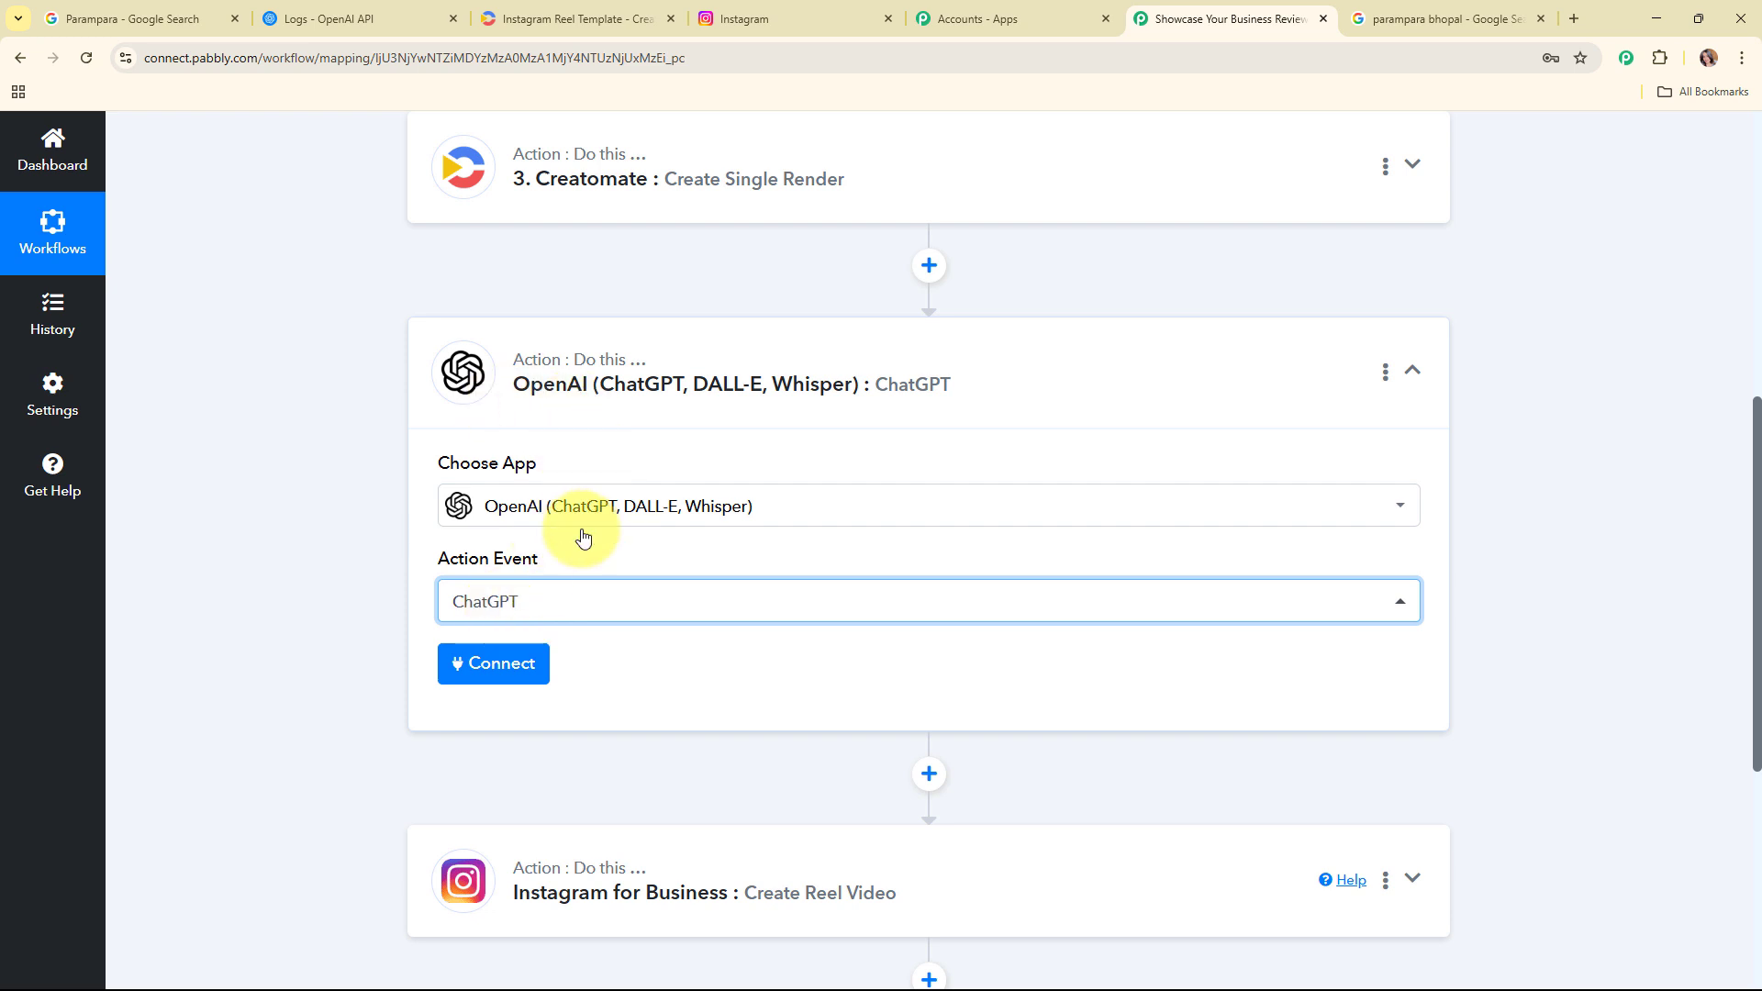
{"action": "left_click", "coordinate": [519, 661]}
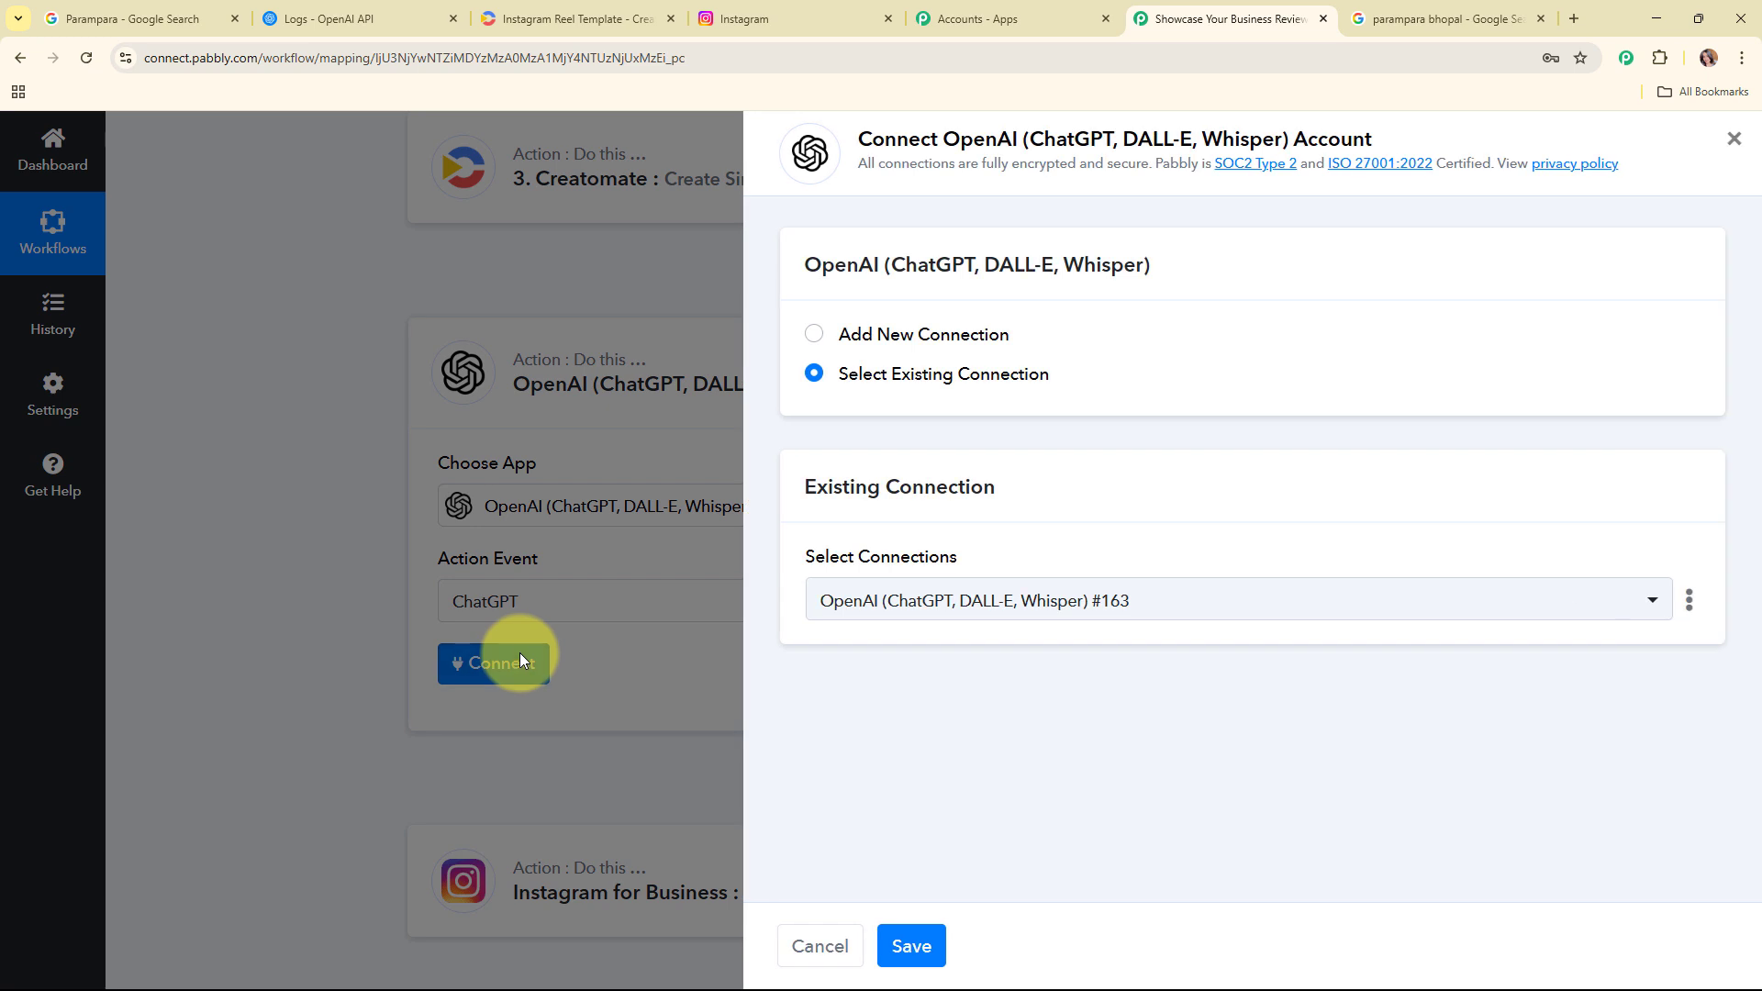
{"action": "left_click", "coordinate": [813, 336]}
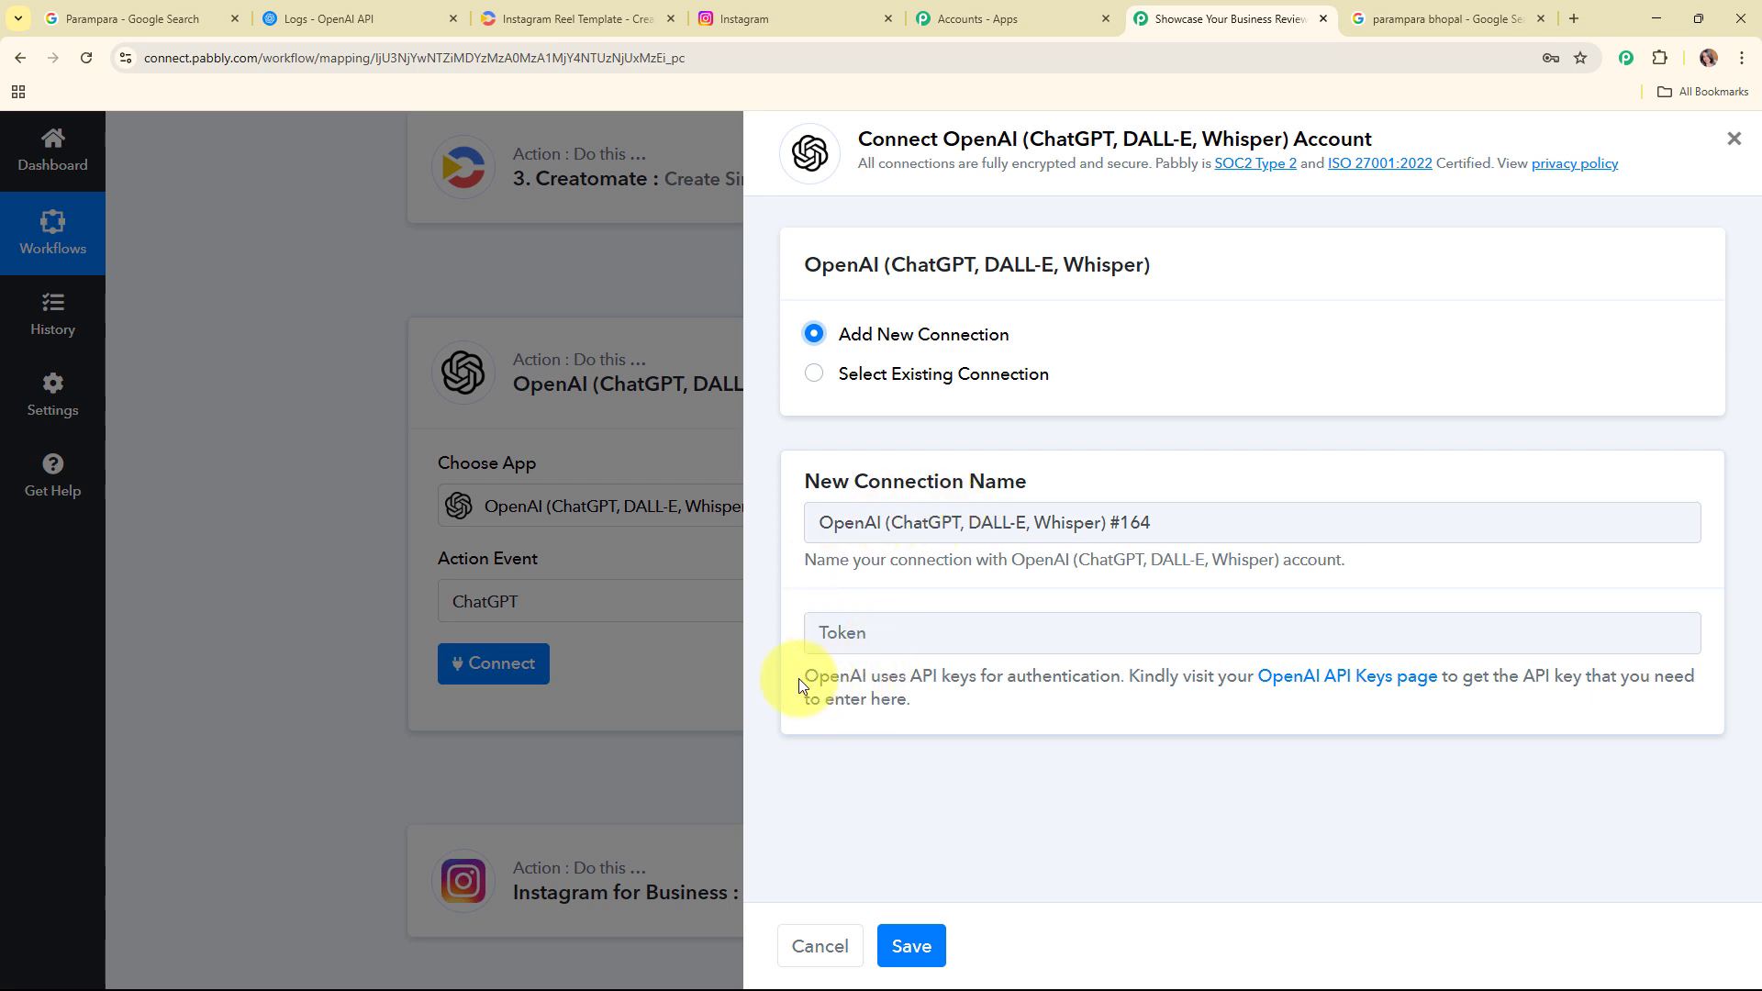
{"action": "left_click_drag", "start_coordinate": [798, 679], "coordinate": [997, 730]}
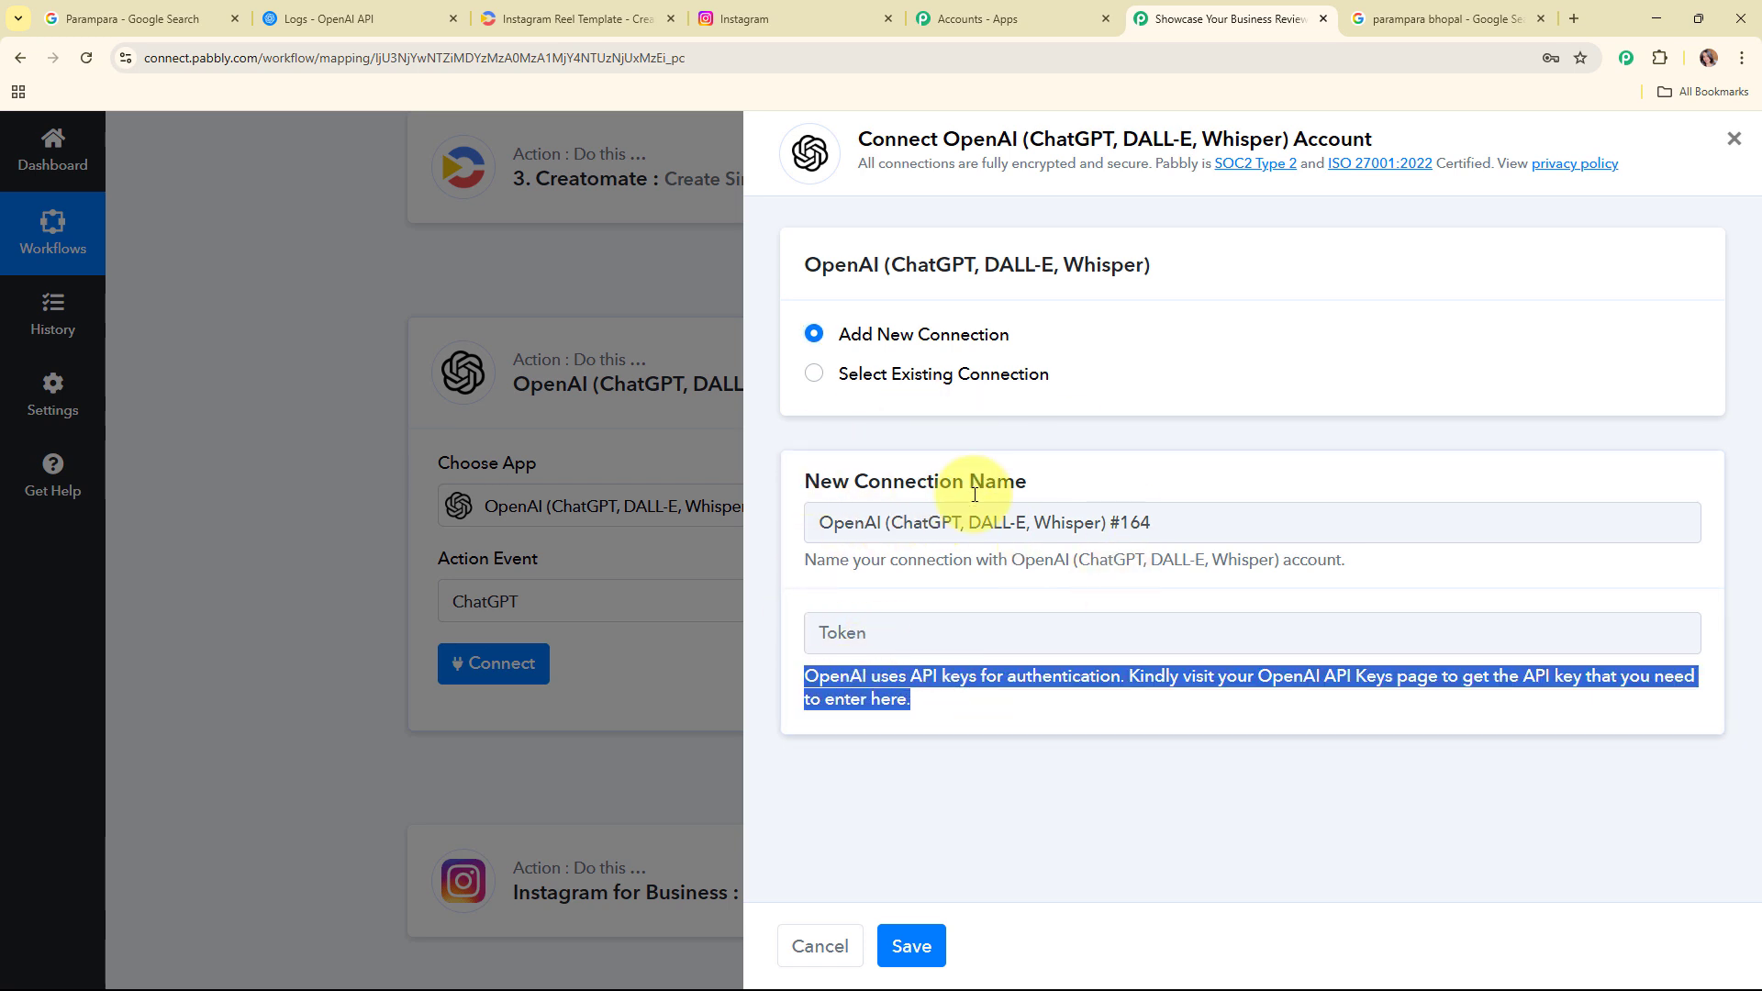
Step: Create a new OpenAI secret key named Reel with All permissions in the Default project and copy it
{"action": "left_click", "coordinate": [332, 18]}
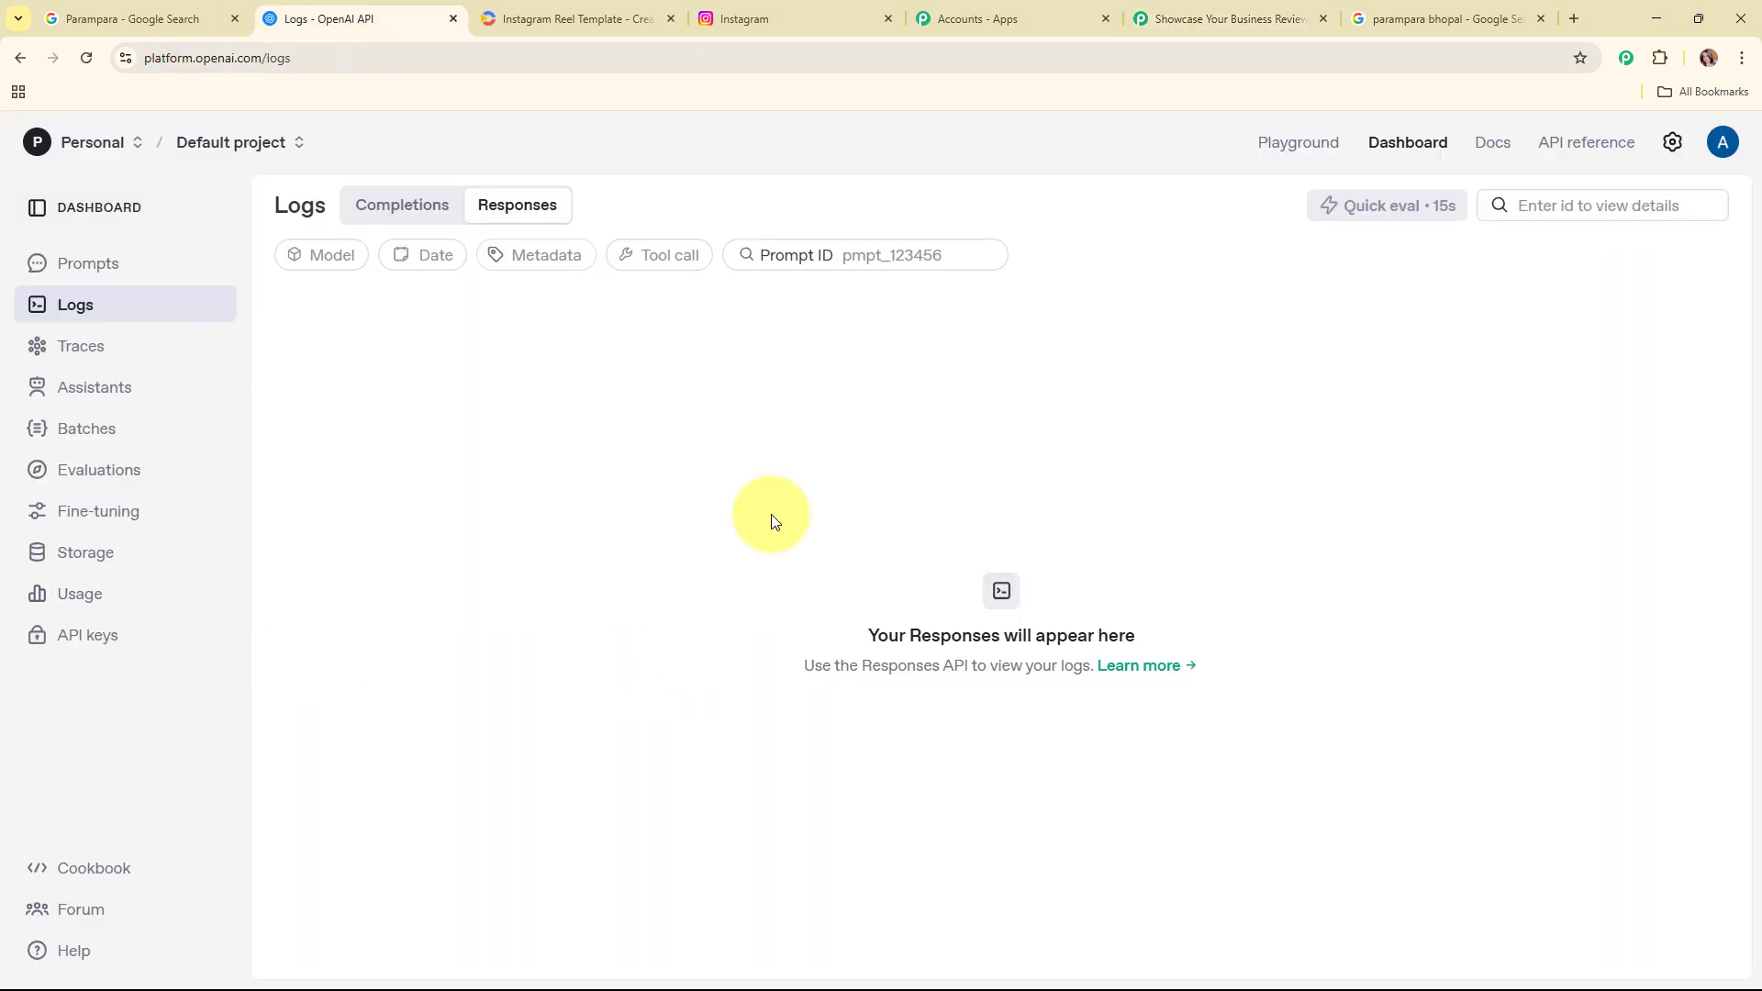
{"action": "left_click", "coordinate": [112, 646]}
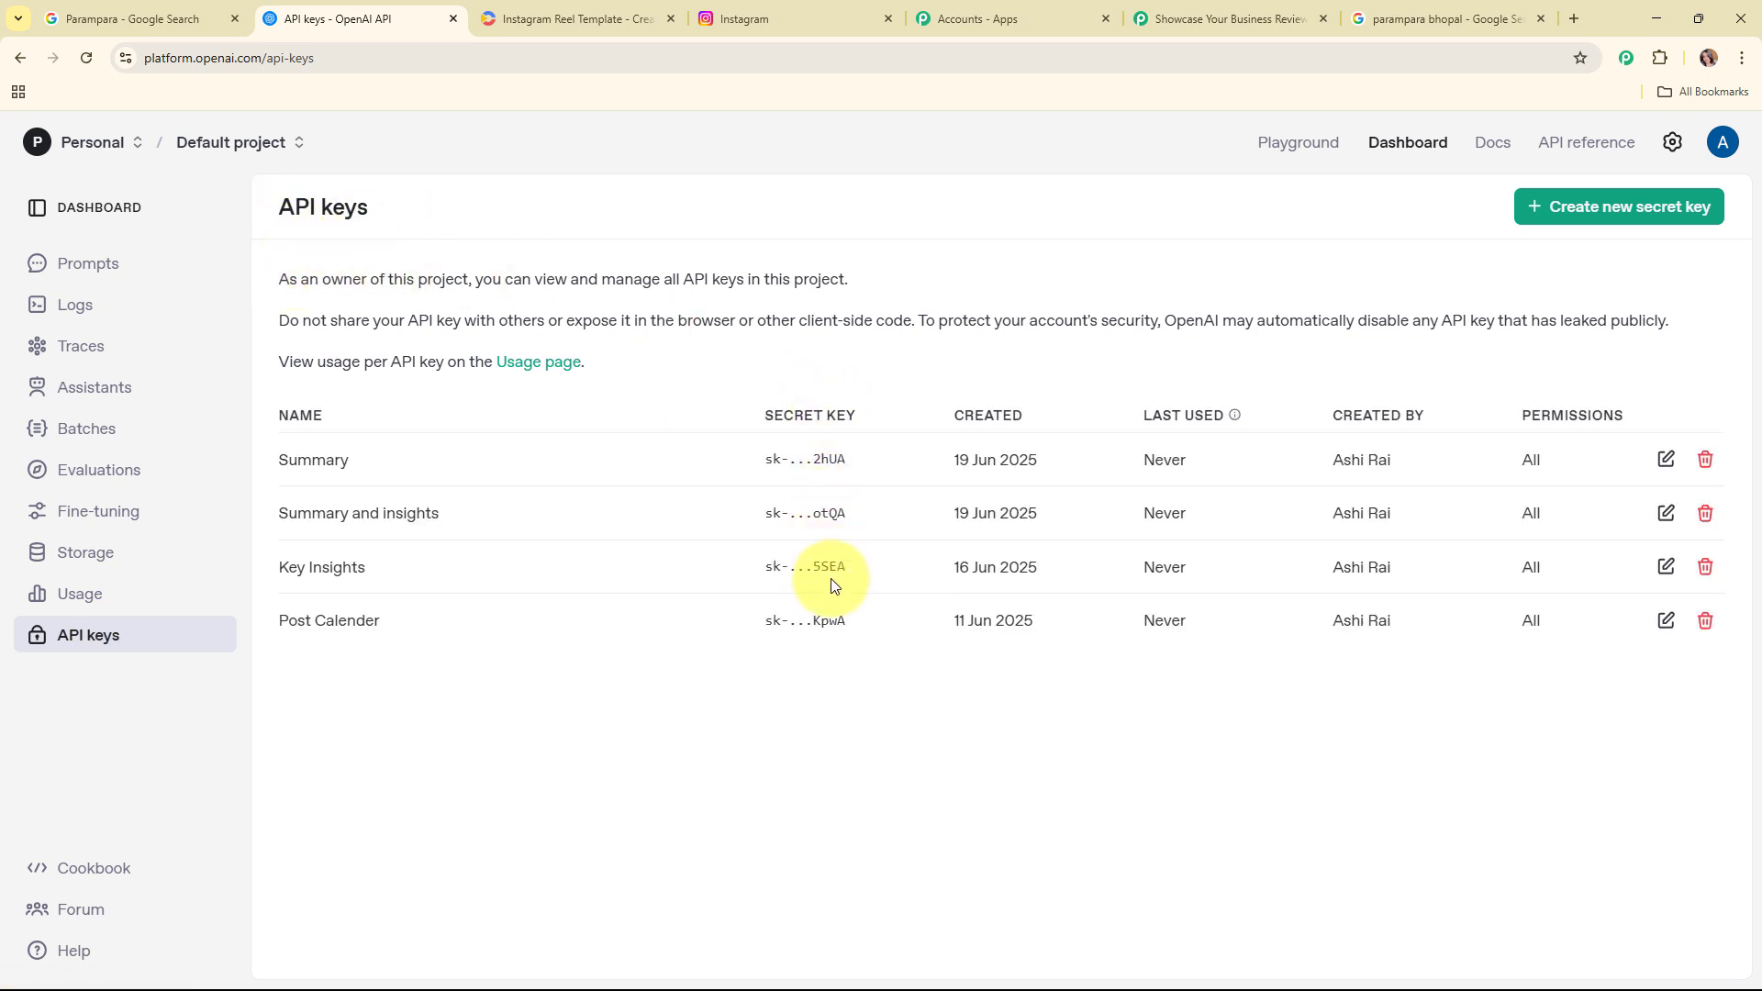
{"action": "left_click", "coordinate": [1654, 213]}
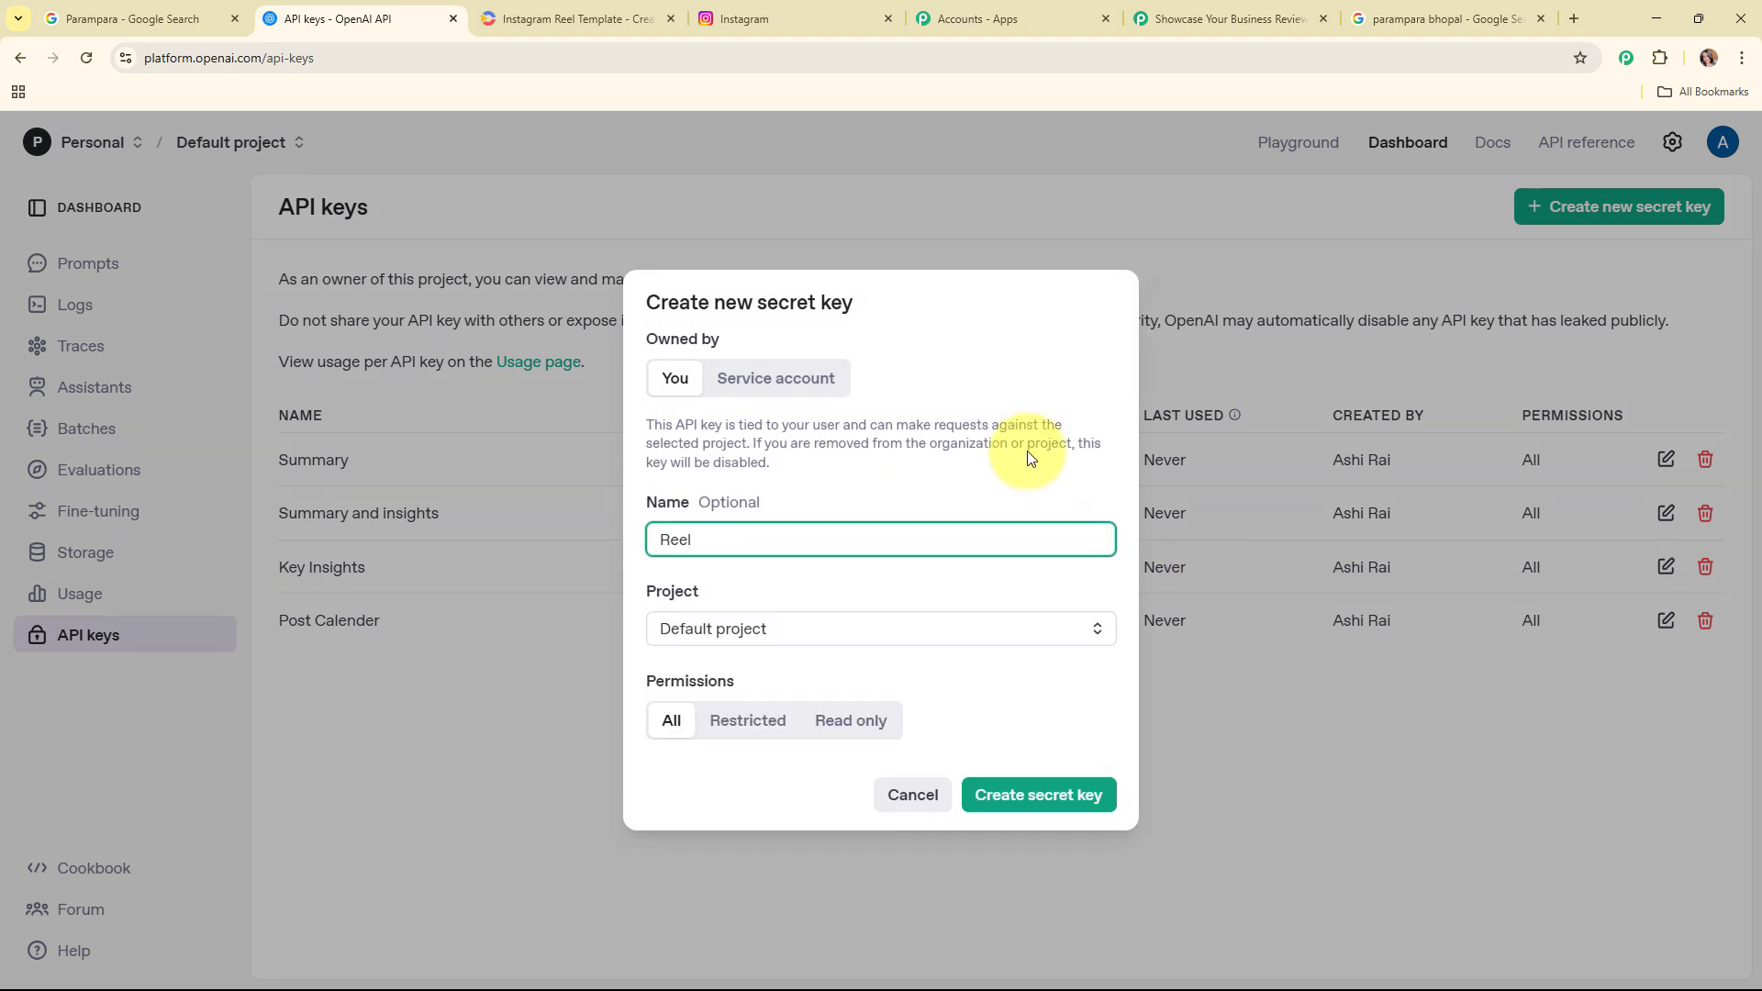
{"action": "left_click", "coordinate": [980, 631]}
{"action": "left_click", "coordinate": [771, 677]}
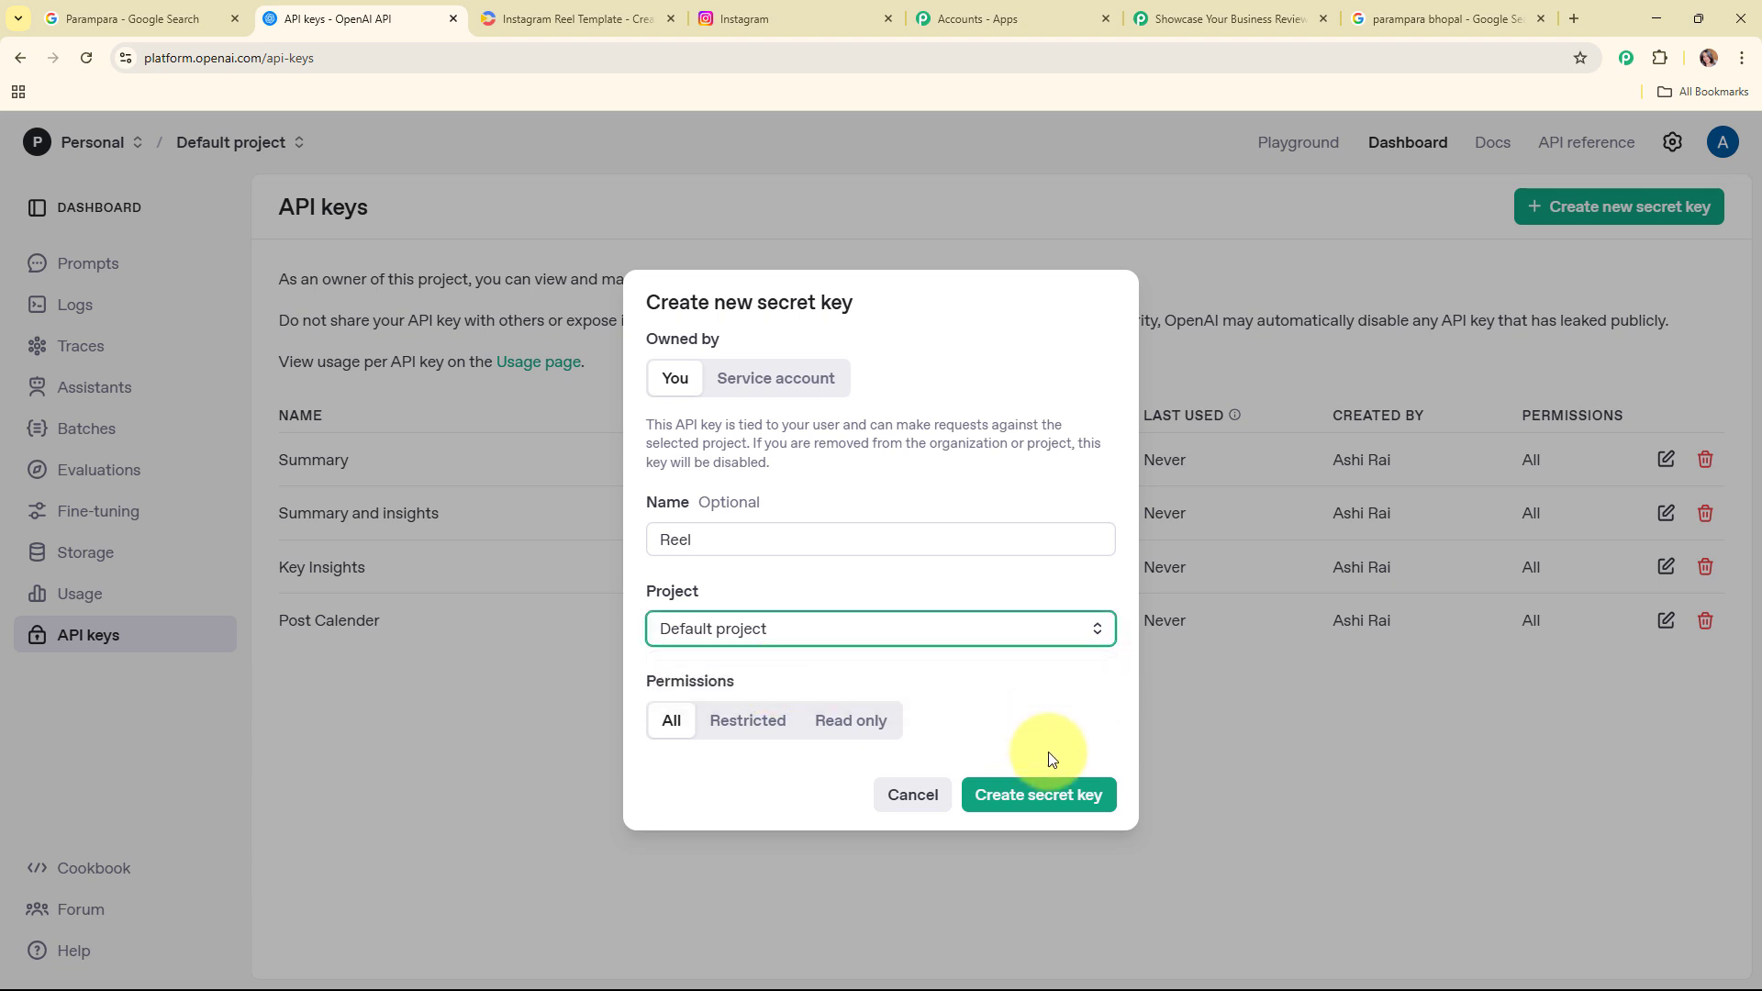
{"action": "left_click", "coordinate": [1055, 799]}
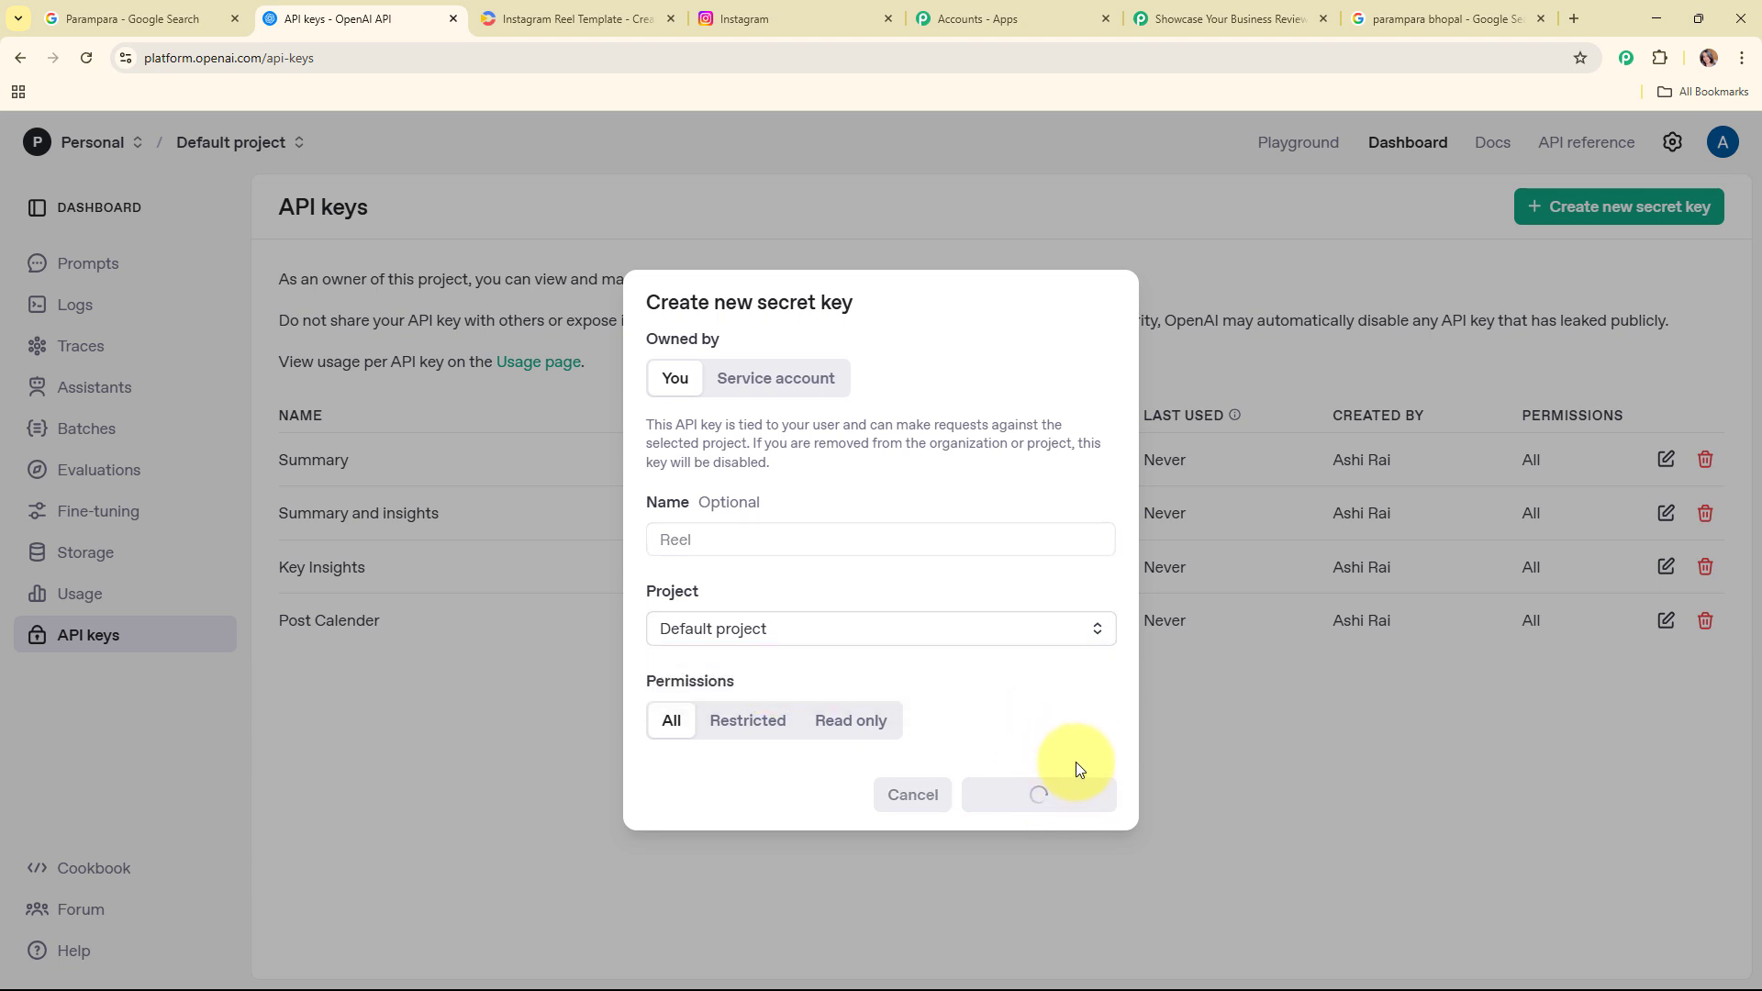
{"action": "left_click", "coordinate": [1056, 573]}
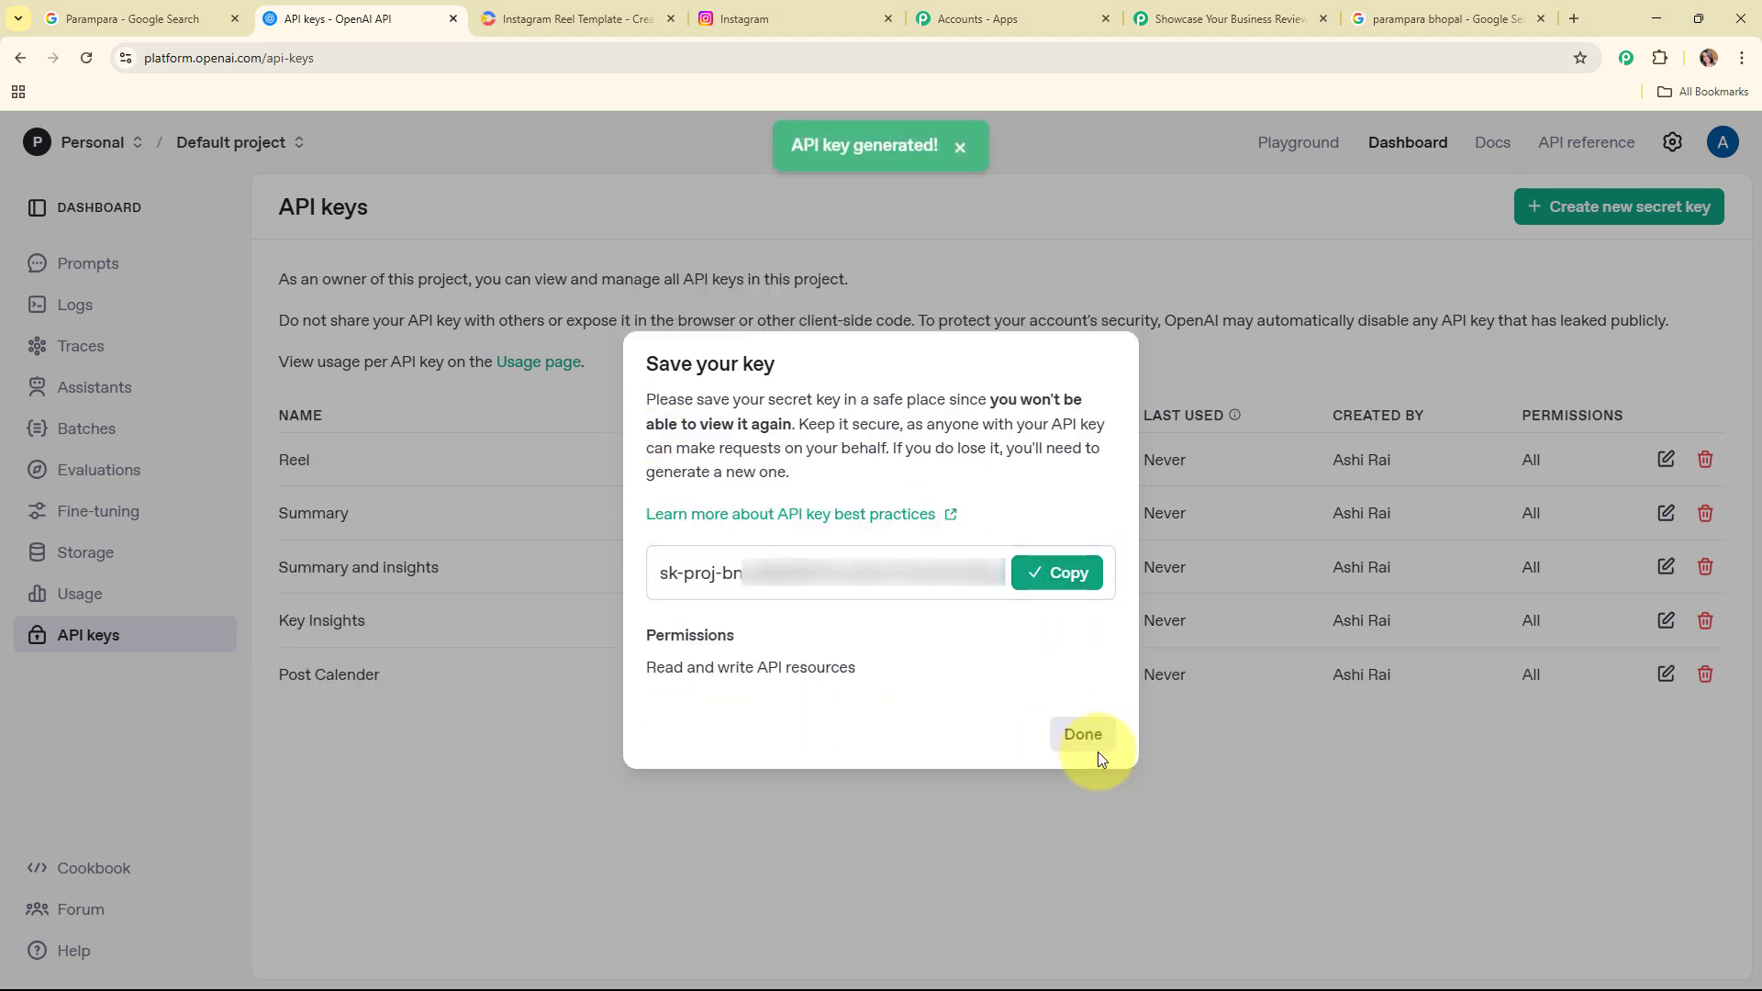
Step: Paste the OpenAI API key into the connection's Token field and save the connection
{"action": "left_click", "coordinate": [1230, 18]}
{"action": "right_click", "coordinate": [1029, 633]}
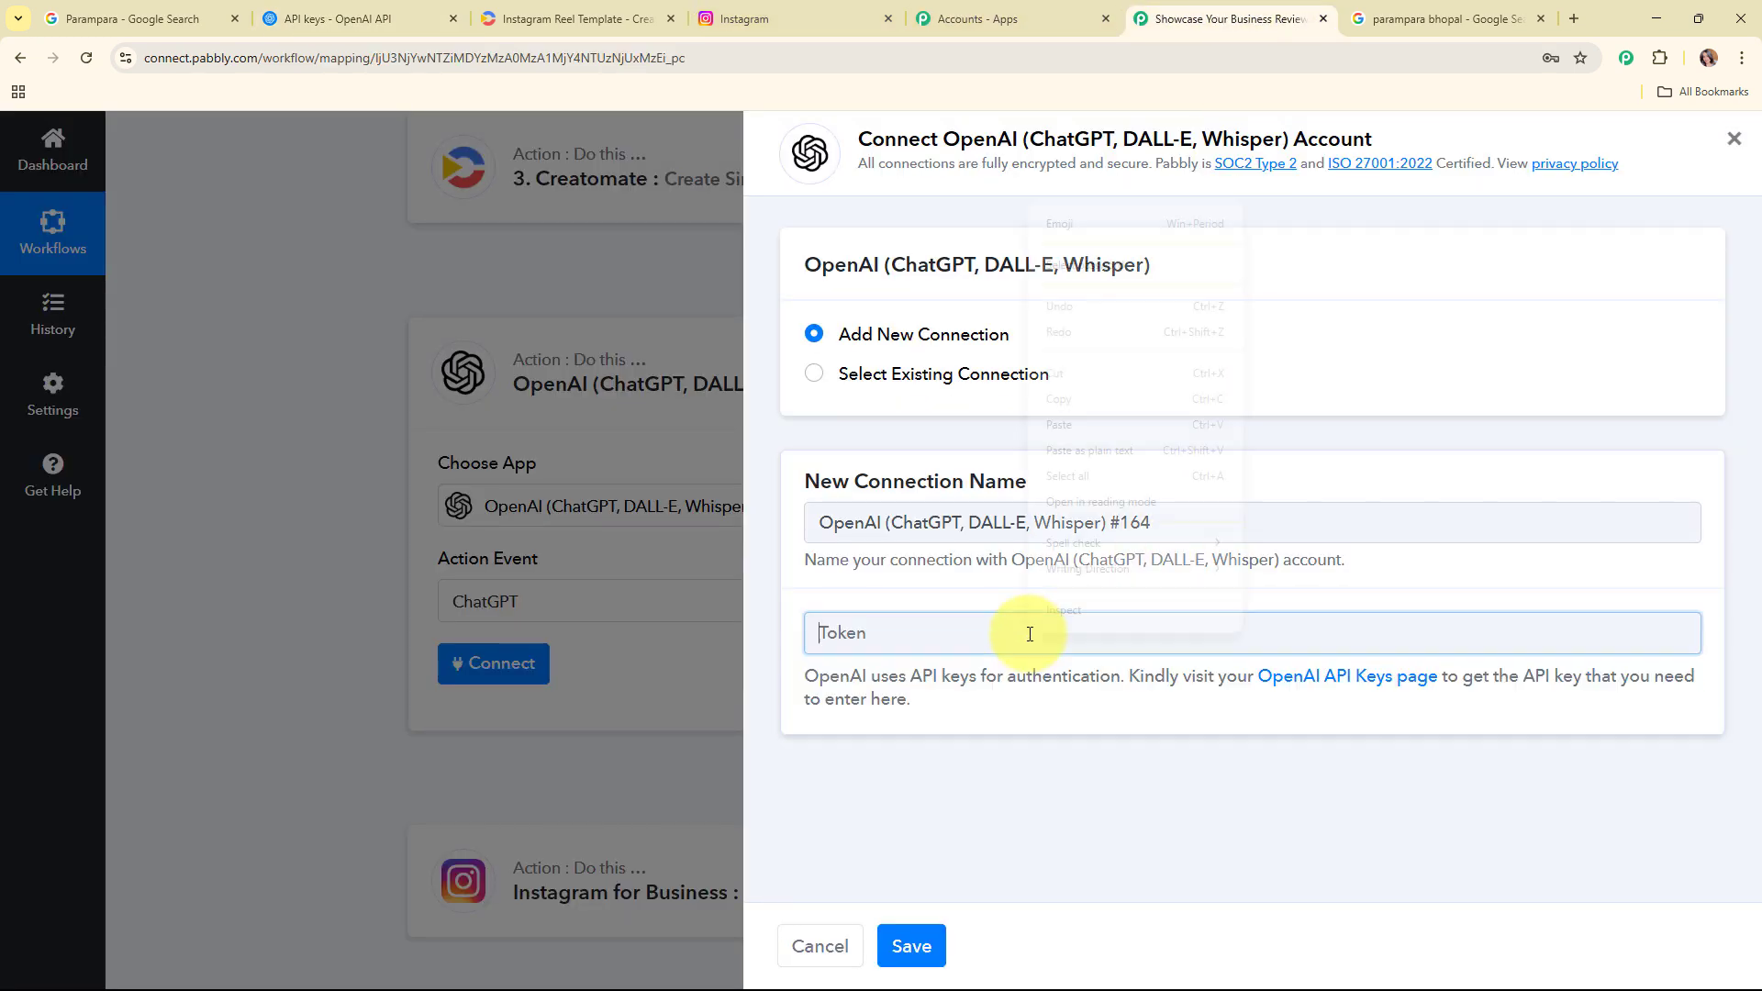
{"action": "left_click", "coordinate": [1107, 426]}
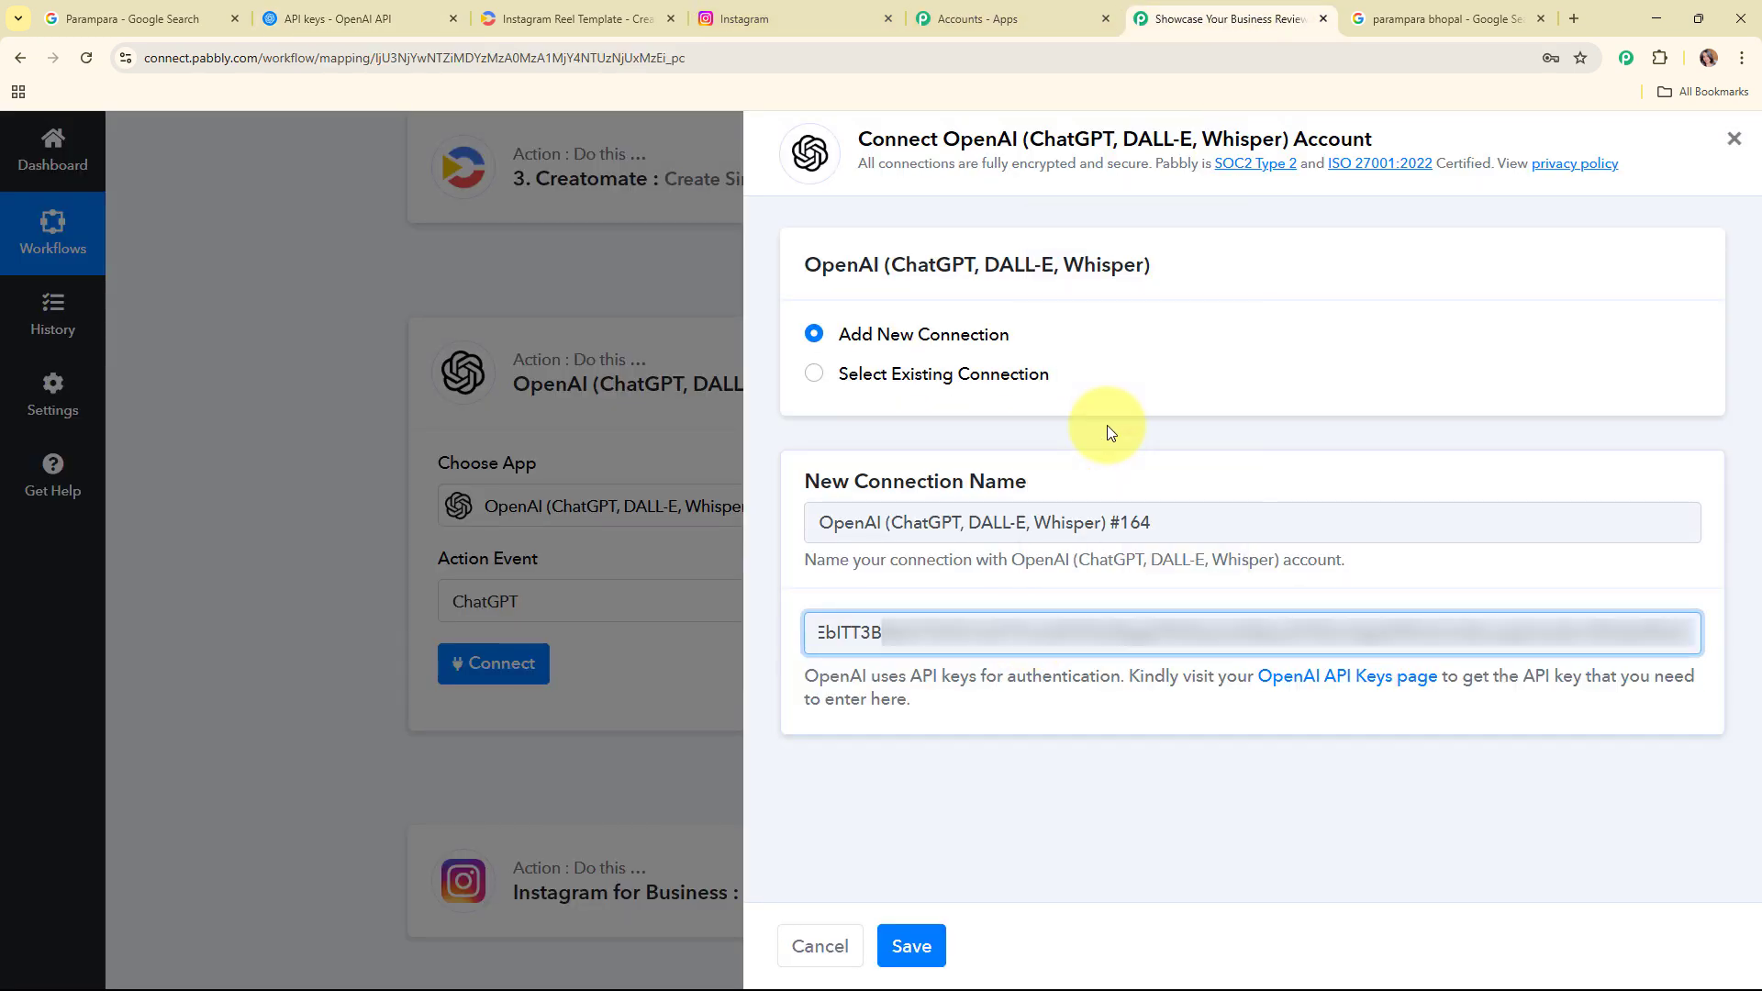
{"action": "left_click", "coordinate": [918, 961]}
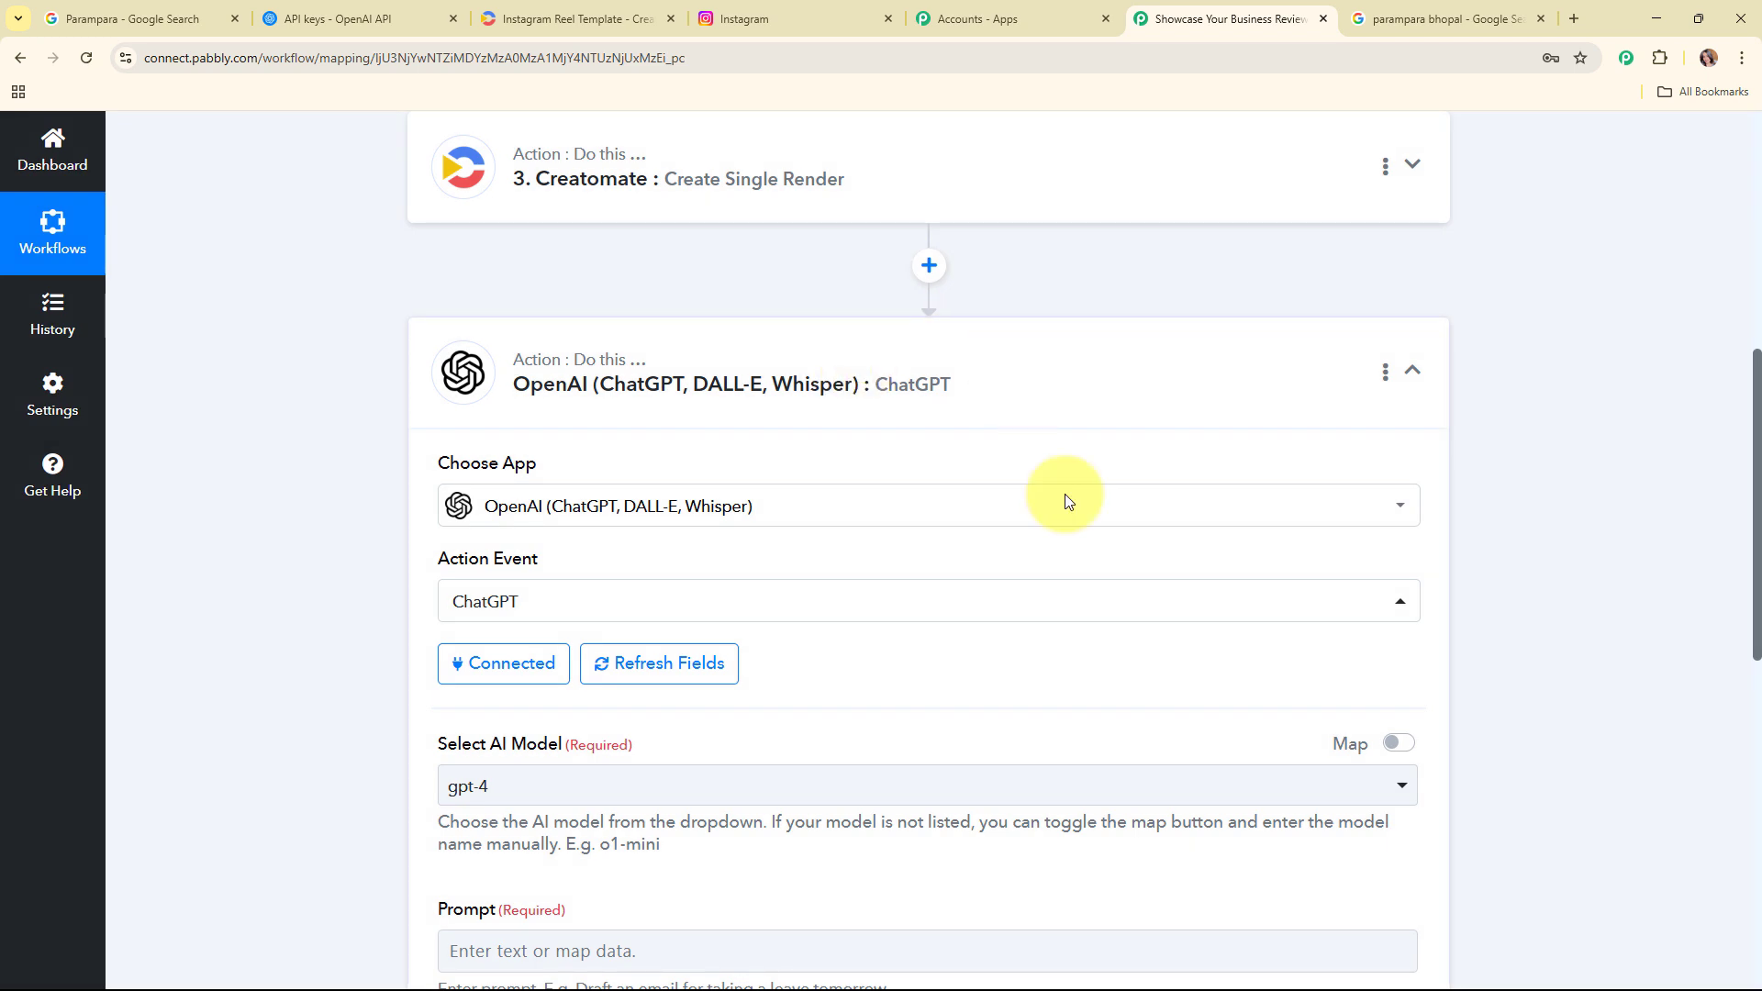
Step: Set the ChatGPT step's AI model to gpt-4o-mini
{"action": "scroll", "coordinate": [863, 422], "scroll_direction": "down", "scroll_amount": 3}
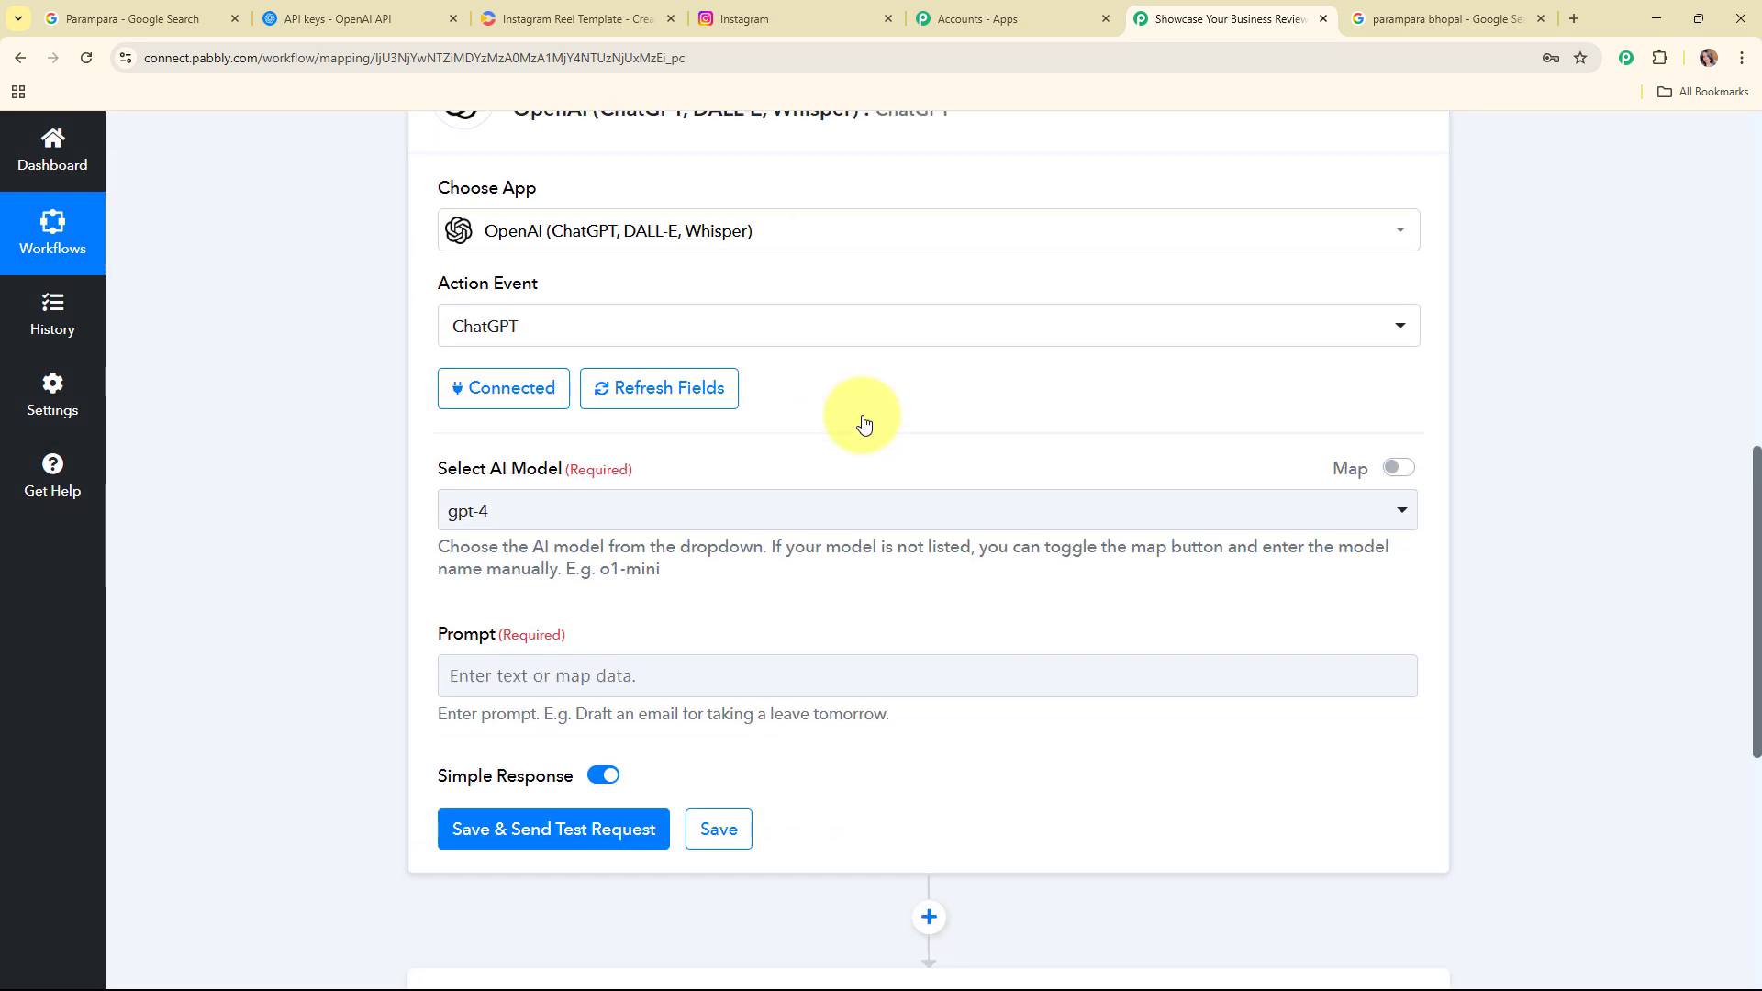
{"action": "scroll", "coordinate": [864, 423], "scroll_direction": "down", "scroll_amount": 1}
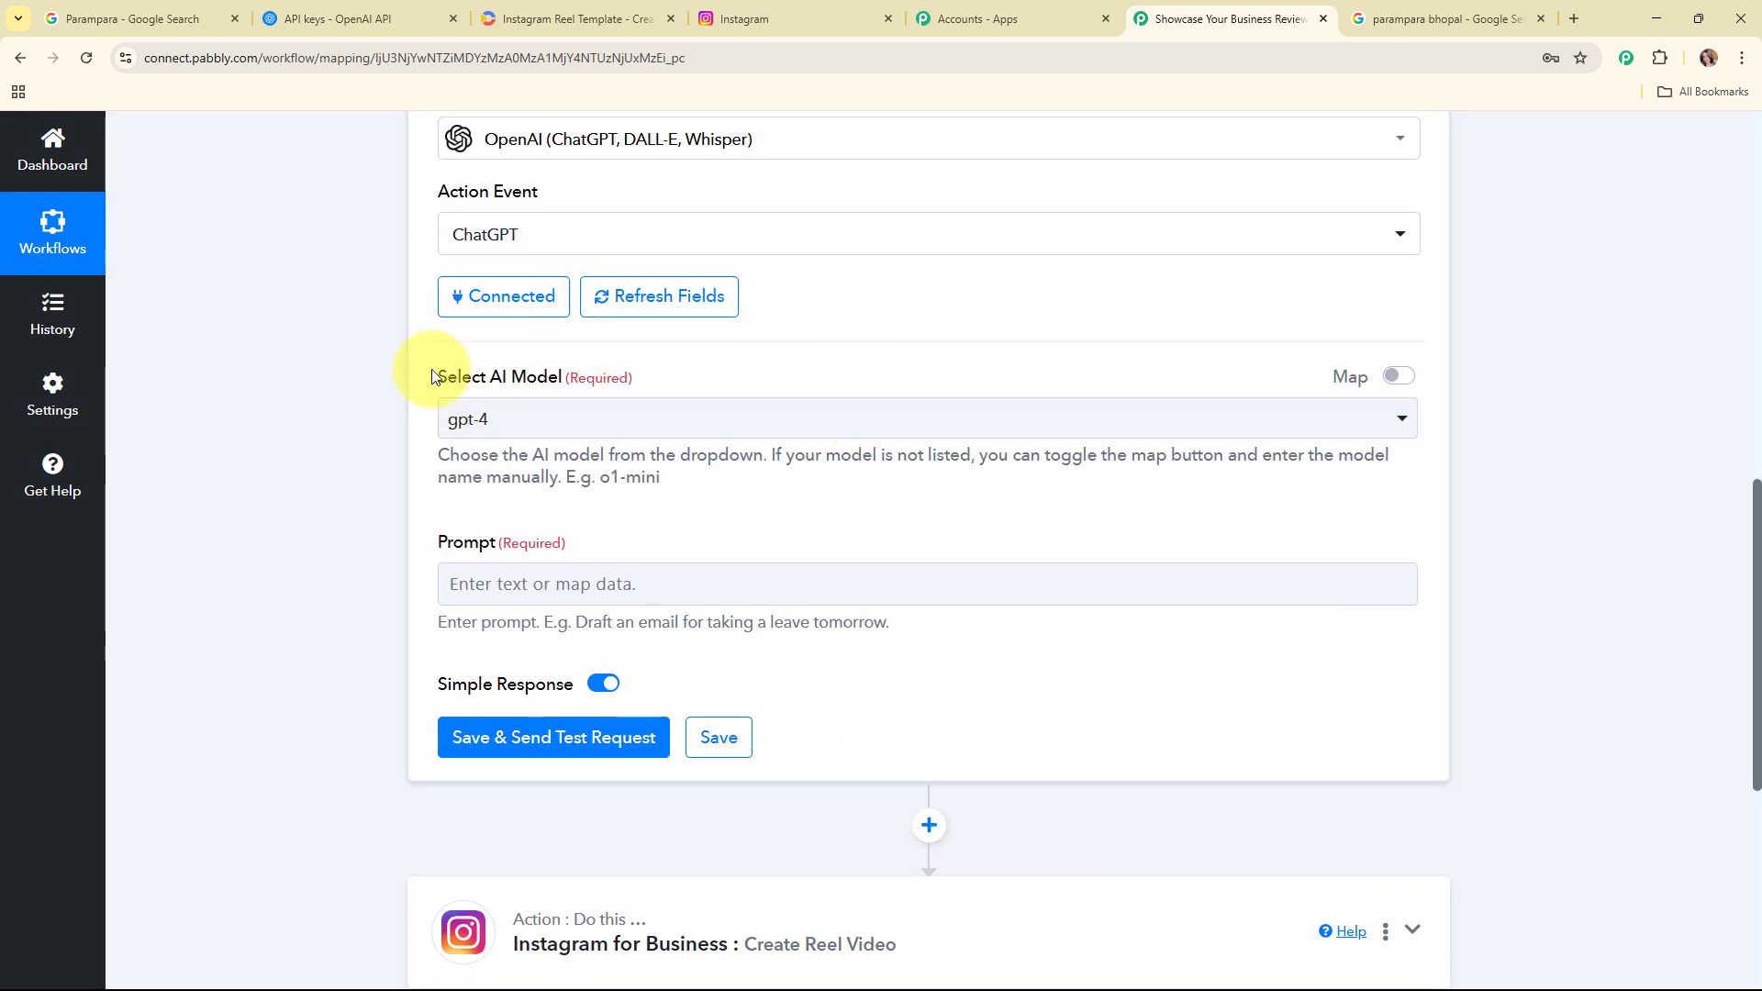
{"action": "left_click_drag", "start_coordinate": [431, 369], "coordinate": [727, 373]}
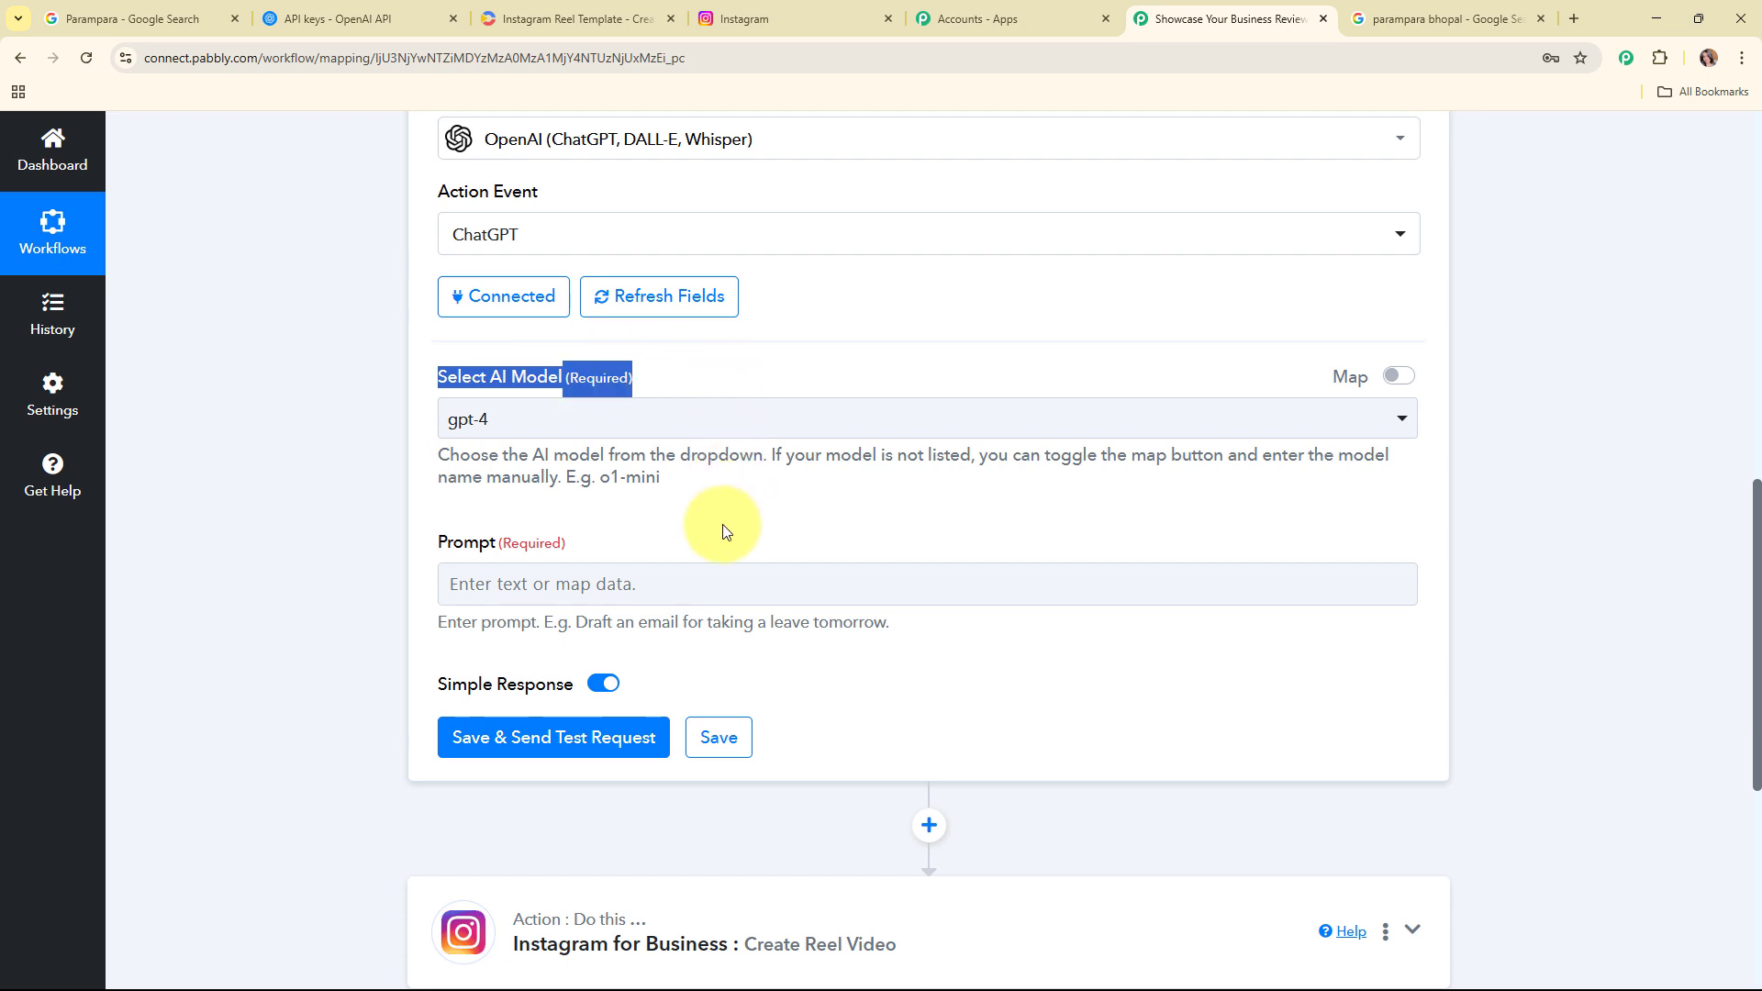
{"action": "left_click", "coordinate": [845, 422]}
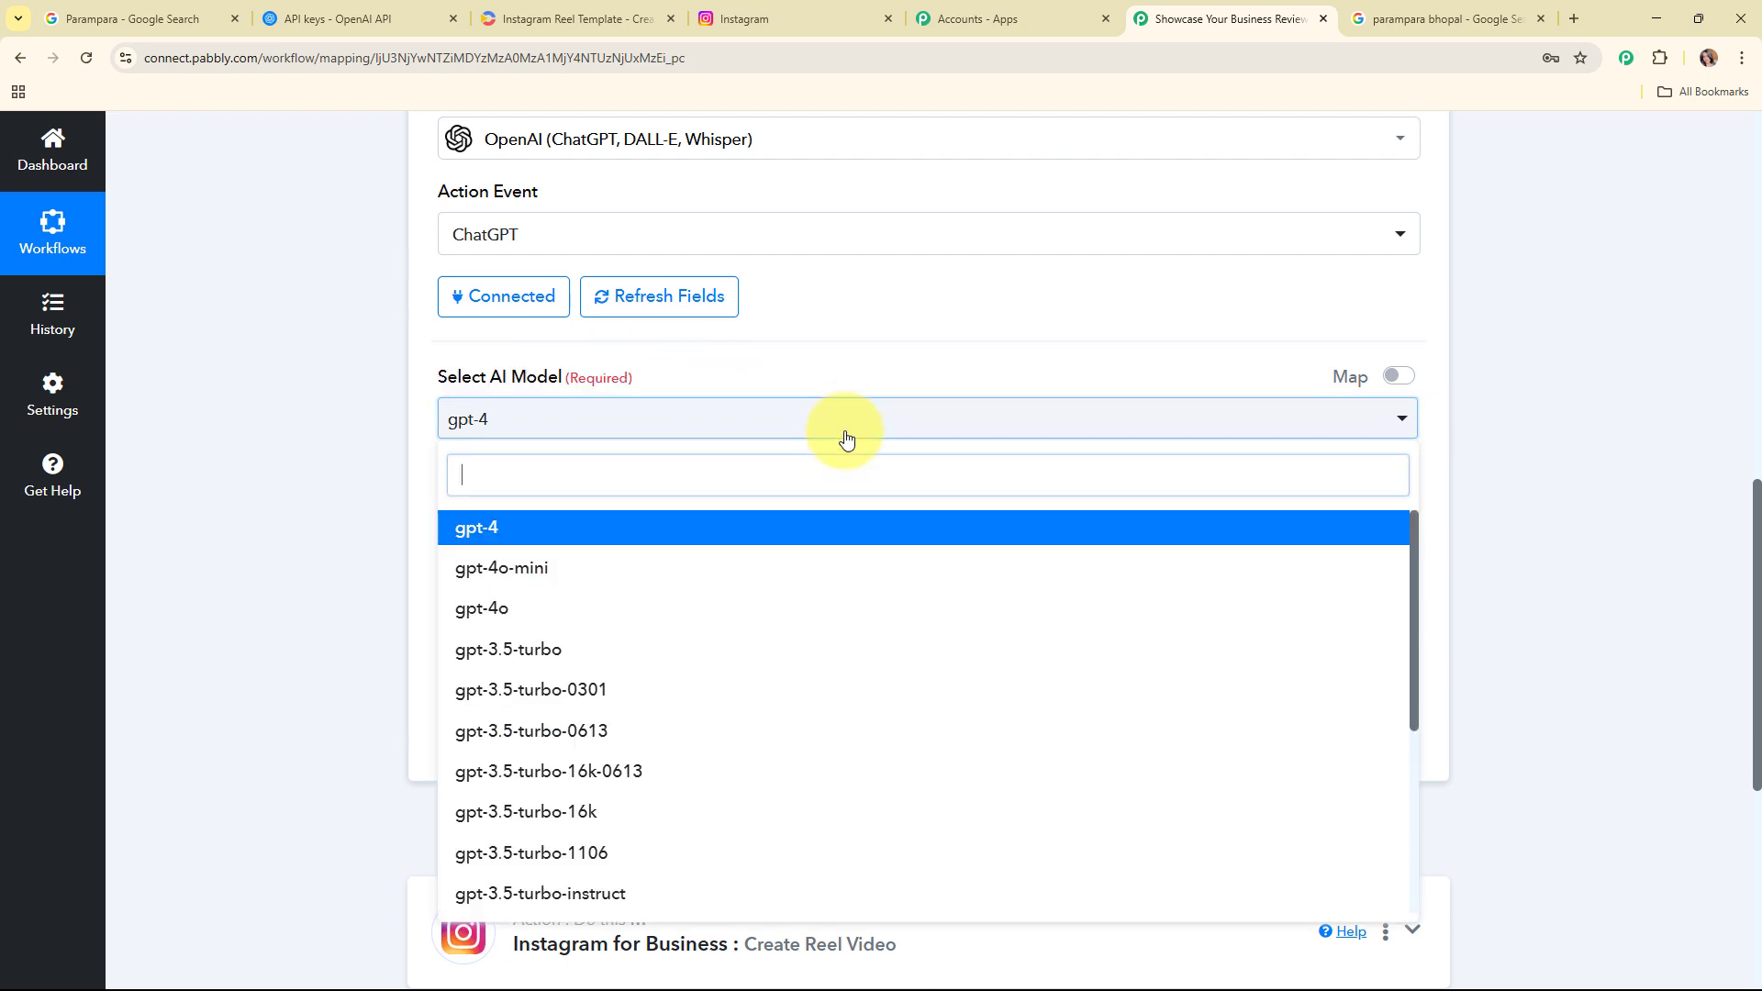
{"action": "scroll", "coordinate": [873, 739], "scroll_direction": "down", "scroll_amount": 3}
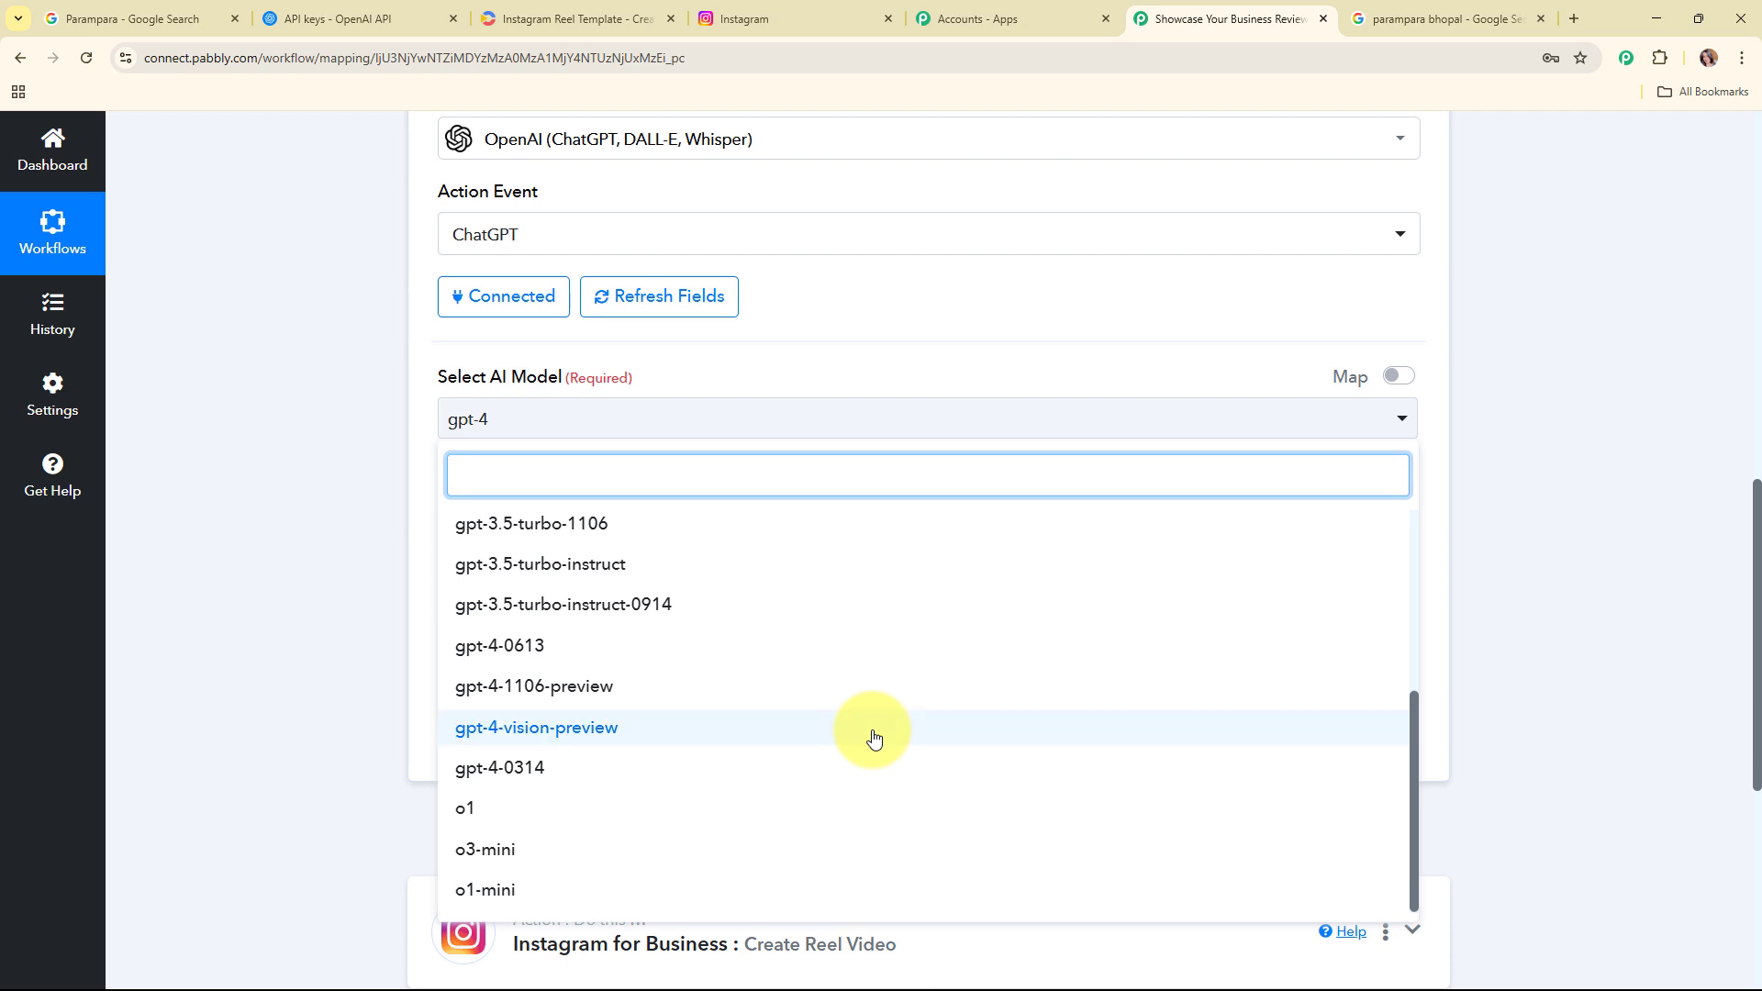
{"action": "scroll", "coordinate": [873, 739], "scroll_direction": "up", "scroll_amount": 4}
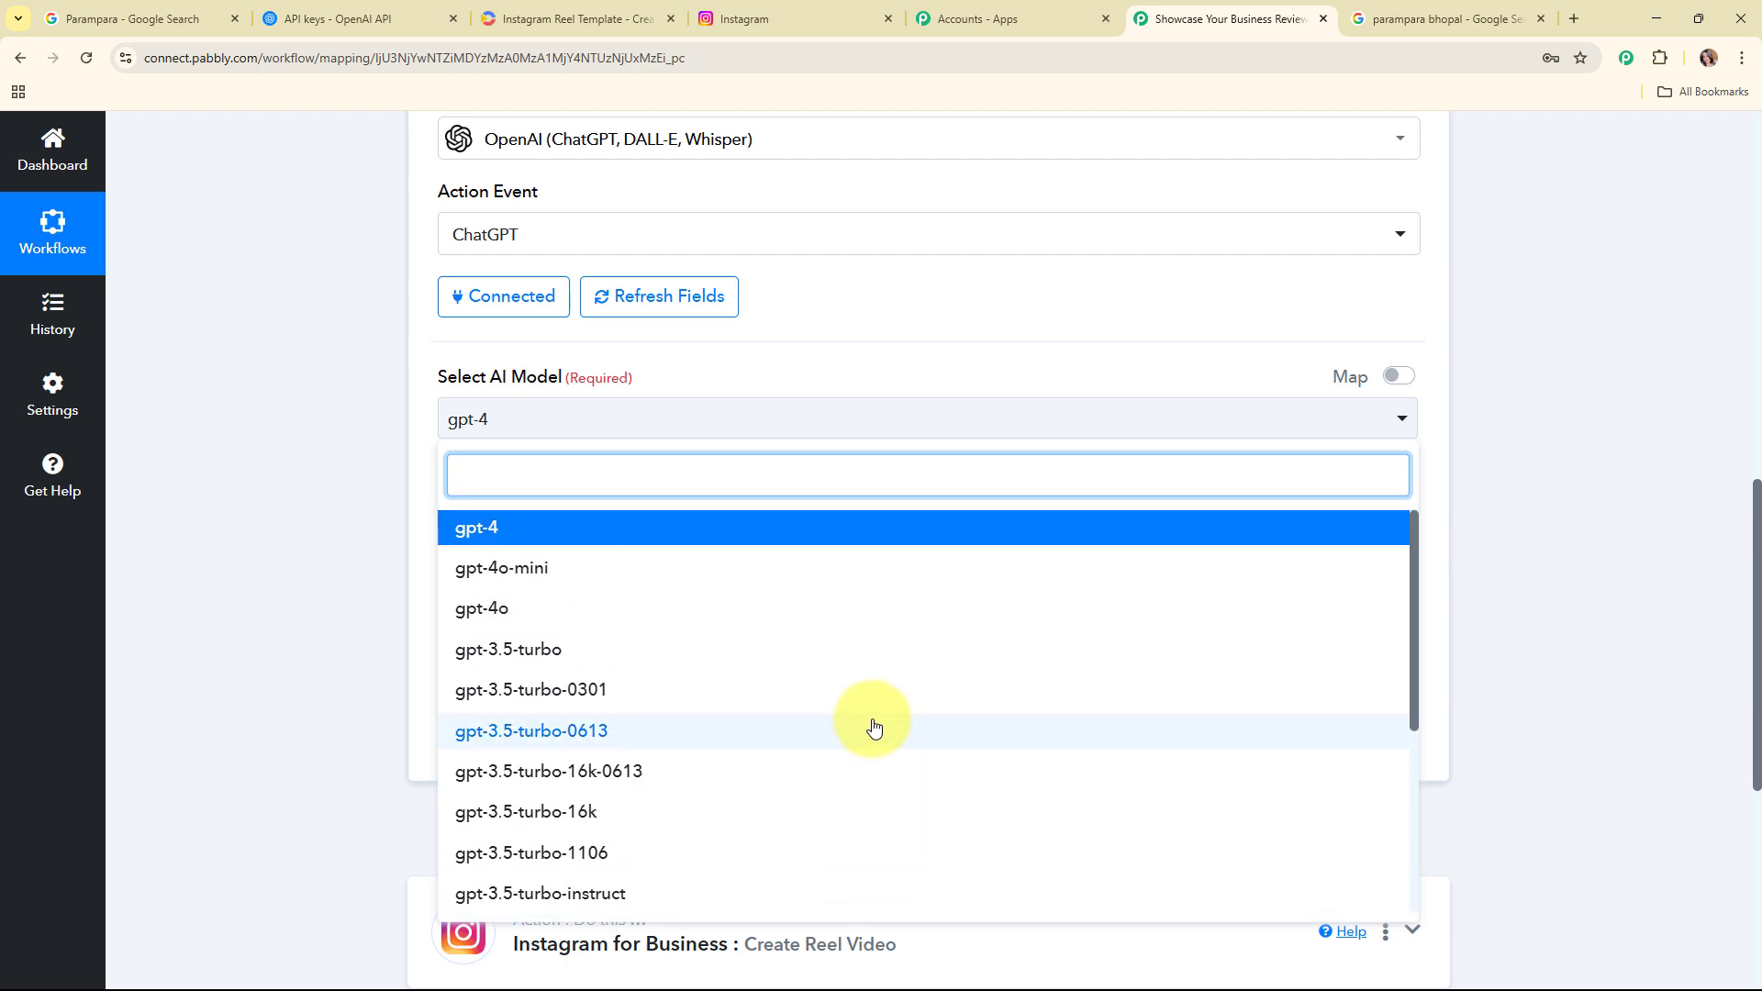
{"action": "left_click", "coordinate": [531, 578]}
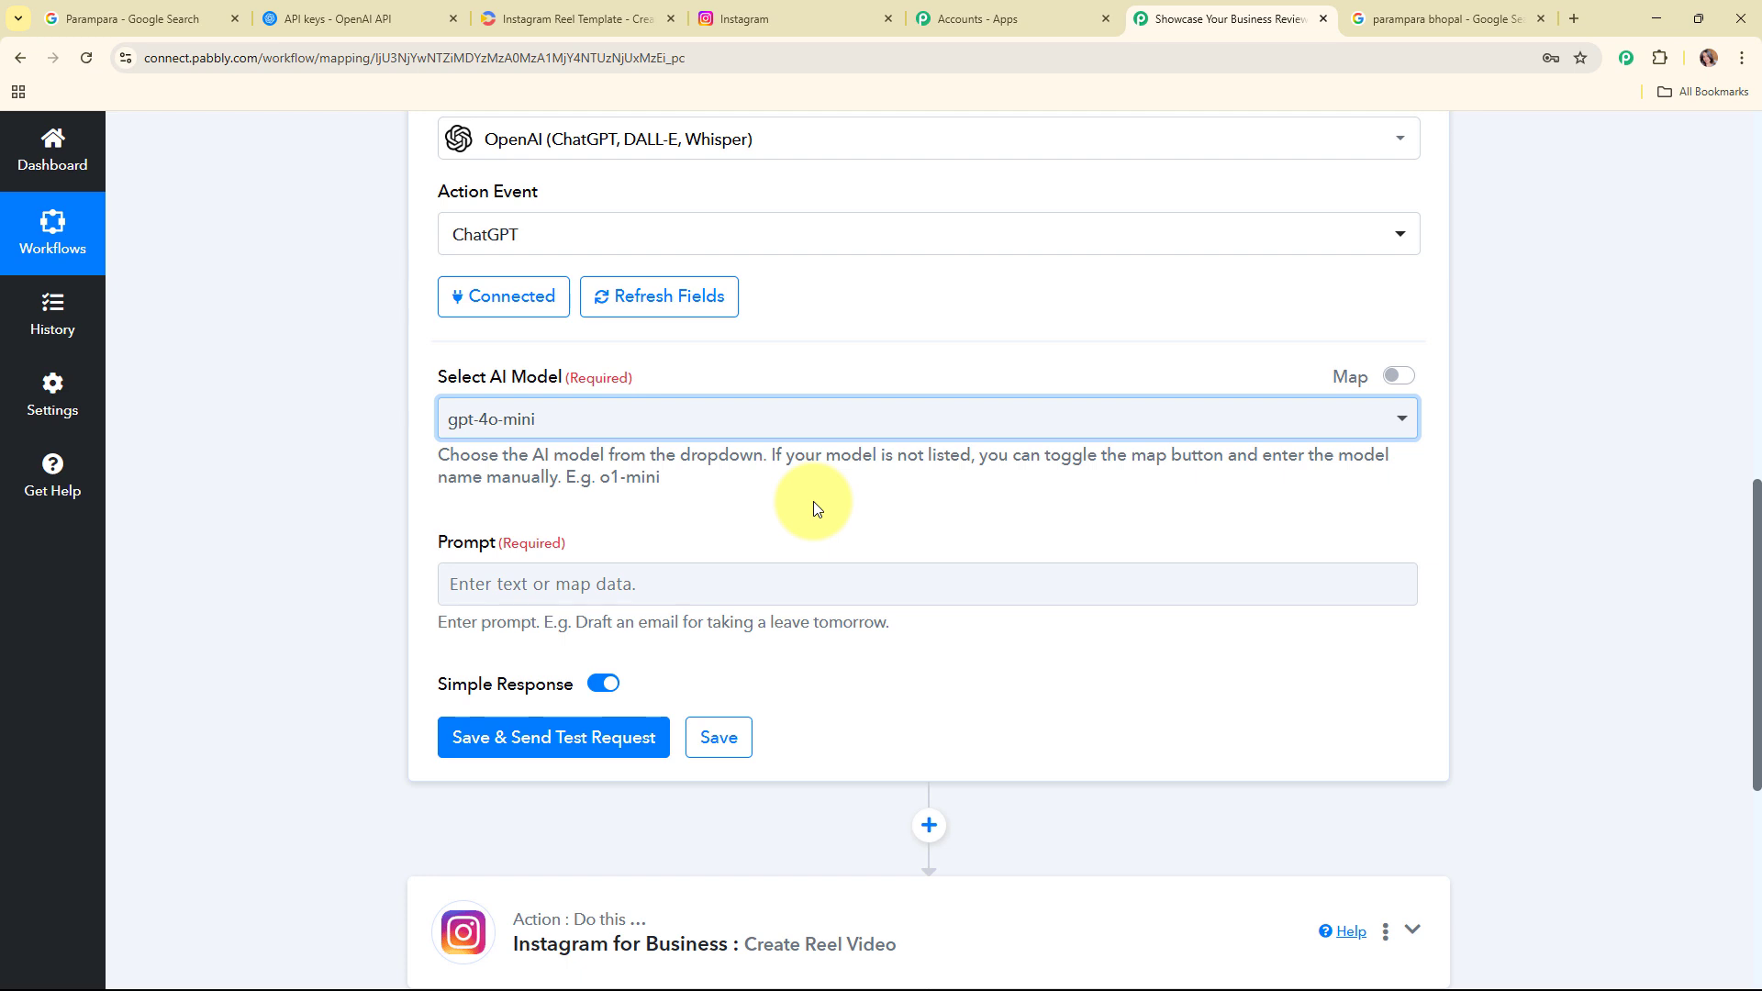
Step: Paste the Instagram caption-writing prompt into the Prompt field and map the review's Comment after 'Customer Review:'
{"action": "scroll", "coordinate": [815, 483], "scroll_direction": "down", "scroll_amount": 3}
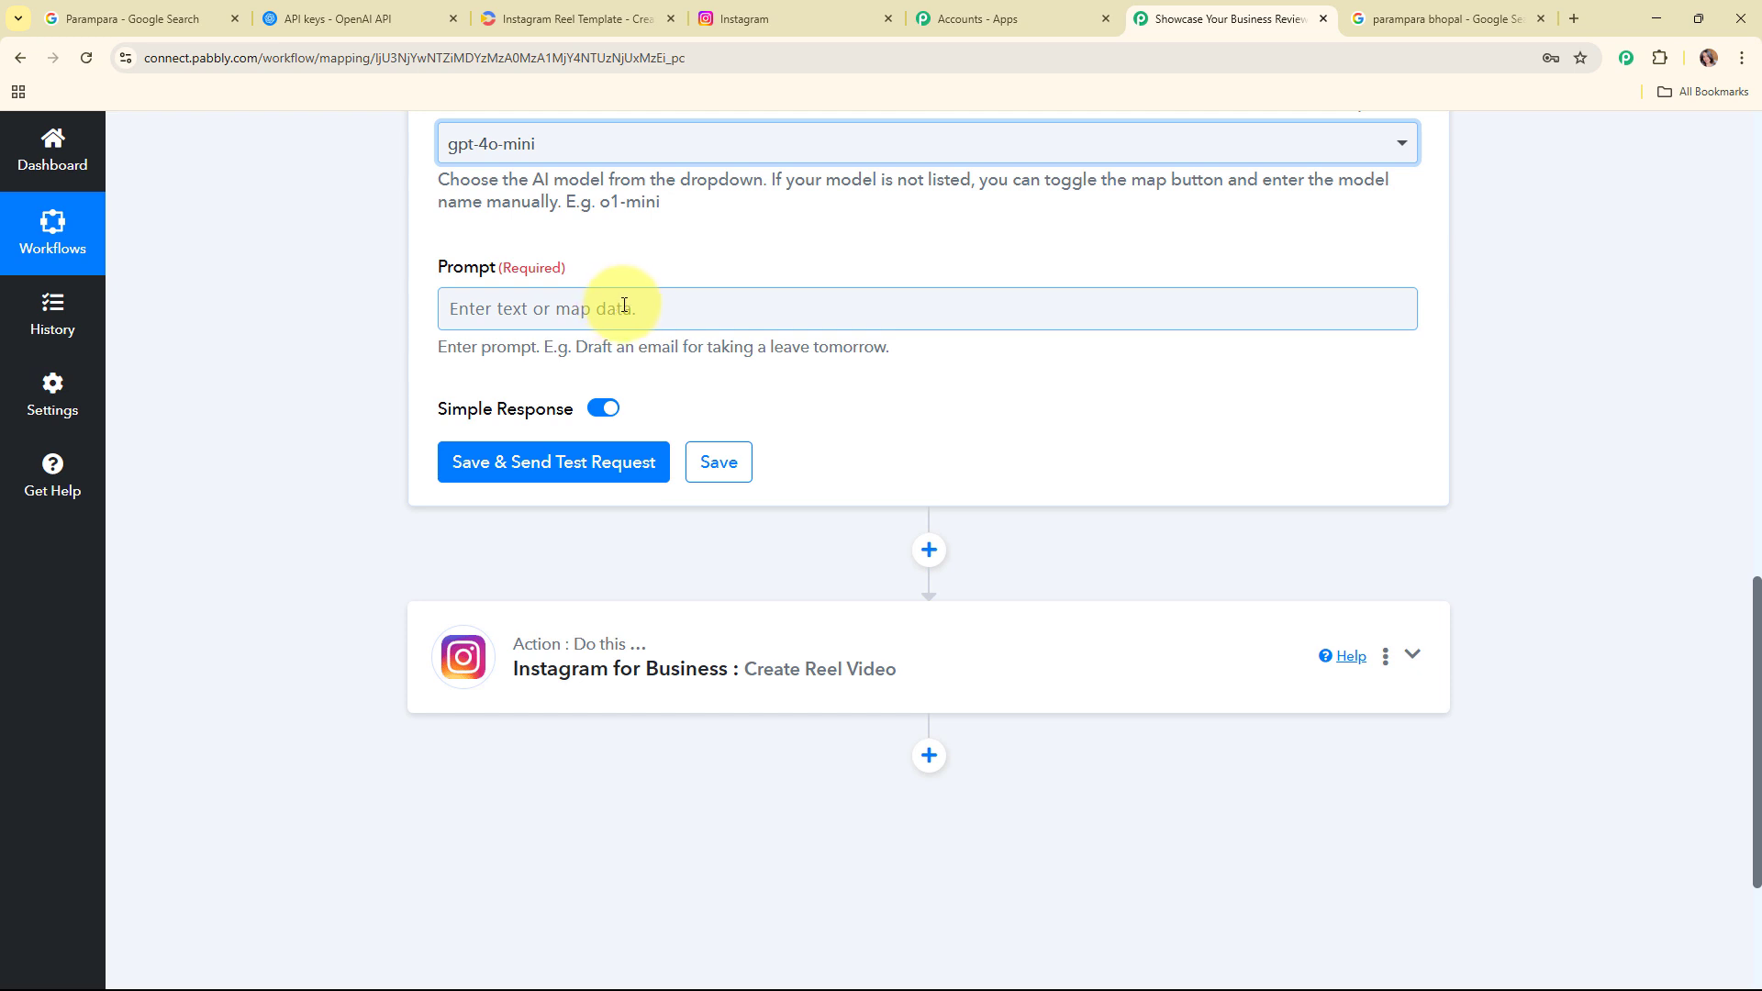
{"action": "key", "text": "ctrl+v"}
{"action": "scroll", "coordinate": [1220, 417], "scroll_direction": "down", "scroll_amount": 2}
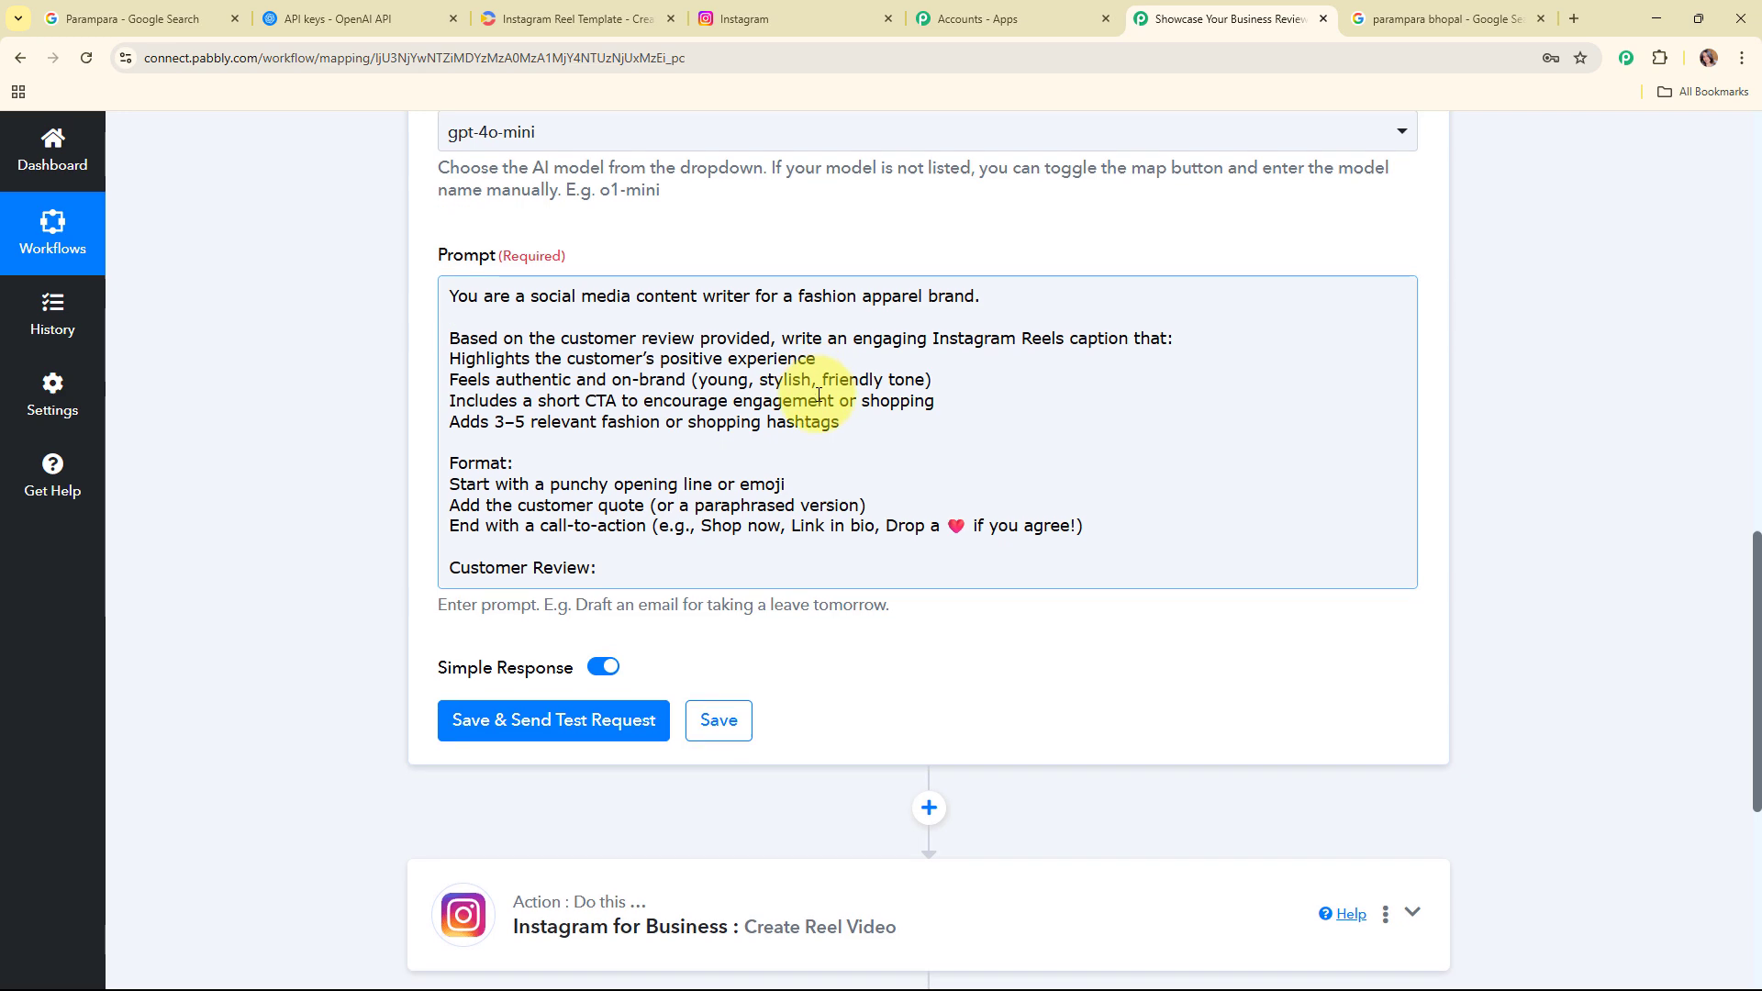
{"action": "scroll", "coordinate": [819, 394], "scroll_direction": "down", "scroll_amount": 3}
{"action": "scroll", "coordinate": [806, 365], "scroll_direction": "up", "scroll_amount": 3}
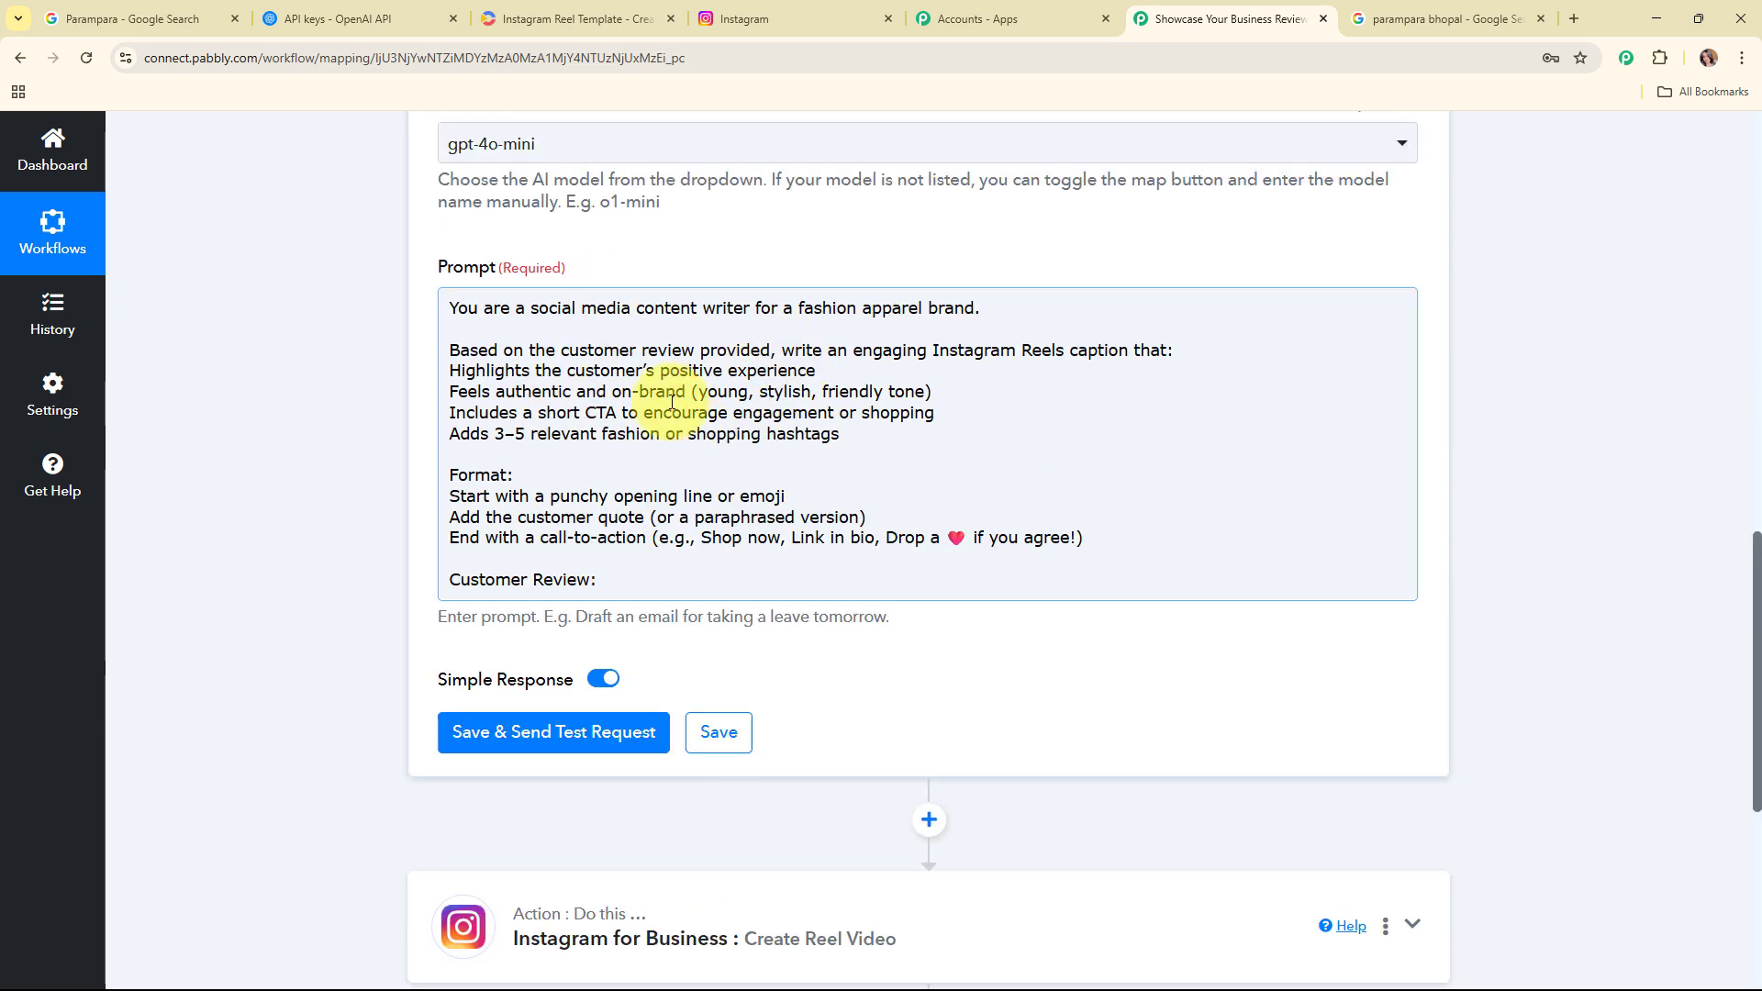
{"action": "left_click", "coordinate": [675, 584]}
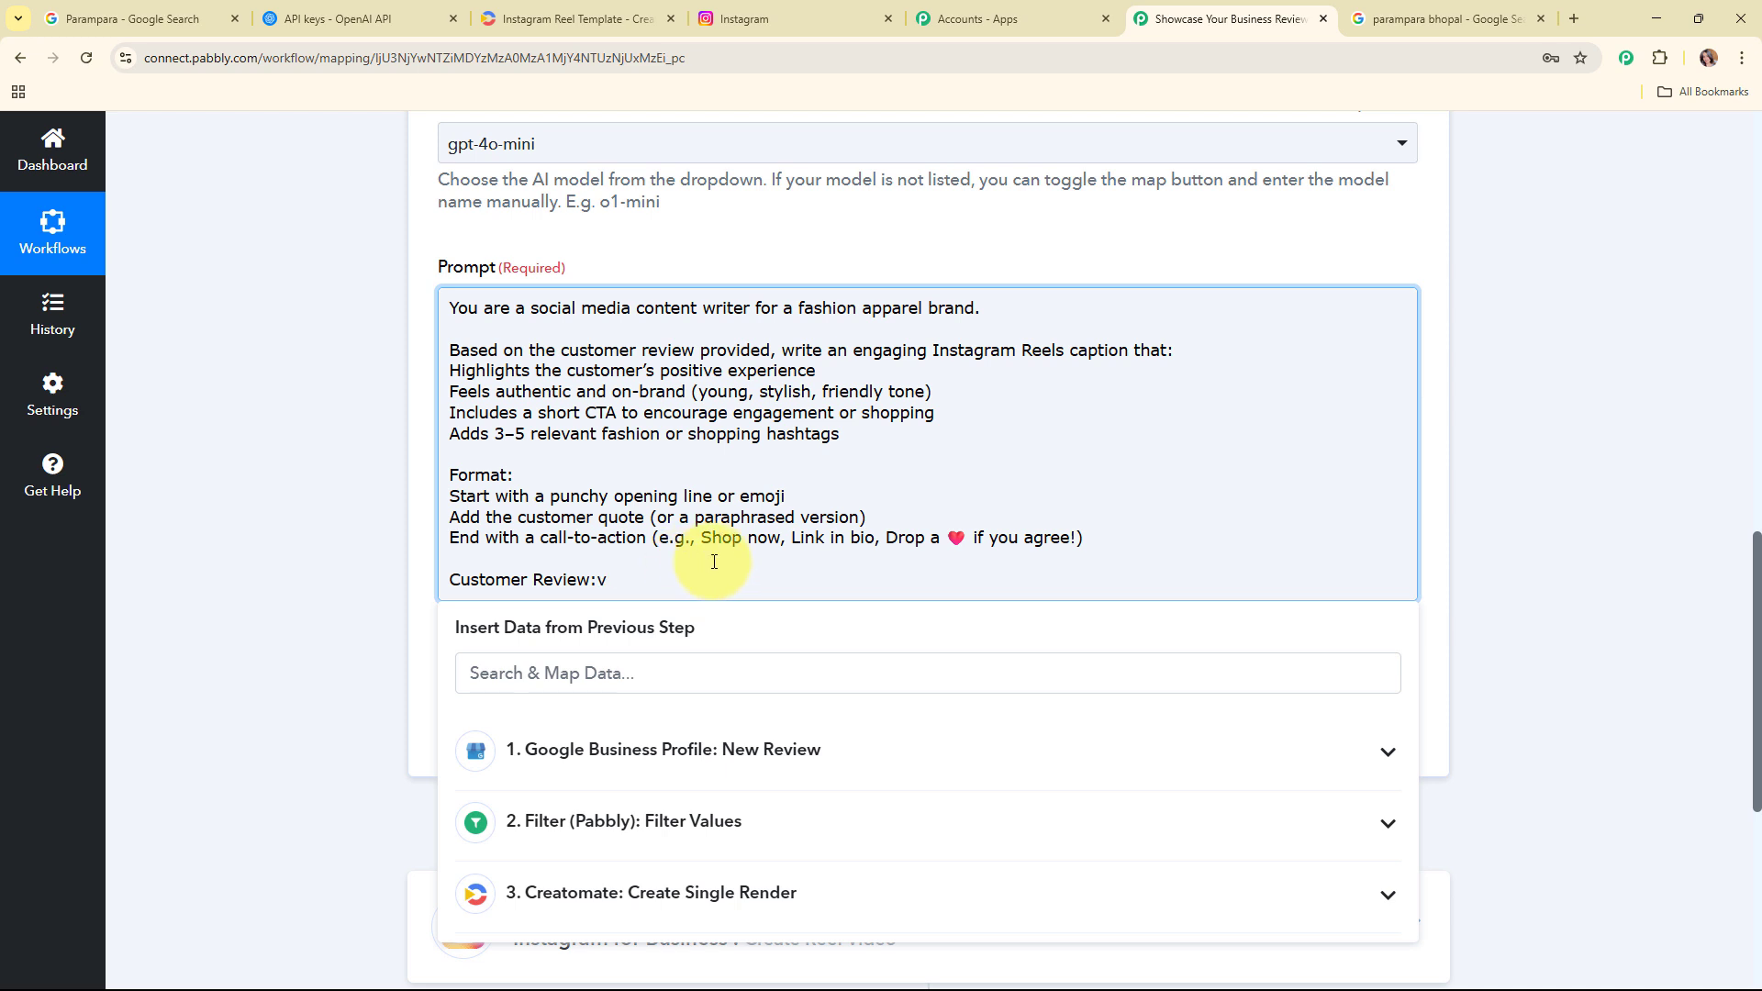
{"action": "left_click", "coordinate": [739, 751]}
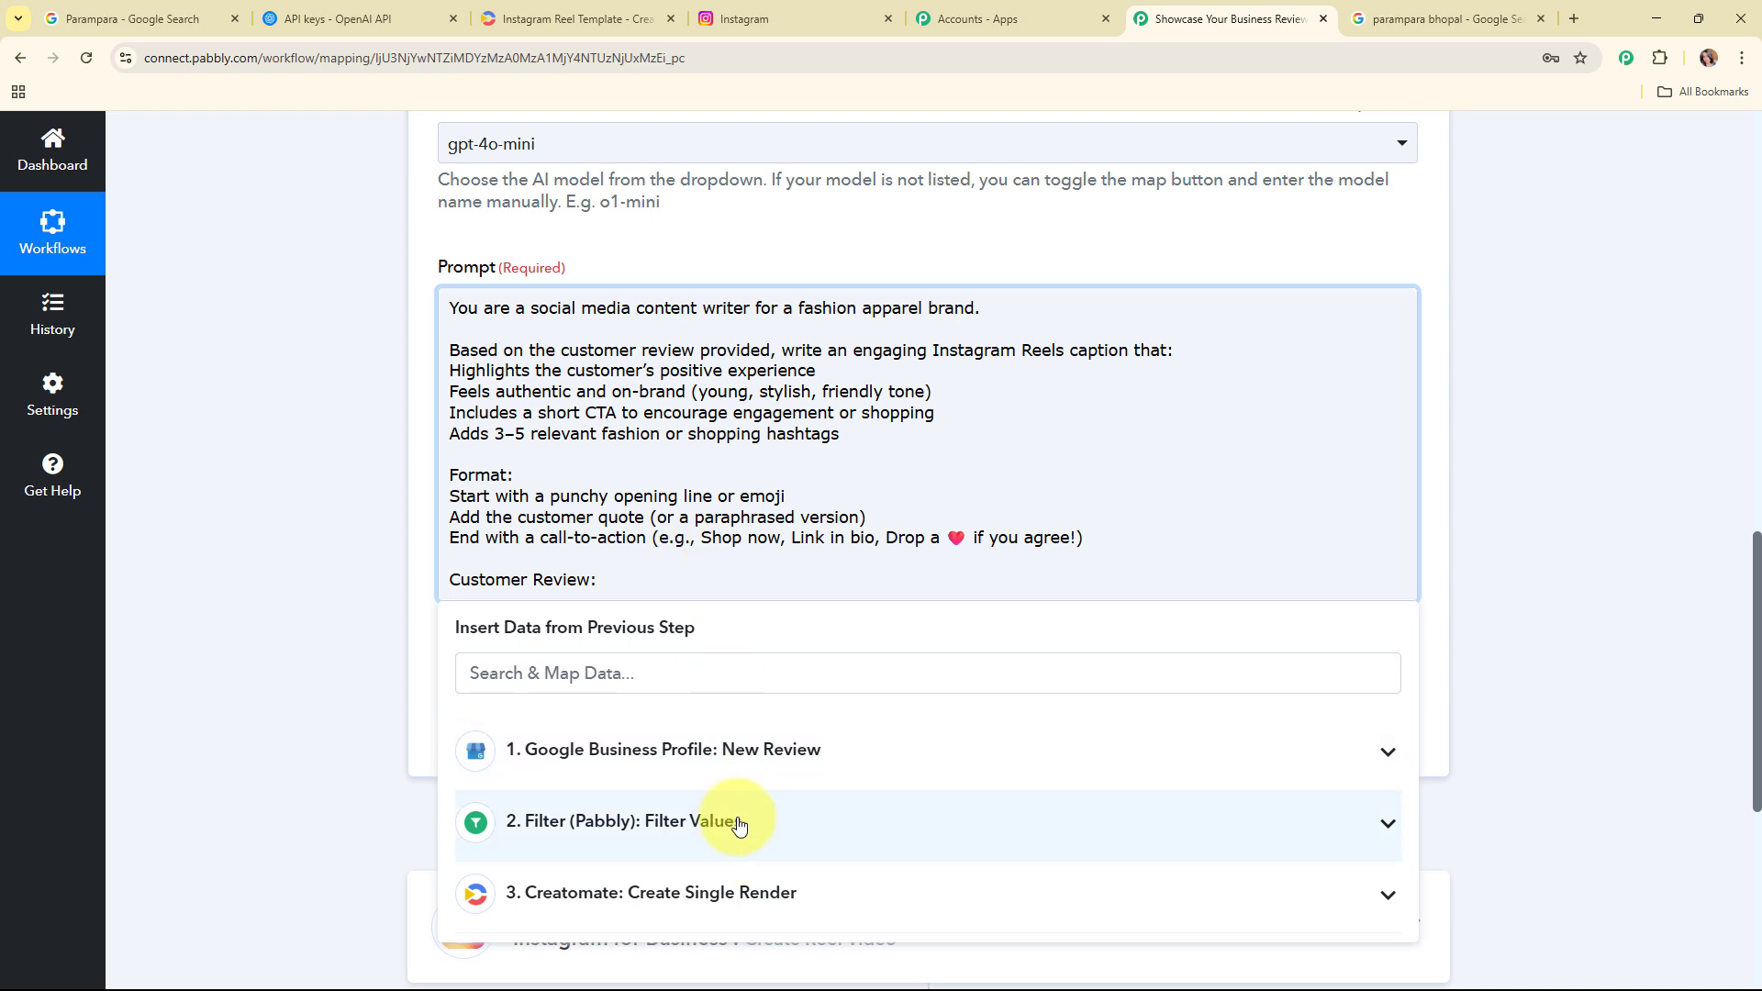
{"action": "left_click", "coordinate": [747, 879]}
{"action": "left_click", "coordinate": [388, 586]}
Step: Save and send a test request for the ChatGPT step and read the generated caption in the response
{"action": "scroll", "coordinate": [1617, 492], "scroll_direction": "down", "scroll_amount": 2}
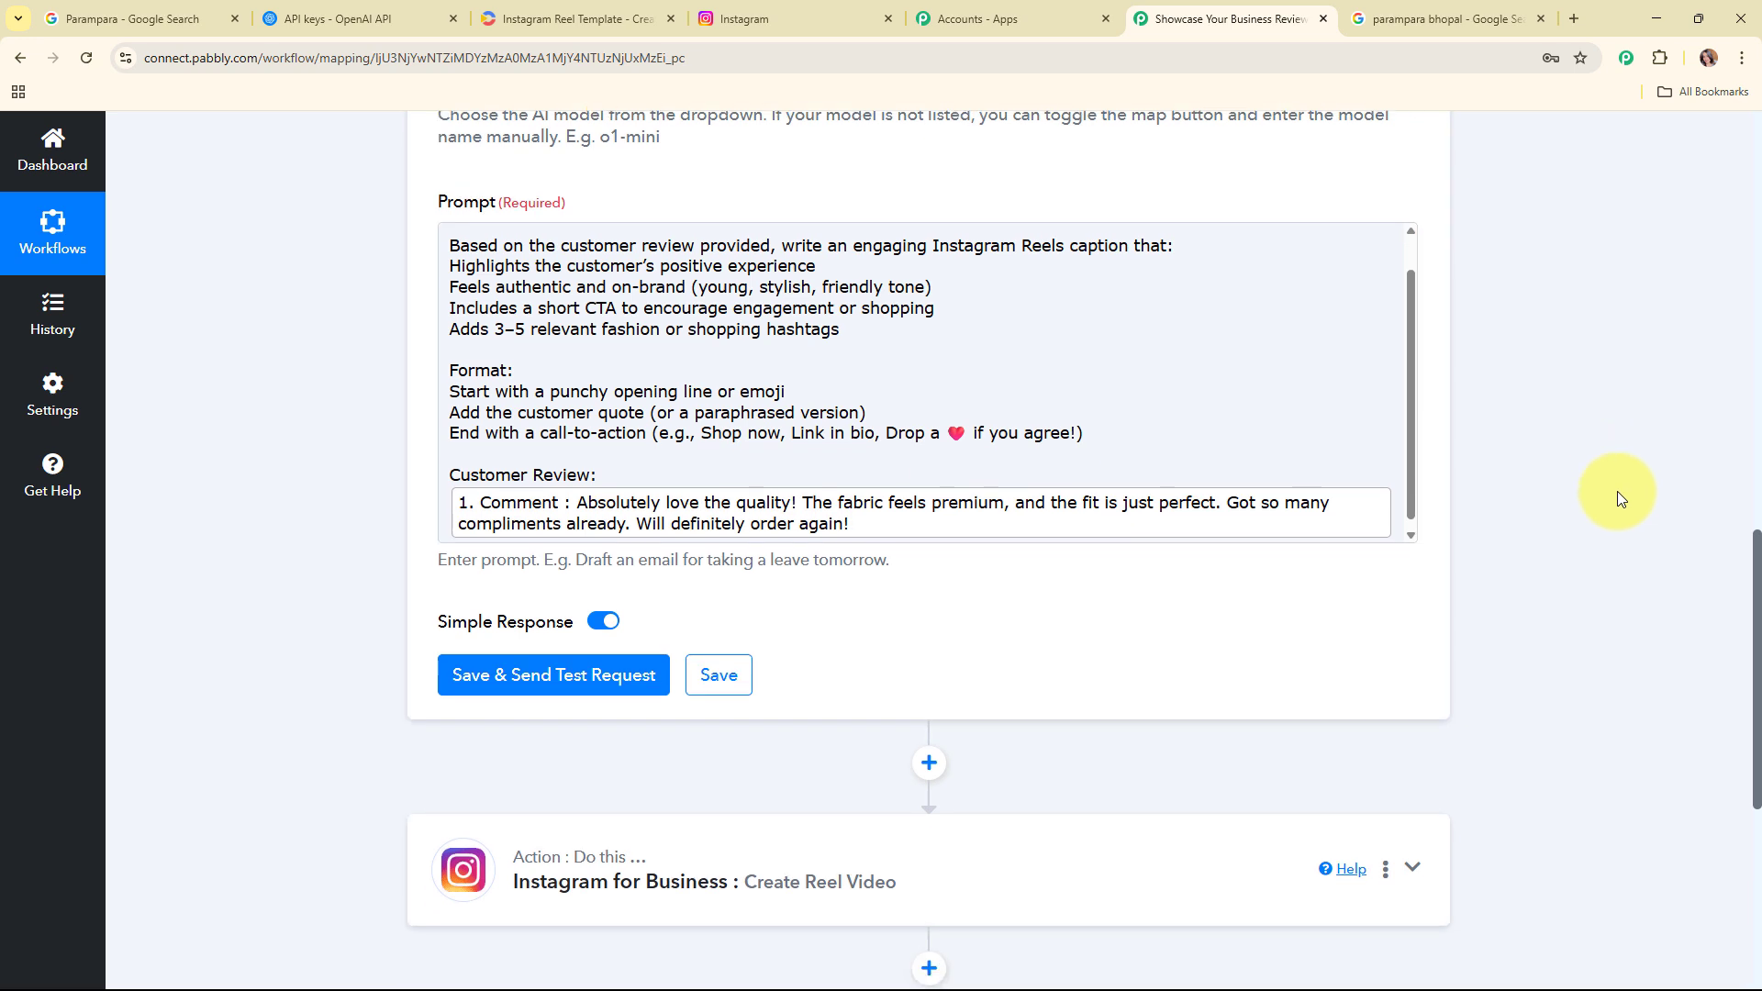
{"action": "left_click", "coordinate": [600, 564]}
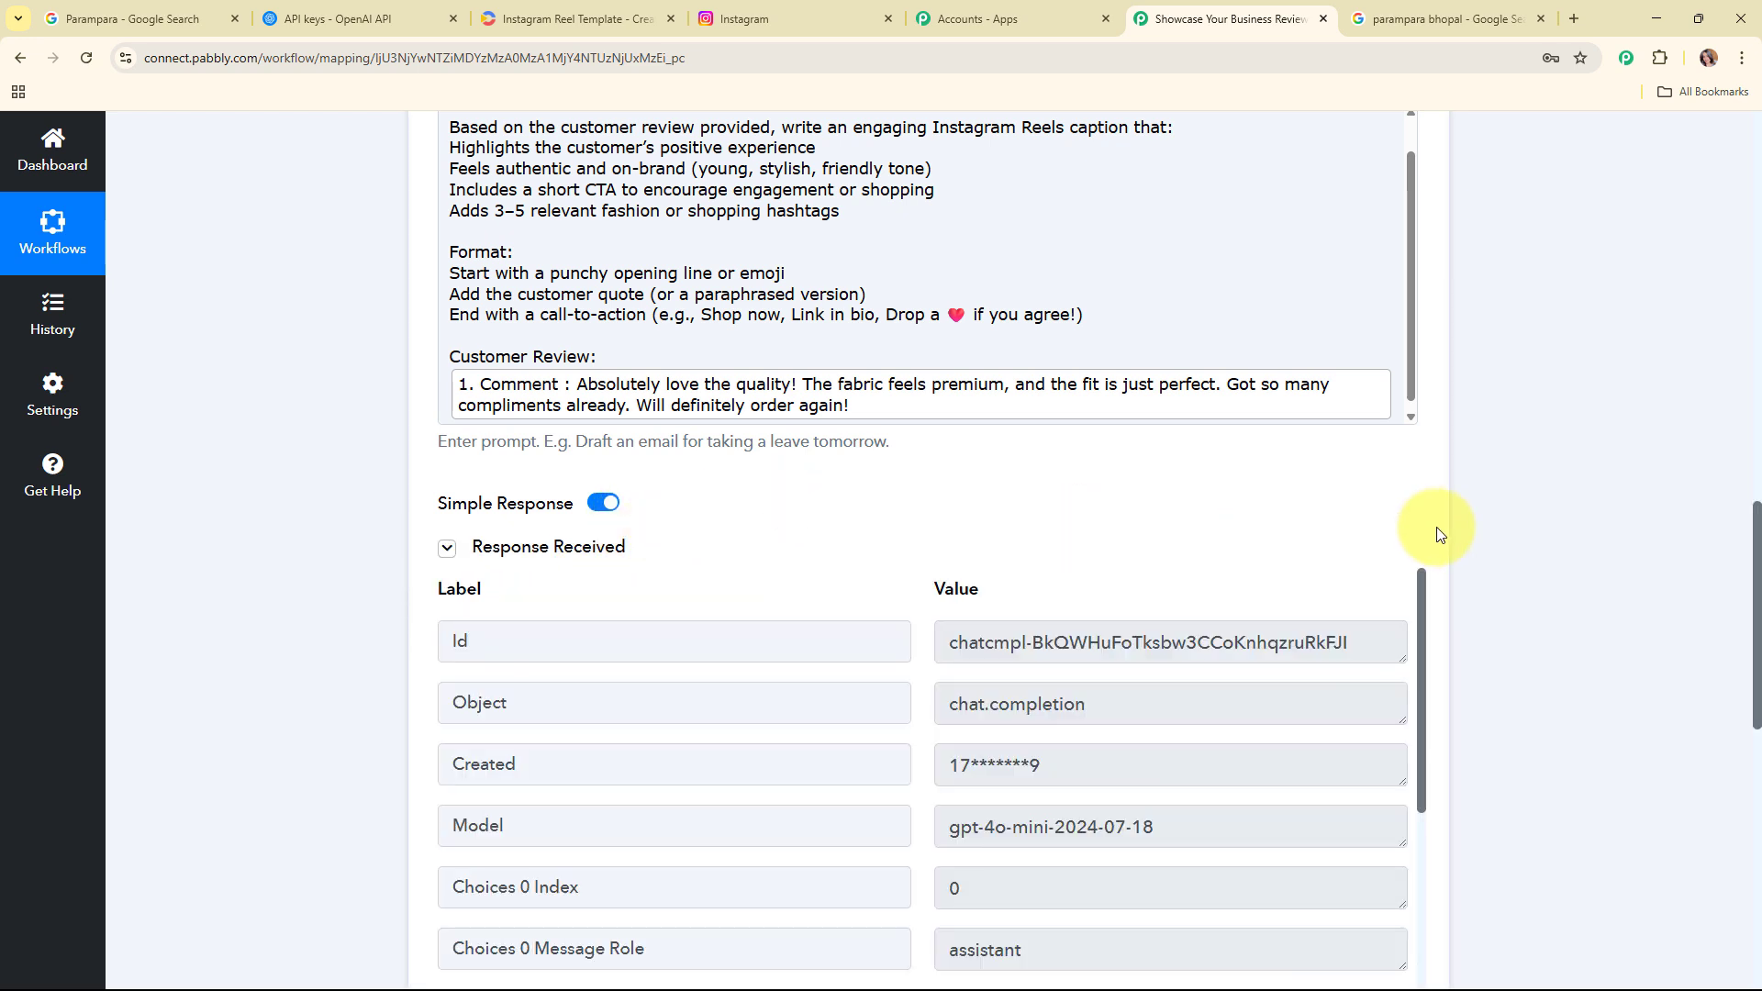
{"action": "scroll", "coordinate": [1468, 528], "scroll_direction": "down", "scroll_amount": 5}
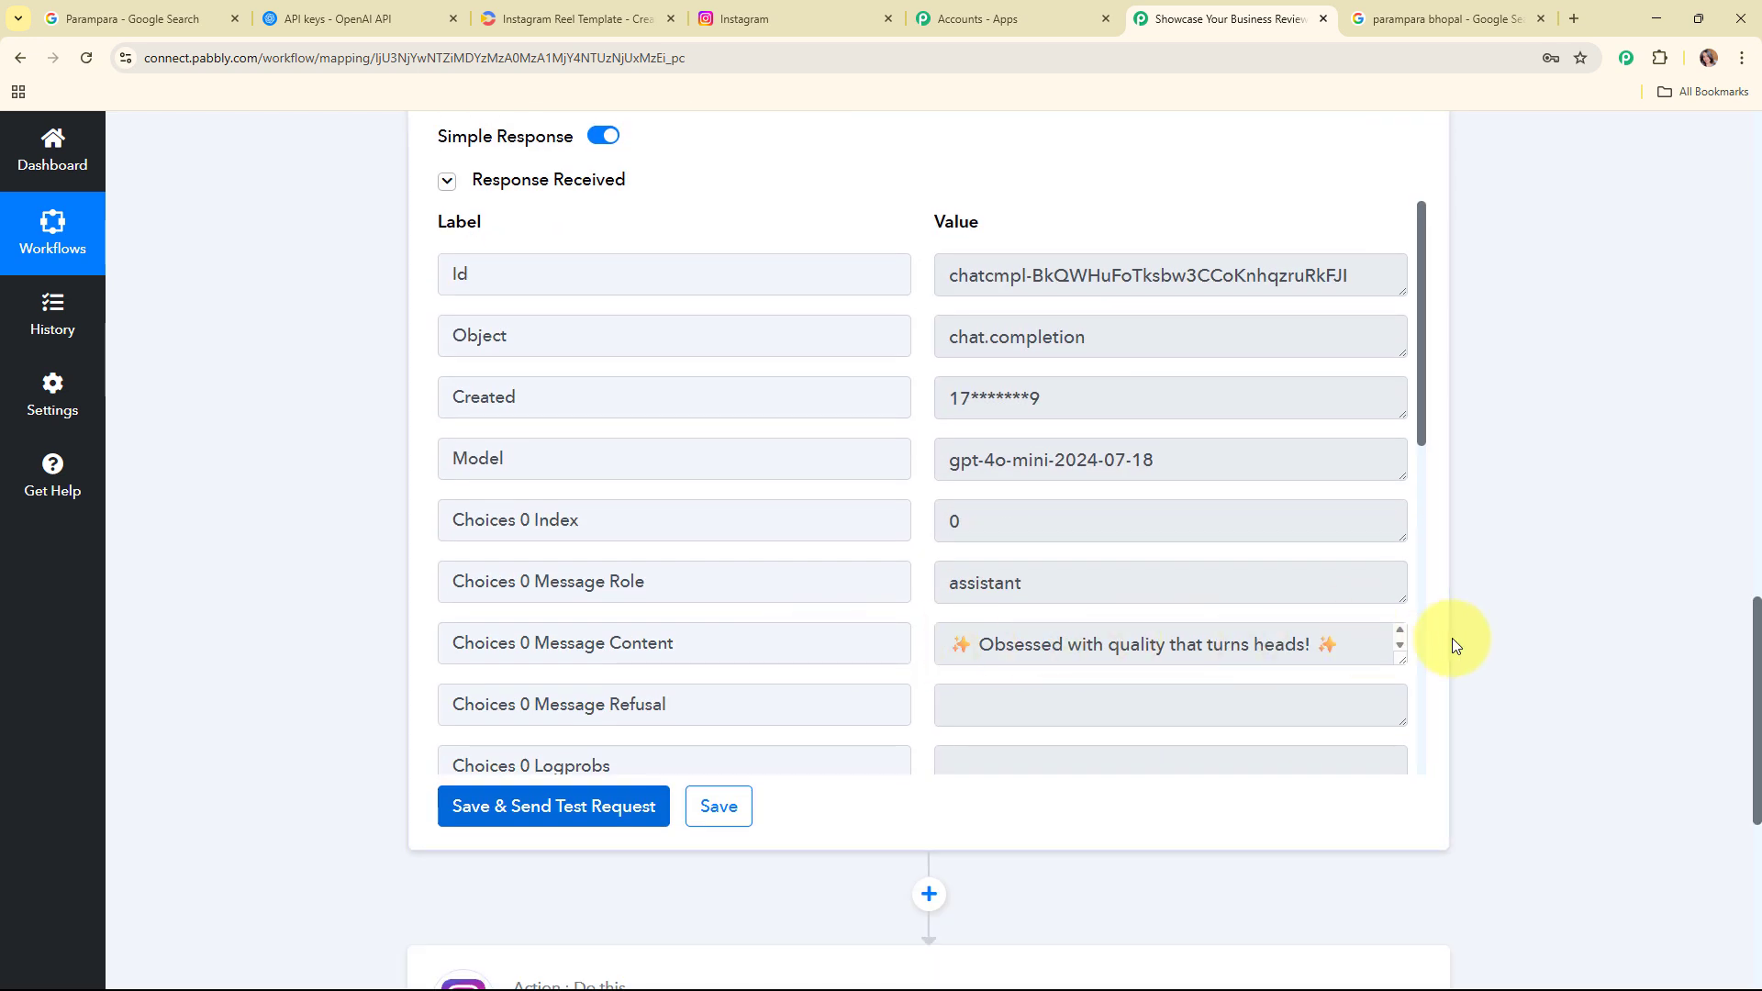
{"action": "left_click_drag", "start_coordinate": [1402, 655], "coordinate": [1396, 807]}
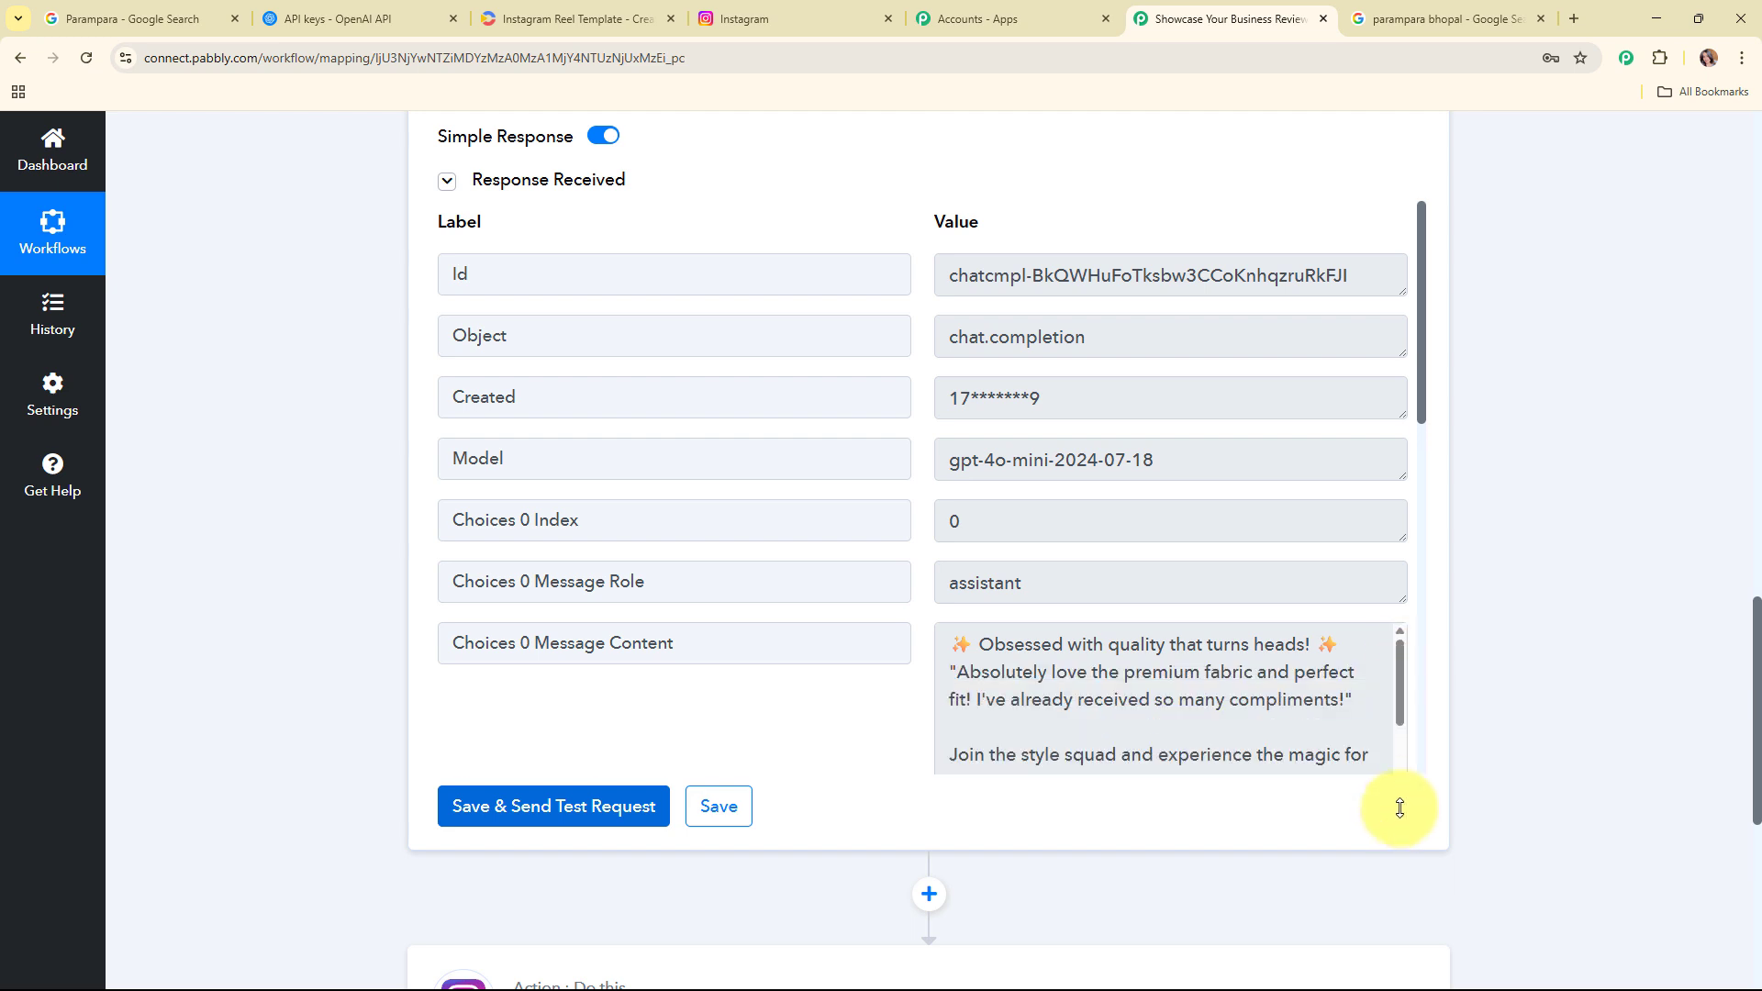
{"action": "scroll", "coordinate": [1180, 602], "scroll_direction": "down", "scroll_amount": 3}
{"action": "left_click_drag", "start_coordinate": [938, 352], "coordinate": [1268, 560]}
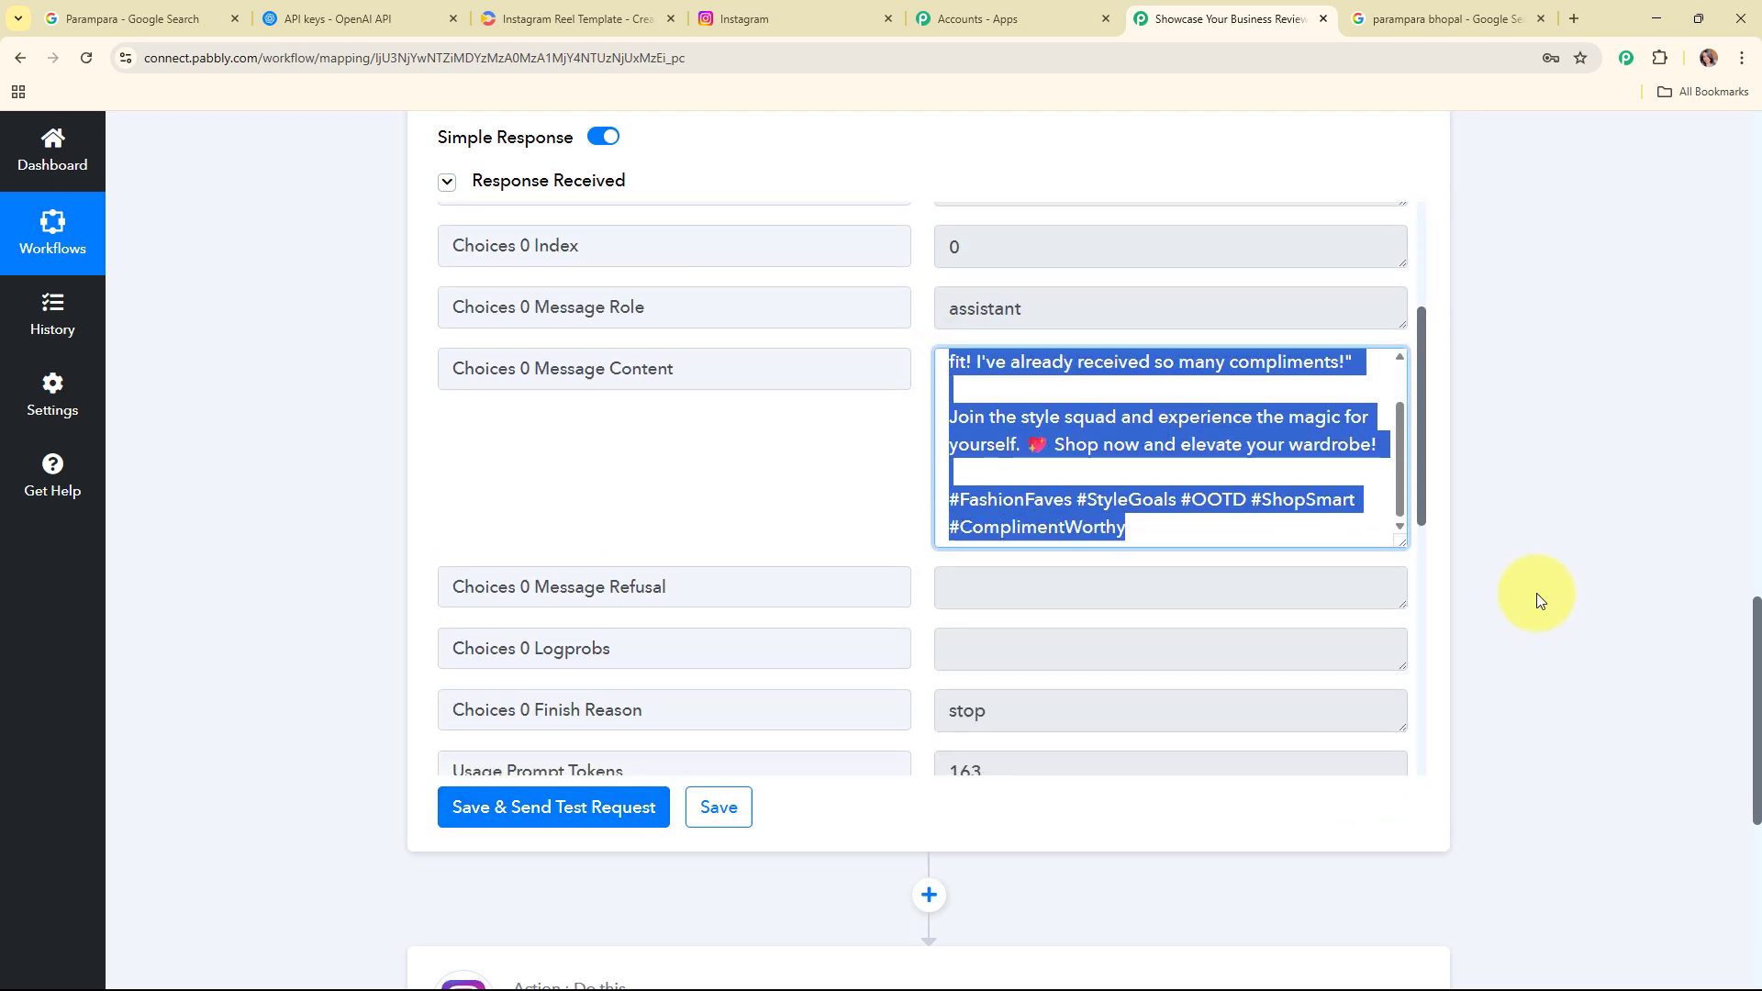
Step: Map the ChatGPT step's Choices 0 Message Content into the Instagram step's Caption field
{"action": "scroll", "coordinate": [1537, 593], "scroll_direction": "up", "scroll_amount": 10}
{"action": "scroll", "coordinate": [1538, 592], "scroll_direction": "up", "scroll_amount": 4}
{"action": "left_click", "coordinate": [1046, 473]}
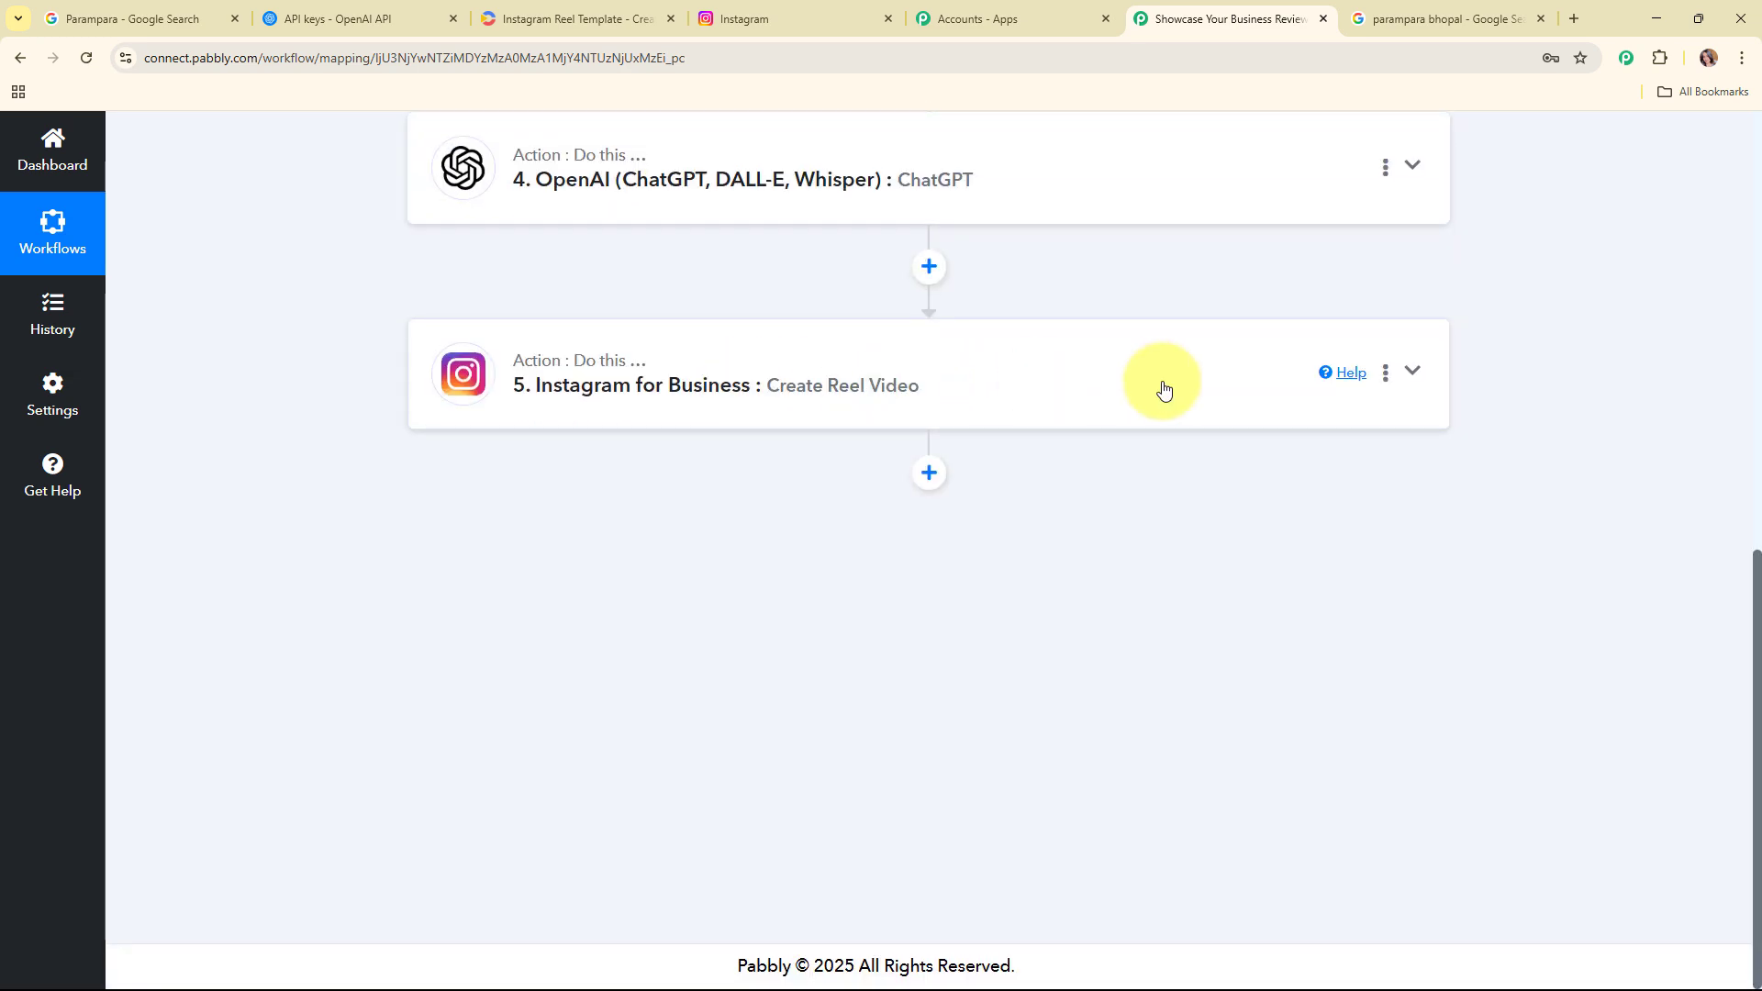
{"action": "left_click", "coordinate": [1161, 401]}
{"action": "scroll", "coordinate": [1147, 413], "scroll_direction": "down", "scroll_amount": 8}
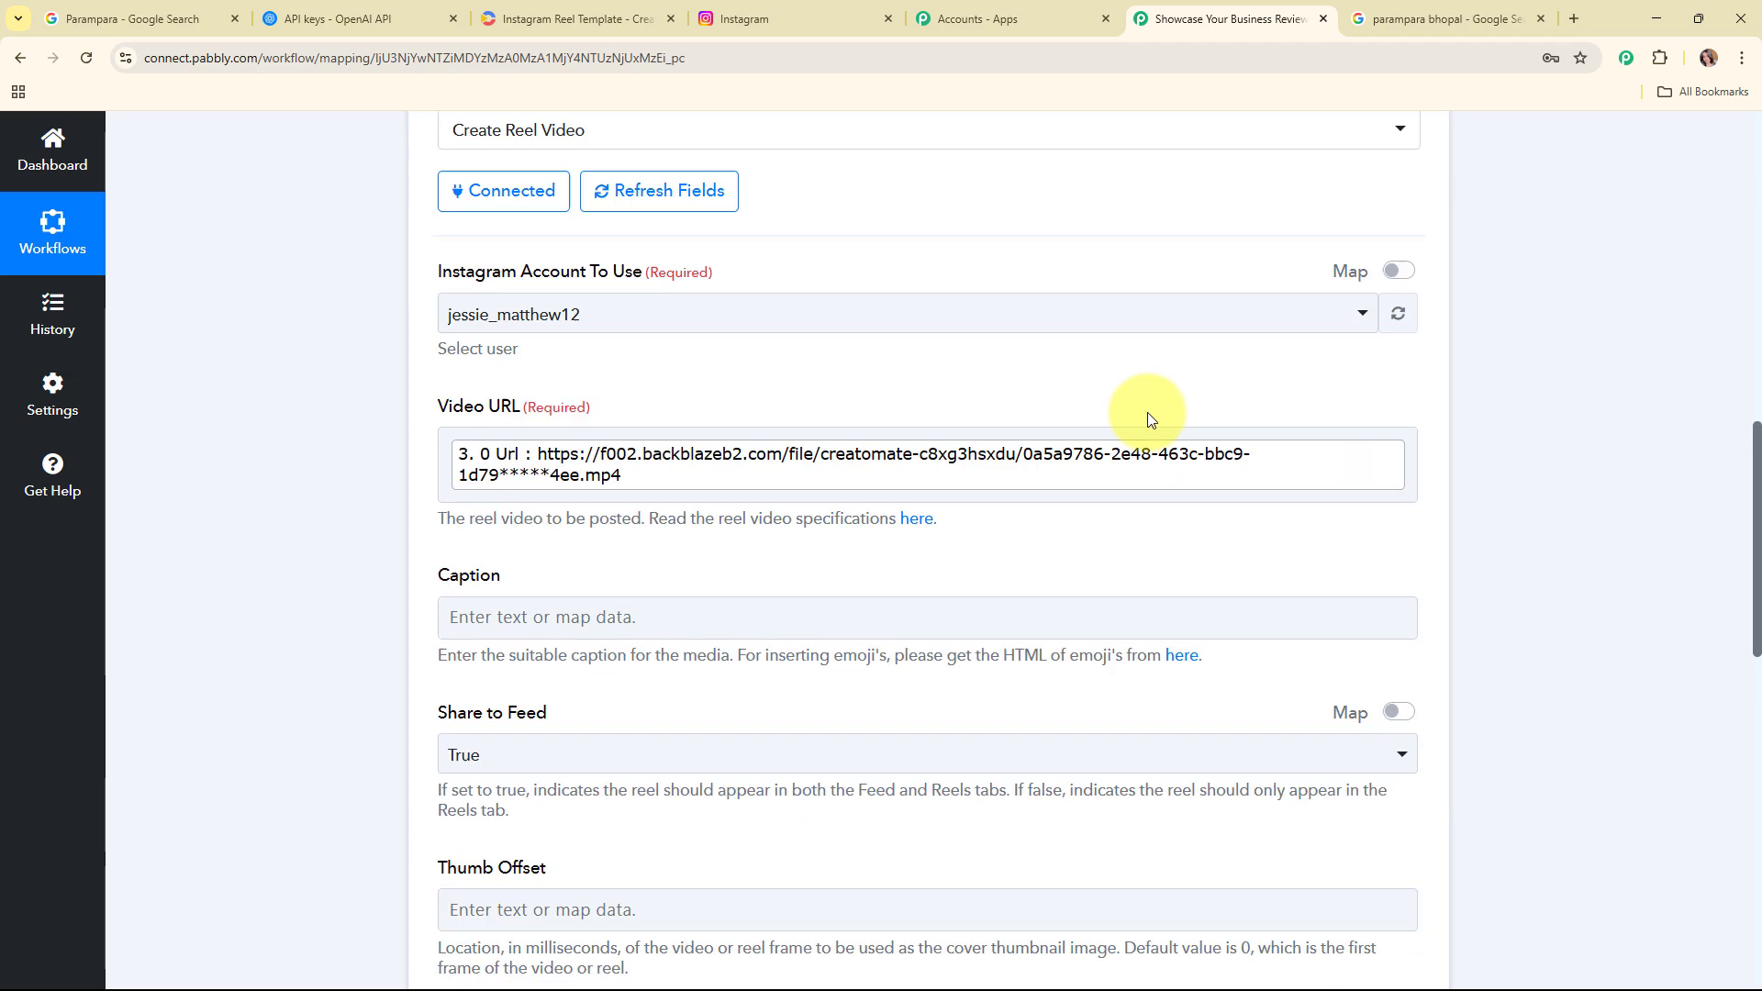
{"action": "left_click", "coordinate": [664, 262]}
{"action": "left_click", "coordinate": [679, 649]}
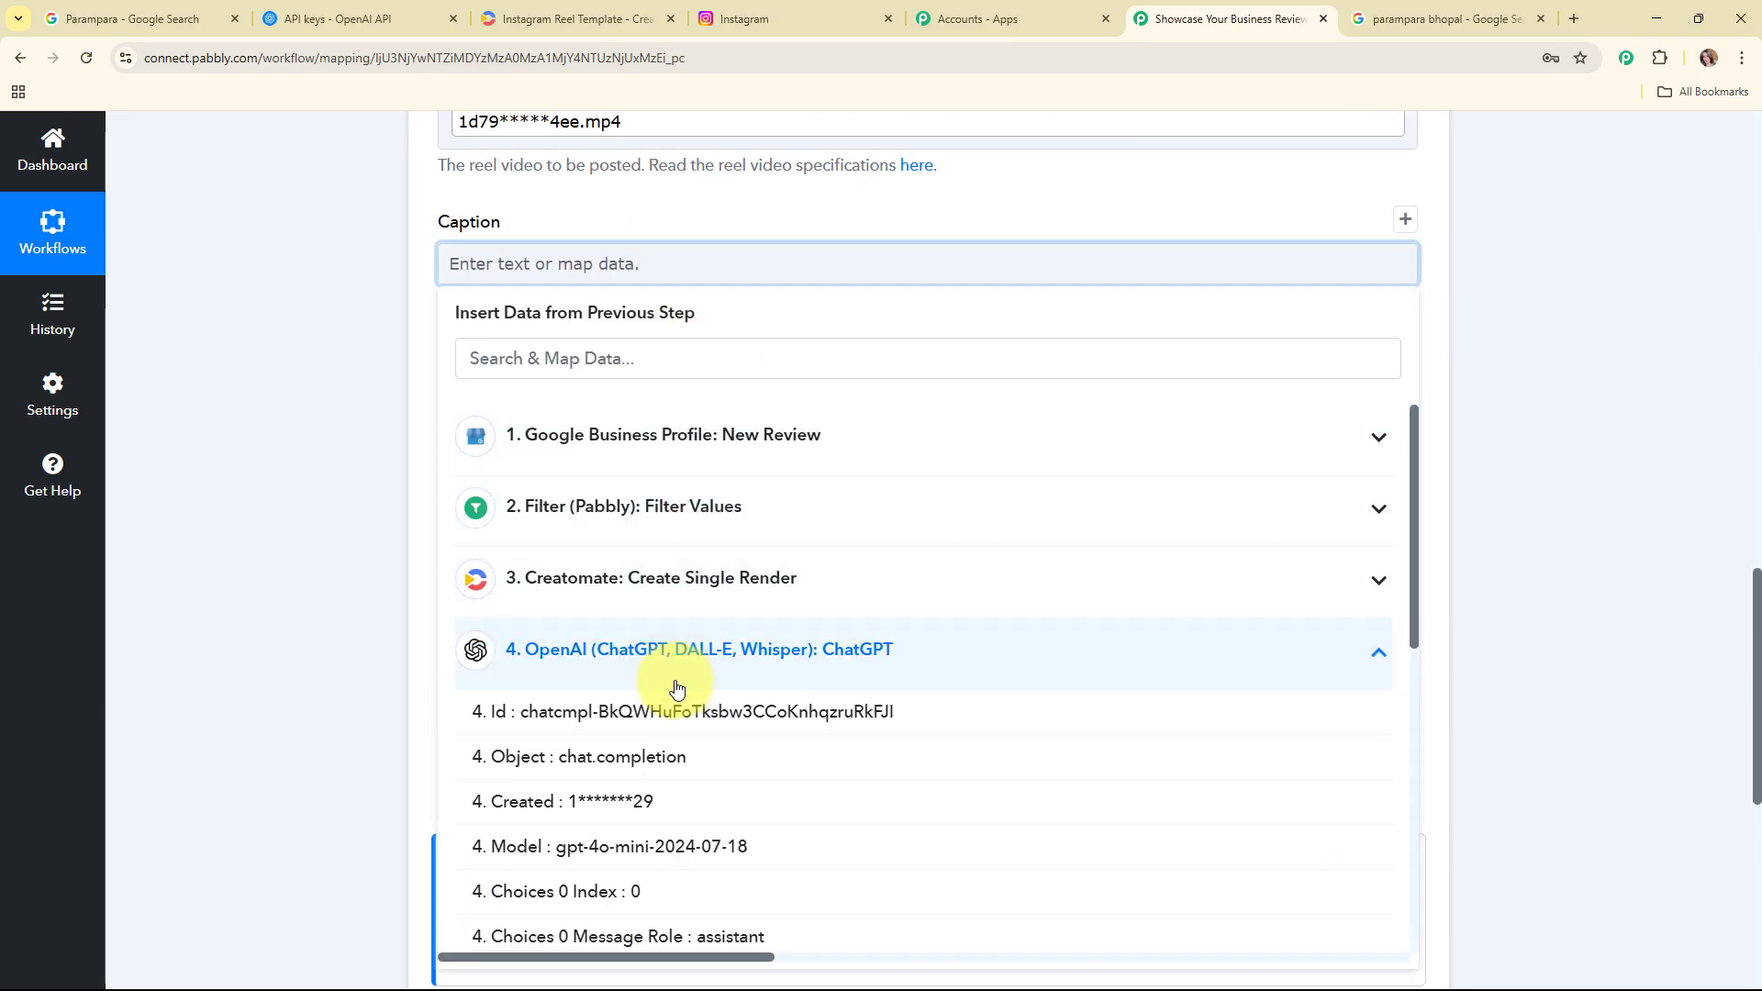
{"action": "scroll", "coordinate": [665, 845], "scroll_direction": "down", "scroll_amount": 2}
{"action": "left_click", "coordinate": [826, 896]}
{"action": "left_click", "coordinate": [342, 315]}
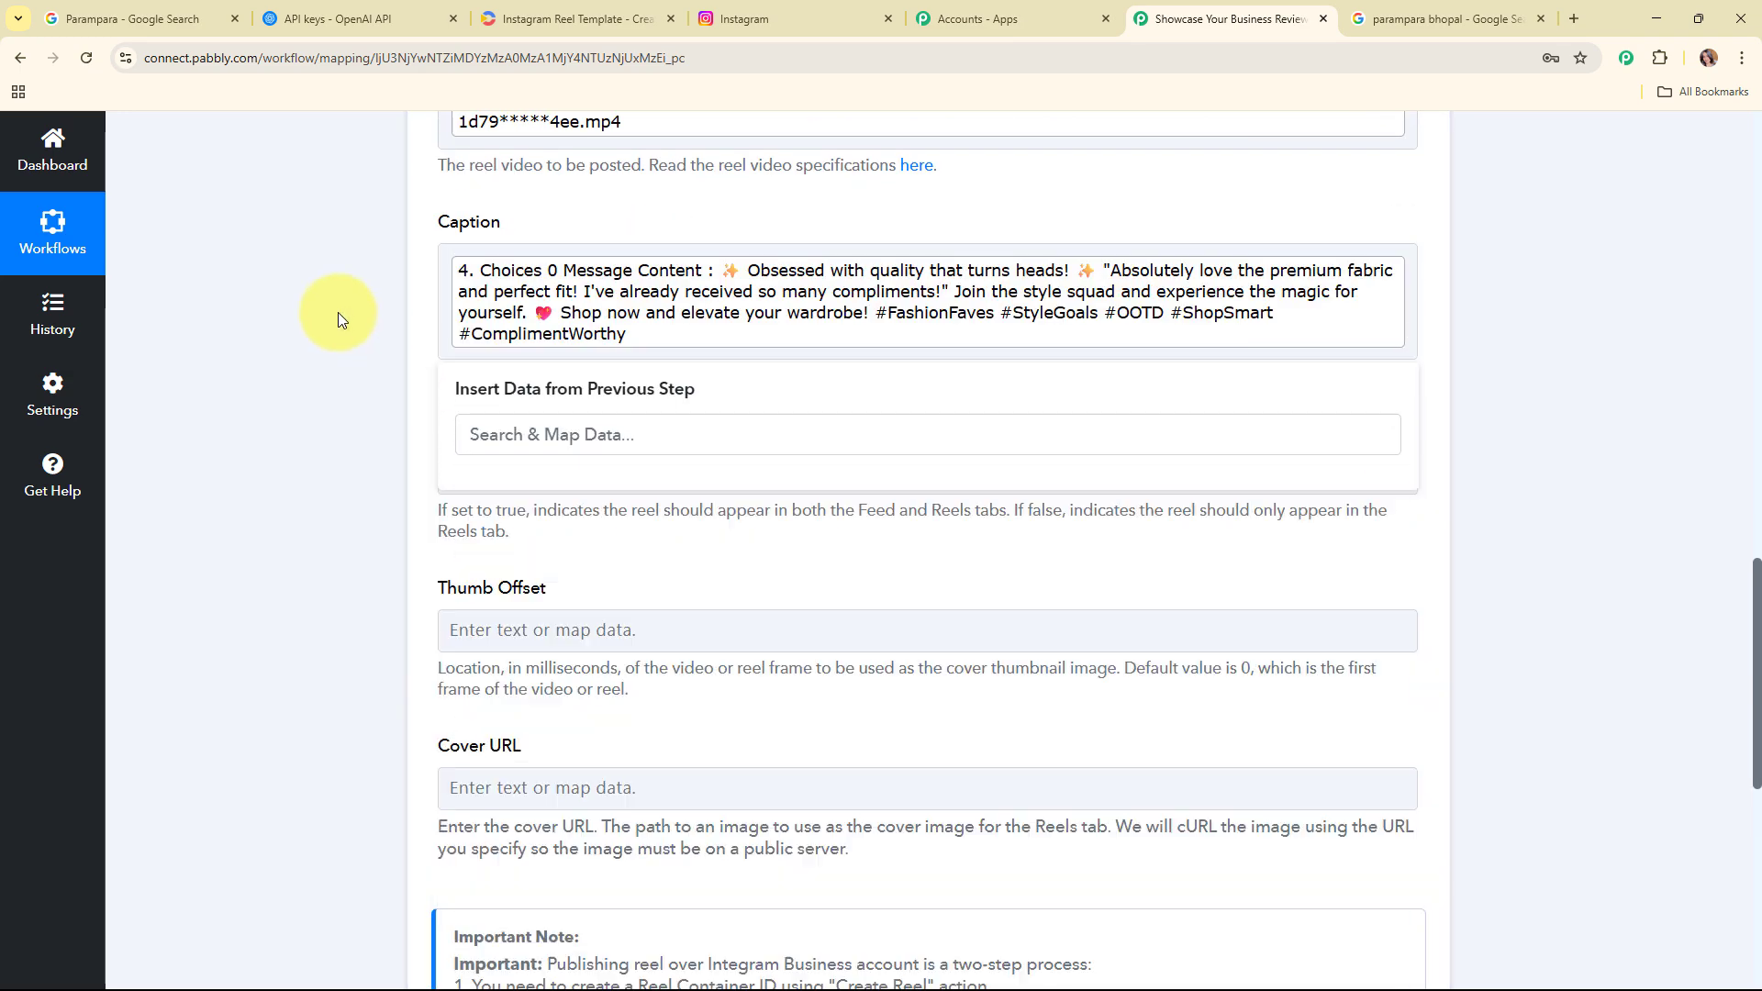
Step: Save and send a test request for the Instagram Create Reel Video step
{"action": "scroll", "coordinate": [1039, 409], "scroll_direction": "down", "scroll_amount": 3}
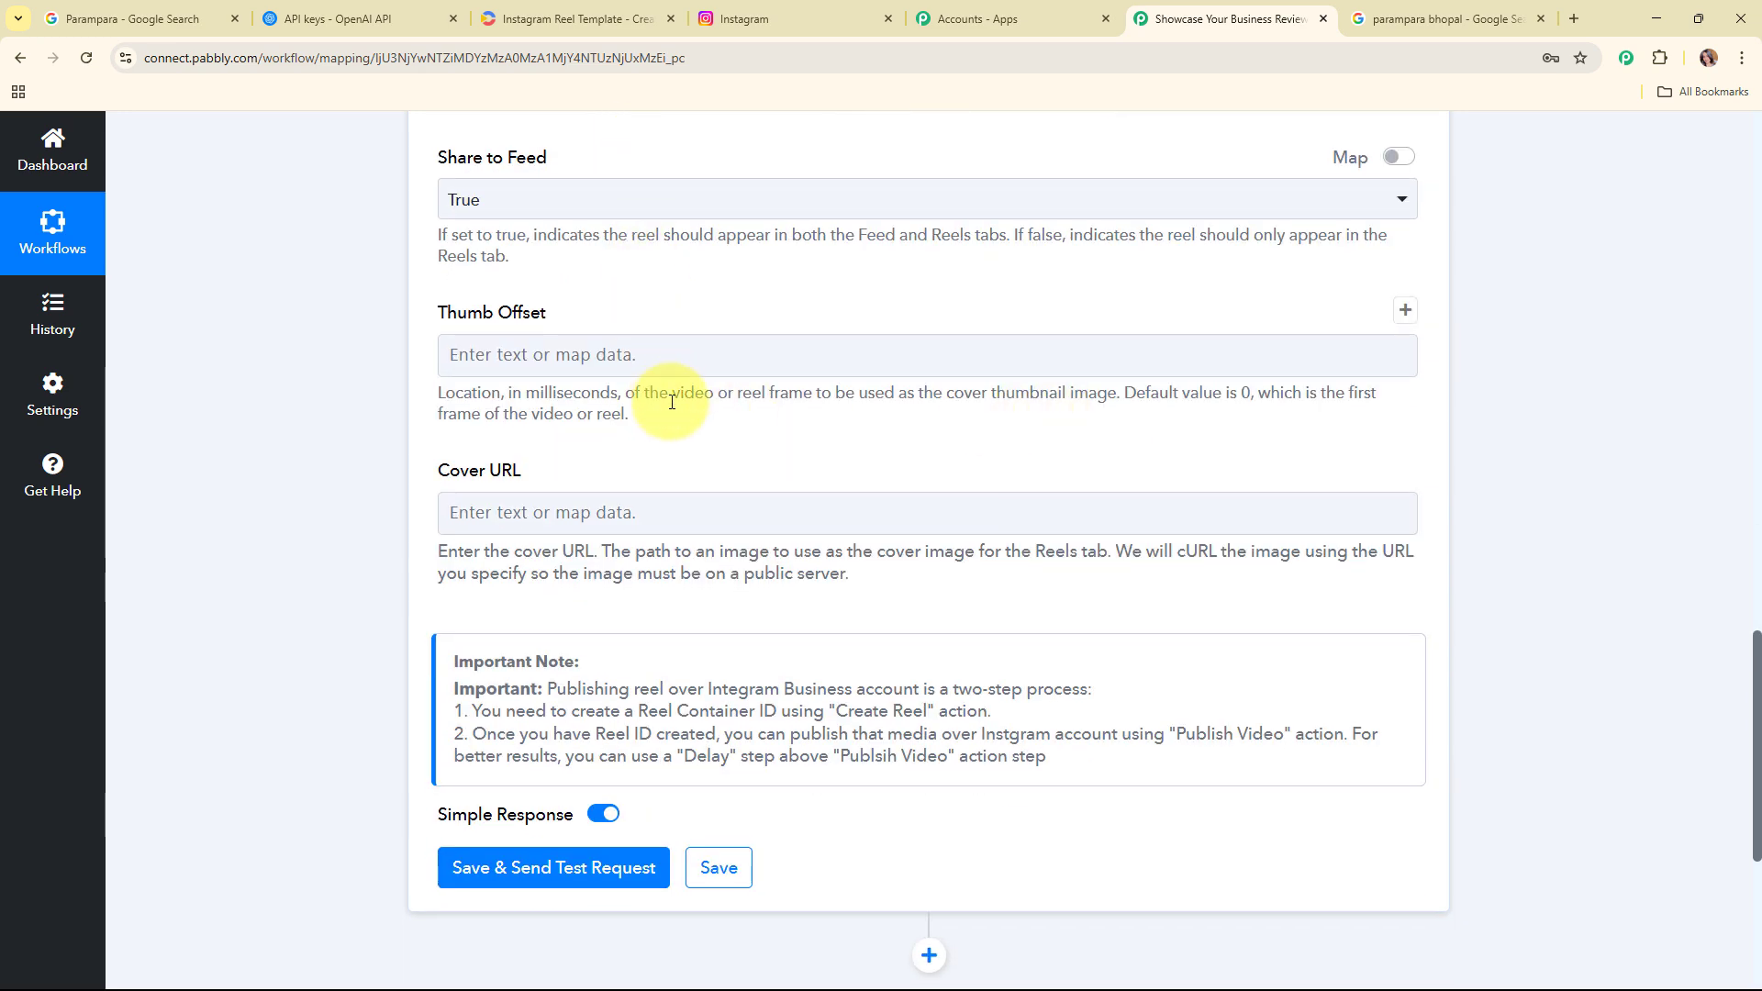
{"action": "scroll", "coordinate": [877, 466], "scroll_direction": "down", "scroll_amount": 3}
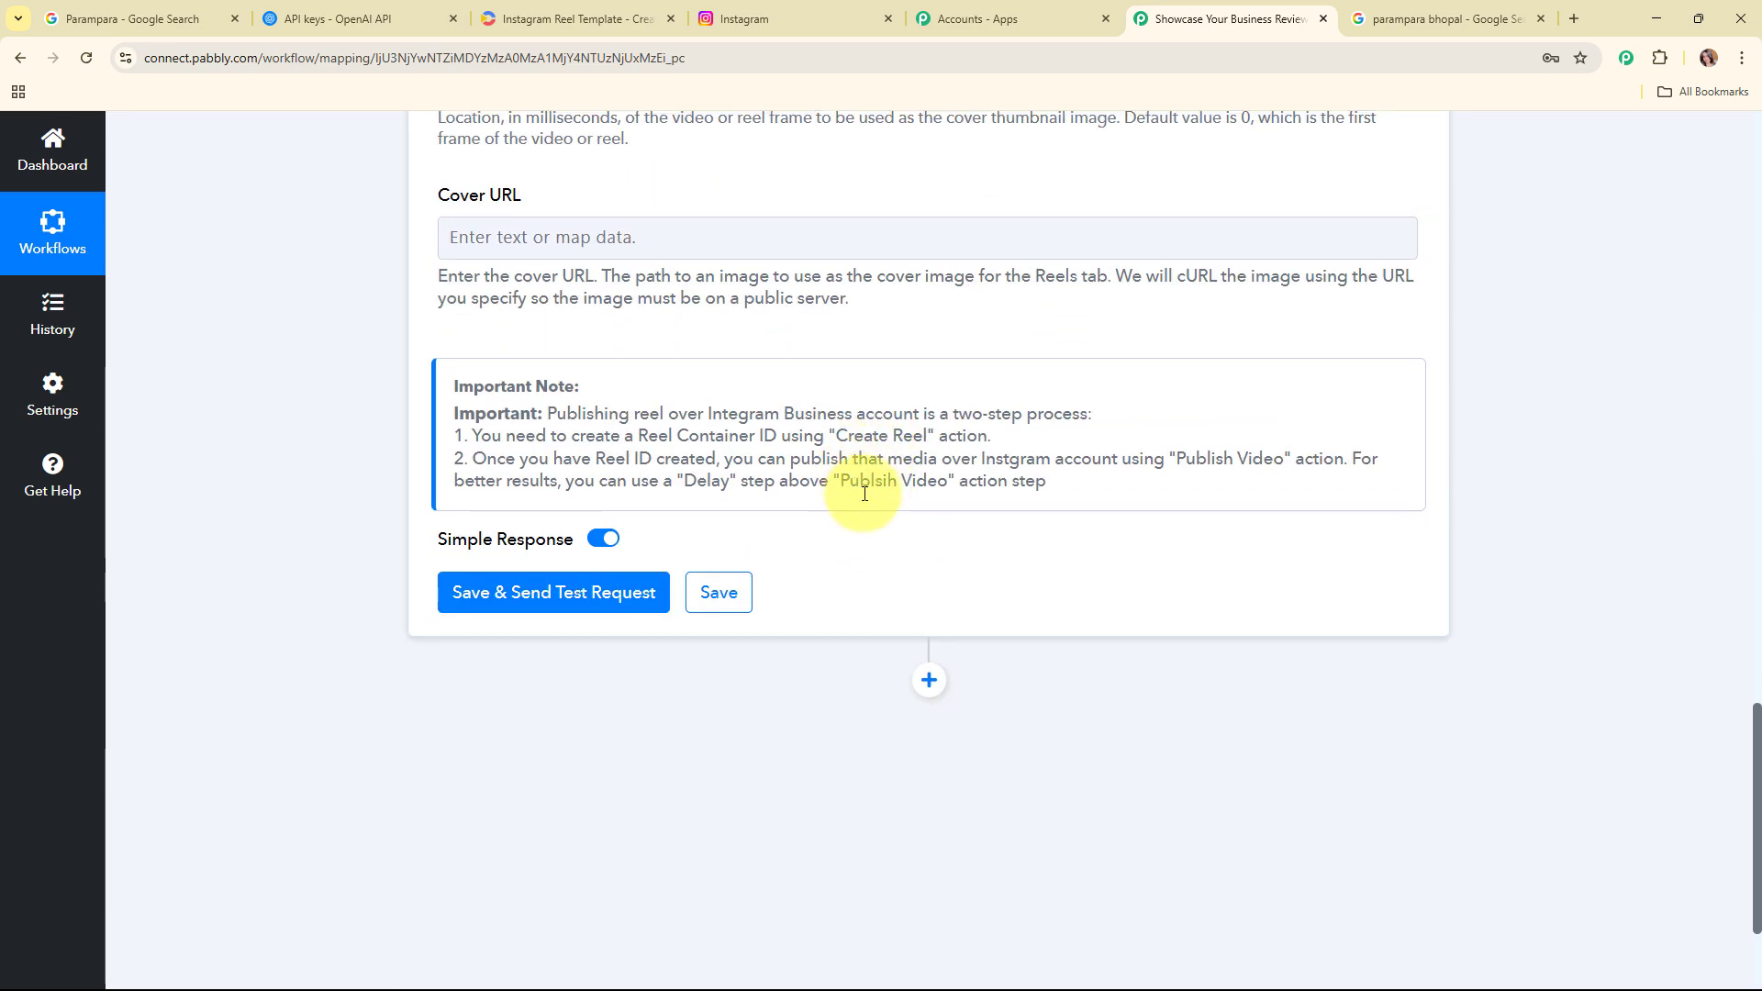
{"action": "left_click", "coordinate": [556, 590]}
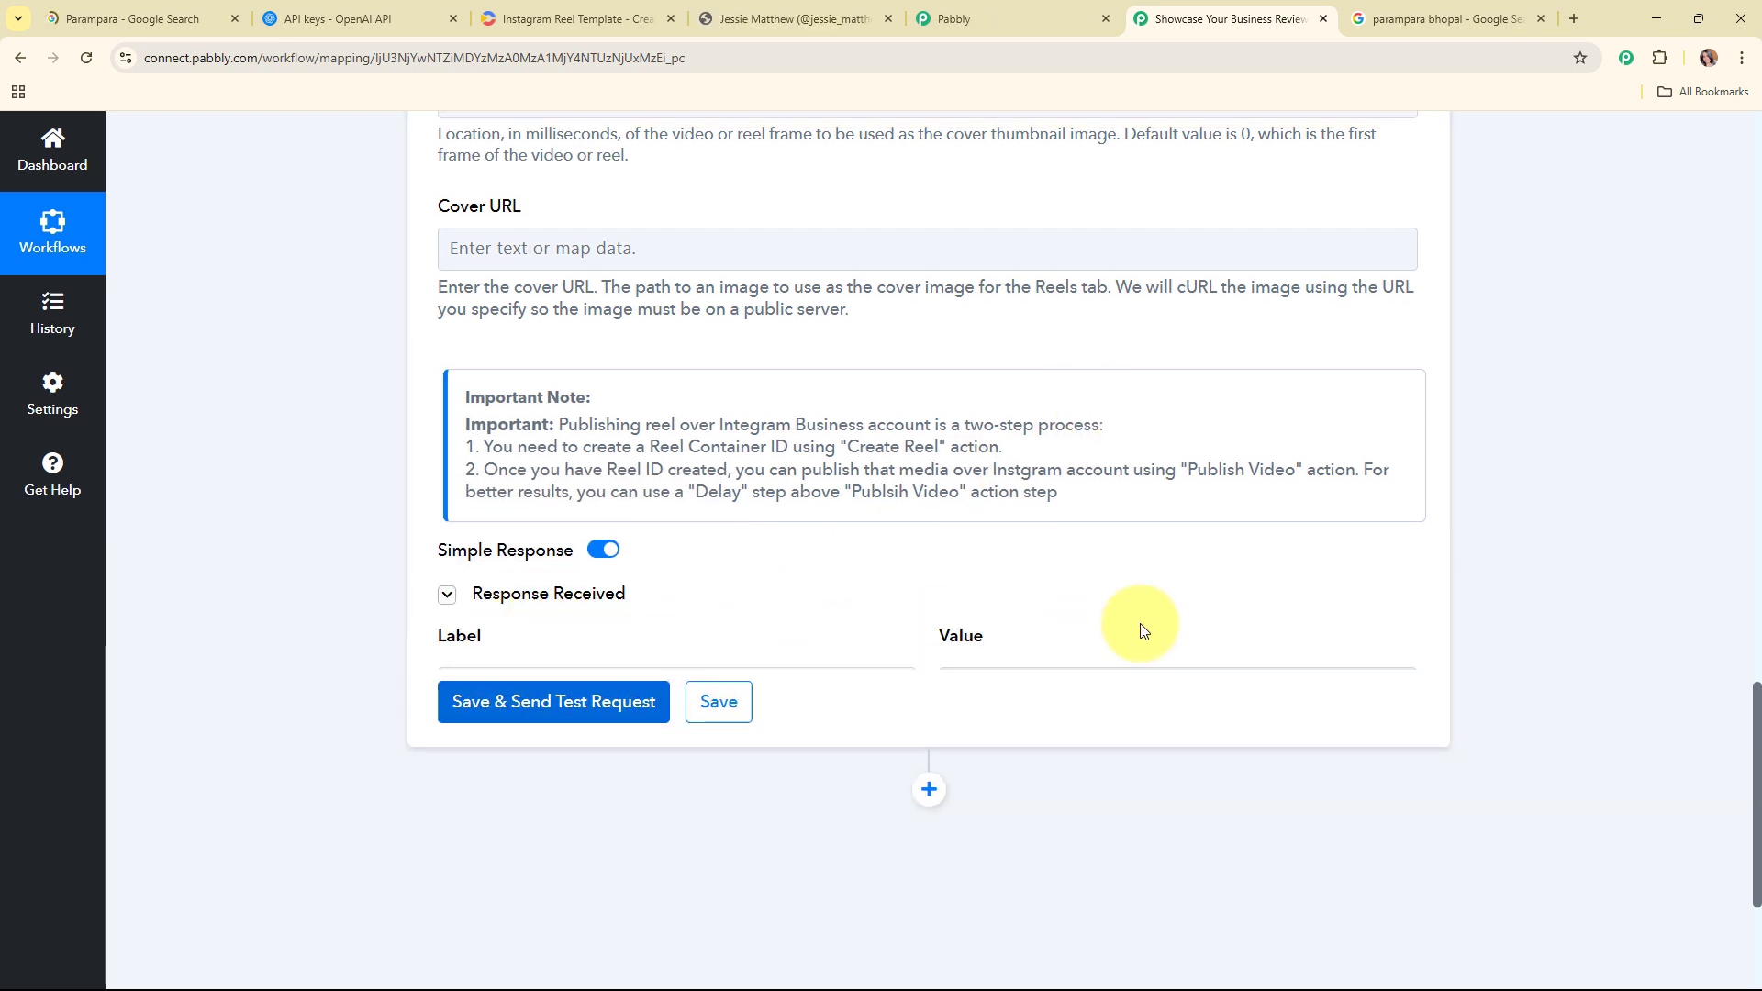
{"action": "scroll", "coordinate": [873, 504], "scroll_direction": "down", "scroll_amount": 2}
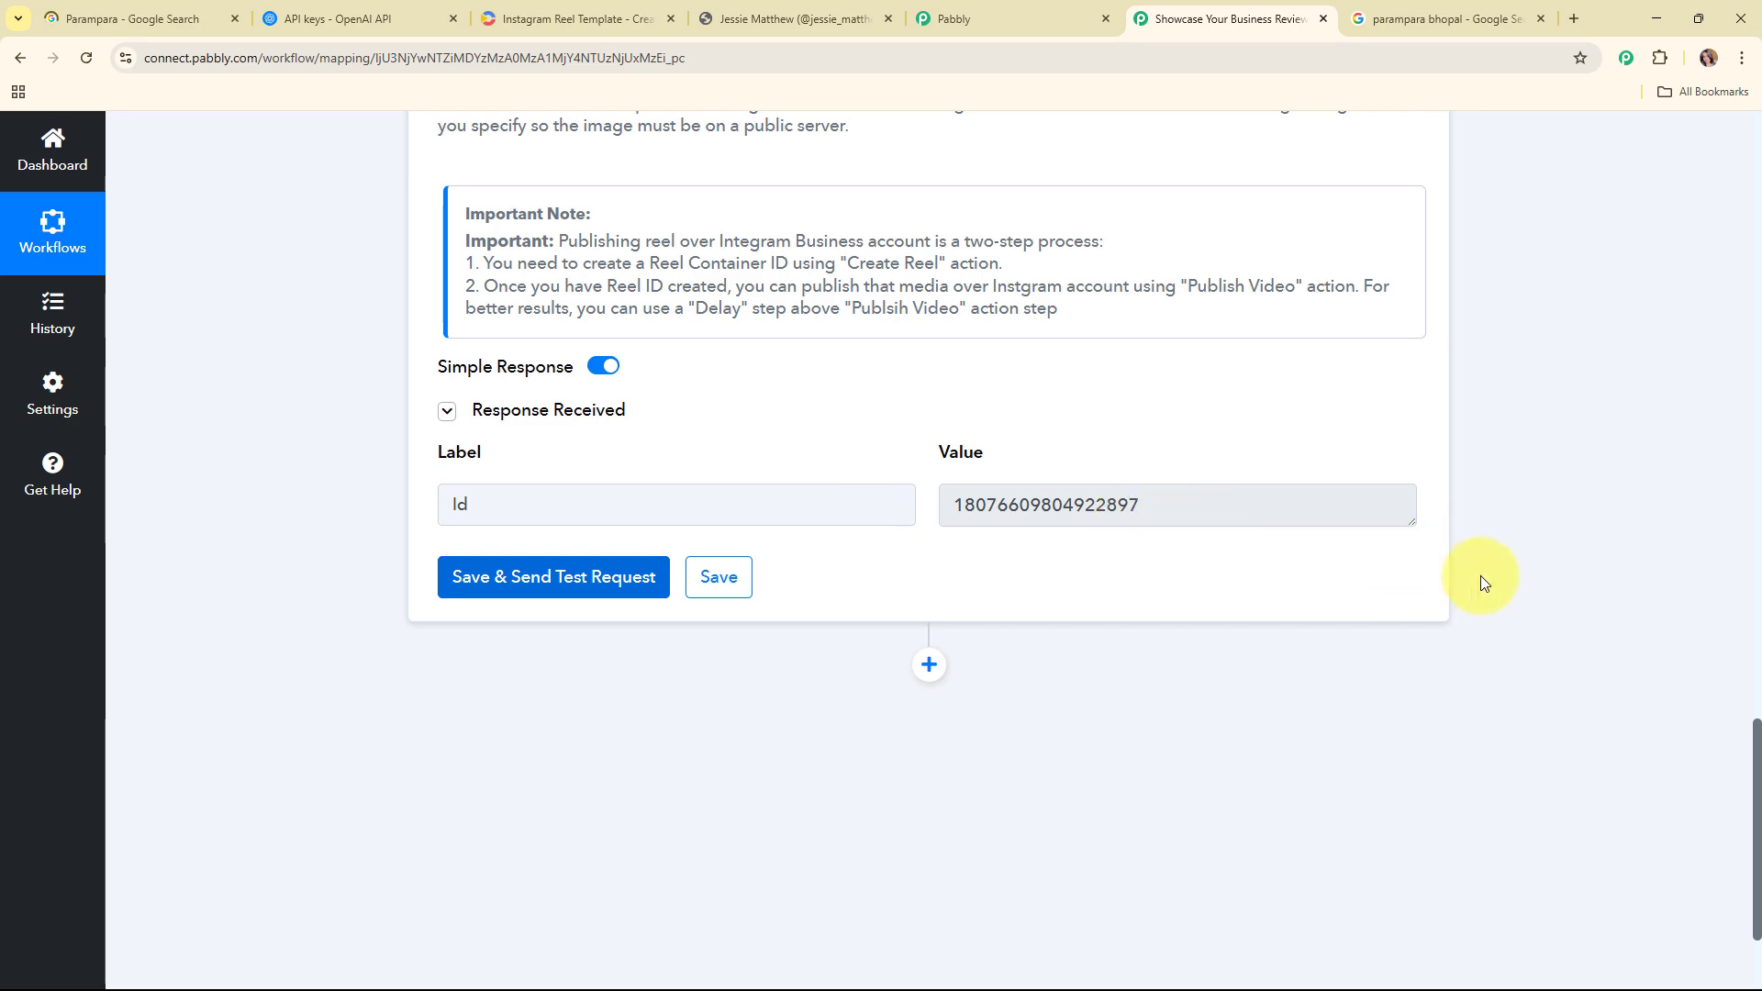
Step: Add a Delay (Pabbly) step with the Add Time Delay event after the Instagram step and connect it
{"action": "scroll", "coordinate": [1485, 577], "scroll_direction": "up", "scroll_amount": 15}
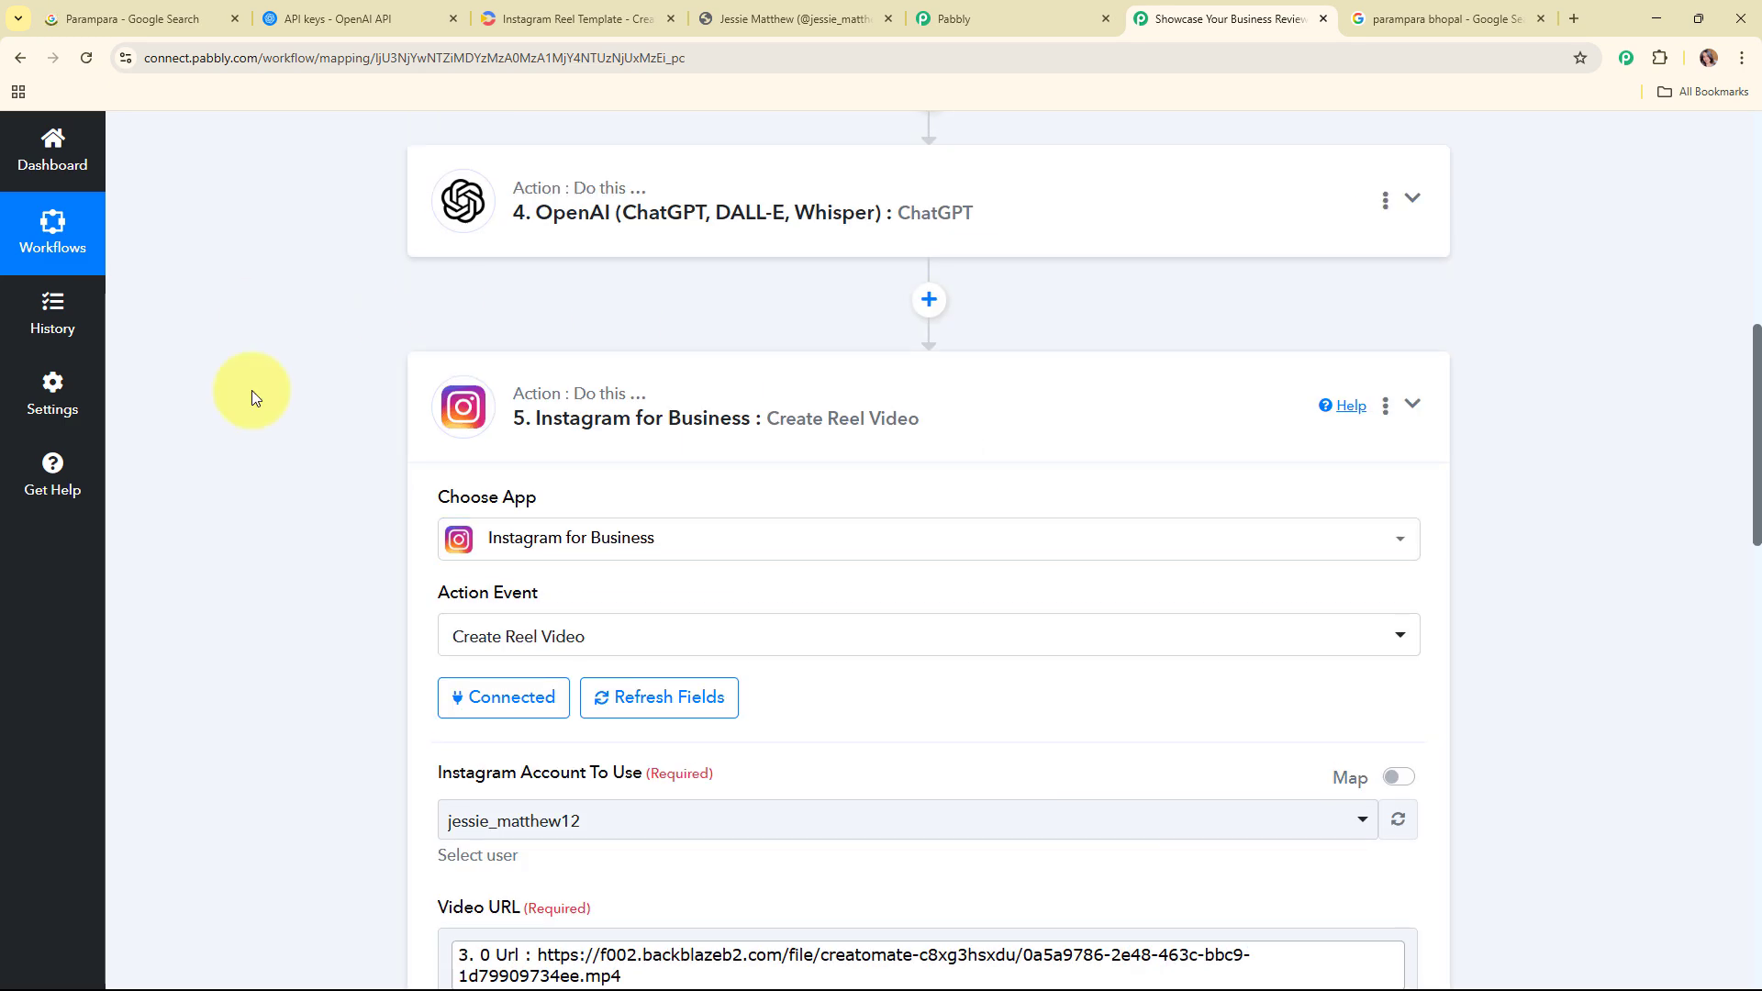
{"action": "left_click", "coordinate": [1109, 420]}
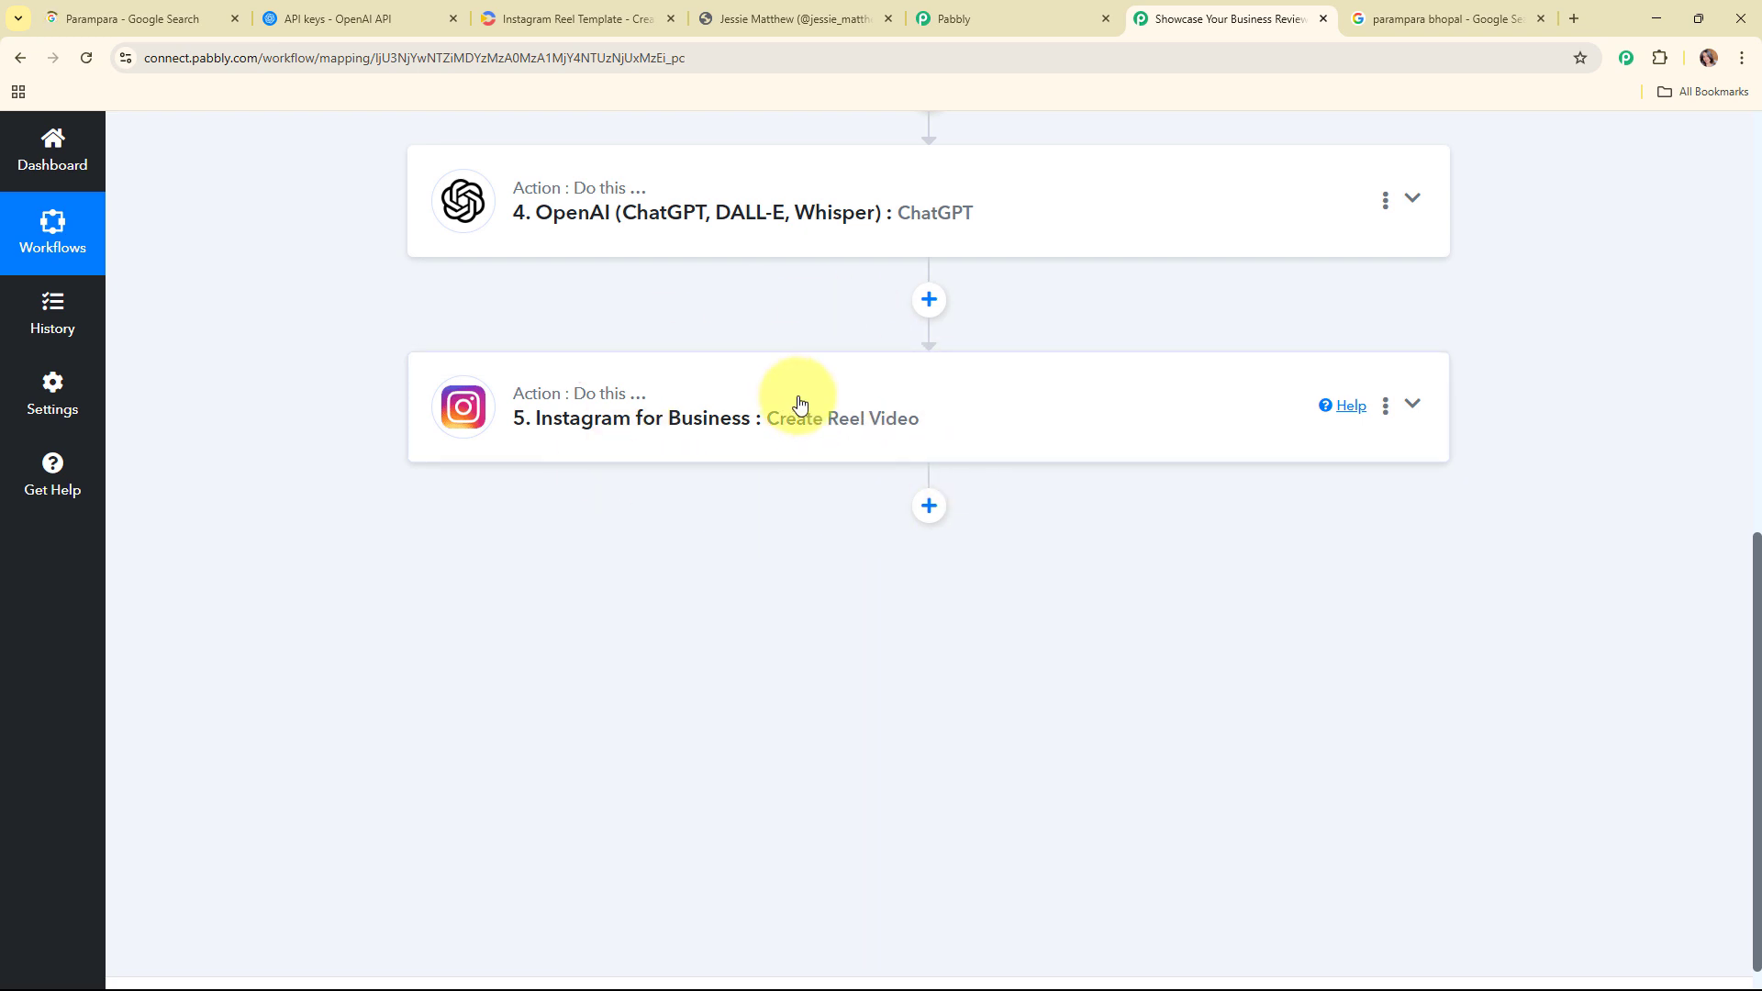
{"action": "left_click", "coordinate": [942, 512]}
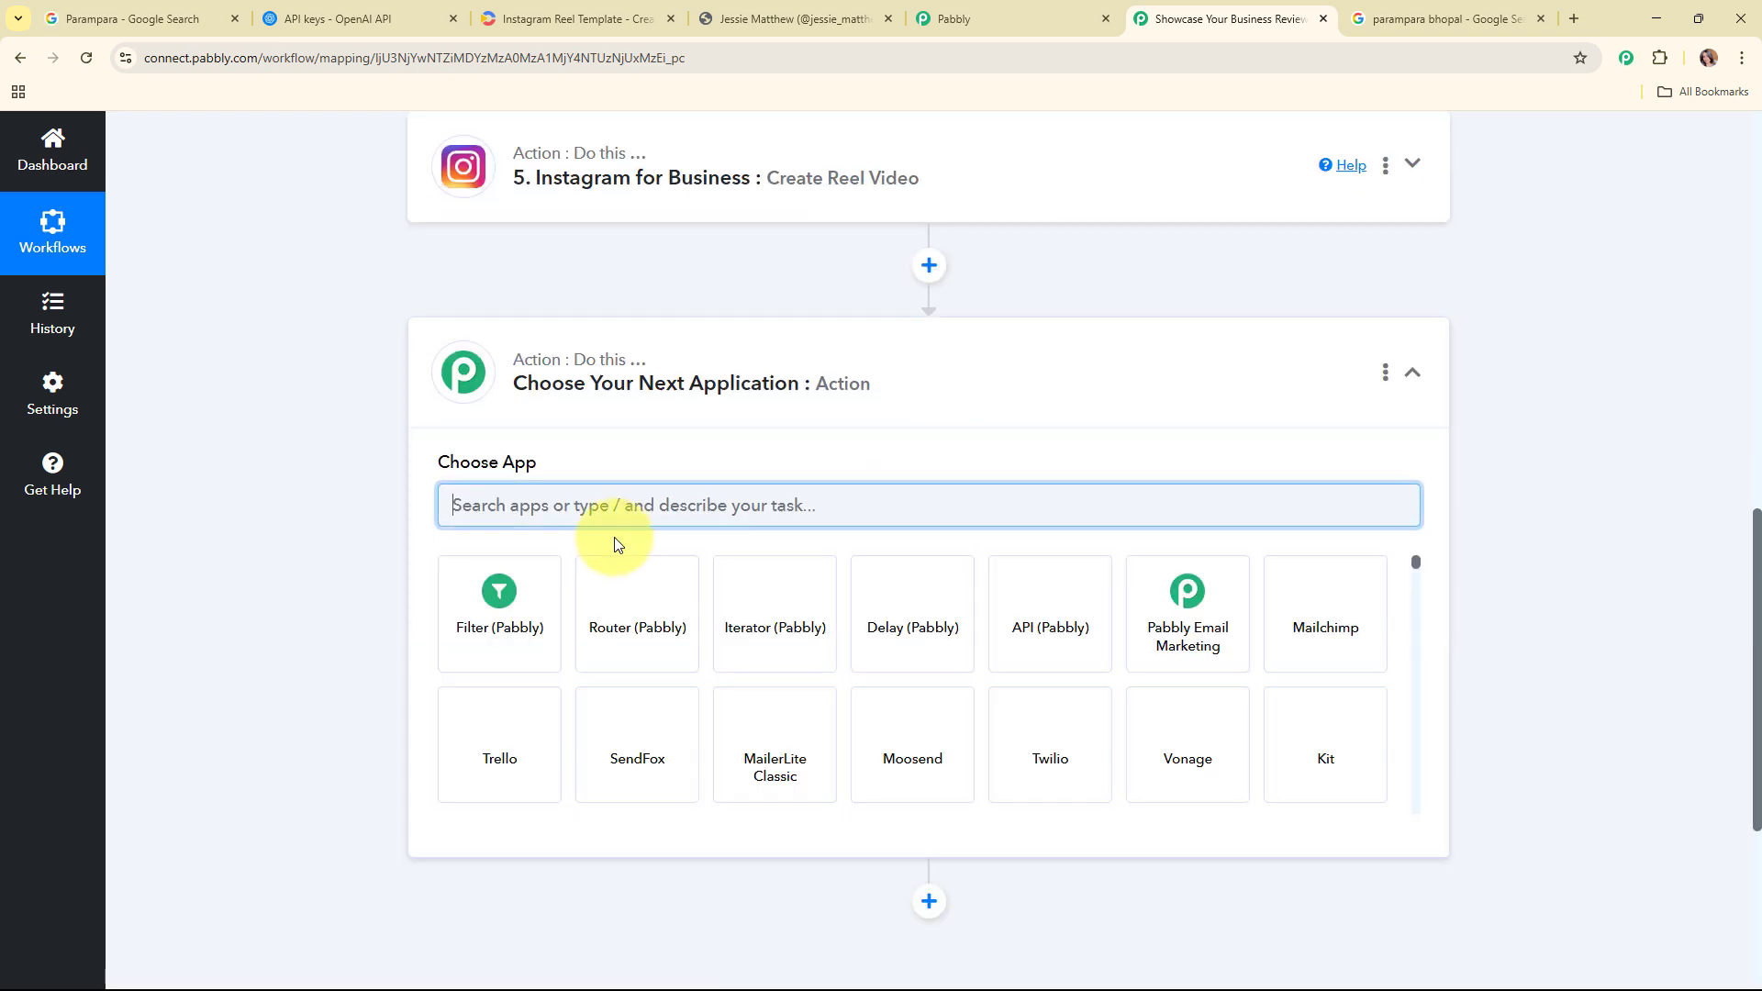
{"action": "left_click", "coordinate": [925, 648]}
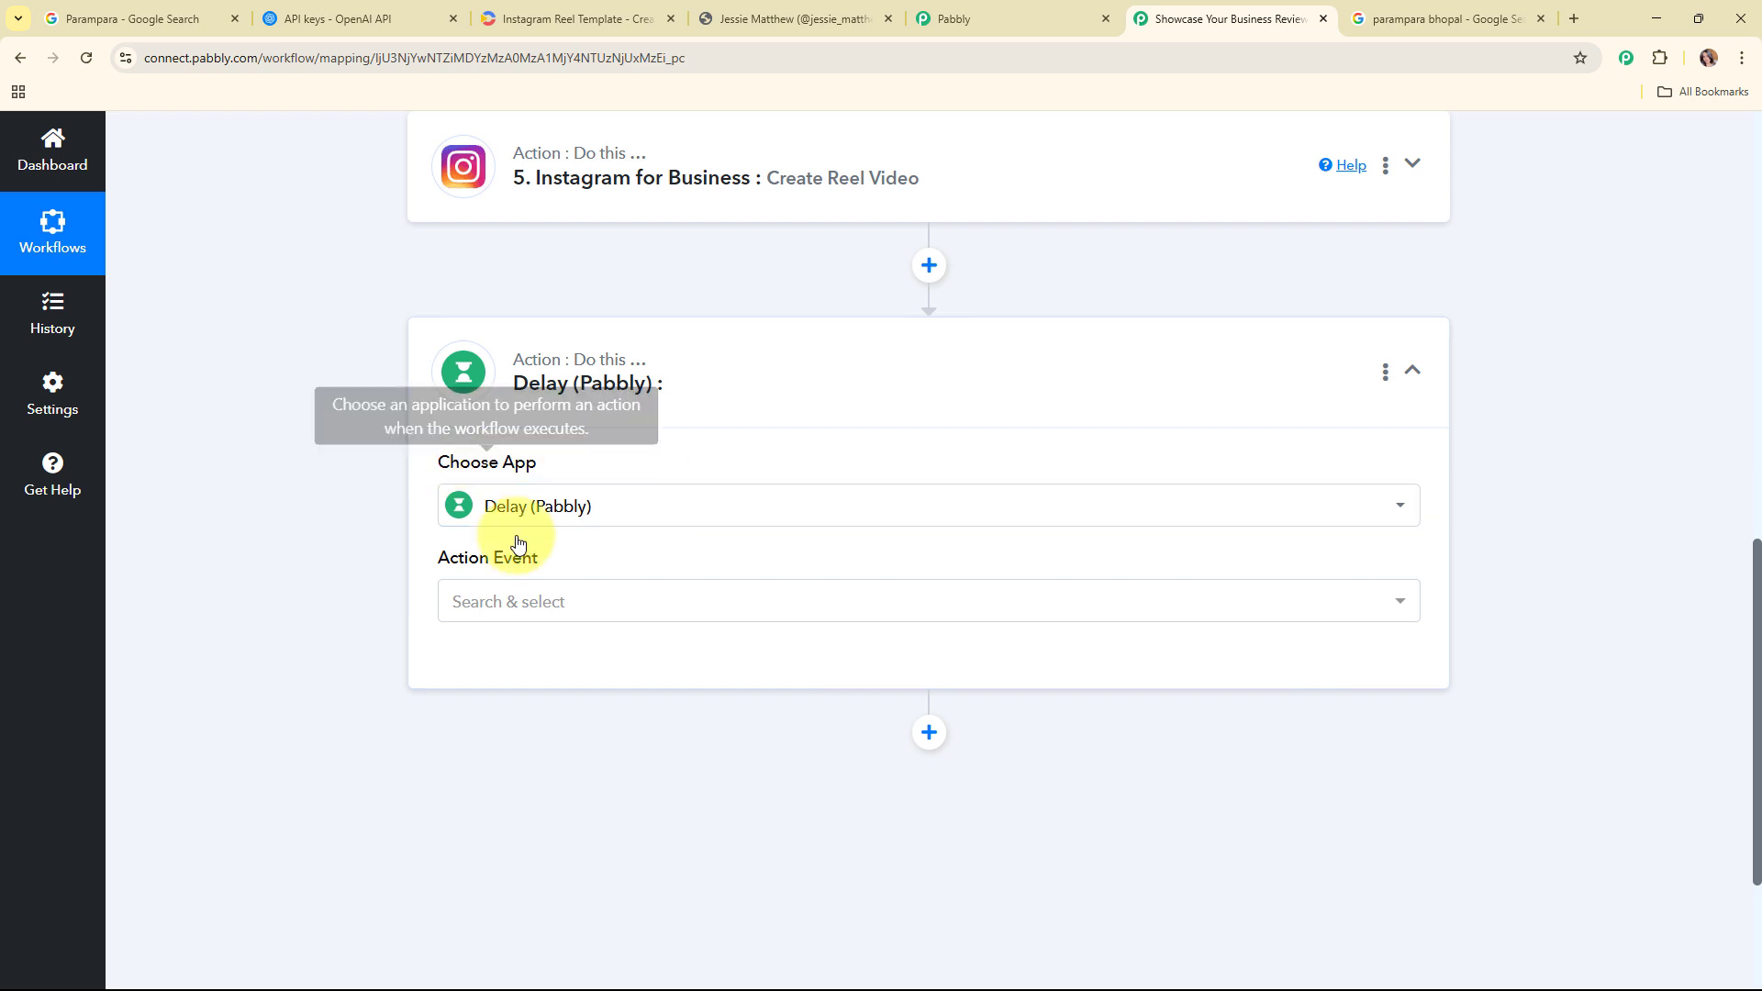
{"action": "left_click", "coordinate": [551, 603]}
{"action": "left_click", "coordinate": [570, 713]}
{"action": "scroll", "coordinate": [725, 659], "scroll_direction": "down", "scroll_amount": 2}
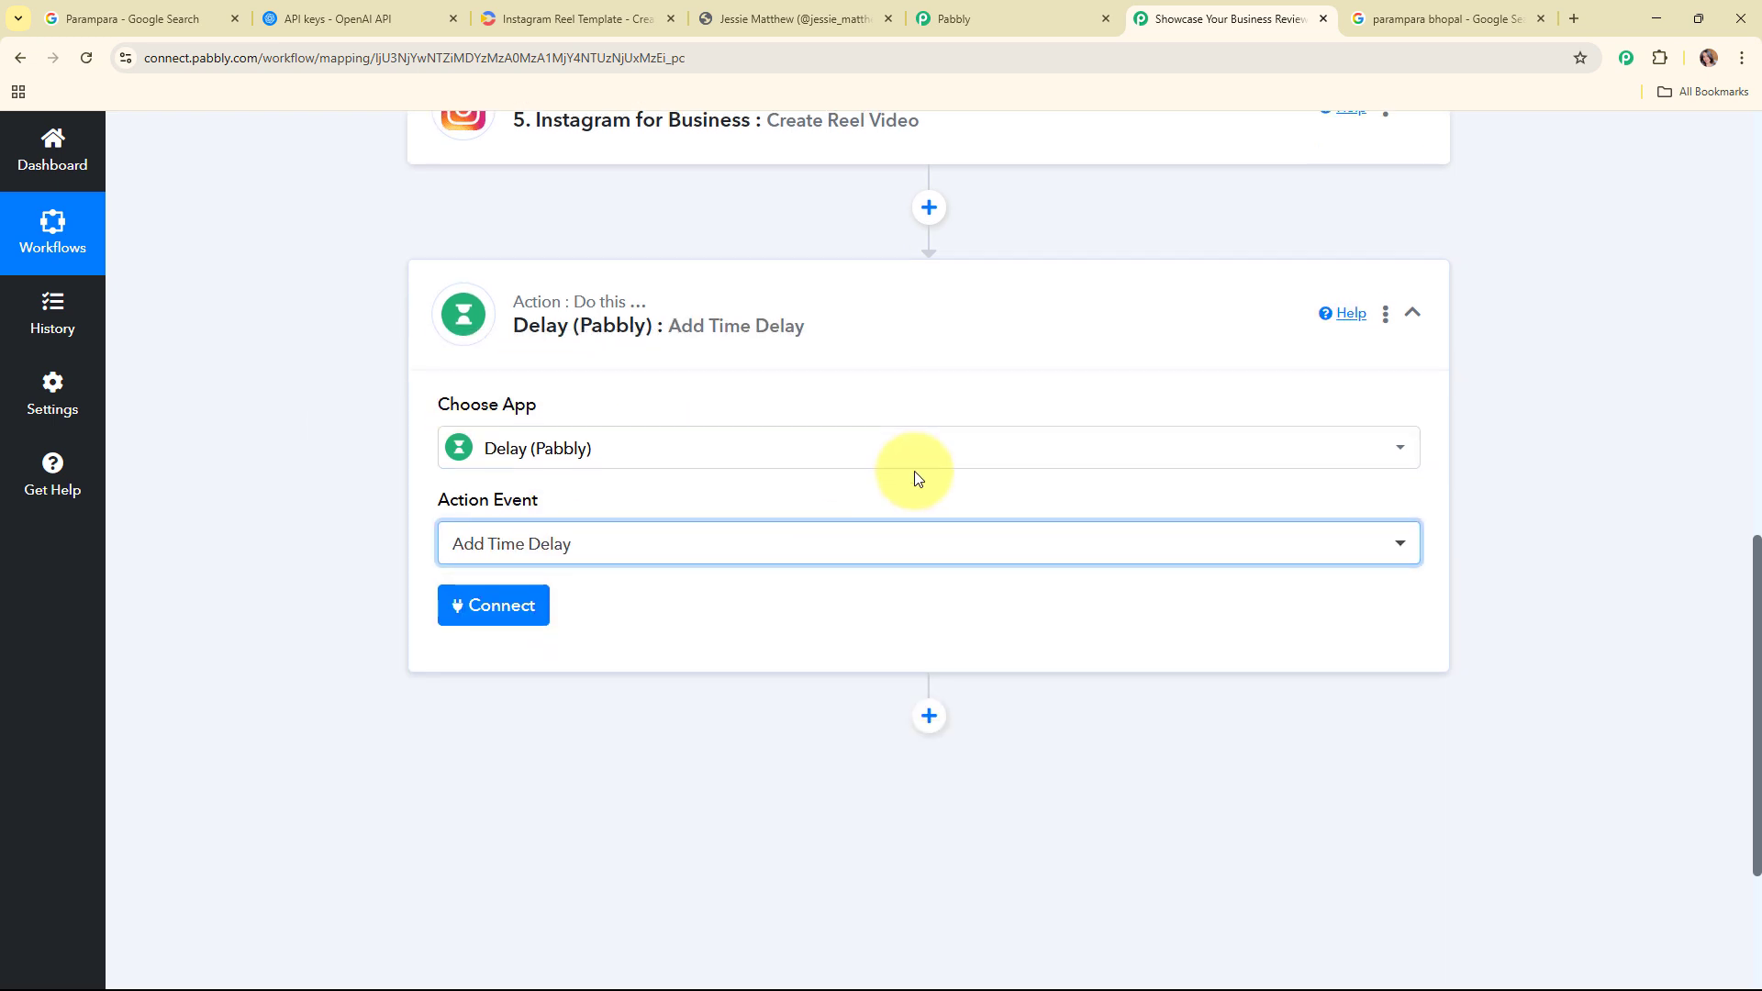
{"action": "left_click", "coordinate": [489, 486]}
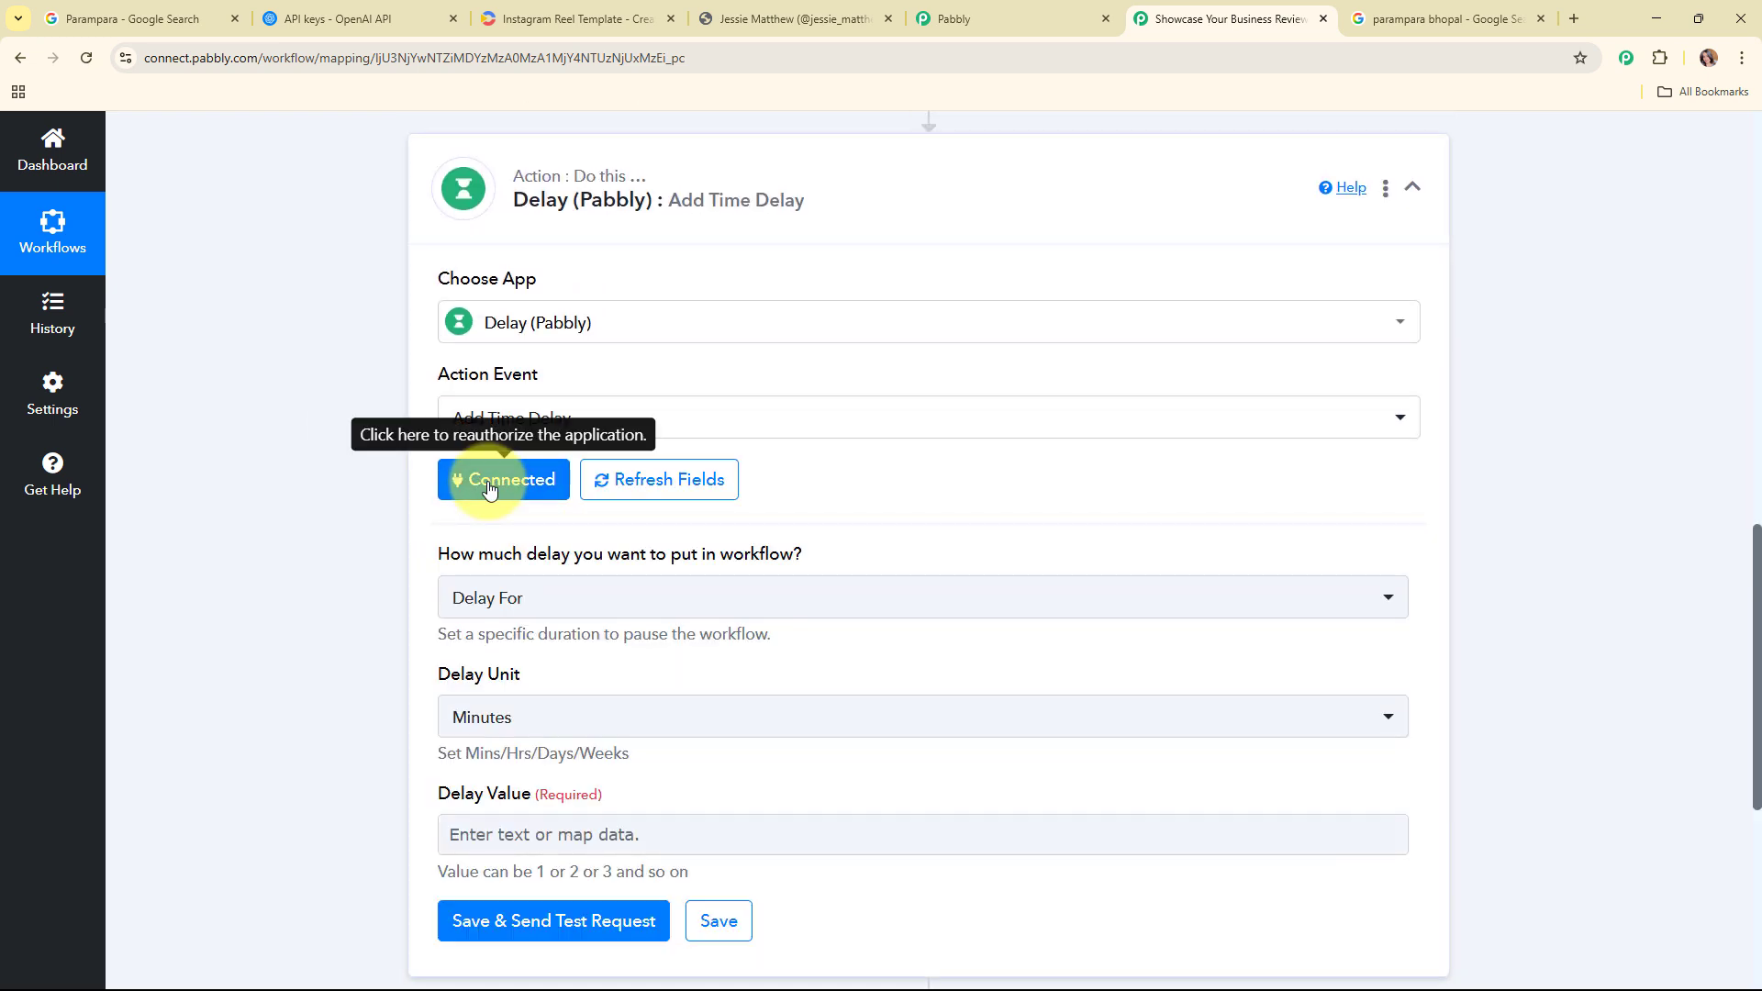
Step: Configure the delay step as Delay For, with Minutes as the unit and a delay value of 1
{"action": "scroll", "coordinate": [874, 467], "scroll_direction": "down", "scroll_amount": 2}
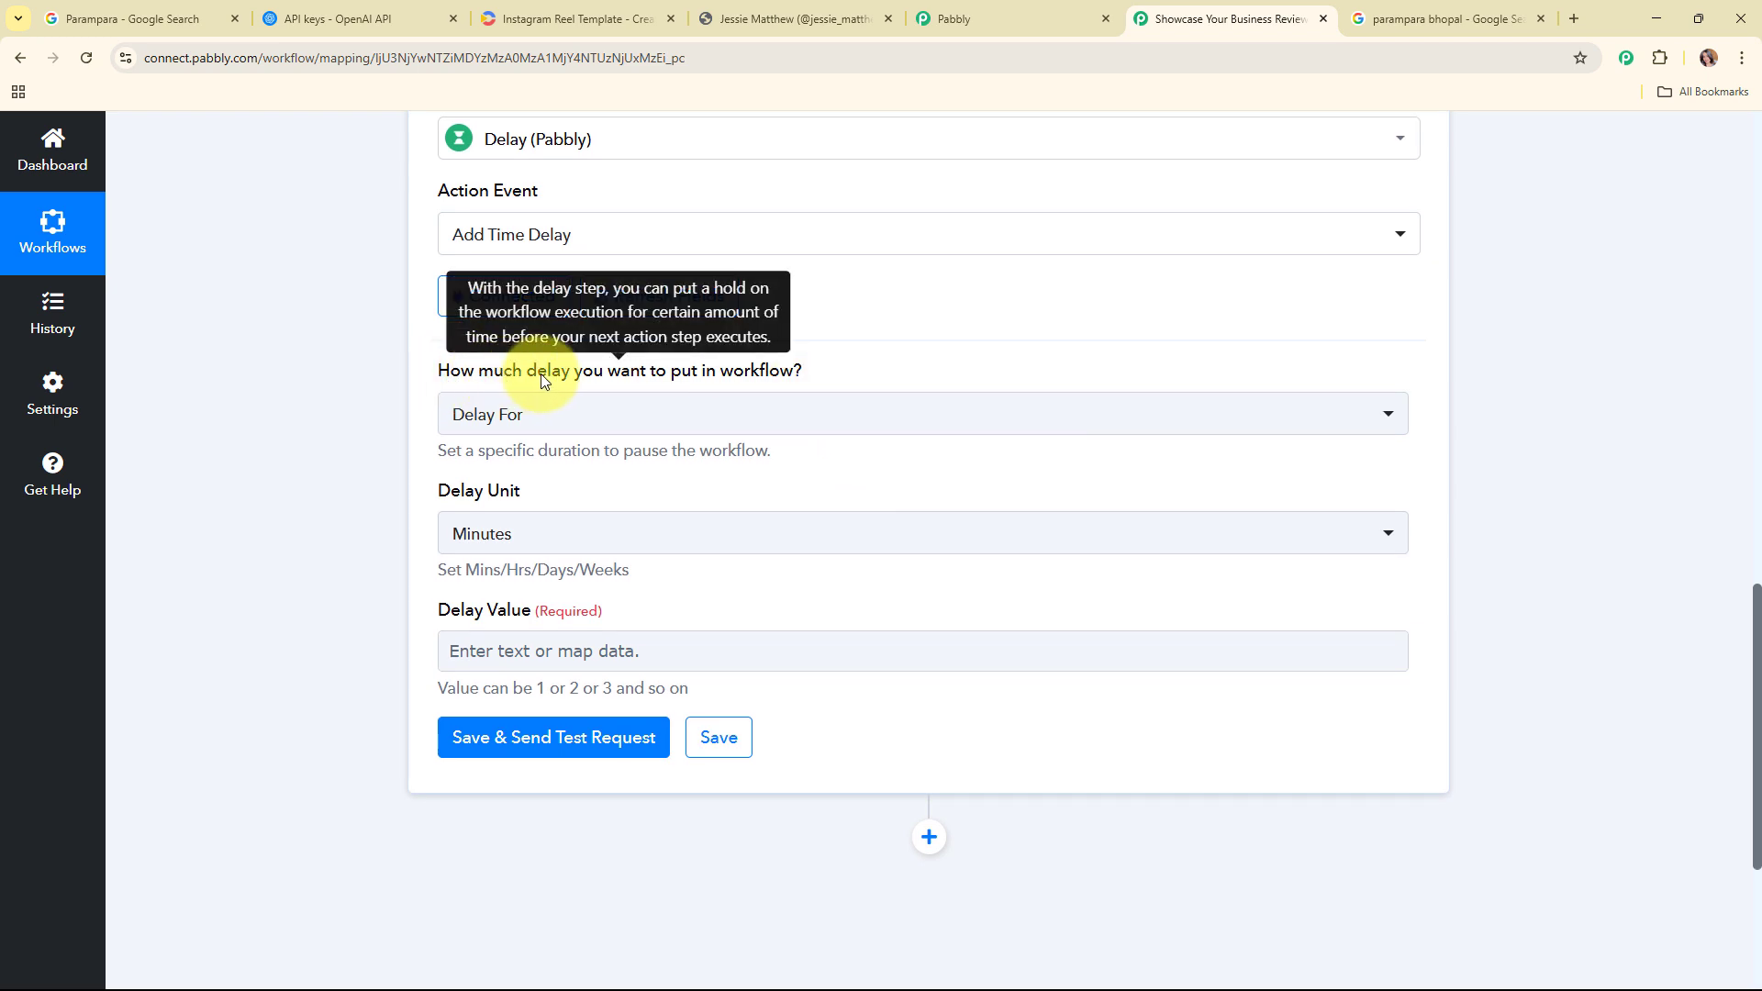
{"action": "left_click", "coordinate": [760, 415]}
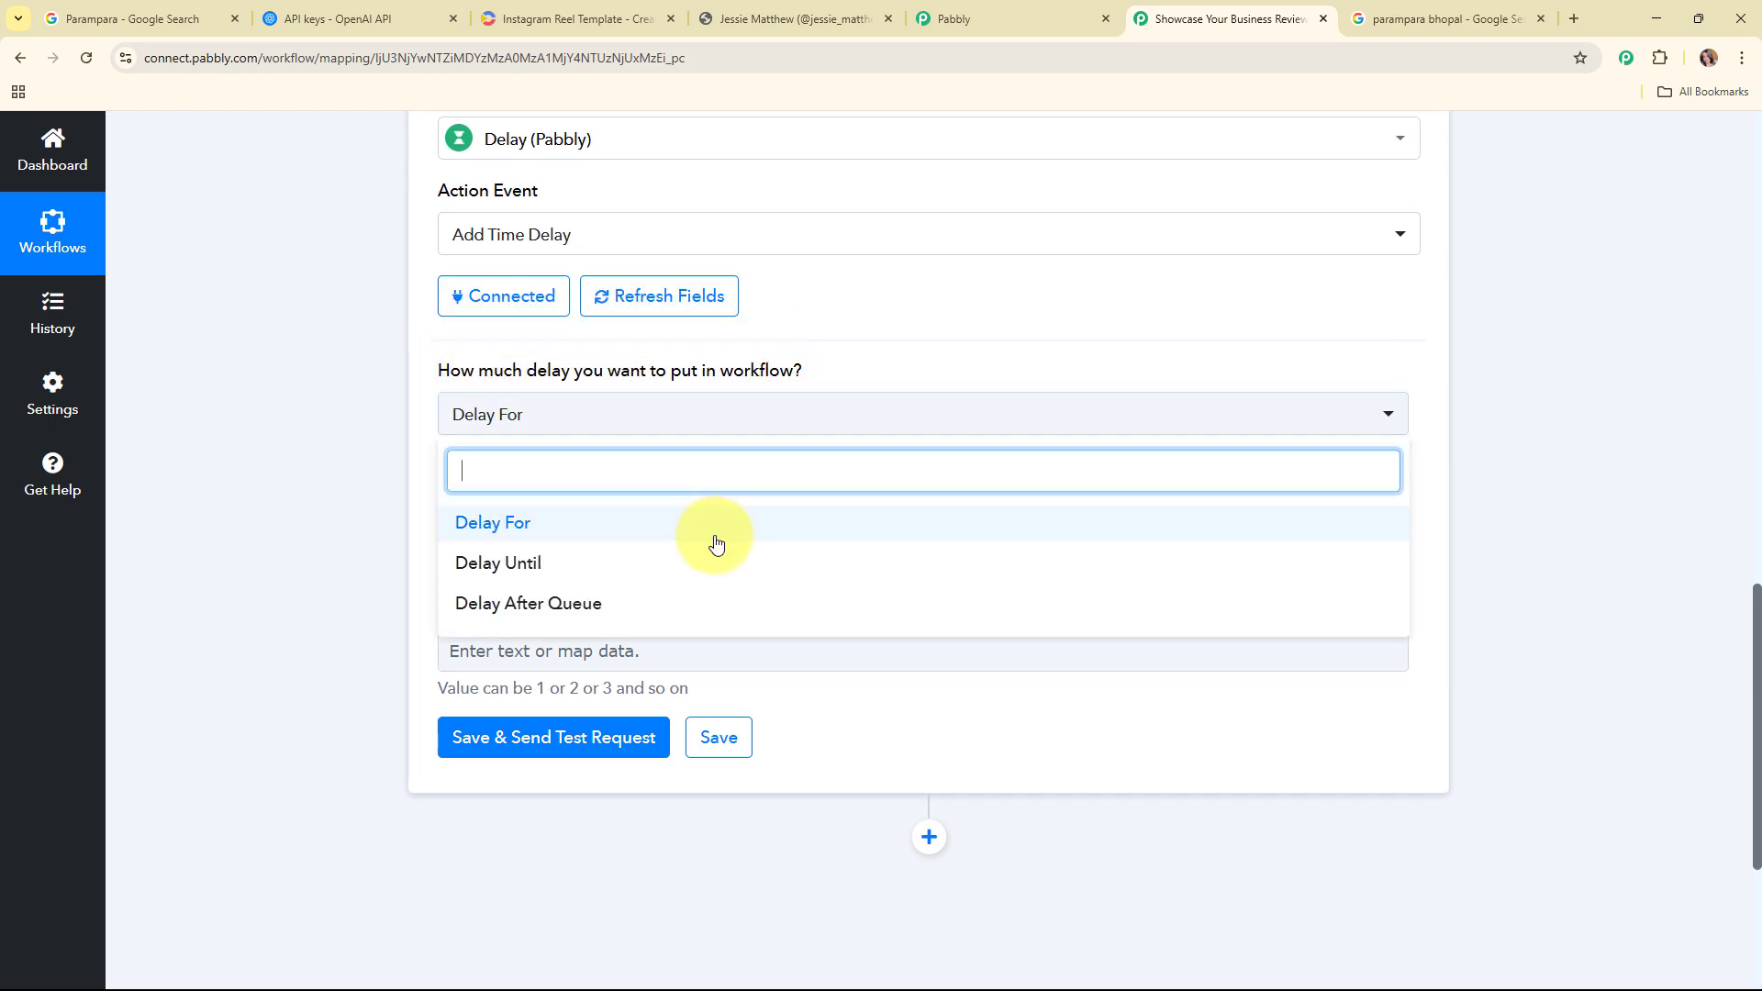
{"action": "left_click", "coordinate": [703, 525]}
{"action": "left_click", "coordinate": [705, 534]}
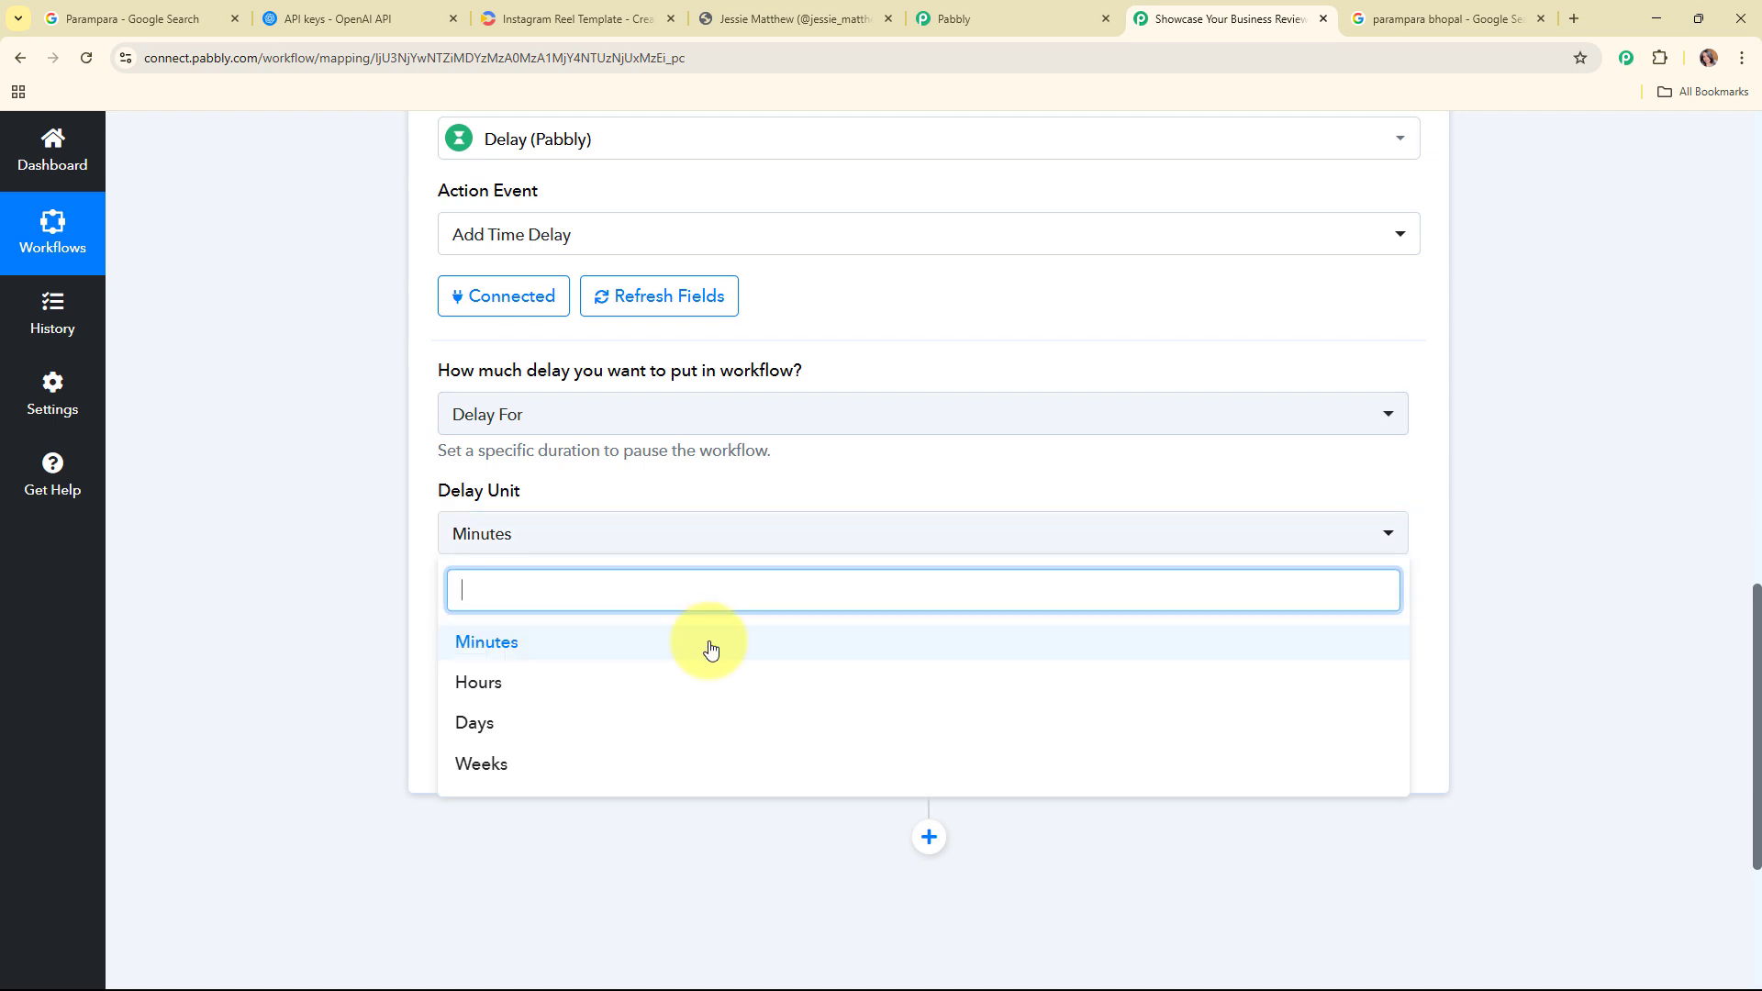
{"action": "left_click", "coordinate": [710, 649]}
{"action": "left_click", "coordinate": [587, 607]}
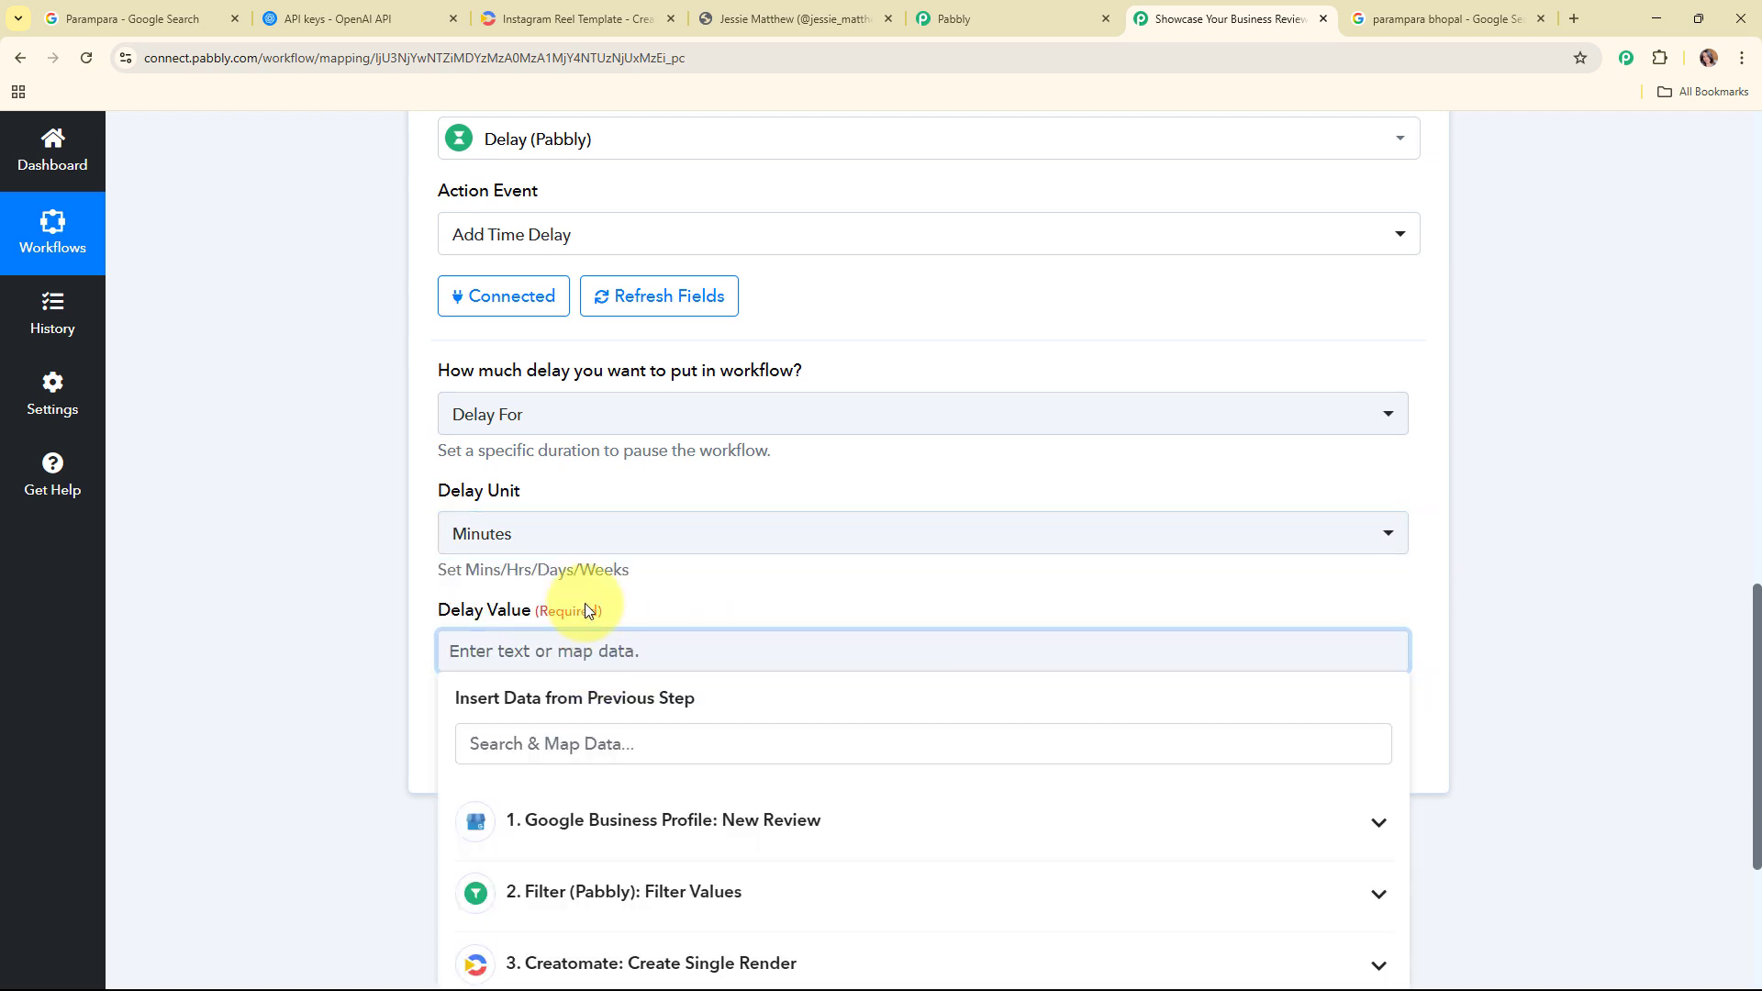
{"action": "type", "text": "1"}
{"action": "left_click", "coordinate": [238, 596]}
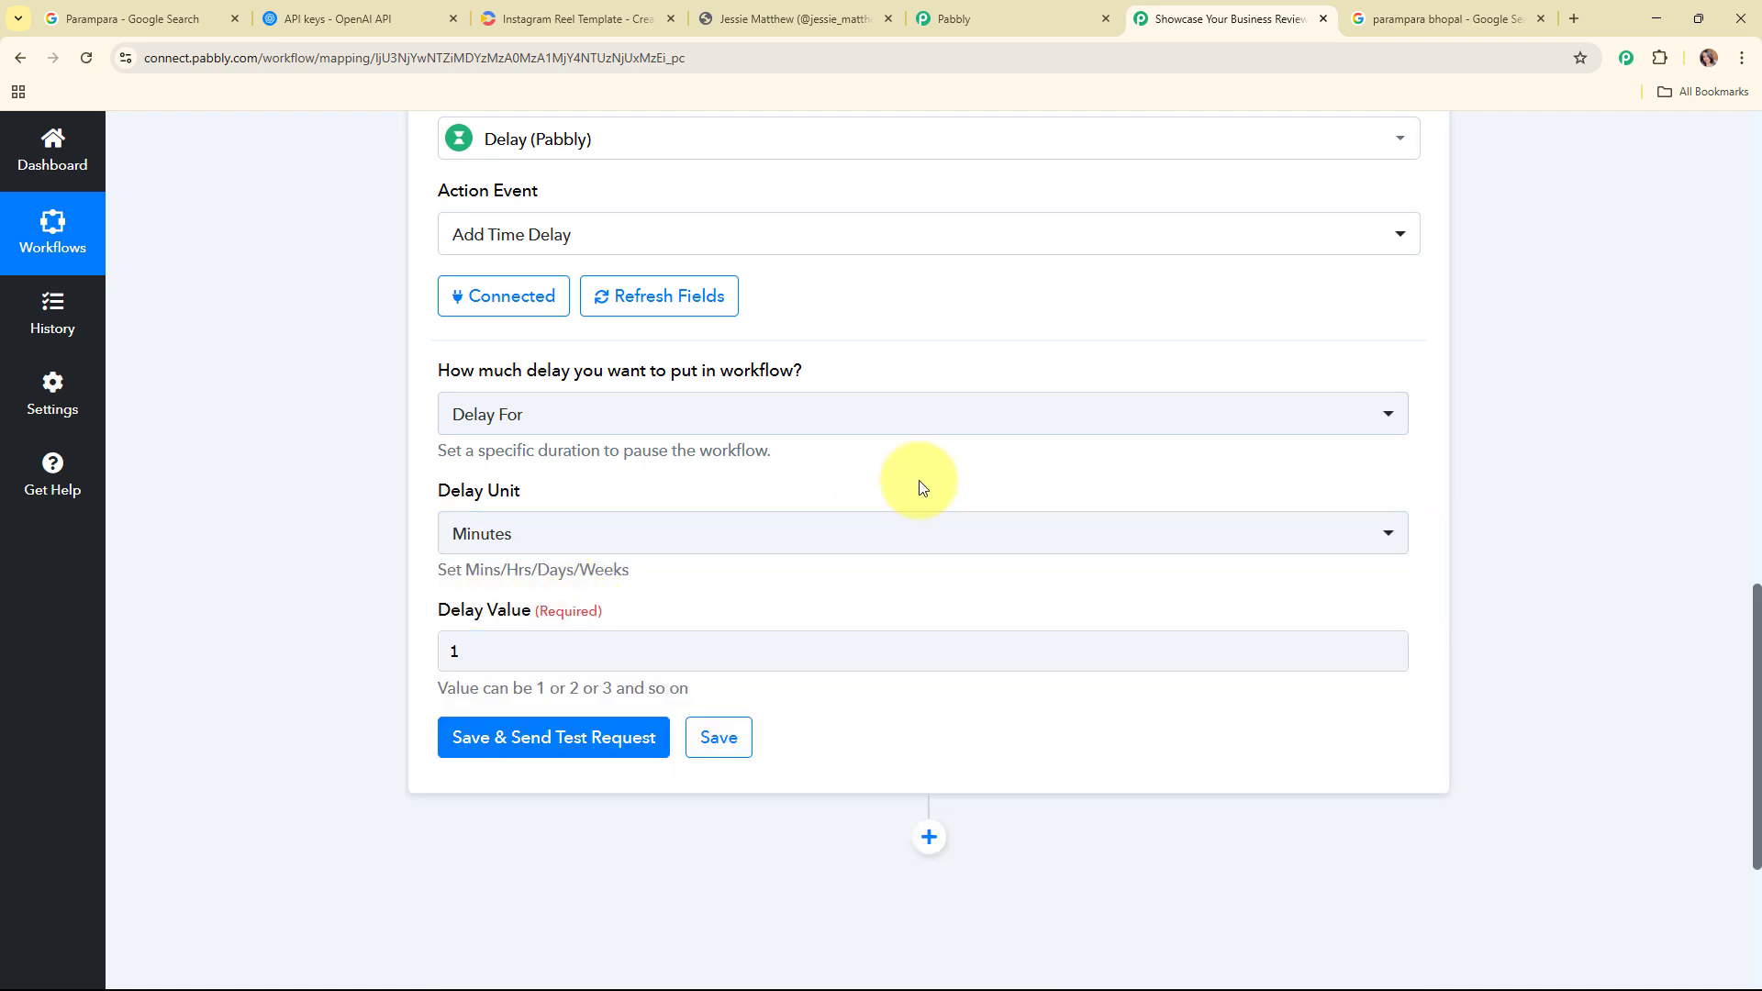
Step: Save and send a test request for the Delay step and check its response
{"action": "scroll", "coordinate": [918, 479], "scroll_direction": "down", "scroll_amount": 3}
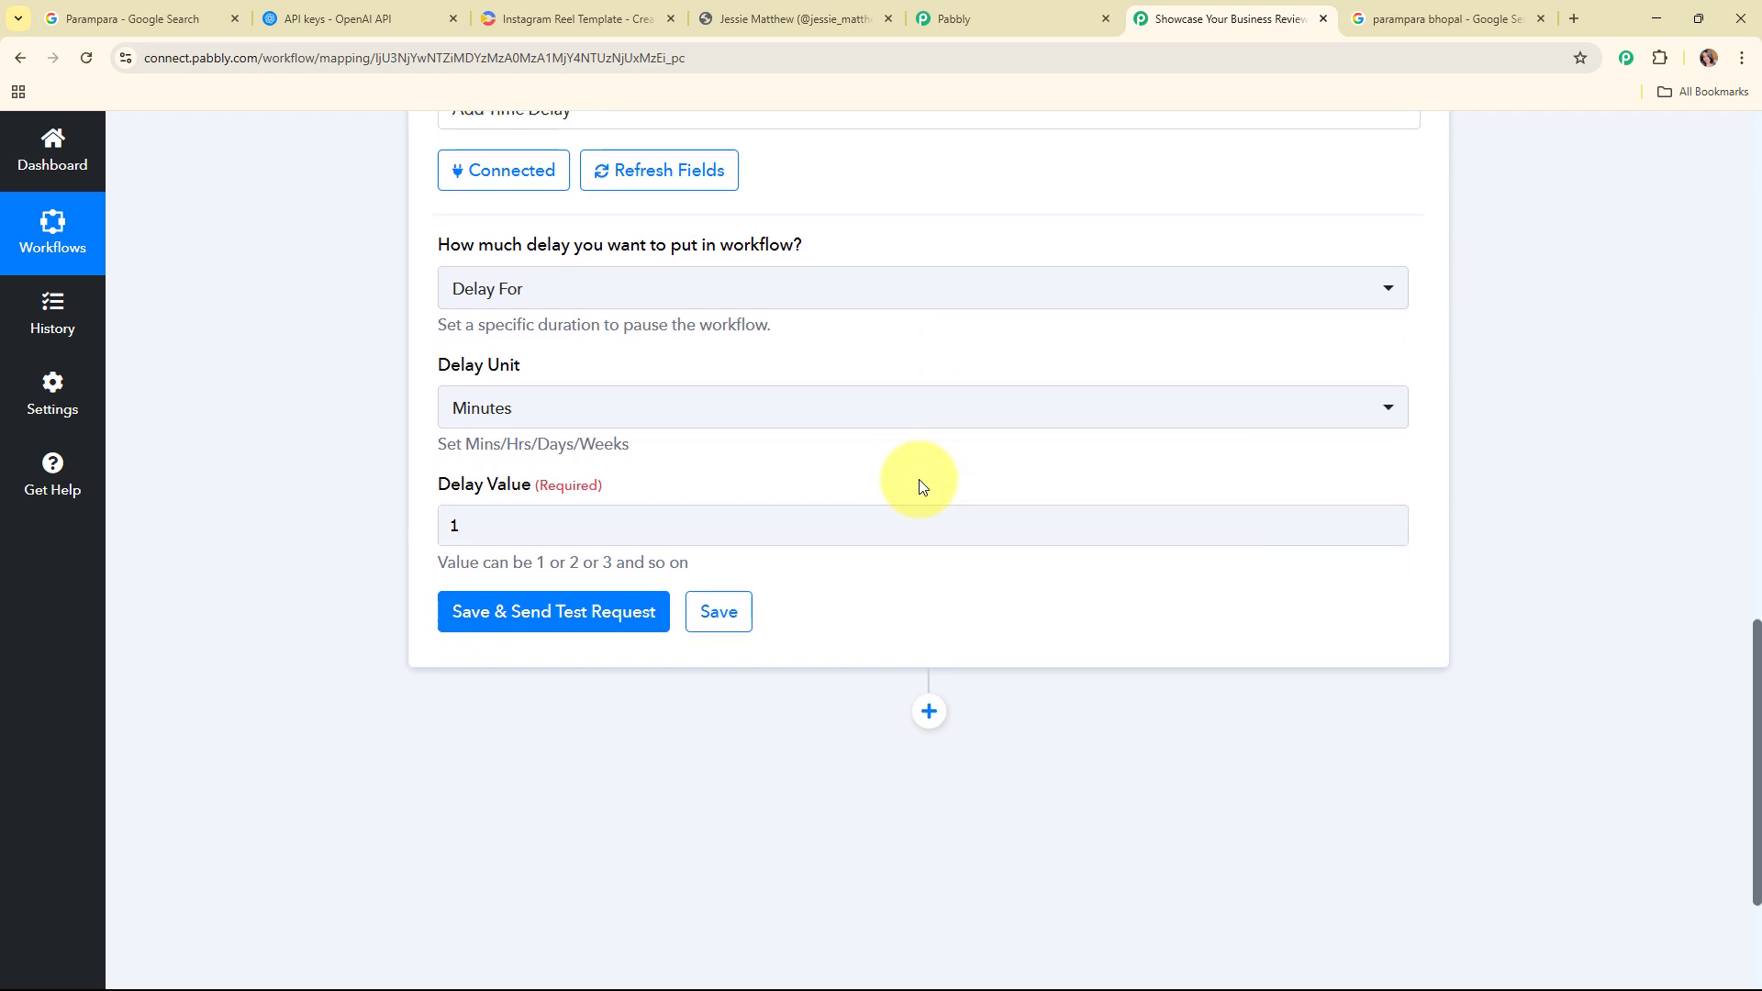
{"action": "left_click", "coordinate": [507, 473]}
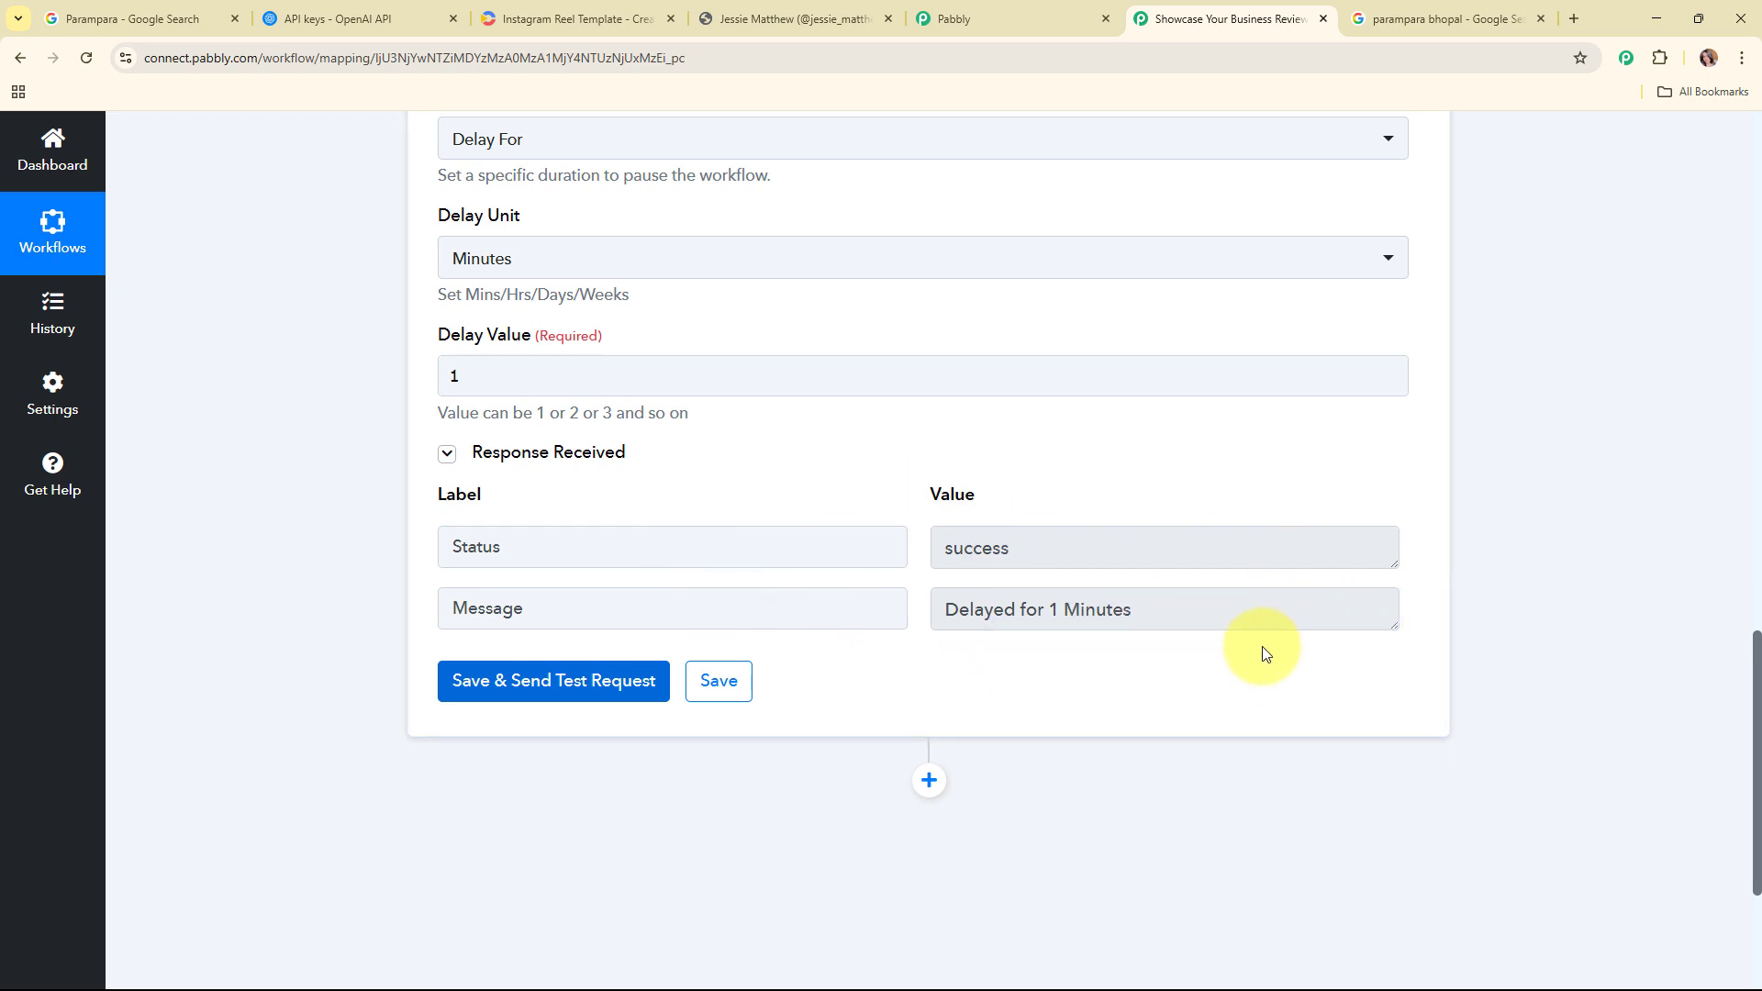
{"action": "left_click_drag", "start_coordinate": [1158, 610], "coordinate": [944, 610]}
Step: Add an Instagram for Business step with the Publish Video/Story event and connect it using the existing connection
{"action": "left_click", "coordinate": [1220, 666]}
{"action": "scroll", "coordinate": [1219, 667], "scroll_direction": "down", "scroll_amount": 2}
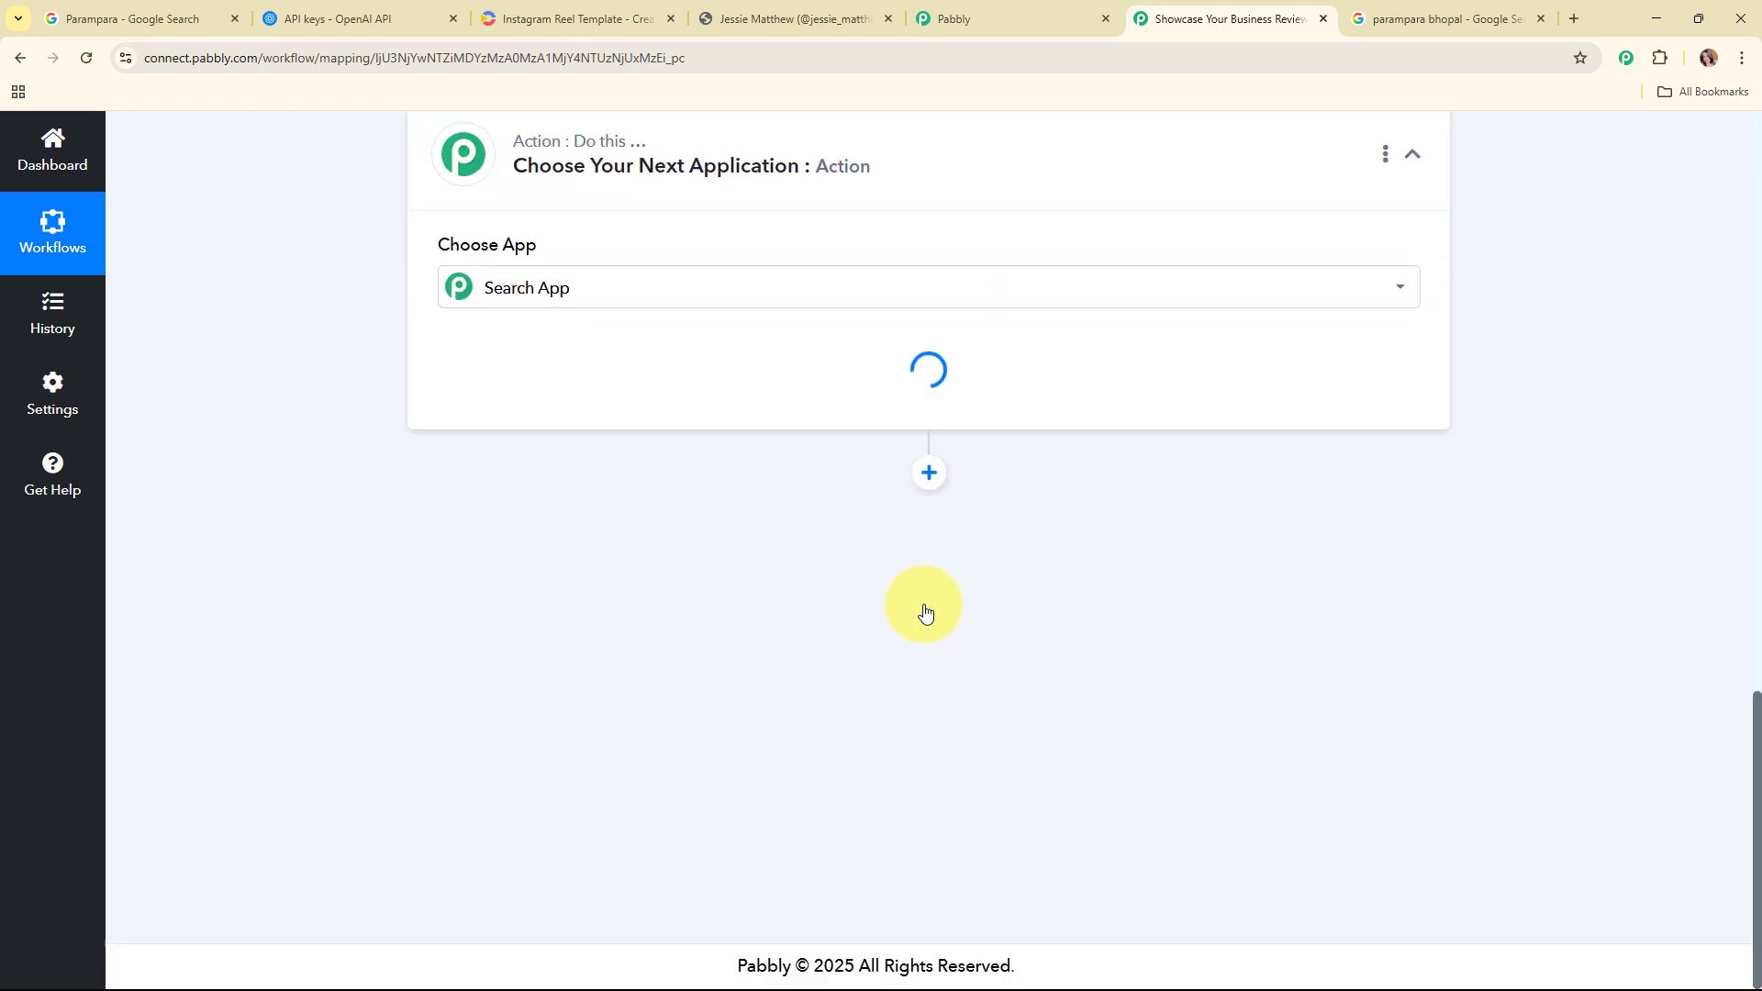
{"action": "type", "text": "ins"}
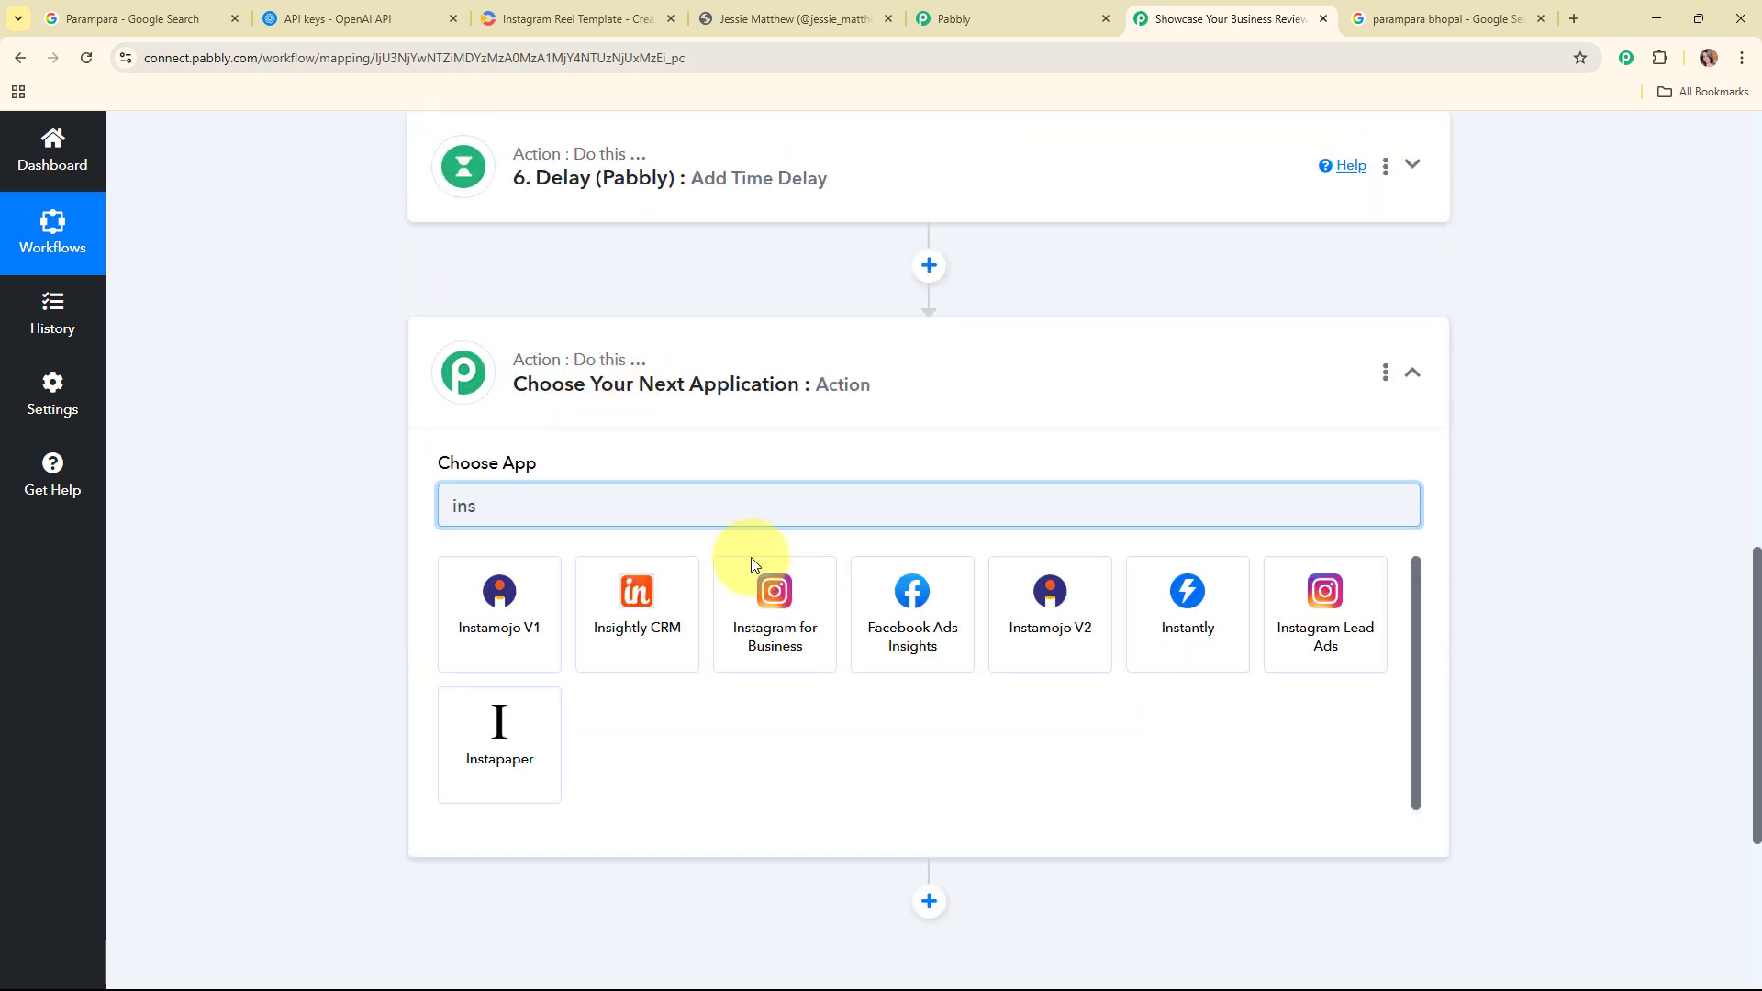
{"action": "left_click", "coordinate": [772, 601]}
{"action": "left_click", "coordinate": [543, 598]}
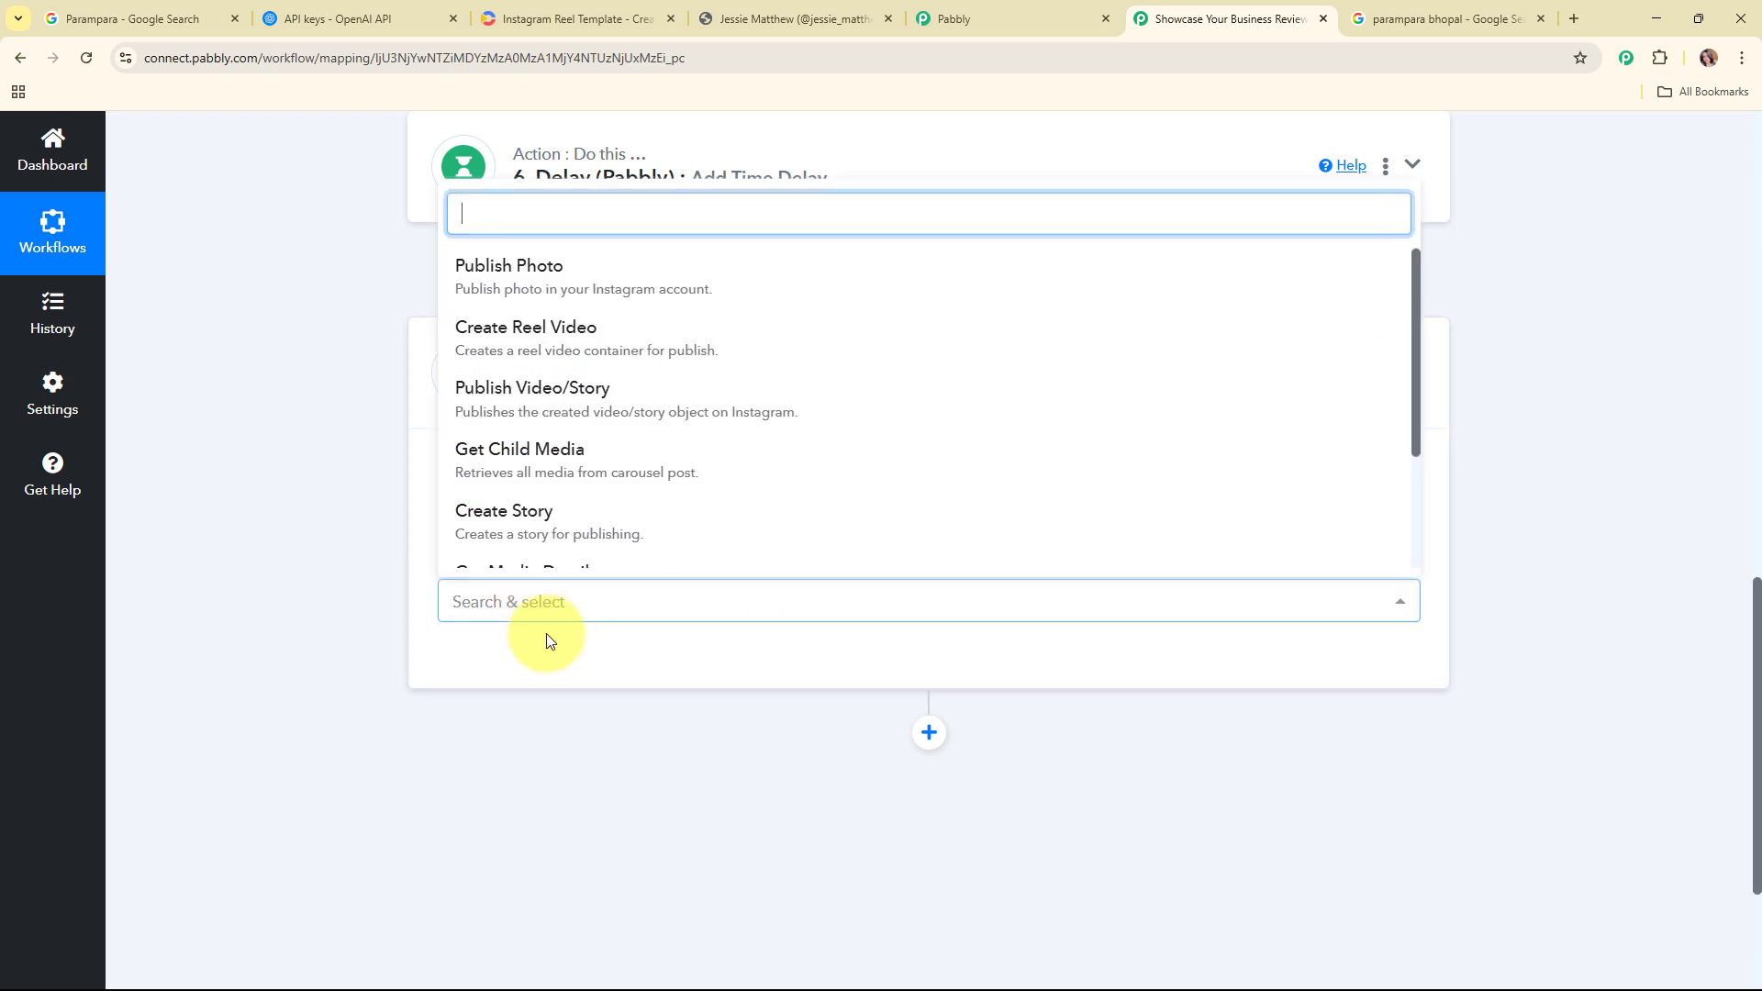
{"action": "left_click", "coordinate": [582, 417]}
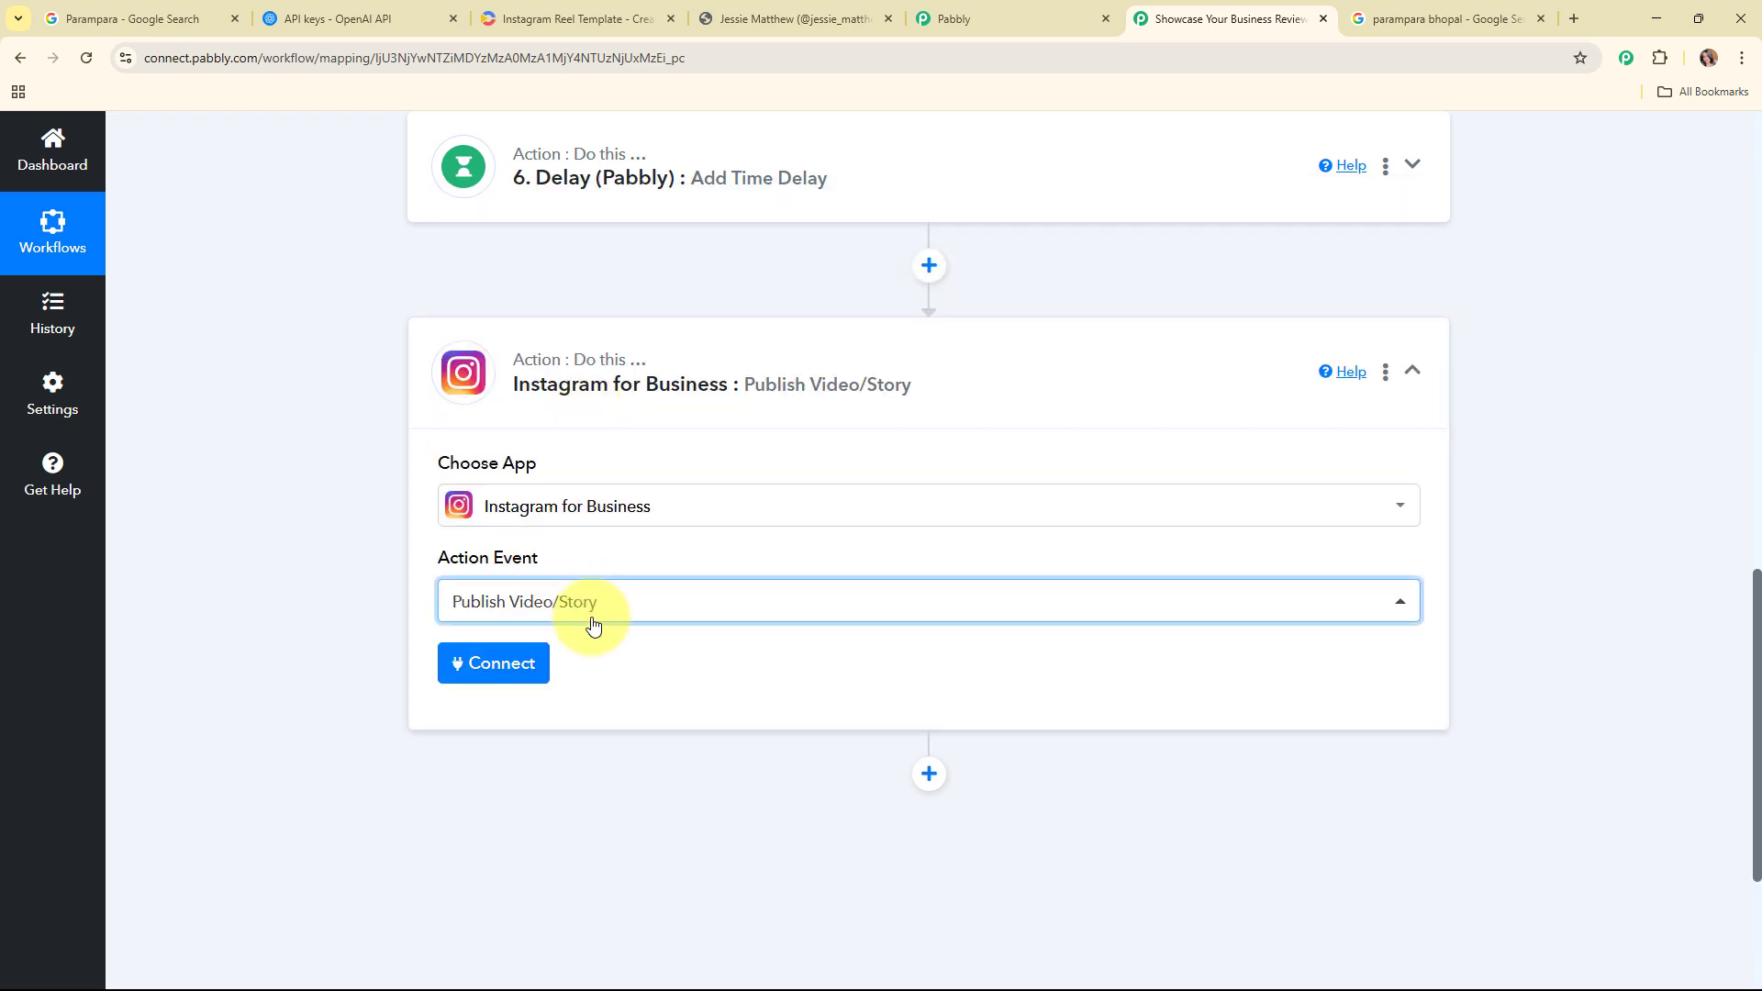
{"action": "left_click", "coordinate": [525, 679]}
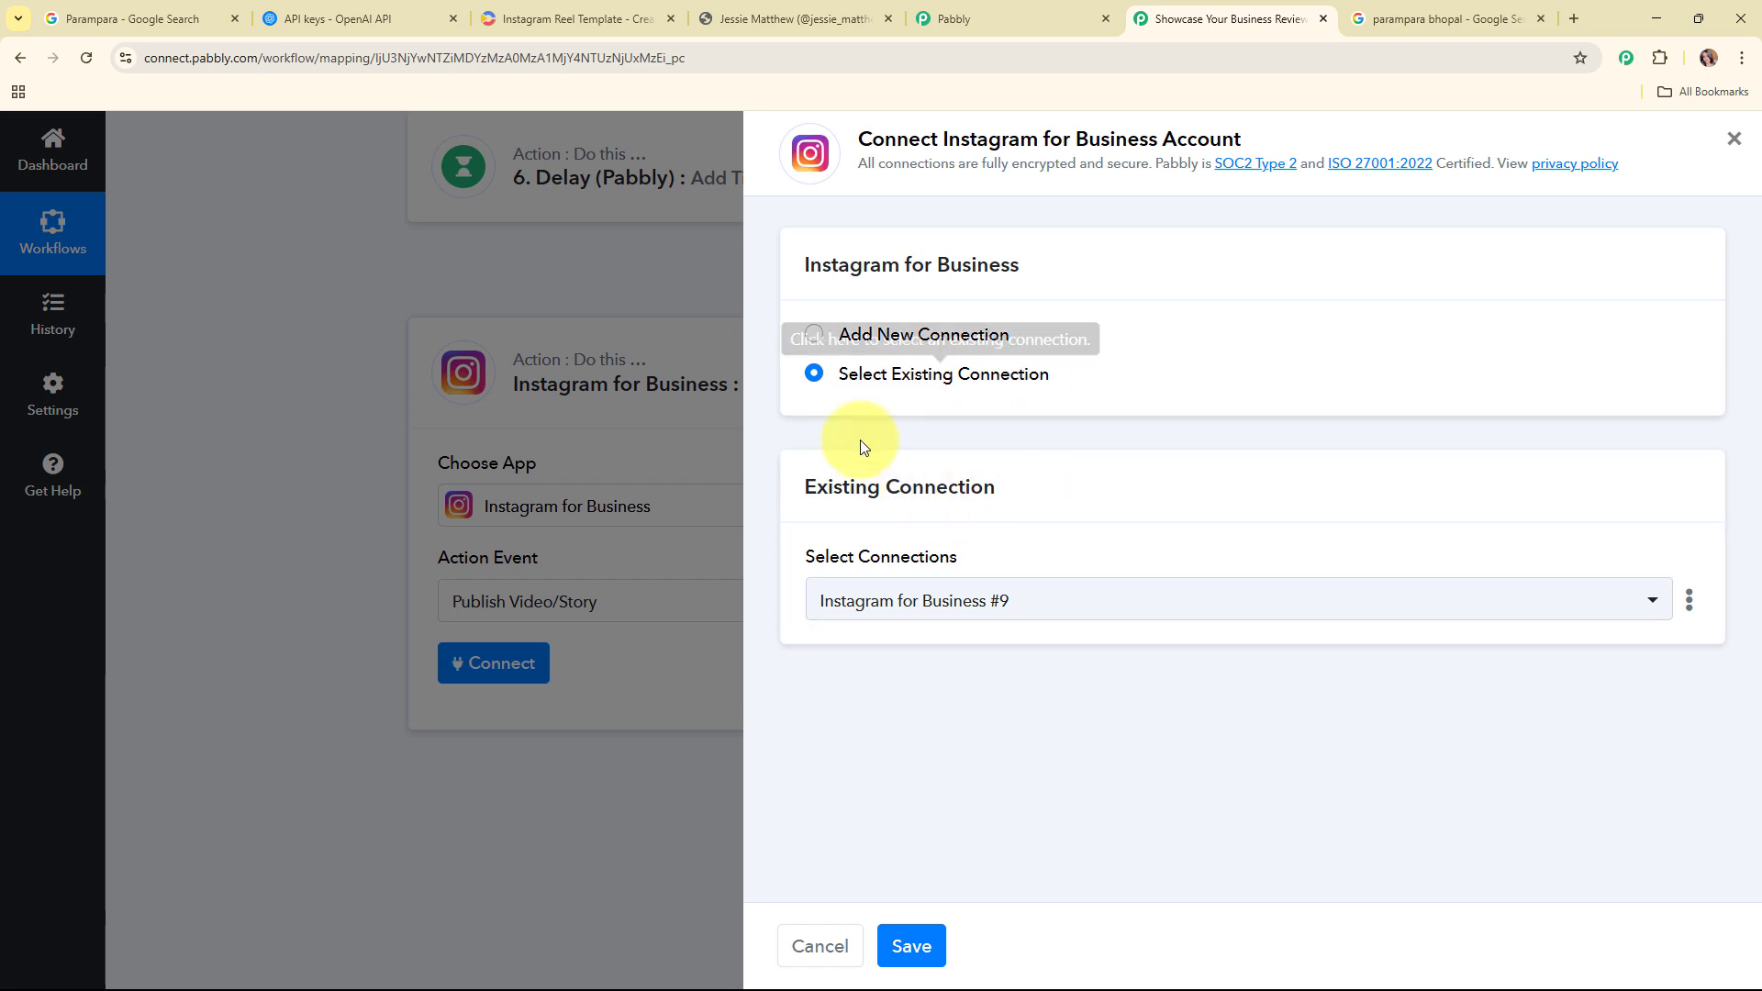
{"action": "left_click", "coordinate": [919, 960]}
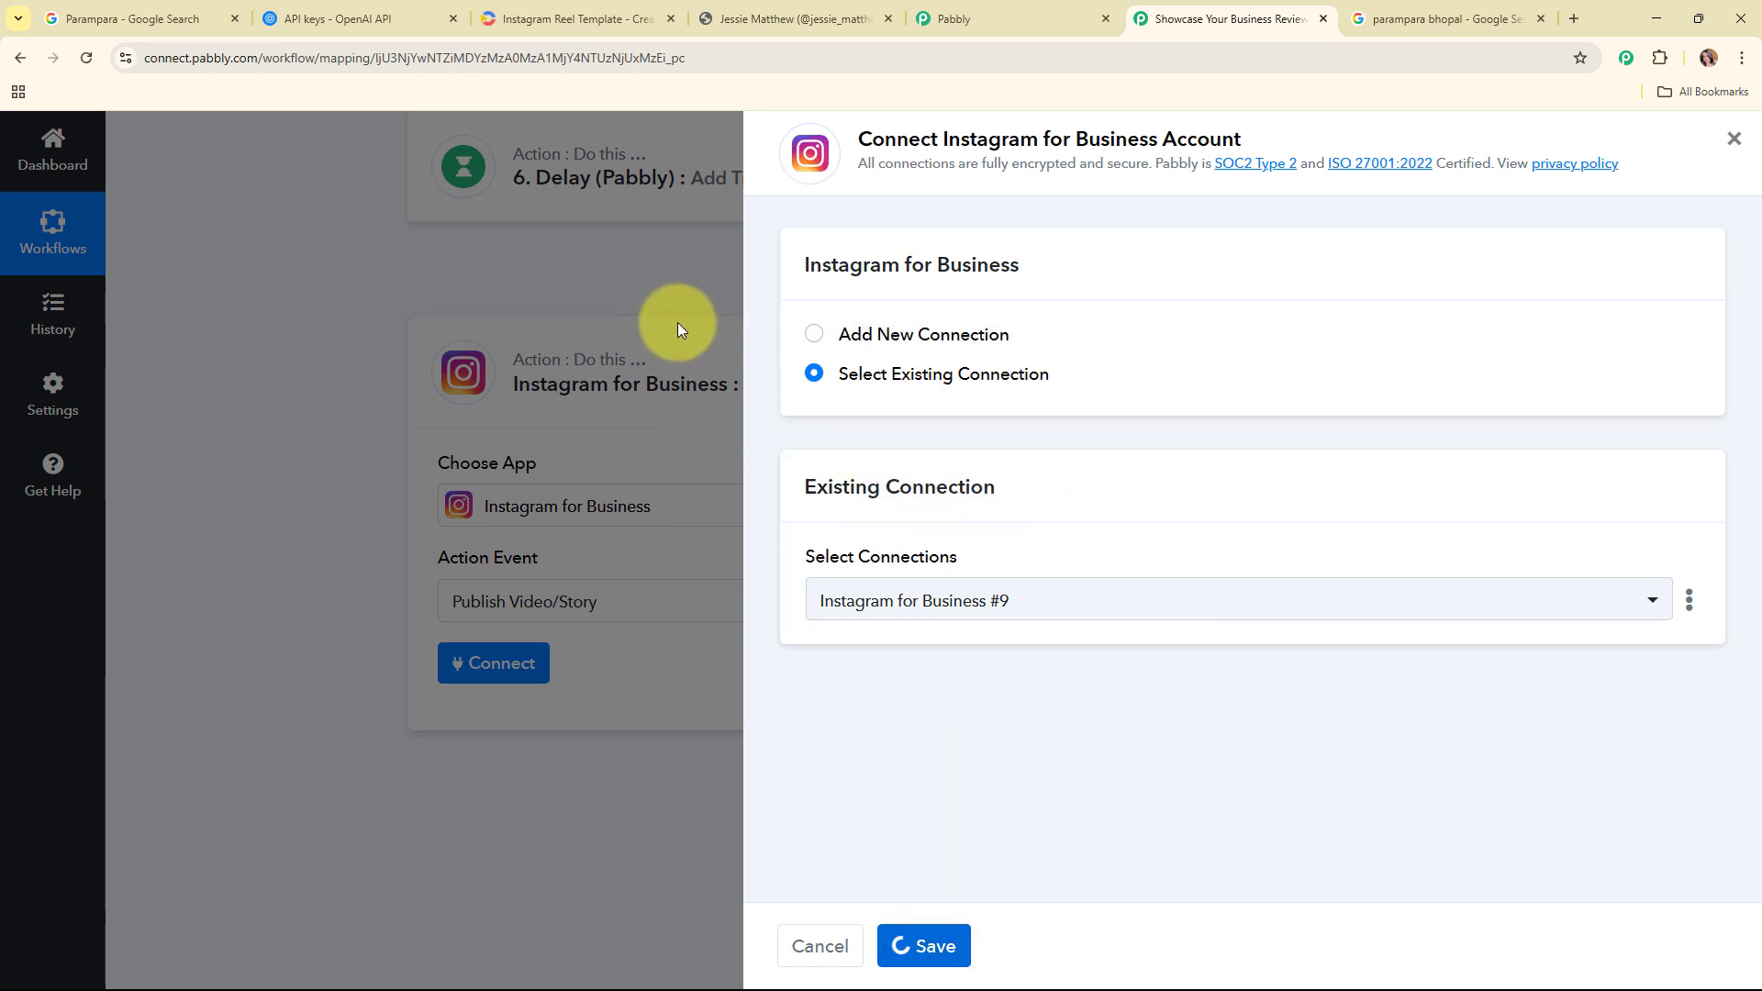
Step: Map the Create Reel Video step's Id into Photo/Video ID, then save and send a test request
{"action": "scroll", "coordinate": [940, 423], "scroll_direction": "down", "scroll_amount": 4}
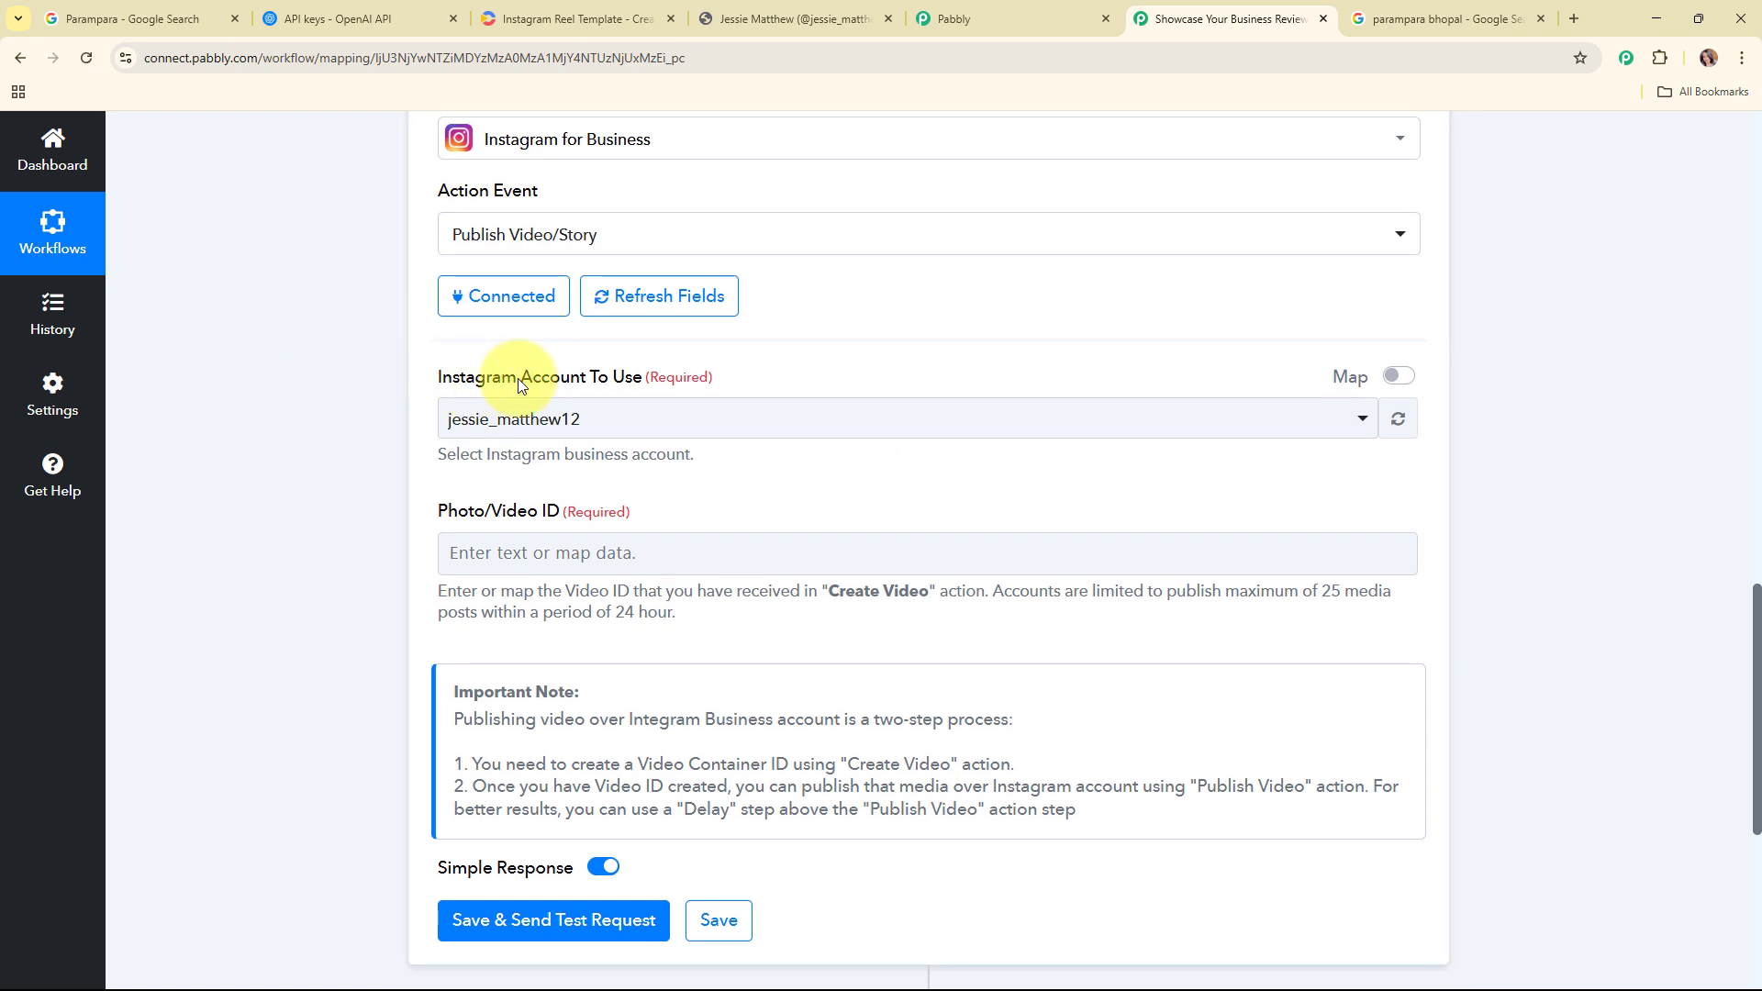
{"action": "left_click", "coordinate": [493, 561]}
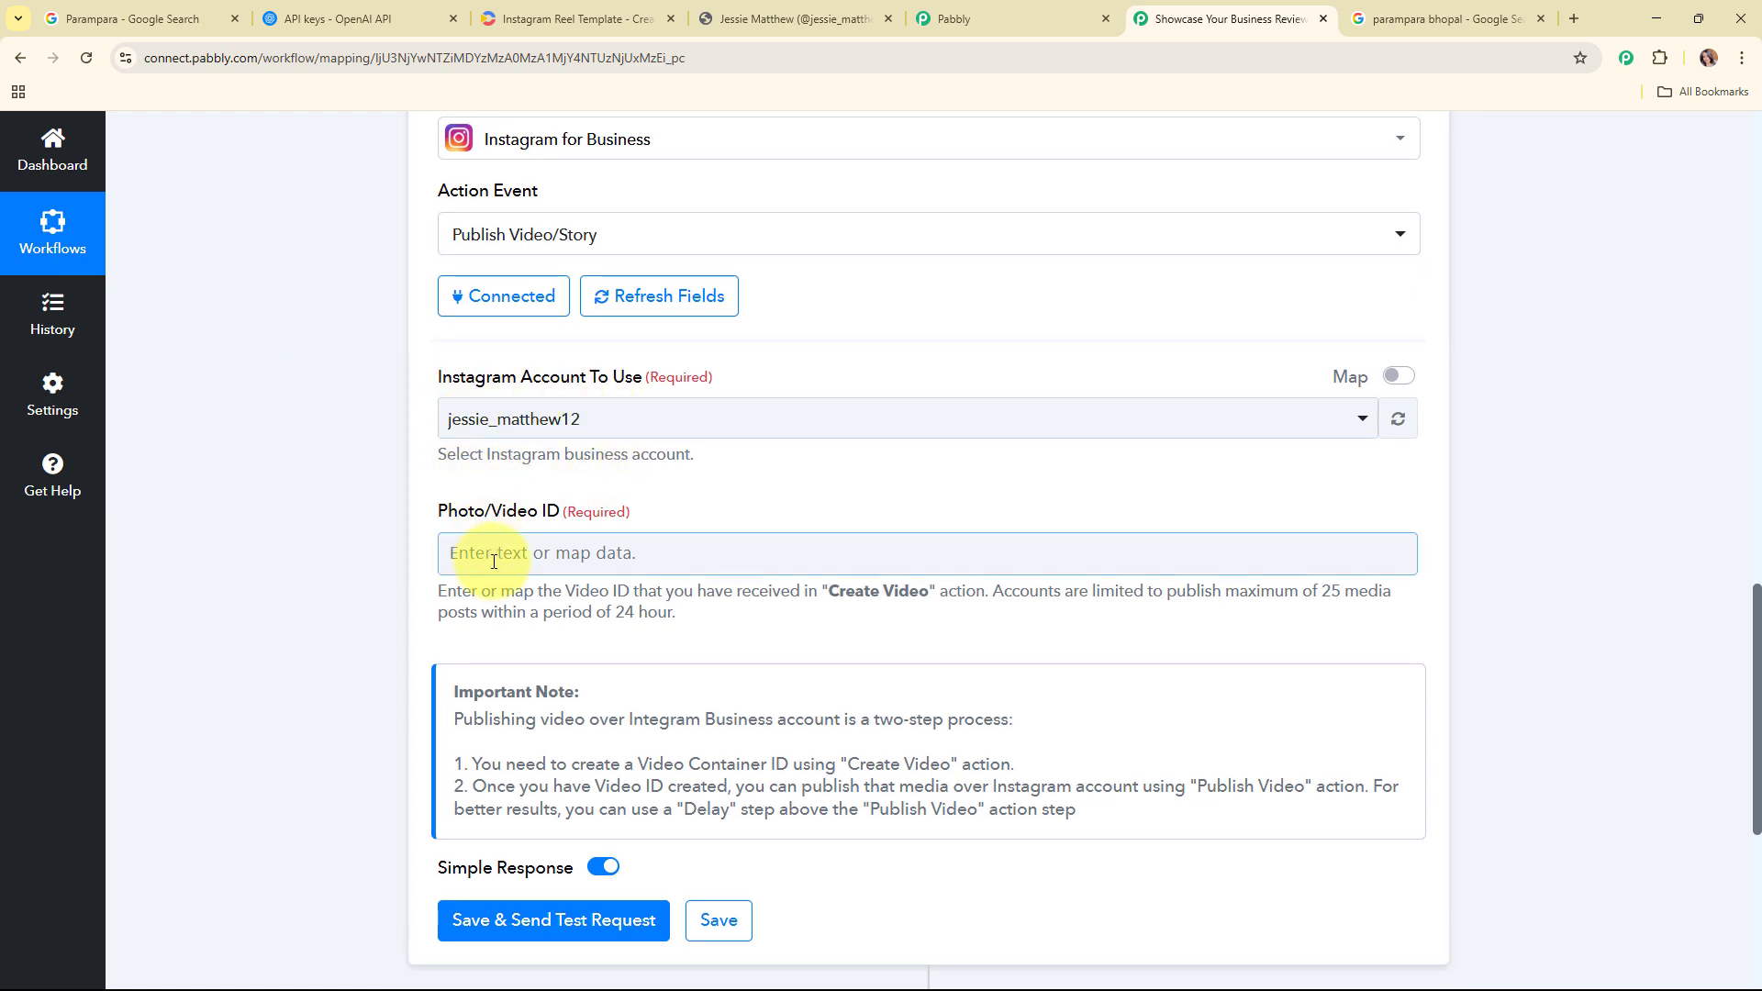
{"action": "scroll", "coordinate": [983, 437], "scroll_direction": "down", "scroll_amount": 6}
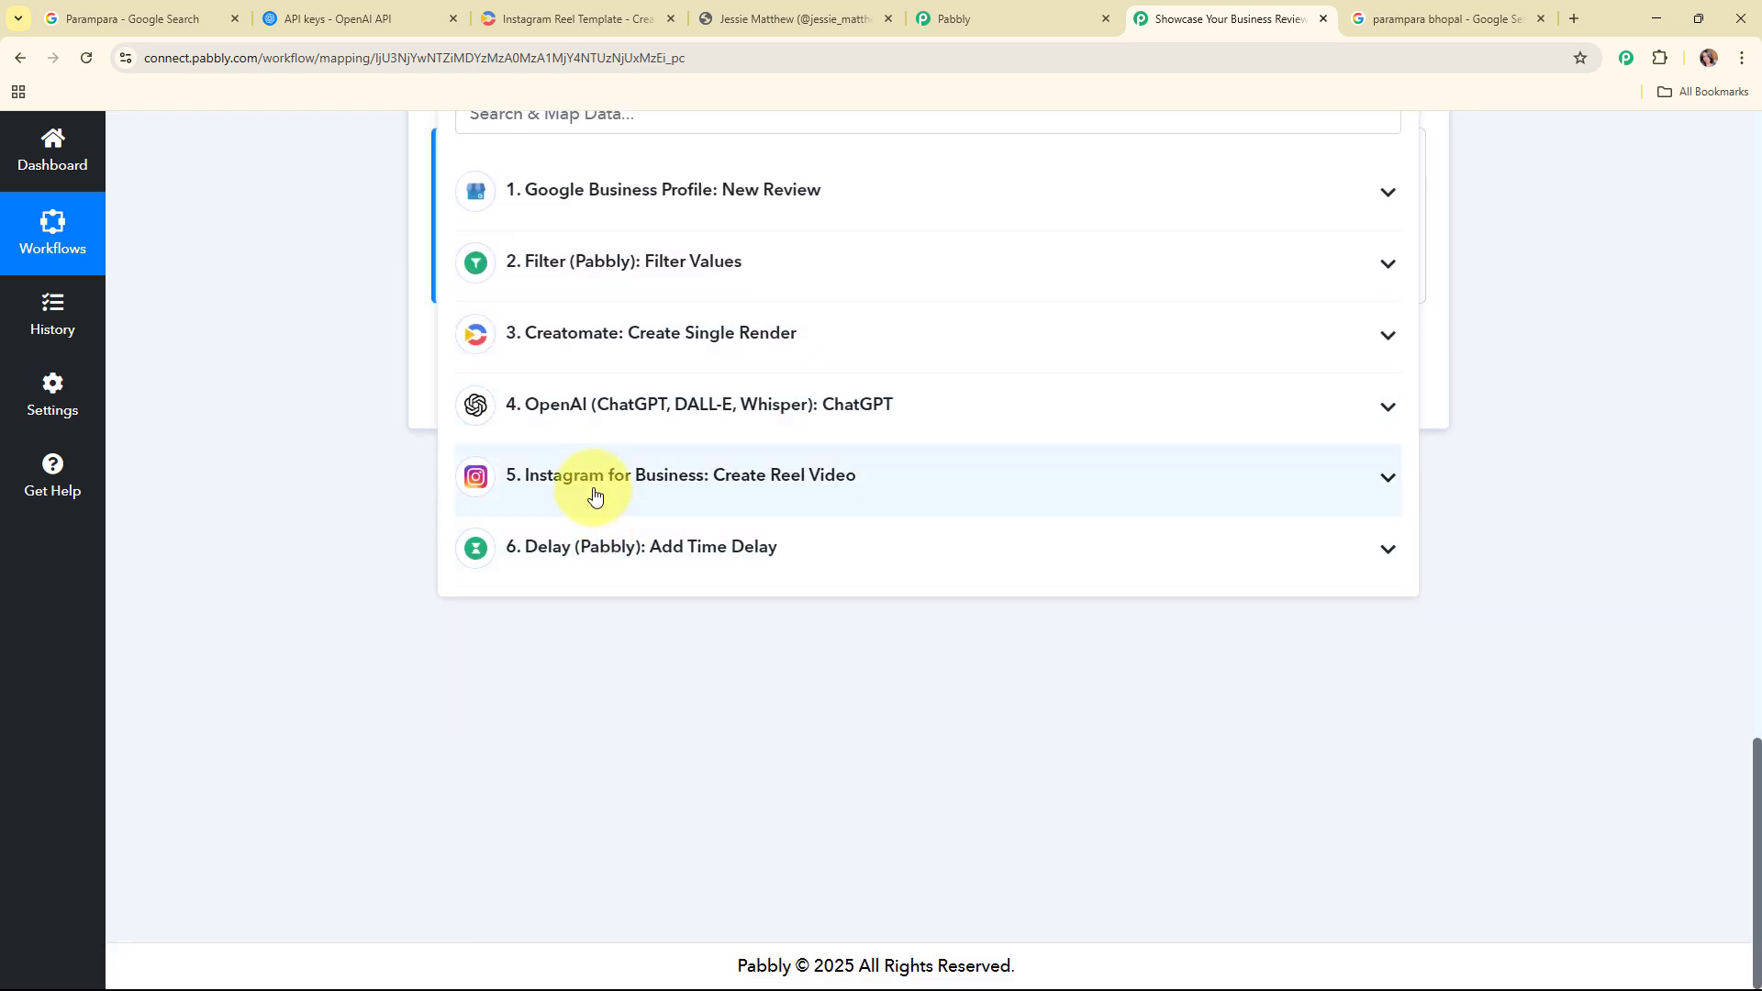
{"action": "left_click", "coordinate": [595, 496]}
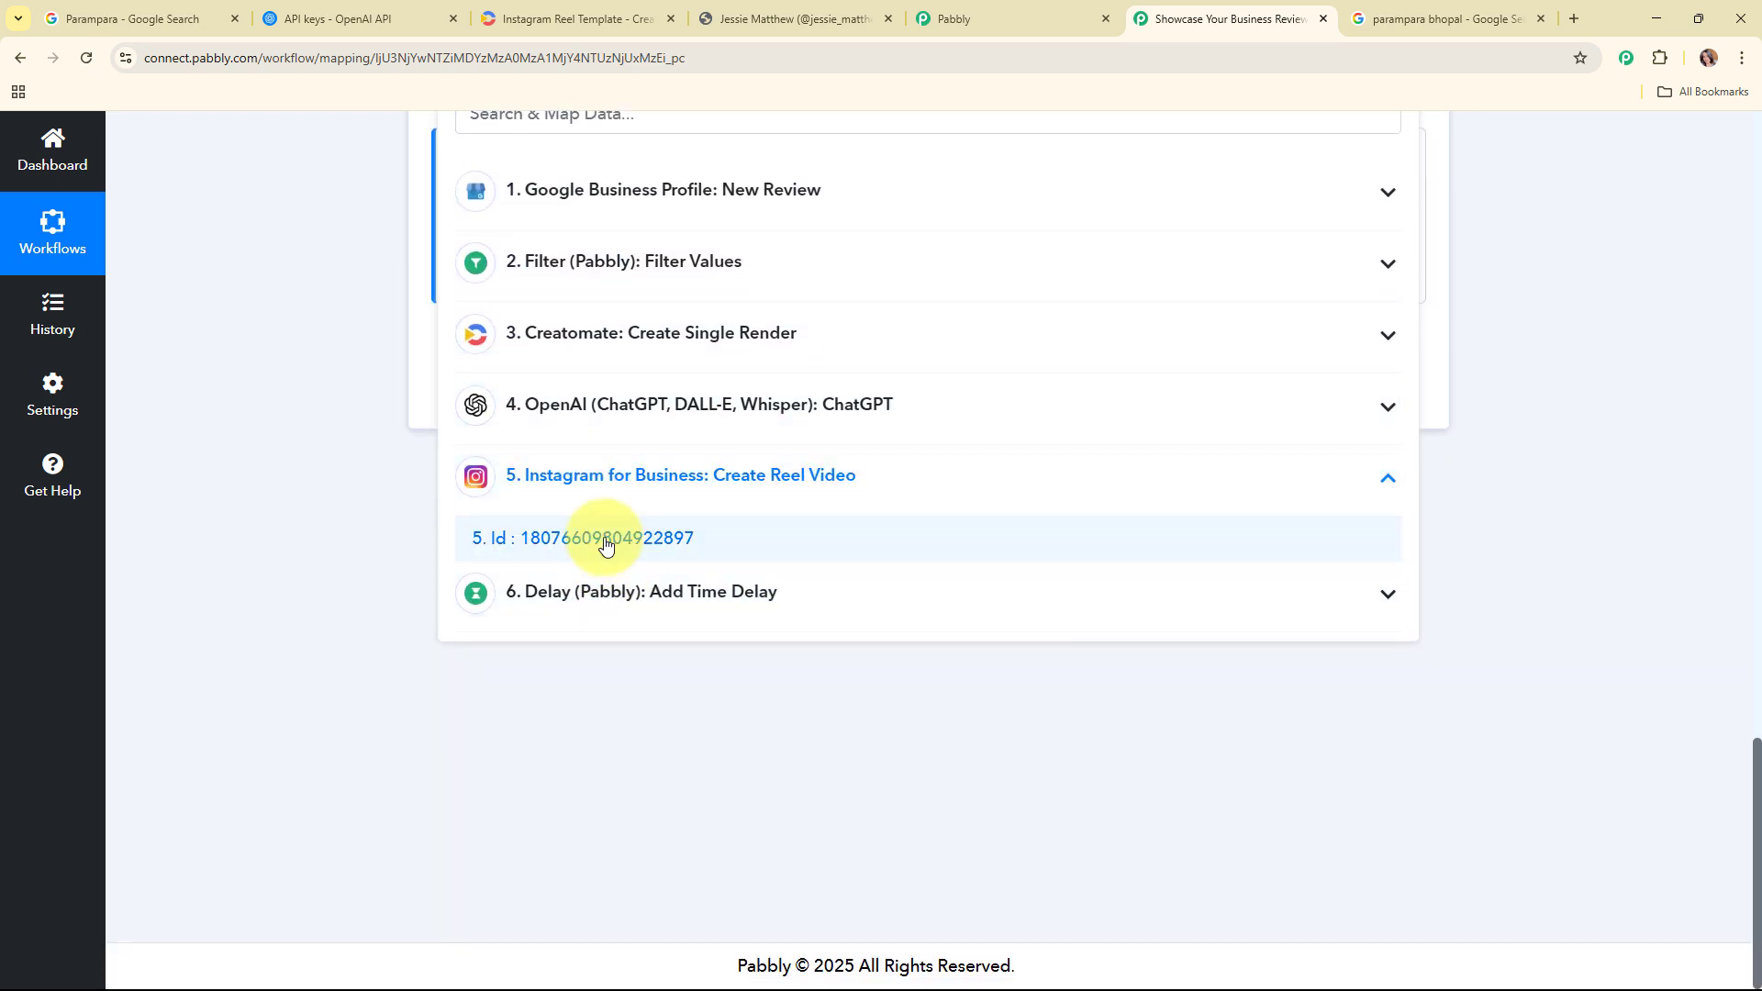
{"action": "left_click", "coordinate": [604, 542]}
{"action": "left_click", "coordinate": [527, 511]}
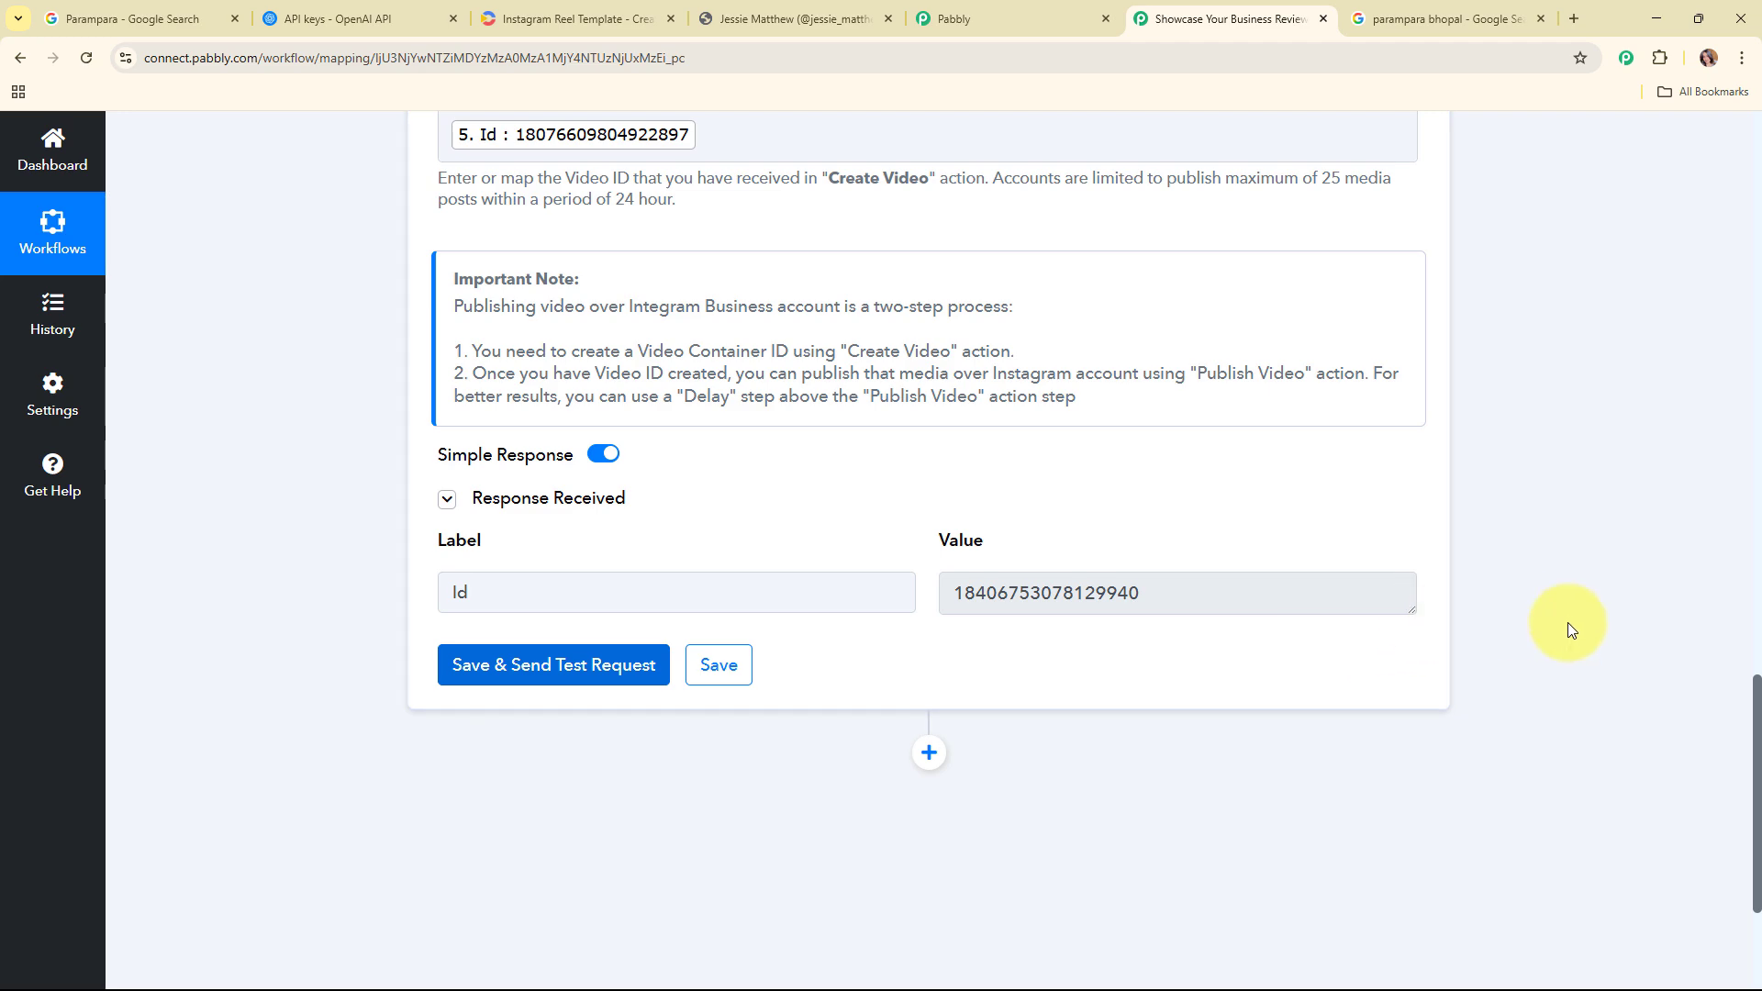
Step: Open the Instagram profile in the other tab to view the newly published reel and caption
{"action": "scroll", "coordinate": [1567, 624], "scroll_direction": "up", "scroll_amount": 9}
{"action": "left_click", "coordinate": [1104, 500]}
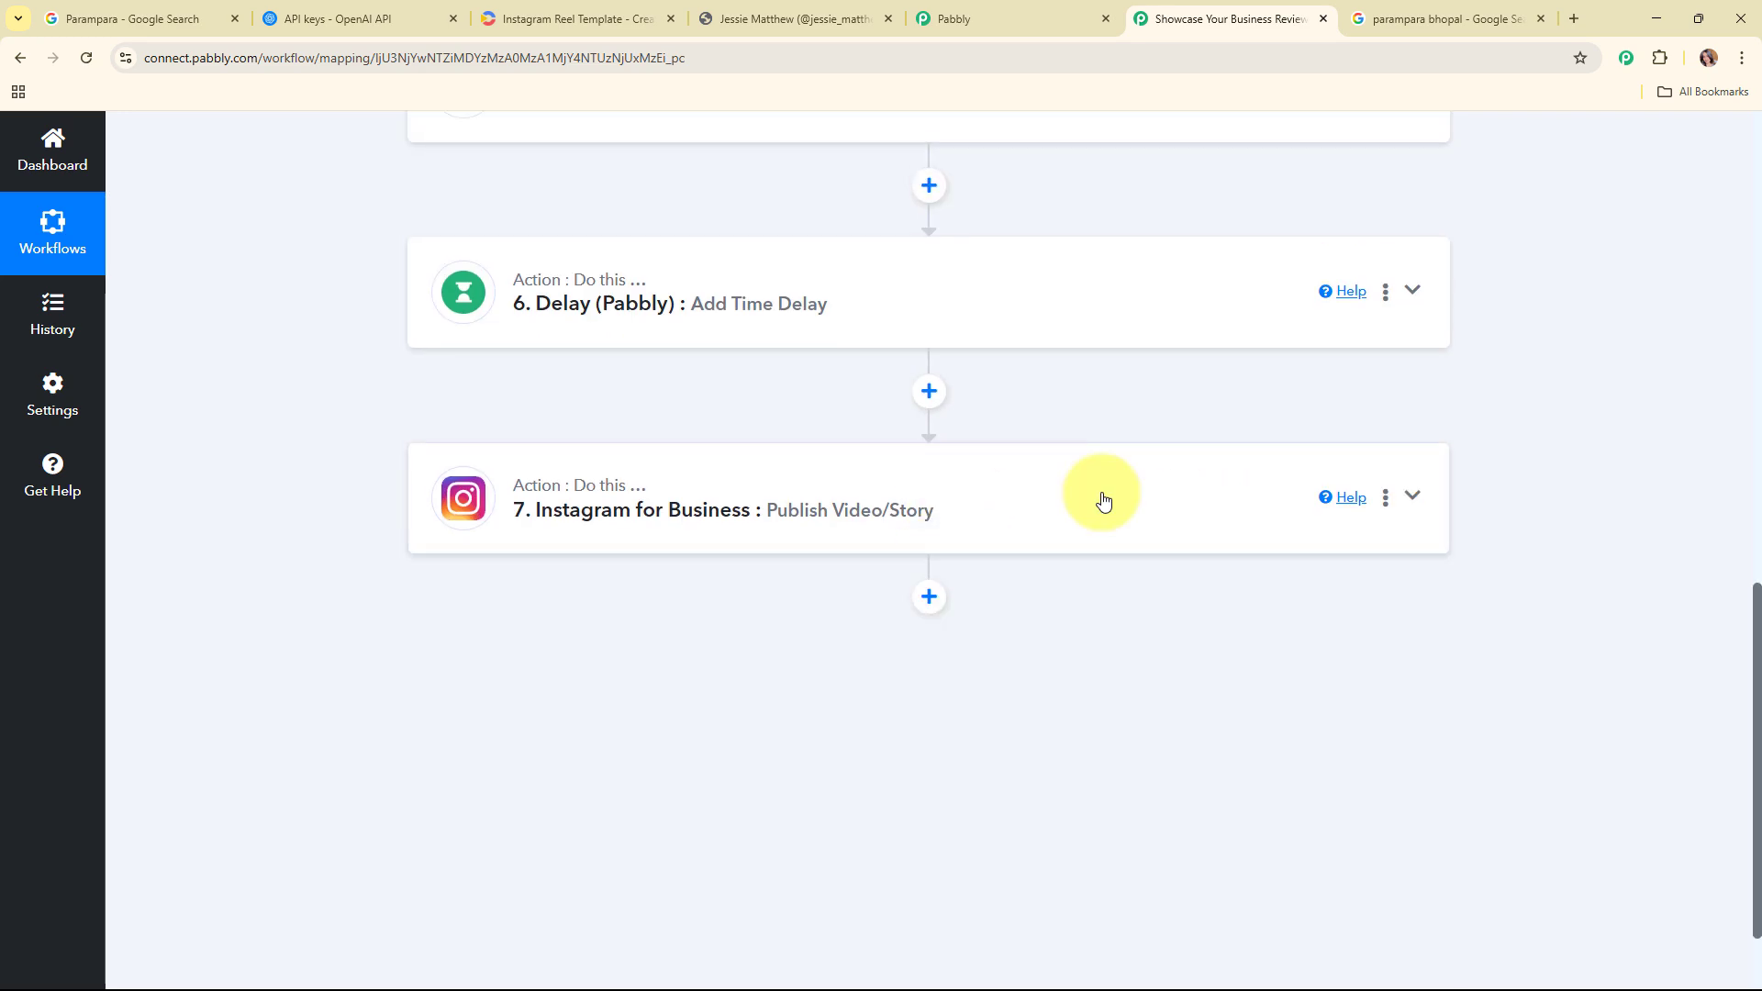
{"action": "scroll", "coordinate": [1090, 497], "scroll_direction": "up", "scroll_amount": 12}
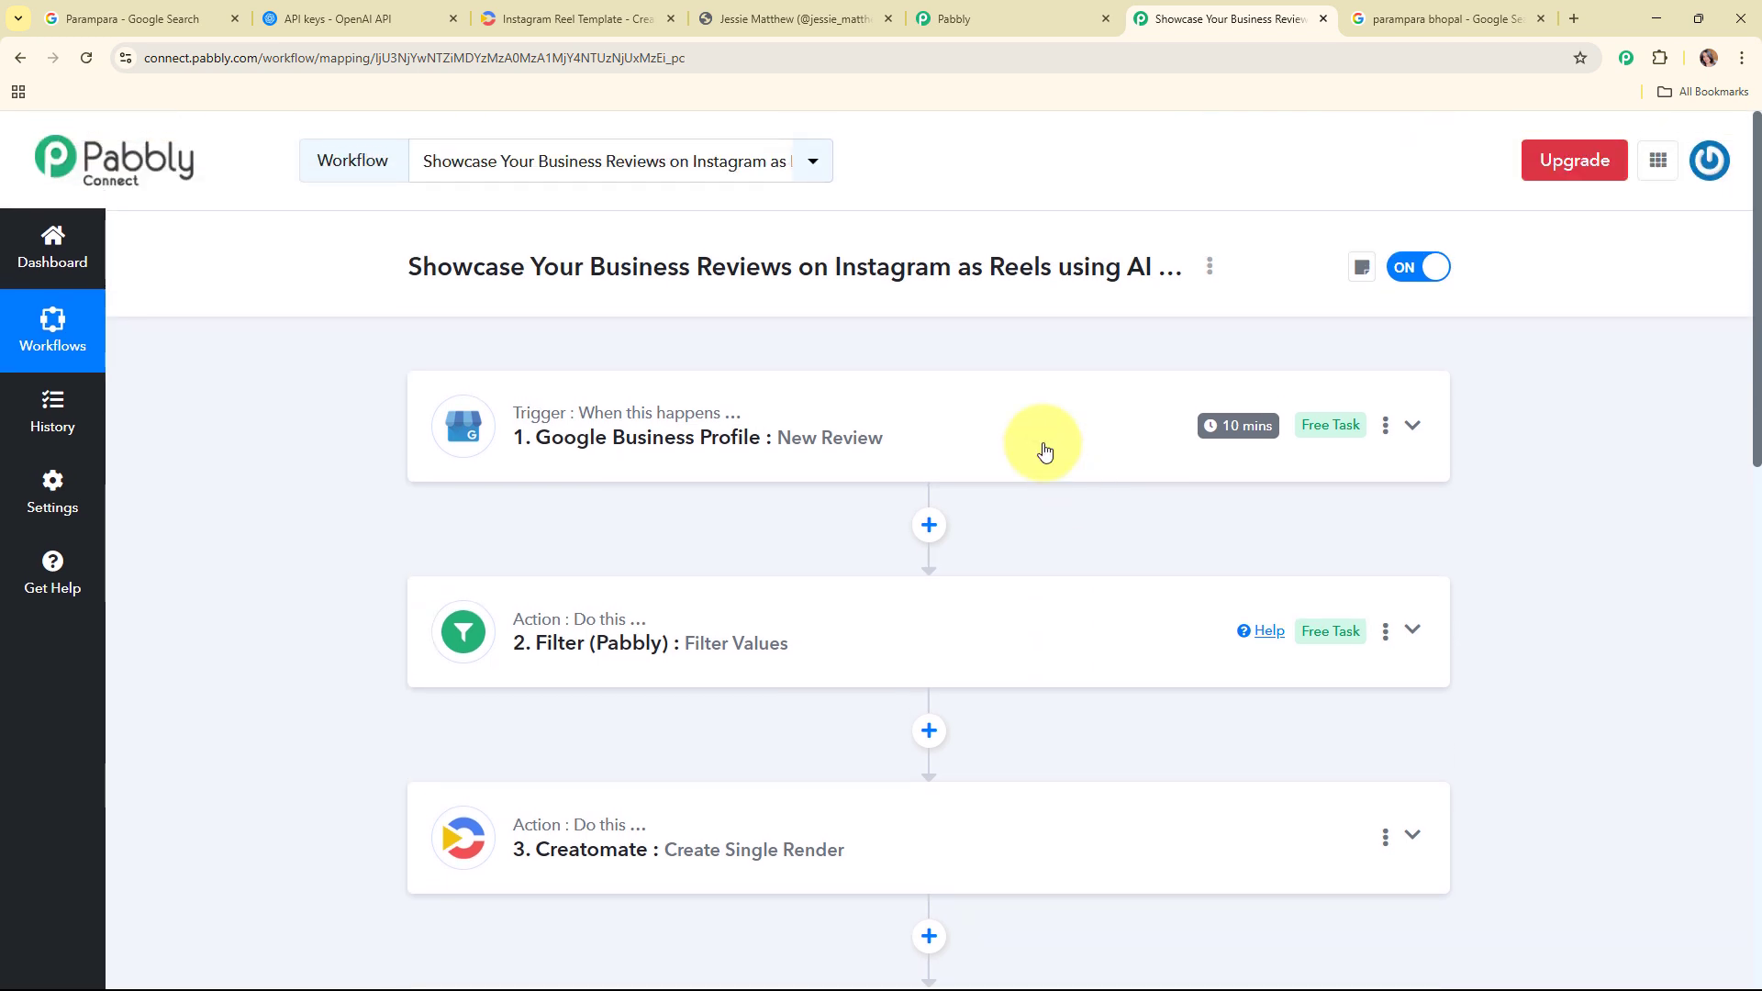
{"action": "left_click", "coordinate": [853, 18]}
{"action": "left_click", "coordinate": [632, 393]}
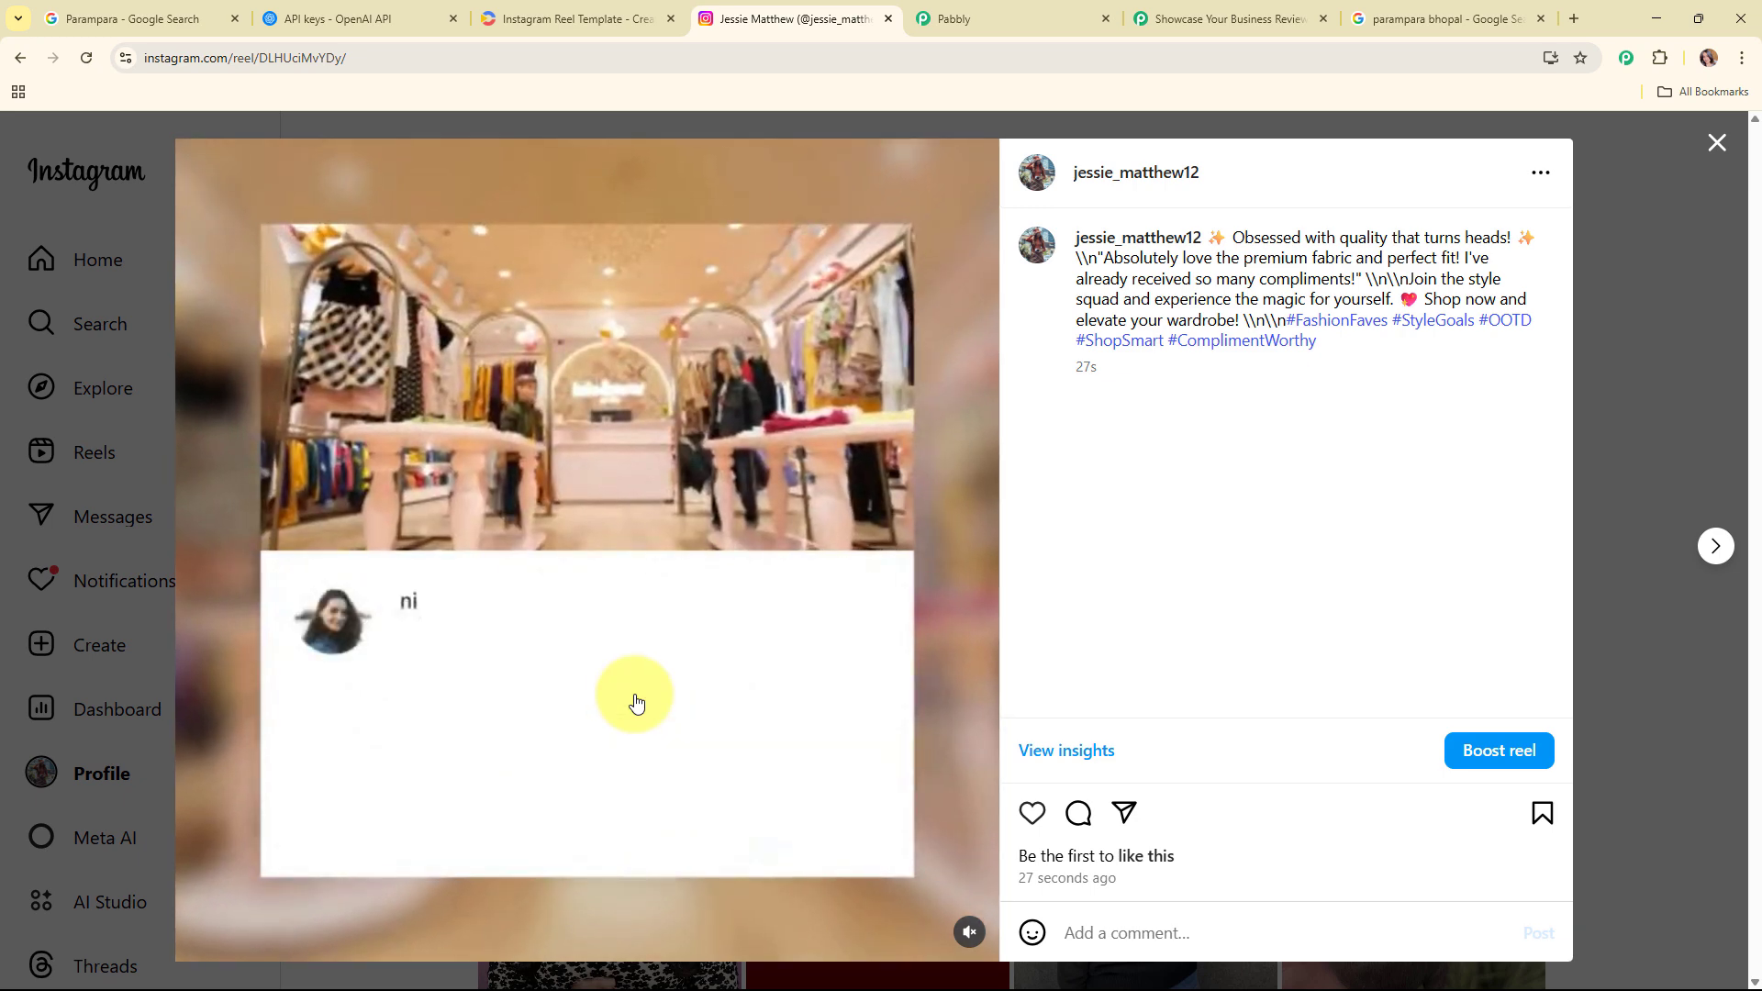
{"action": "left_click", "coordinate": [1216, 22]}
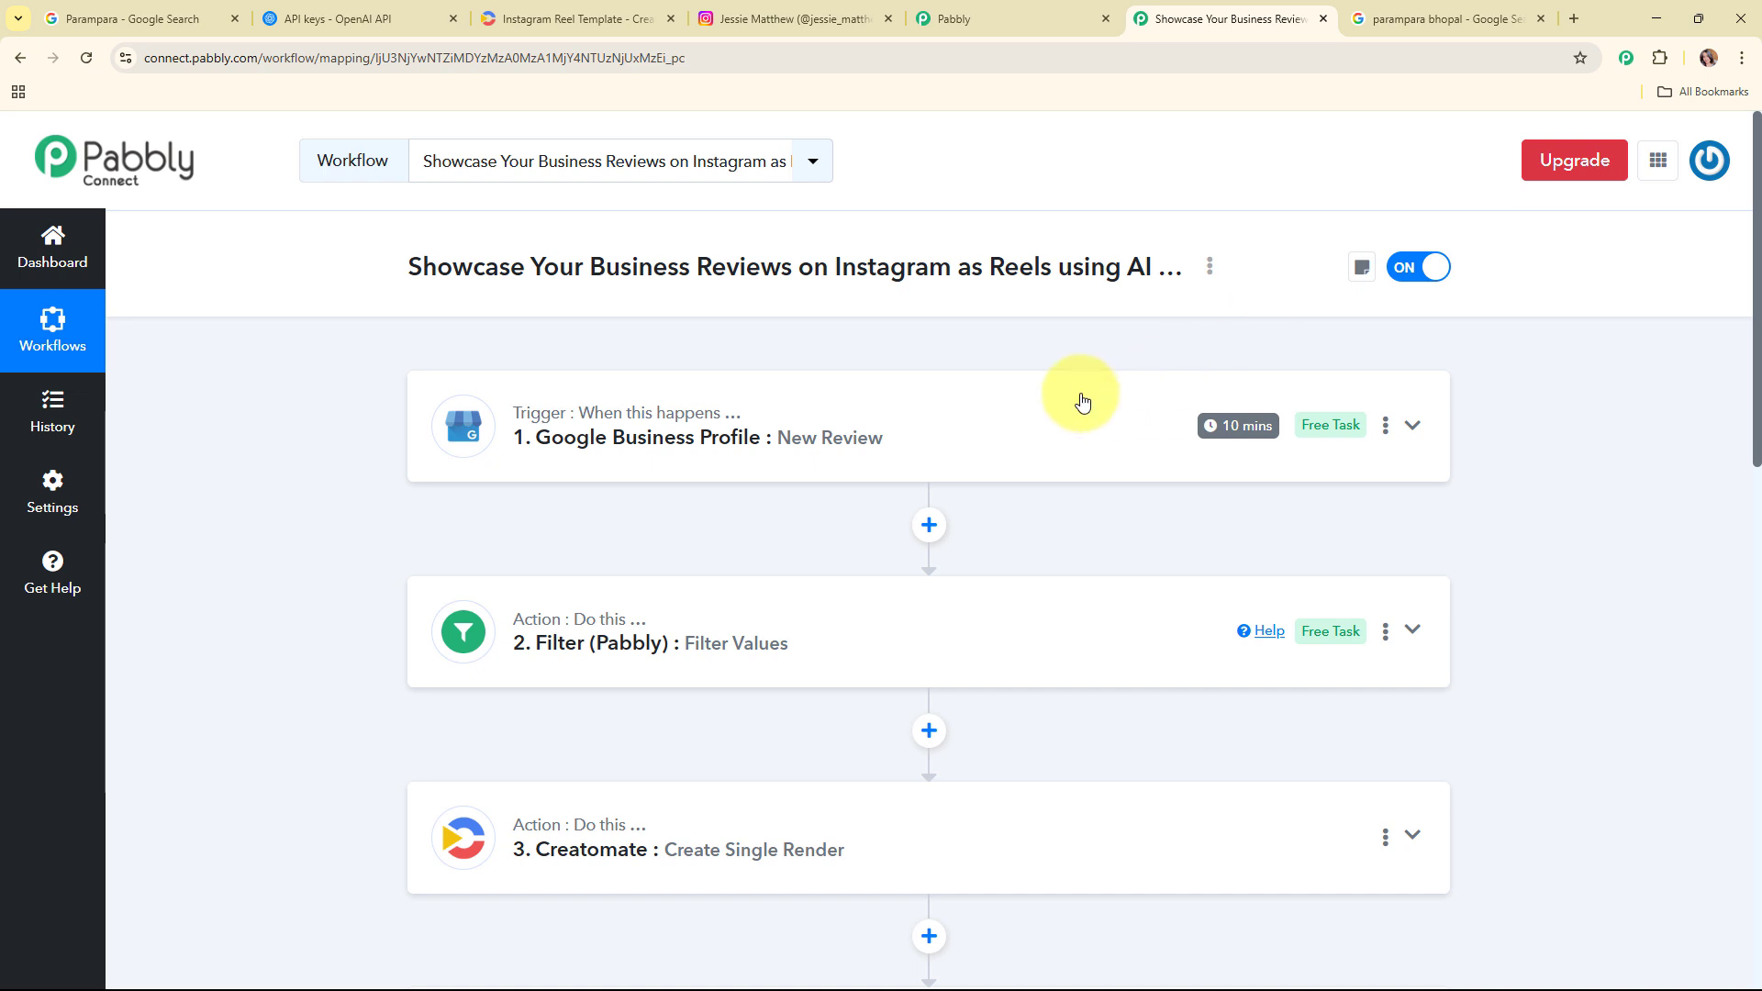
Step: Scroll through the complete workflow to review all seven steps in order
{"action": "scroll", "coordinate": [1009, 367], "scroll_direction": "down", "scroll_amount": 2}
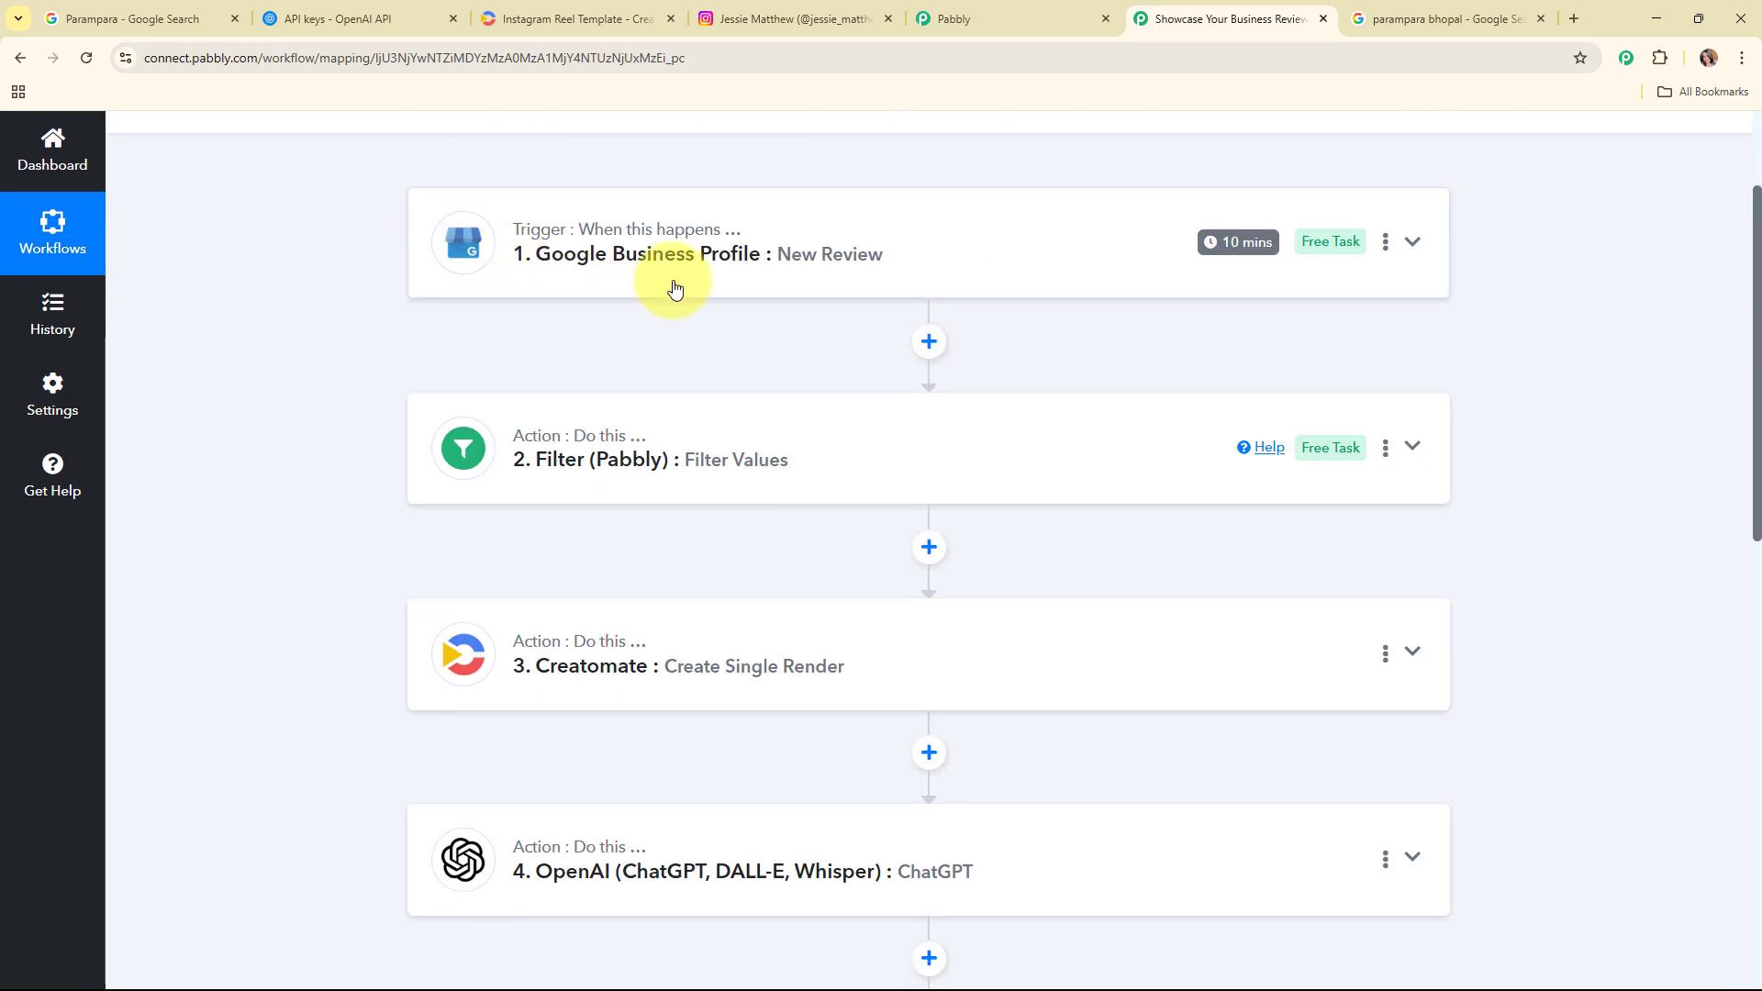
{"action": "scroll", "coordinate": [642, 321], "scroll_direction": "down", "scroll_amount": 1}
{"action": "scroll", "coordinate": [656, 415], "scroll_direction": "down", "scroll_amount": 2}
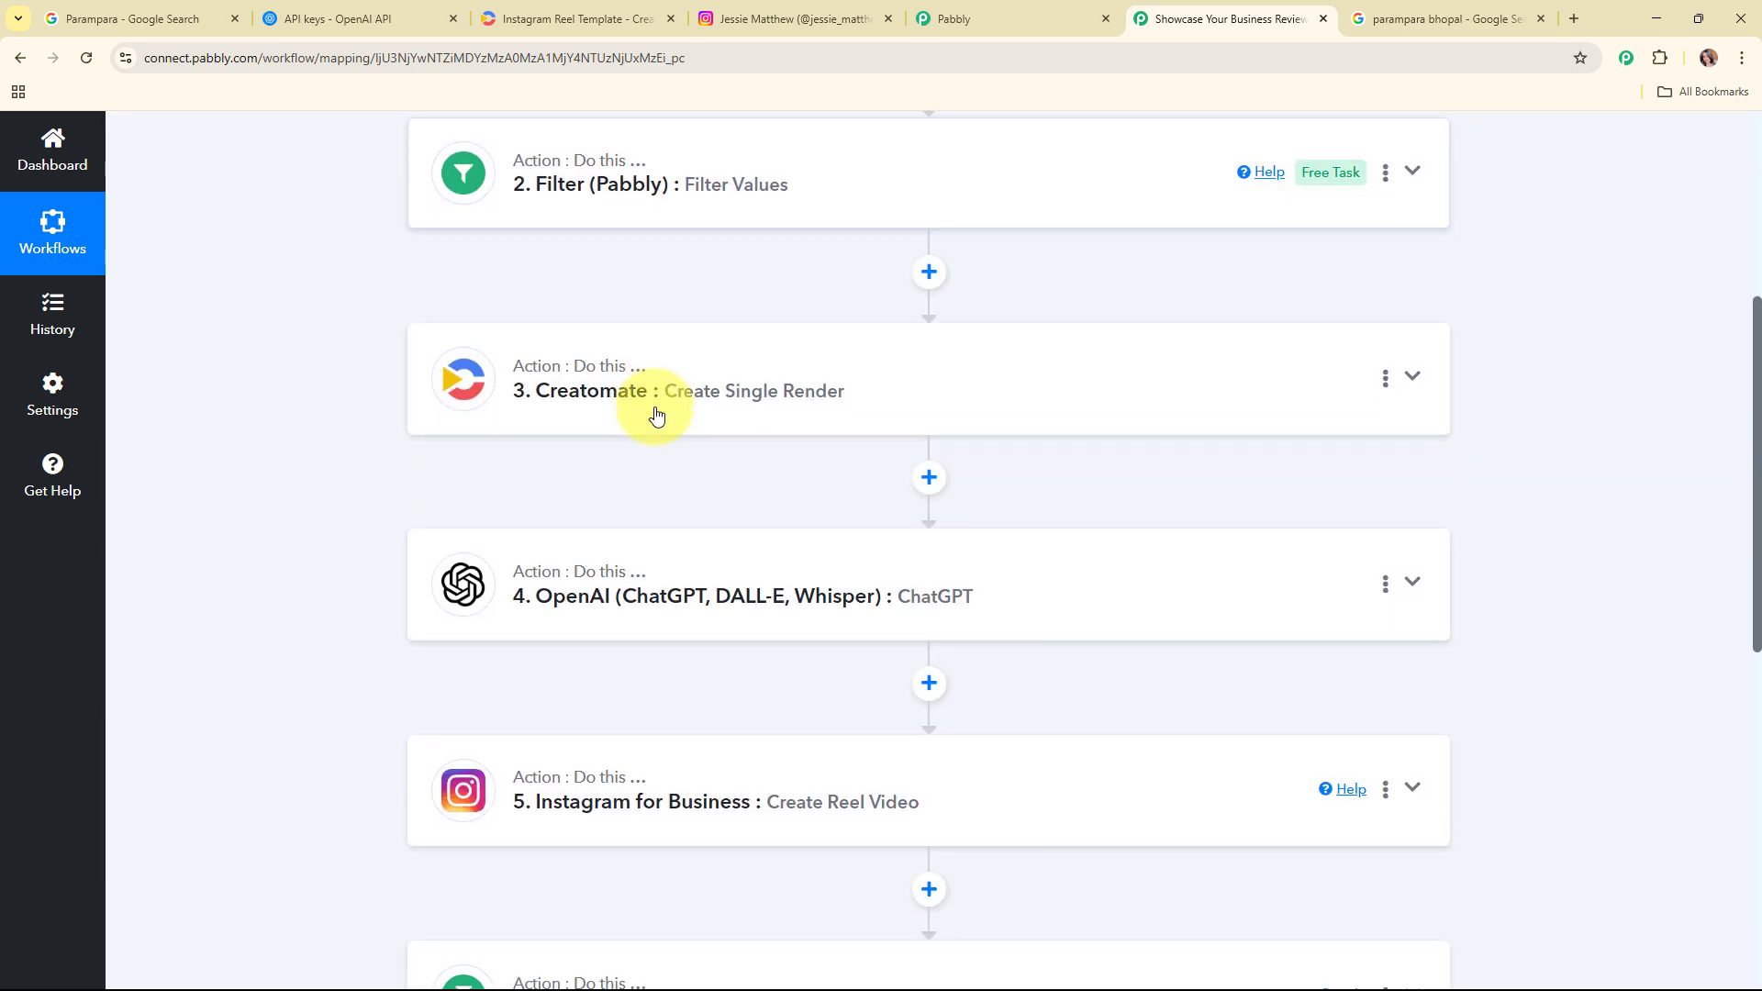
{"action": "scroll", "coordinate": [661, 413], "scroll_direction": "down", "scroll_amount": 2}
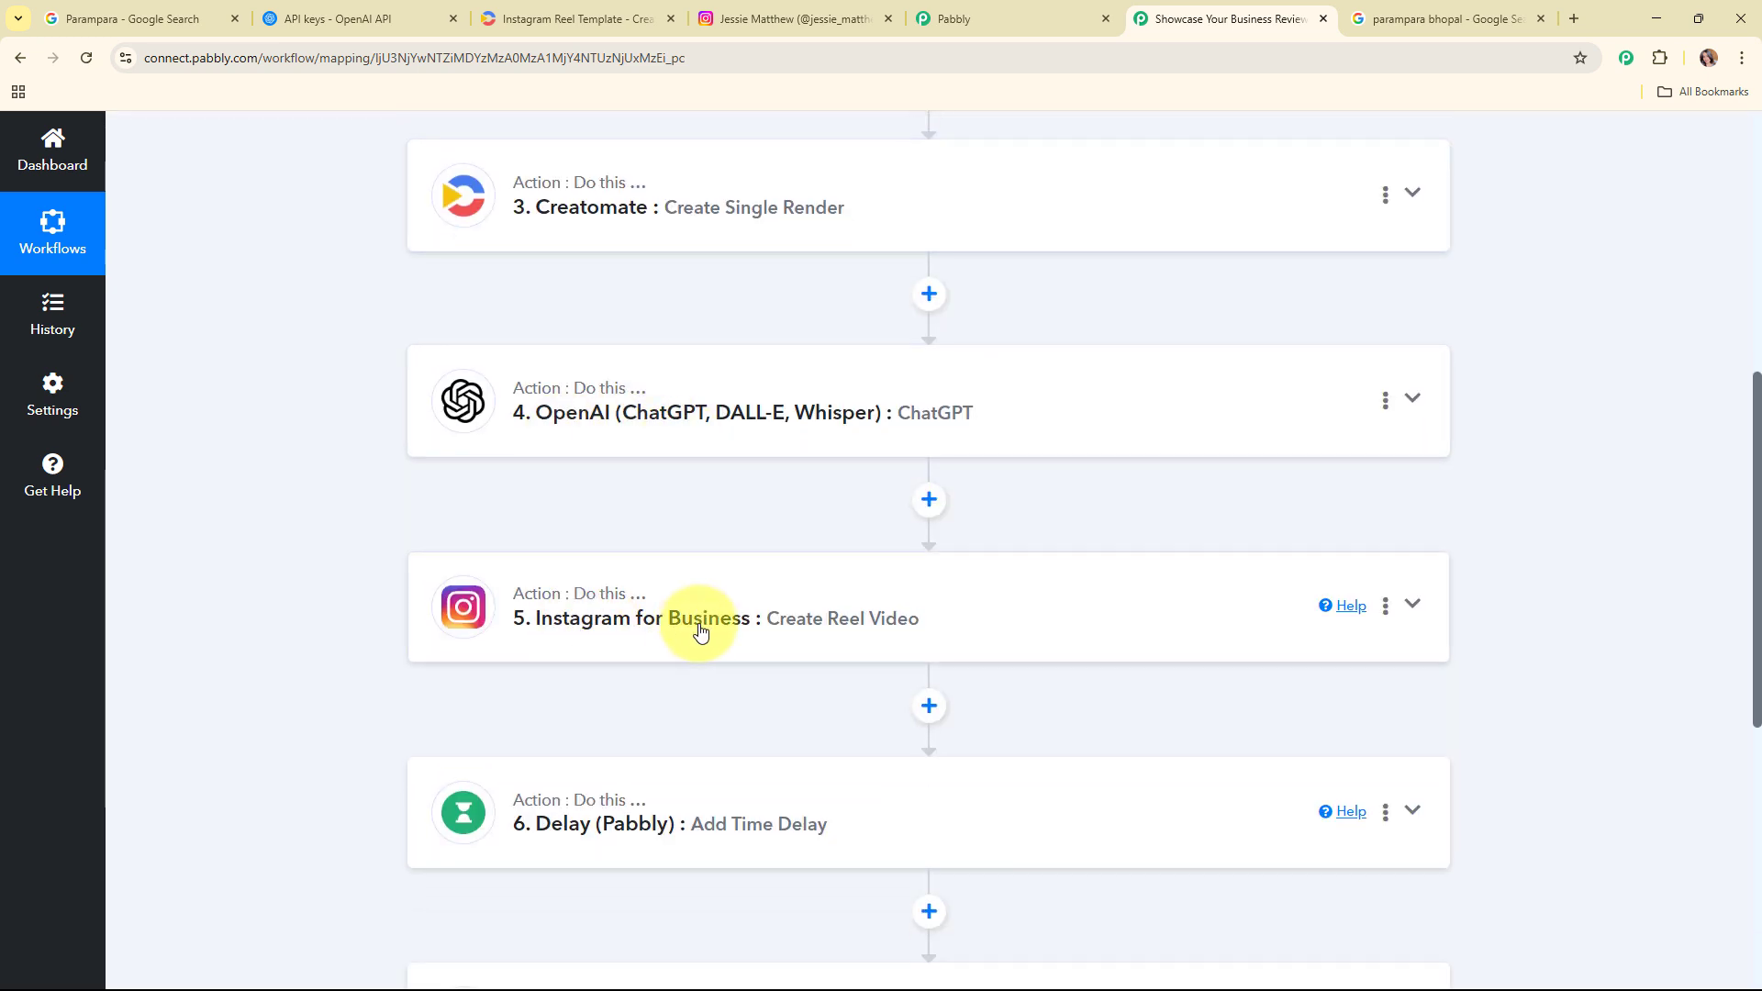
{"action": "scroll", "coordinate": [701, 624], "scroll_direction": "down", "scroll_amount": 3}
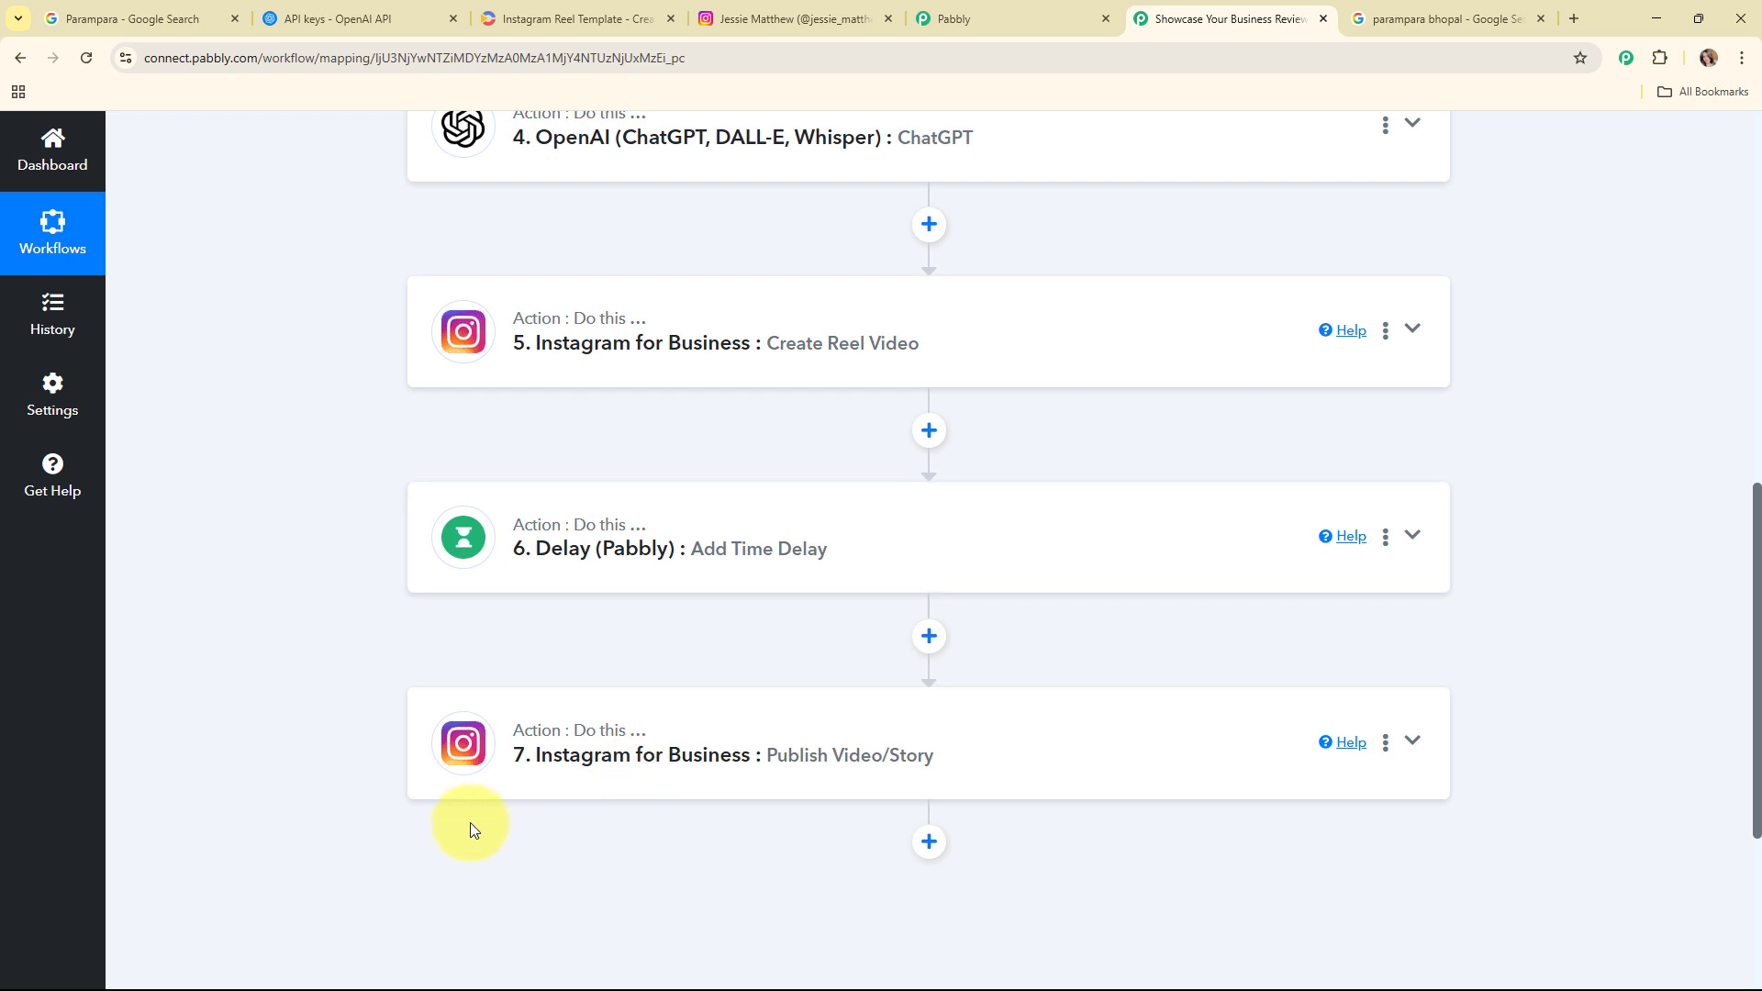
{"action": "scroll", "coordinate": [587, 597], "scroll_direction": "up", "scroll_amount": 9}
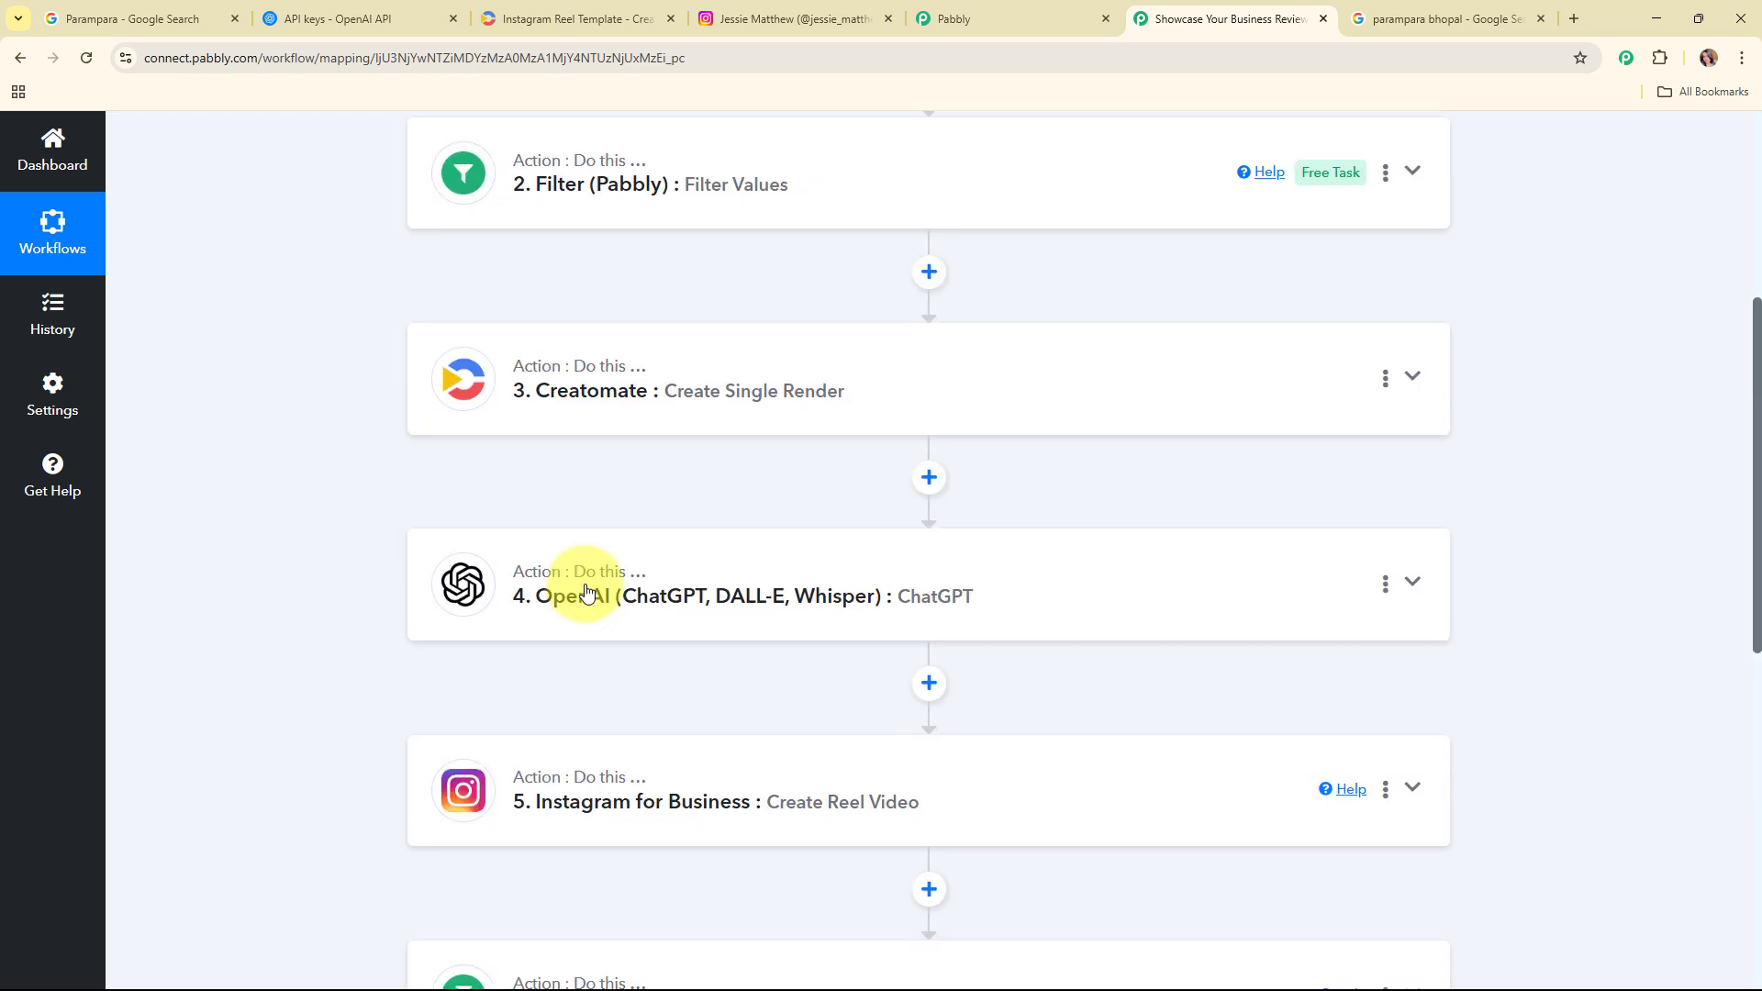
{"action": "scroll", "coordinate": [587, 592], "scroll_direction": "up", "scroll_amount": 1}
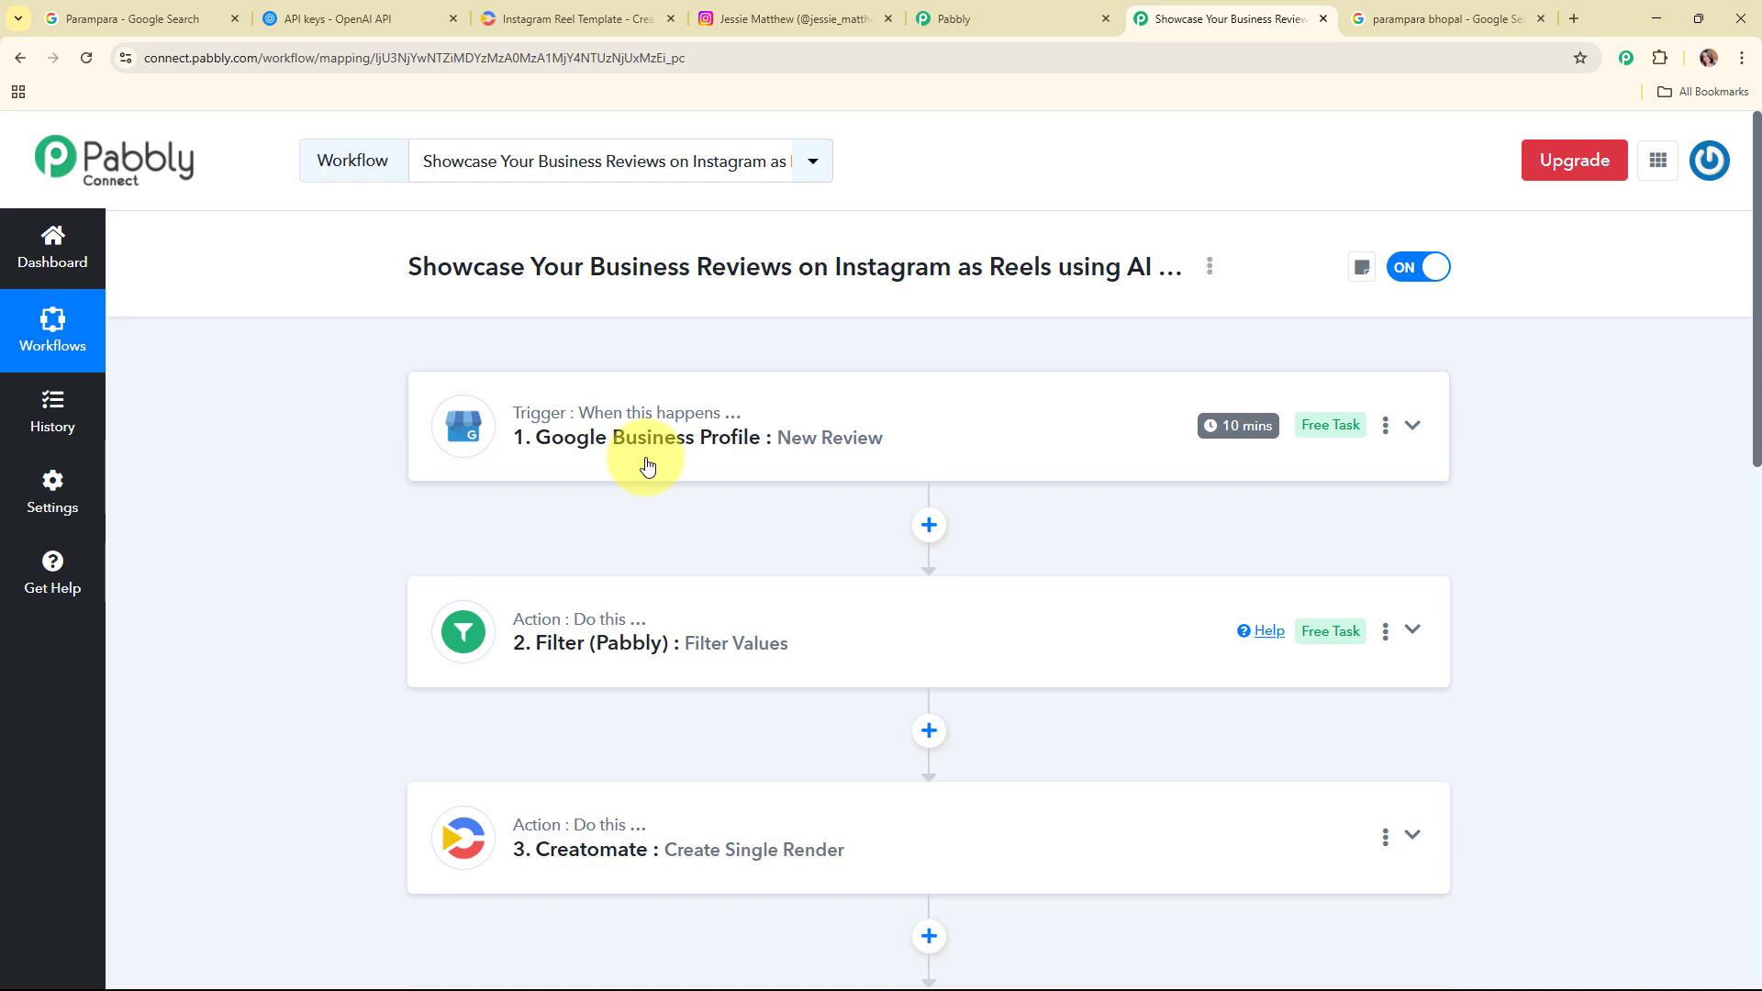
{"action": "scroll", "coordinate": [647, 465], "scroll_direction": "down", "scroll_amount": 2}
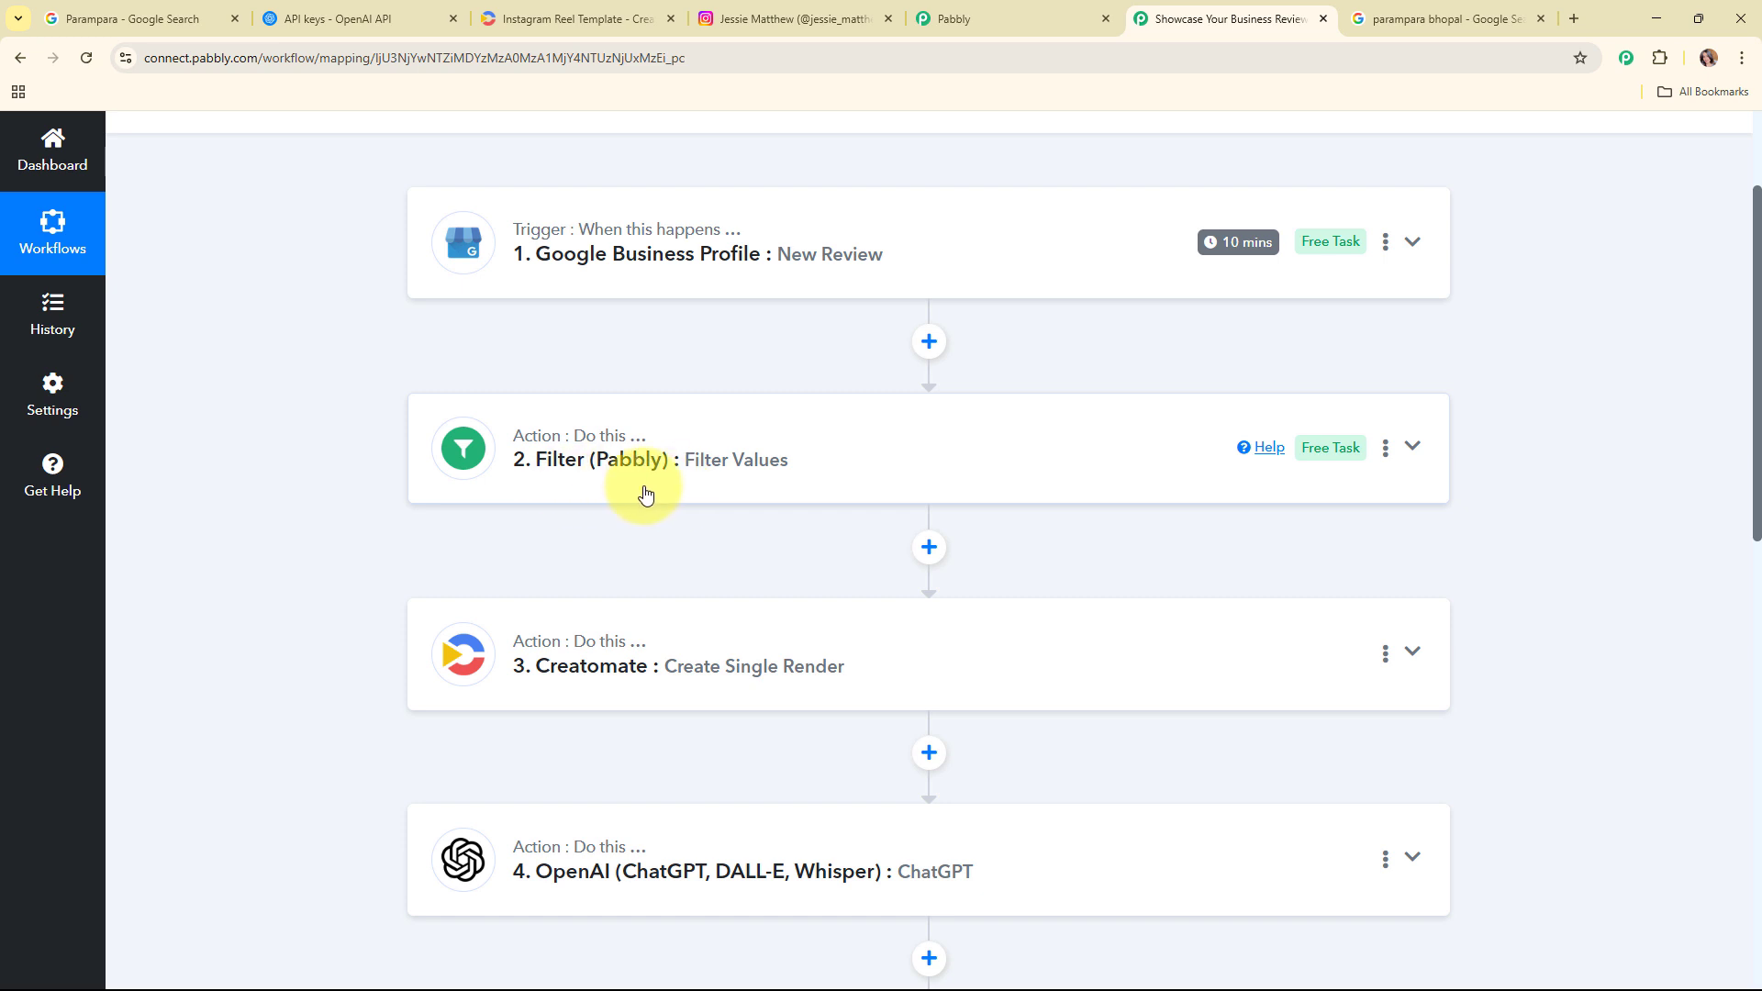
{"action": "scroll", "coordinate": [643, 493], "scroll_direction": "down", "scroll_amount": 1}
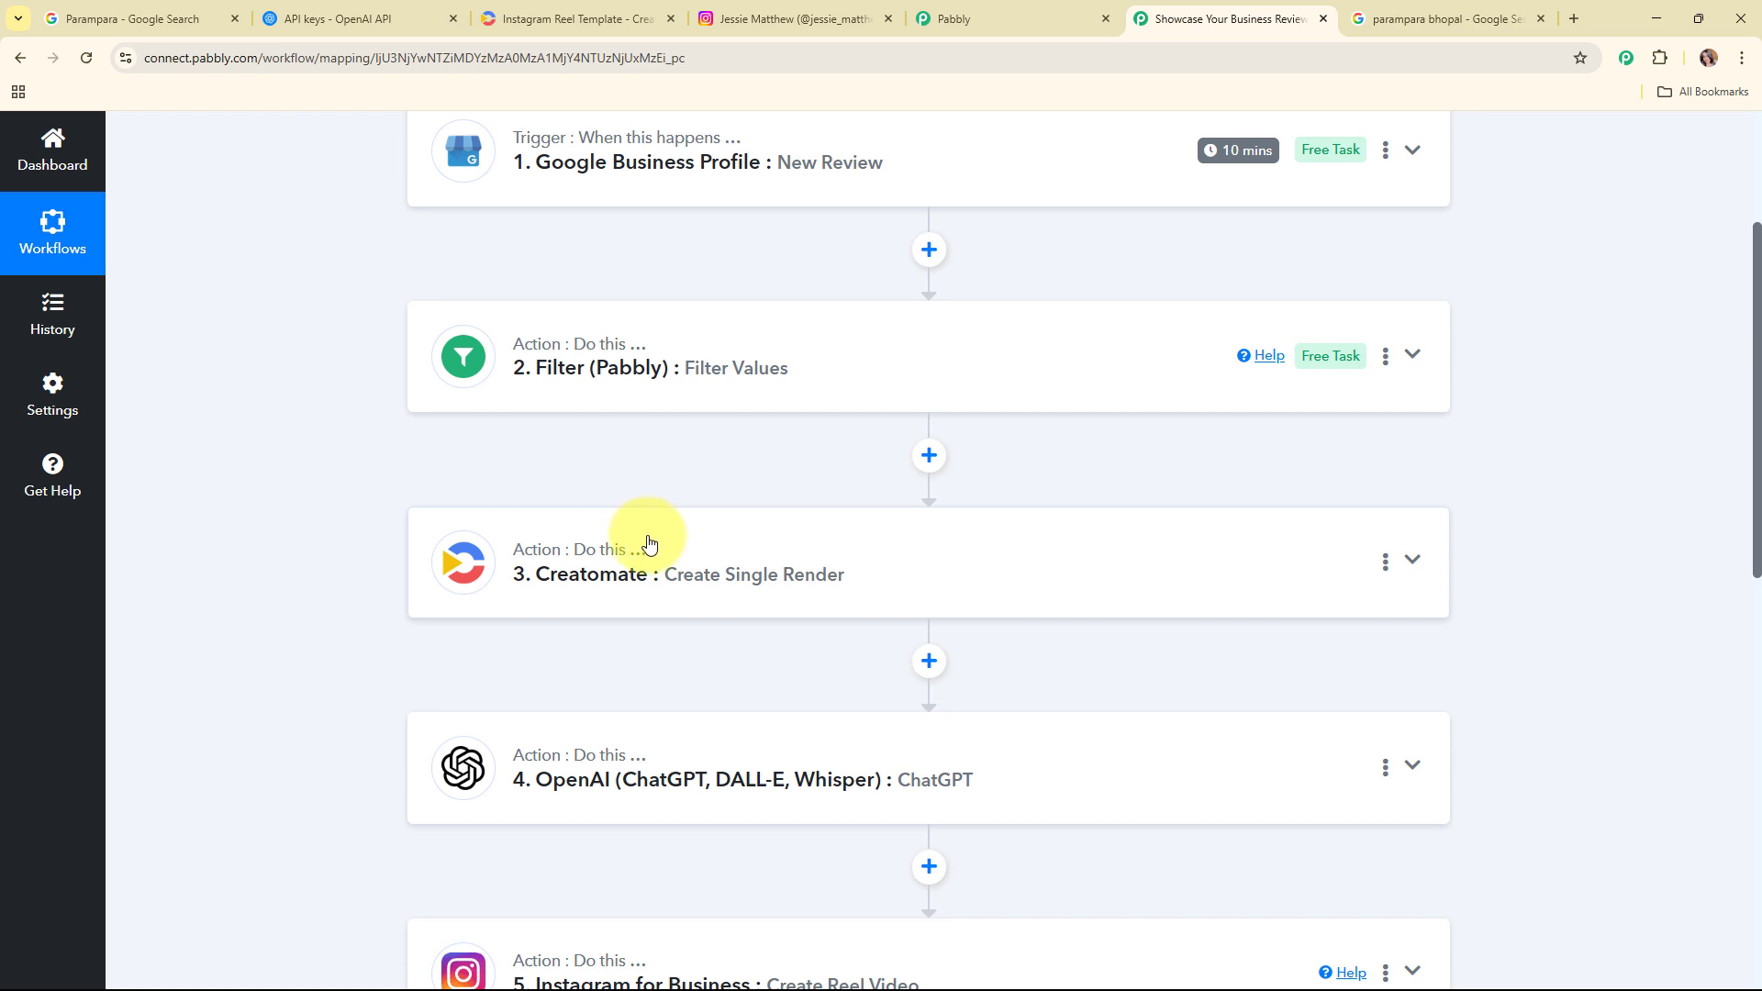
{"action": "scroll", "coordinate": [648, 542], "scroll_direction": "down", "scroll_amount": 2}
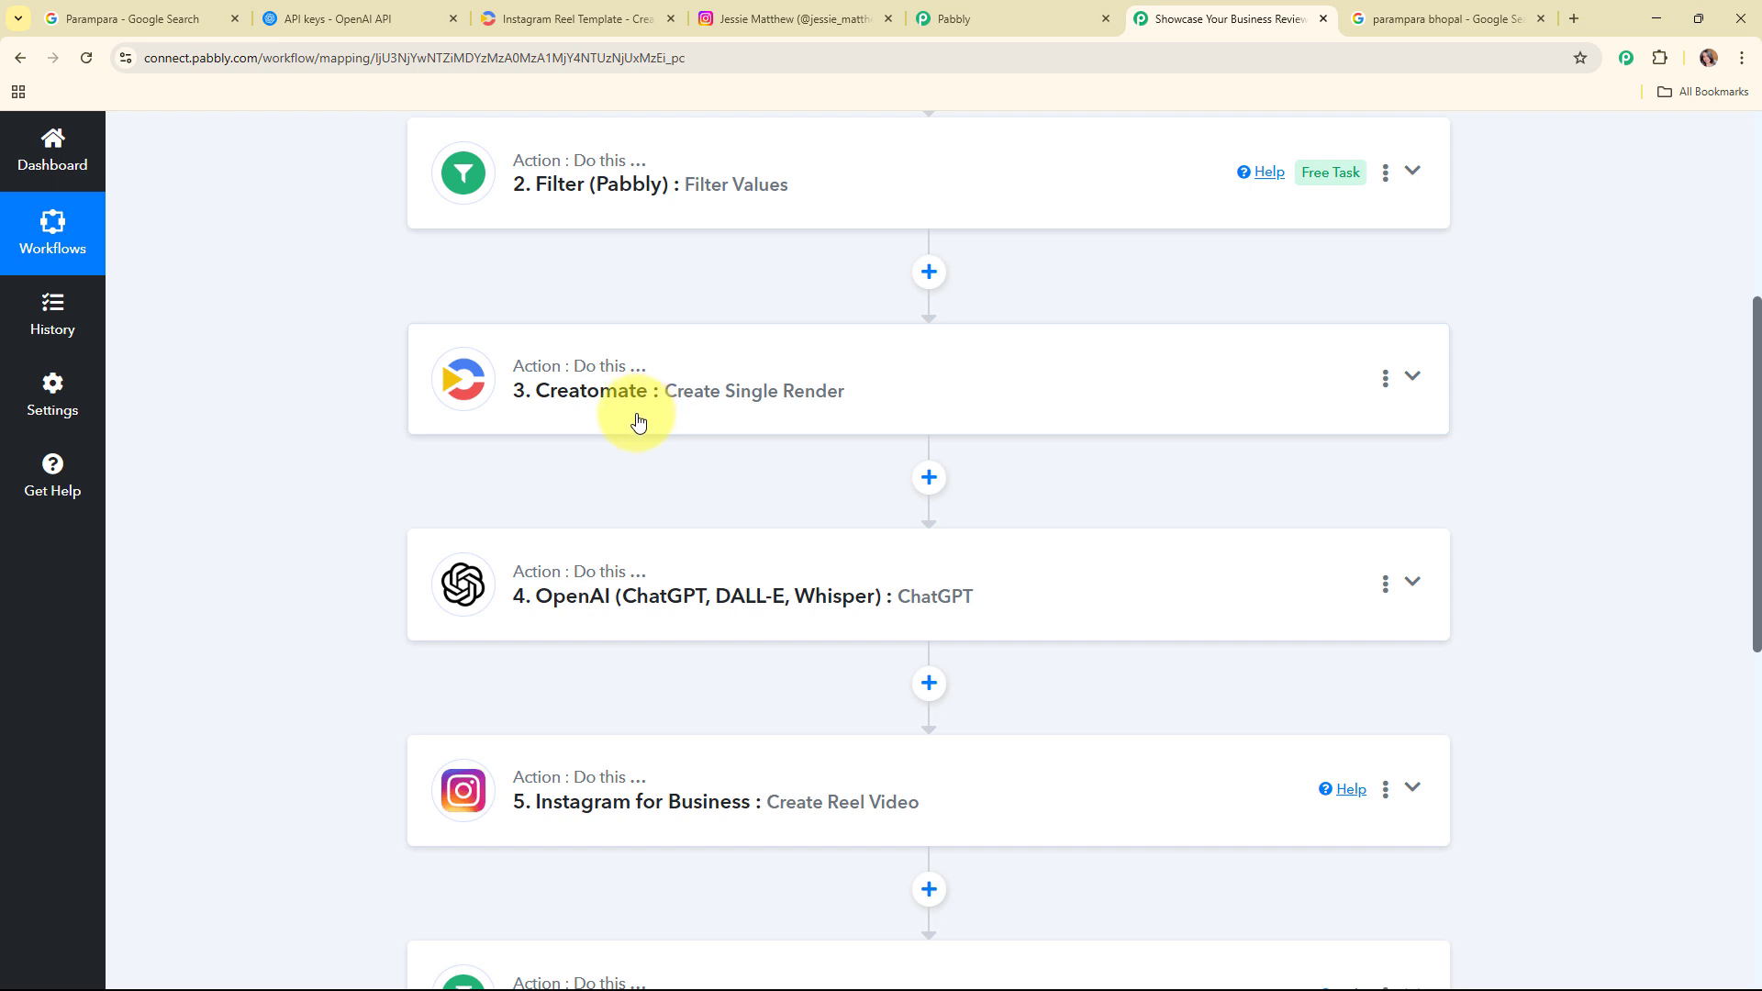
{"action": "scroll", "coordinate": [718, 501], "scroll_direction": "down", "scroll_amount": 2}
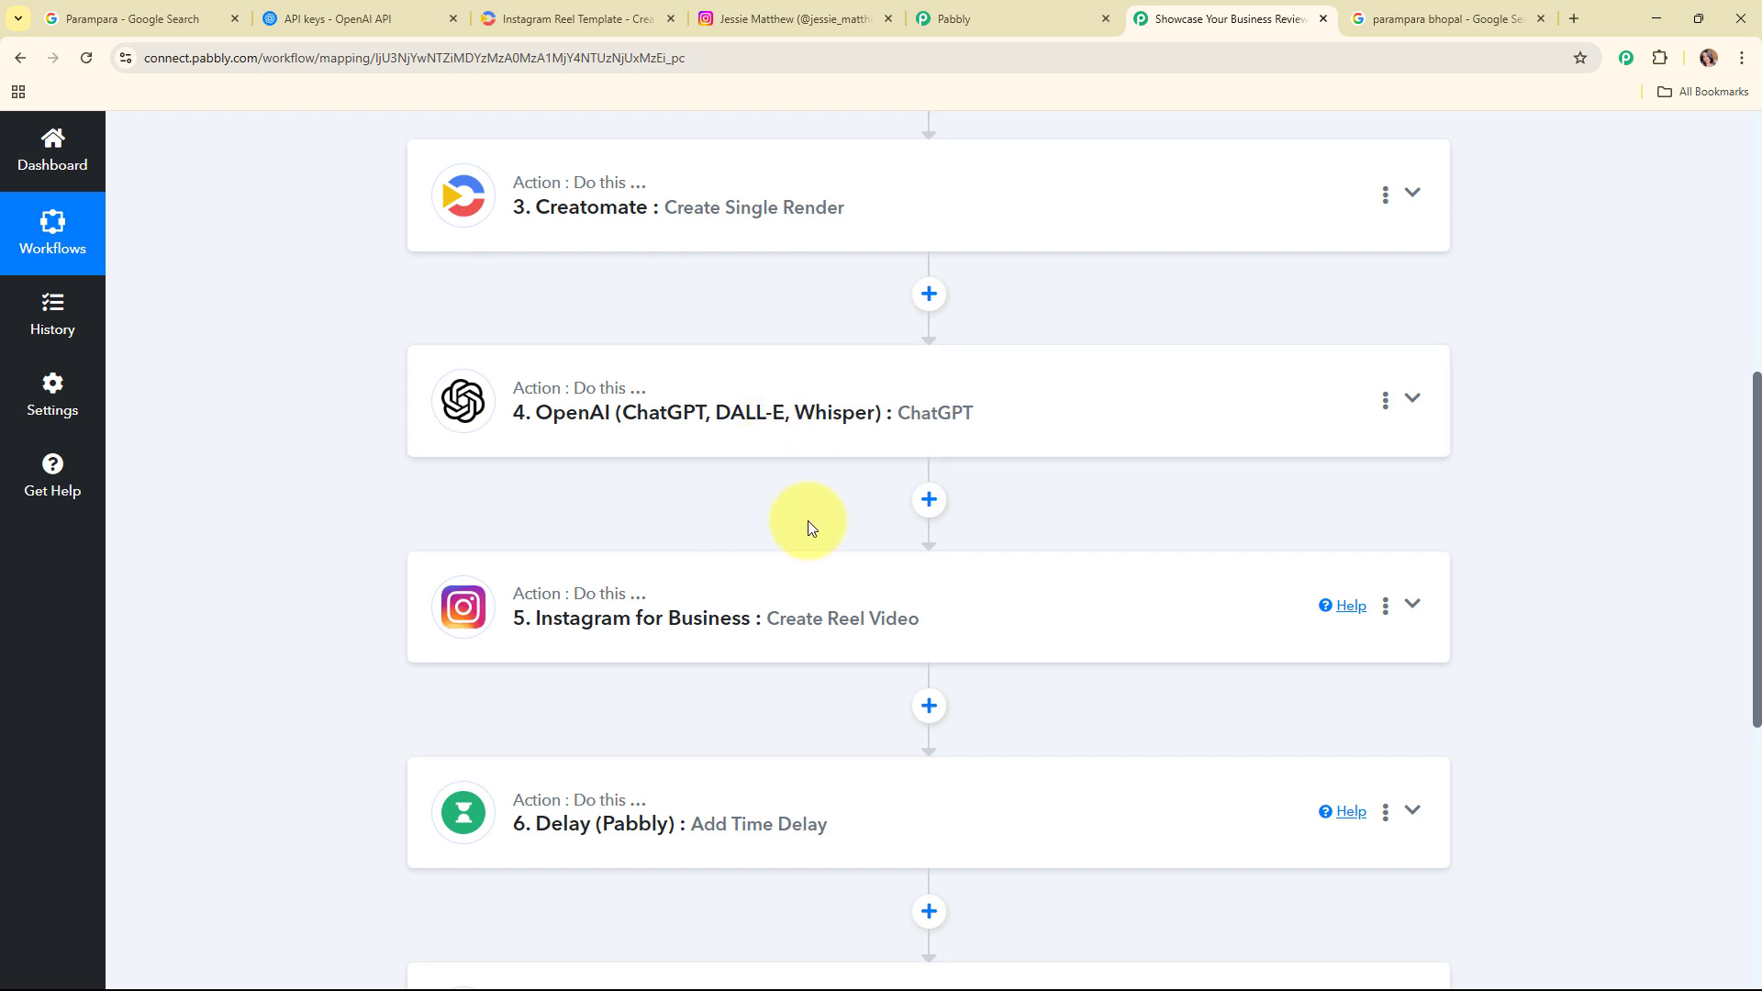
{"action": "scroll", "coordinate": [808, 520], "scroll_direction": "down", "scroll_amount": 4}
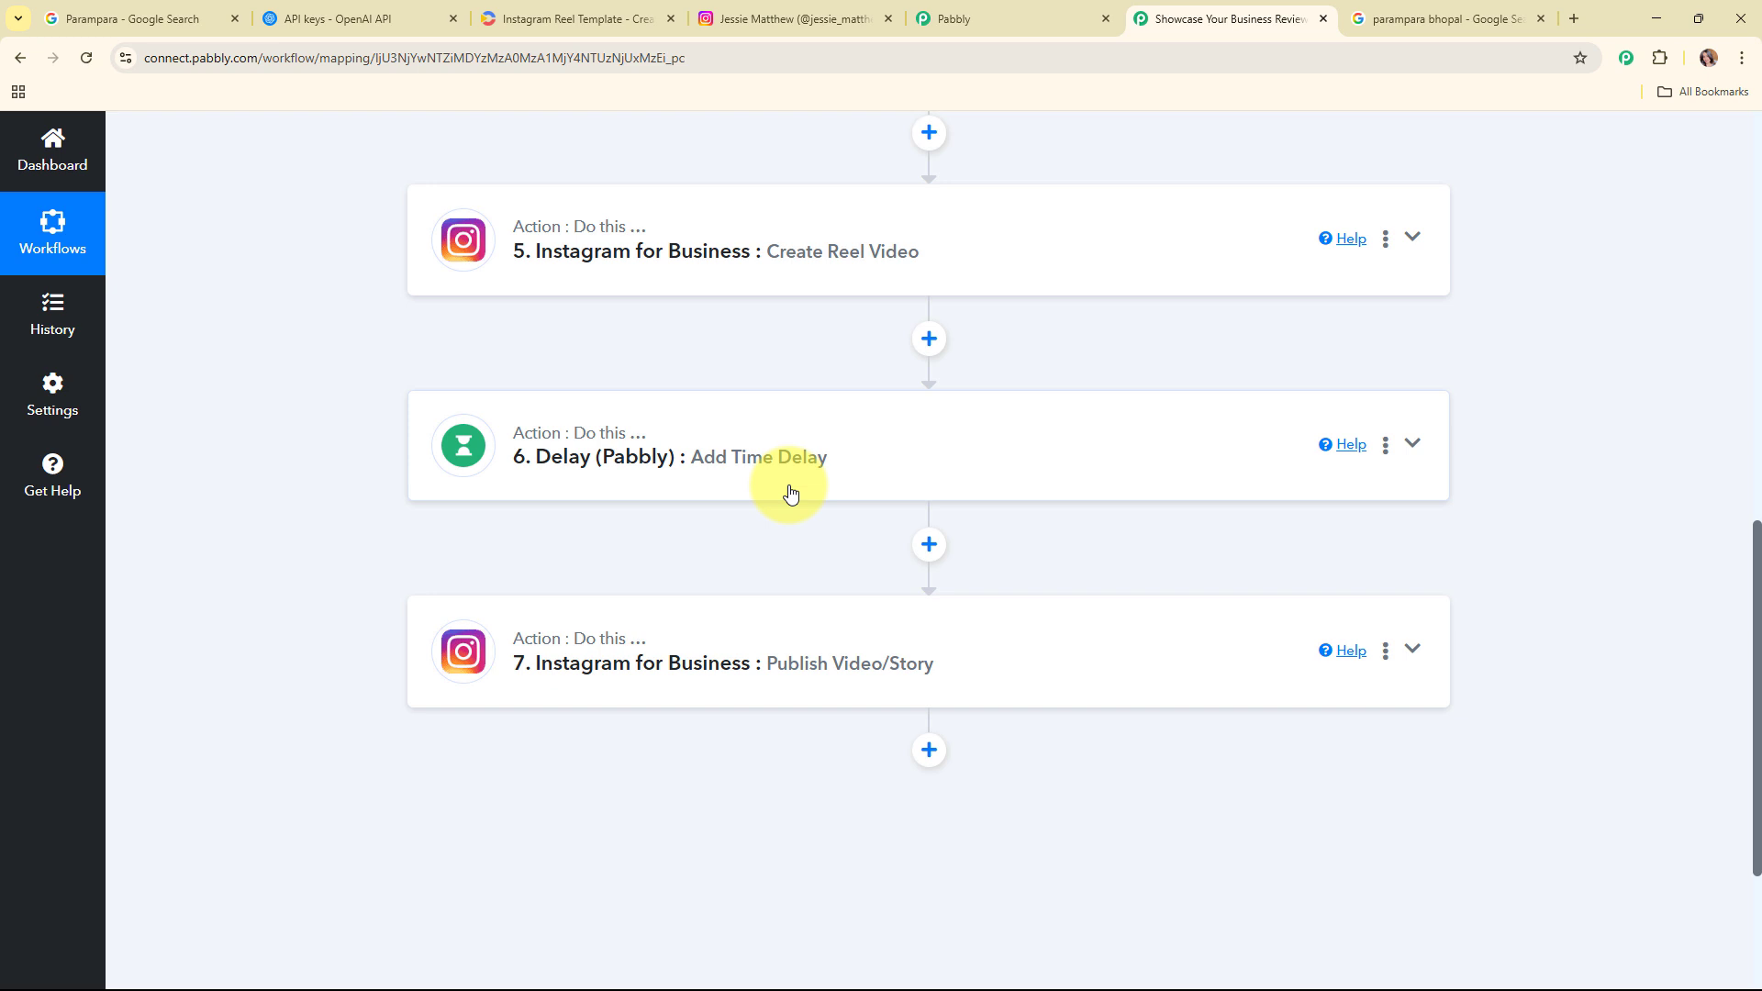
{"action": "scroll", "coordinate": [791, 494], "scroll_direction": "down", "scroll_amount": 3}
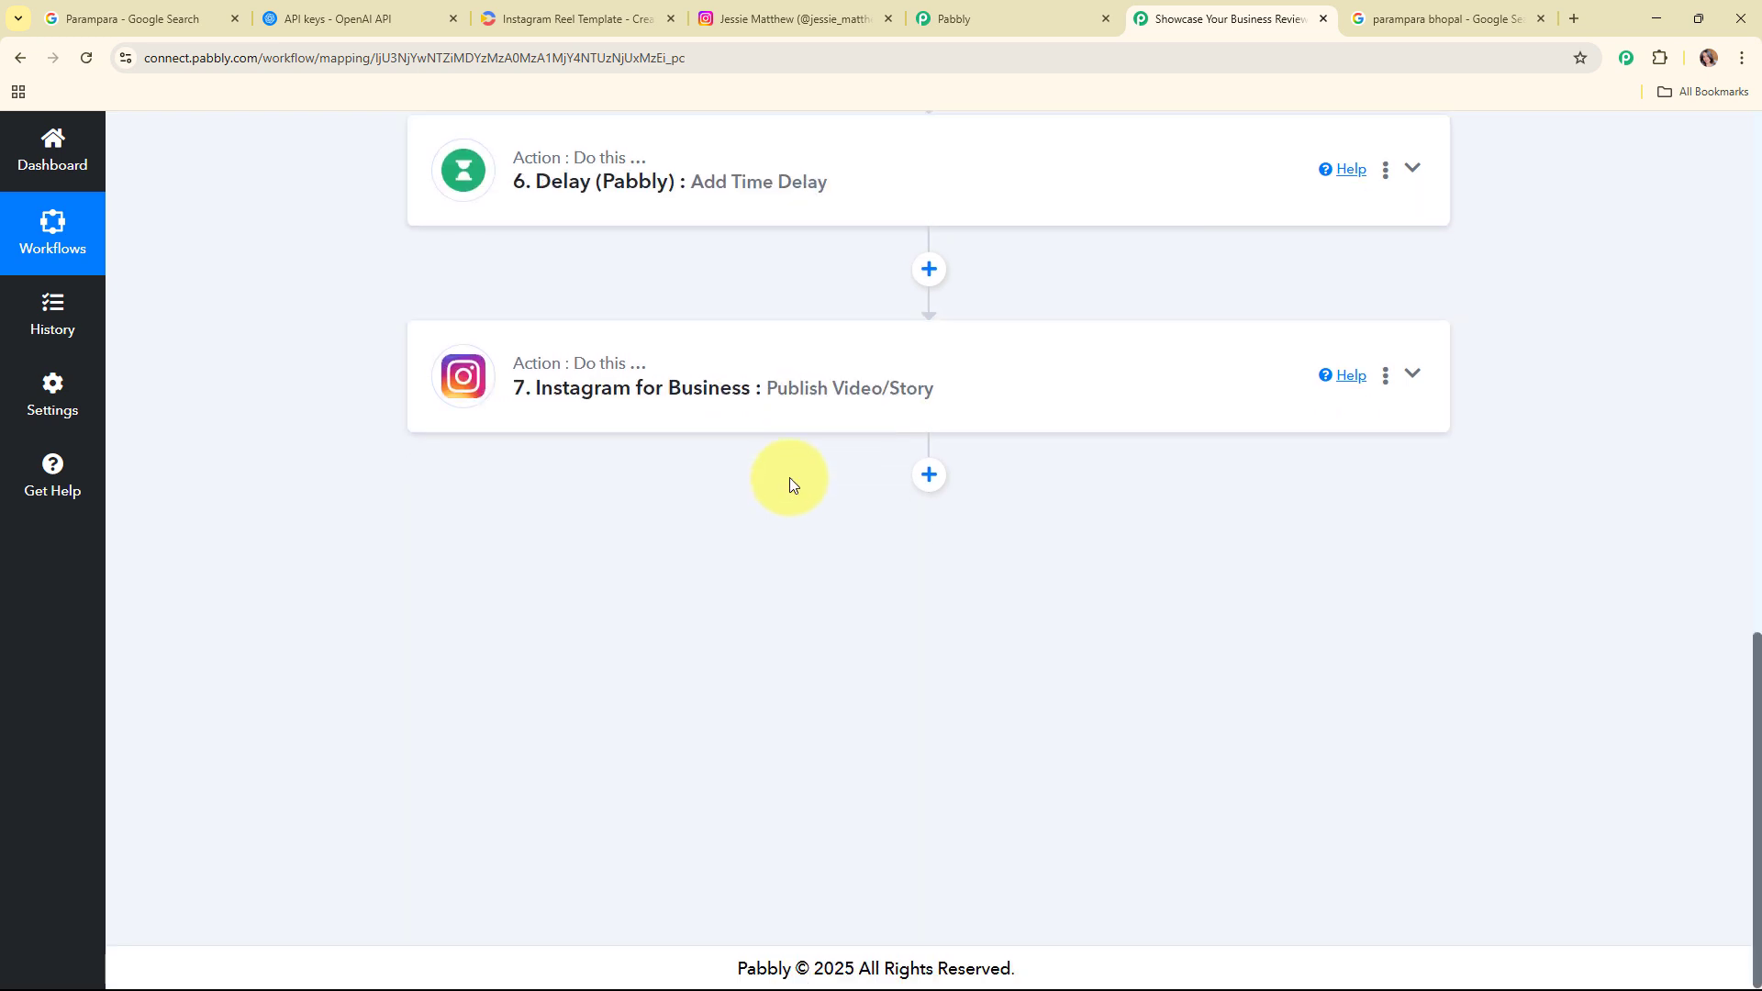
{"action": "scroll", "coordinate": [789, 477], "scroll_direction": "up", "scroll_amount": 14}
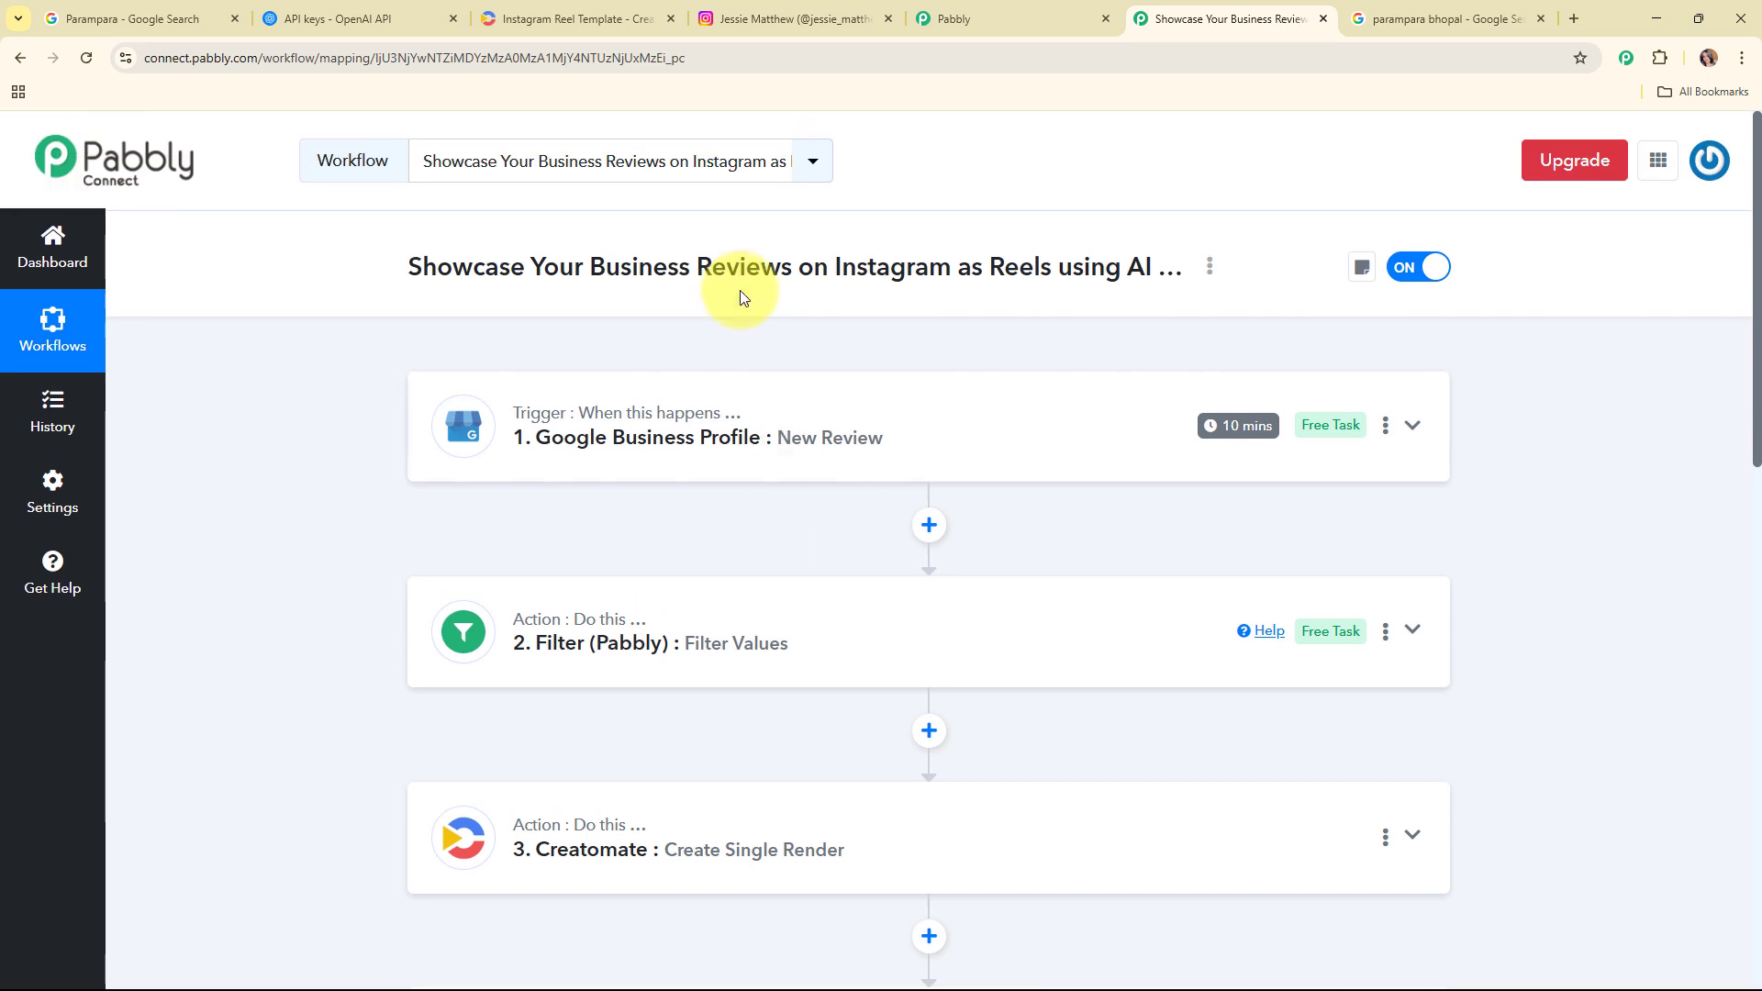